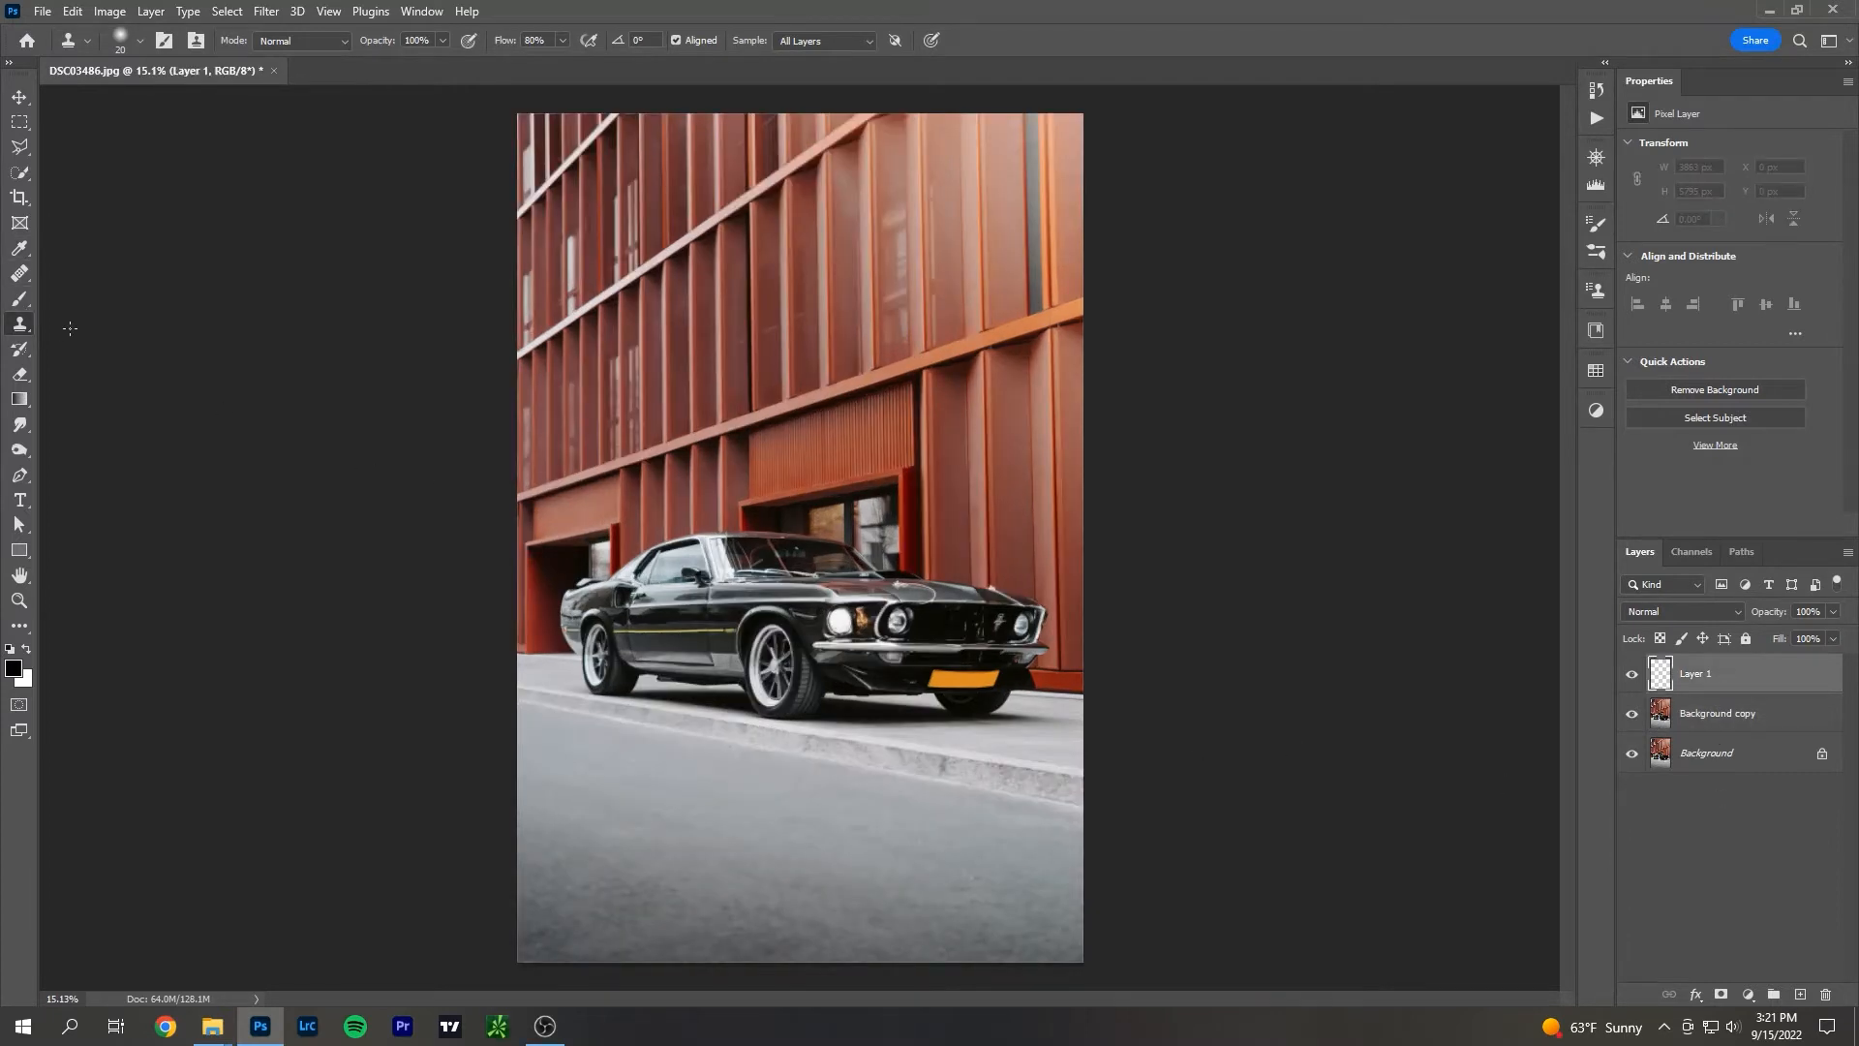
Switch to the Brush tool and reduce its tip to 90 px.
left_click(20, 299)
key("bracketleft")
key("bracketleft")
key("bracketleft")
key("bracketleft")
key("bracketleft")
key("bracketleft")
key("bracketleft")
key("bracketleft")
key("bracketleft")
key("bracketleft")
key("bracketleft")
key("bracketleft")
key("bracketleft")
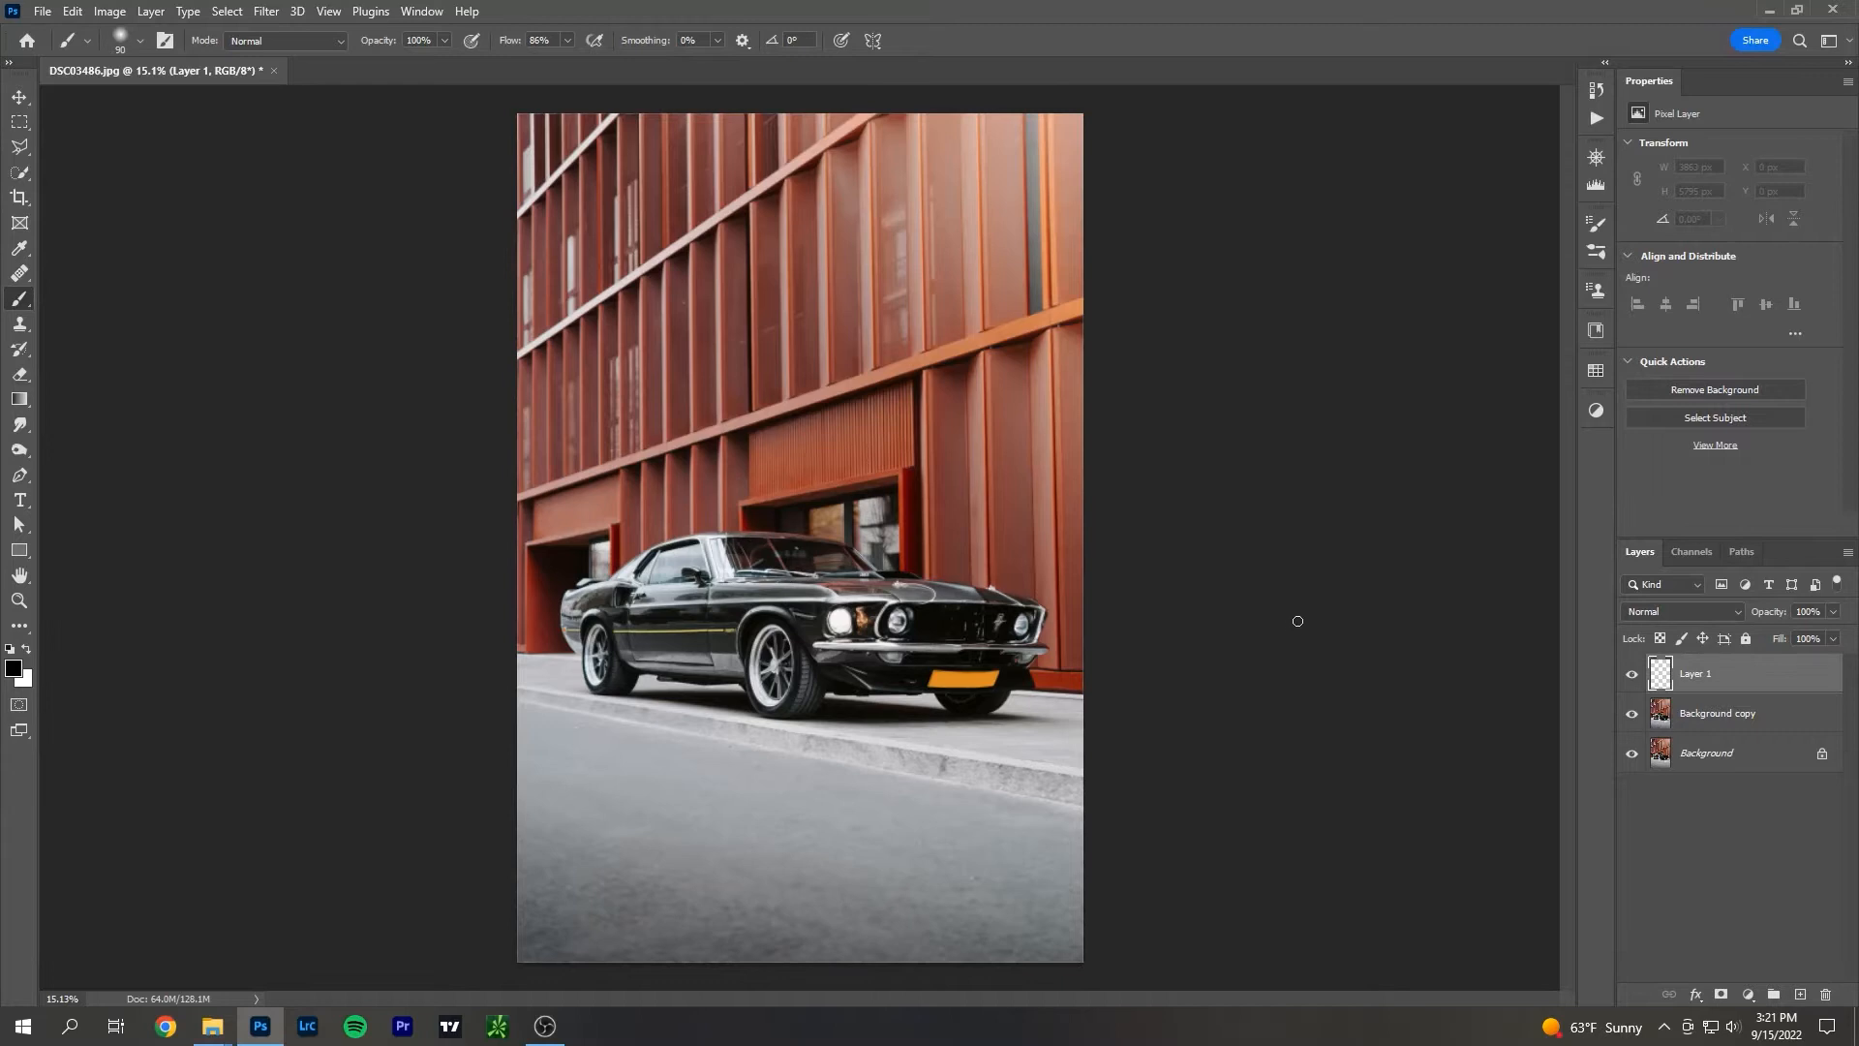
Set the foreground colour to bright red (fb0000) and reduce the brush size to 40 px.
left_click(13, 671)
left_click(302, 484)
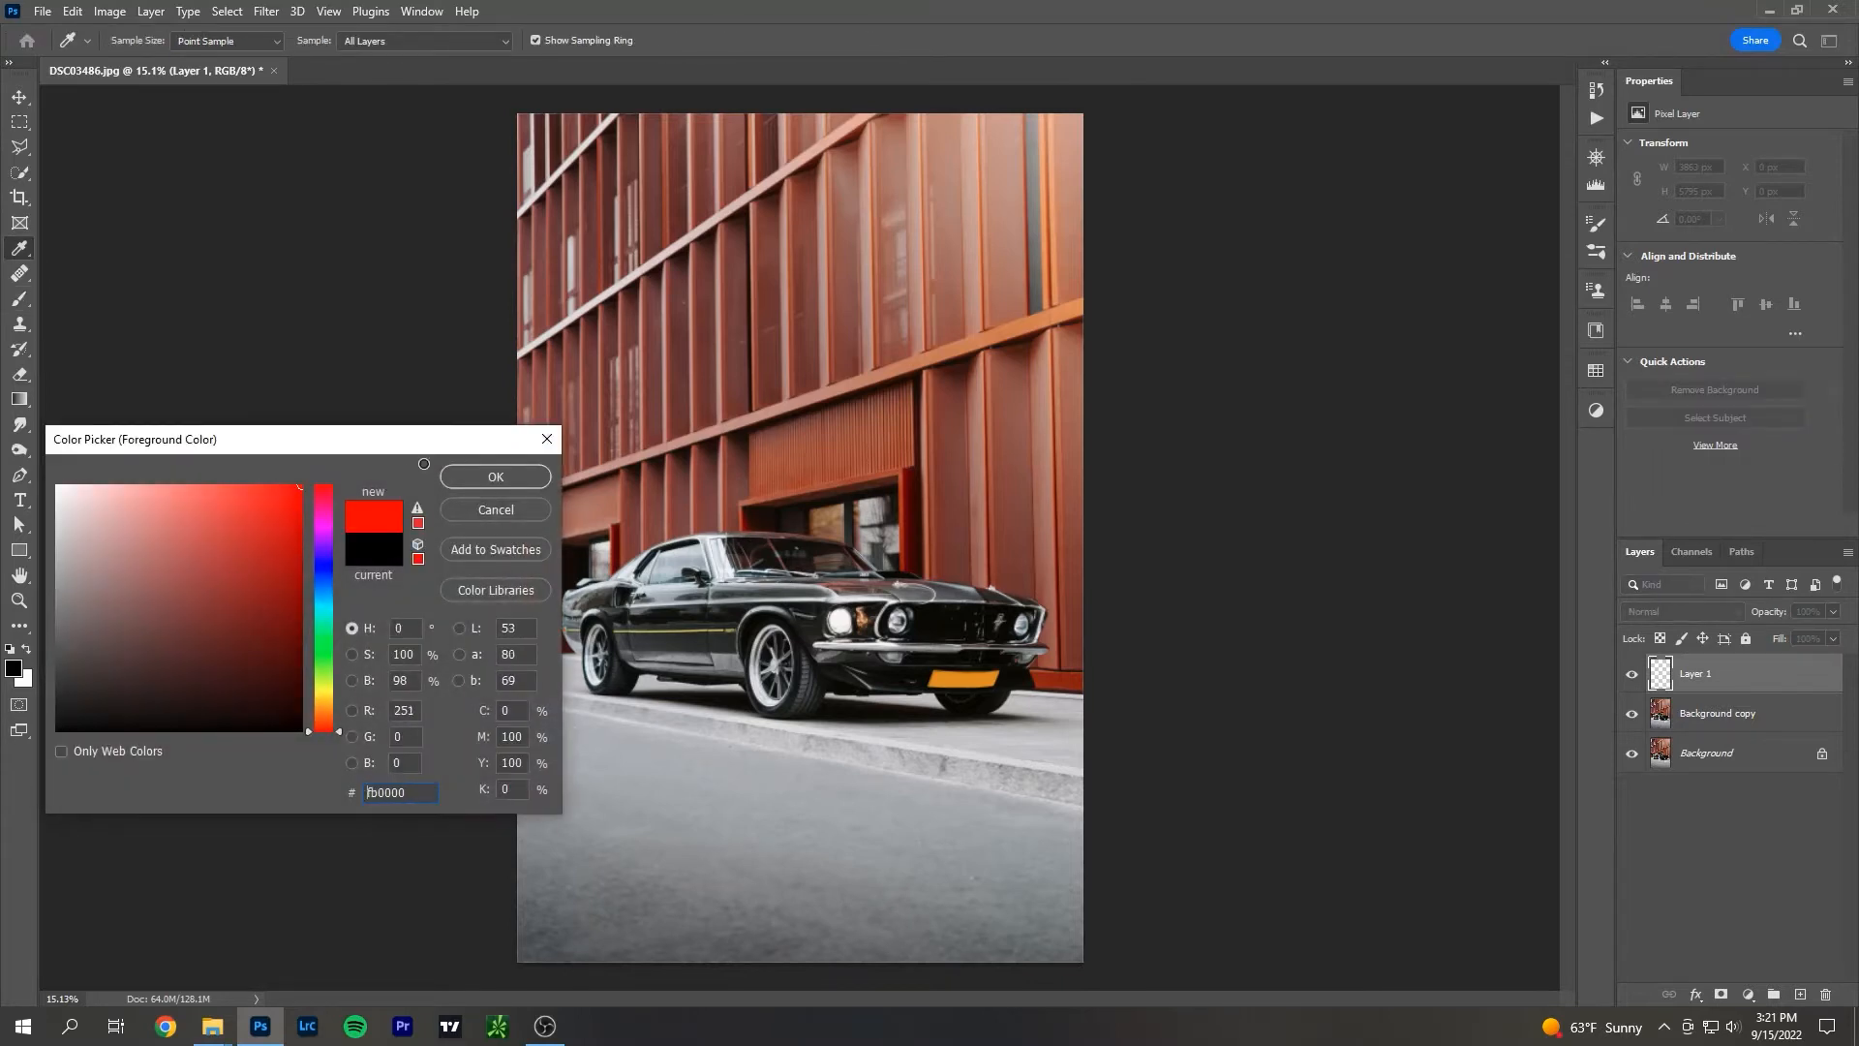
left_click(510, 483)
scroll(765, 615, "up", 5)
scroll(571, 550, "up", 5)
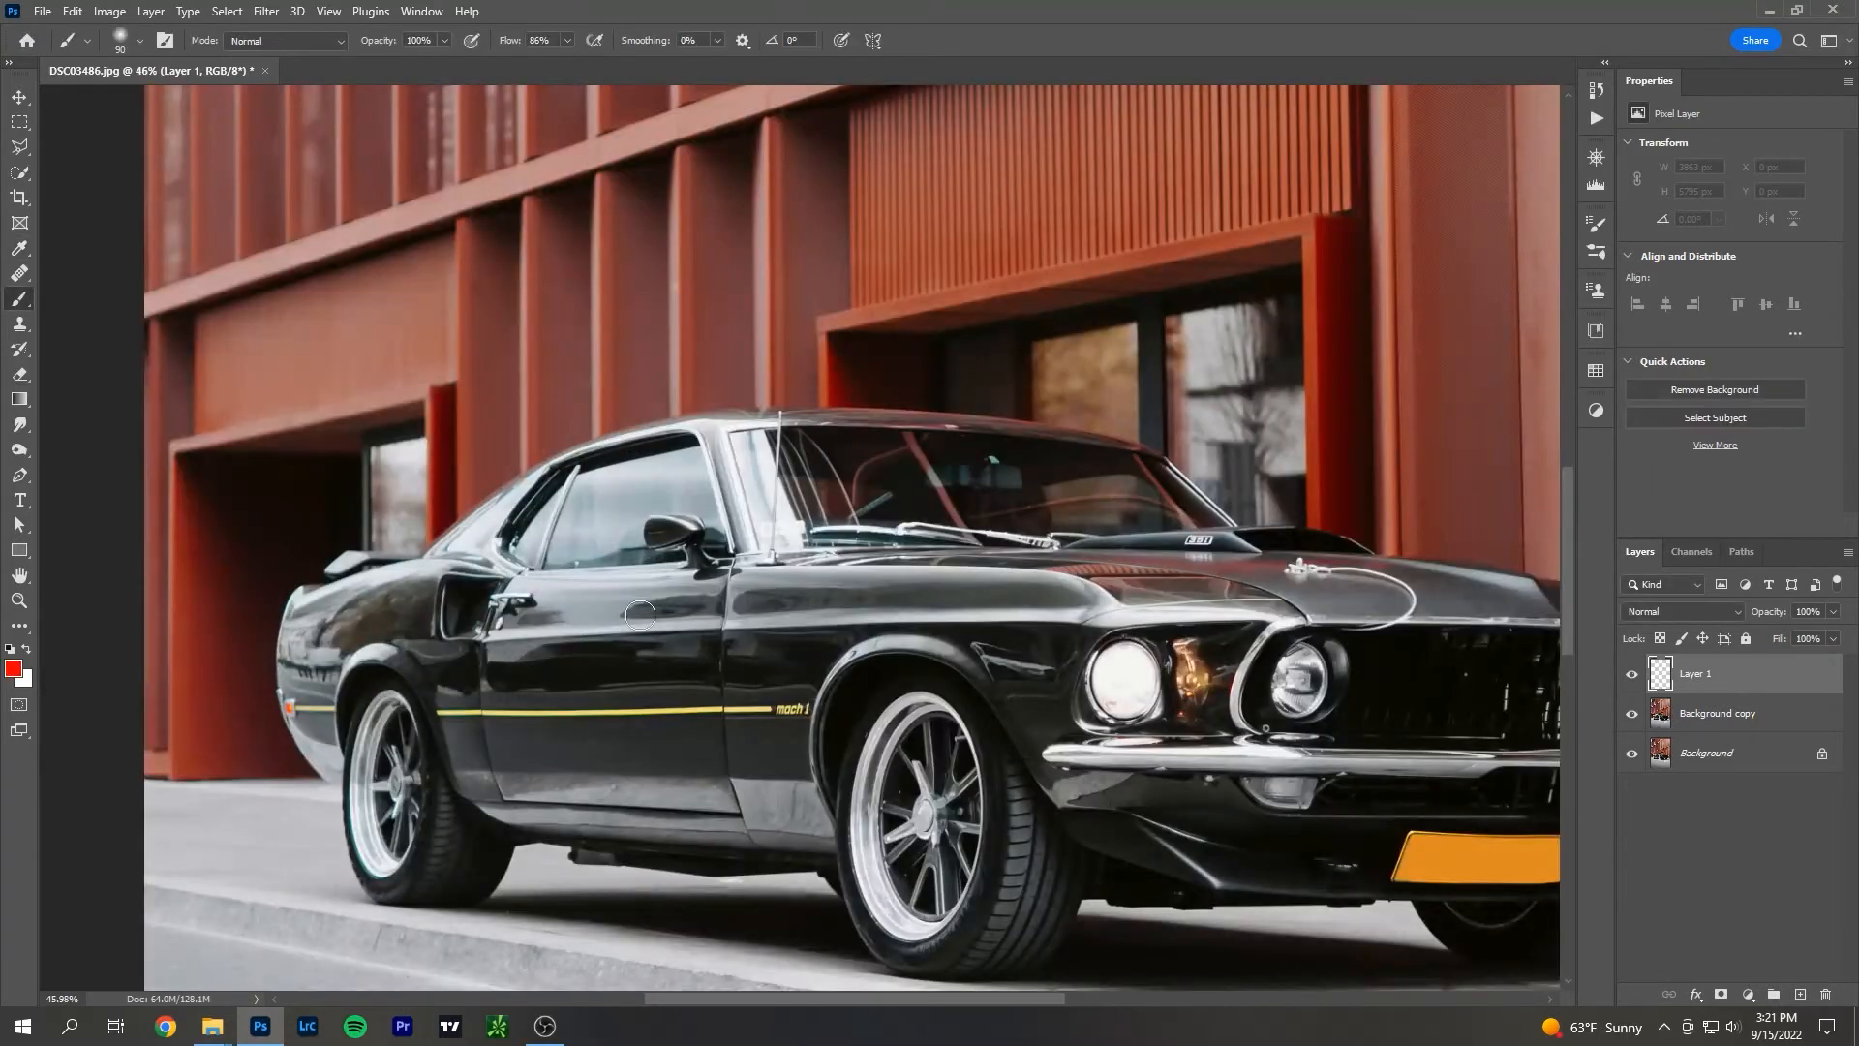
key("bracketleft")
key("bracketleft")
scroll(637, 611, "down", 6)
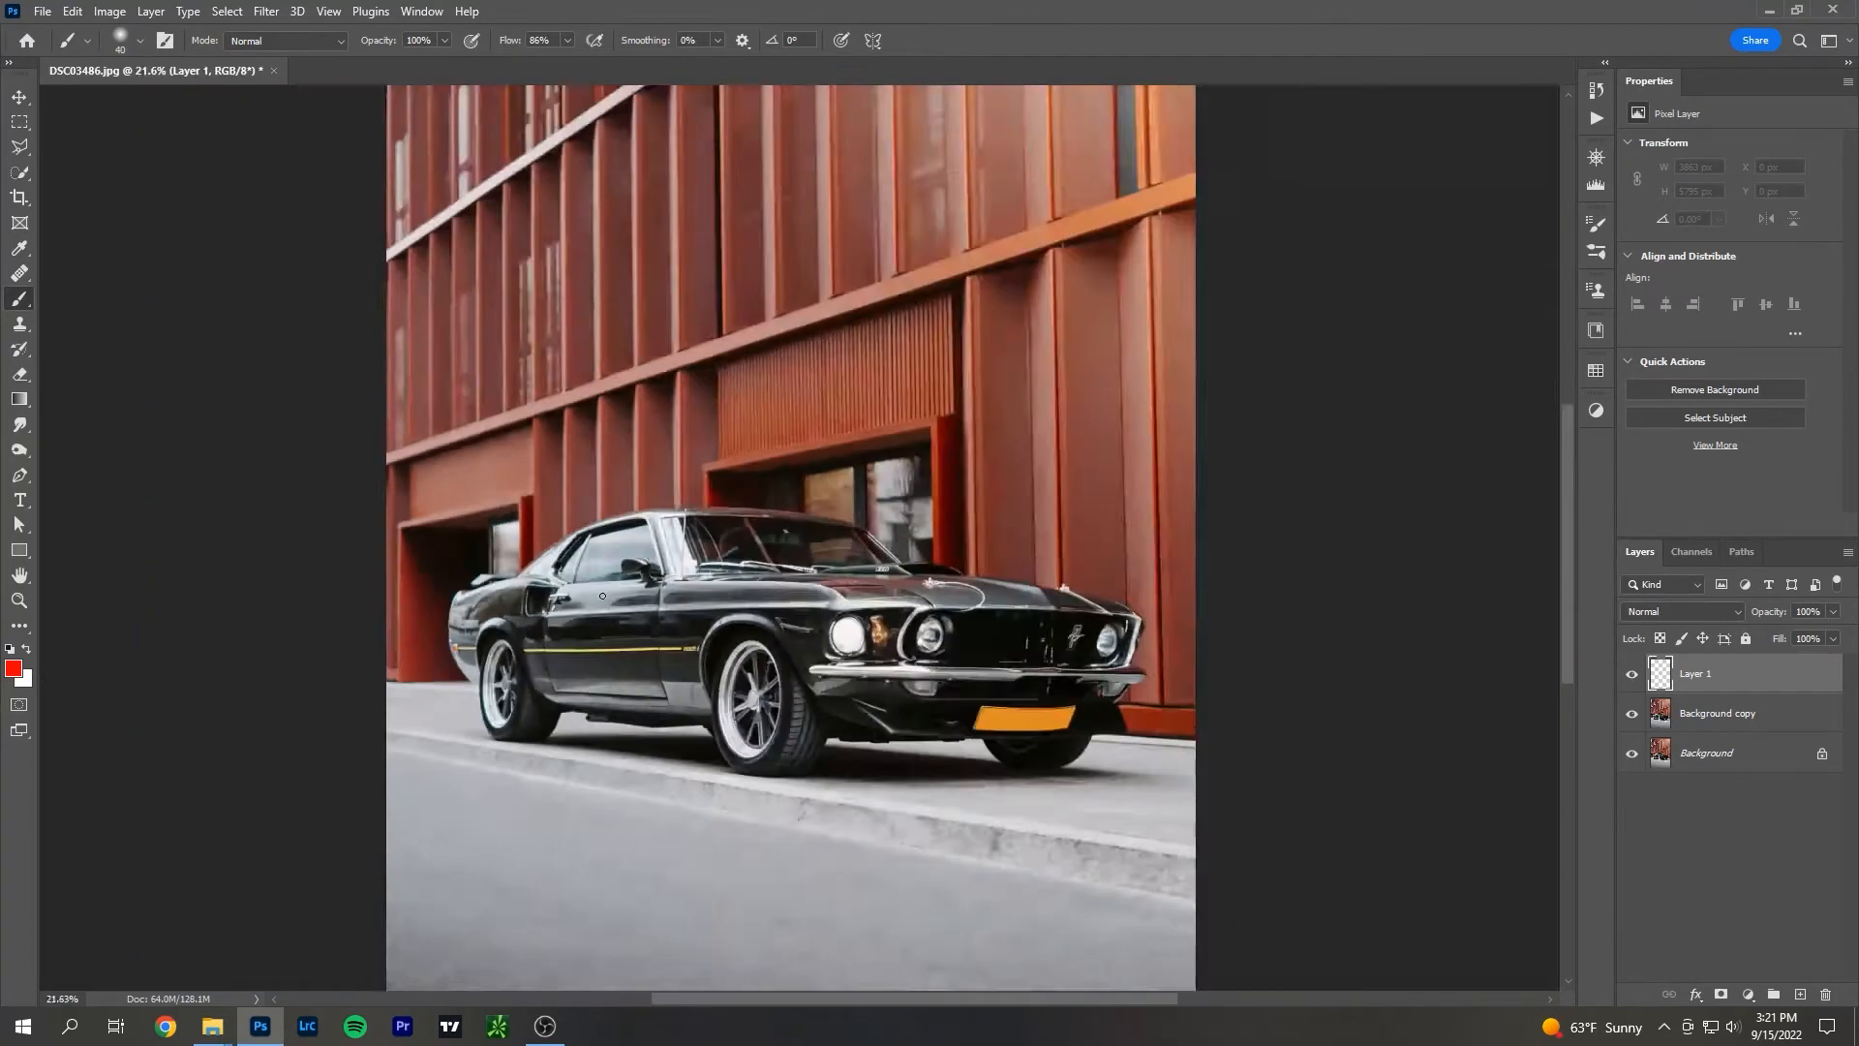
key("bracketleft")
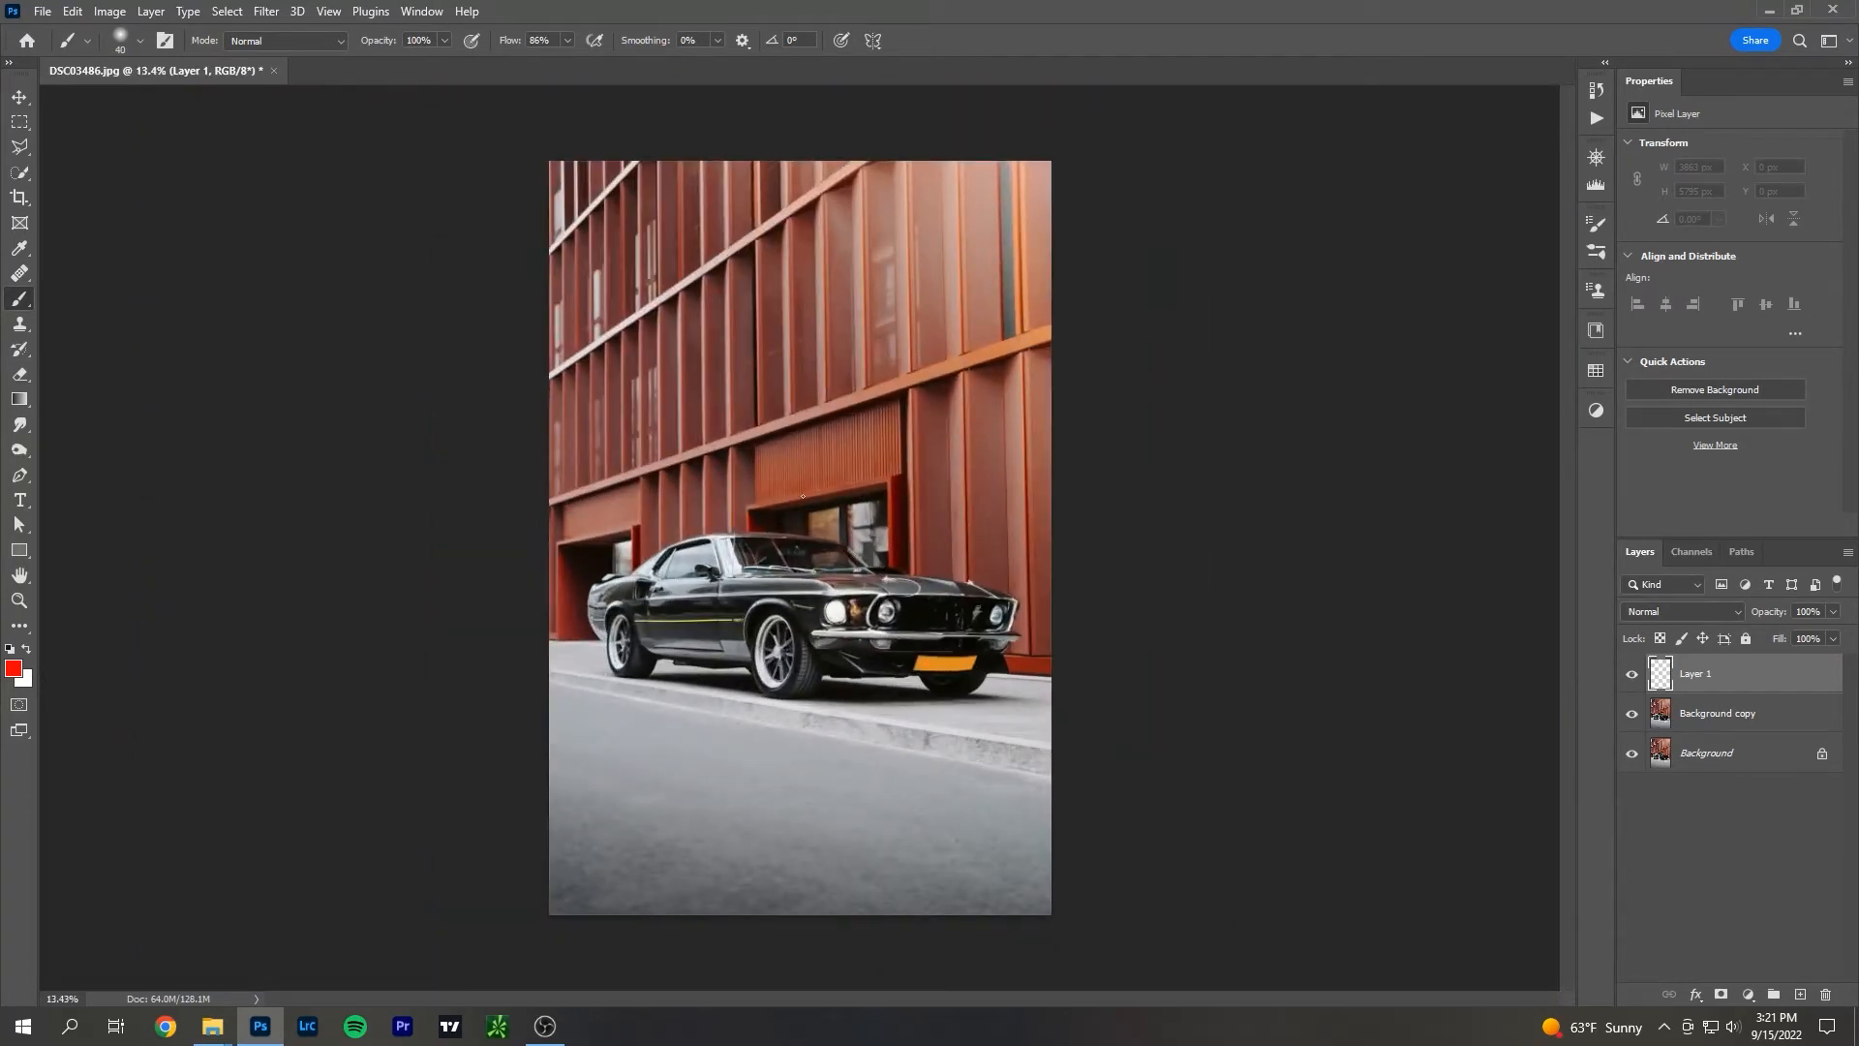
Circle the front wheel, the side panel and the front fender reflection in red one at a time, undoing each mark.
scroll(785, 489, "up", 2)
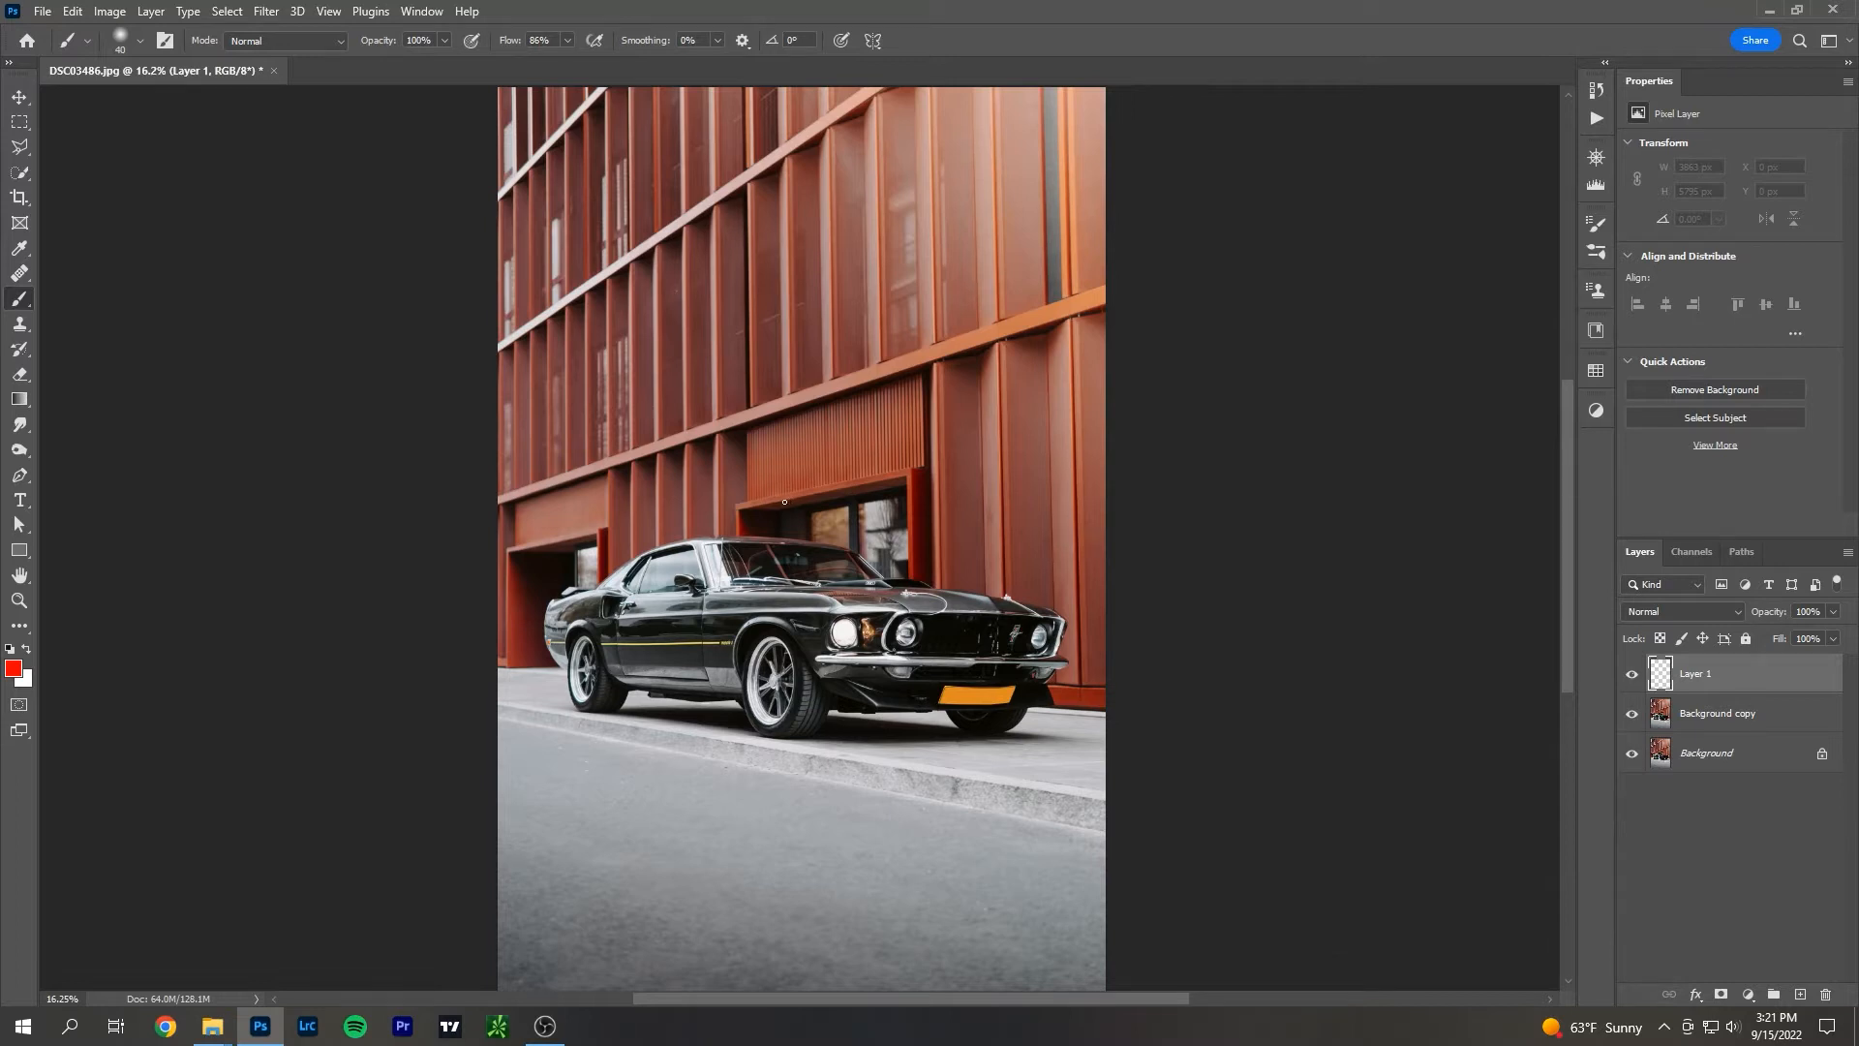
scroll(592, 637, "up", 5)
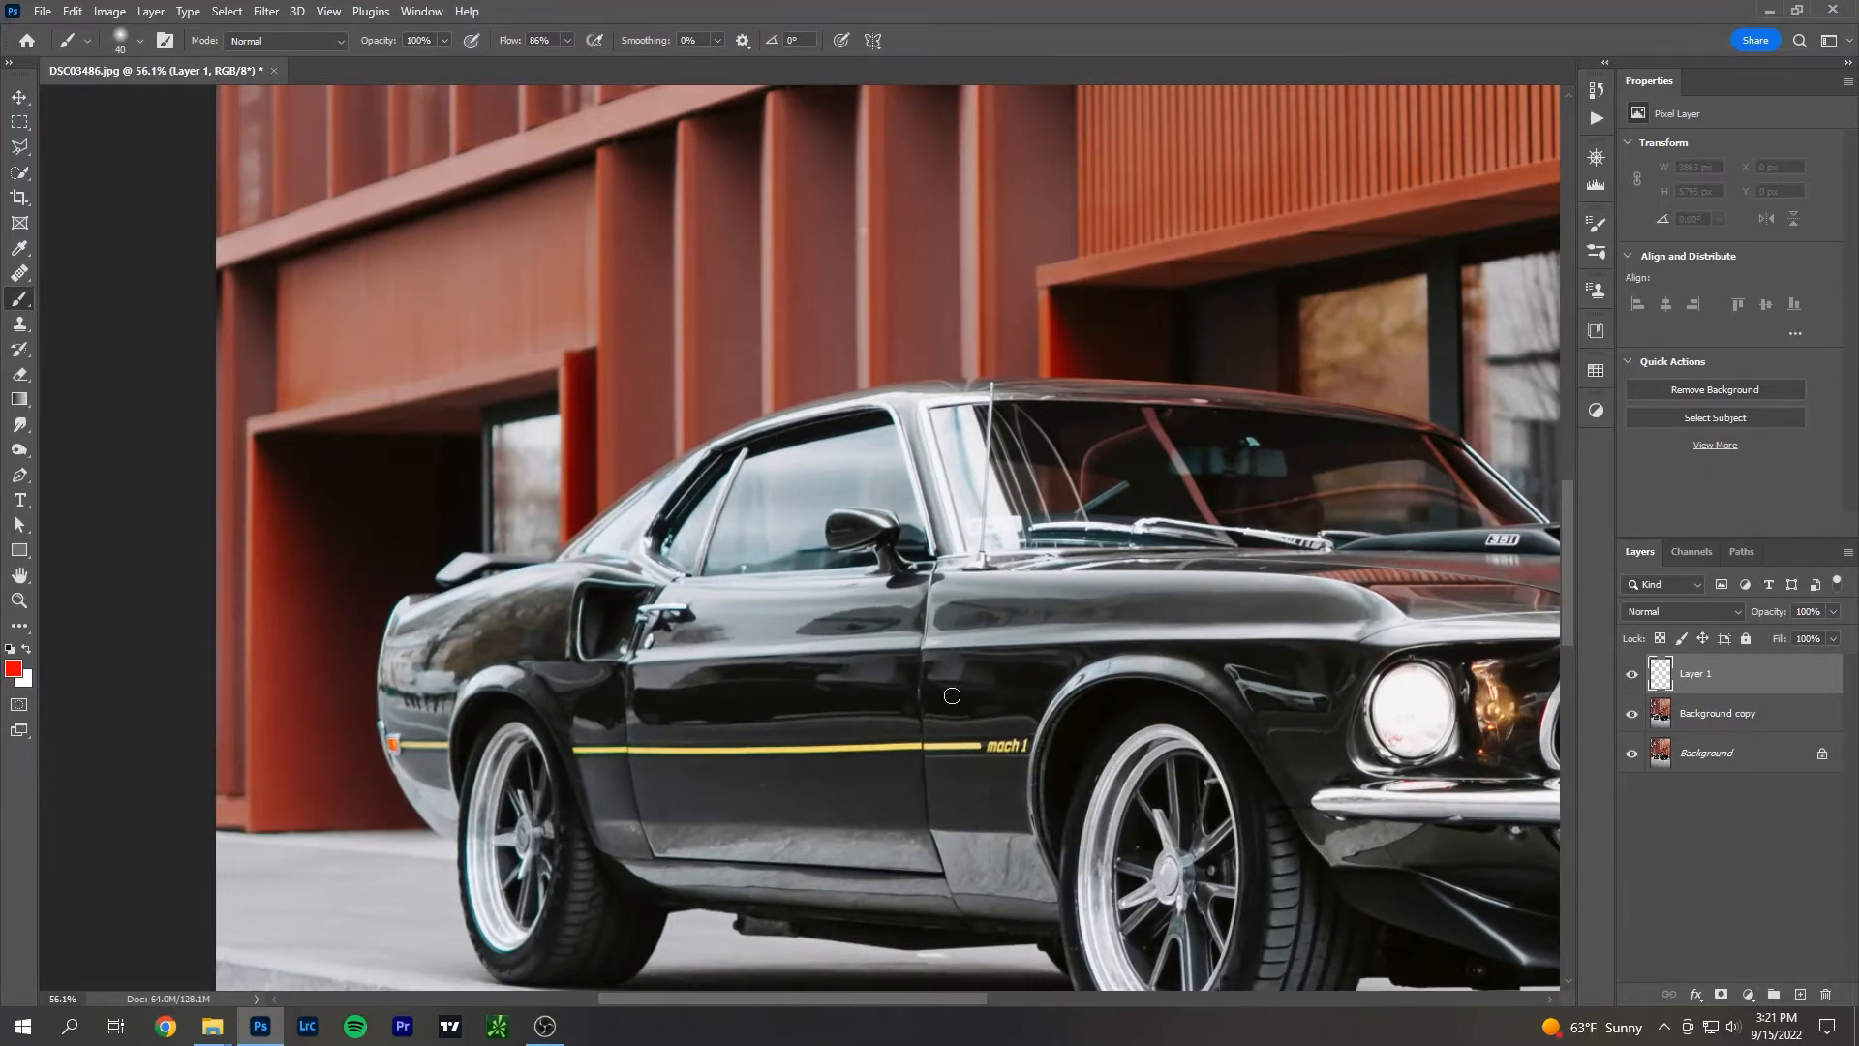
mouse_move(1057, 700)
left_mouse_down()
mouse_move(825, 564)
mouse_move(840, 578)
left_mouse_up()
mouse_move(968, 809)
left_mouse_down()
mouse_move(918, 658)
mouse_move(937, 744)
left_mouse_up()
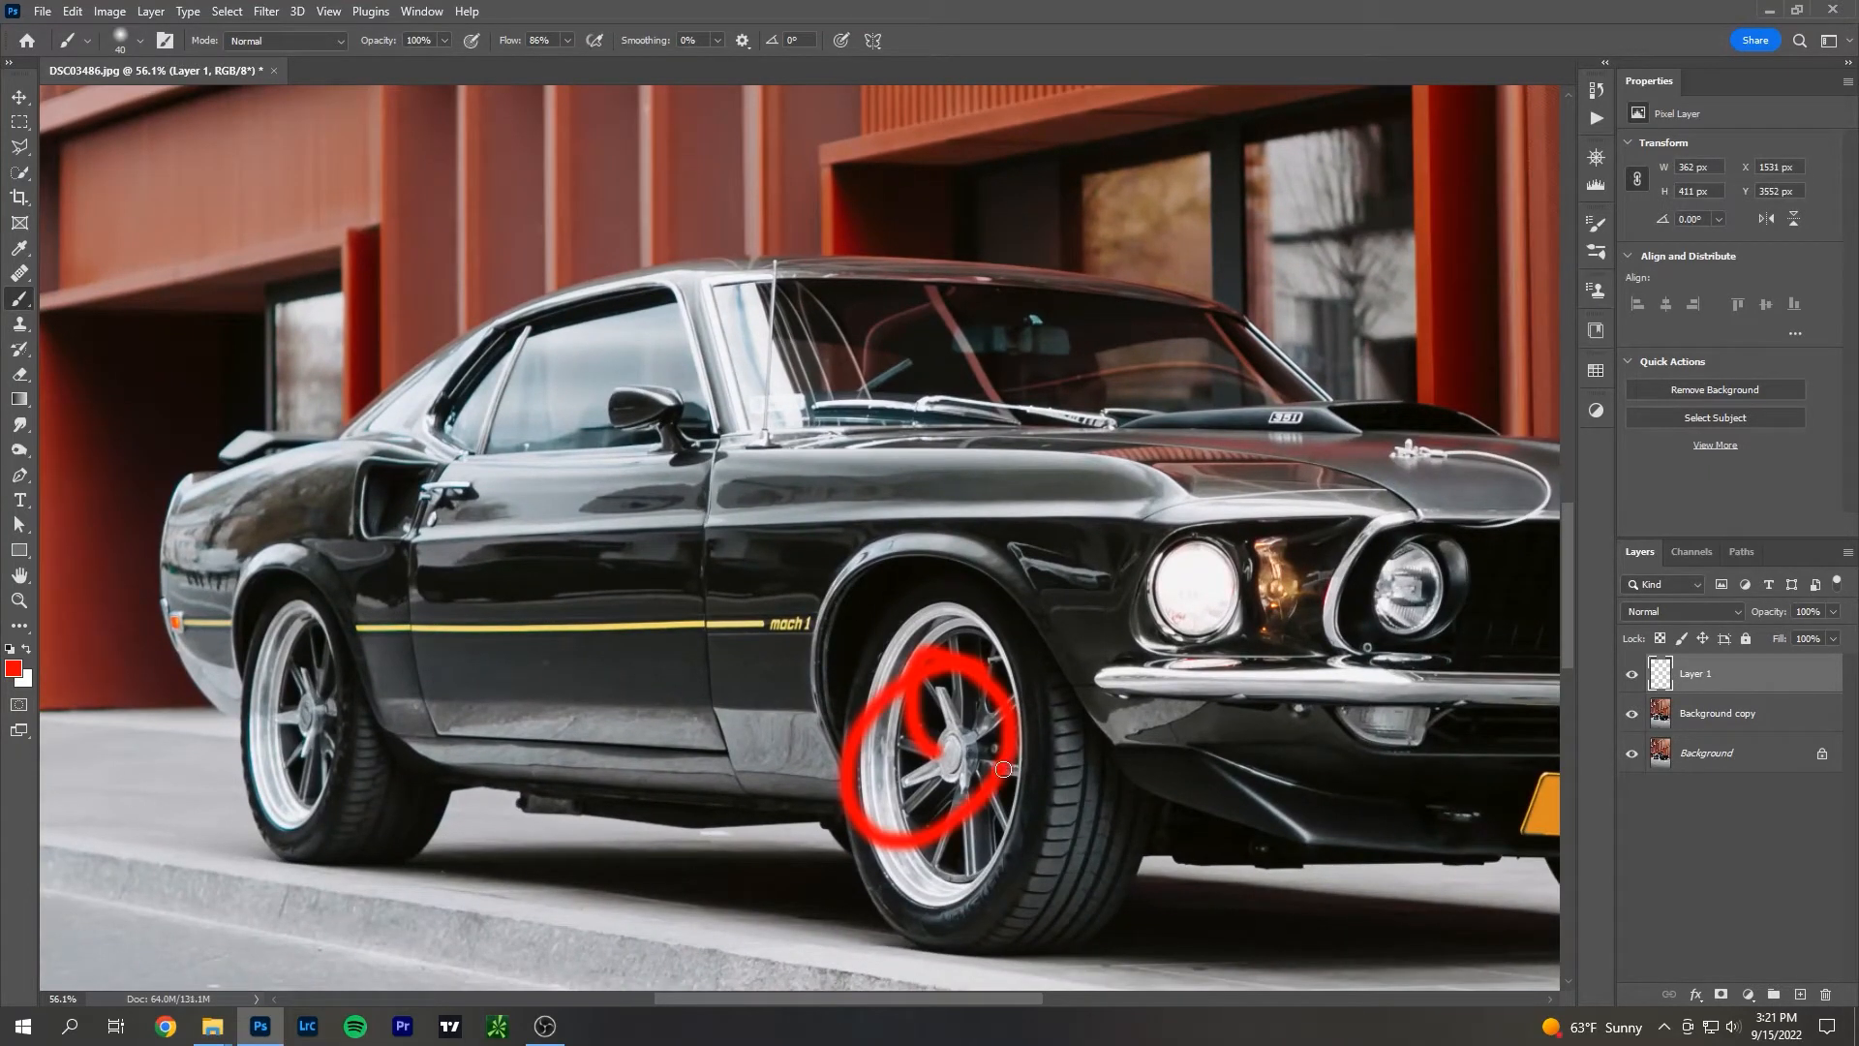
key("ctrl+z")
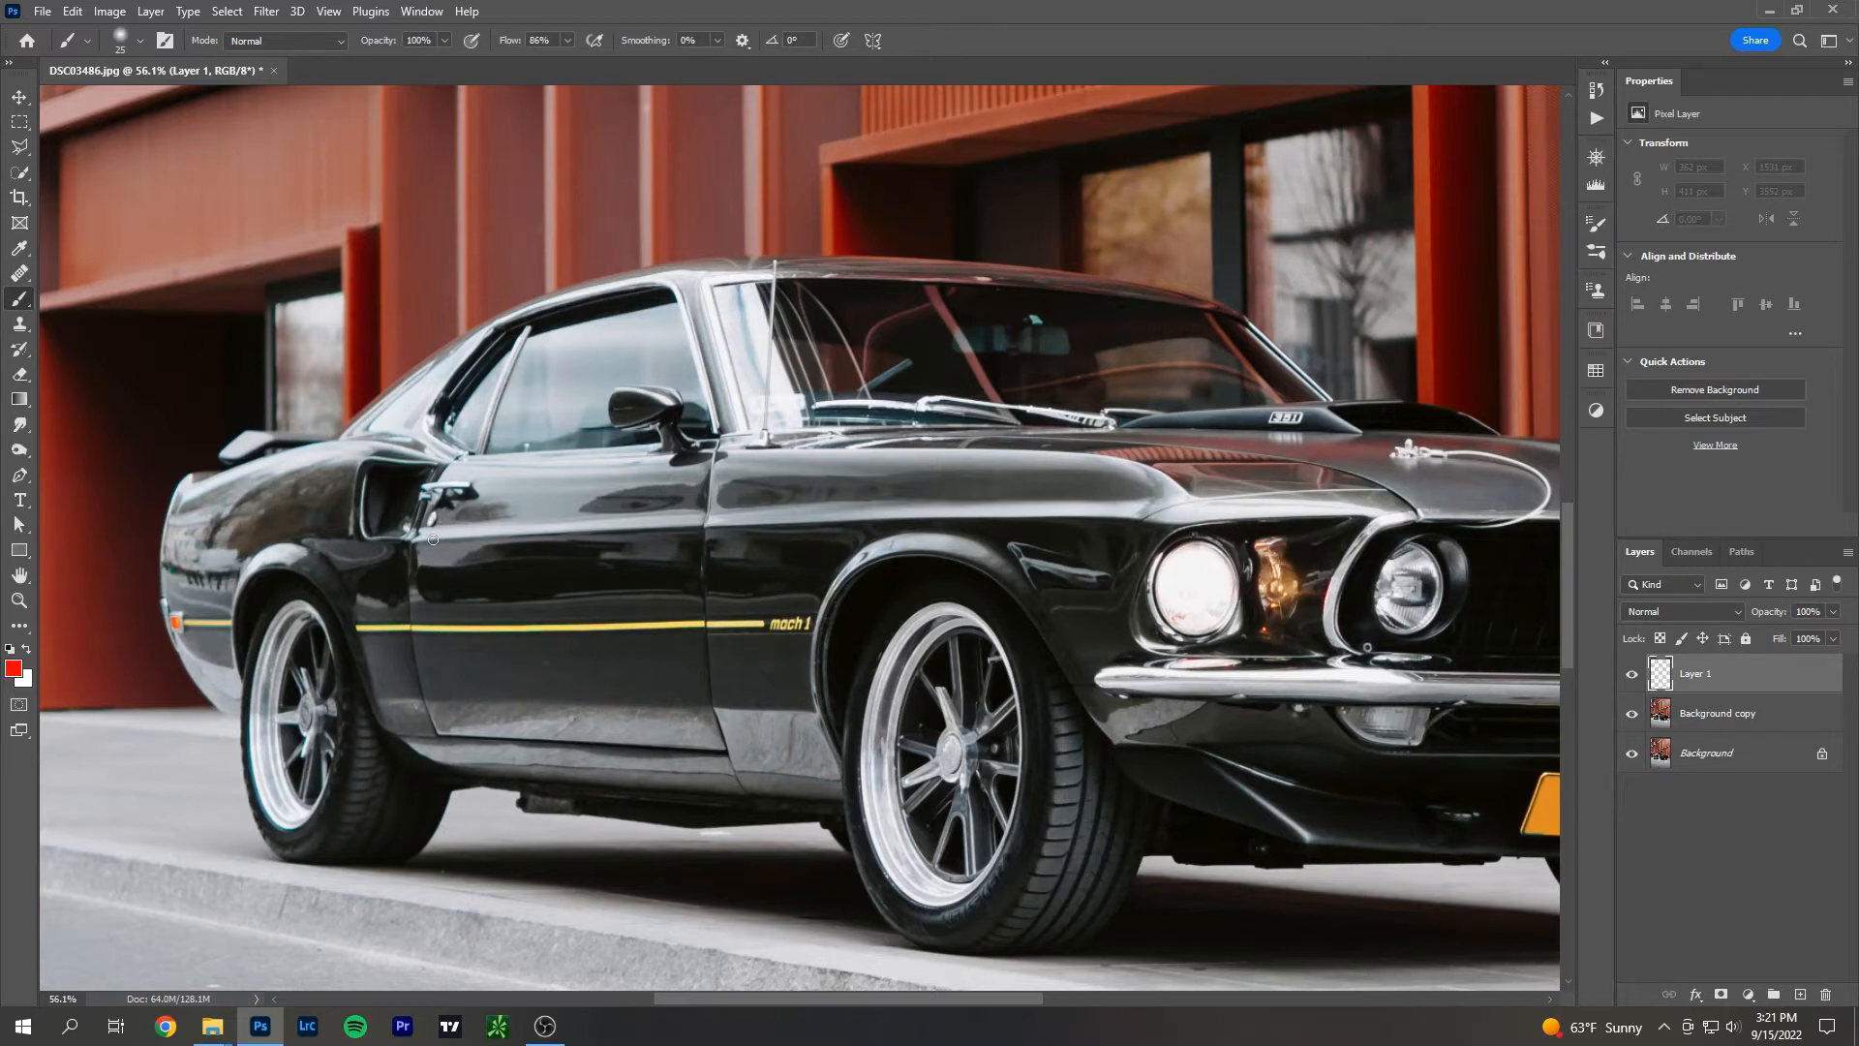
mouse_move(396, 537)
left_mouse_down()
mouse_move(362, 604)
mouse_move(462, 627)
mouse_move(751, 626)
mouse_move(884, 604)
mouse_move(939, 556)
mouse_move(892, 527)
mouse_move(389, 549)
mouse_move(426, 562)
left_mouse_up()
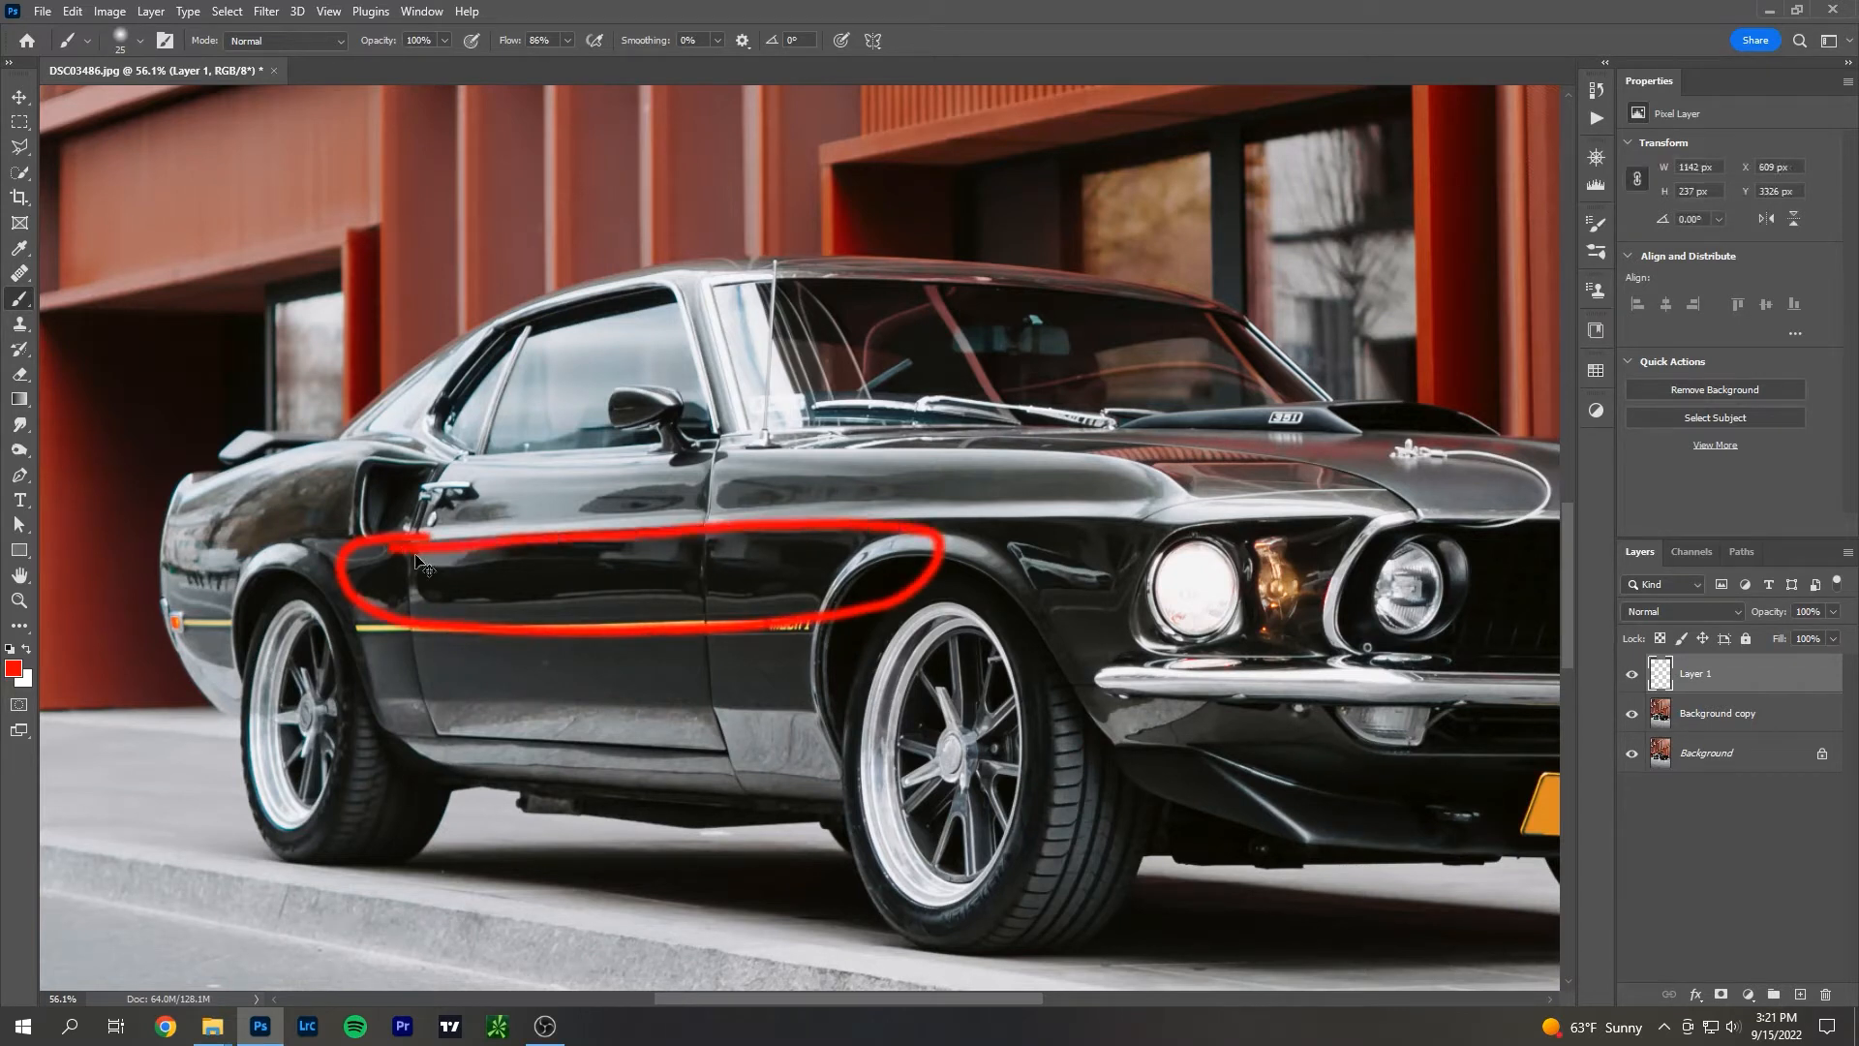
key("ctrl+z")
mouse_move(1102, 532)
left_mouse_down()
mouse_move(1059, 594)
mouse_move(1145, 568)
mouse_move(1113, 534)
left_mouse_up()
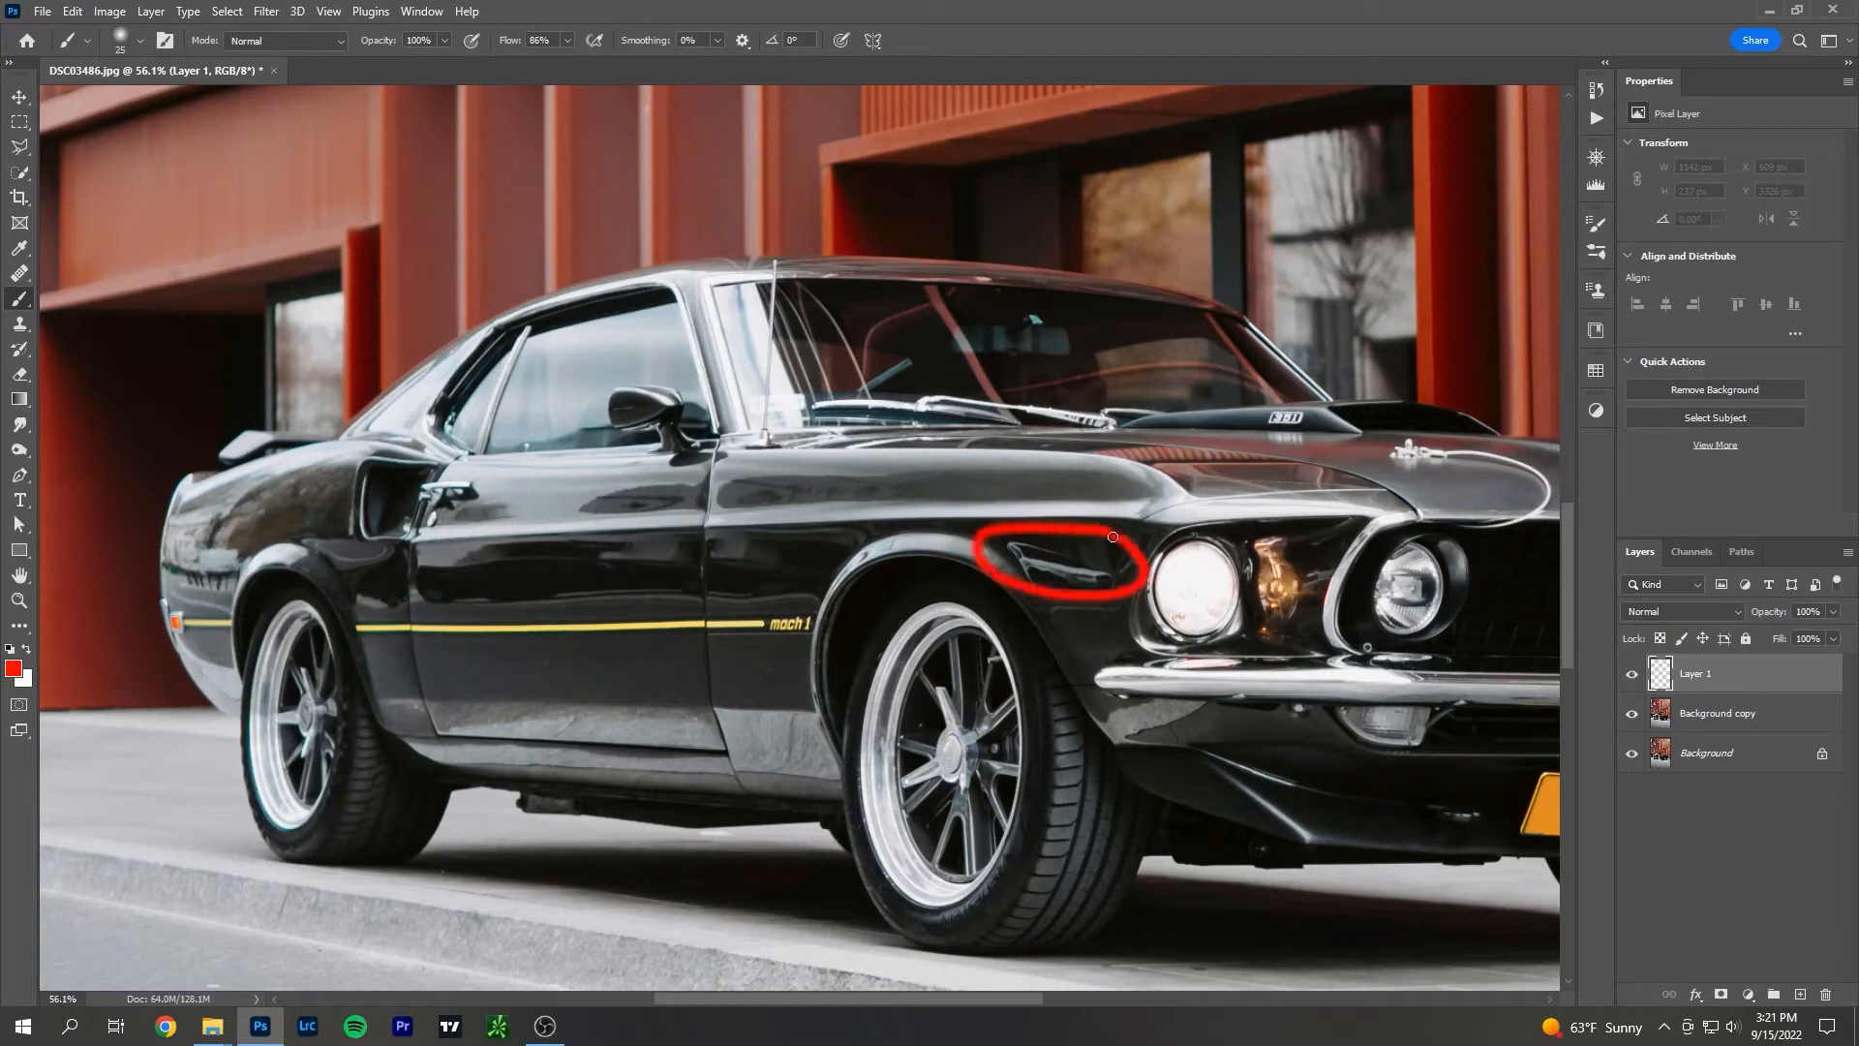
key("ctrl+z")
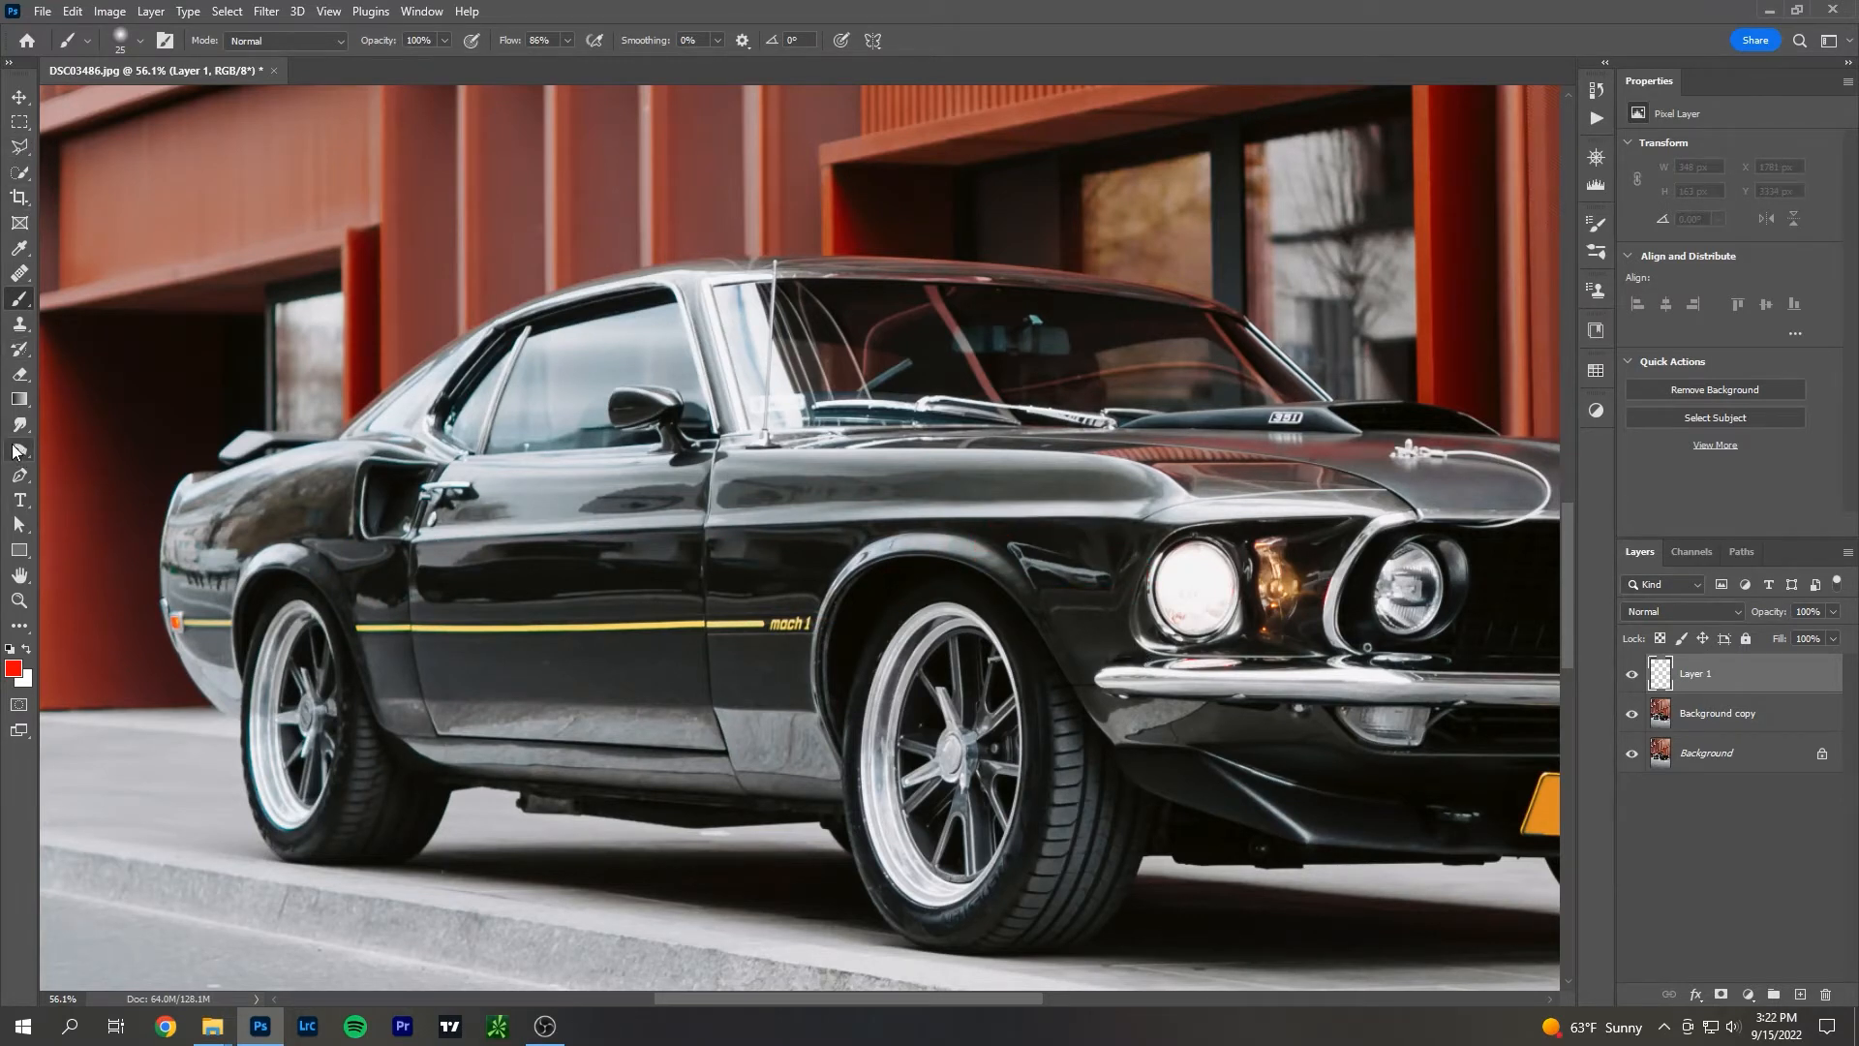
On a new layer, trace the lower edge of the dark side panel above the yellow stripe with the Pen tool.
left_click(26, 475)
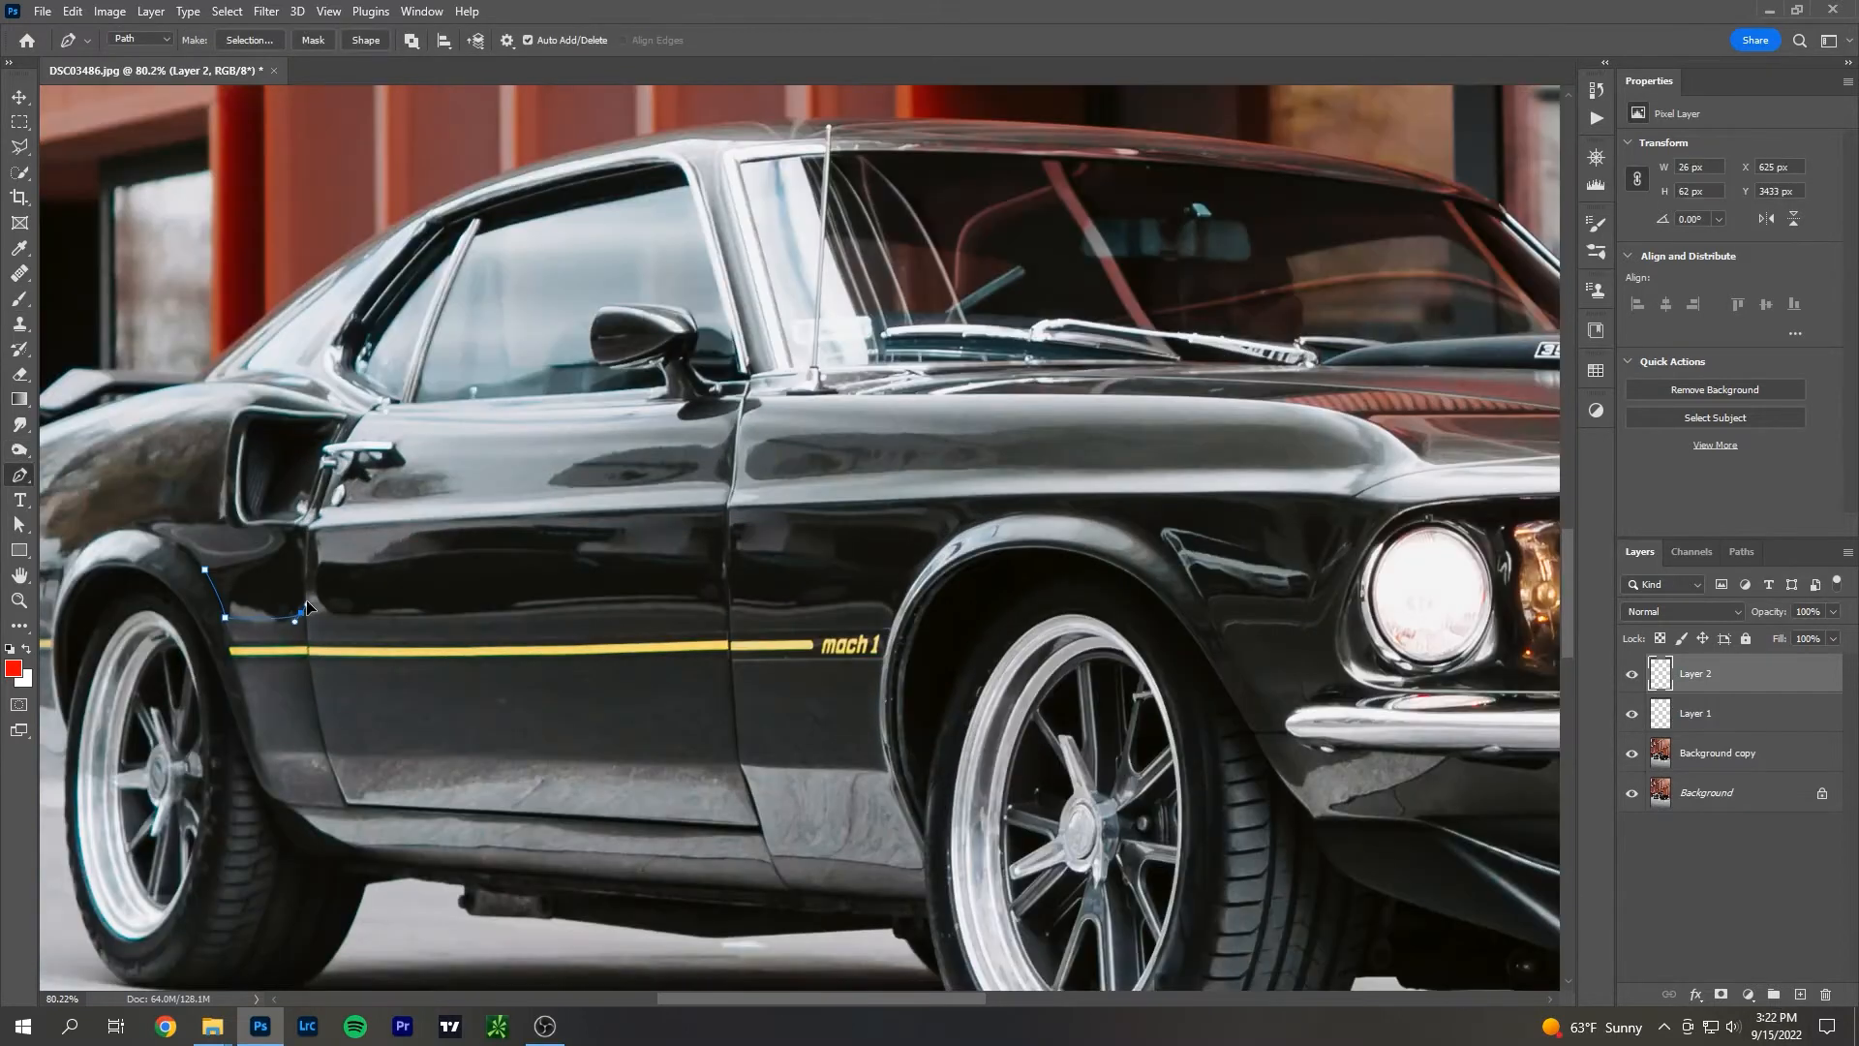
left_click(363, 615)
left_click(742, 611)
left_click_drag(869, 602, 920, 604)
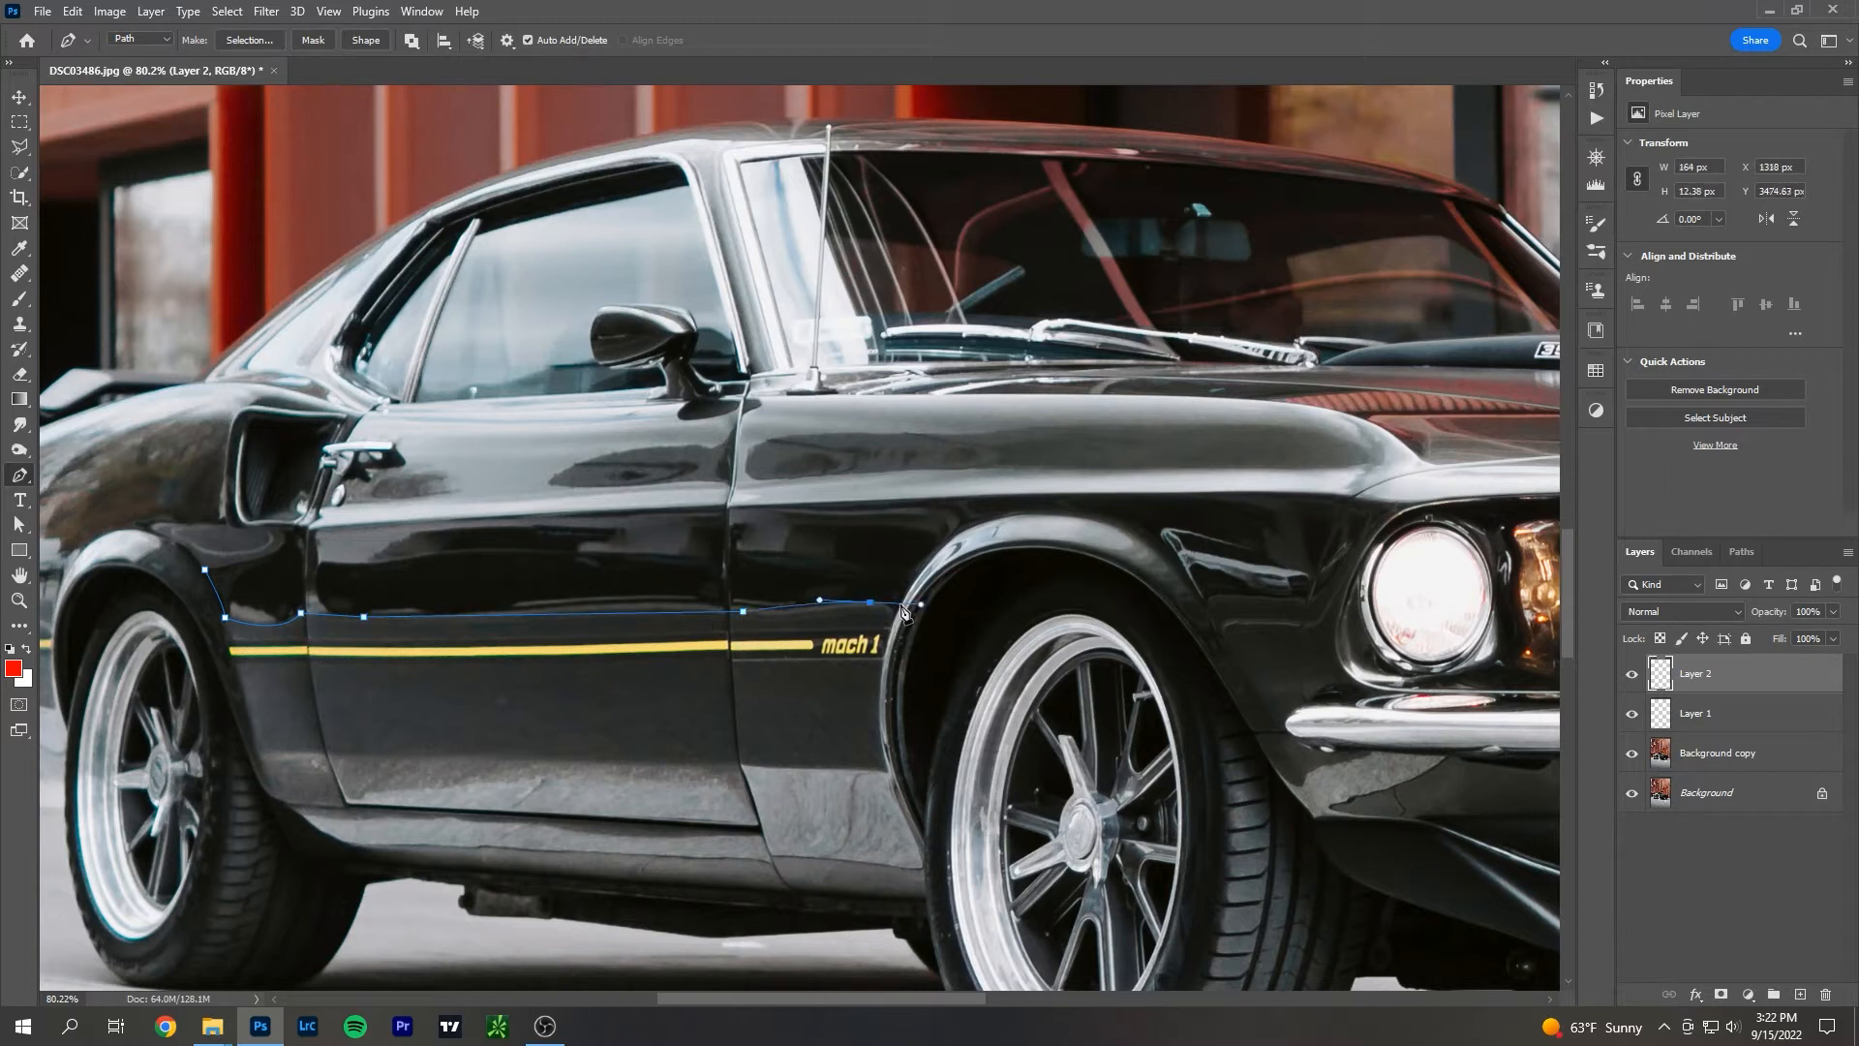
left_click(871, 603, "alt")
left_click(893, 616)
Trace the front wheel arch and upper panel edge, close the path at the rear arch, and convert it to a selection.
left_click_drag(1023, 511, 1119, 504)
left_click(1023, 511, "alt")
left_click(1023, 498)
left_click(460, 519)
left_click(305, 531)
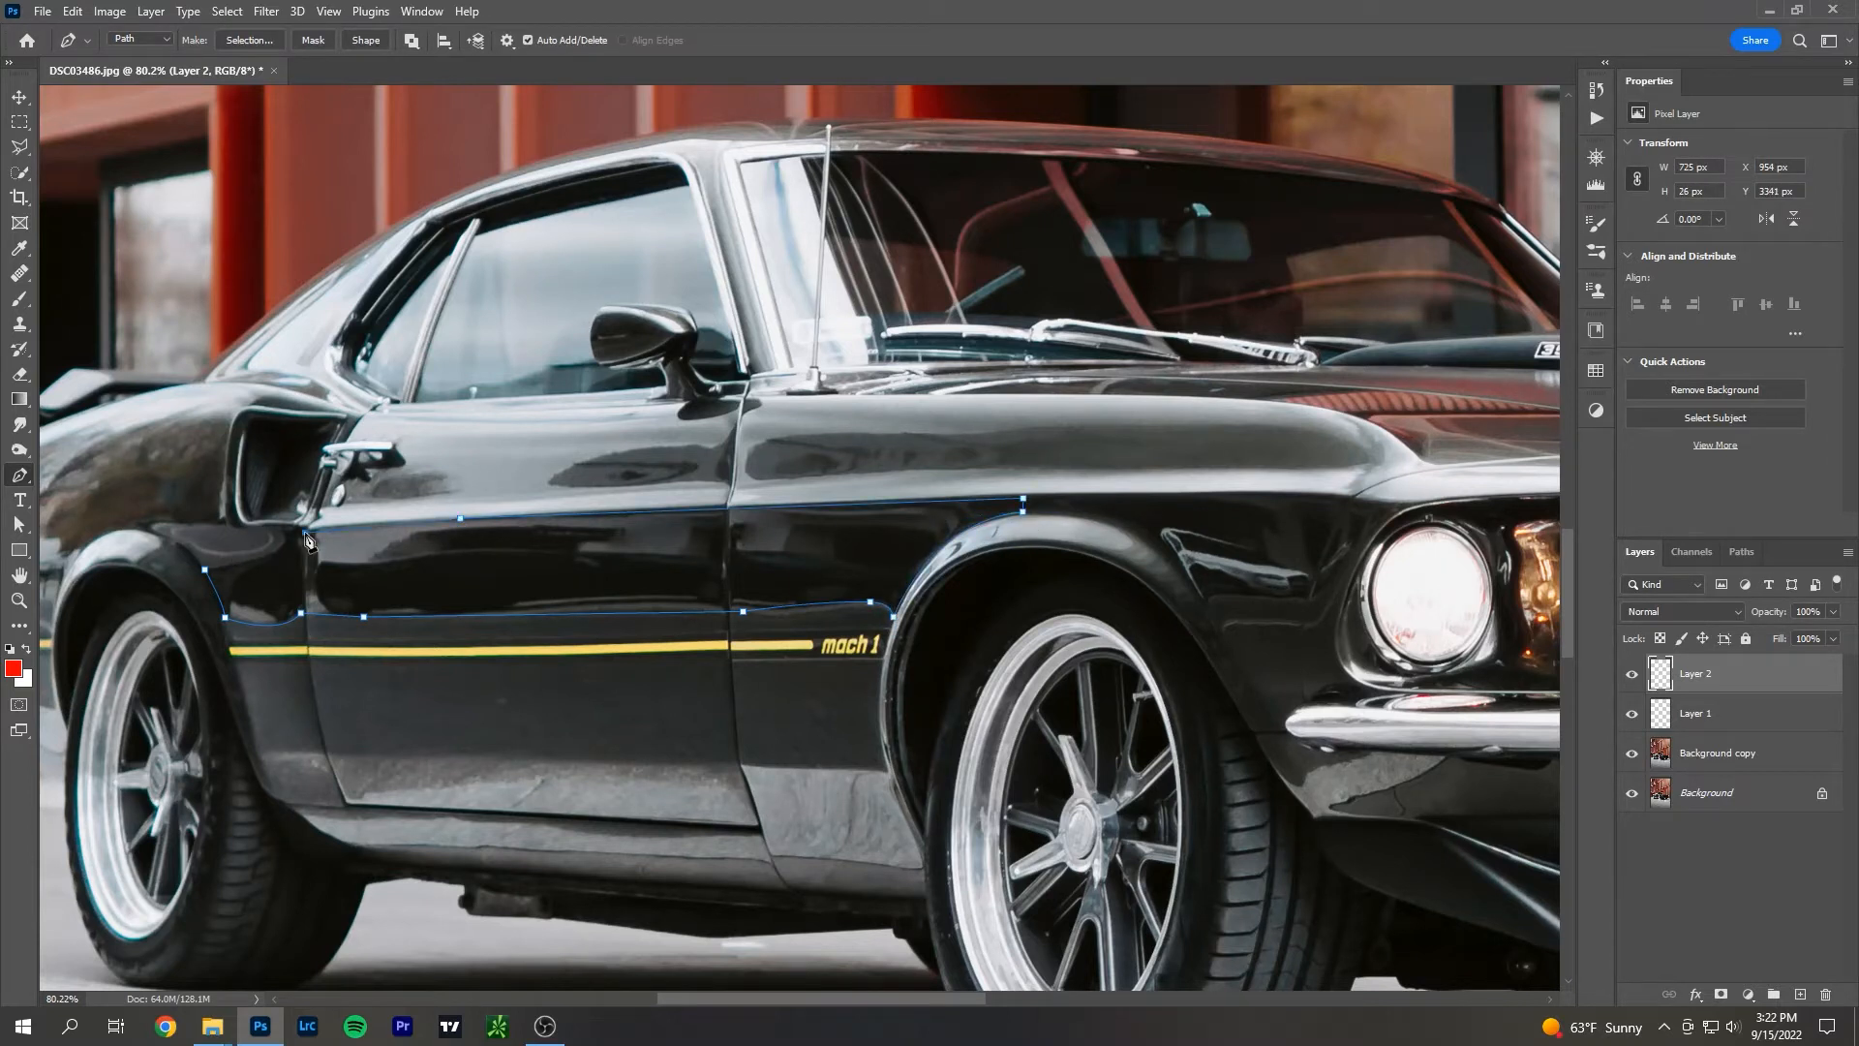
left_click(280, 531)
left_click_drag(205, 570, 92, 581)
left_click(249, 40)
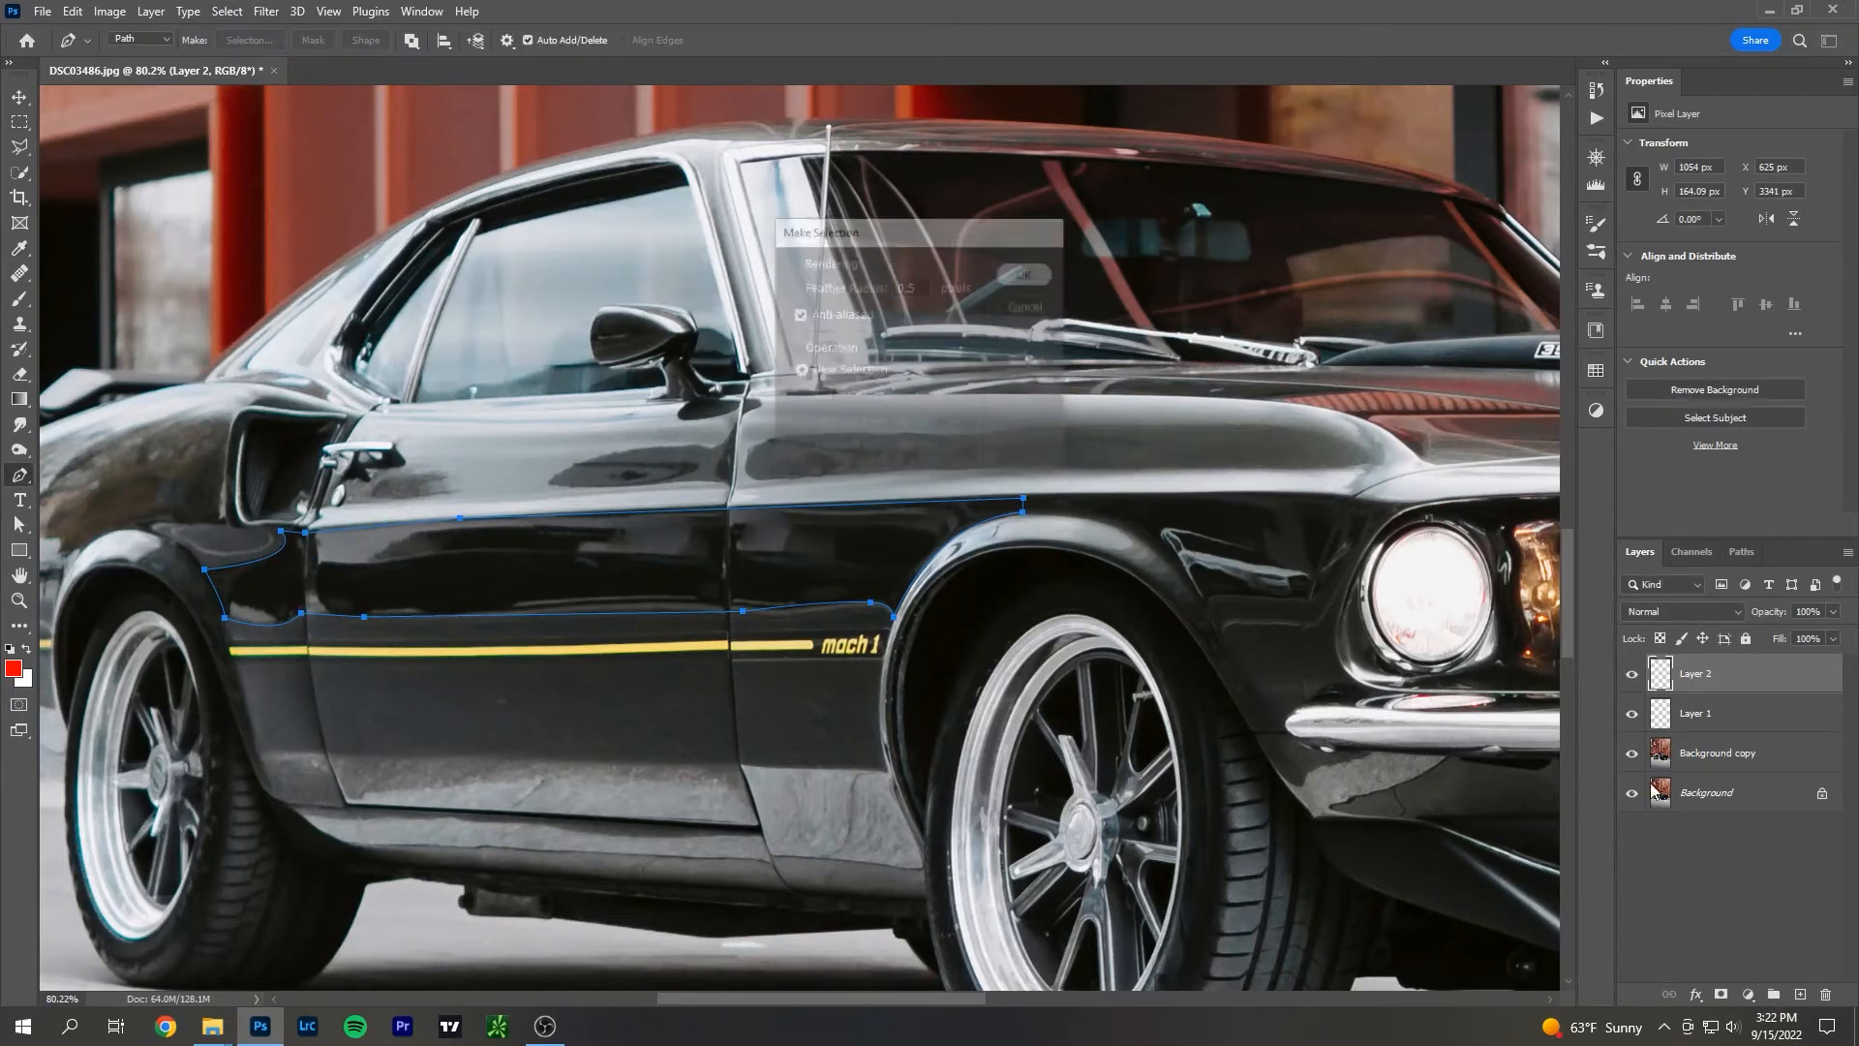
Paint over the reflections in the selected side panel using a black 175 px brush at 62% opacity.
left_click(19, 298)
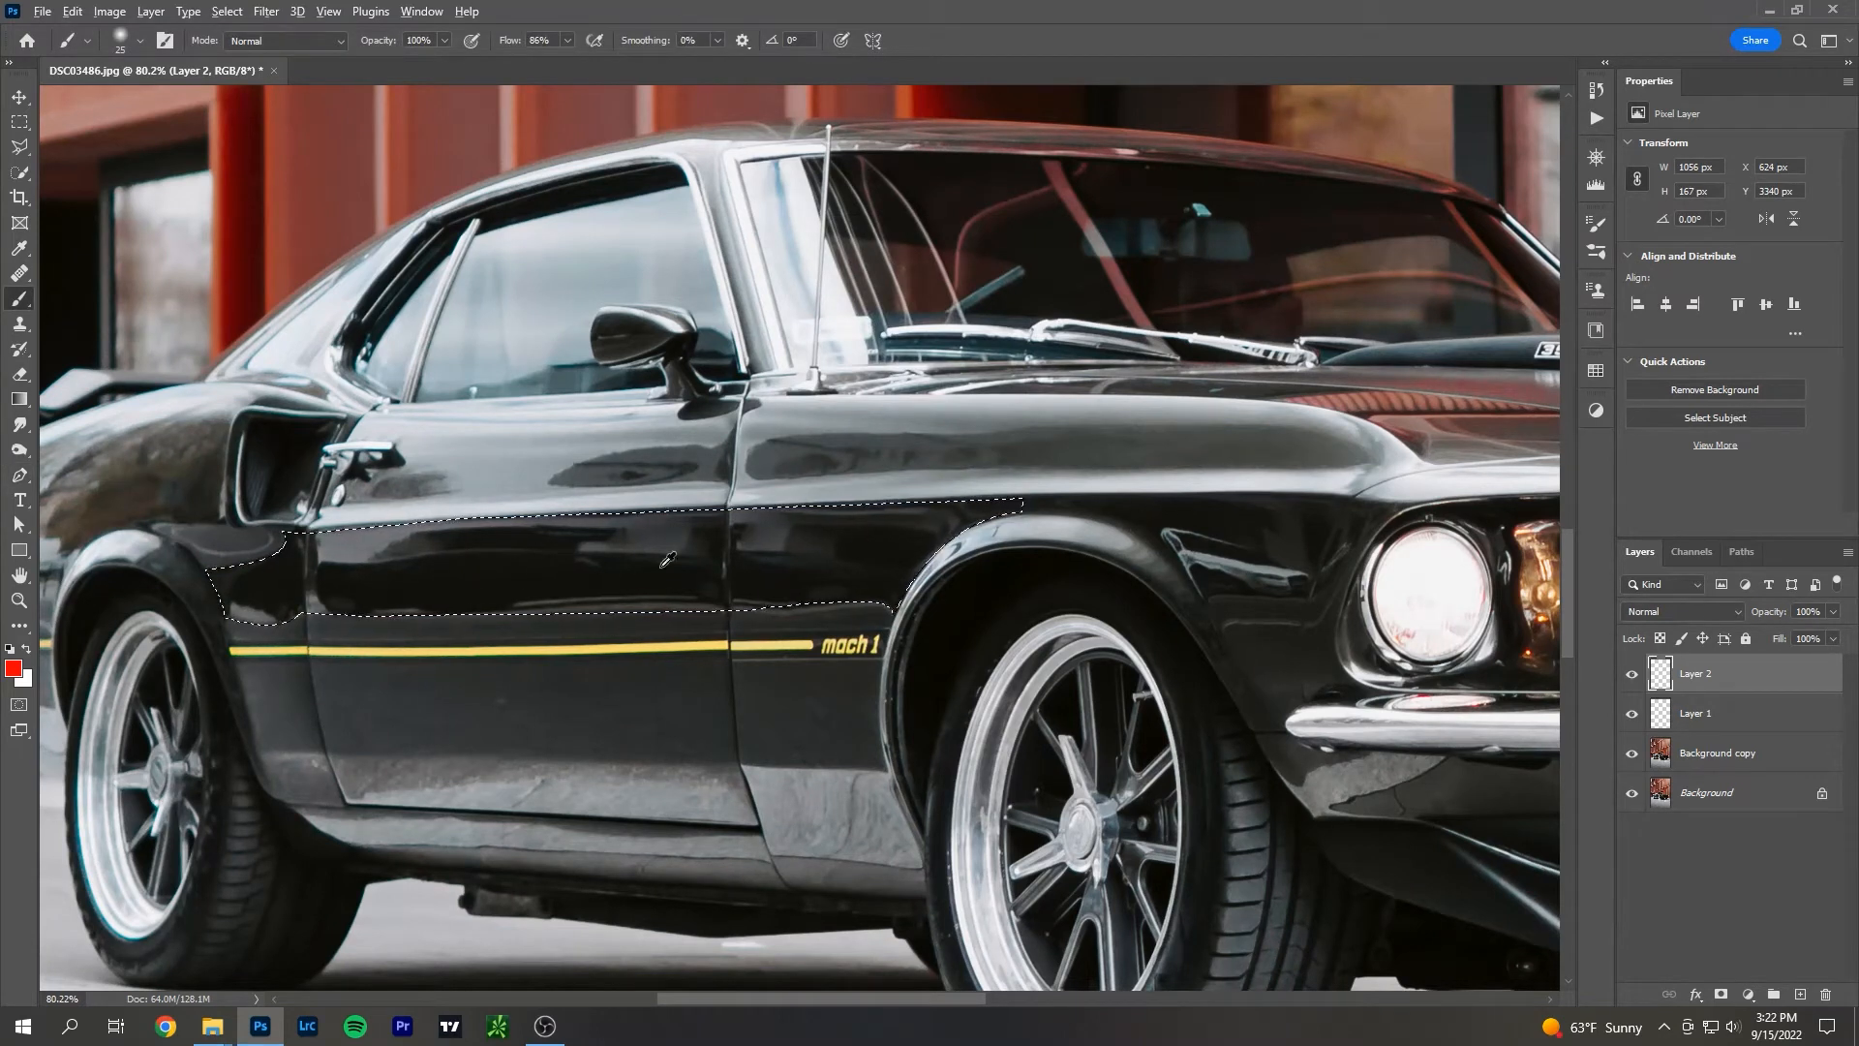
key("d")
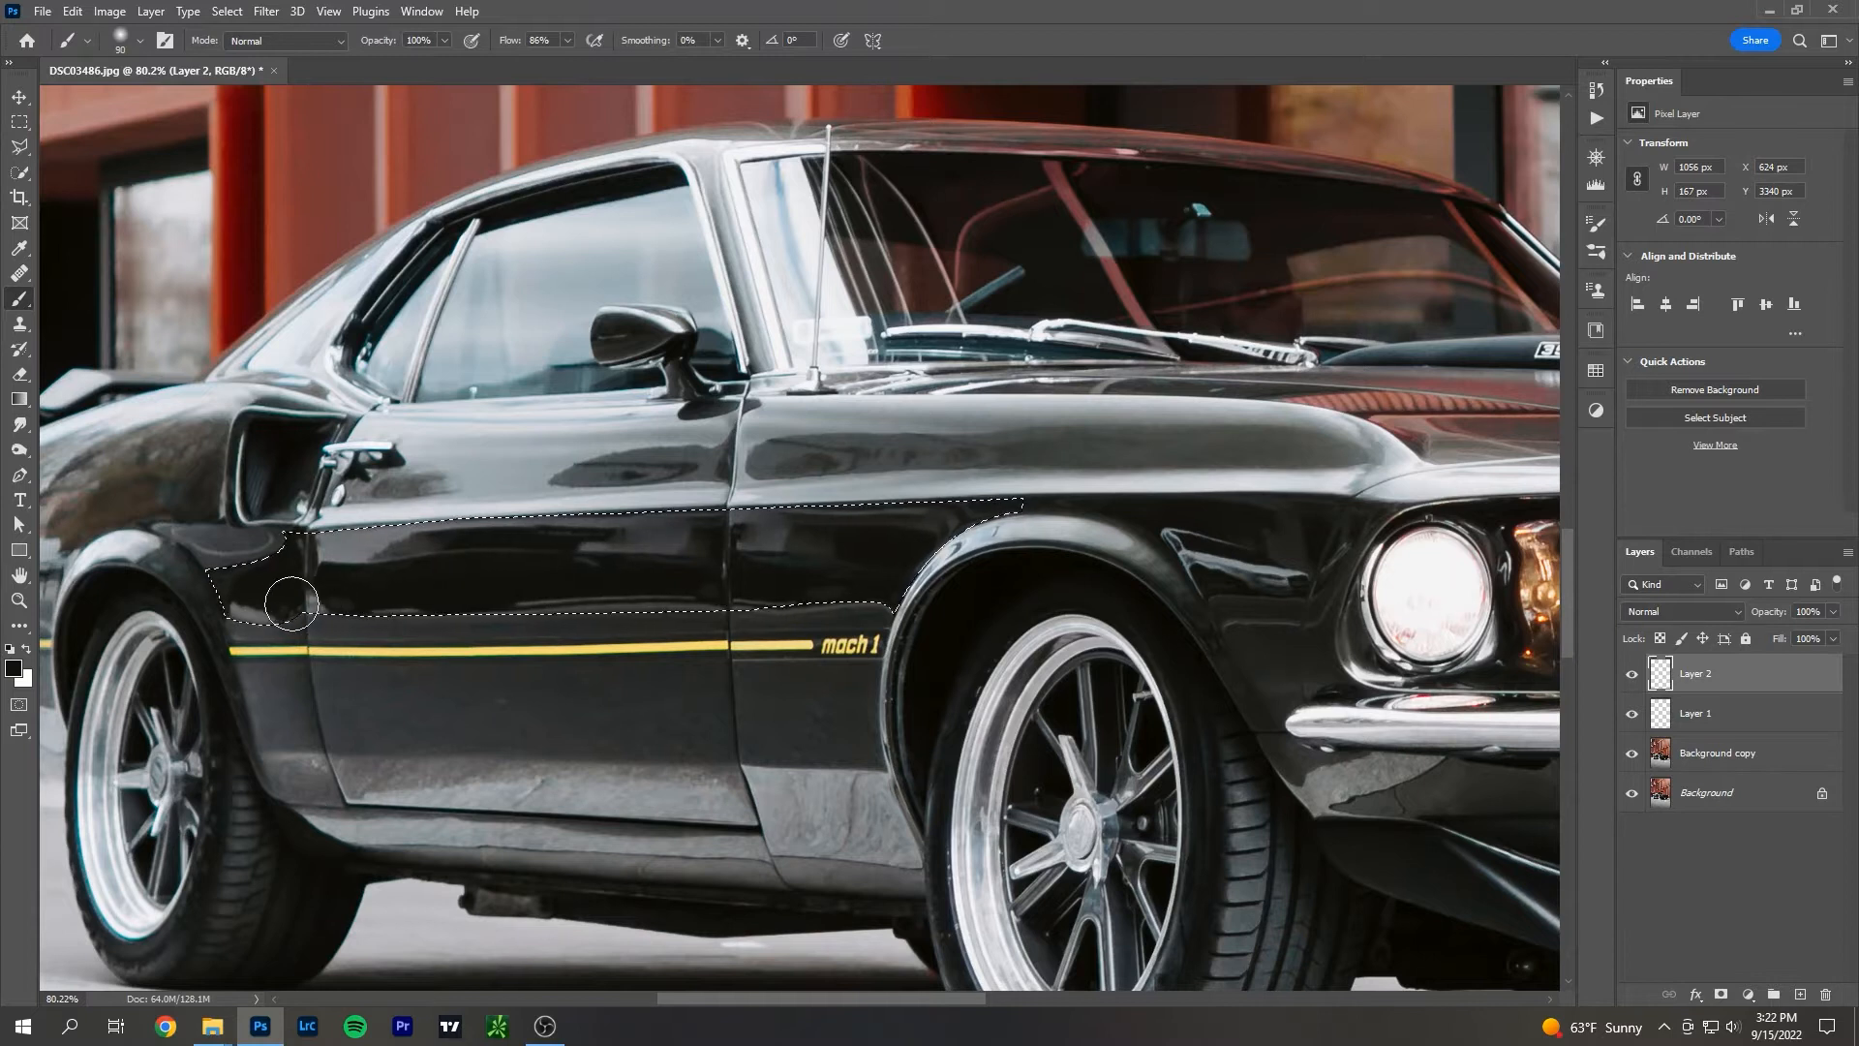
key("bracketright")
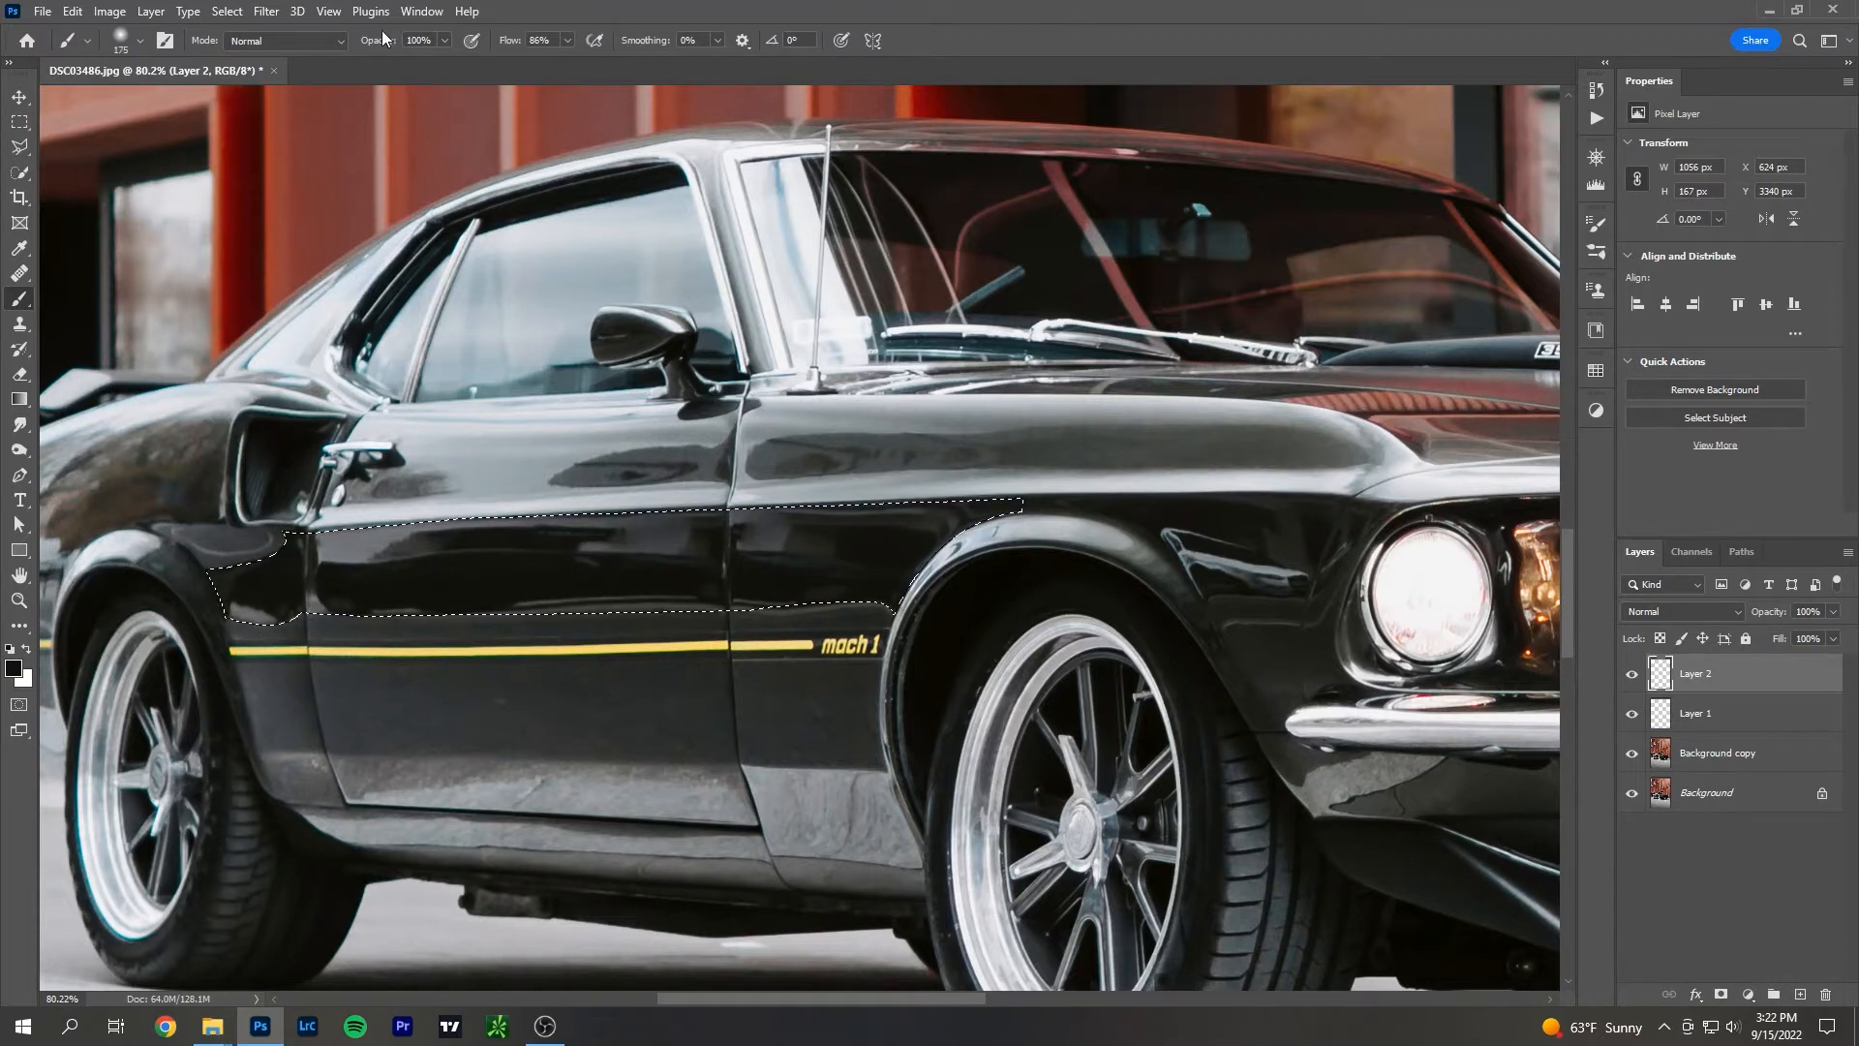
left_click_drag(380, 48, 344, 49)
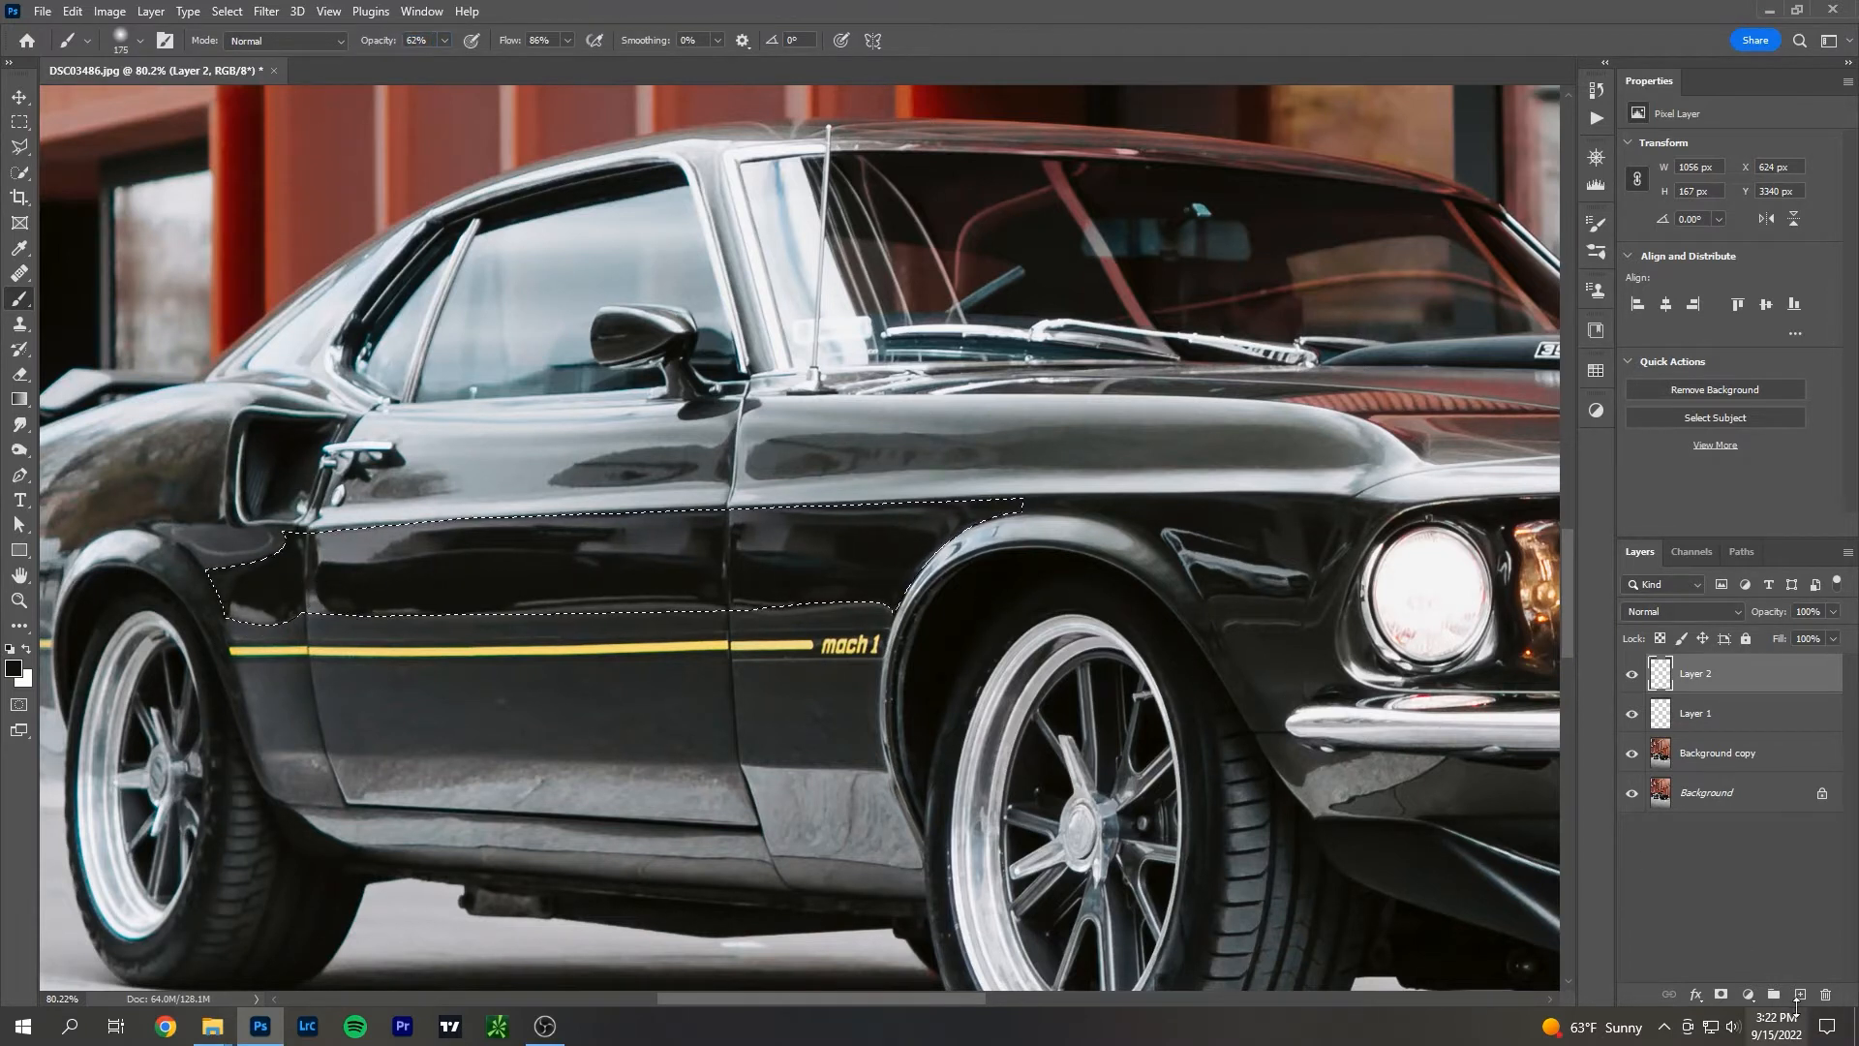
mouse_move(404, 604)
left_mouse_down()
mouse_move(1134, 546)
mouse_move(272, 588)
left_mouse_up()
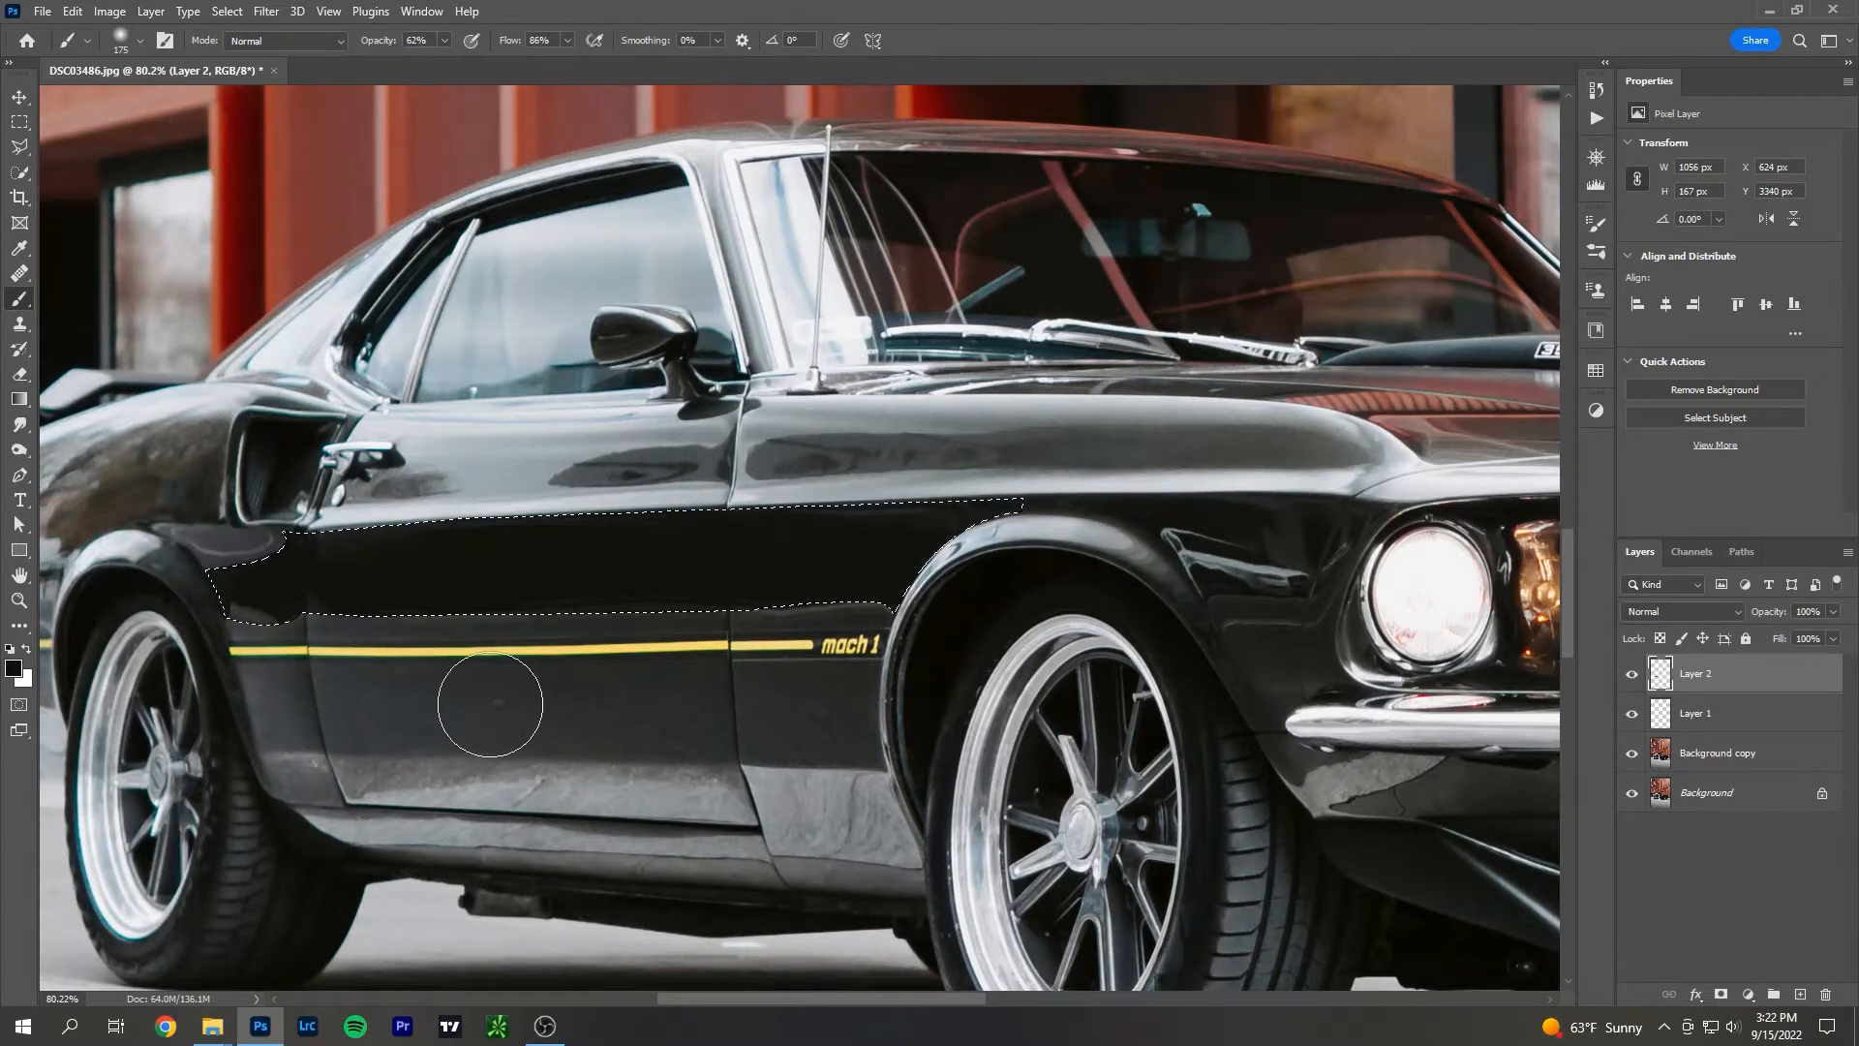
Blend the lower edge of the selected panel into the bodywork with dark grey brushed along the yellow stripe.
scroll(253, 709, "up", 3)
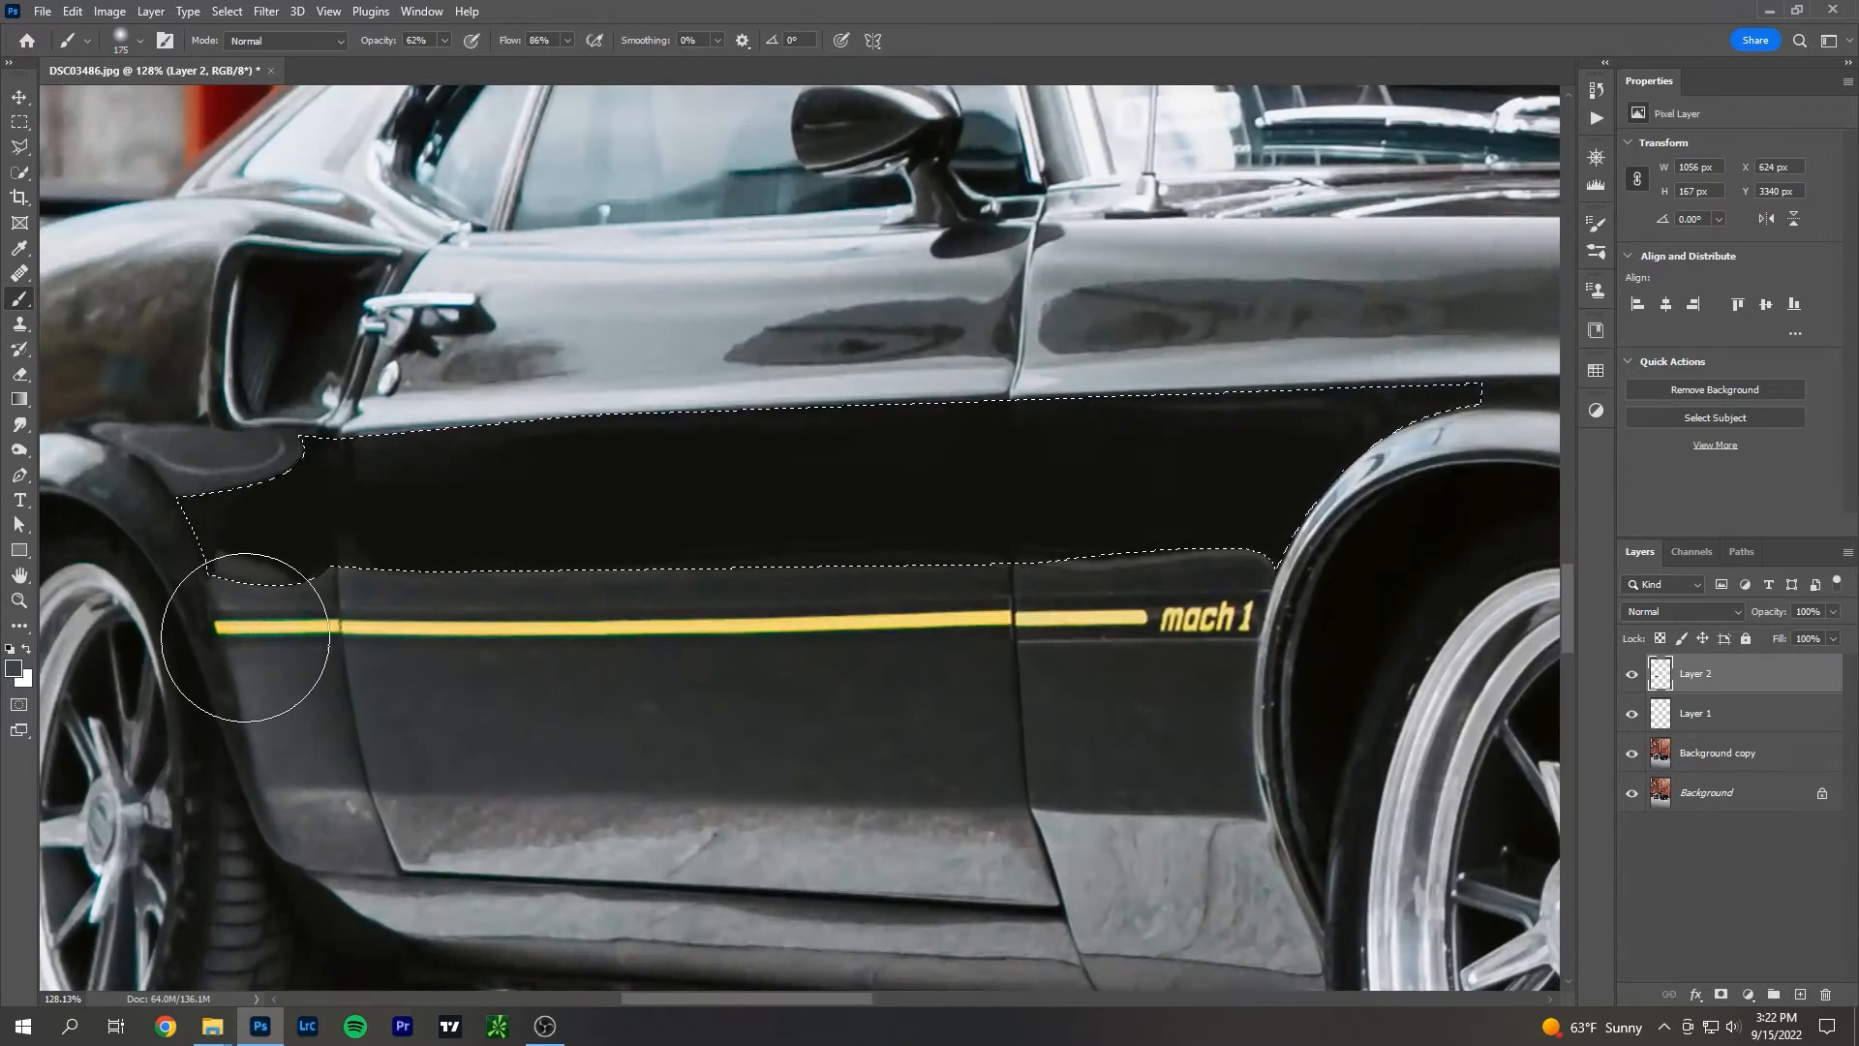
mouse_move(375, 686)
left_mouse_down()
mouse_move(913, 633)
mouse_move(1128, 670)
mouse_move(423, 656)
mouse_move(1342, 654)
left_mouse_up()
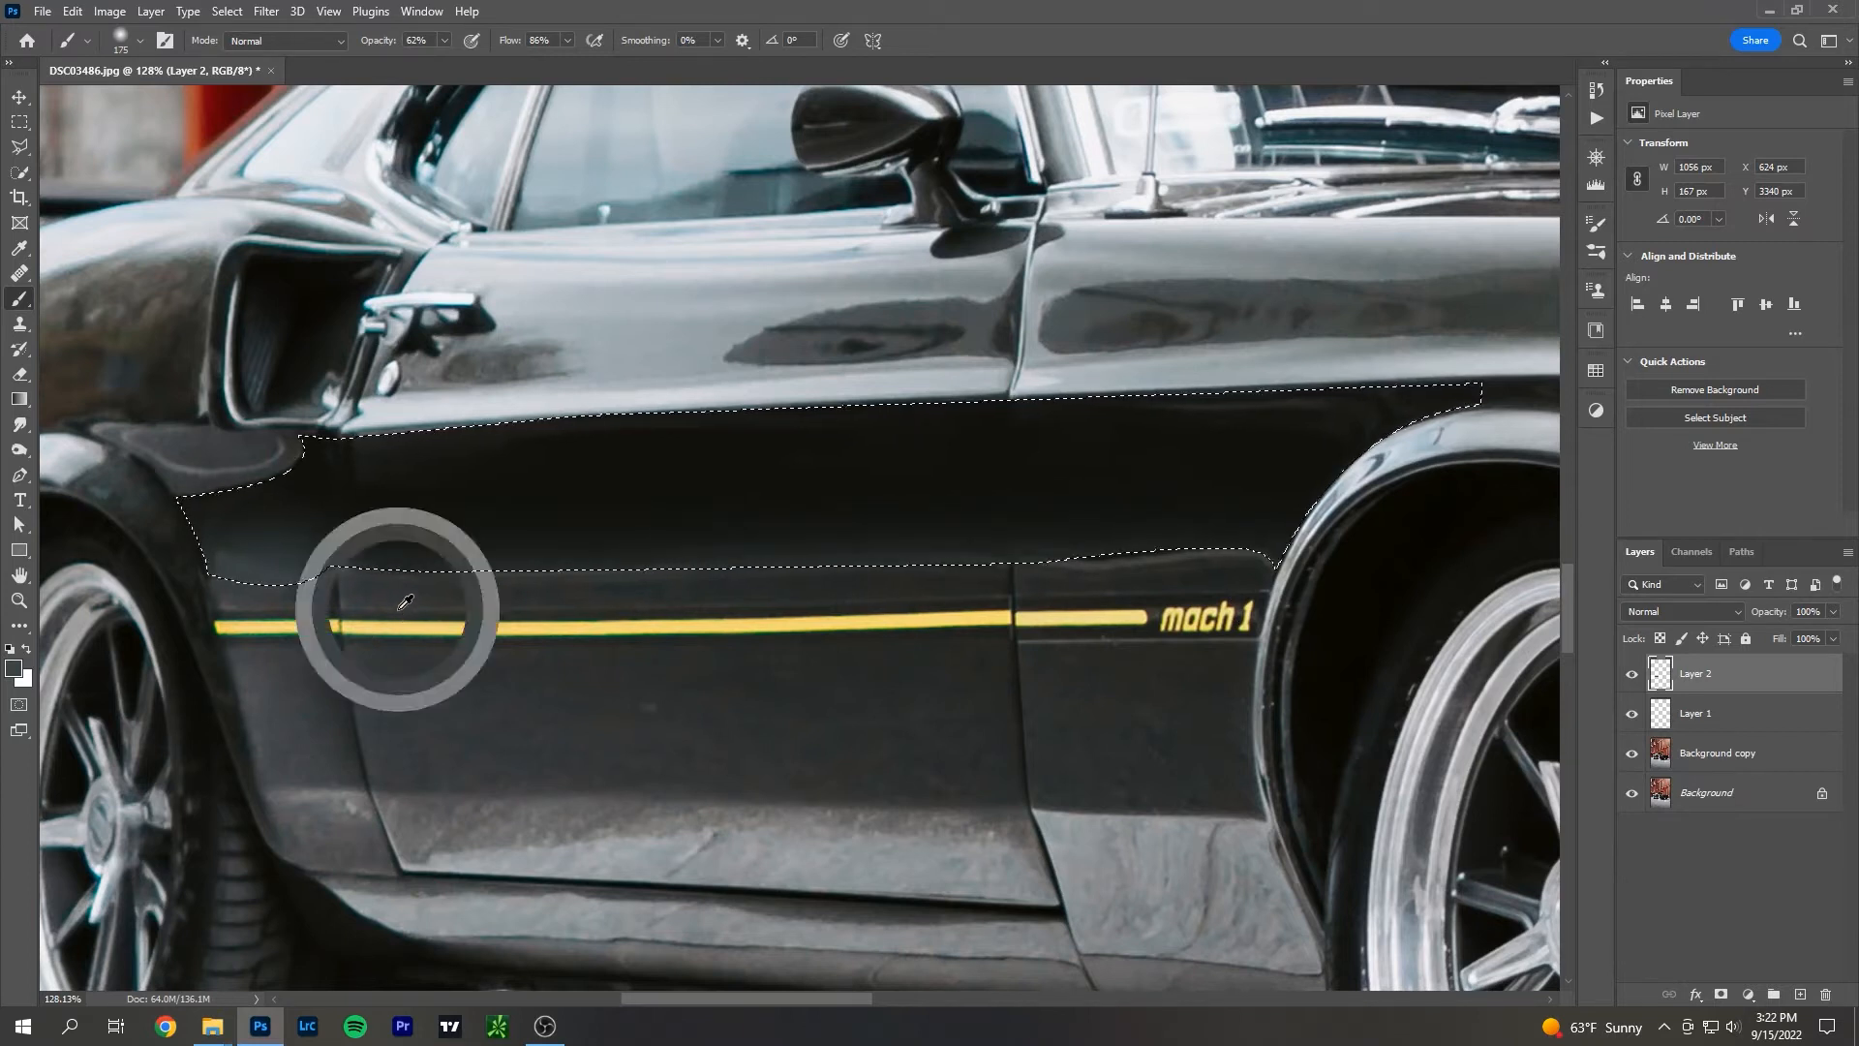
scroll(1065, 625, "down", 8)
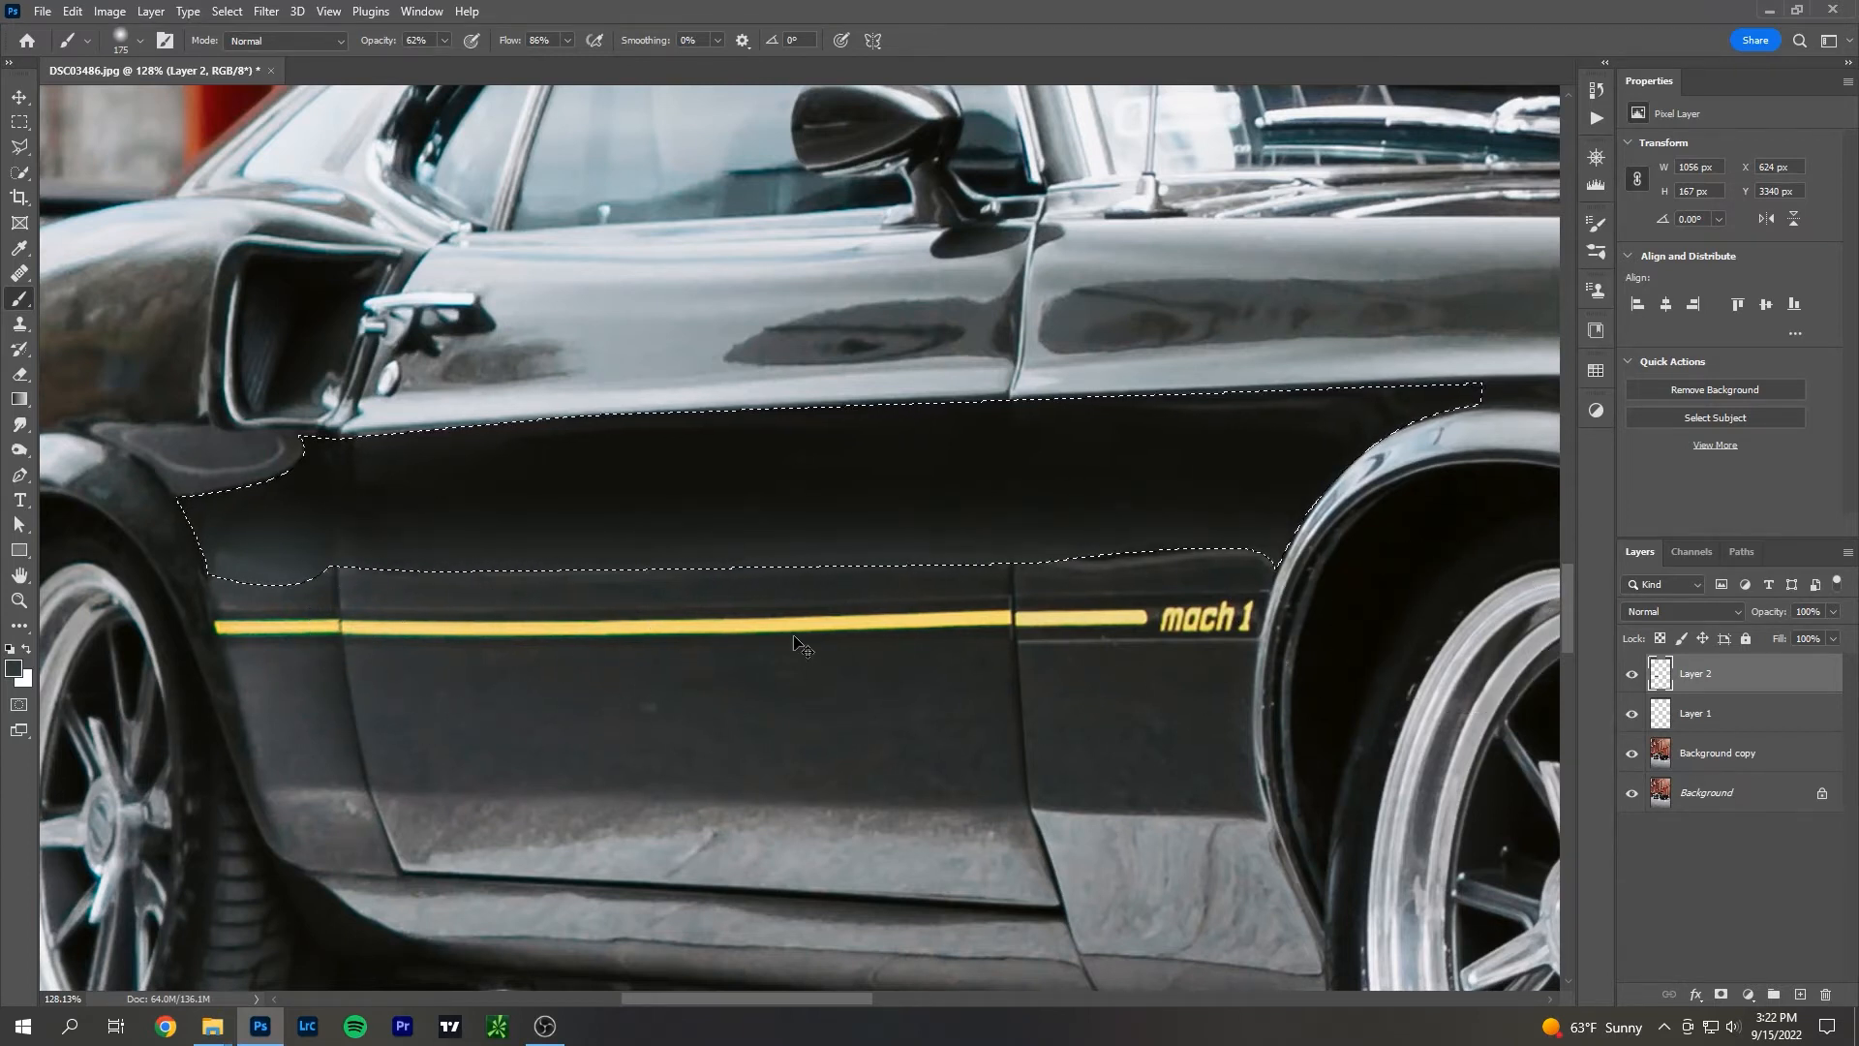
Brush a light grey highlight along the upper edge of the selected panel and clear the selection.
scroll(944, 658, "up", 6)
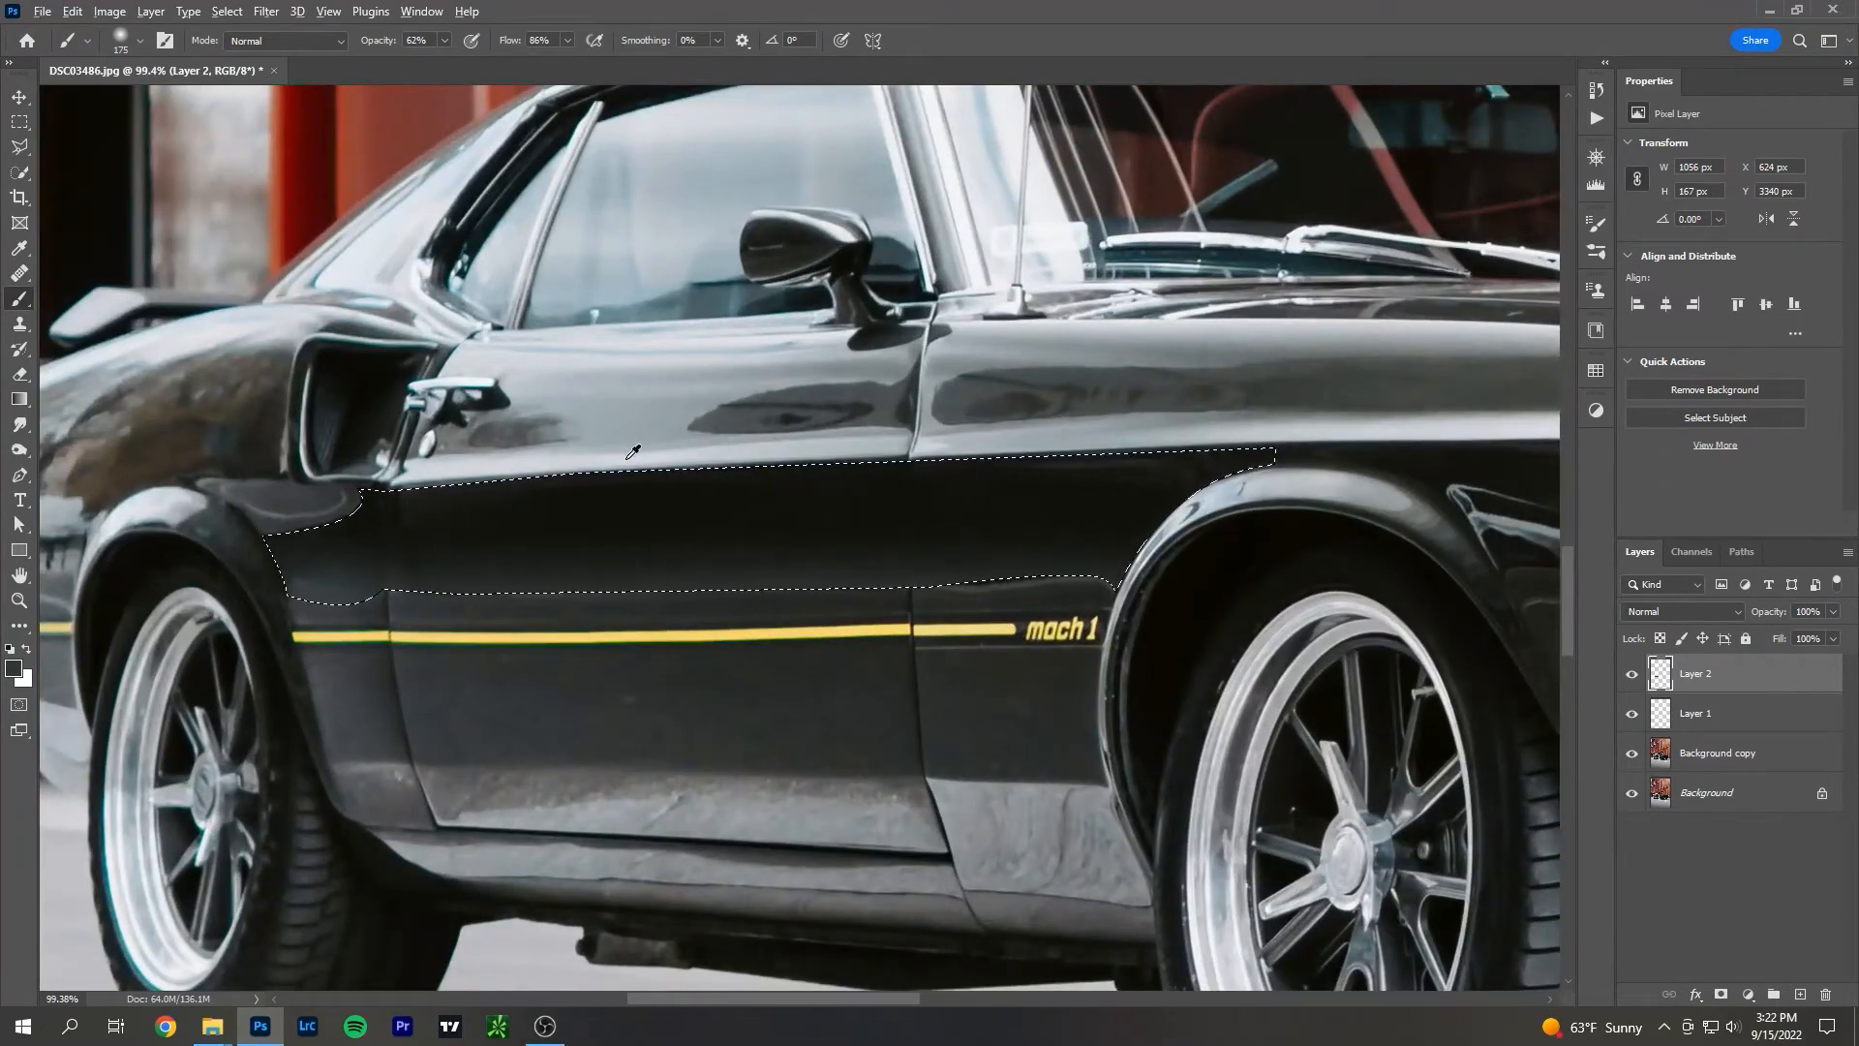
key("x")
left_click_drag(311, 407, 1338, 392)
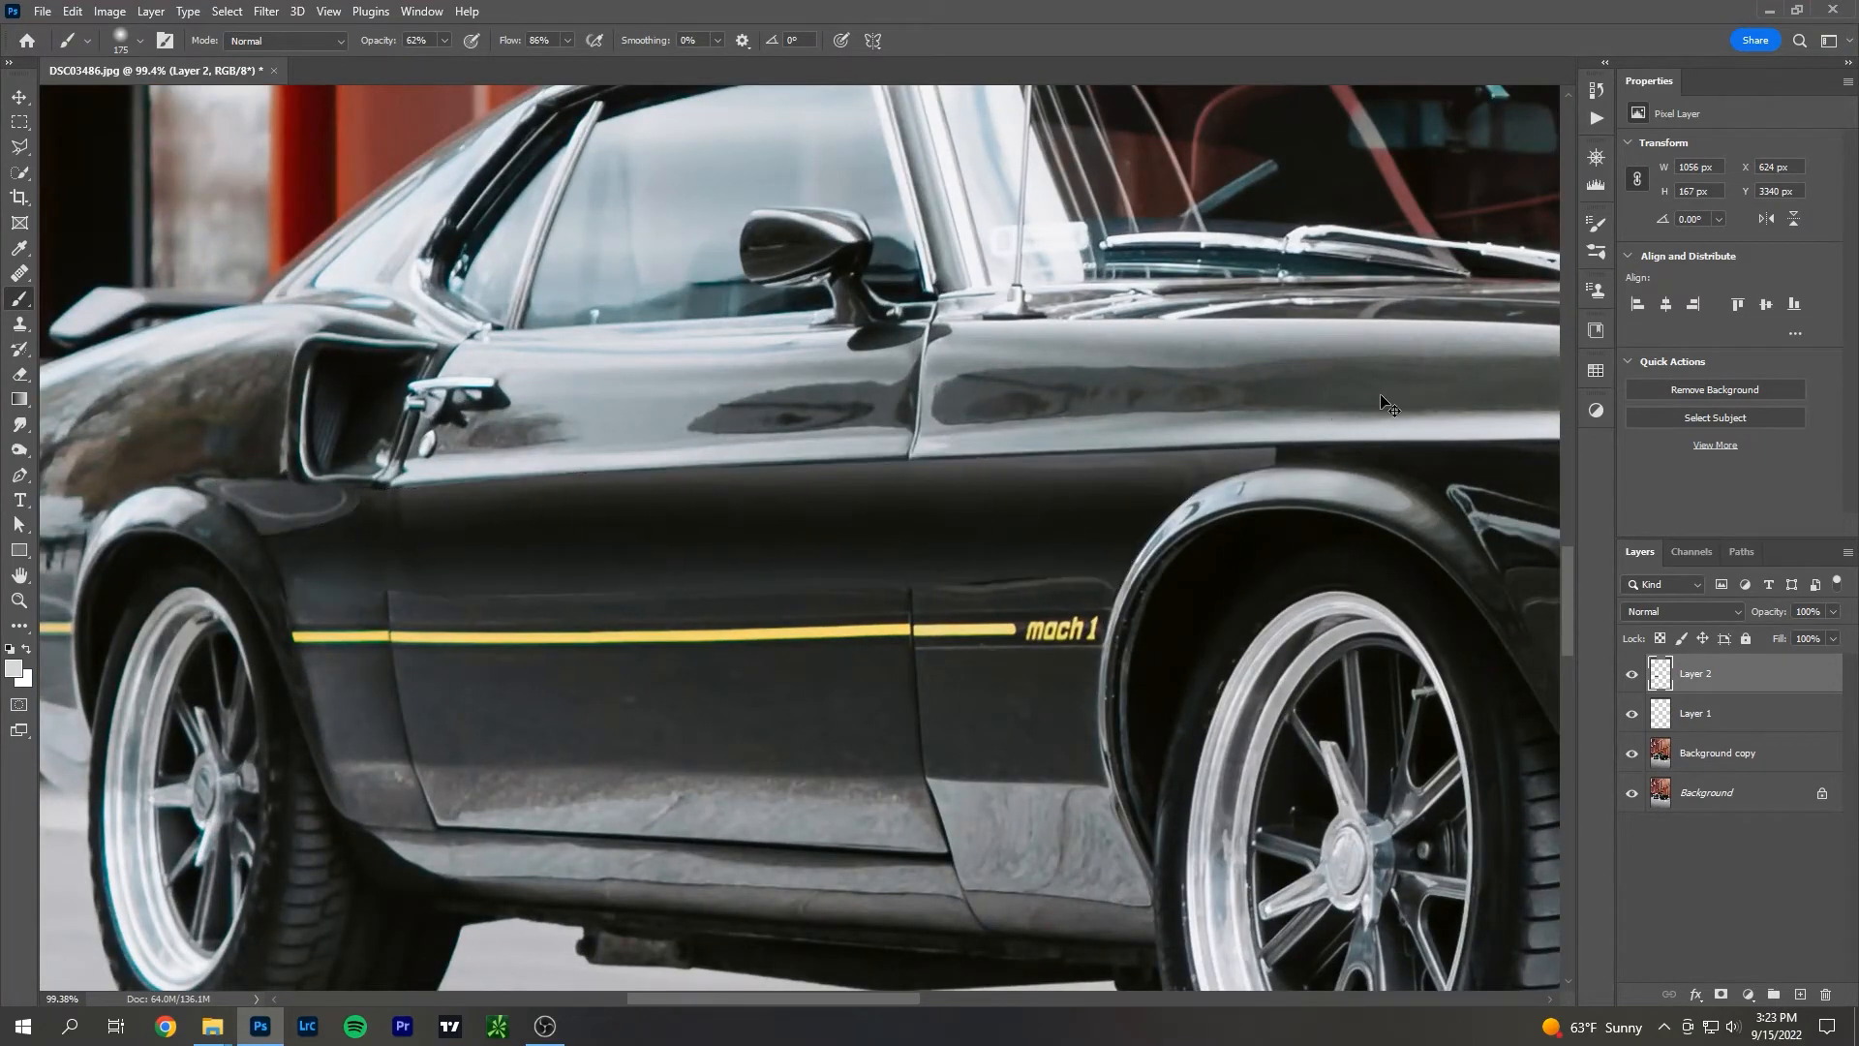
scroll(1385, 408, "down", 5)
scroll(1387, 409, "down", 3)
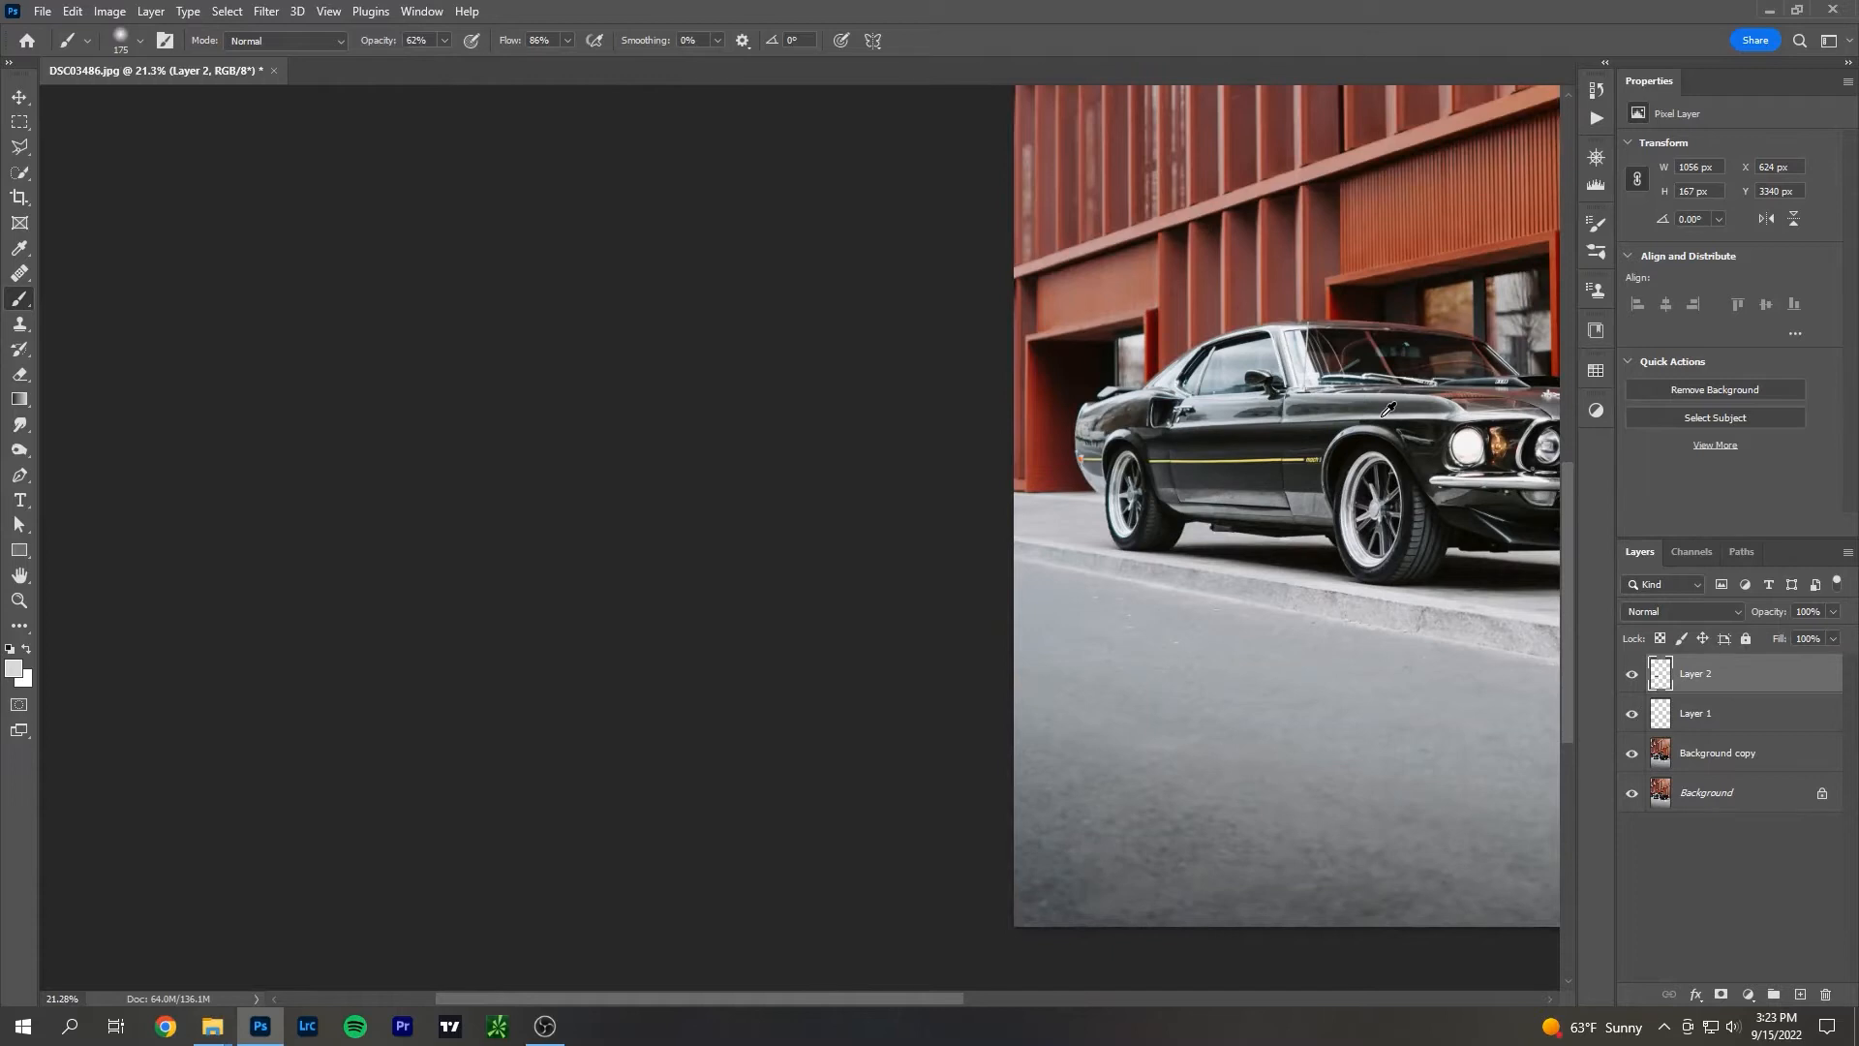
Soften the hard front edge of the painted panel above the front wheel arch using the Eraser at 27% opacity.
scroll(1387, 410, "up", 8)
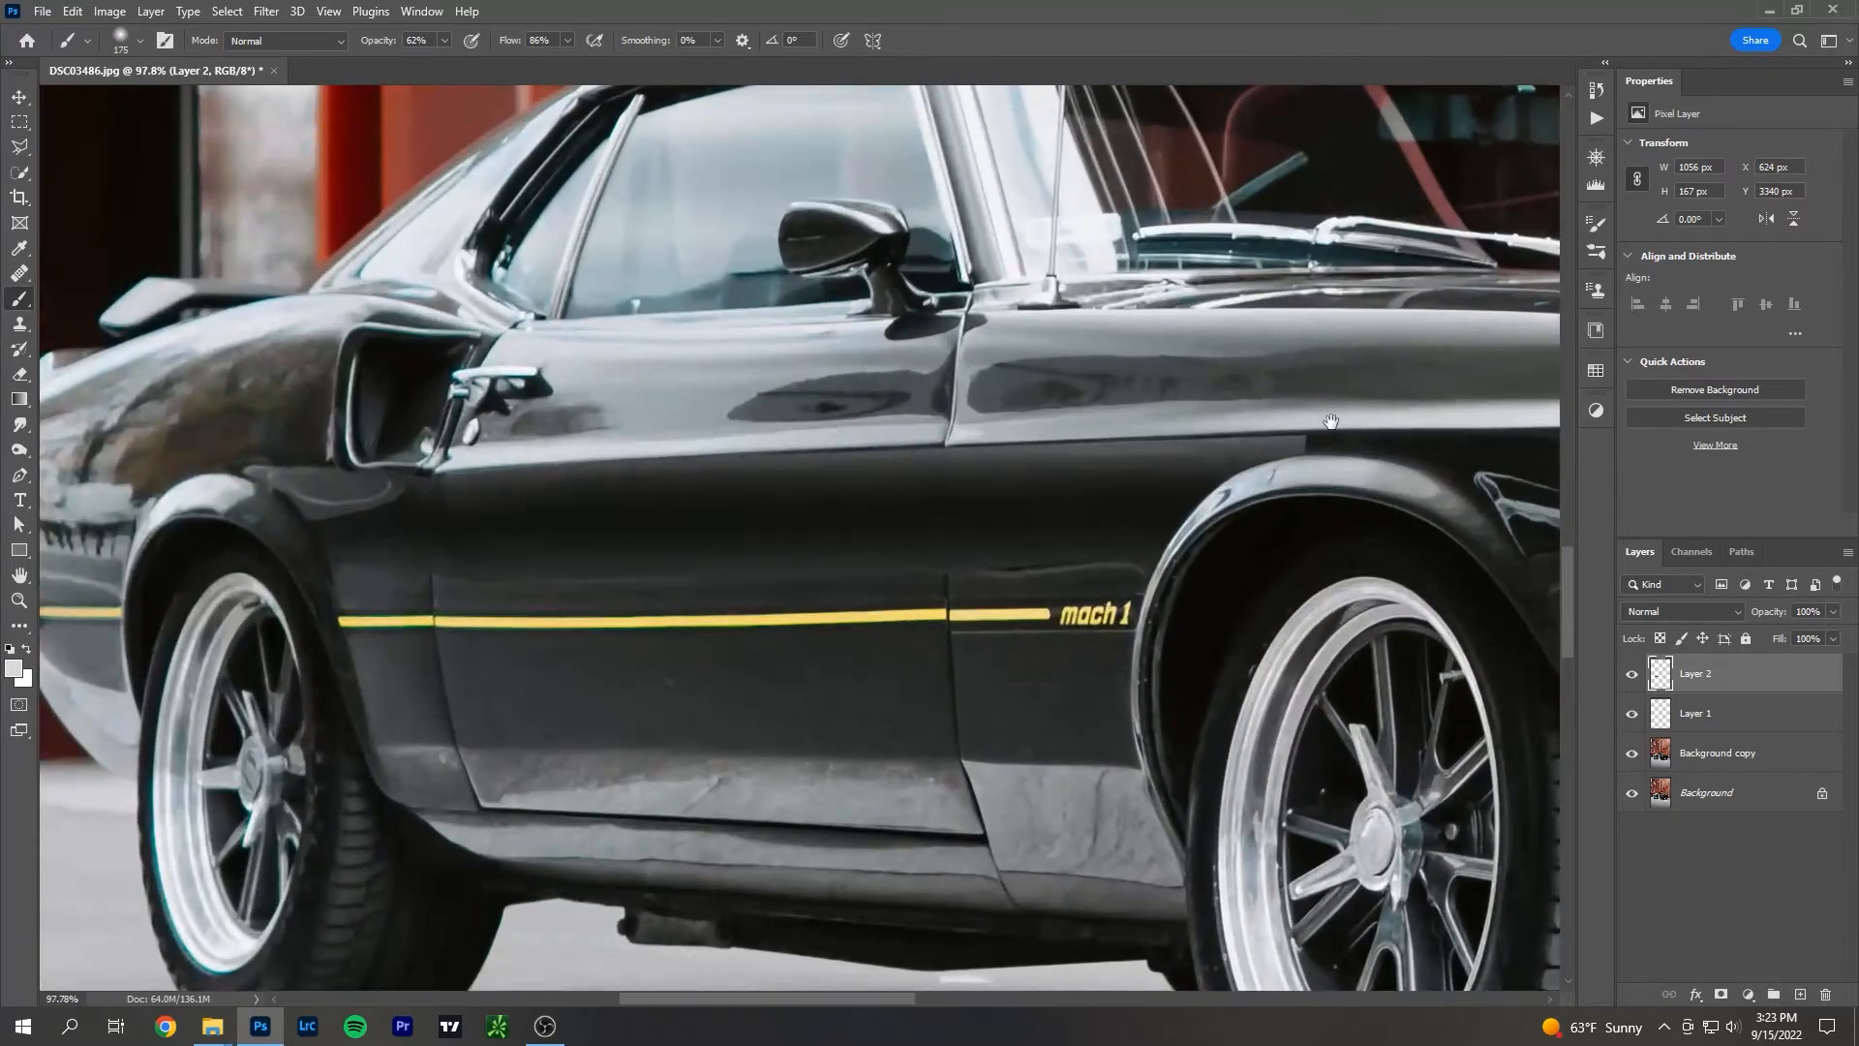
mouse_move(1388, 409)
left_mouse_down()
mouse_move(1057, 537)
mouse_move(961, 546)
left_mouse_up()
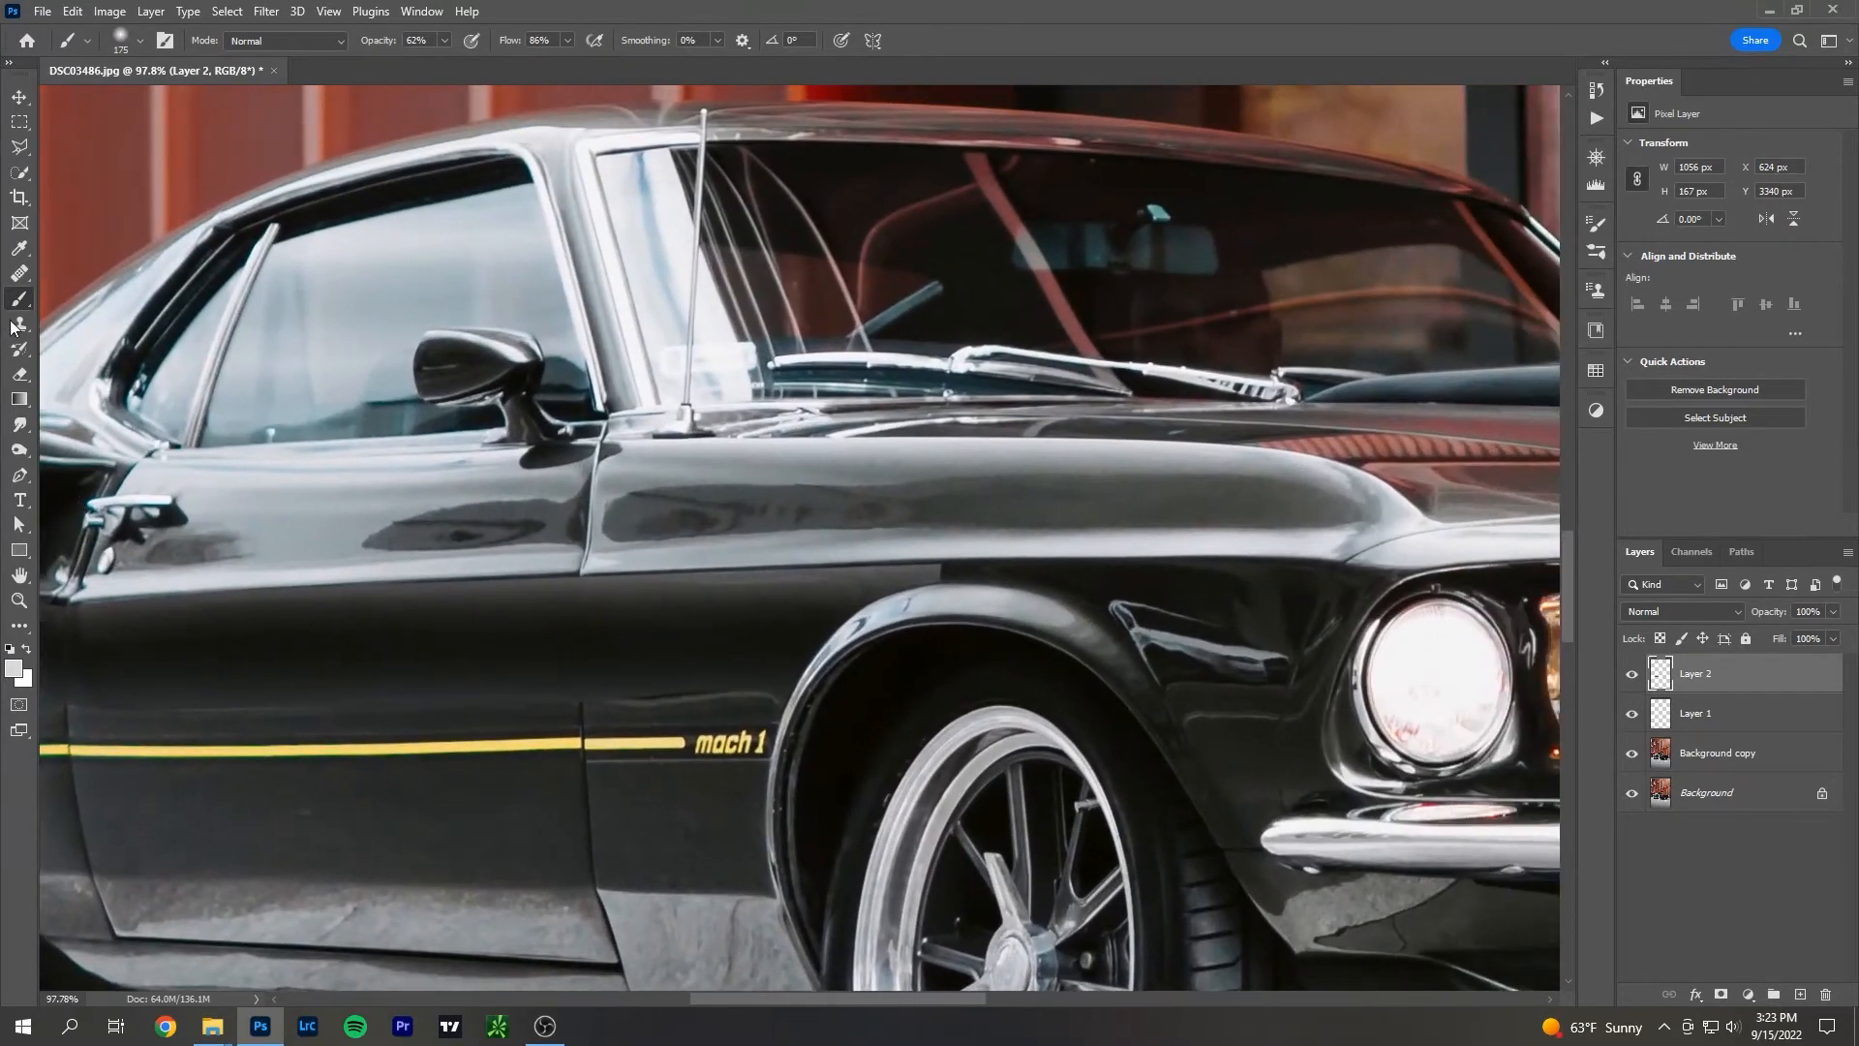
left_click(19, 376)
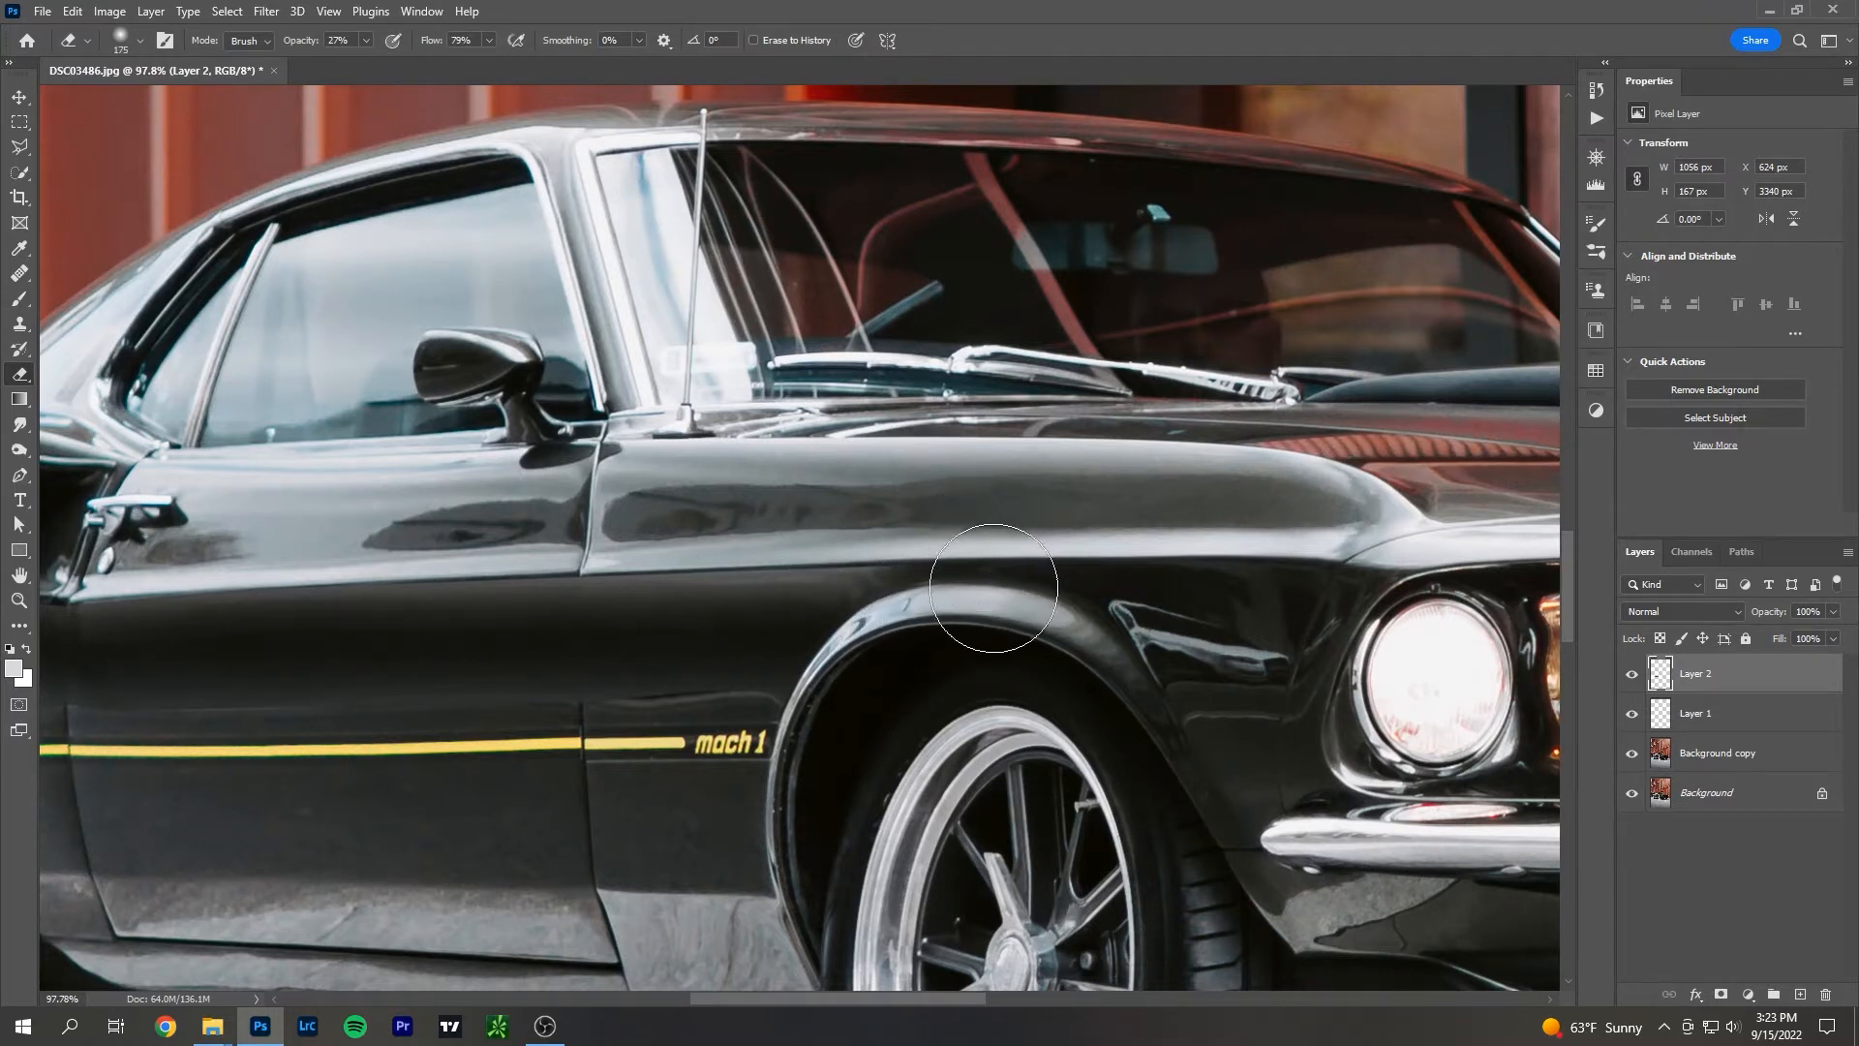
scroll(1216, 664, "down", 5)
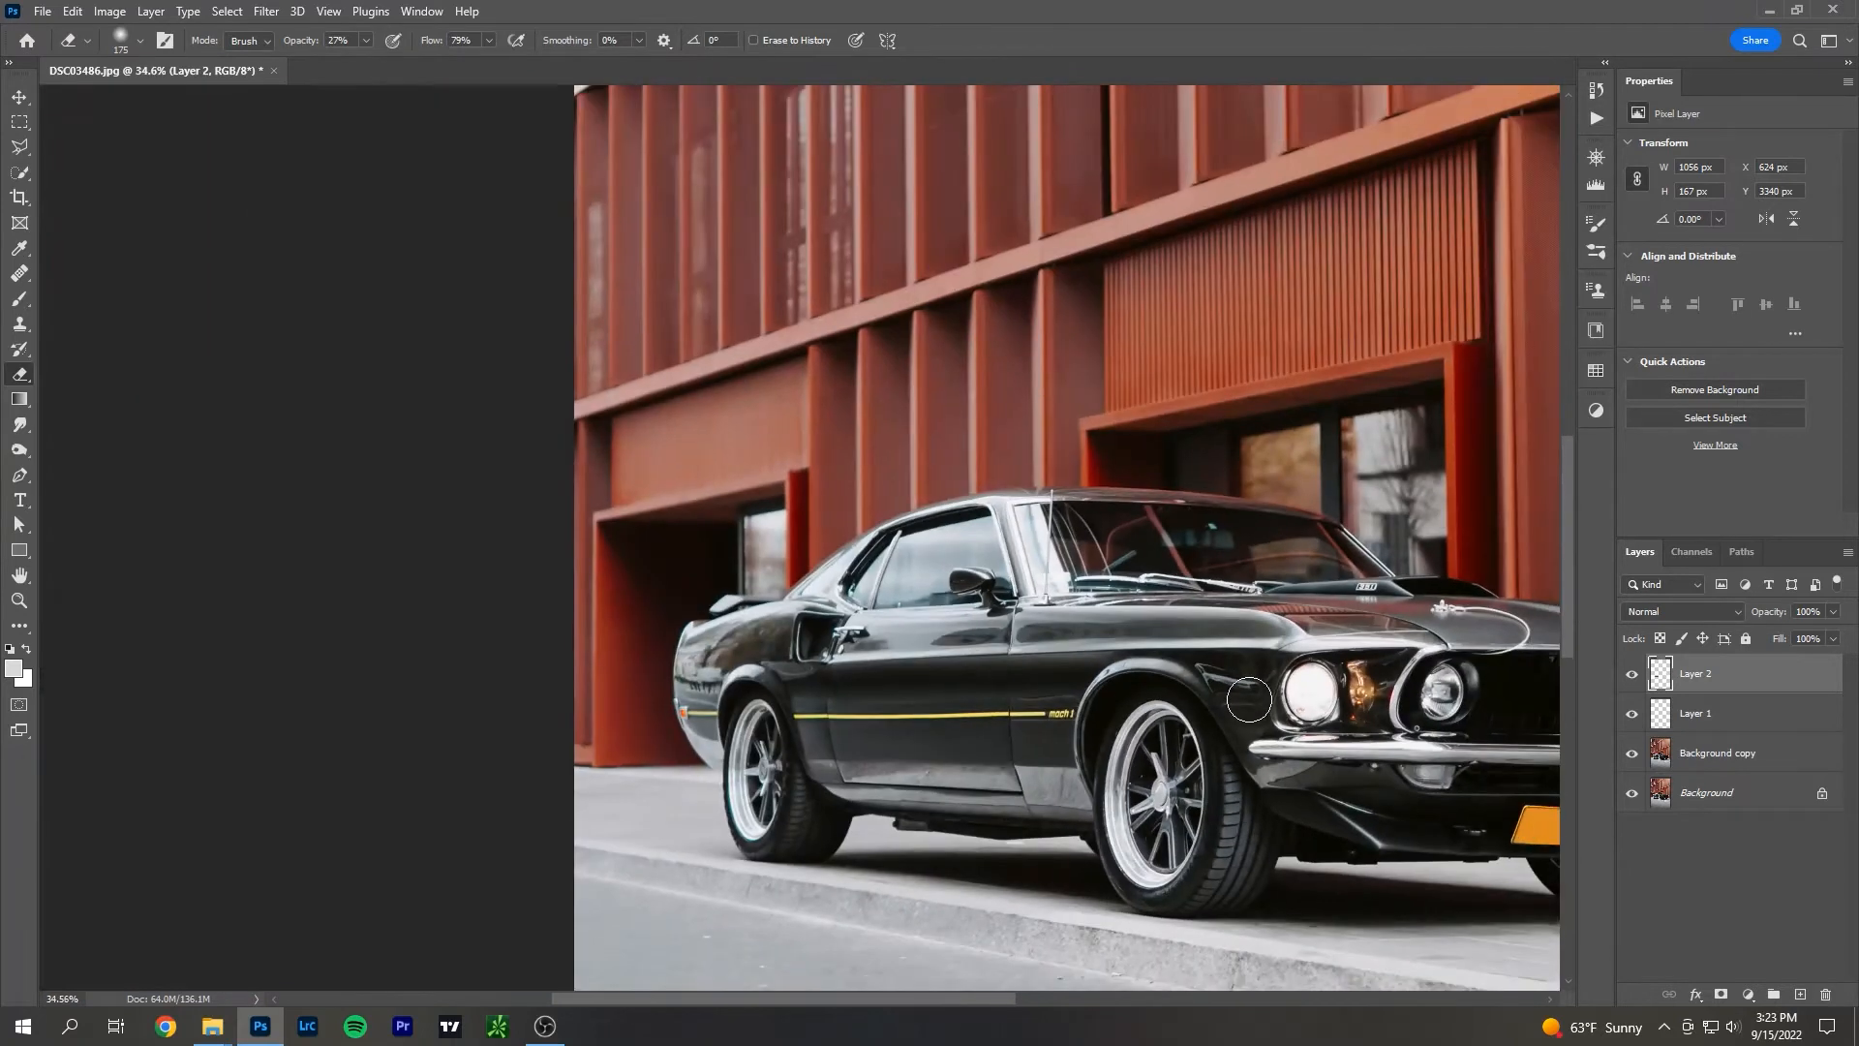
scroll(968, 712, "up", 5)
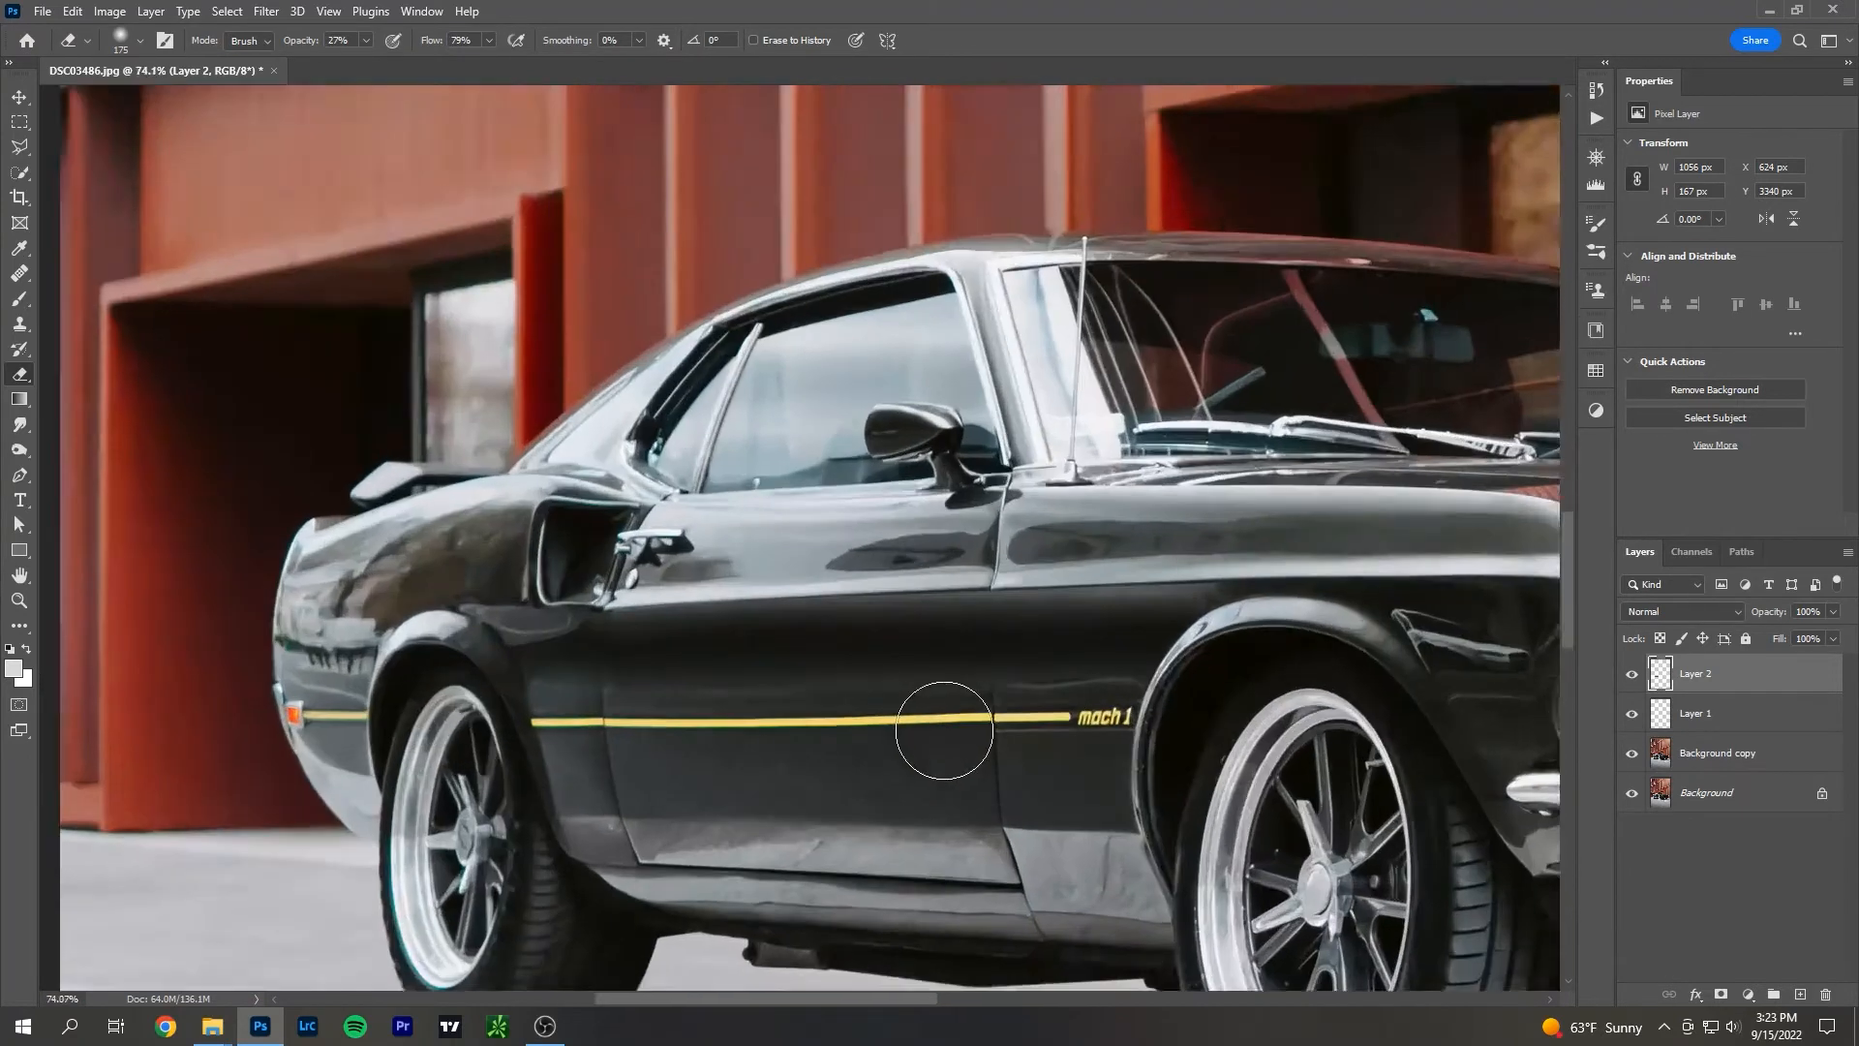
Move Layer 1 above Layer 2, and draw and undo trial red marks on the car's side panel.
left_click(19, 298)
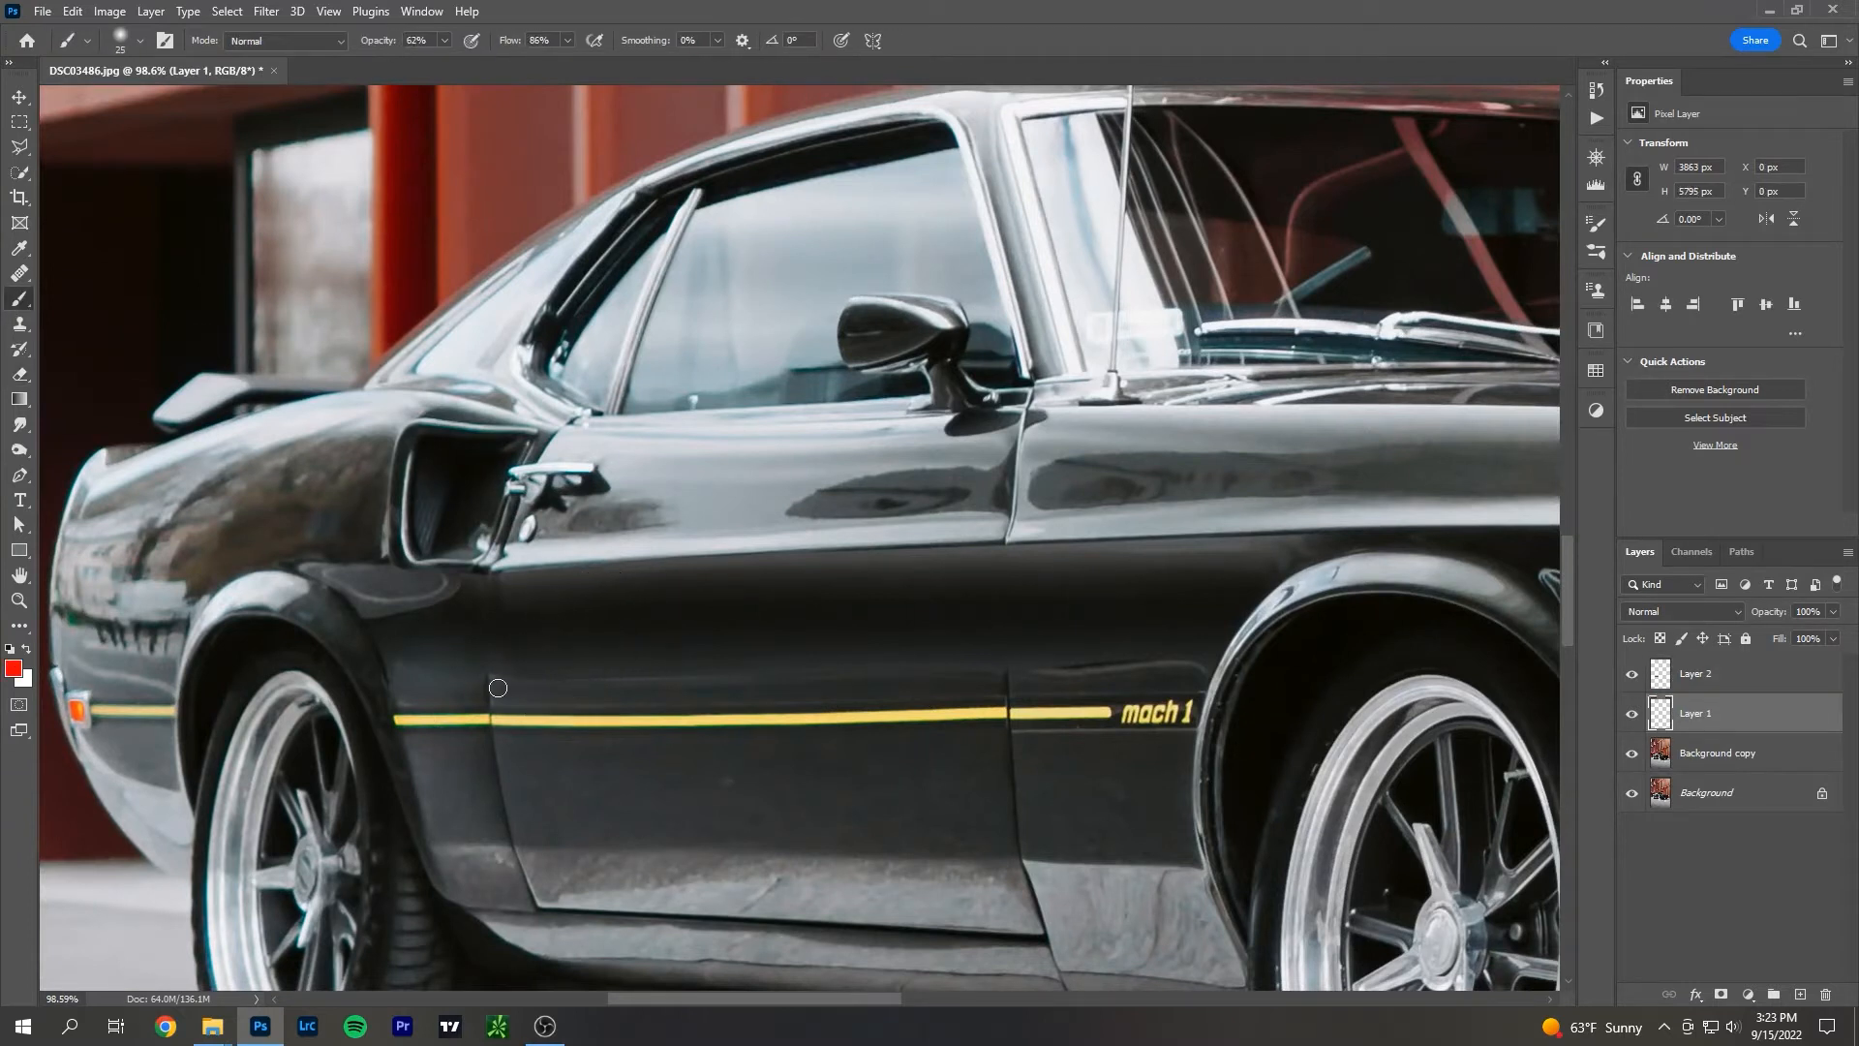
mouse_move(477, 645)
left_mouse_down()
mouse_move(360, 660)
mouse_move(508, 718)
mouse_move(702, 718)
left_mouse_up()
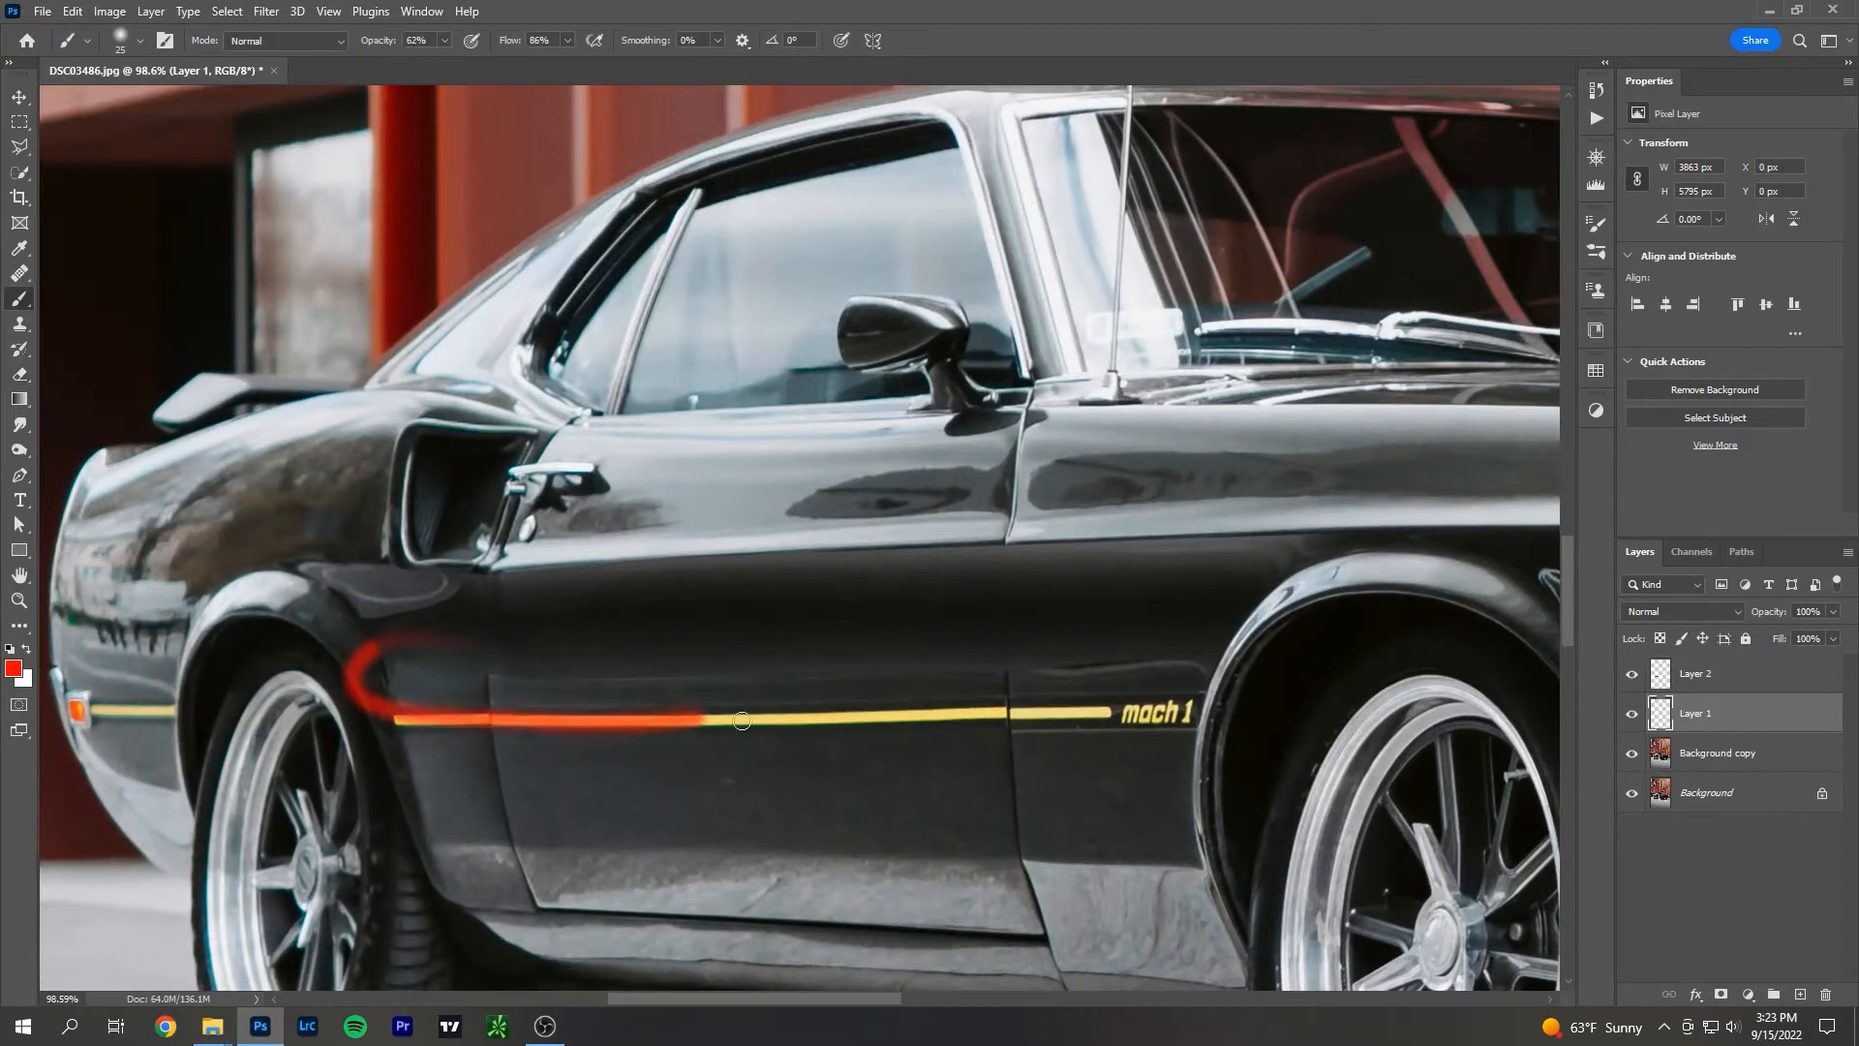
key("ctrl+z")
left_click_drag(1772, 706, 1772, 668)
mouse_move(616, 644)
left_mouse_down()
mouse_move(365, 695)
mouse_move(1078, 710)
mouse_move(1242, 668)
mouse_move(773, 629)
mouse_move(591, 637)
left_mouse_up()
key("ctrl+z")
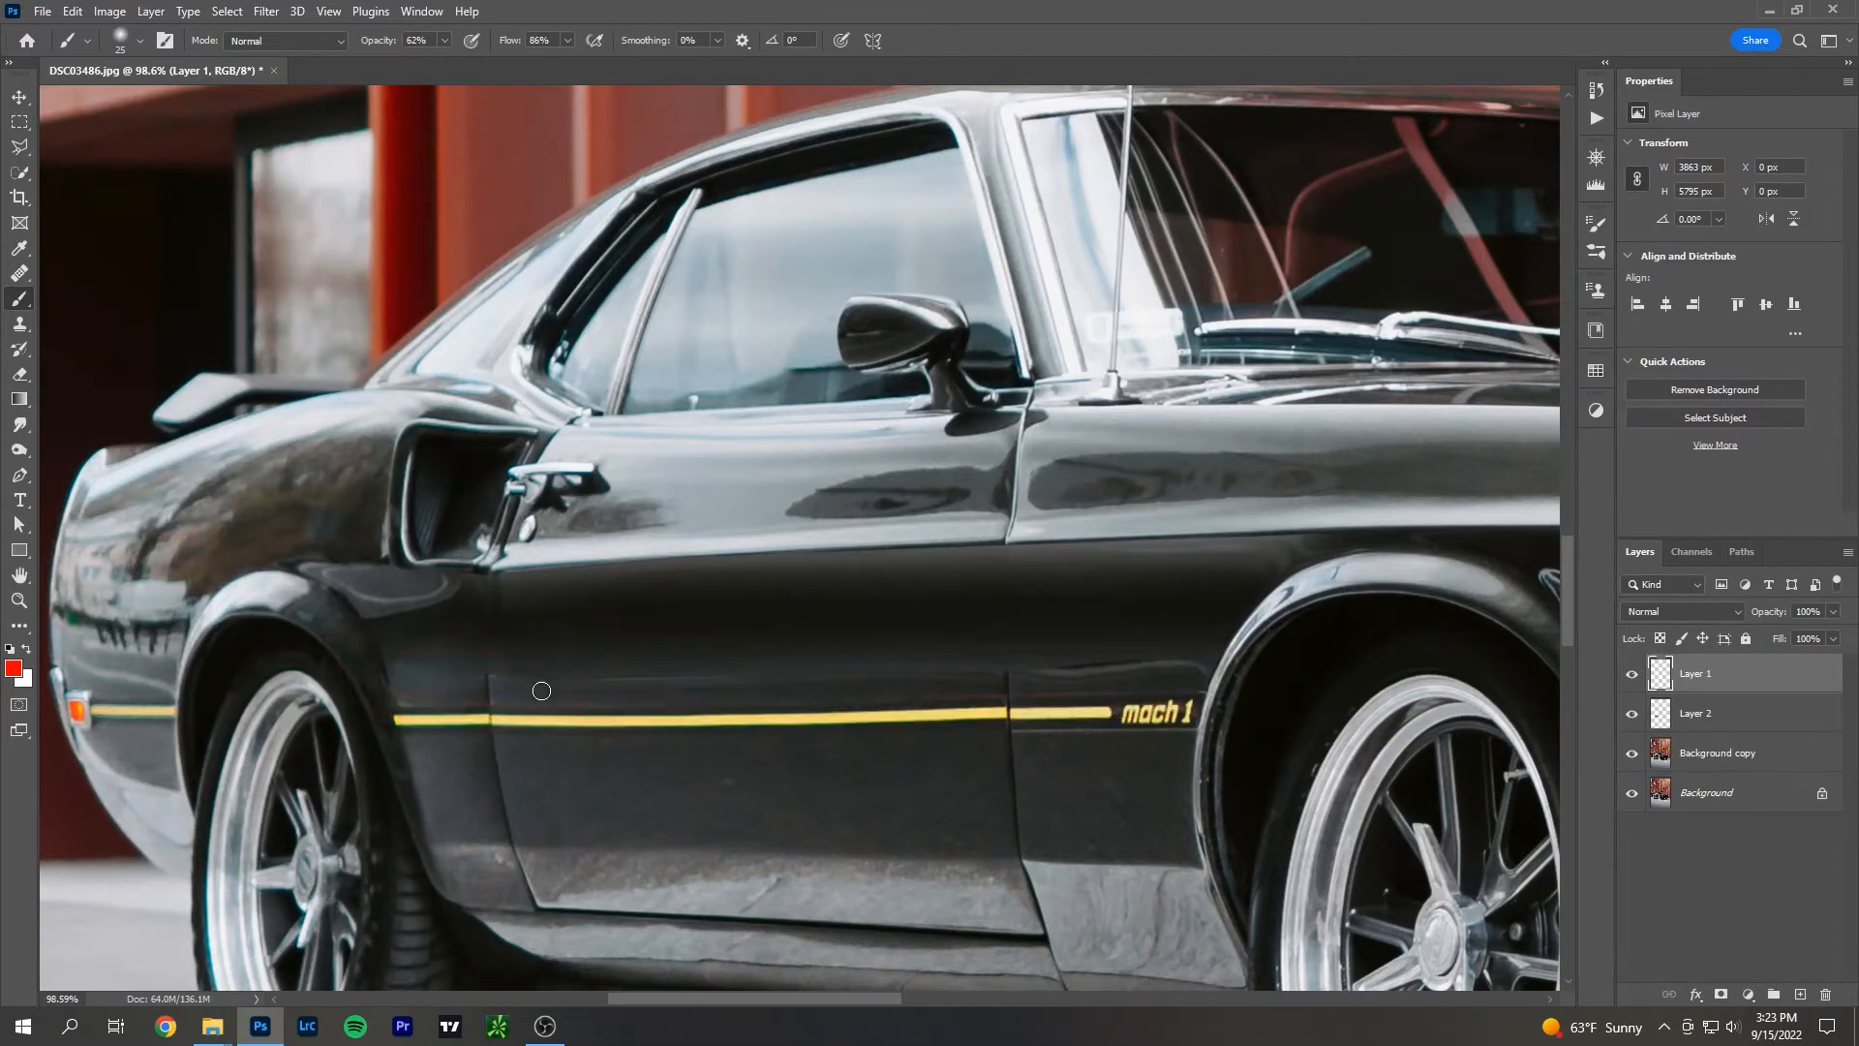
key("bracketleft")
key("bracketleft")
left_click_drag(542, 676, 1156, 663)
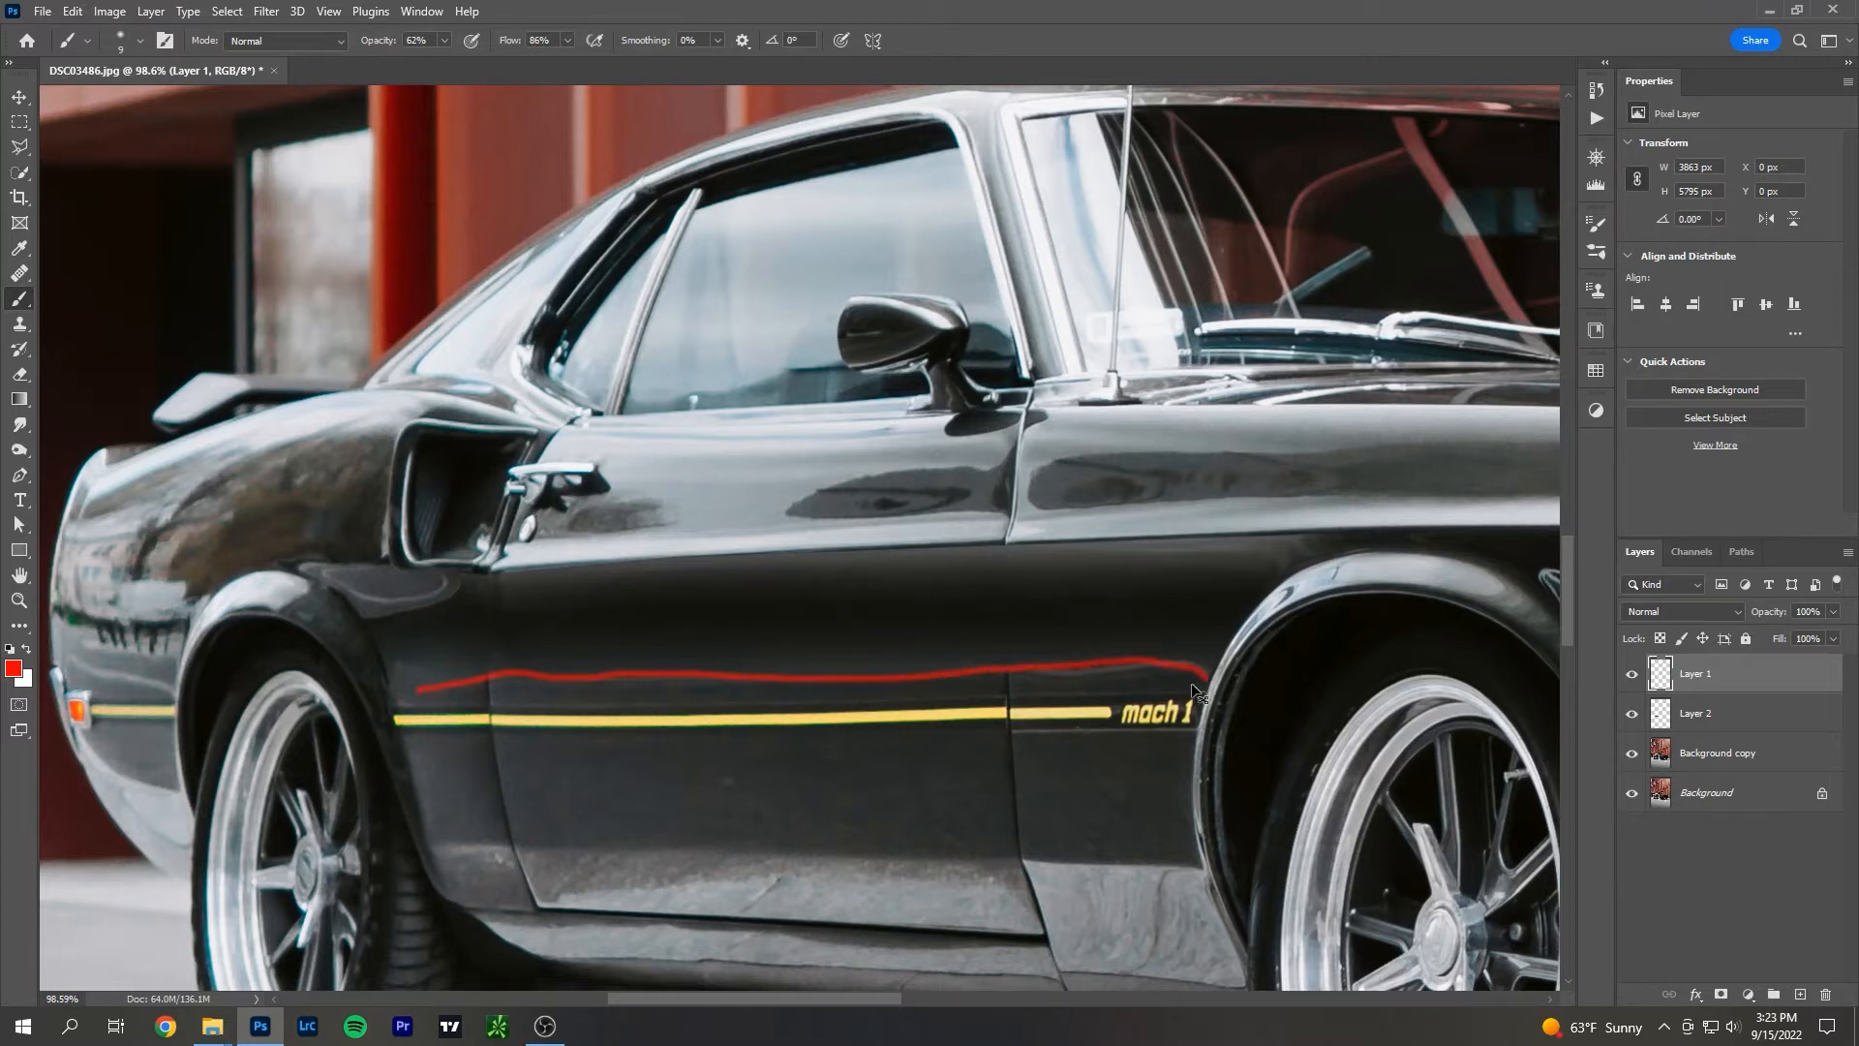
key("ctrl+z")
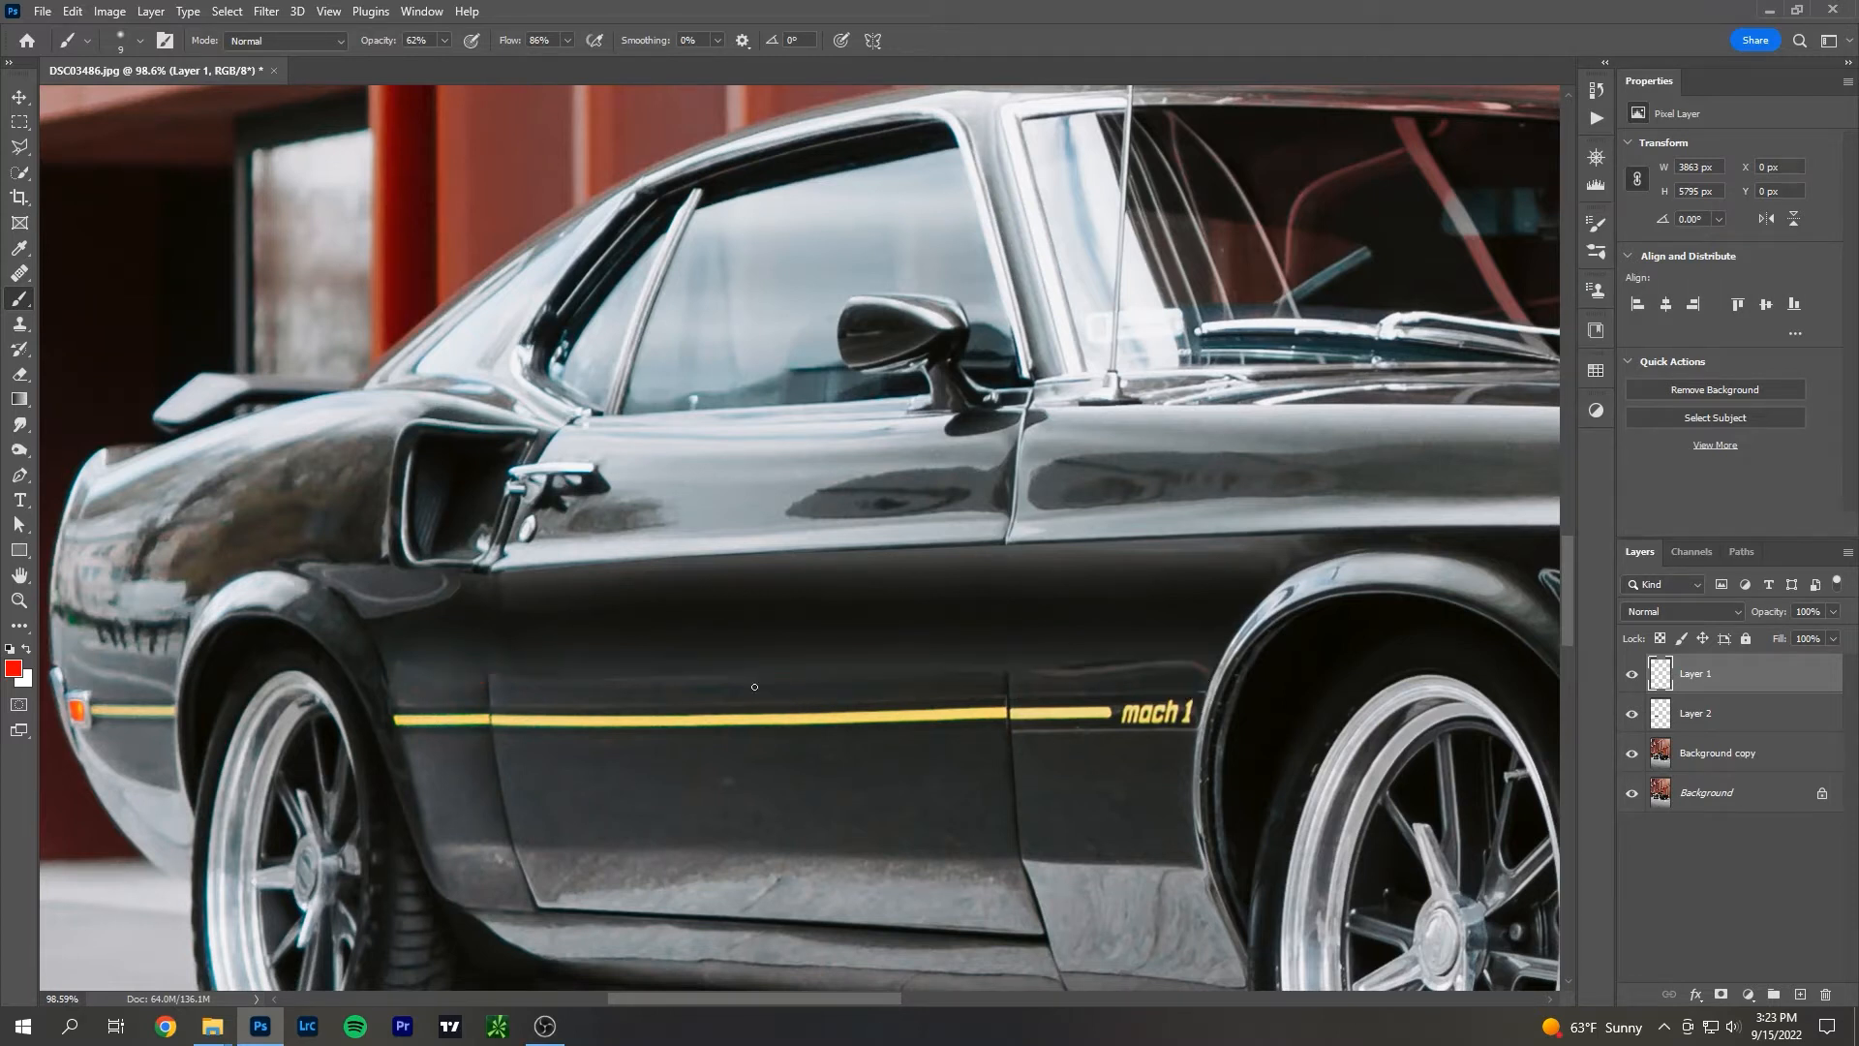
Compare the side panel with Layer 1 and Layer 2 hidden and shown, and examine the fender reflections beside the headlight.
left_click(1633, 674)
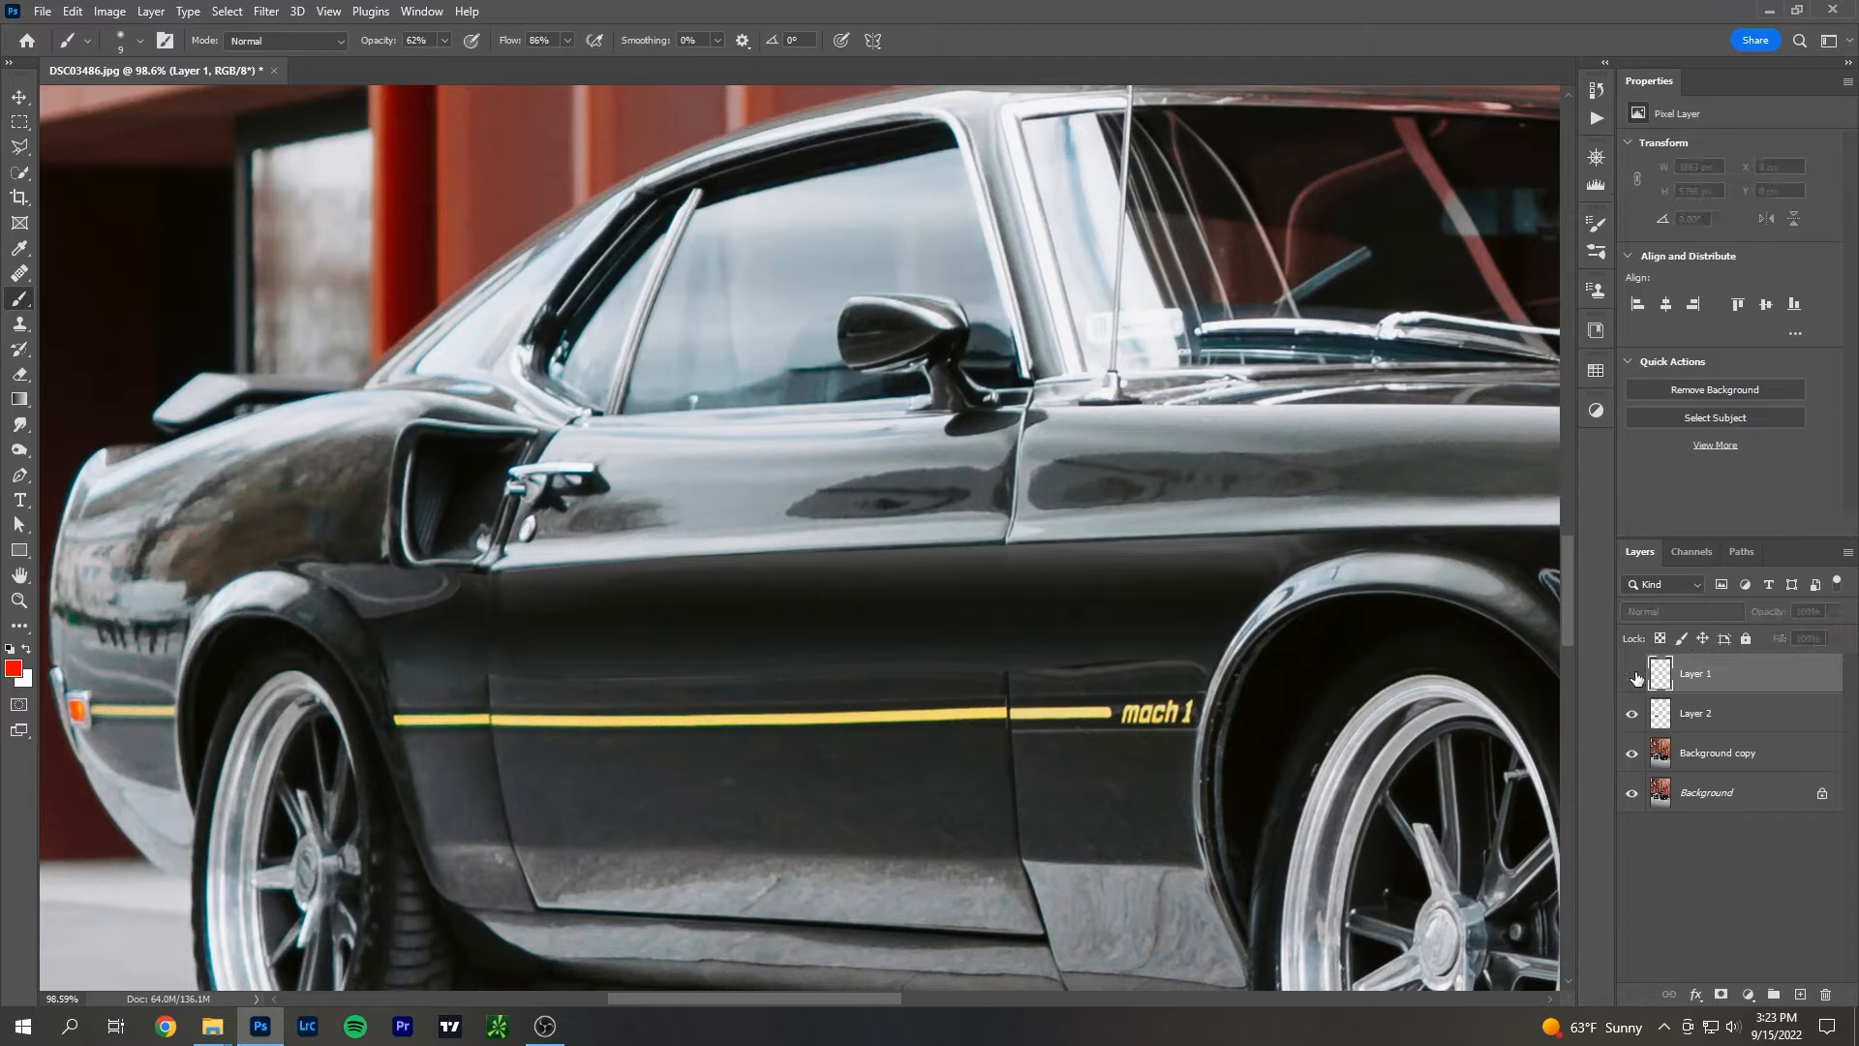
left_click(1634, 721)
left_click(1634, 721)
left_click(1634, 722)
left_click(1632, 673)
scroll(1222, 695, "down", 3)
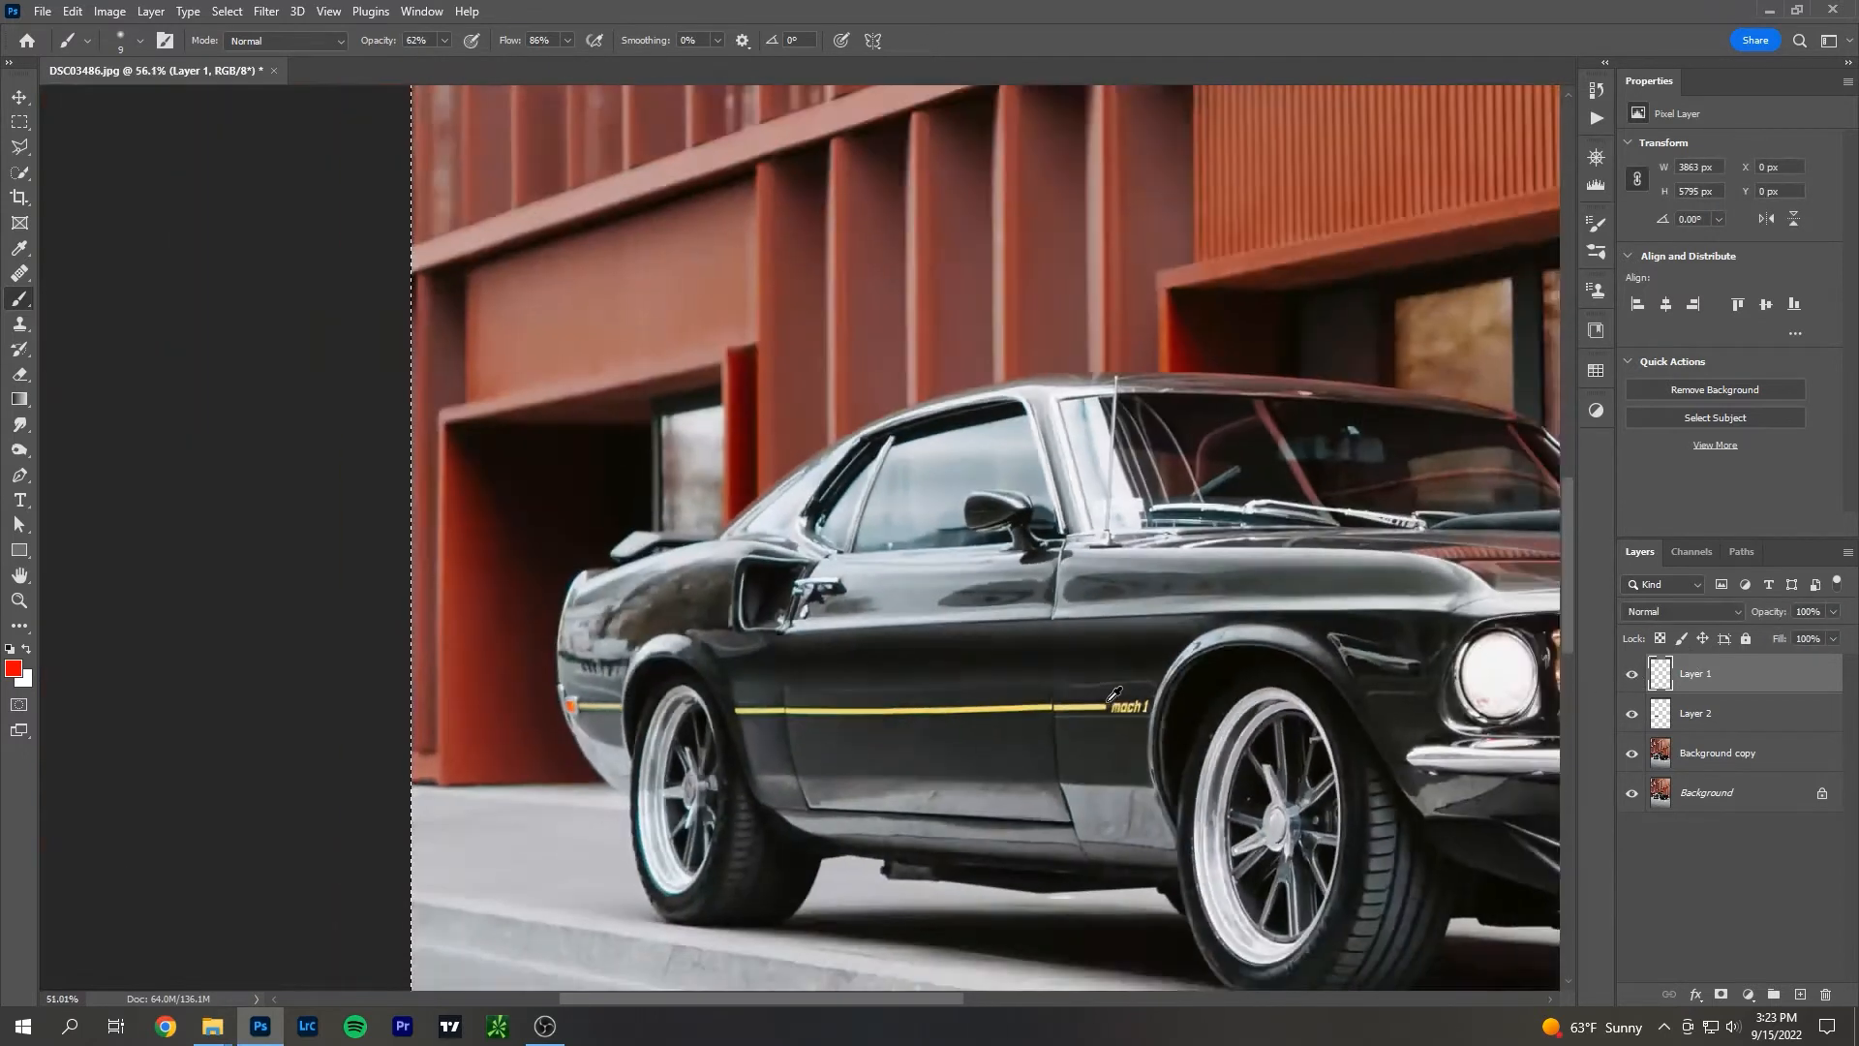
scroll(1222, 695, "up", 5)
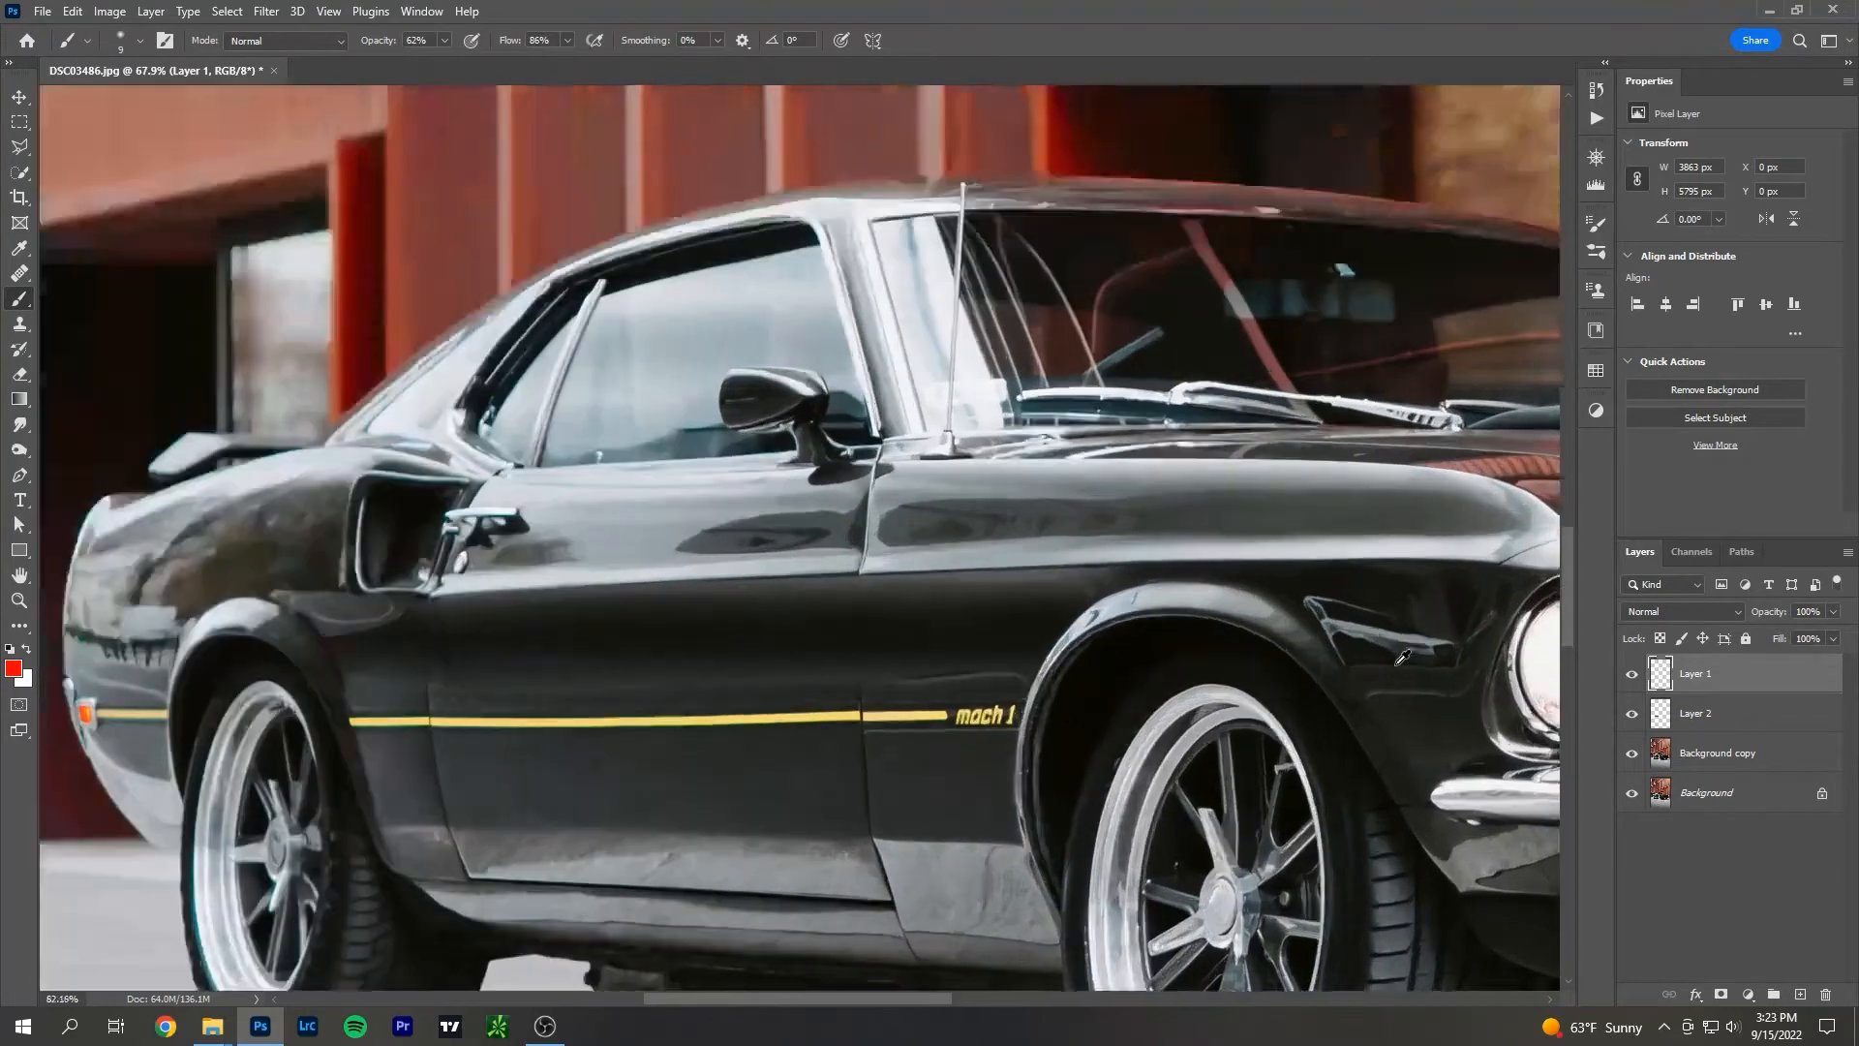
scroll(1206, 699, "up", 3)
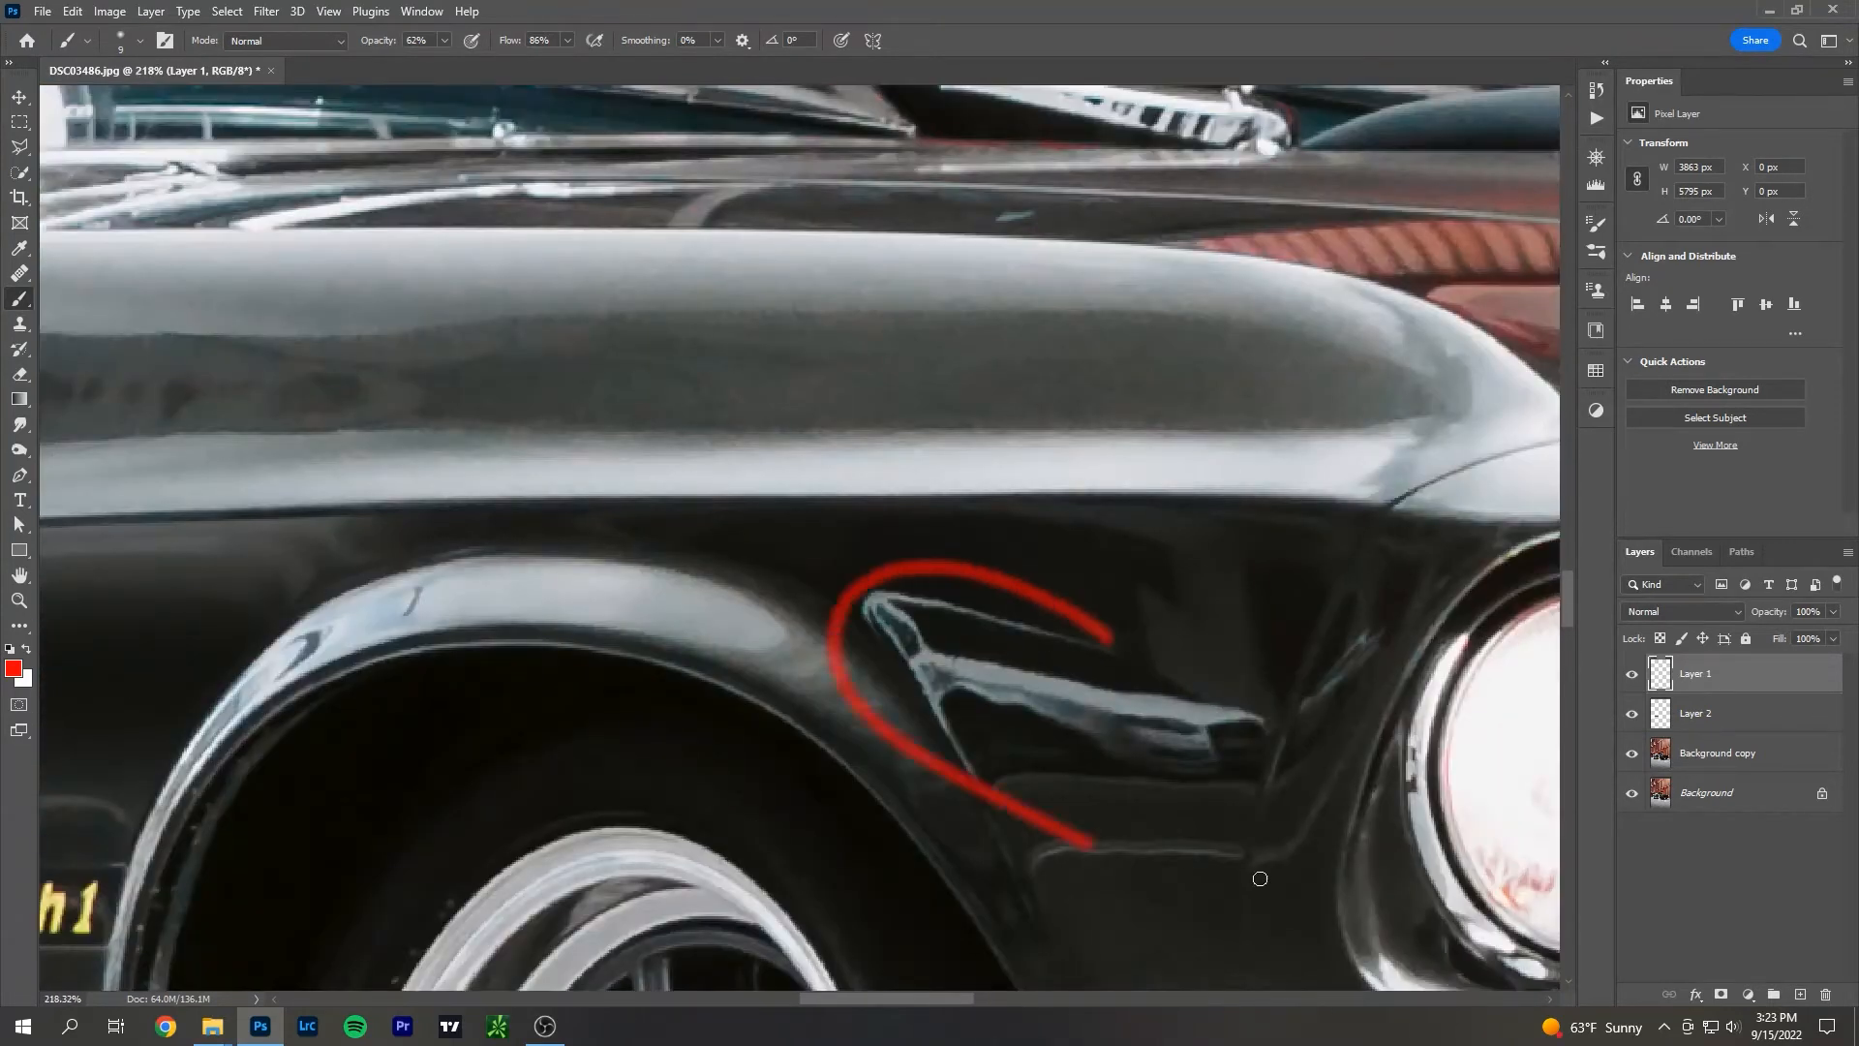
scroll(1059, 759, "down", 6)
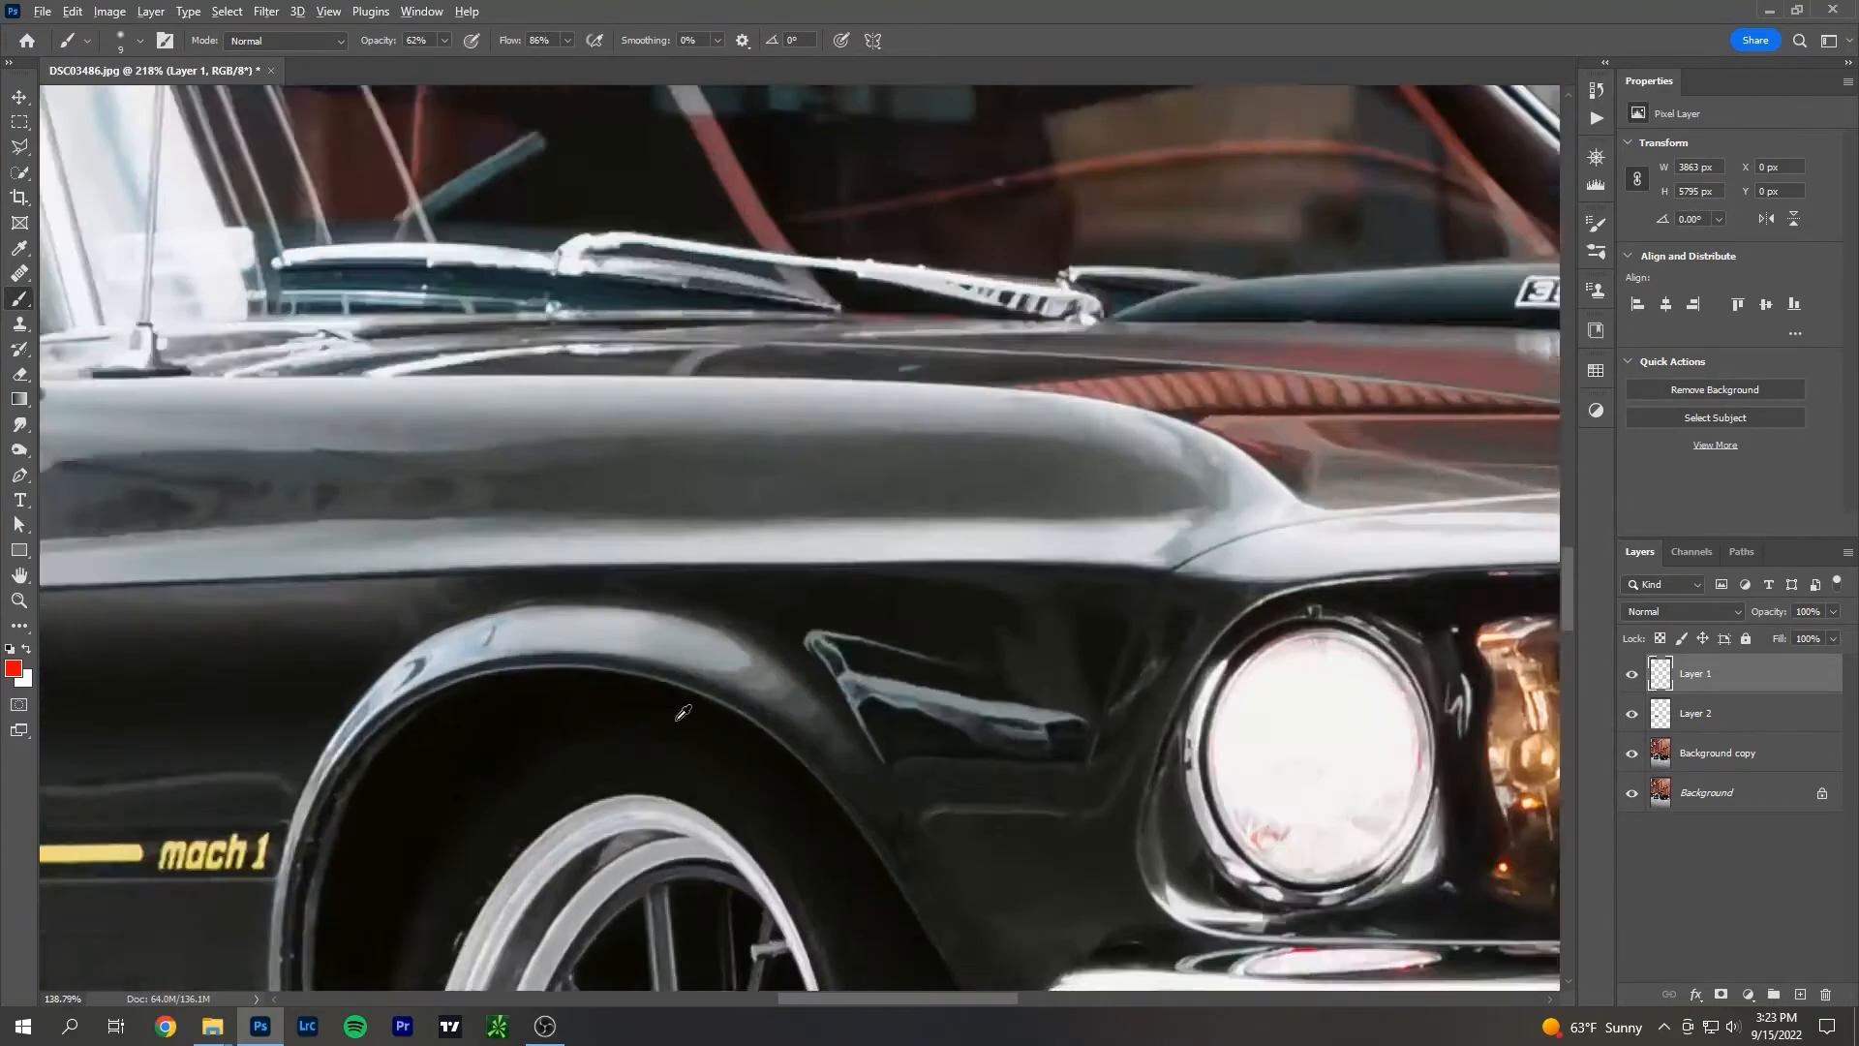
Delete Layer 2 and add a new empty layer above Layer 1.
left_click_drag(1732, 723, 1825, 994)
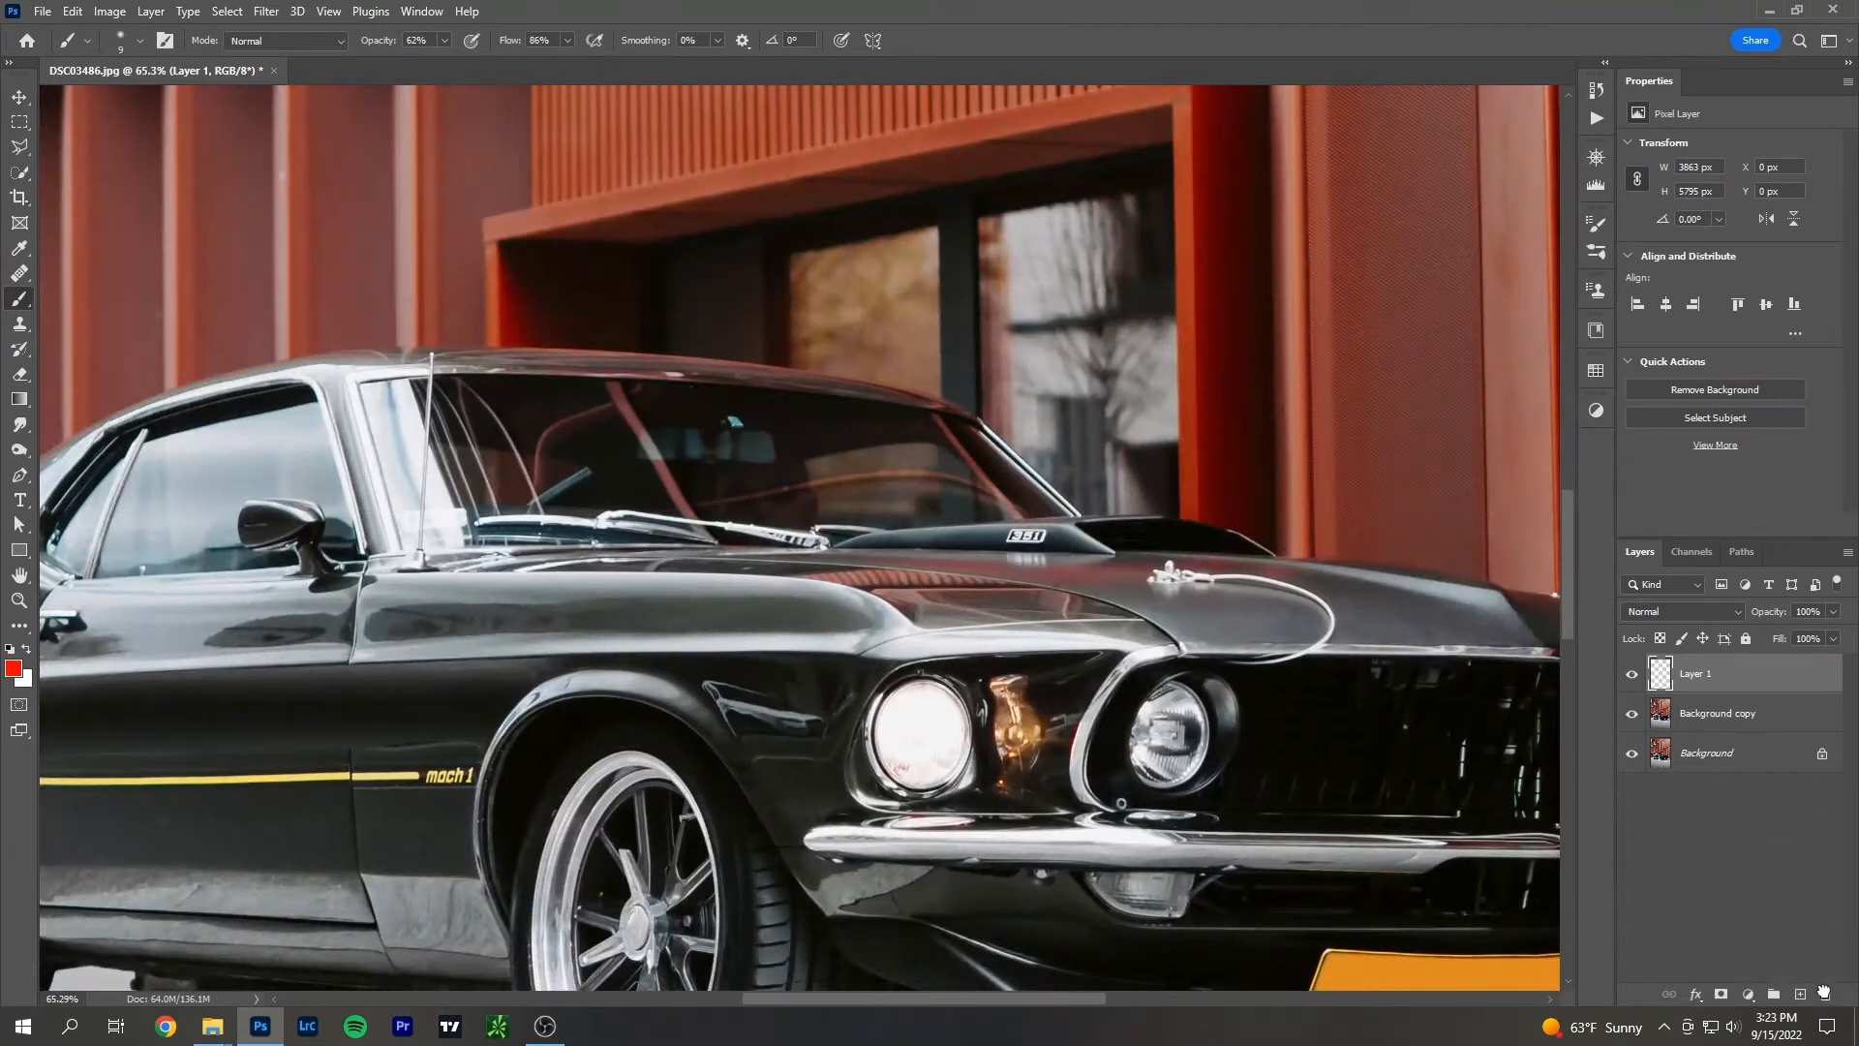
left_click(1800, 994)
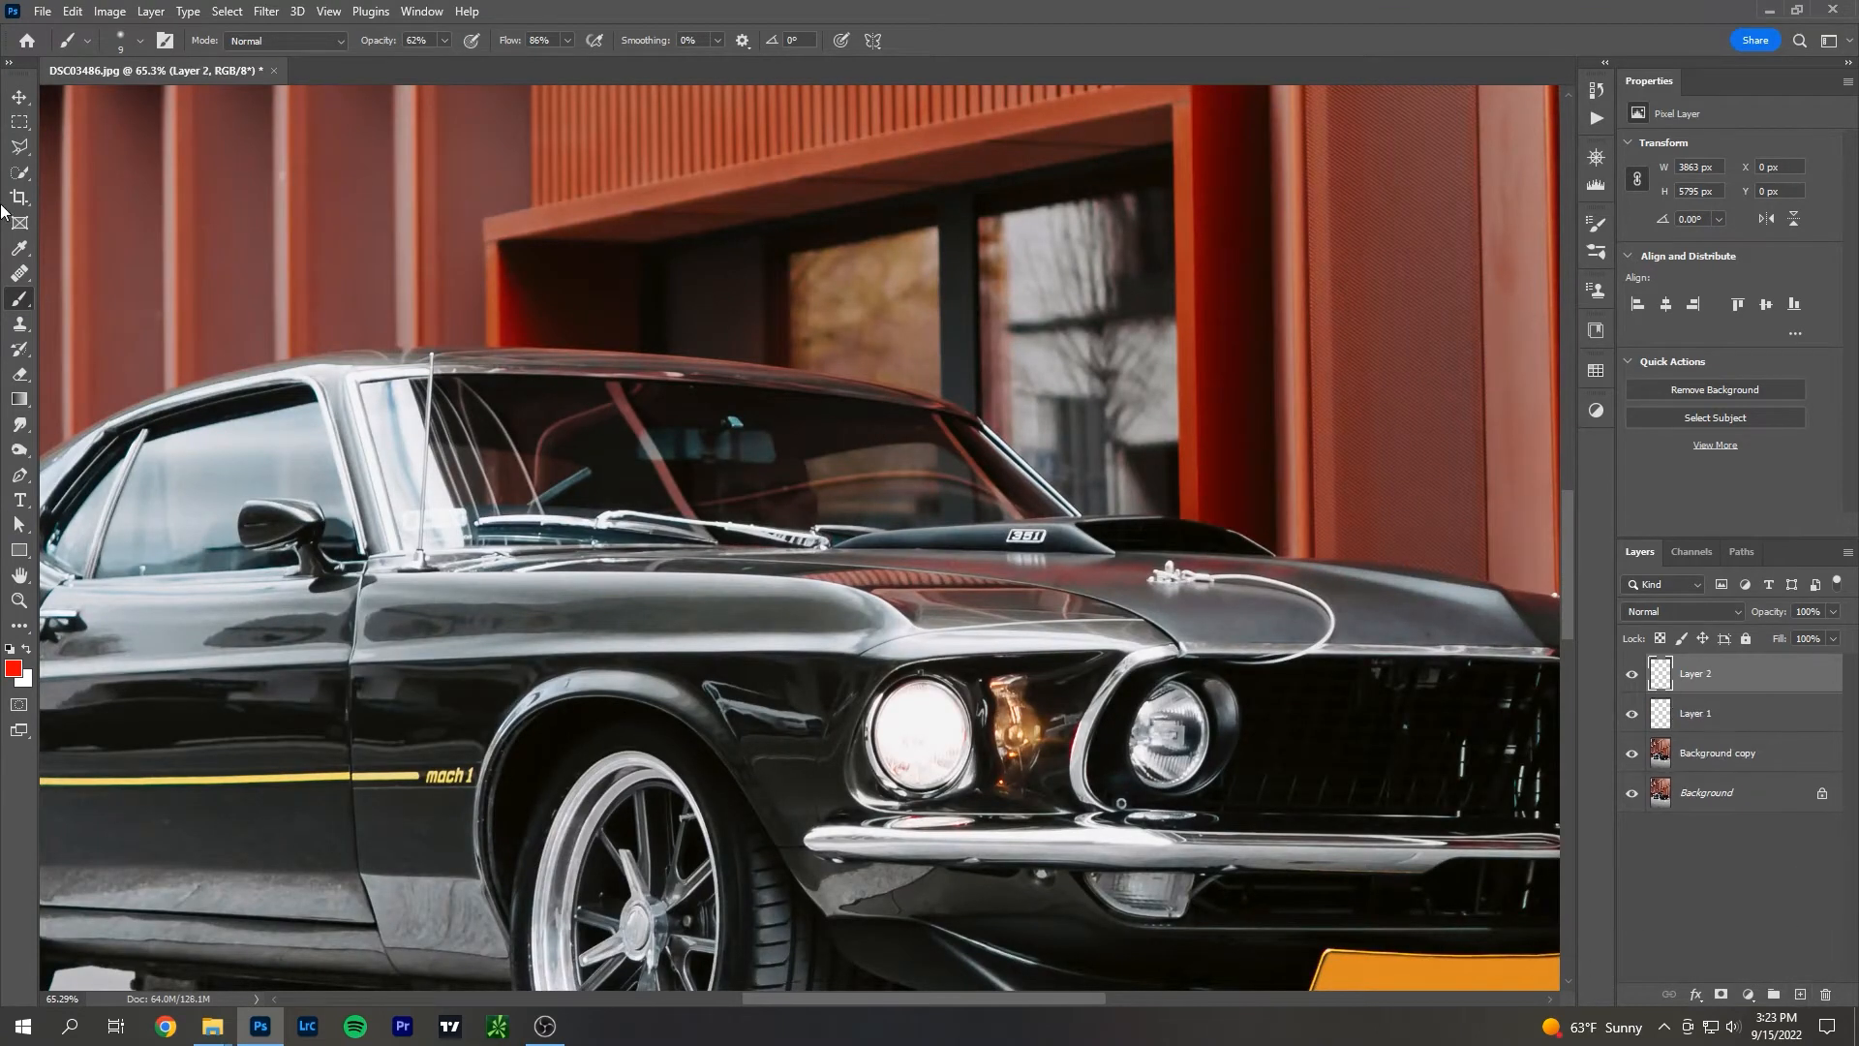
Outline the dark fender panel between the front wheel arch and the headlight with the Polygonal Lasso, enclosing its bright reflections.
left_click(20, 147)
scroll(857, 662, "up", 5)
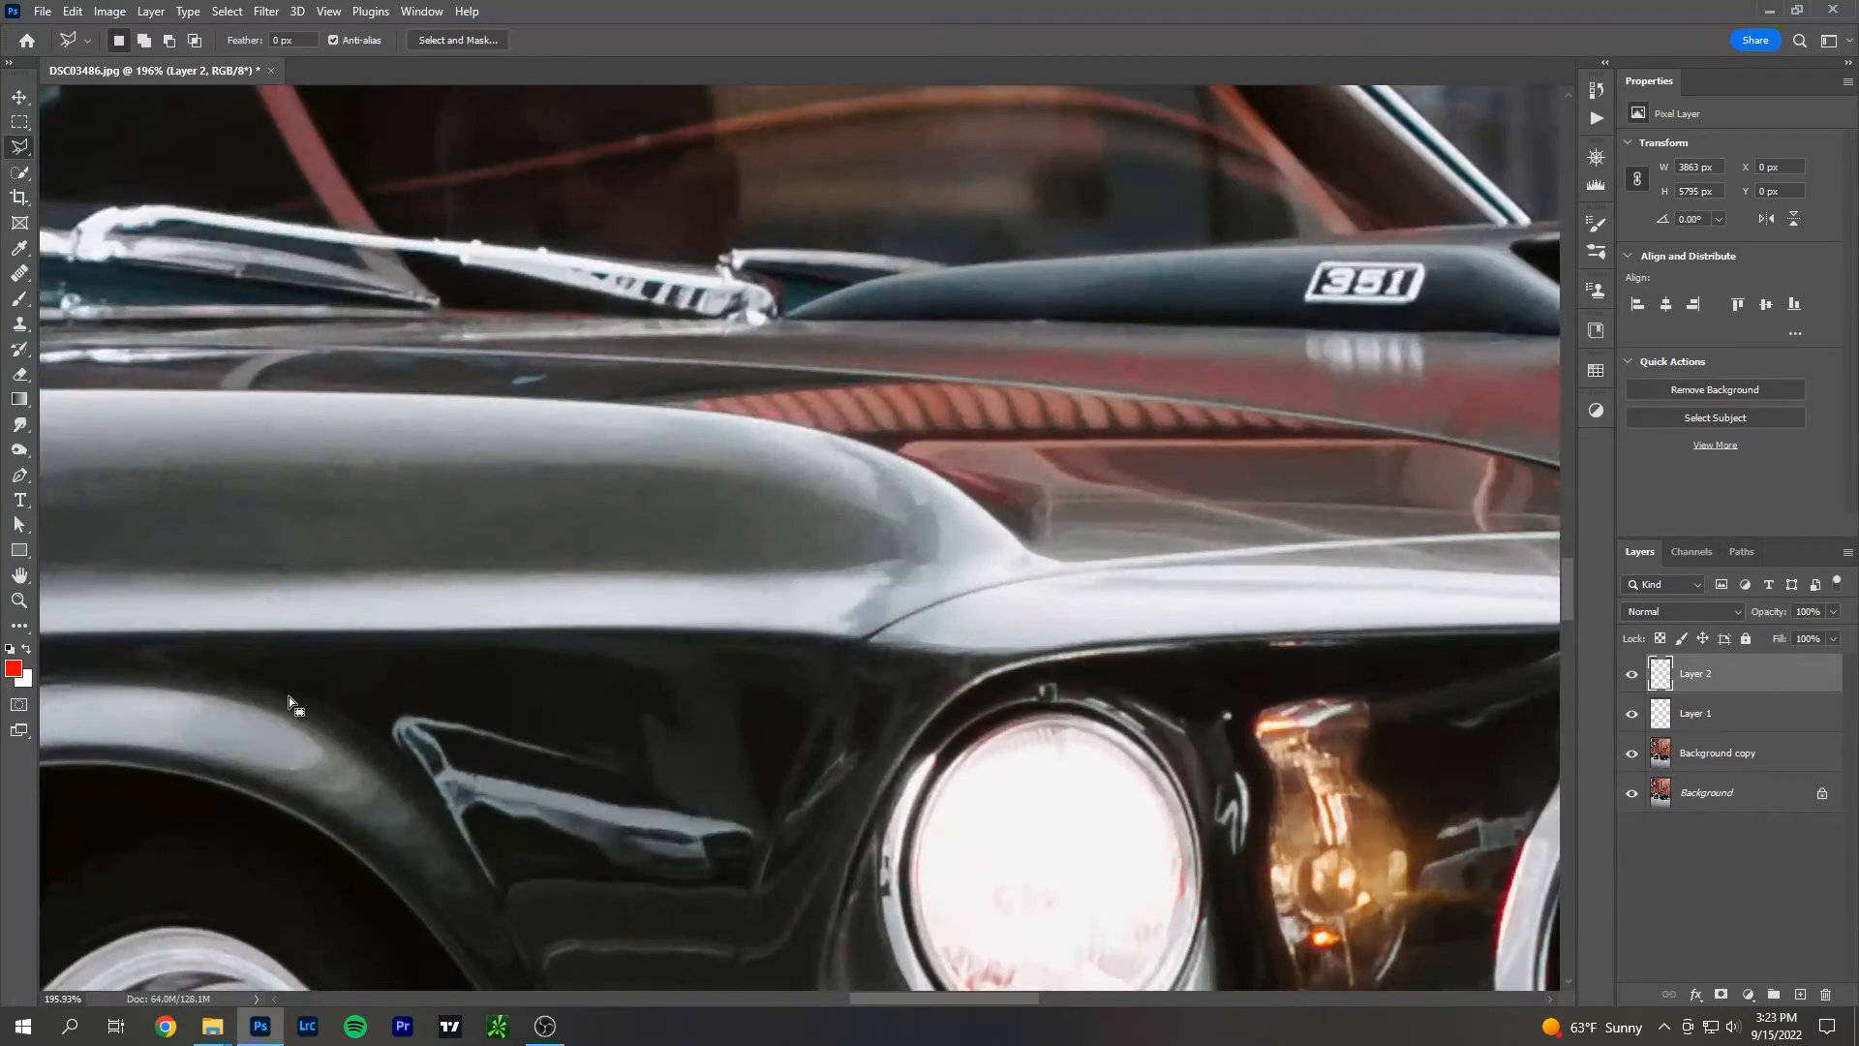
left_click(241, 690)
left_click(375, 753)
left_click(413, 786)
left_click(462, 837)
left_click(493, 885)
left_click(503, 916)
left_click(512, 882)
left_click(752, 885)
left_click(852, 640)
left_click(784, 634)
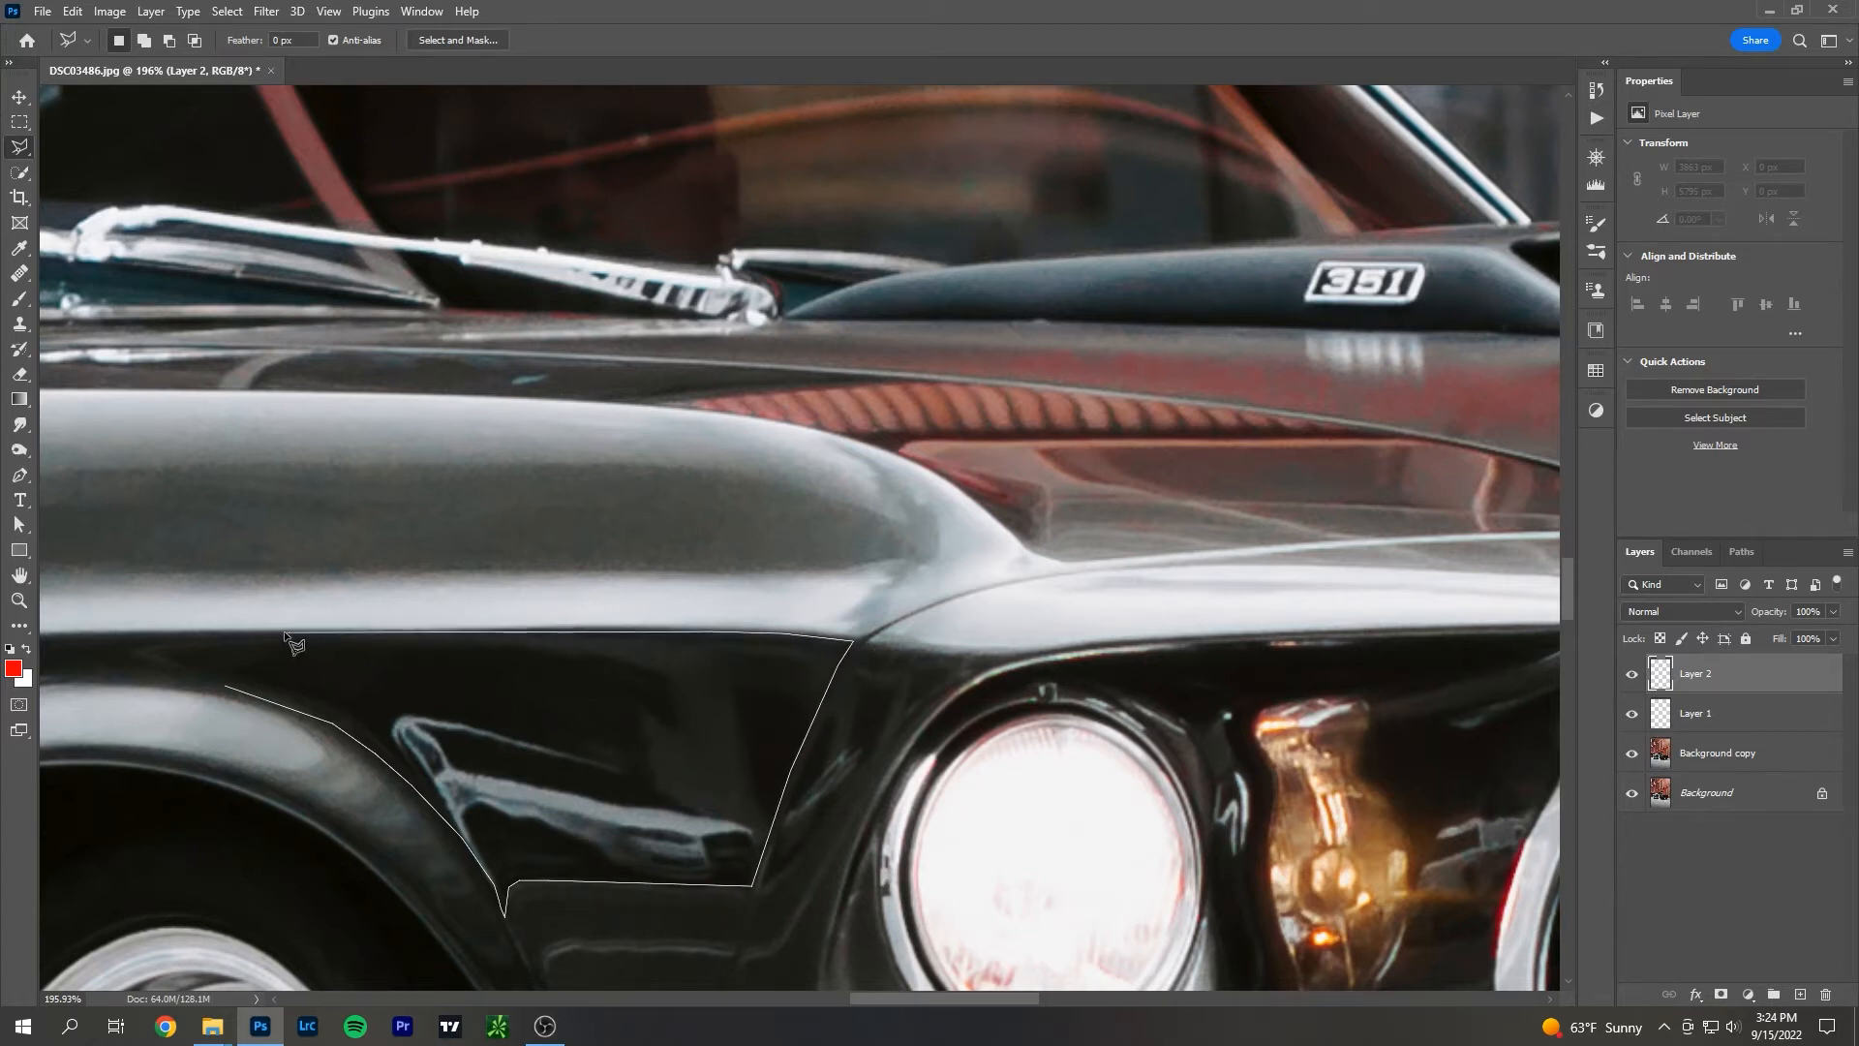
double_click(127, 635)
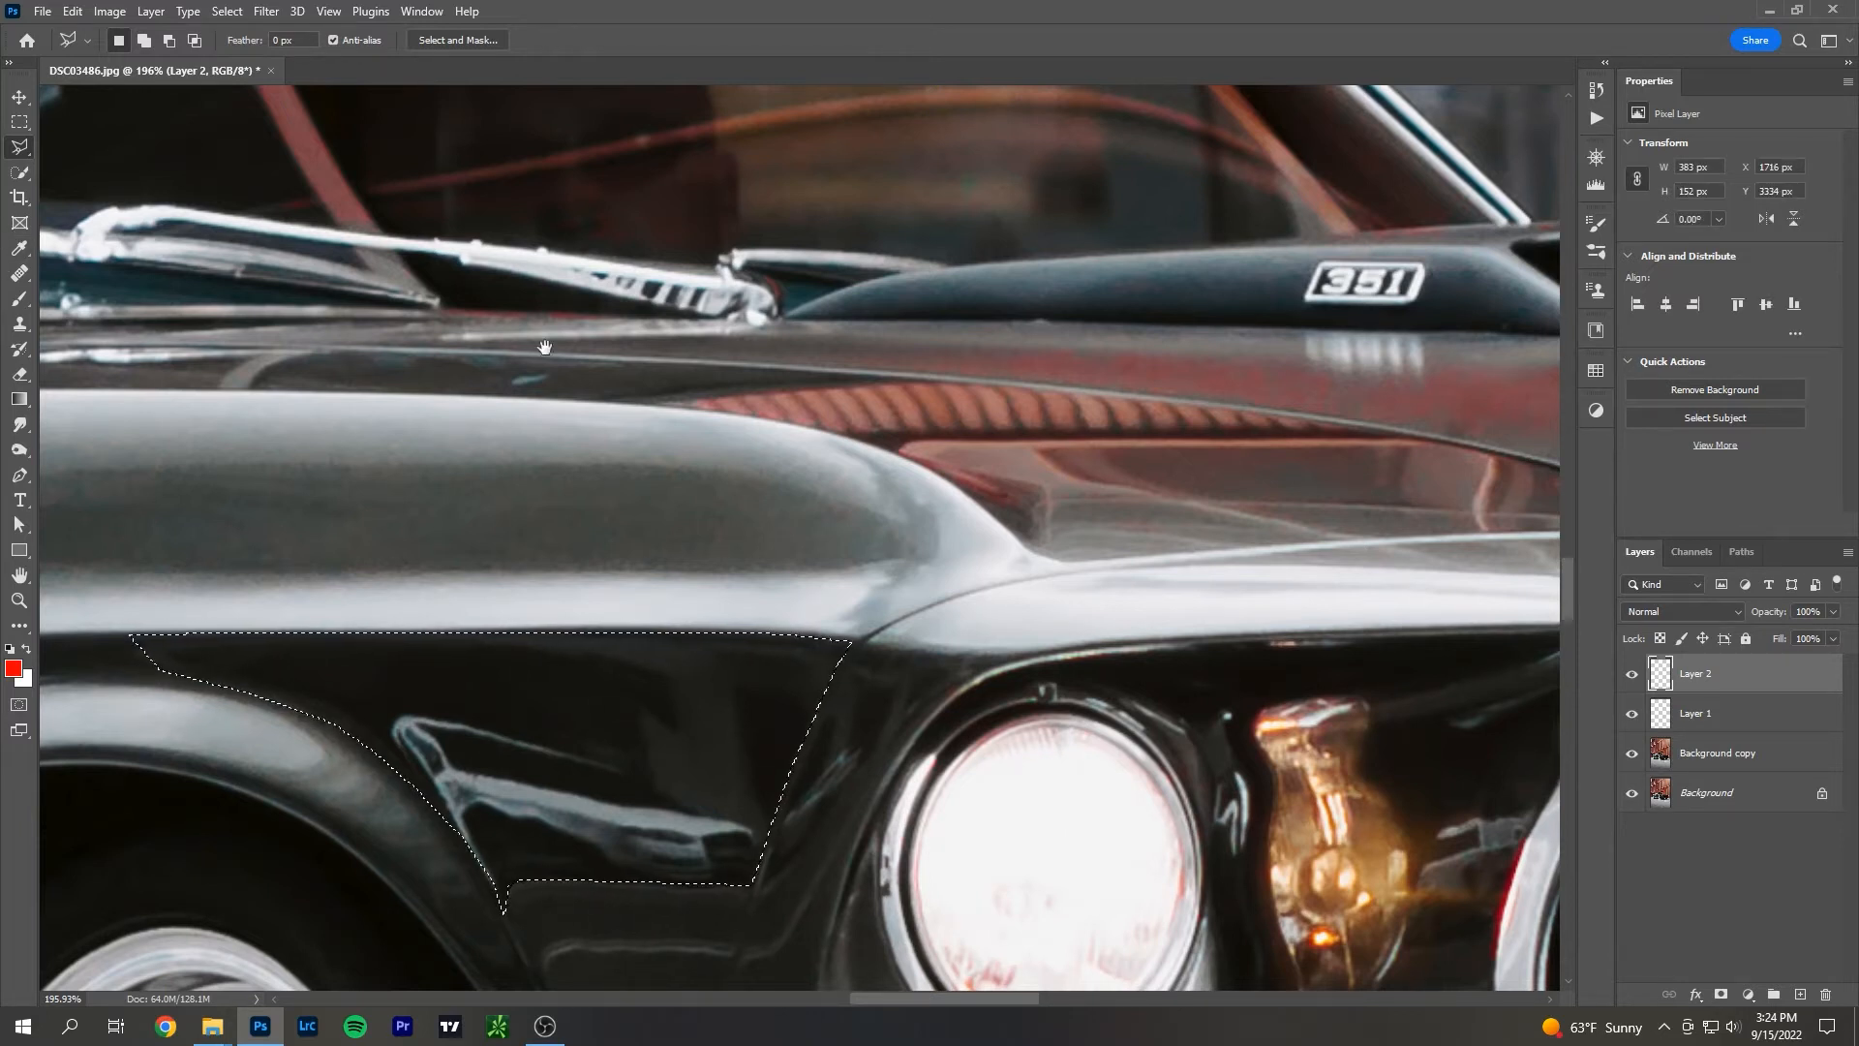
Feather the fender panel selection by 2.5 pixels.
left_click_drag(545, 347, 797, 174)
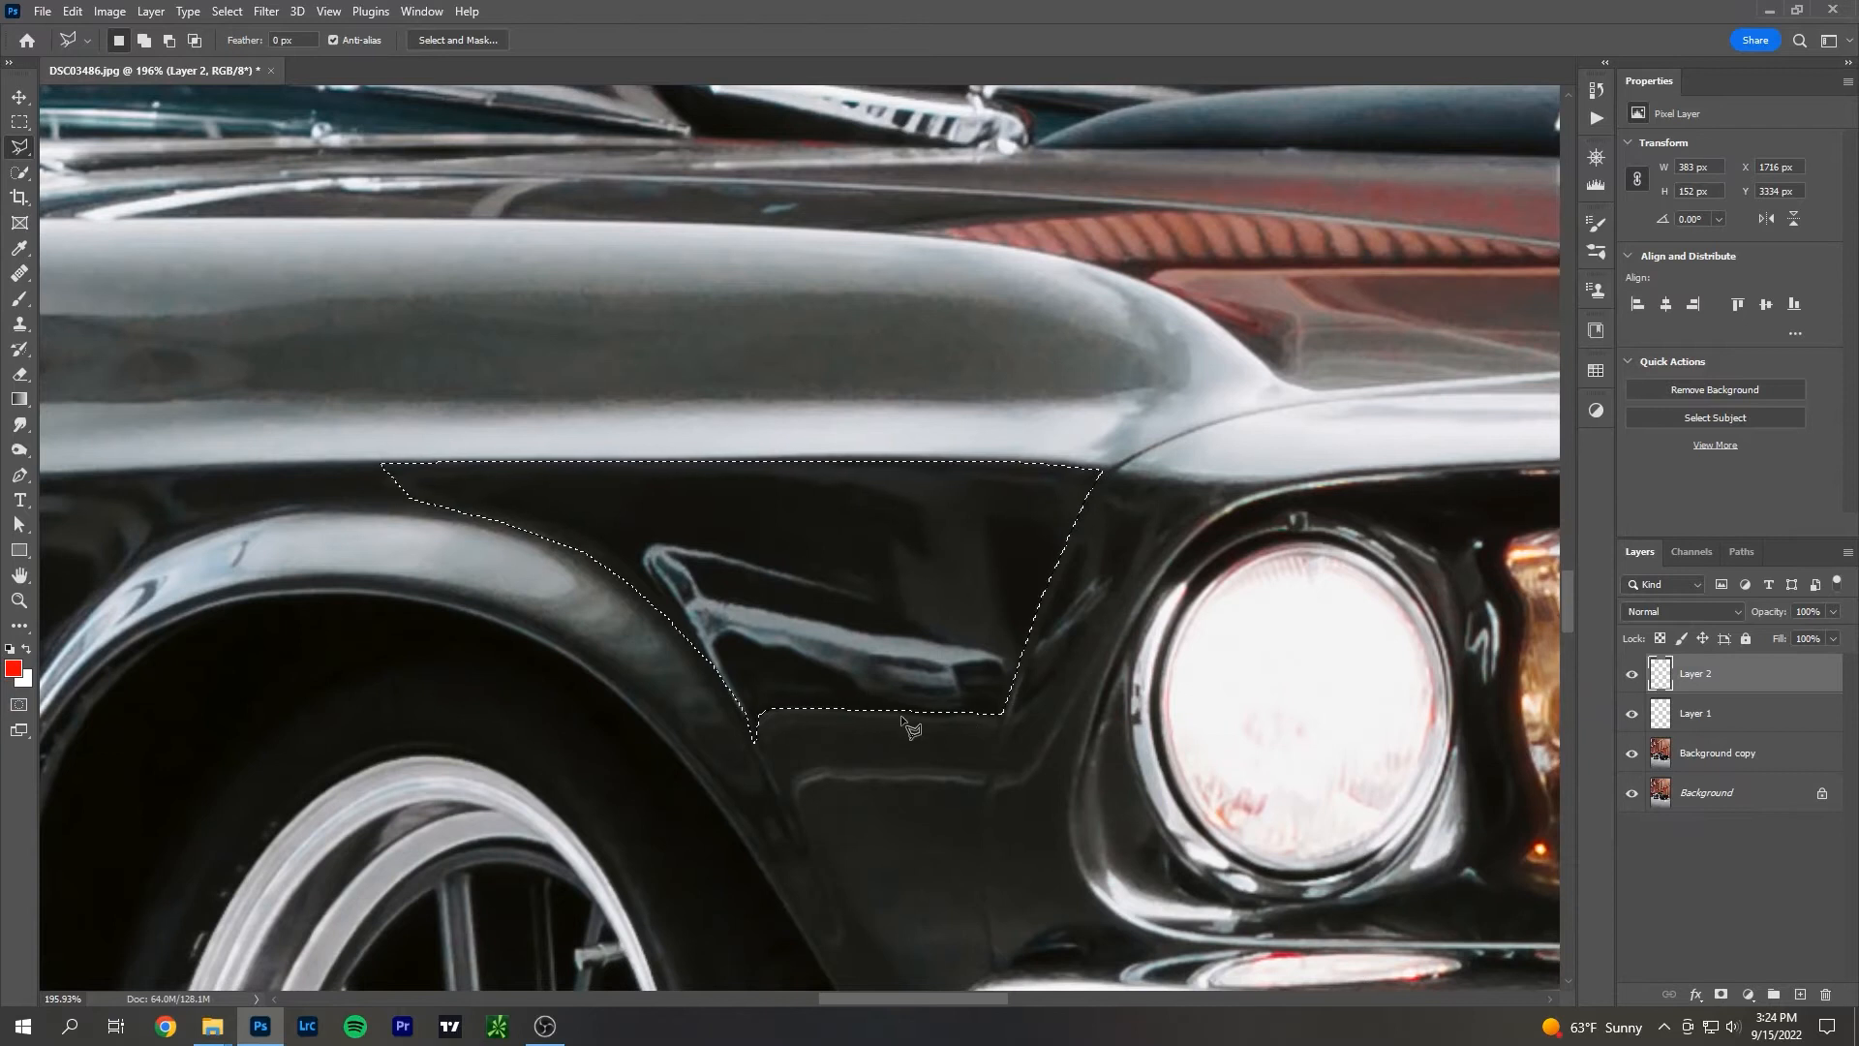
left_click(268, 11)
mouse_move(188, 11)
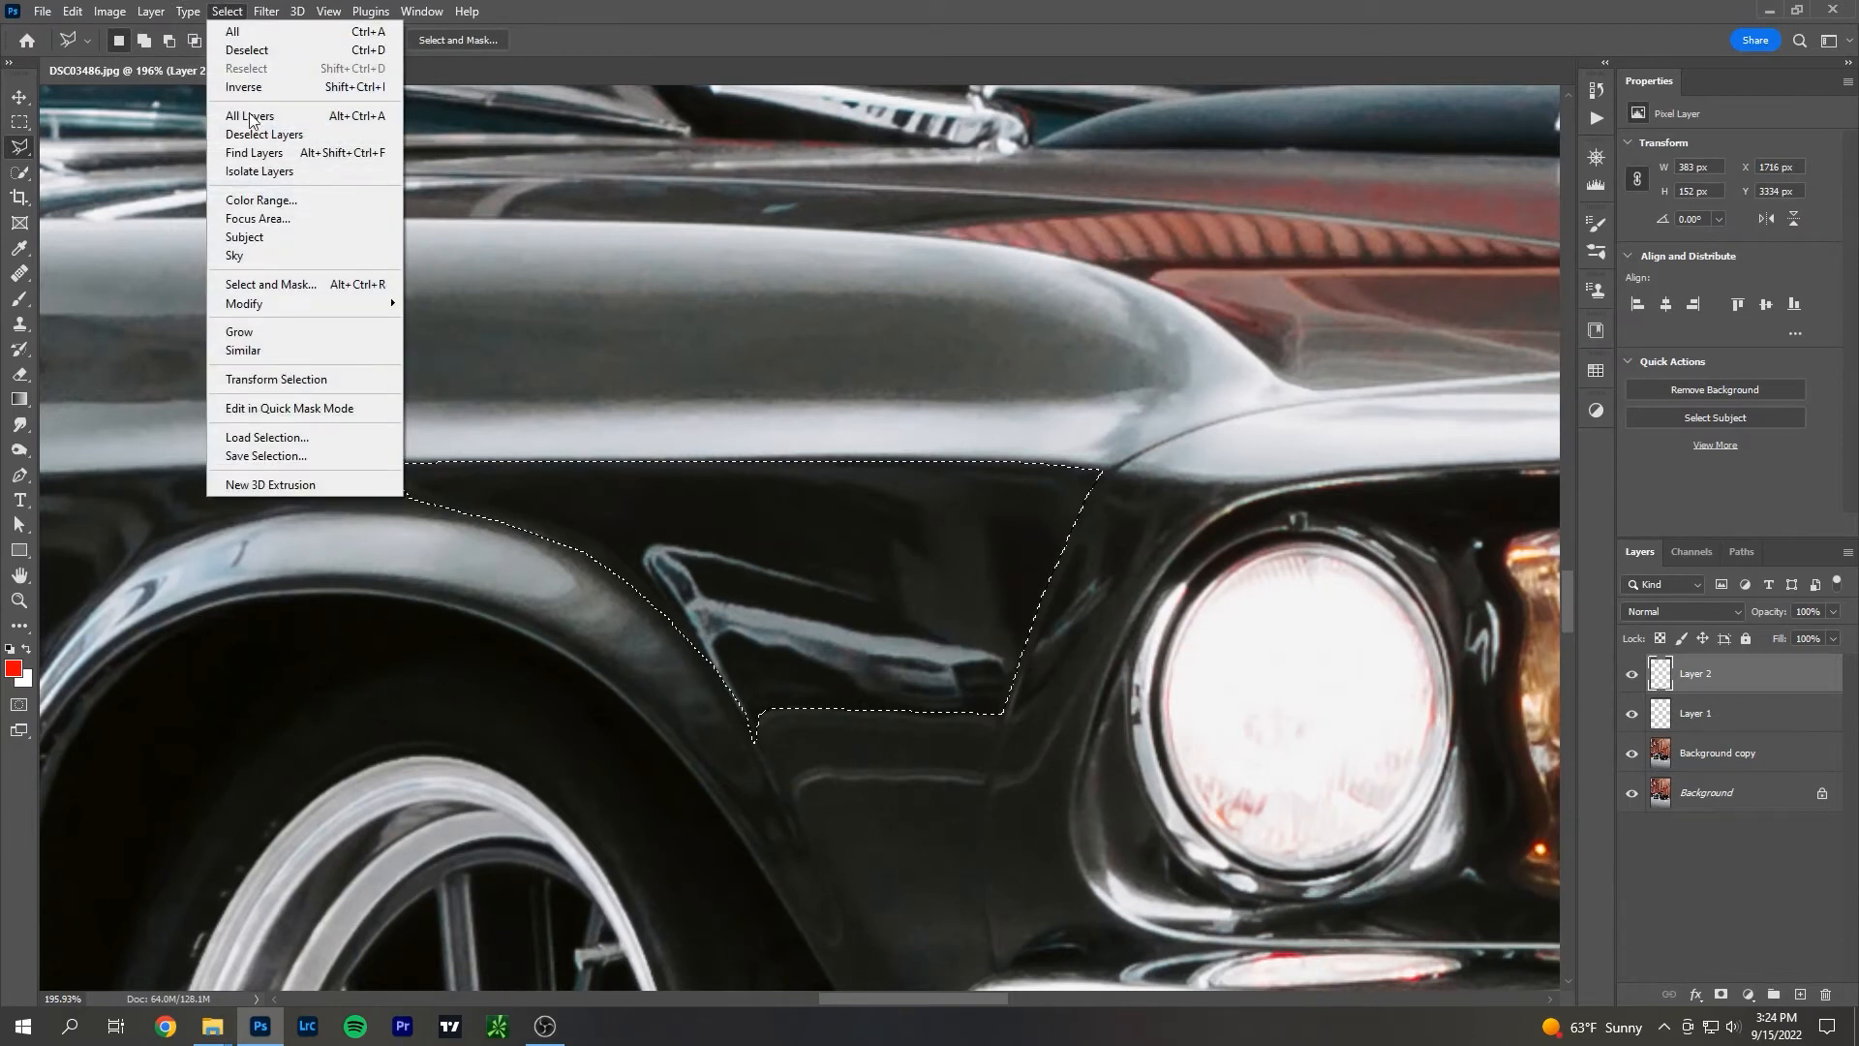
left_click(446, 375)
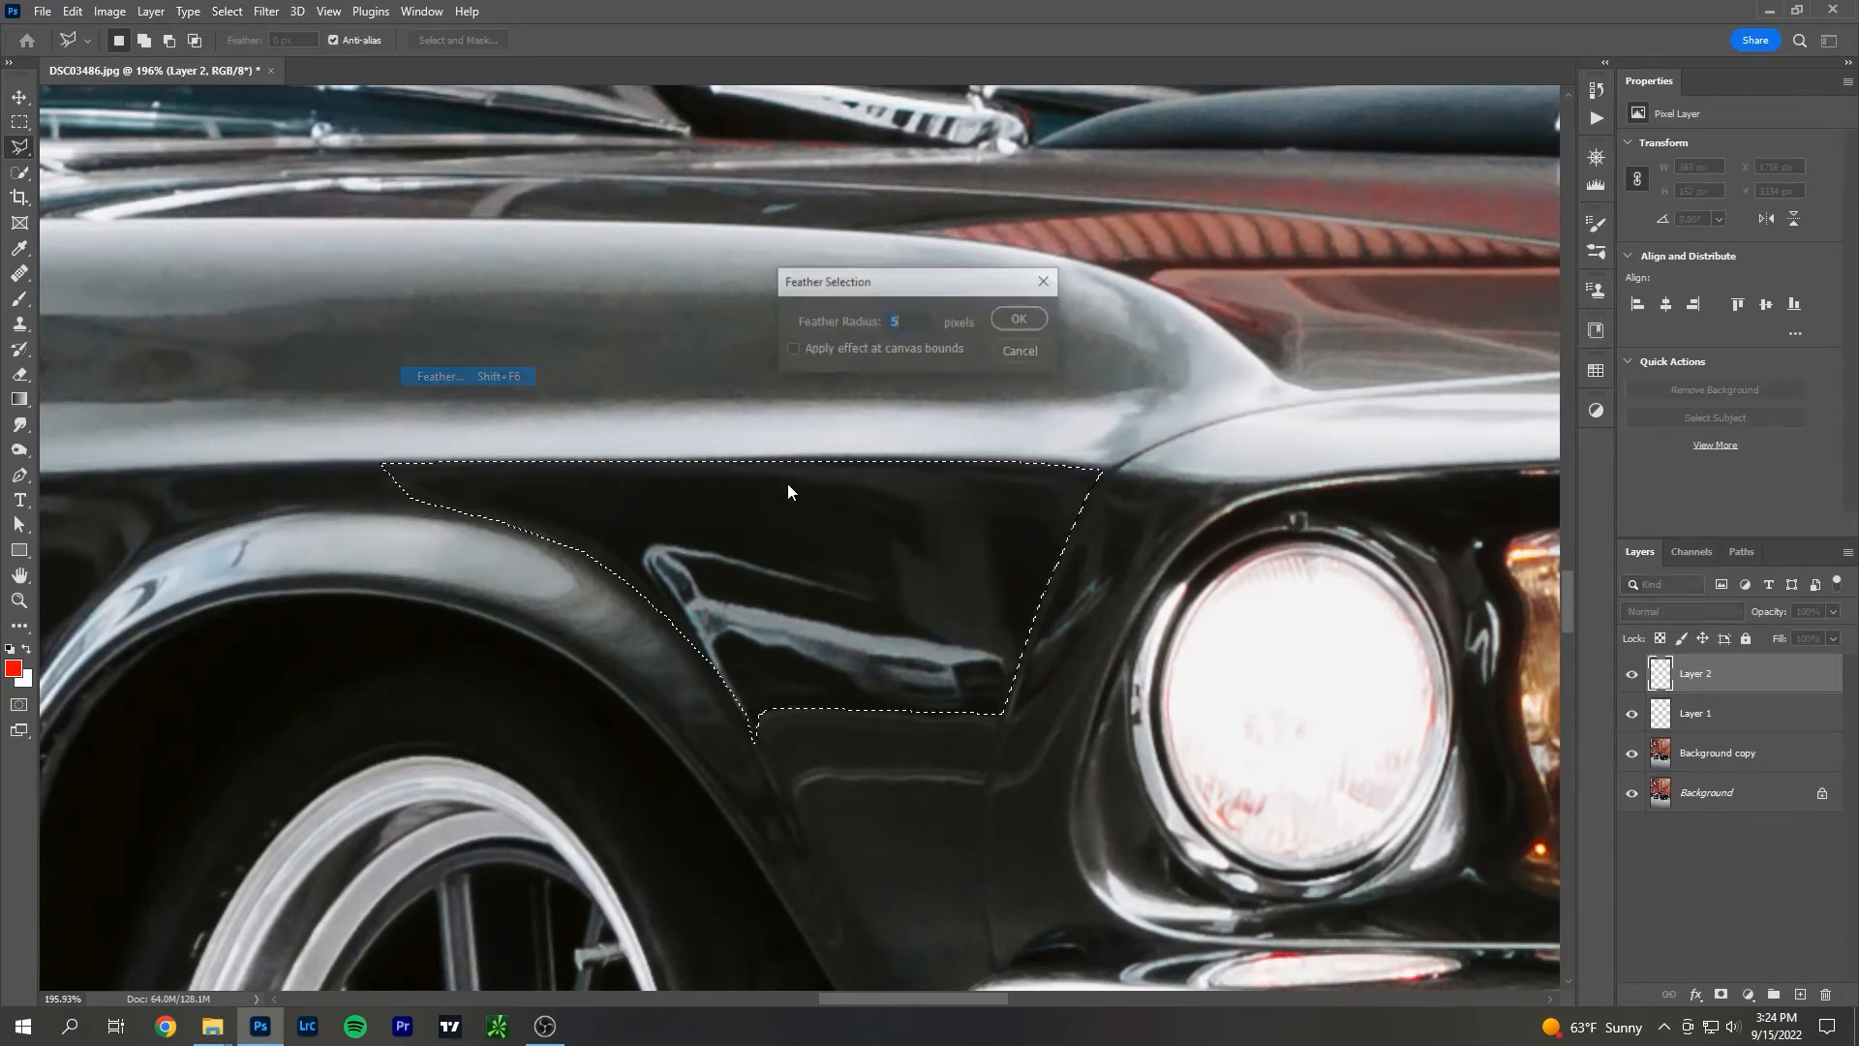
type("2")
type(".5")
key("Return")
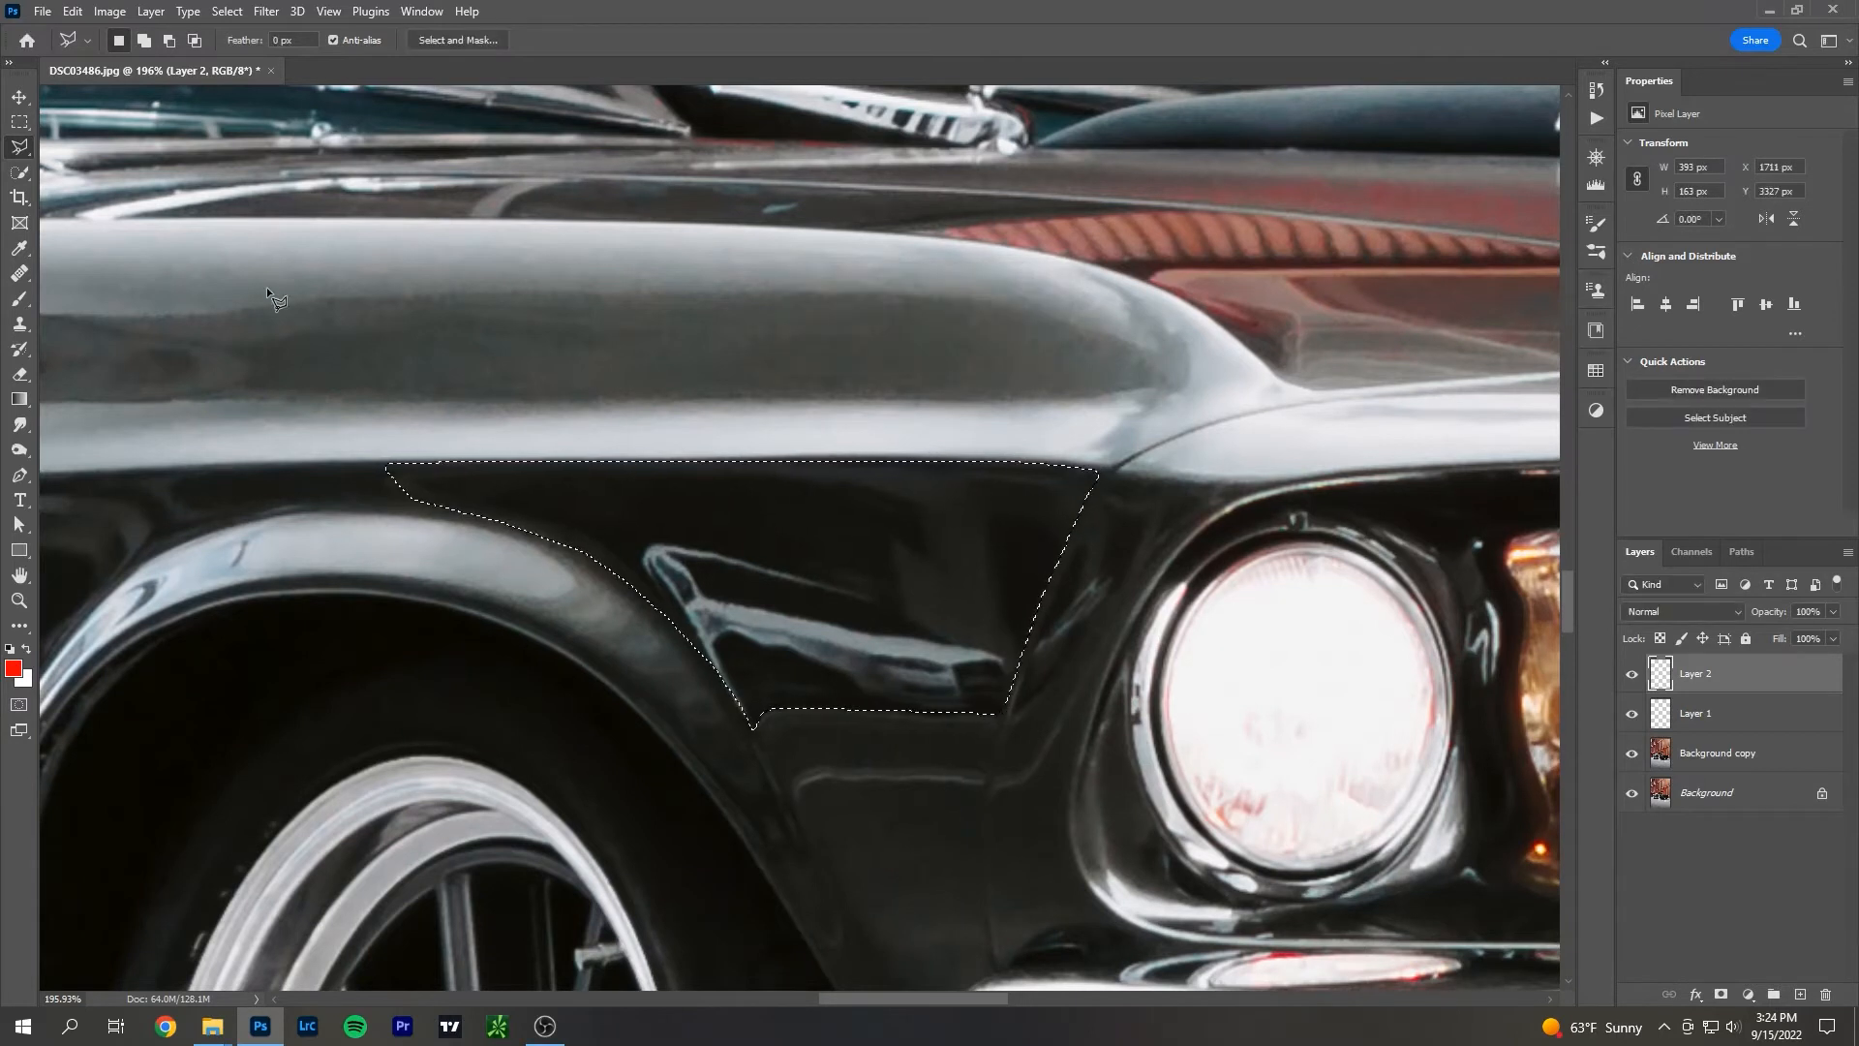
Cover the reflections in the selected fender panel with near-black using the Brush at 100% opacity, and clear the selection.
key("b")
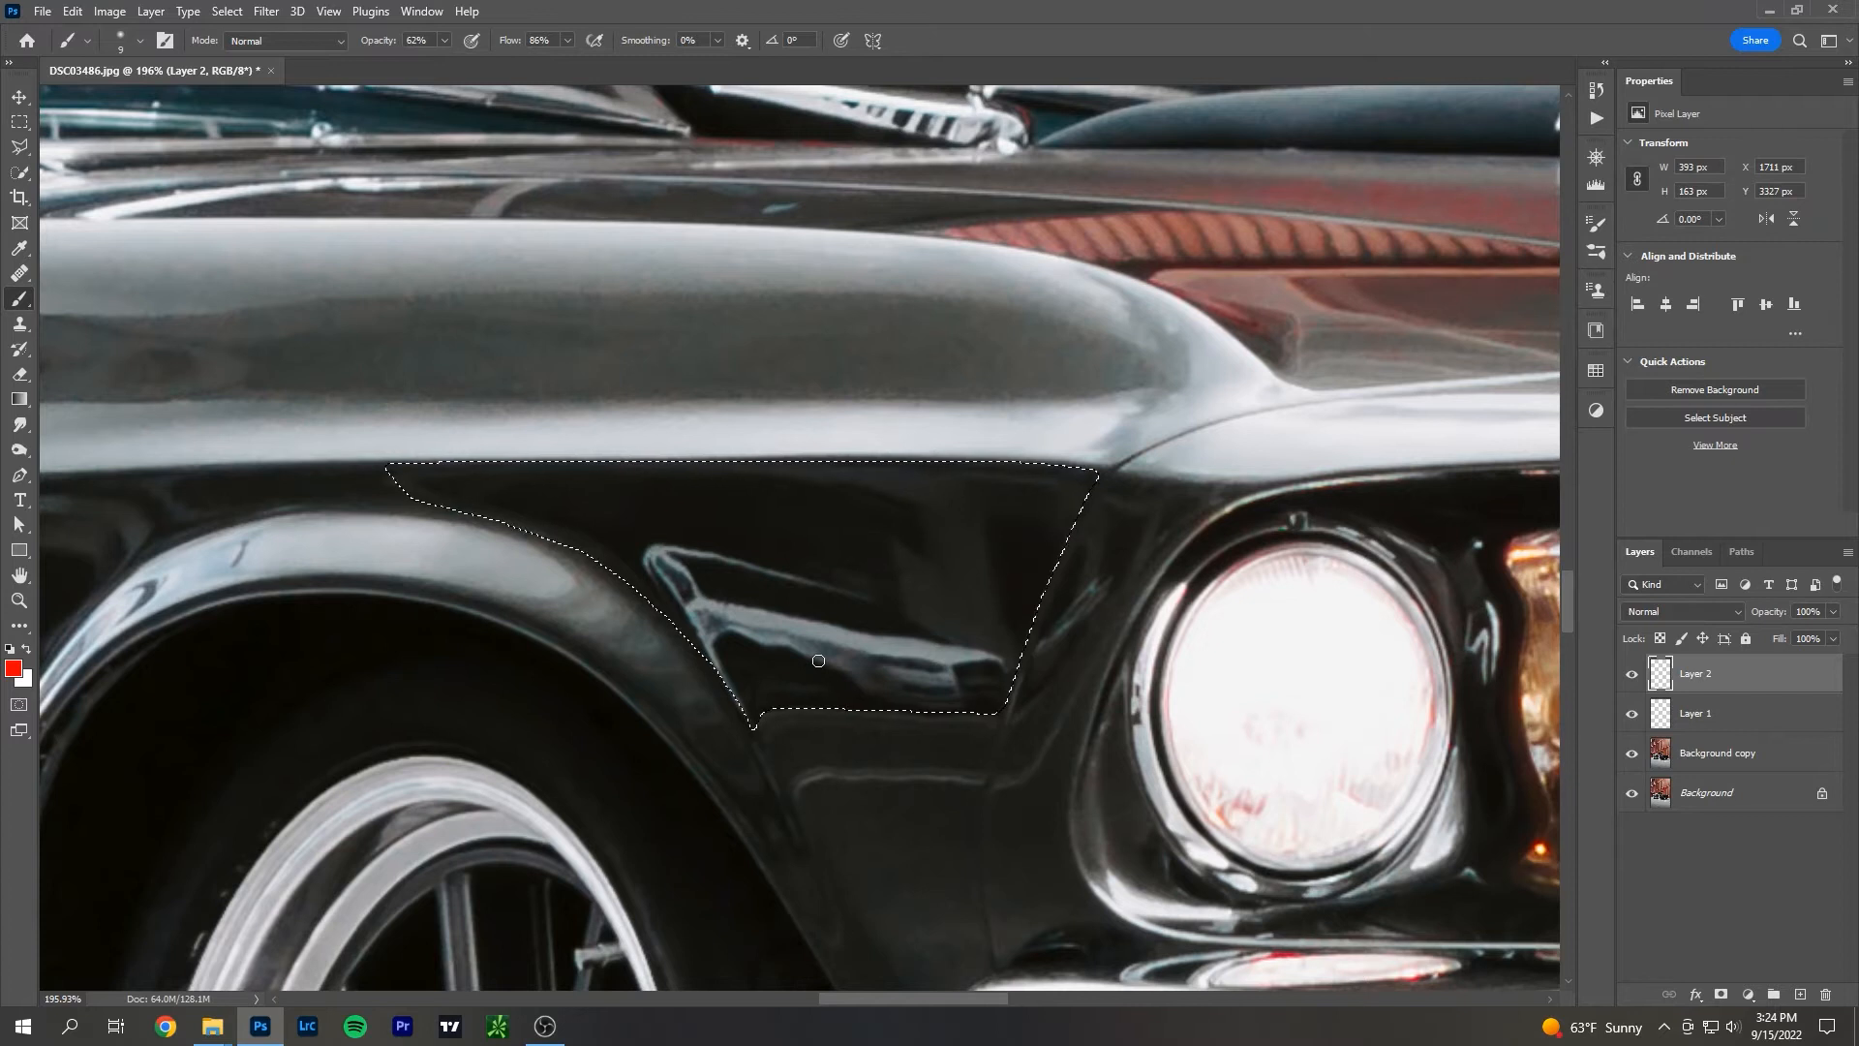
key("bracketright")
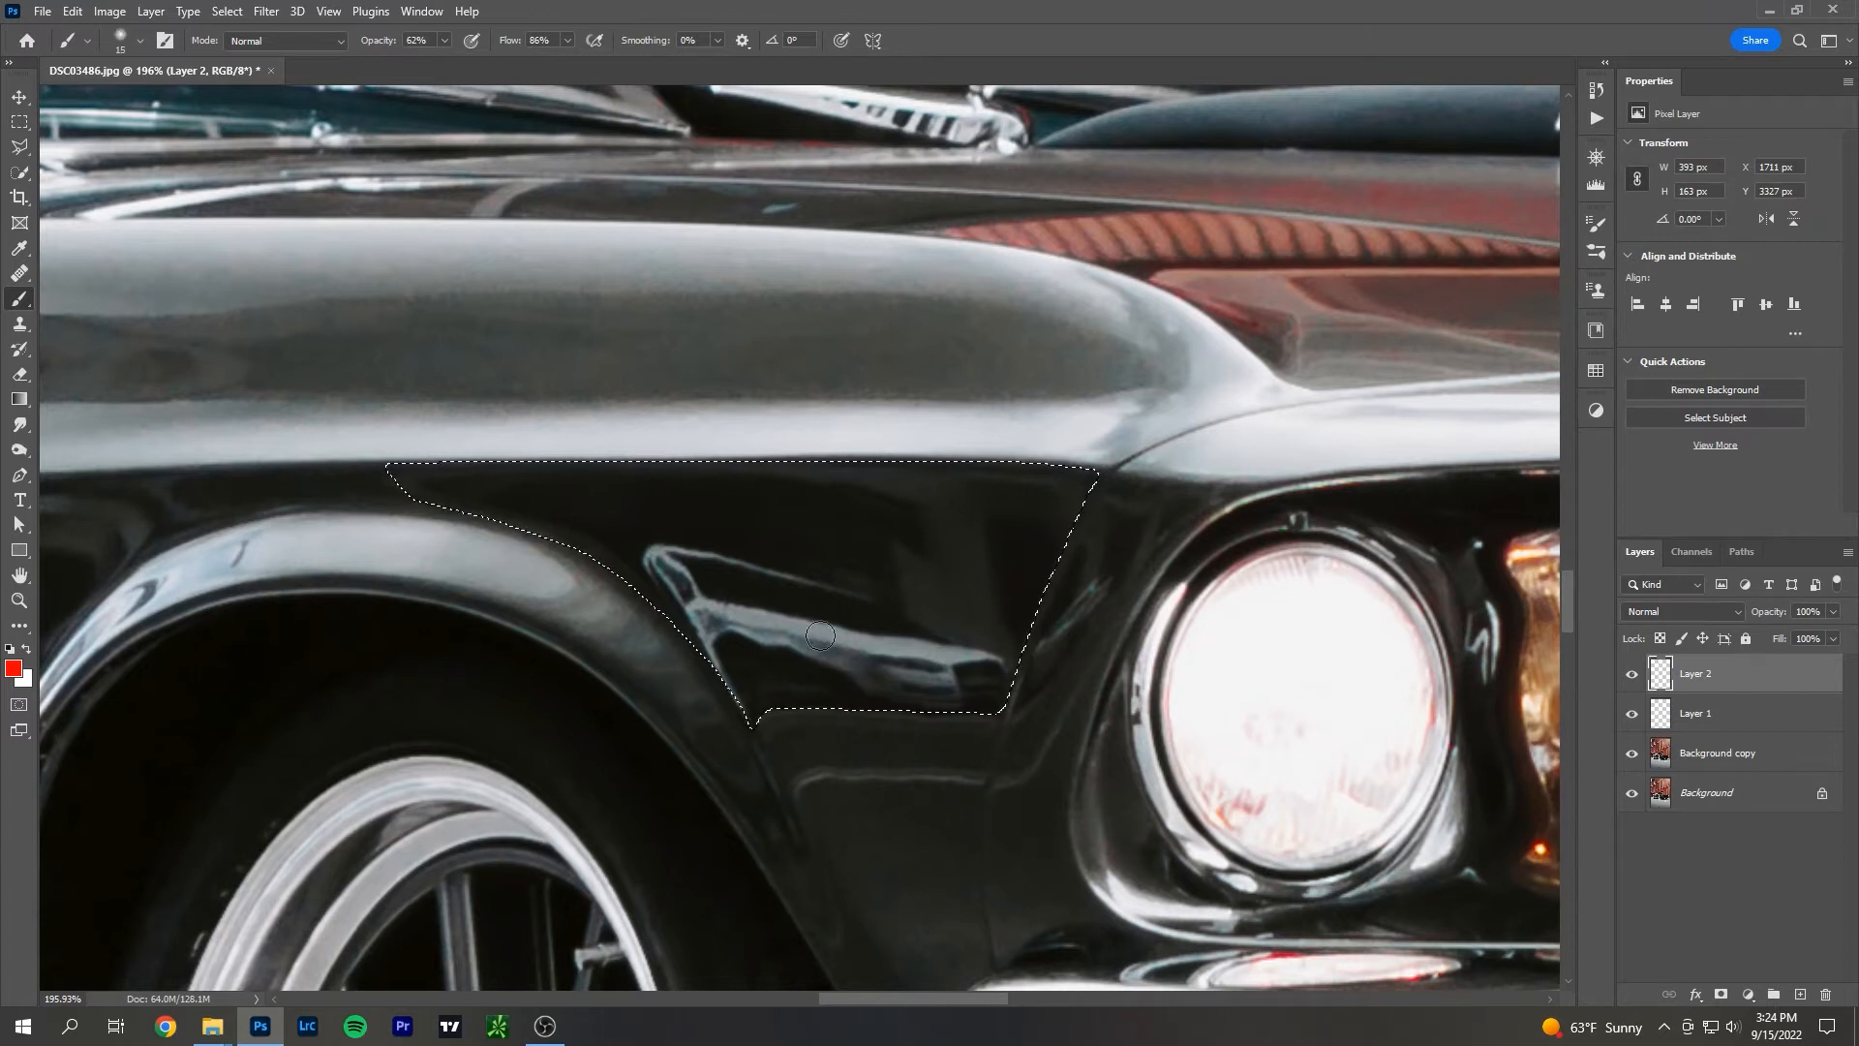
key("bracketright")
key("bracketright")
key("bracketright")
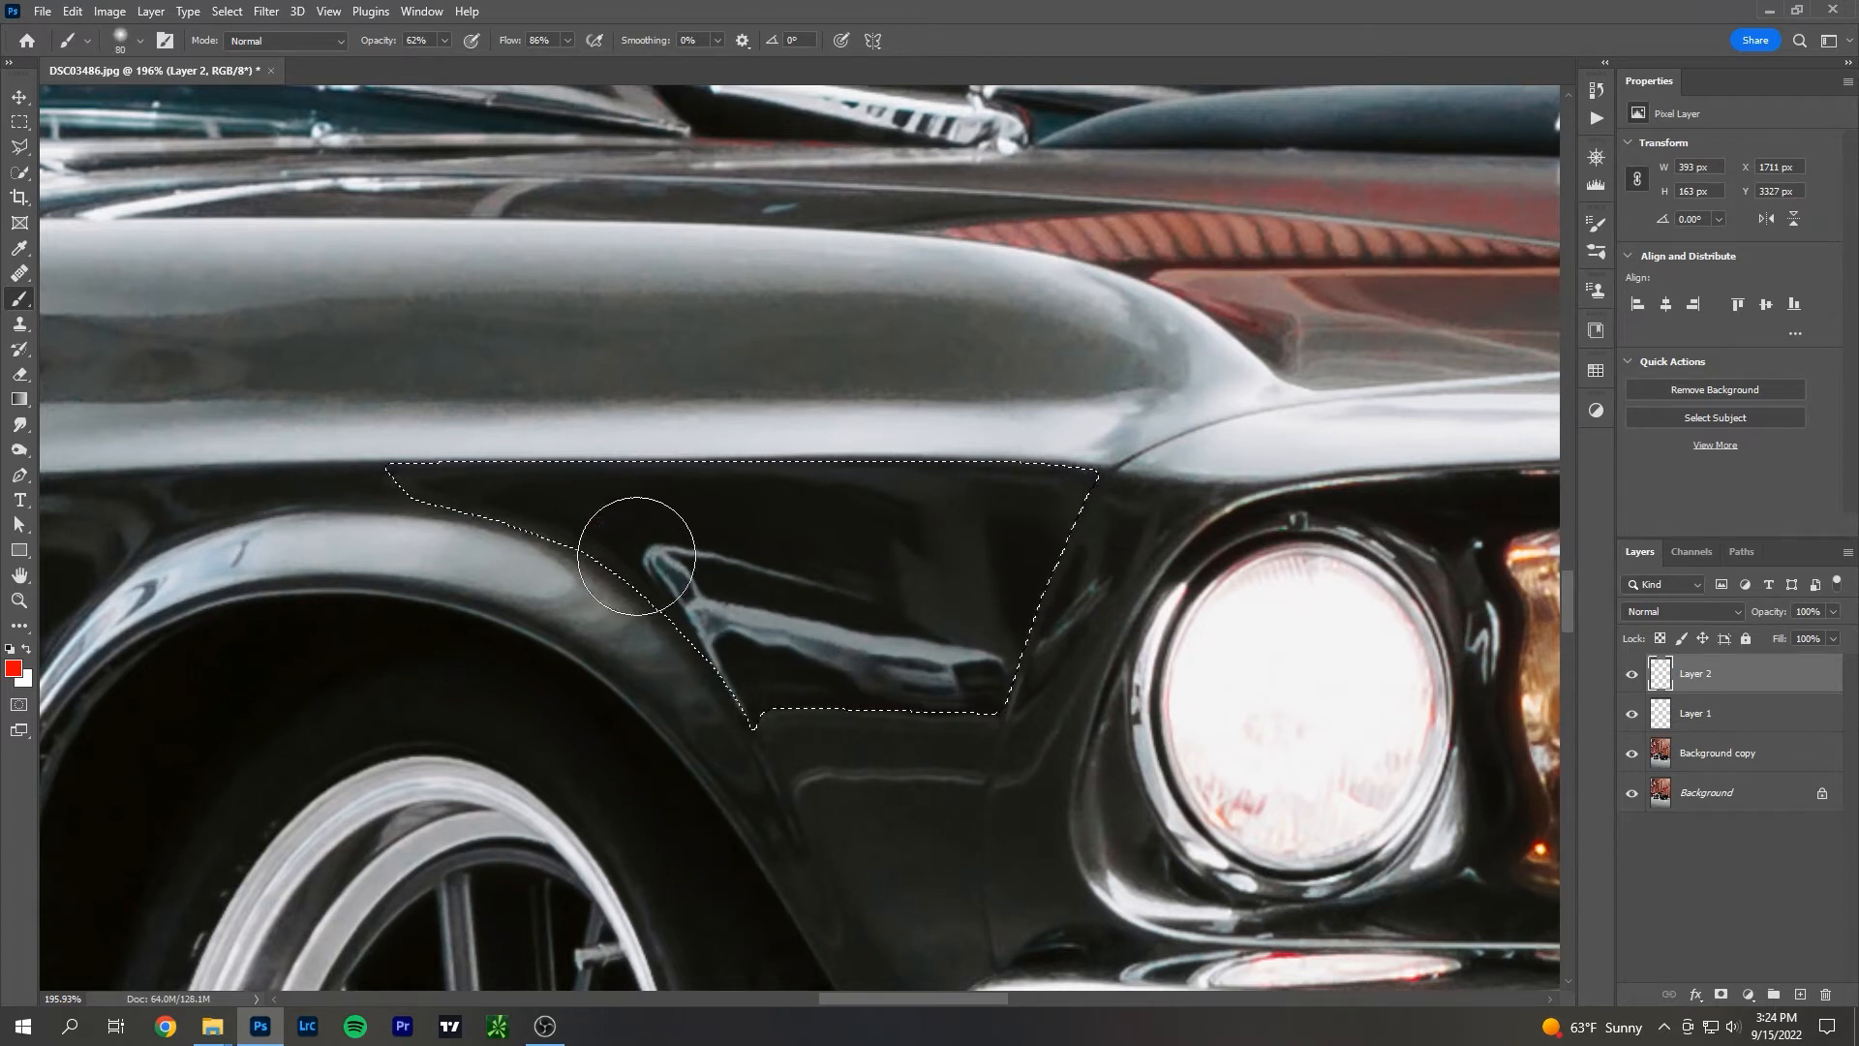
mouse_move(812, 676)
left_mouse_down()
mouse_move(900, 705)
mouse_move(950, 697)
left_mouse_up()
key("ctrl+z")
left_click_drag(375, 43, 415, 46)
mouse_move(753, 535)
left_mouse_down()
mouse_move(730, 572)
mouse_move(1025, 677)
left_mouse_up()
key("ctrl+d")
Add monochromatic Gaussian noise to the painted fender patch.
scroll(1046, 633, "down", 5)
scroll(1046, 633, "up", 6)
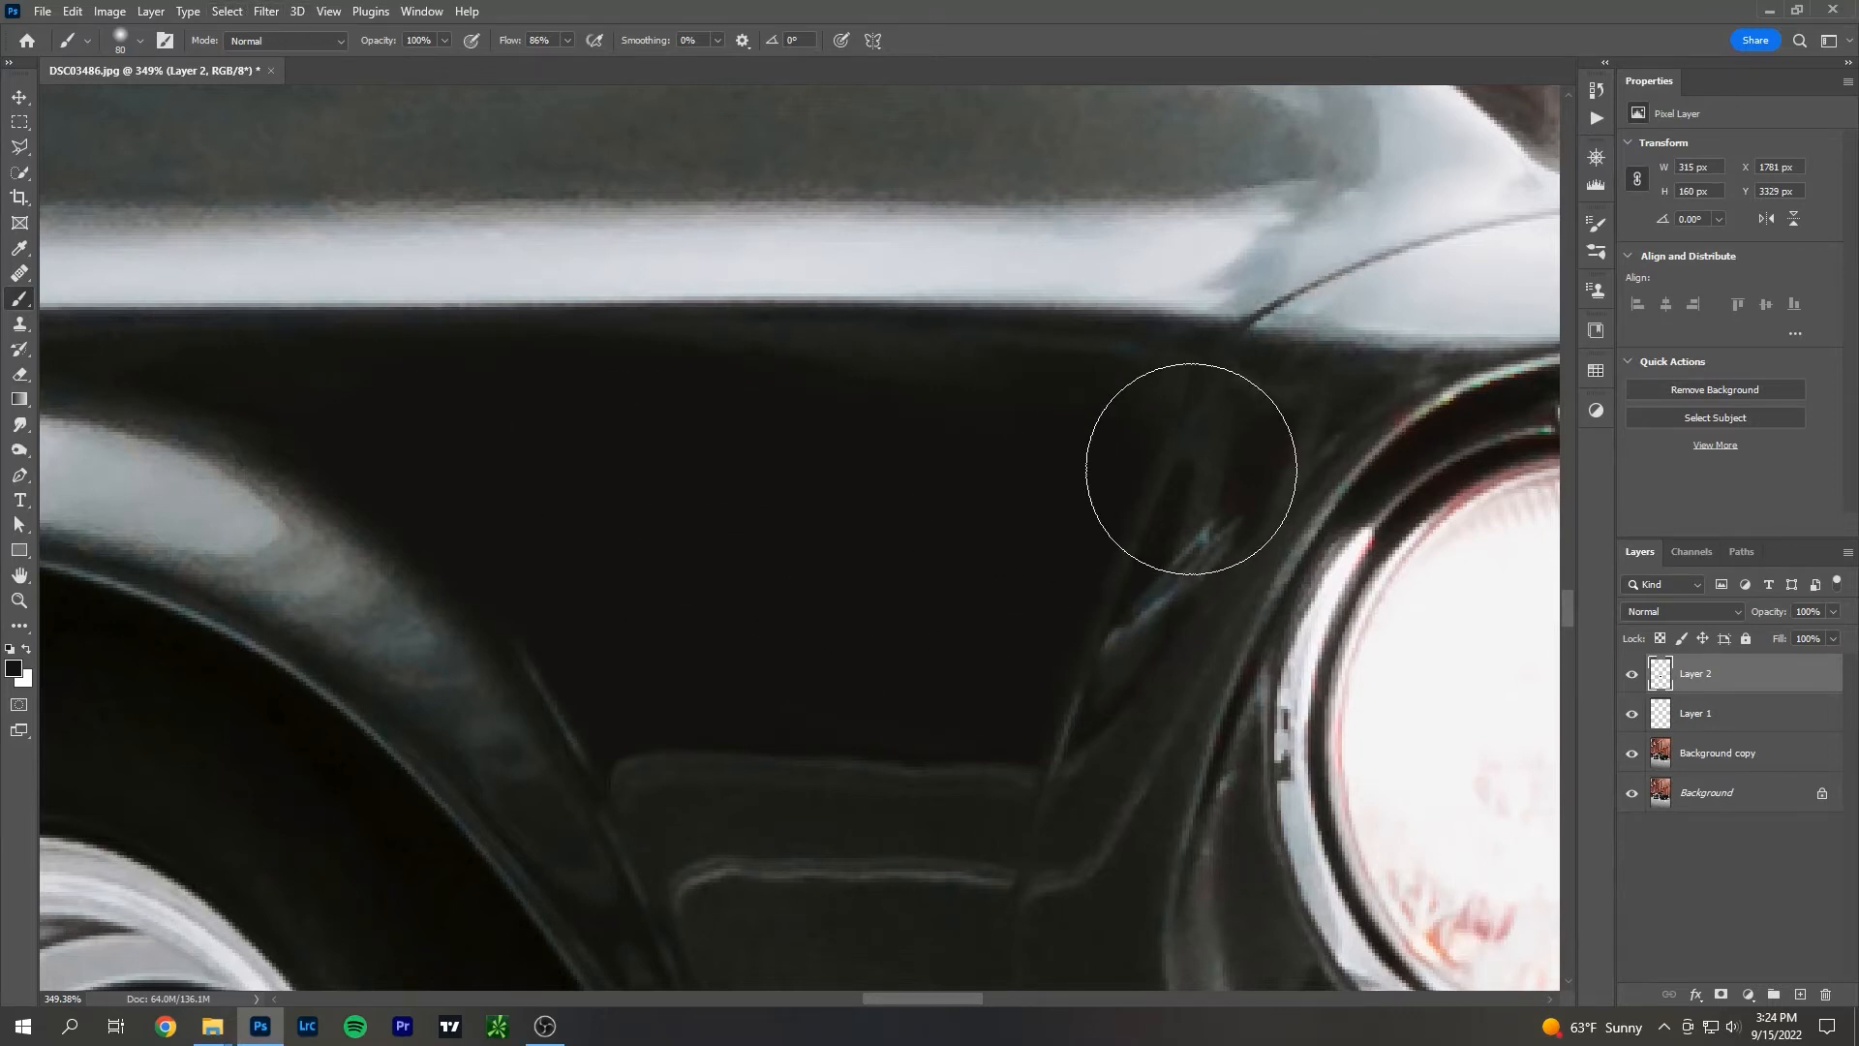
left_click(266, 12)
mouse_move(345, 321)
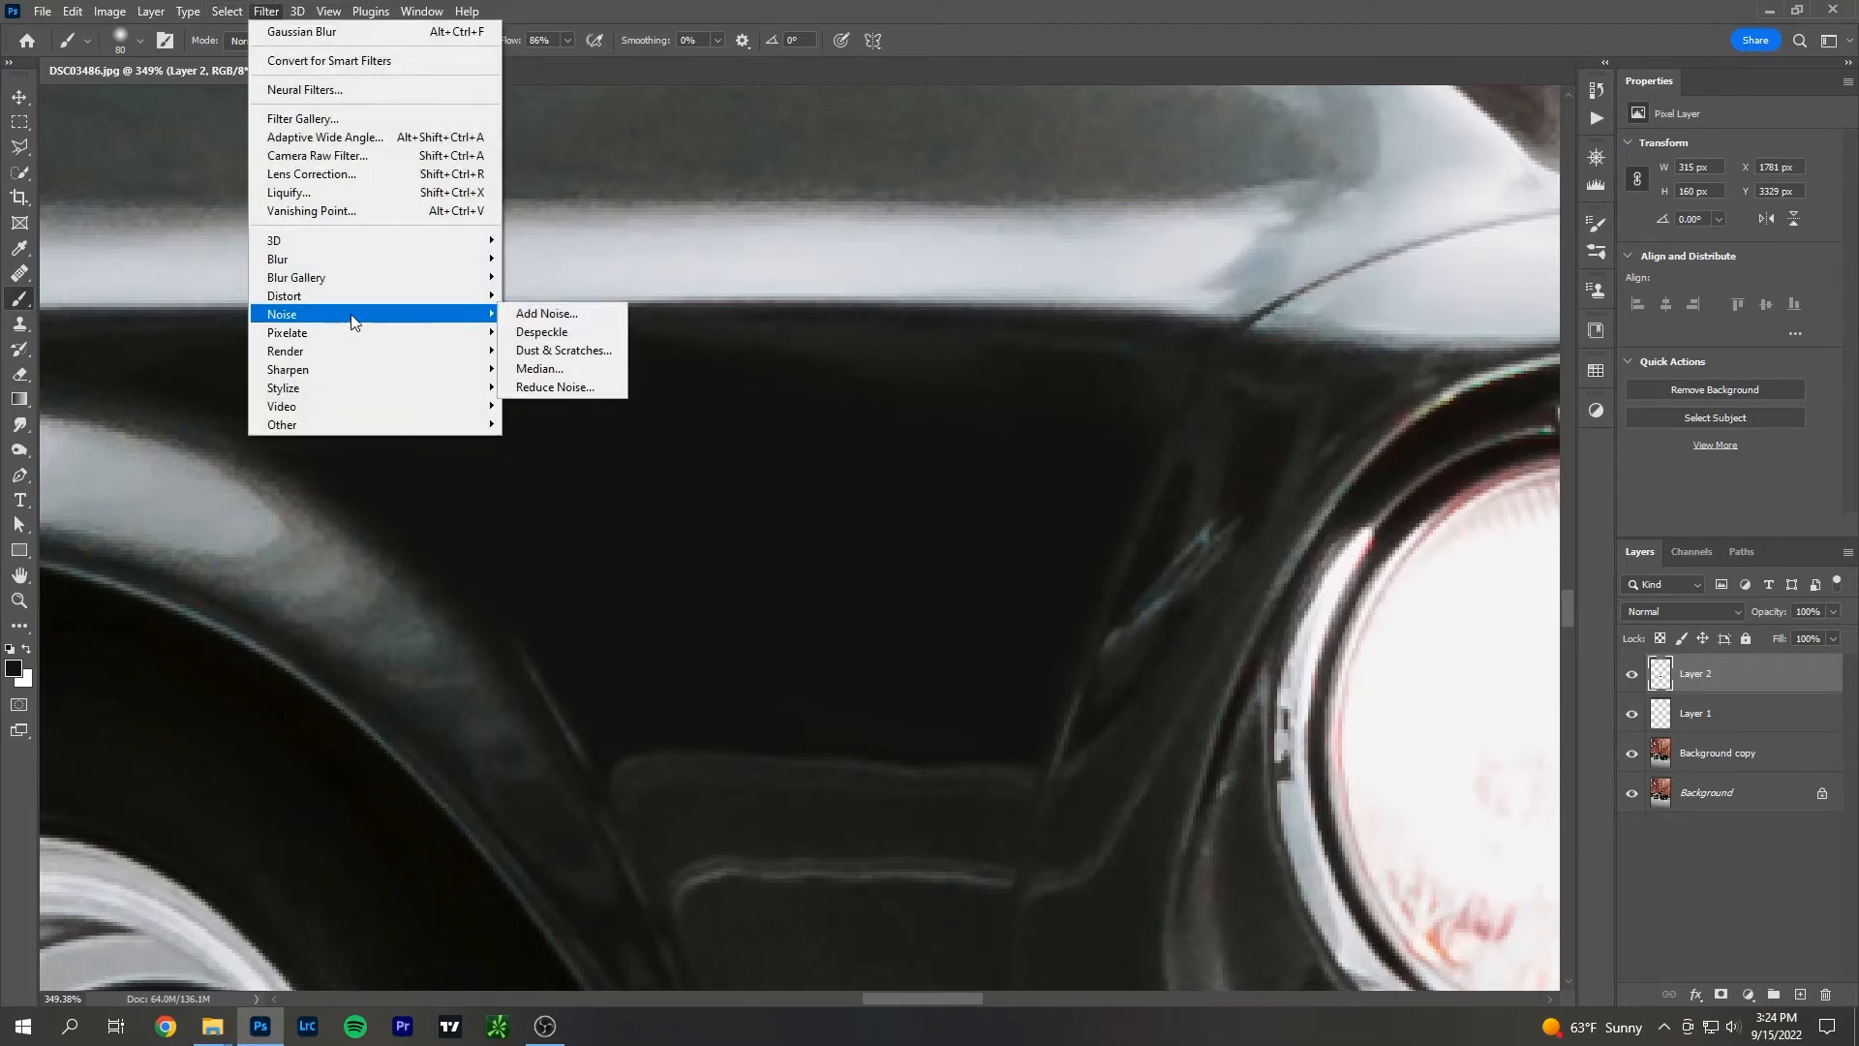
left_click(581, 313)
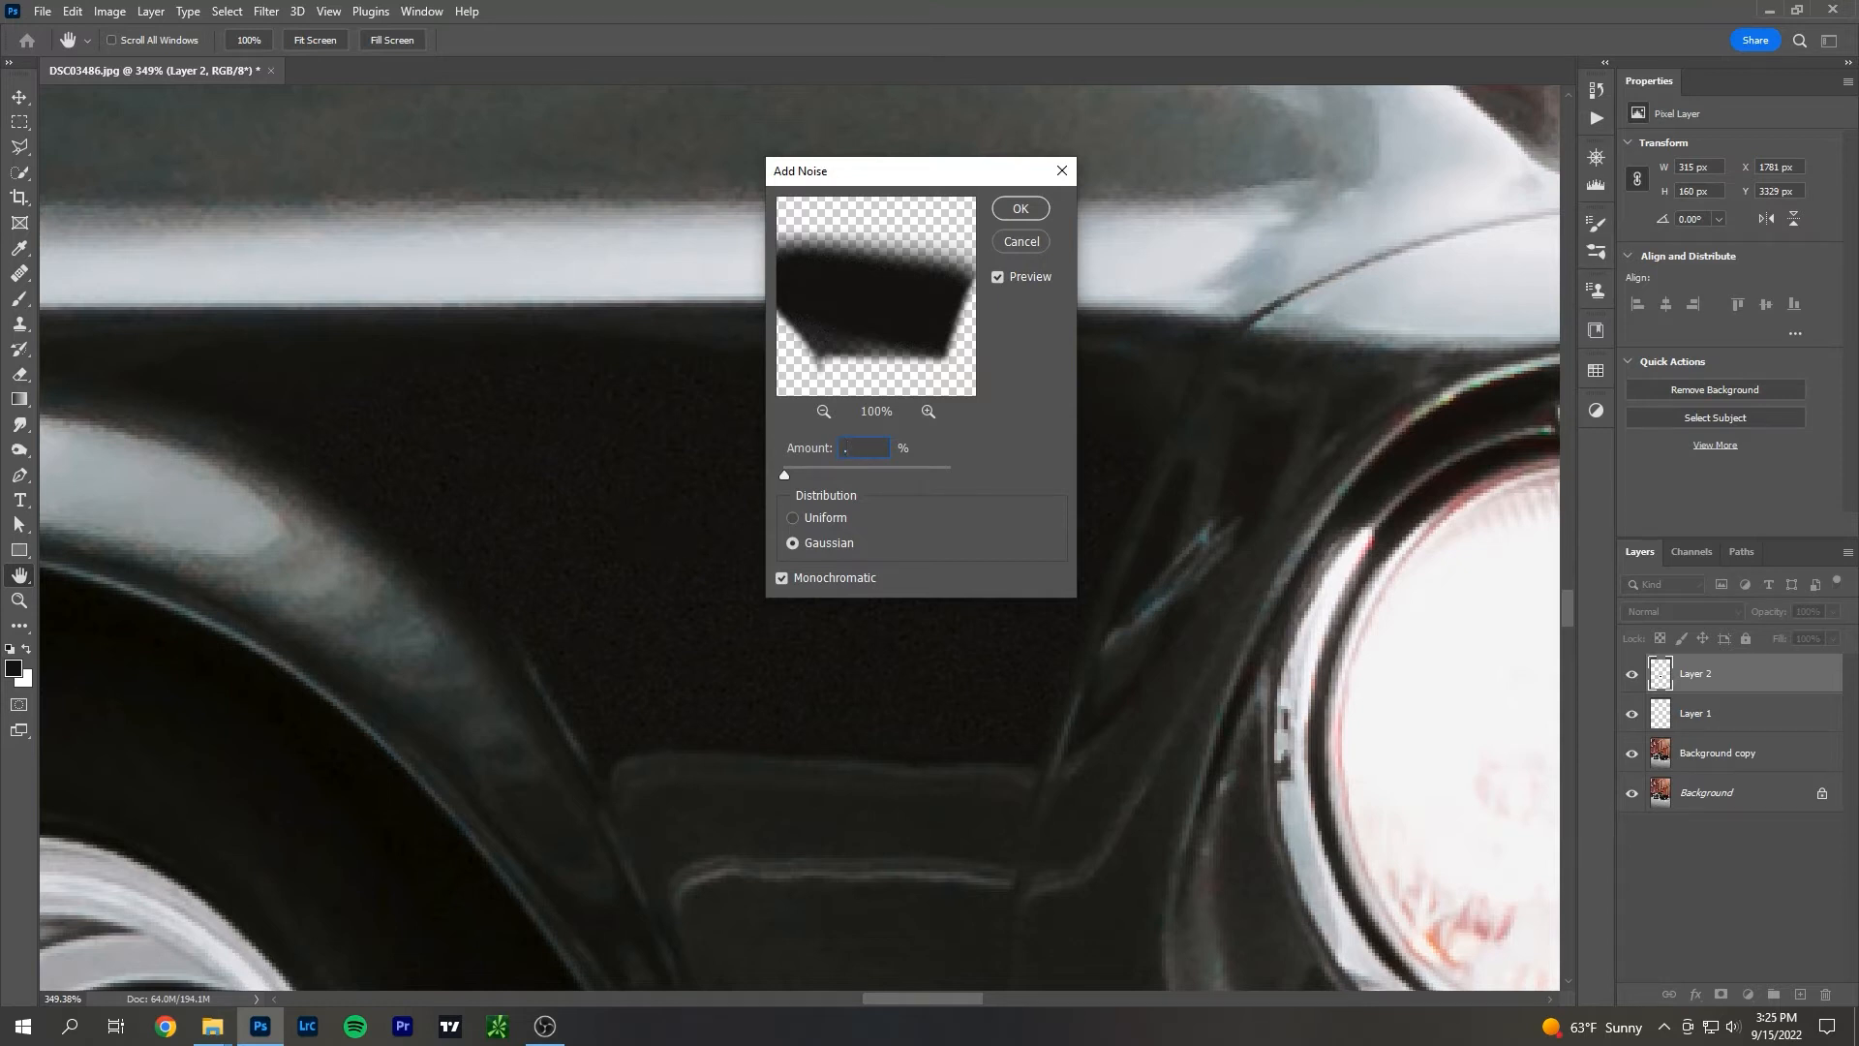
left_click(1019, 210)
Apply the basic Blur filter to the painted fender patch to soften its grain.
left_click(265, 12)
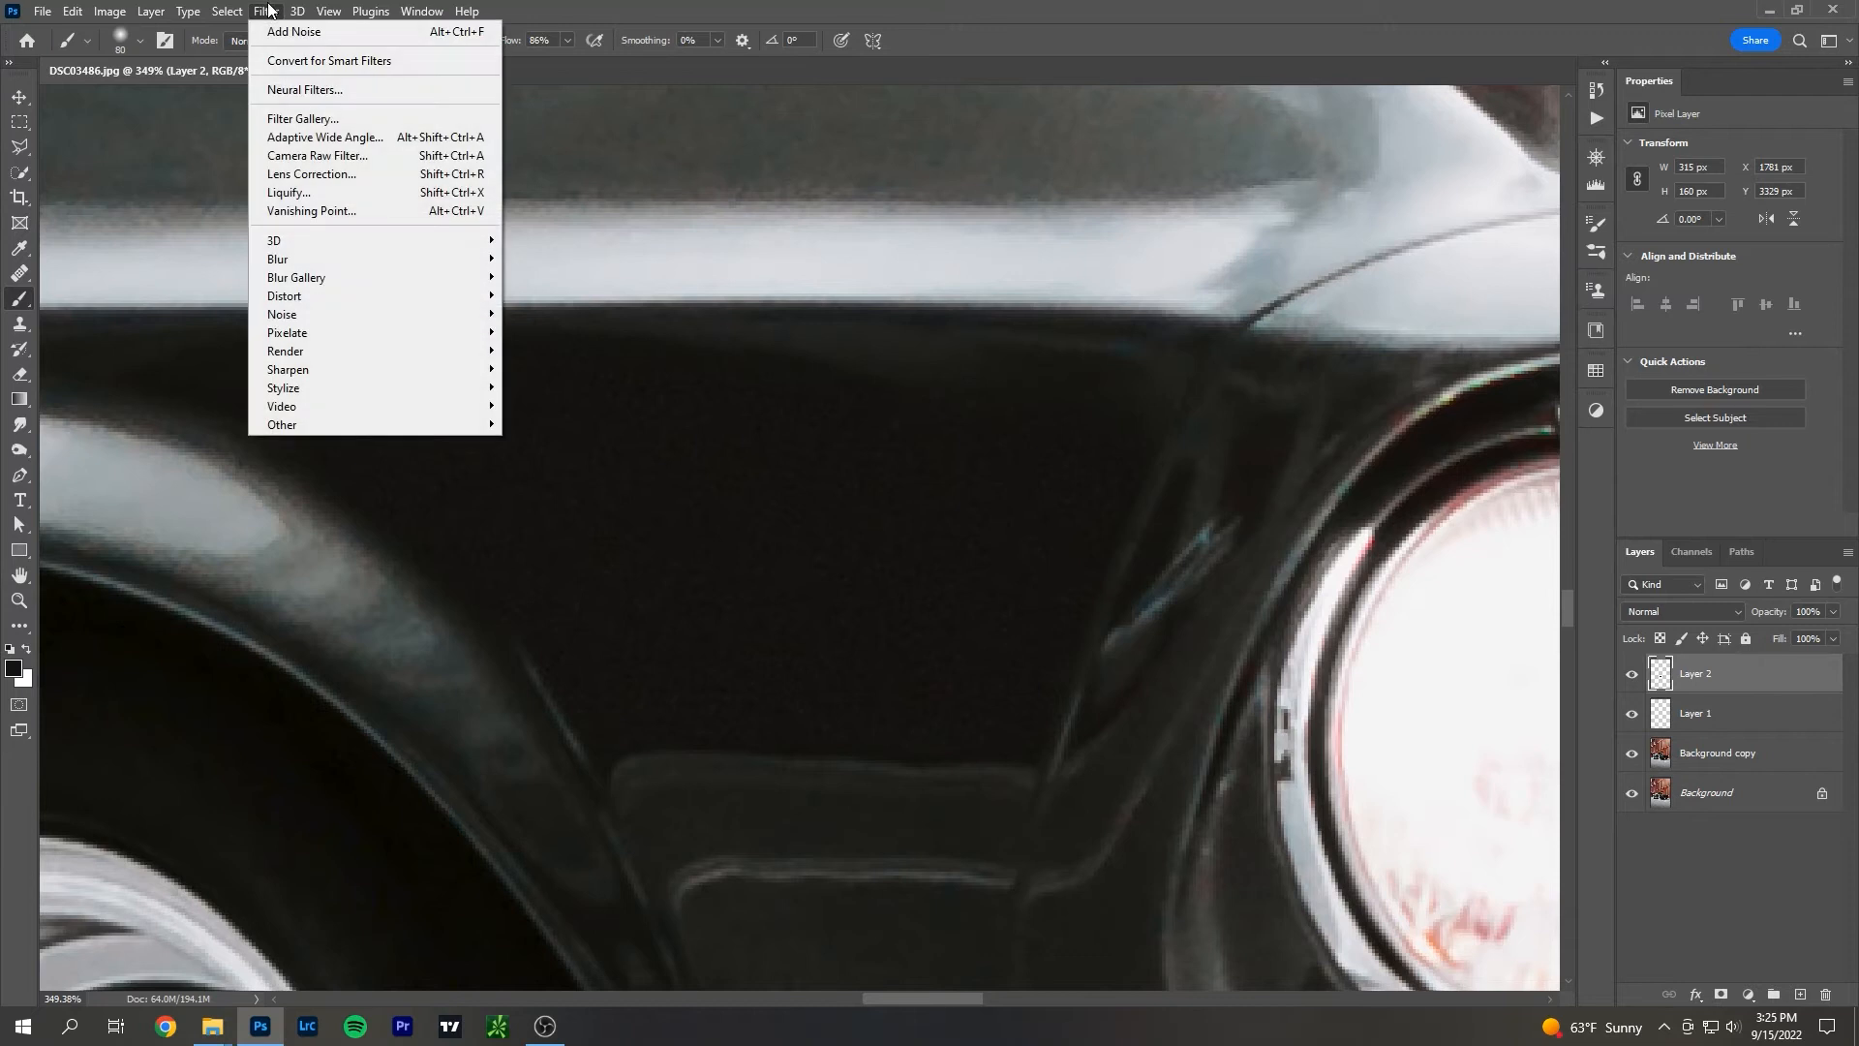
mouse_move(436, 259)
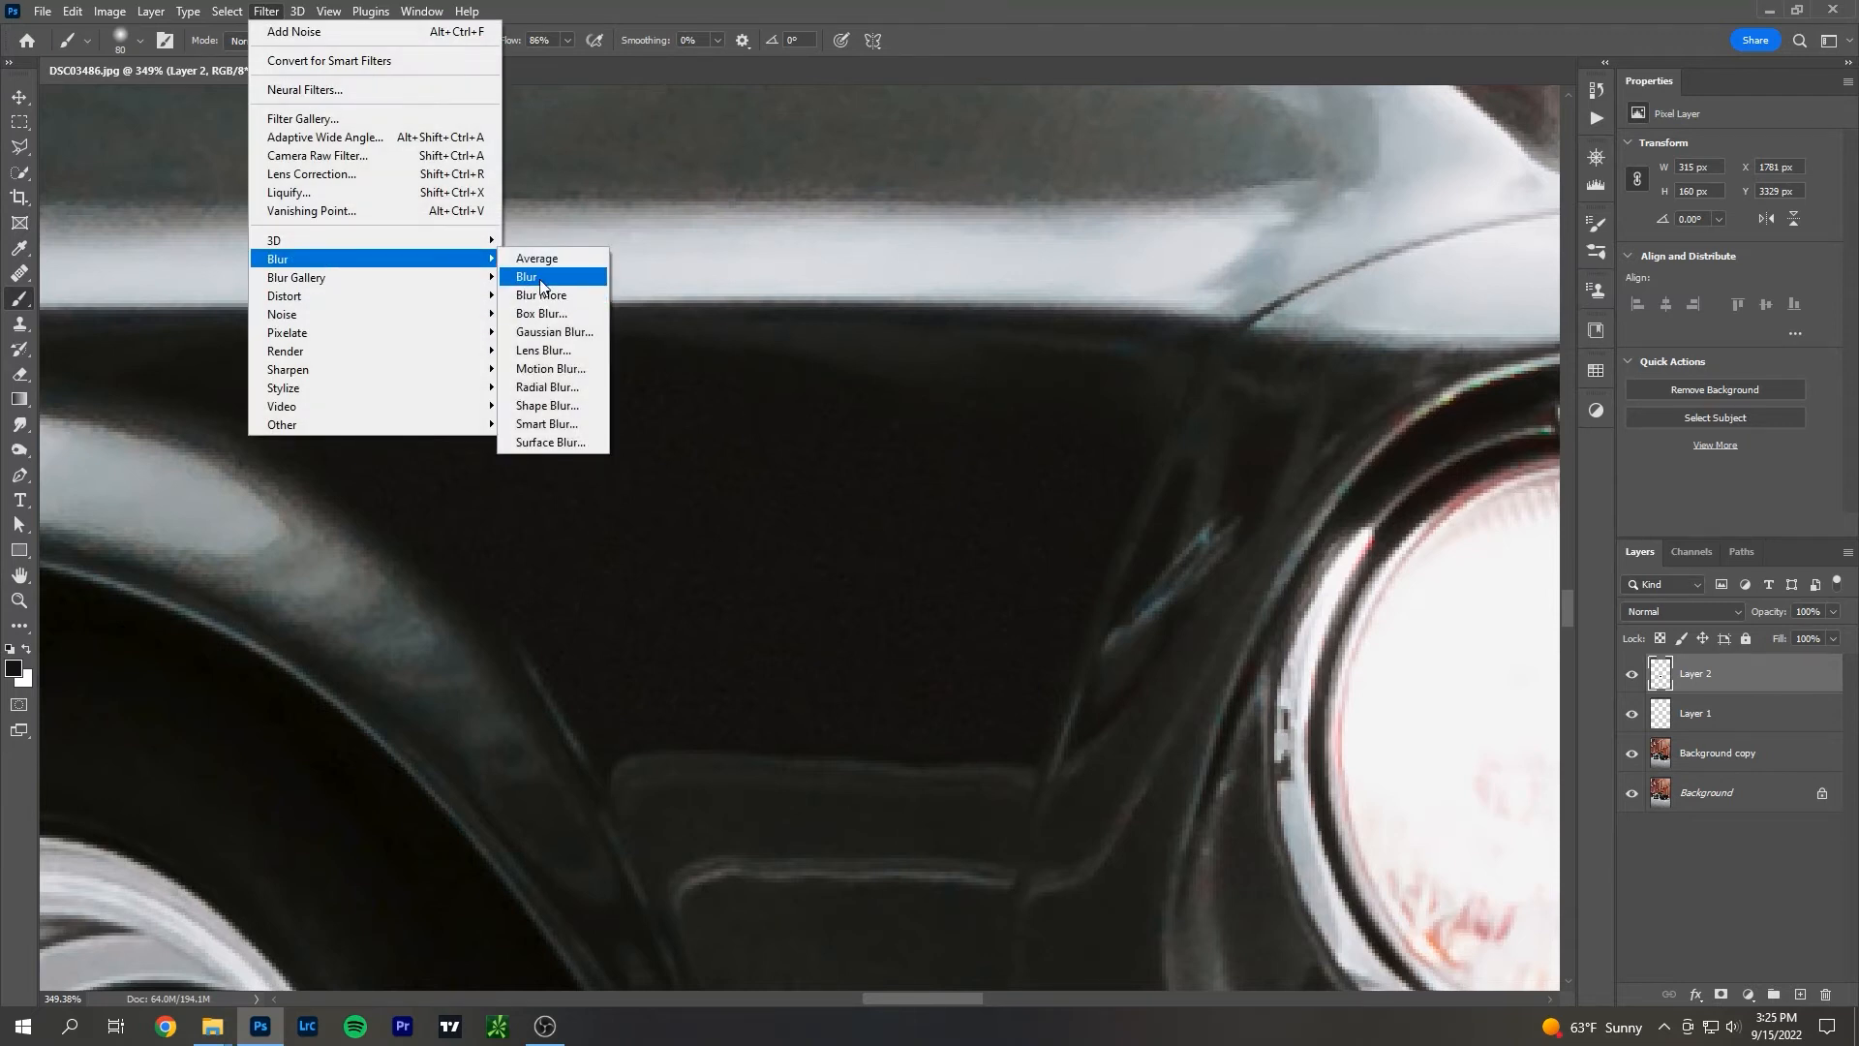
left_click(540, 281)
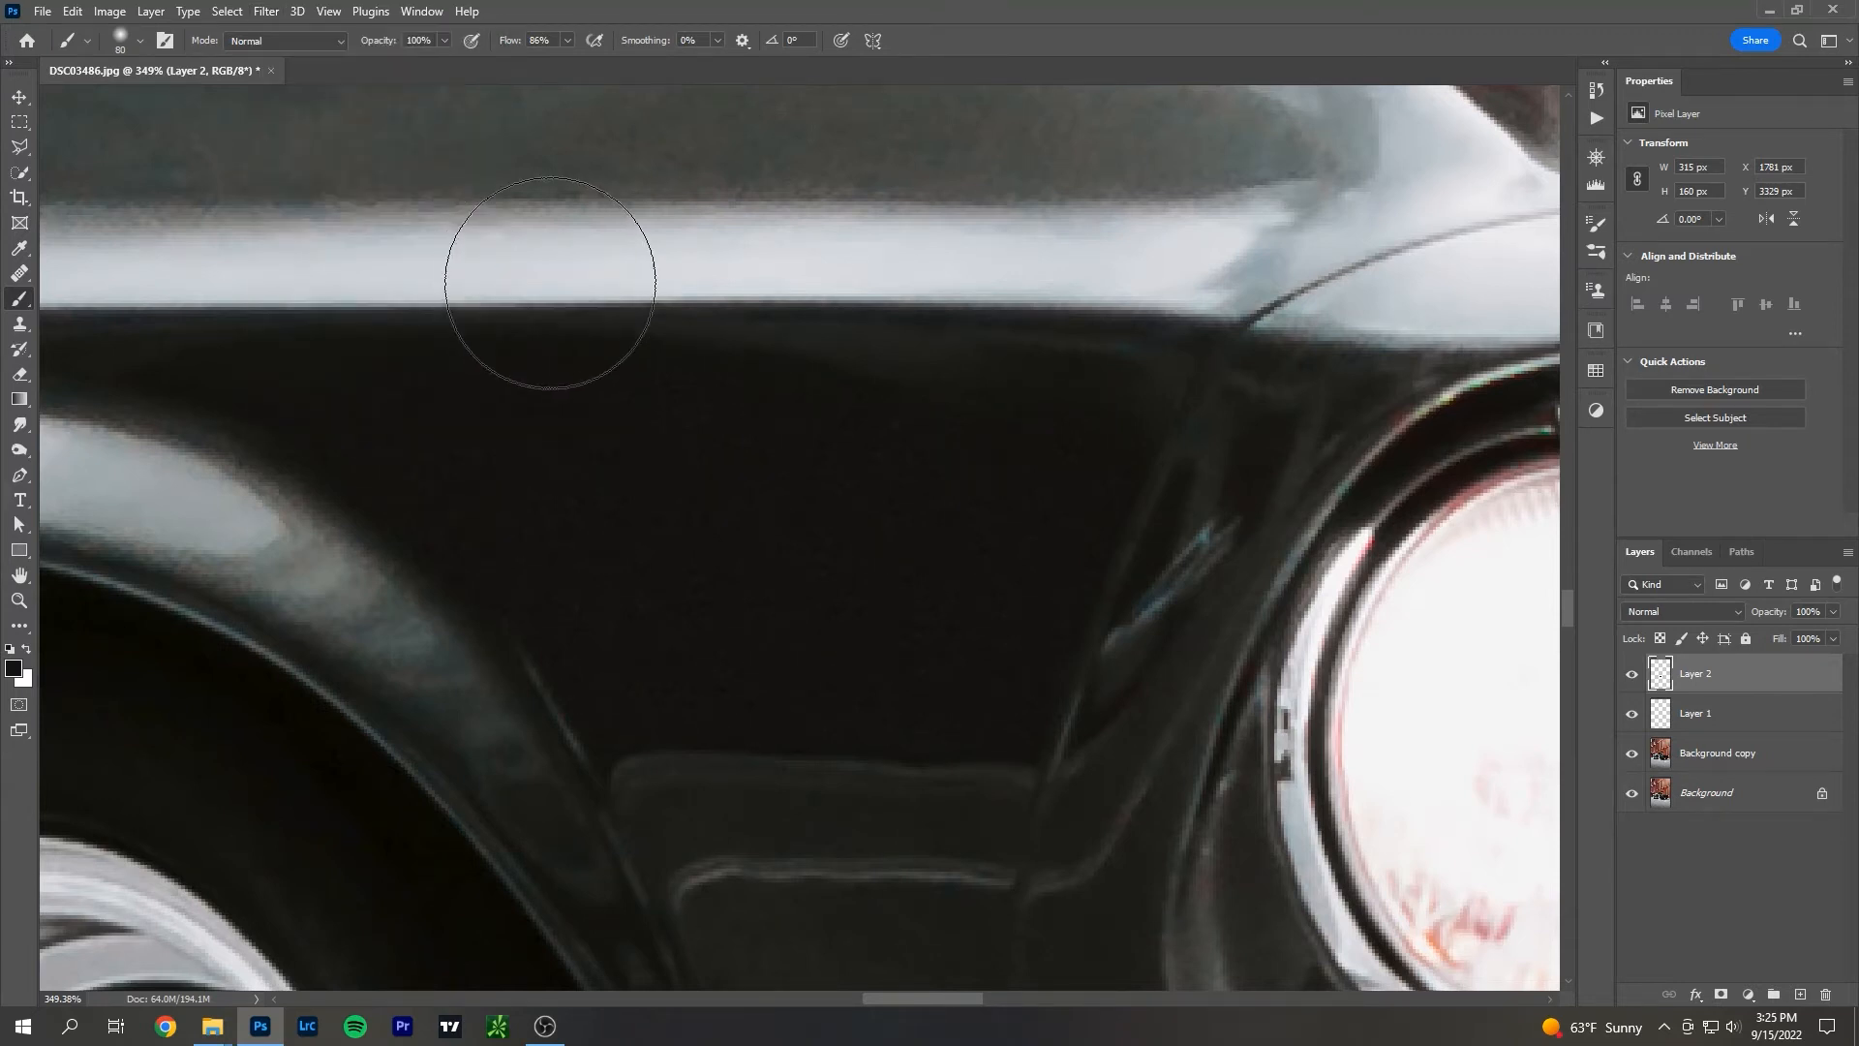
scroll(1004, 581, "down", 10)
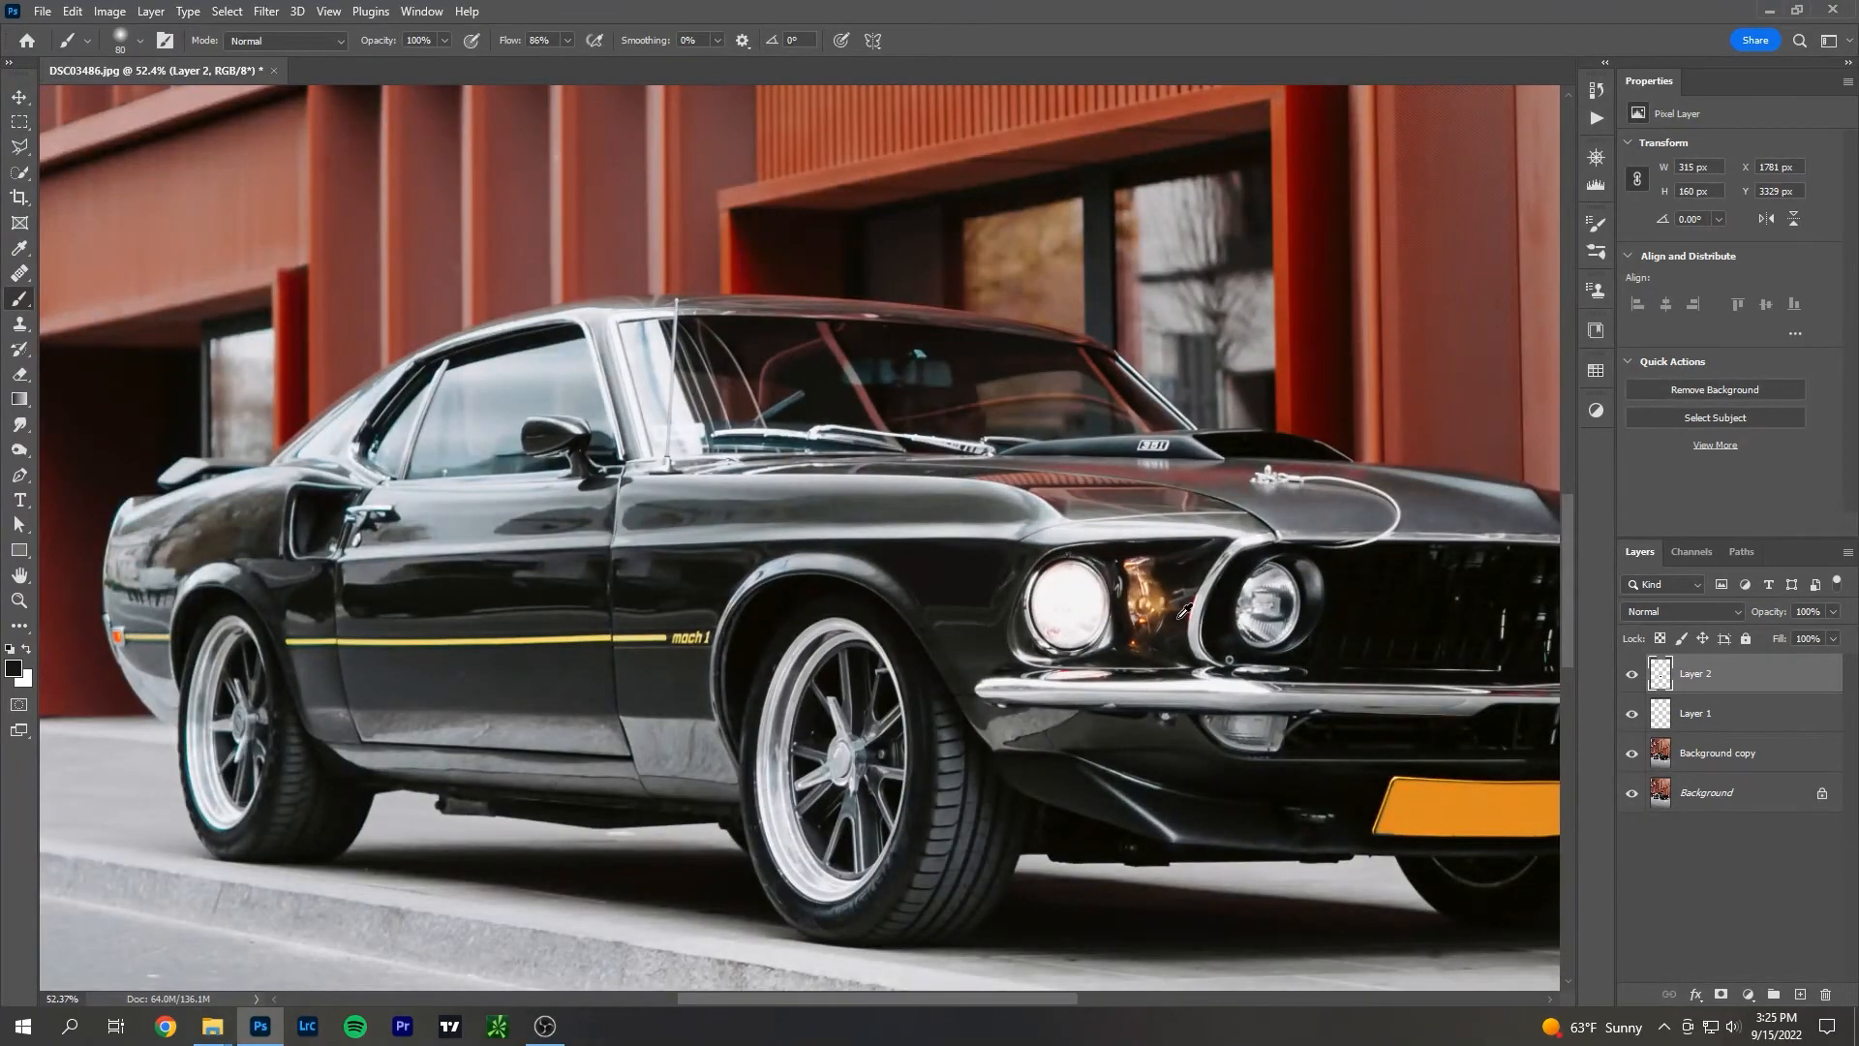
scroll(992, 606, "up", 10)
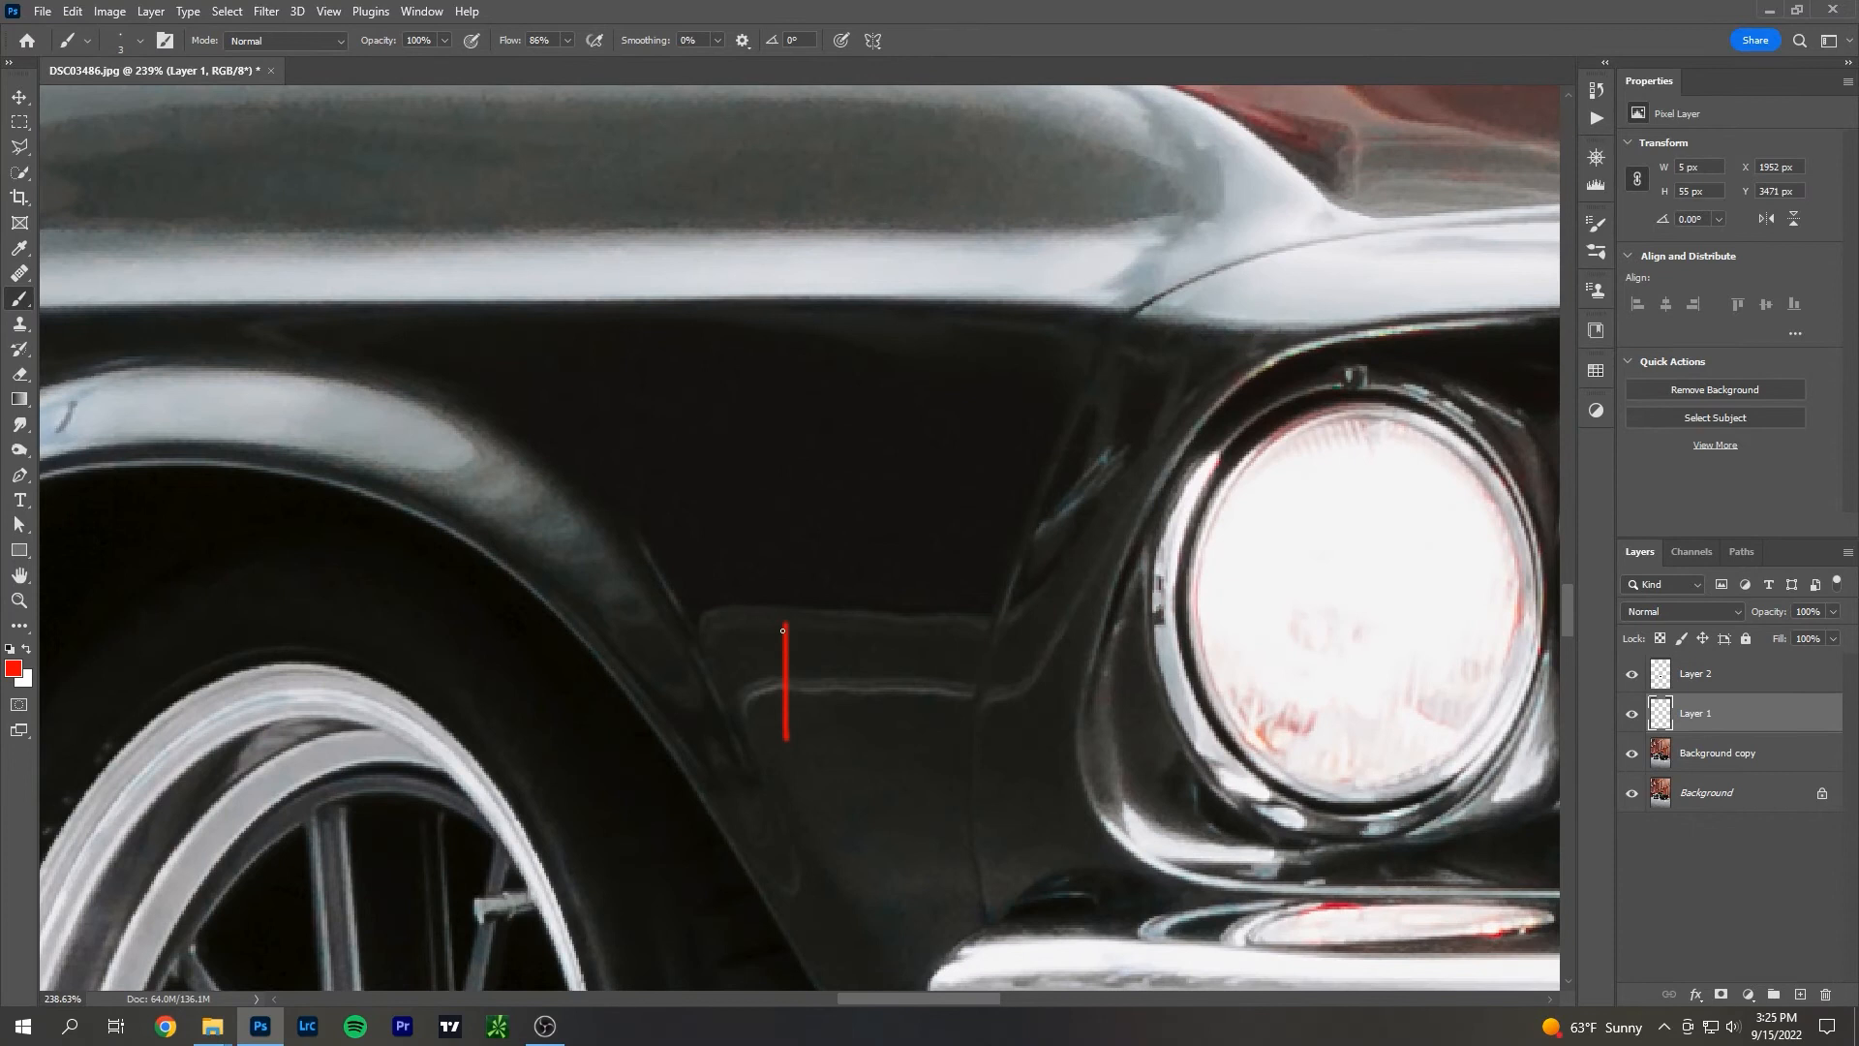
mouse_move(784, 622)
left_mouse_down()
mouse_move(751, 670)
mouse_move(781, 644)
left_mouse_up()
key("ctrl+z")
key("ctrl+z")
key("ctrl+z")
key("ctrl+z")
key("ctrl+z")
Toggle Layer 1's visibility to check the fender, and delete Layer 2 with its painted fender patch.
left_click_drag(1631, 681, 1632, 714)
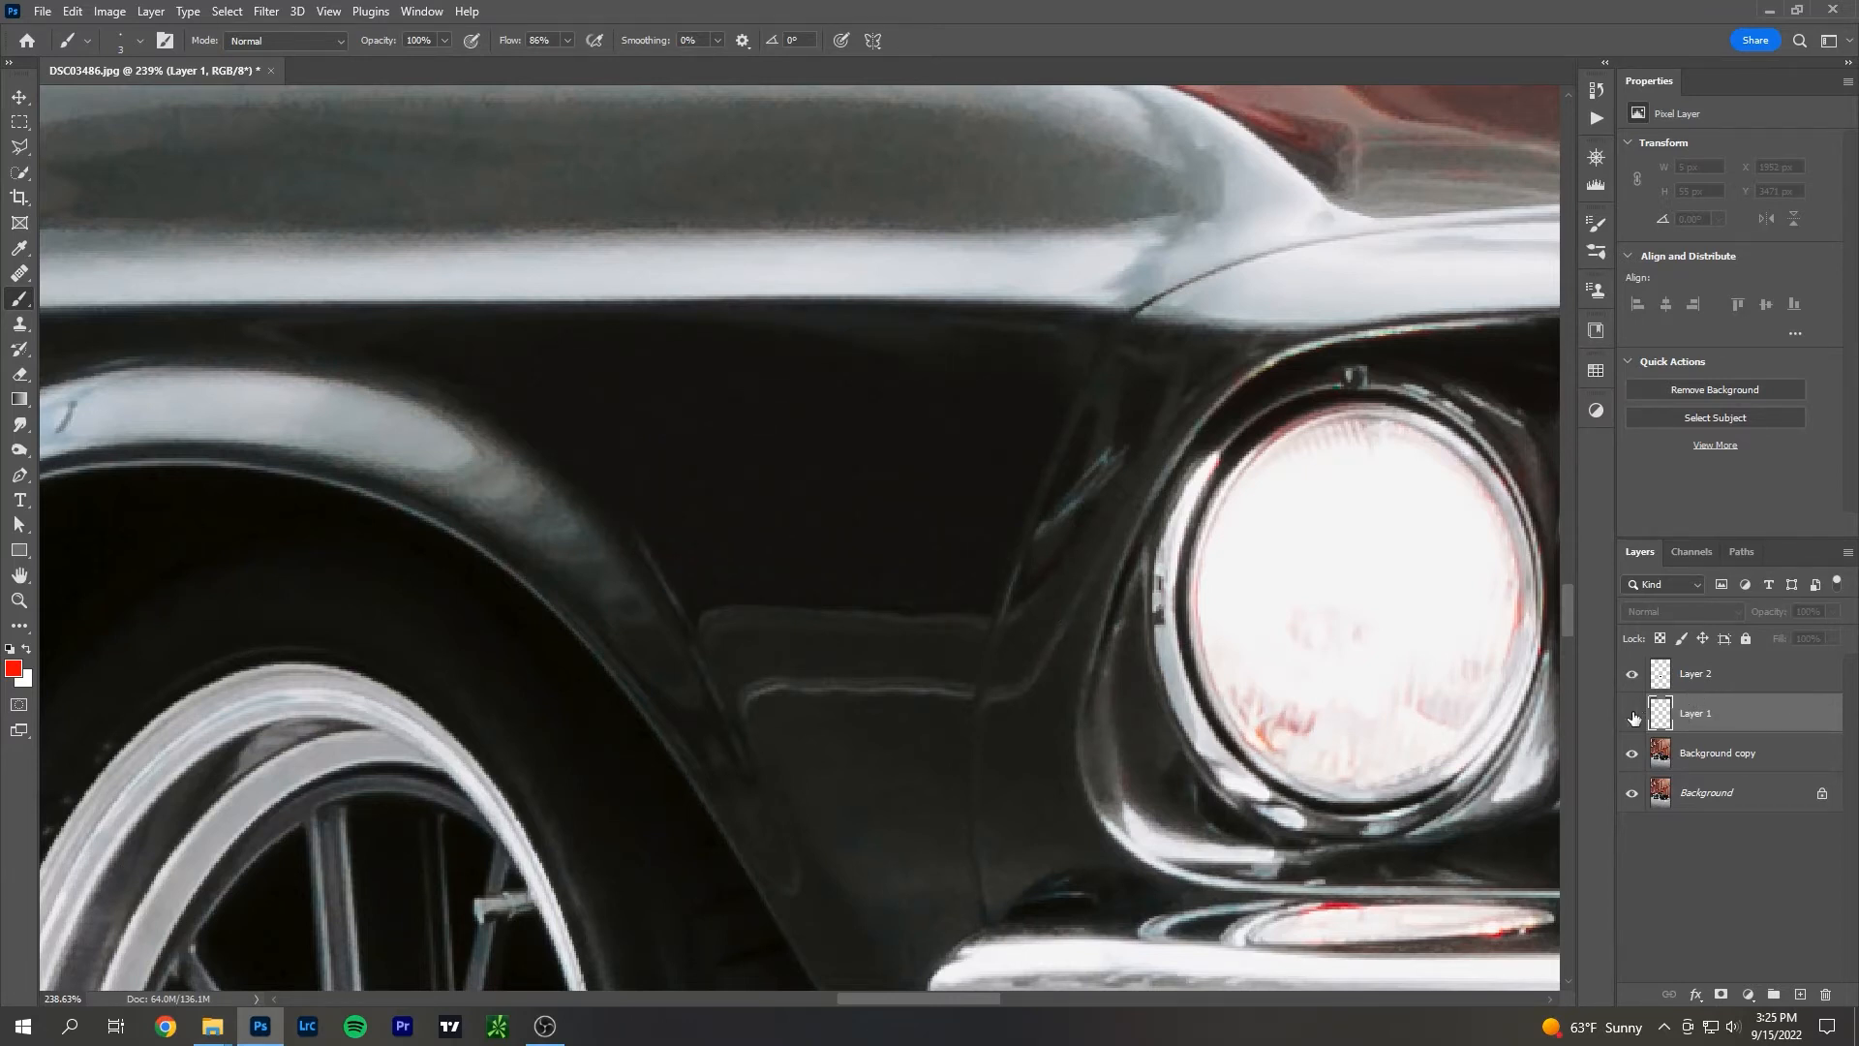
key("ctrl+0")
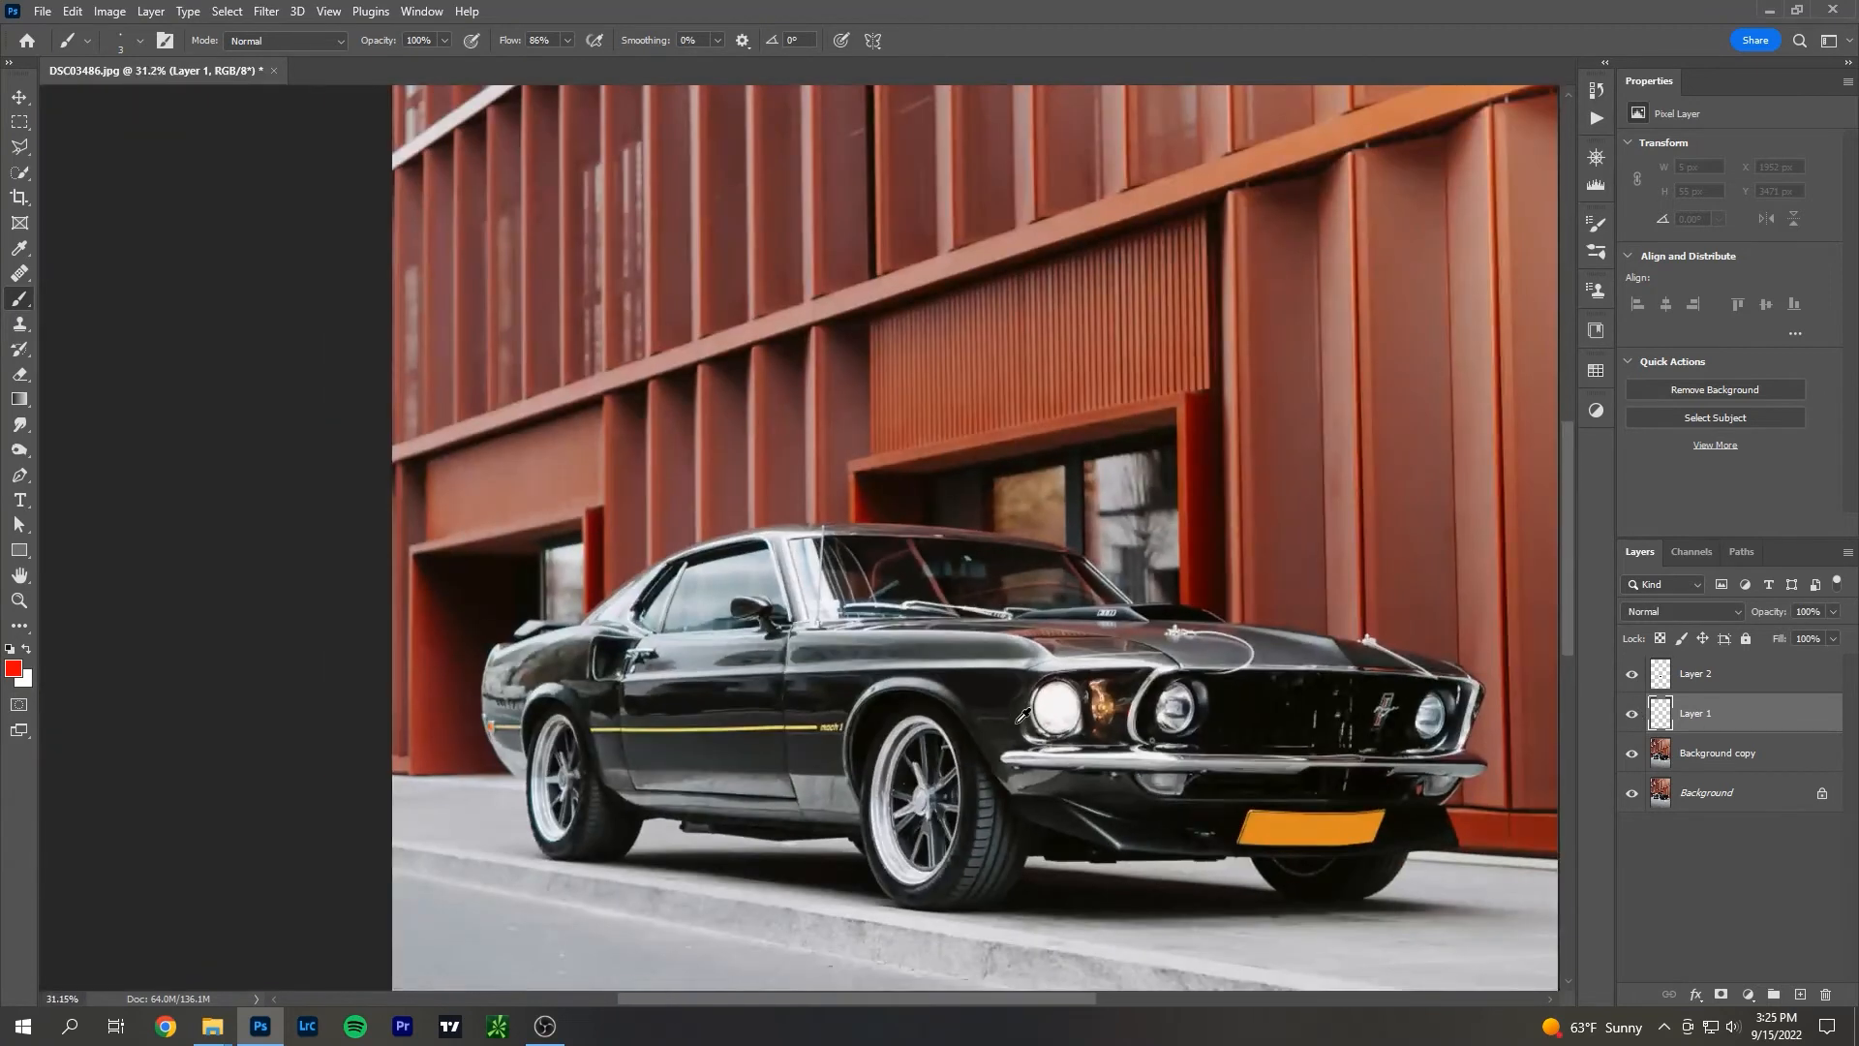
scroll(1025, 714, "up", 3)
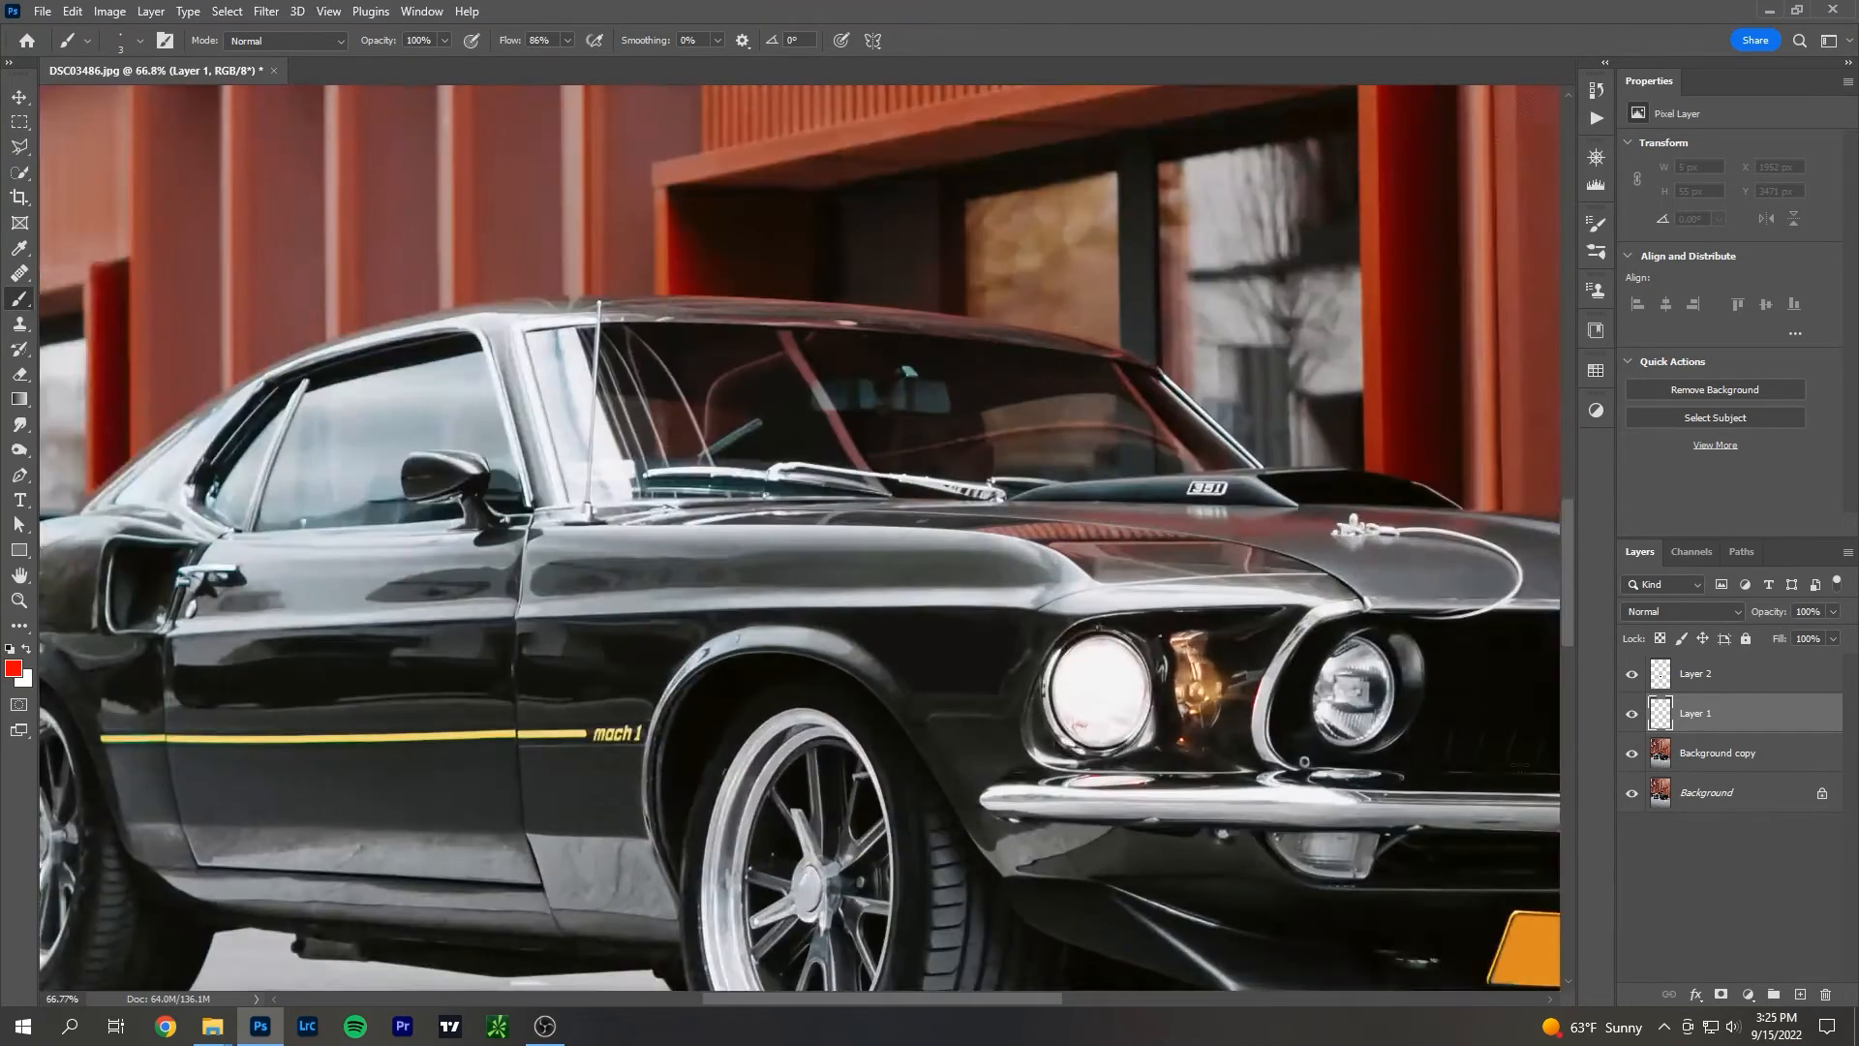
scroll(1019, 857, "down", 2)
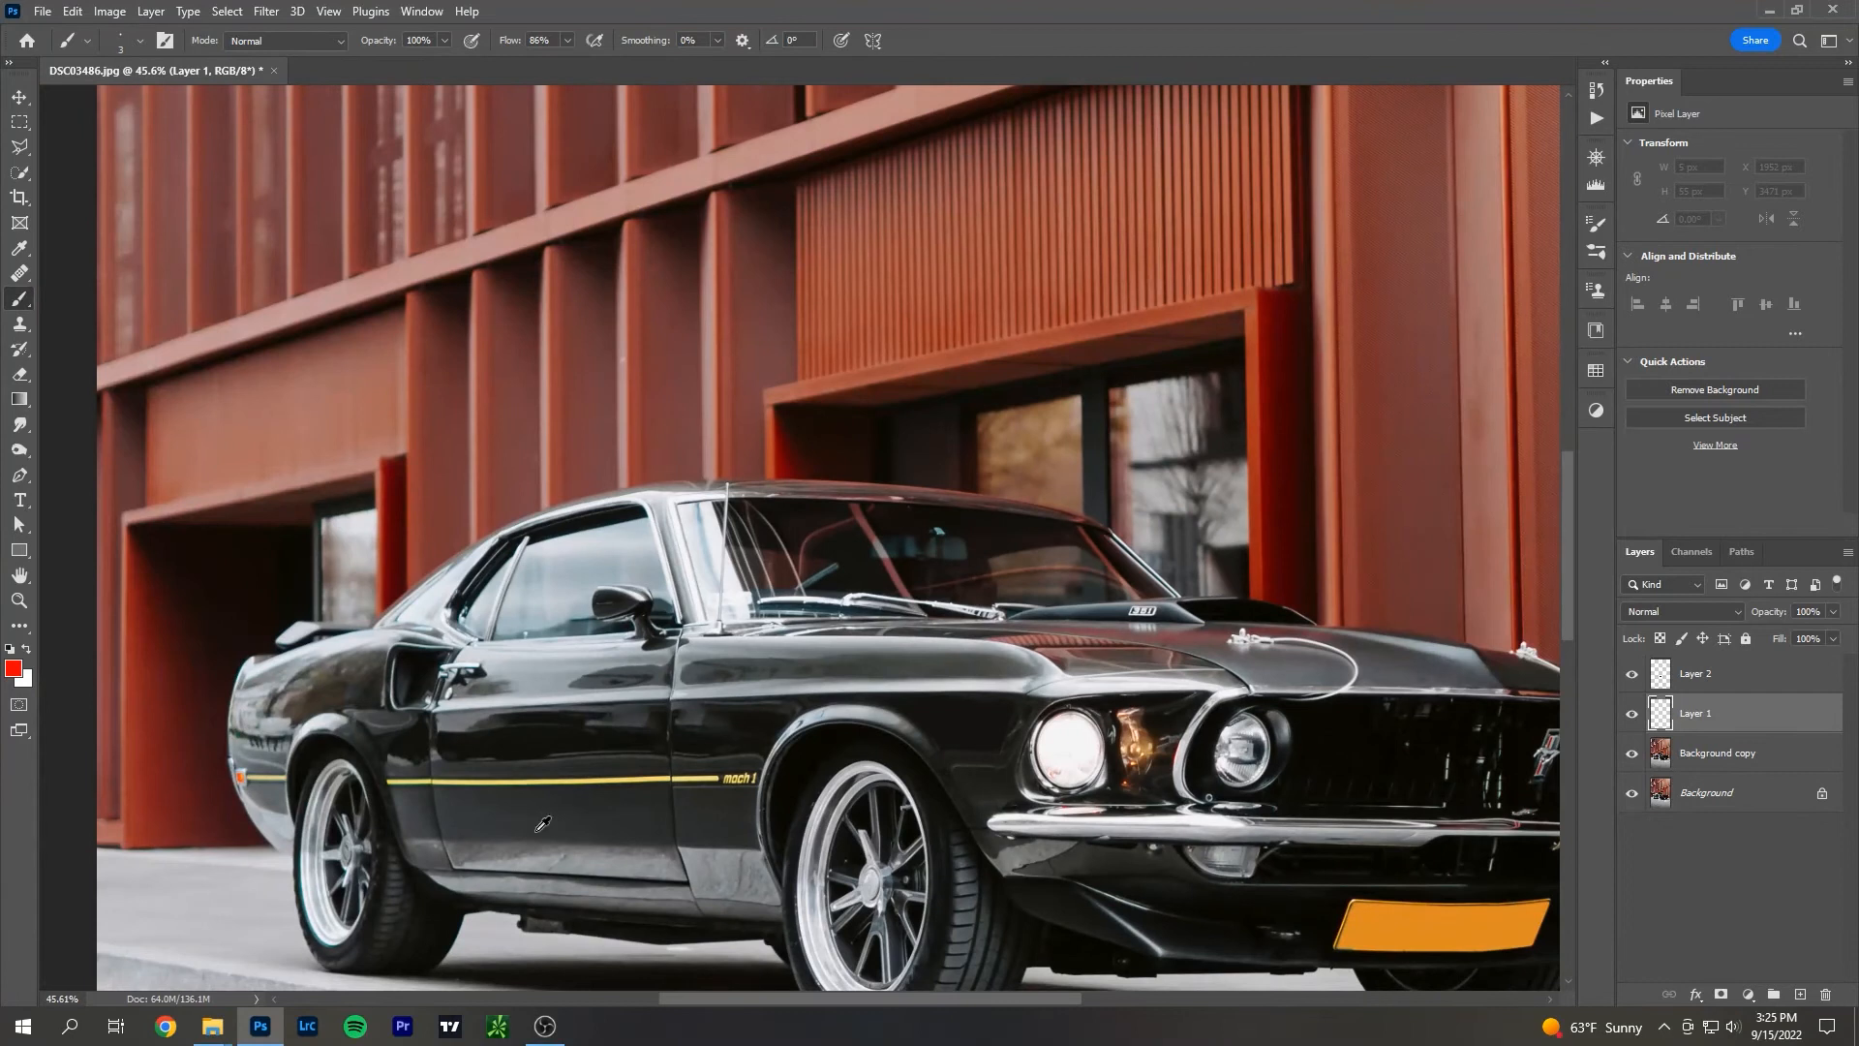
scroll(537, 830, "up", 7)
left_click_drag(415, 754, 658, 742)
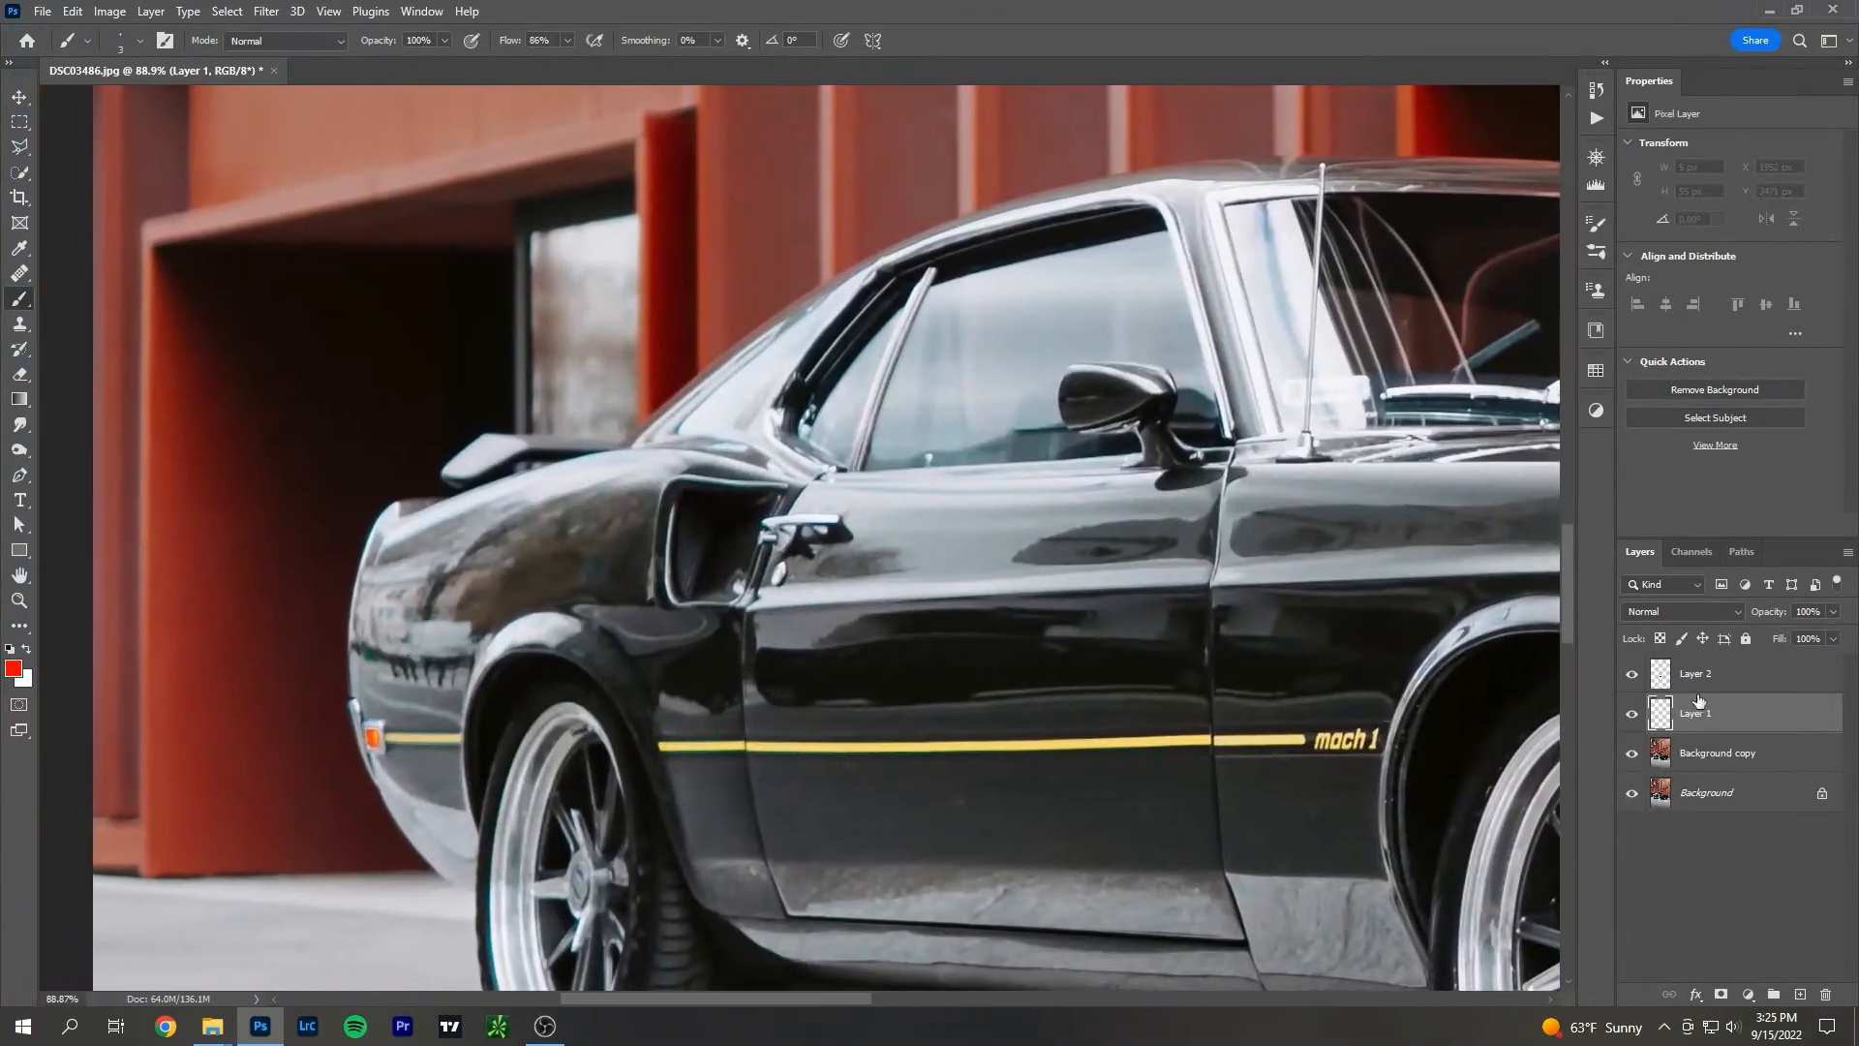
left_click_drag(1703, 677, 1826, 994)
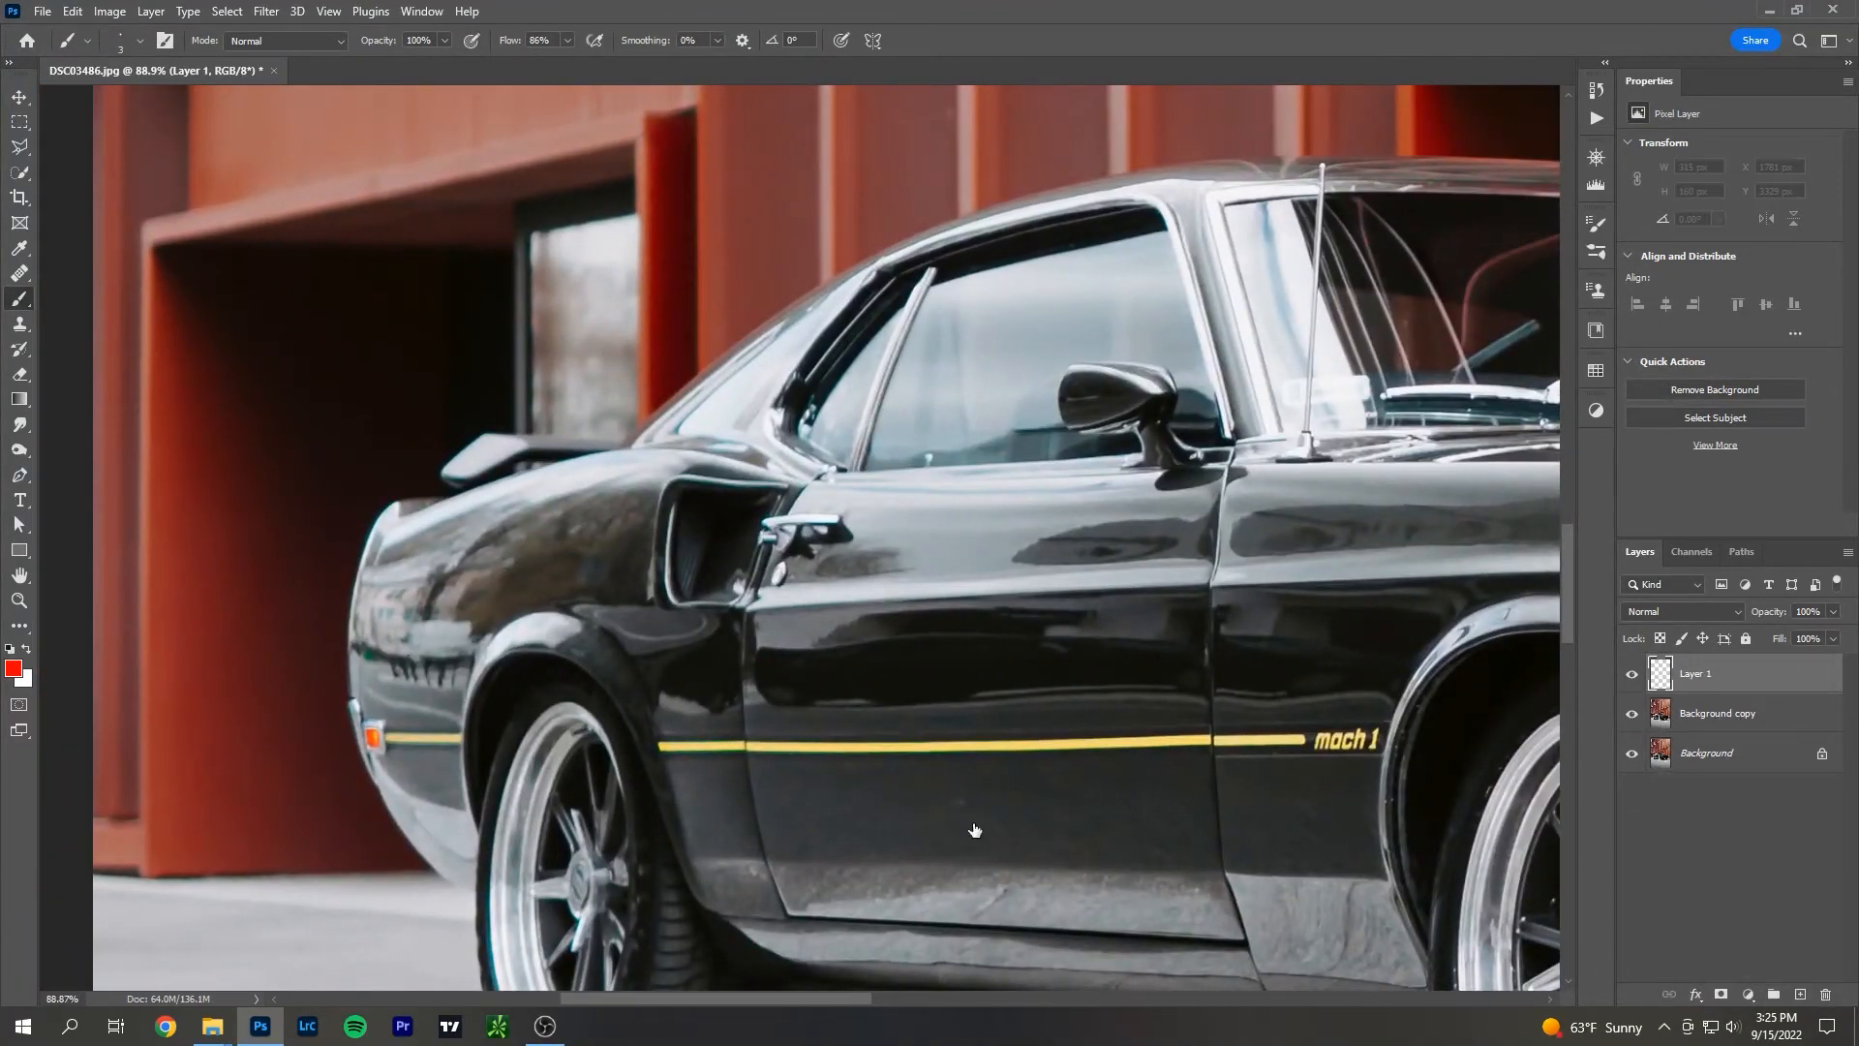
scroll(459, 612, "up", 3)
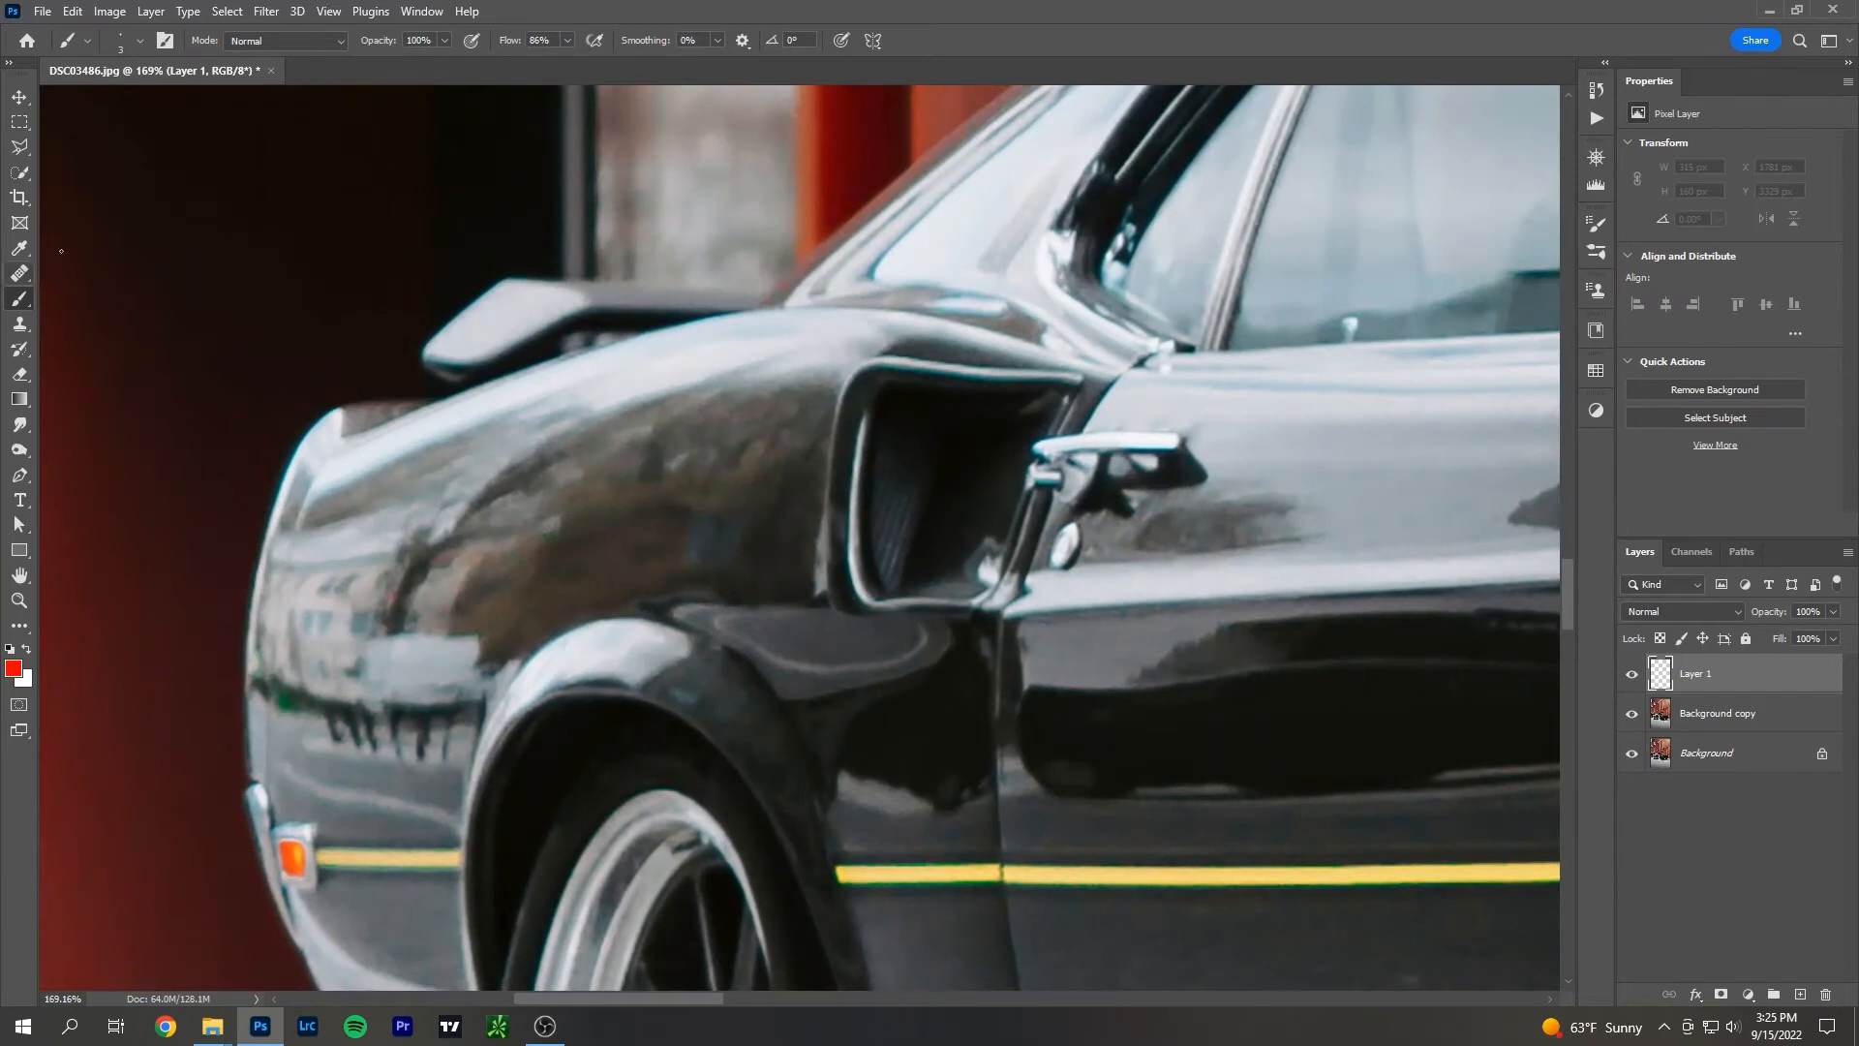
mouse_move(573, 417)
left_mouse_down()
mouse_move(359, 517)
mouse_move(301, 654)
mouse_move(306, 769)
mouse_move(393, 843)
mouse_move(565, 689)
mouse_move(778, 613)
mouse_move(880, 658)
left_mouse_up()
mouse_move(920, 594)
left_mouse_down()
mouse_move(931, 373)
mouse_move(531, 428)
left_mouse_up()
key("ctrl+z")
Trace a pen path up the car's tail edge and along the rear quarter panel's upper contour to above the side scoop.
key("p")
left_click(250, 774)
left_click_drag(289, 482, 343, 342)
left_click(288, 482, "alt")
left_click(351, 446)
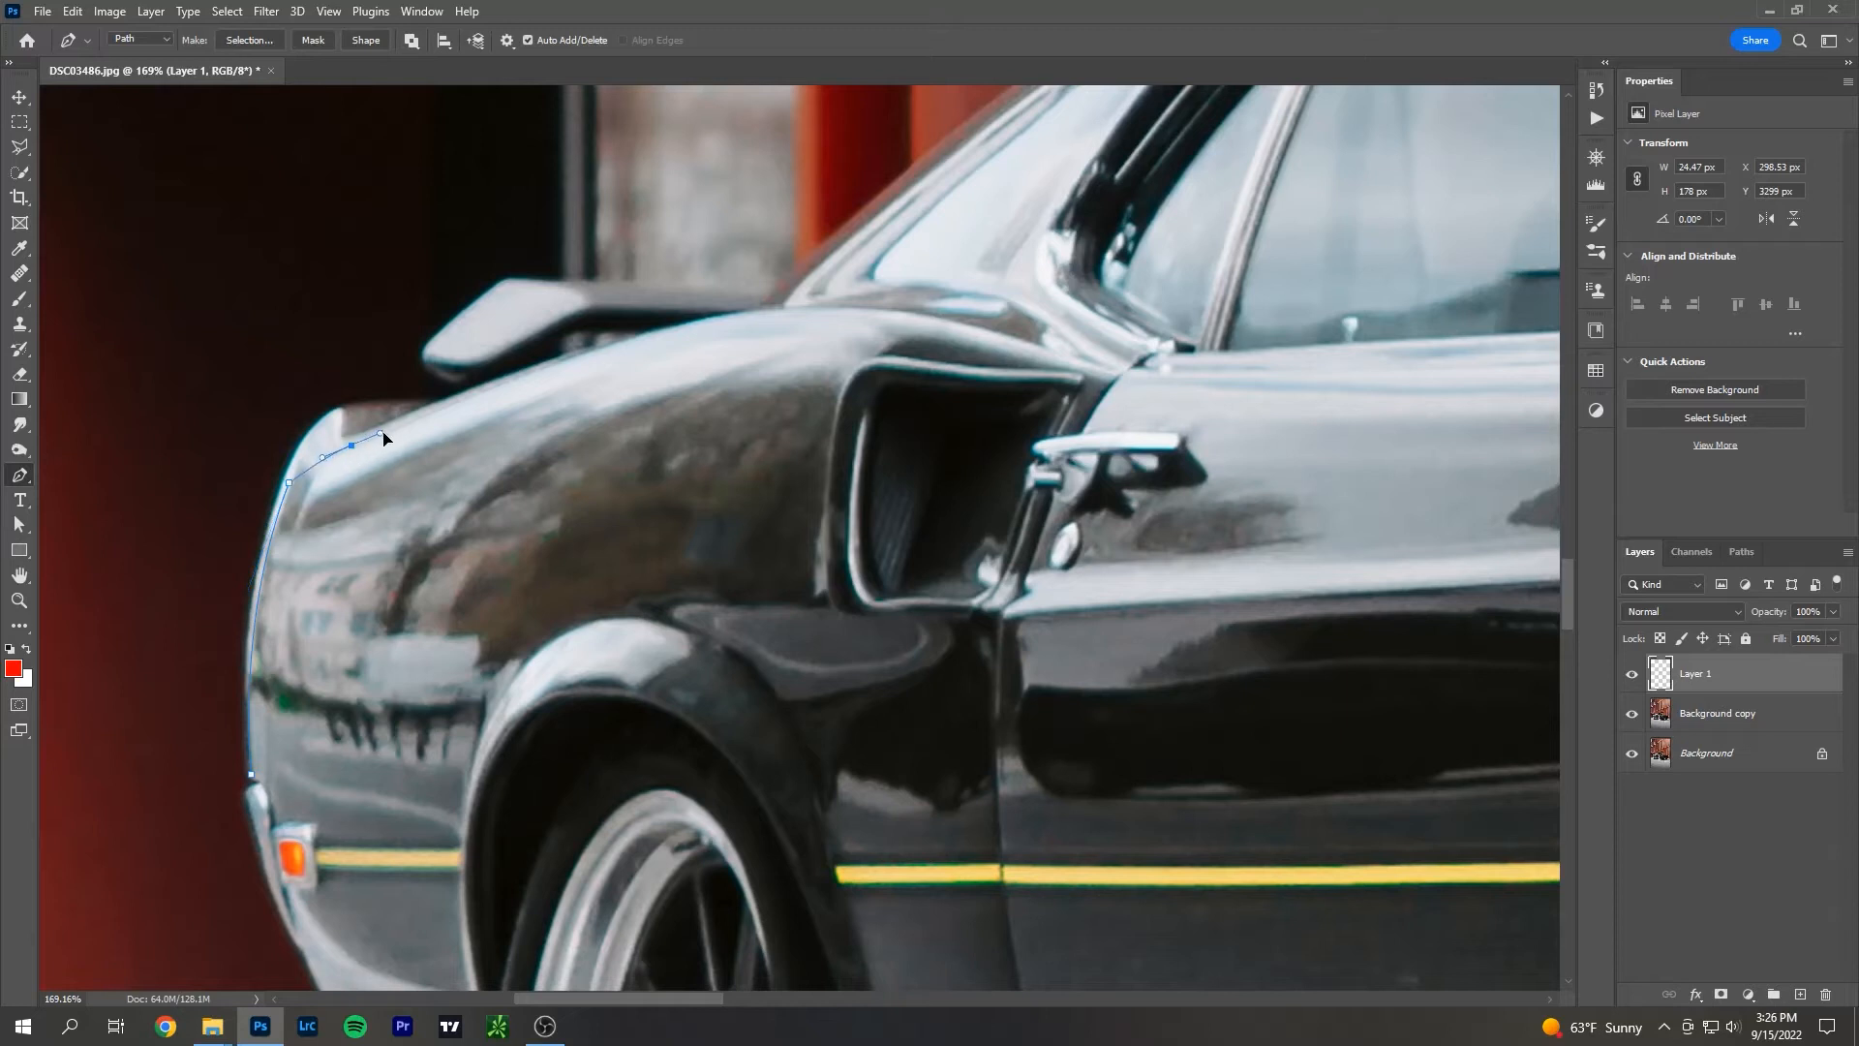
left_click_drag(763, 313, 822, 364)
left_click(763, 312, "alt")
left_click(925, 318, "alt")
left_click(887, 344, "alt")
Continue the path down the rear edge of the side scoop to its lower corner.
left_click(873, 355)
left_click_drag(835, 407, 828, 448)
left_click(836, 407, "alt")
left_click(817, 572)
key("ctrl+z")
left_click(822, 505)
left_click(826, 605)
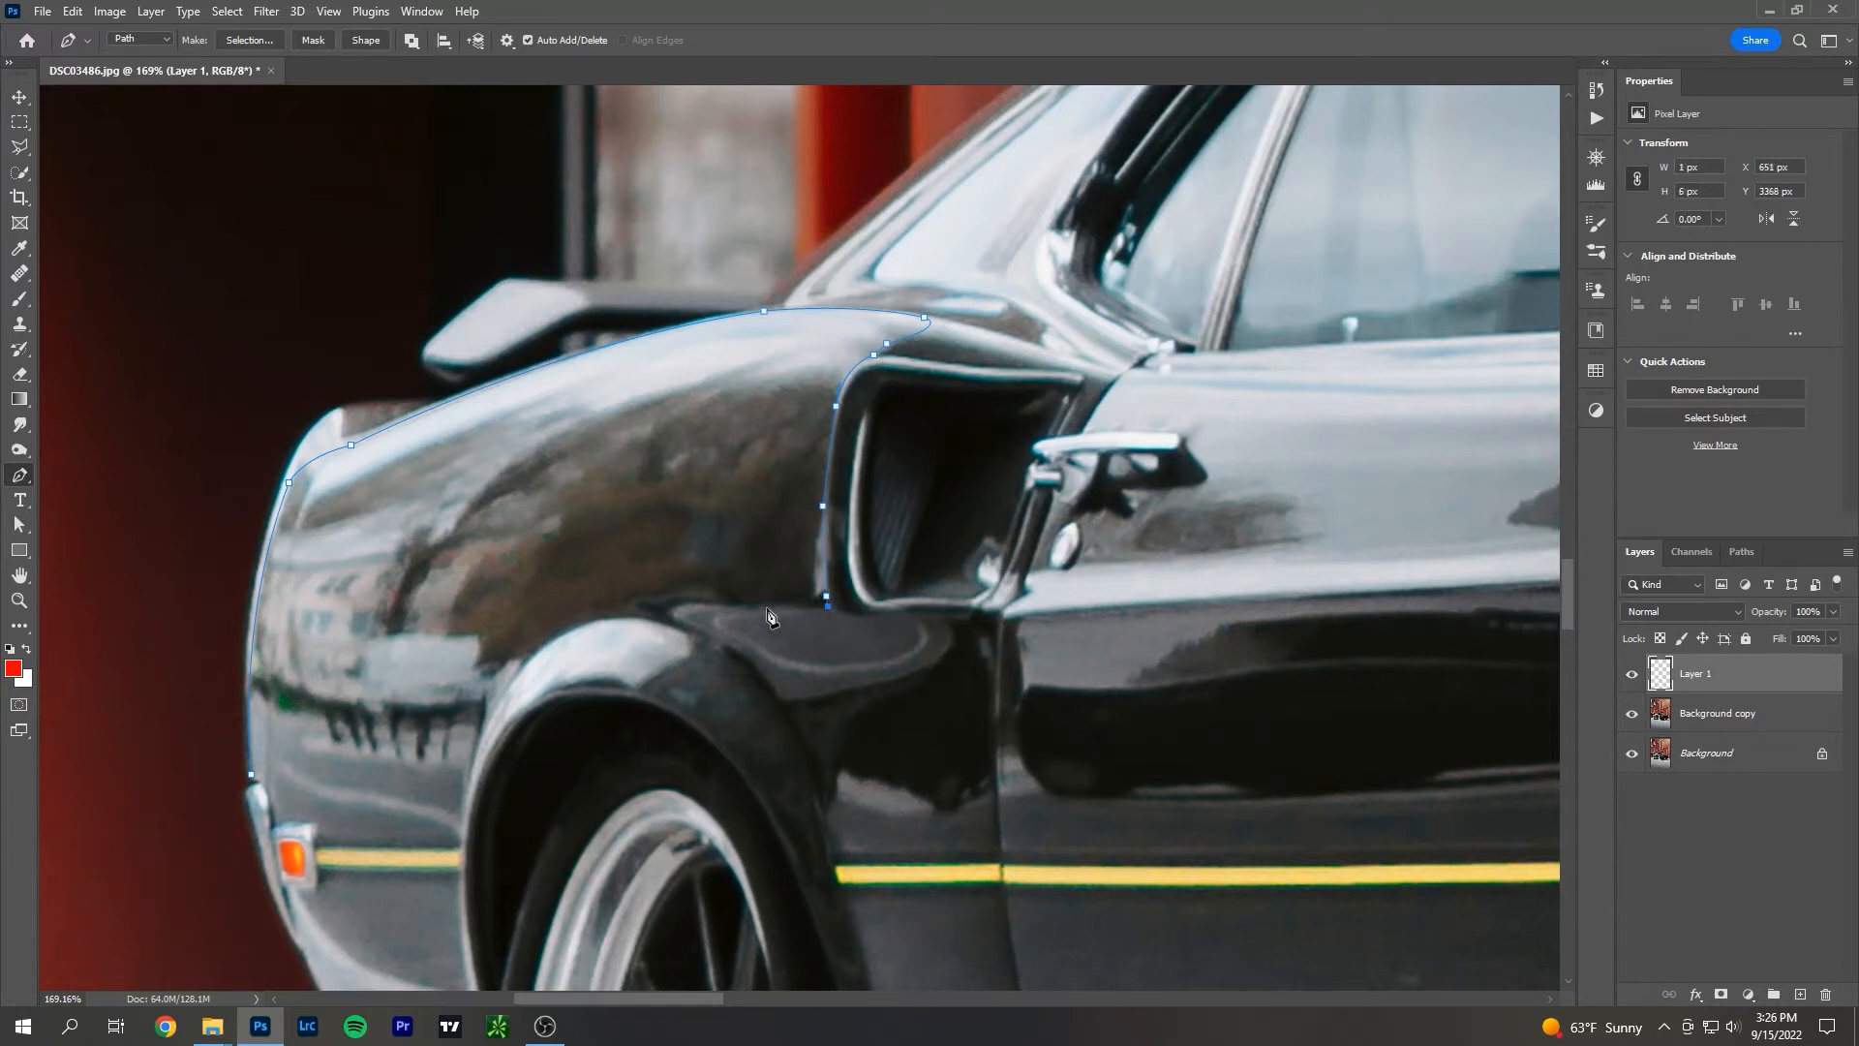
Complete the path around the rear wheel arch, above the yellow stripe and side marker, and close it at the tail.
left_click_drag(691, 655, 691, 655)
left_click(667, 621, "alt")
left_click_drag(511, 673, 452, 767)
scroll(466, 736, "down", 3)
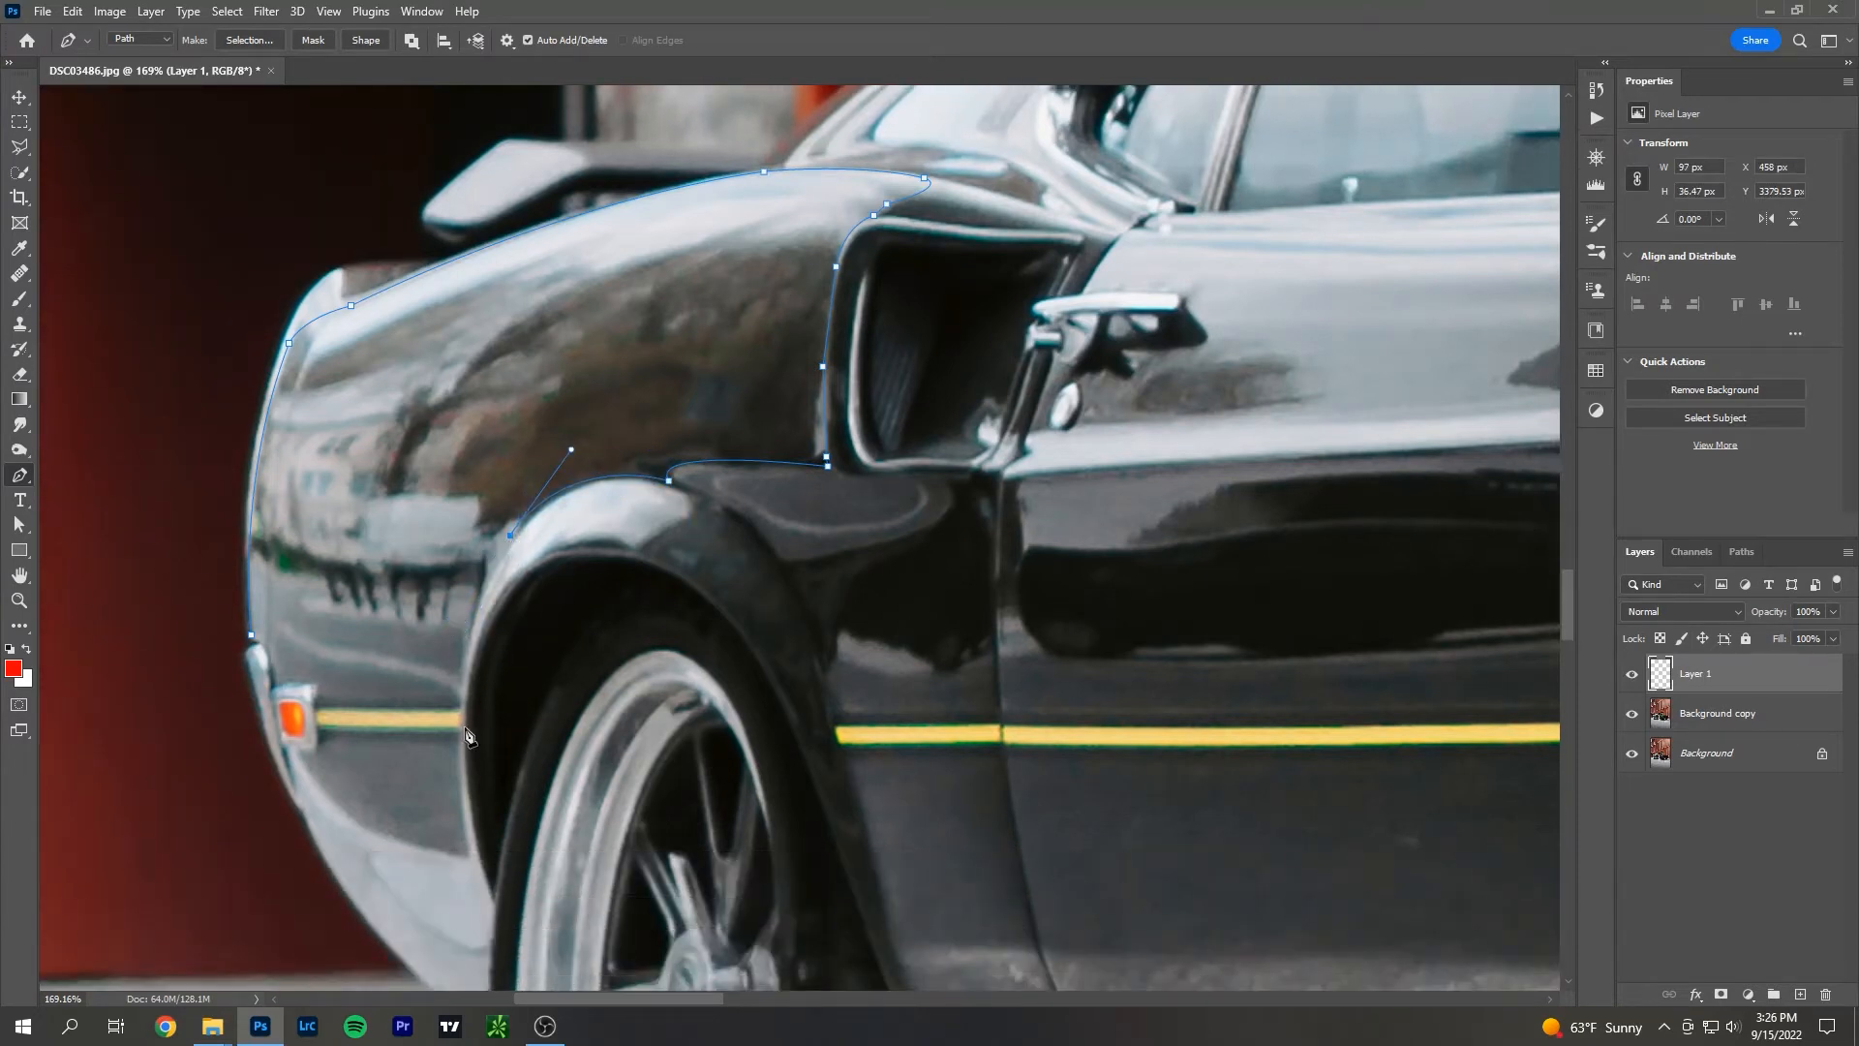
left_click_drag(461, 714, 449, 822)
left_click(461, 714, "alt")
left_click(317, 706)
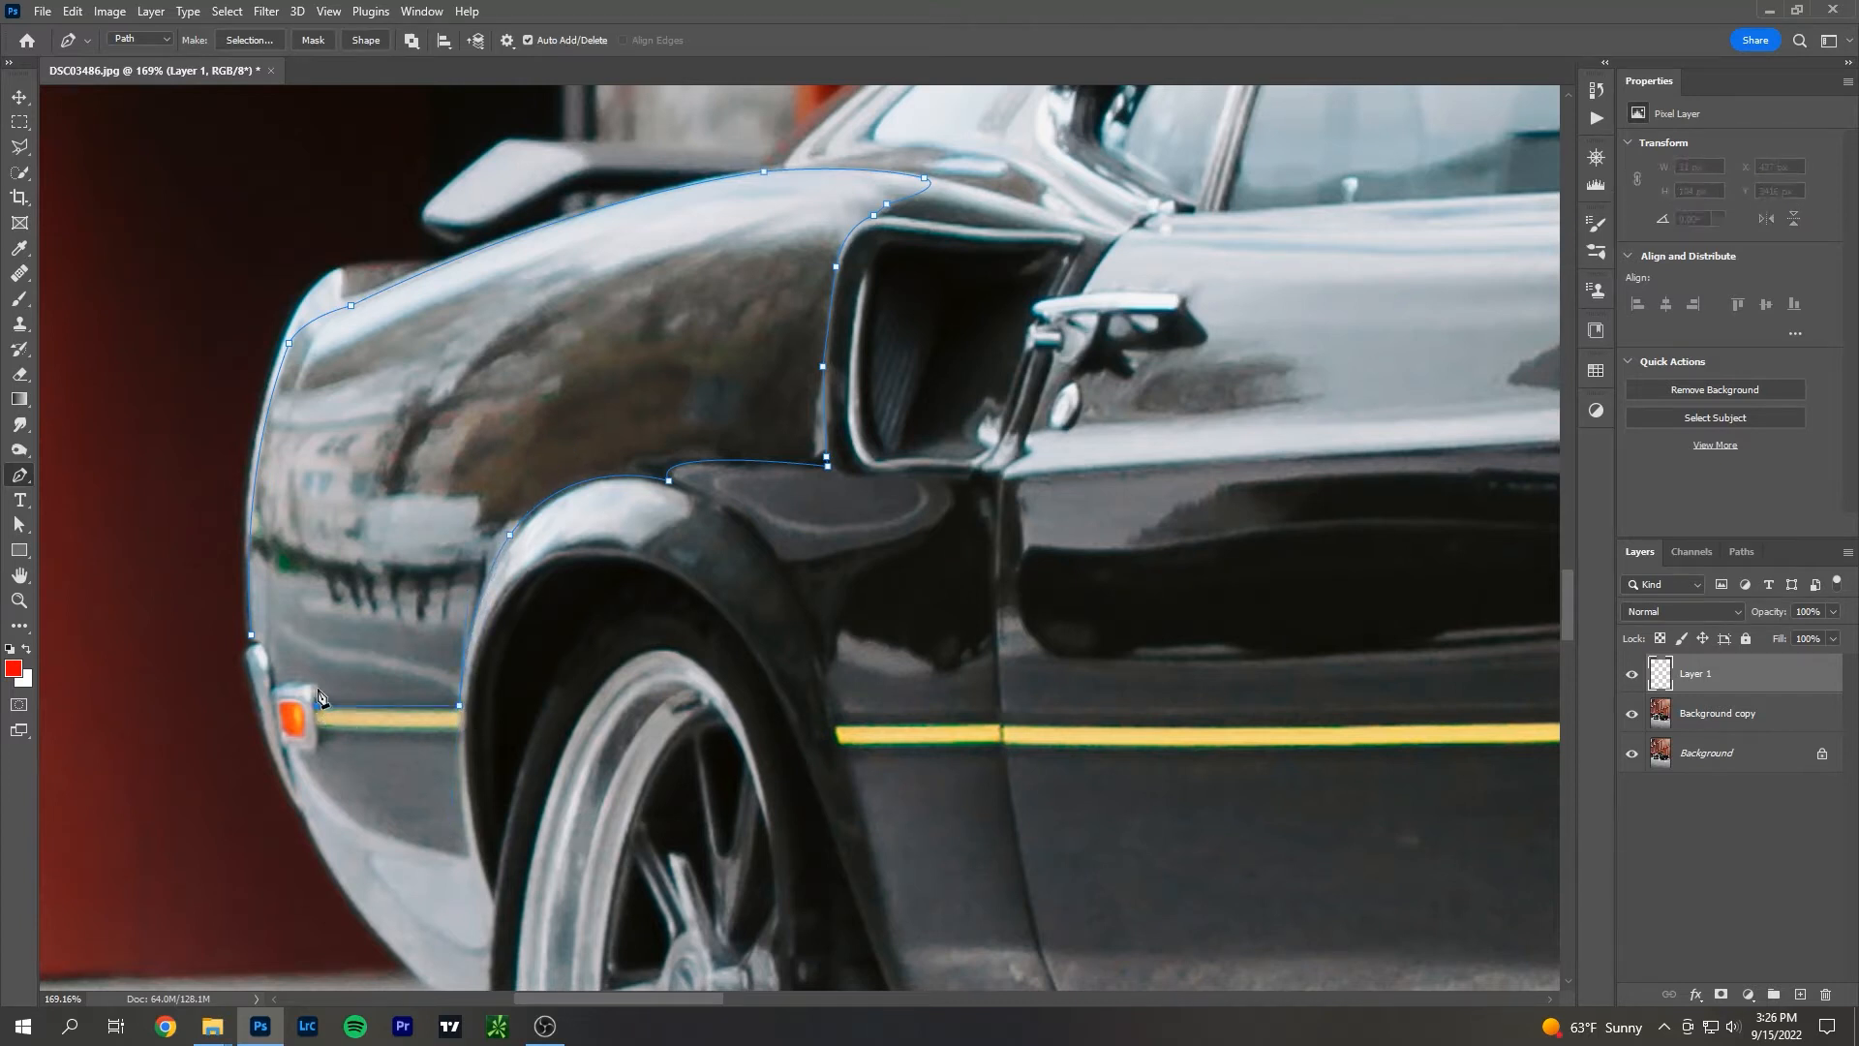
left_click(276, 686)
left_click(251, 637)
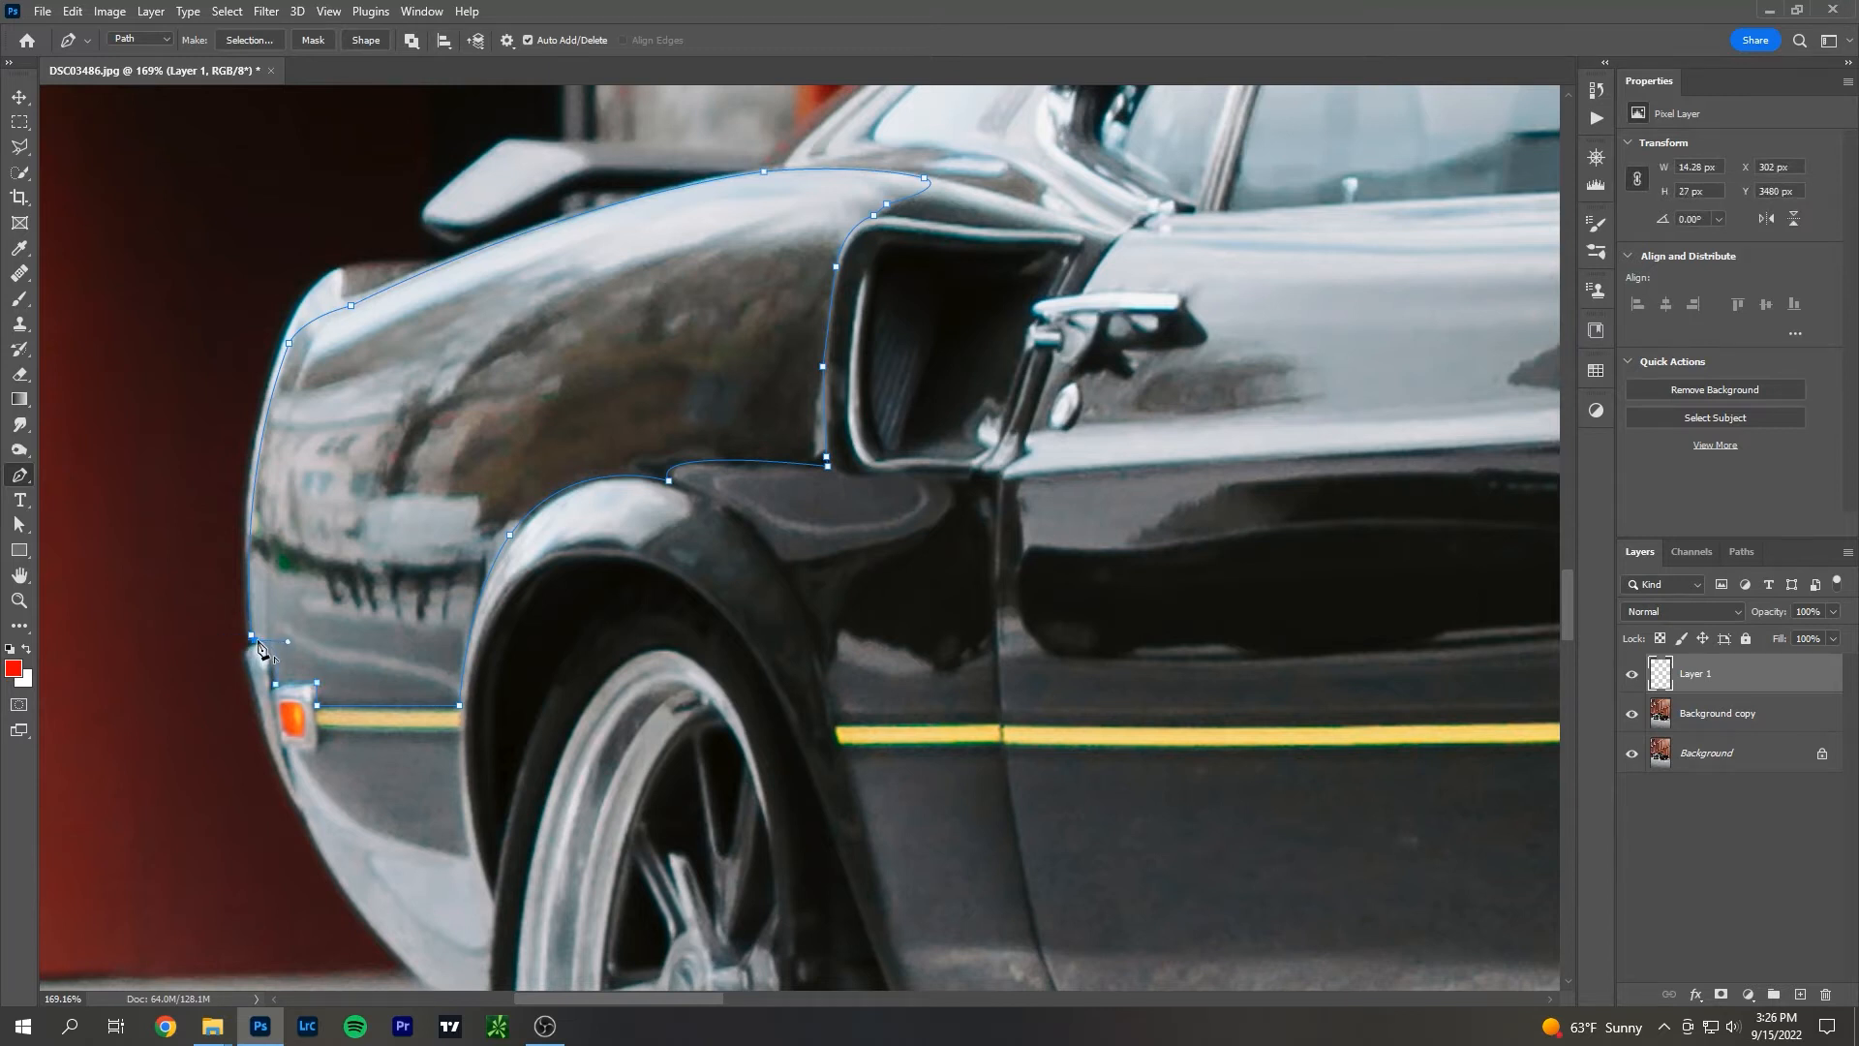
Convert the quarter panel path into a new selection with a 4-pixel feather radius.
left_click(253, 40)
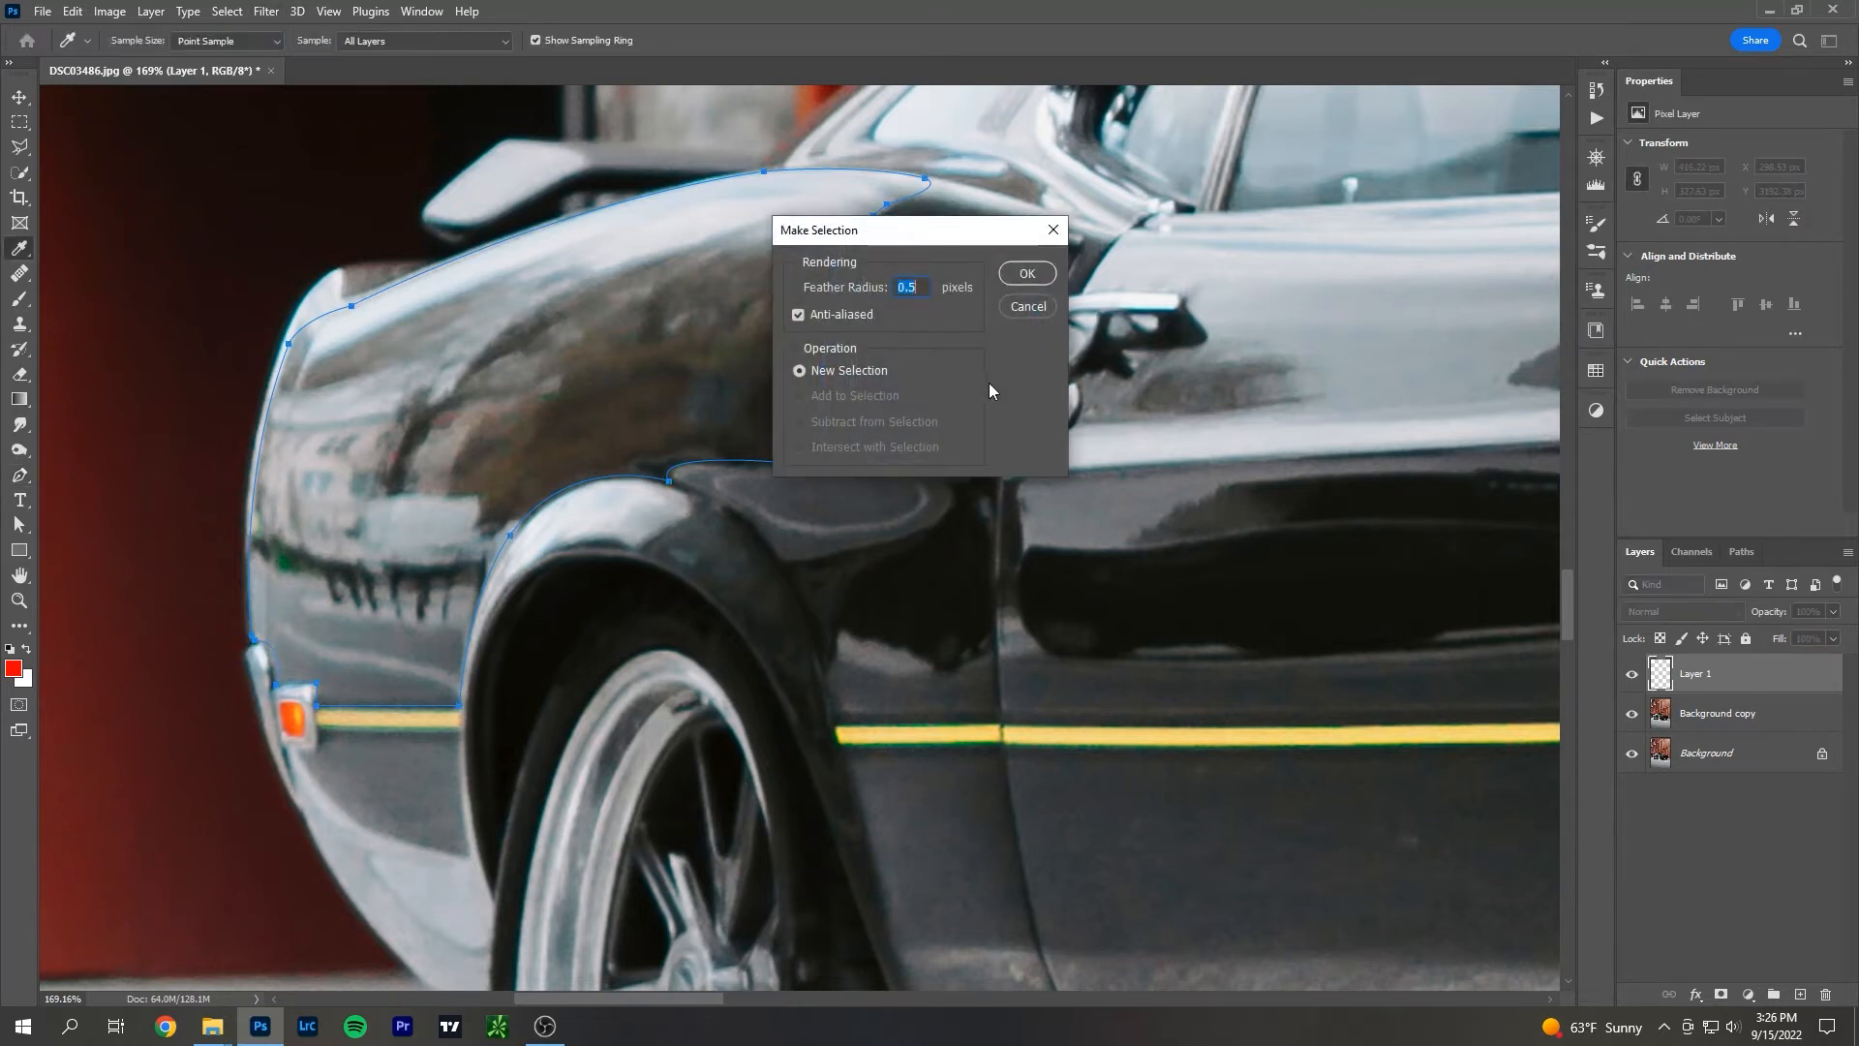
type("4")
key("Return")
Darken the selected quarter panel's reflections with a black 175-pixel brush at 25% opacity, and clear the selection.
key("b")
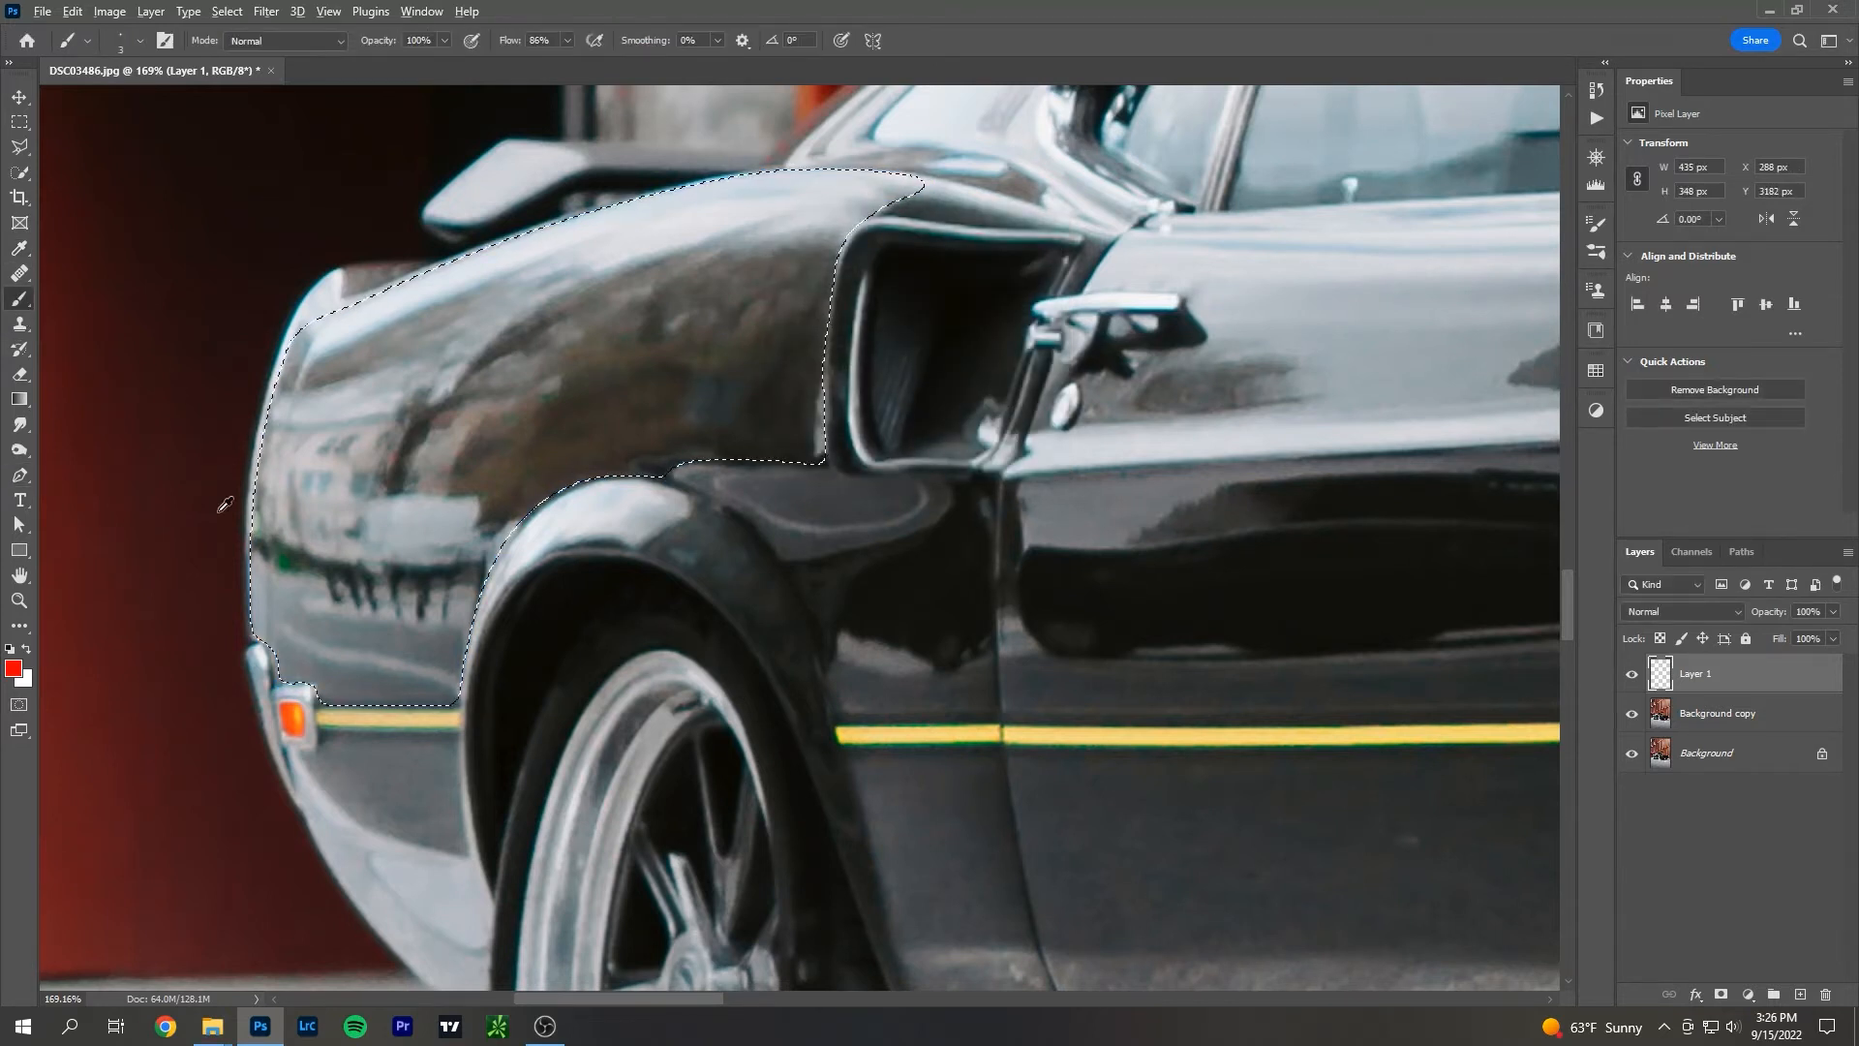
scroll(330, 572, "down", 3)
key("d")
key("bracketright")
key("bracketright")
key("bracketright")
key("bracketright")
key("bracketright")
key("bracketright")
key("bracketright")
key("bracketright")
mouse_move(383, 47)
left_mouse_down()
mouse_move(305, 61)
mouse_move(373, 55)
left_mouse_up()
key("bracketright")
key("bracketright")
key("bracketright")
key("bracketright")
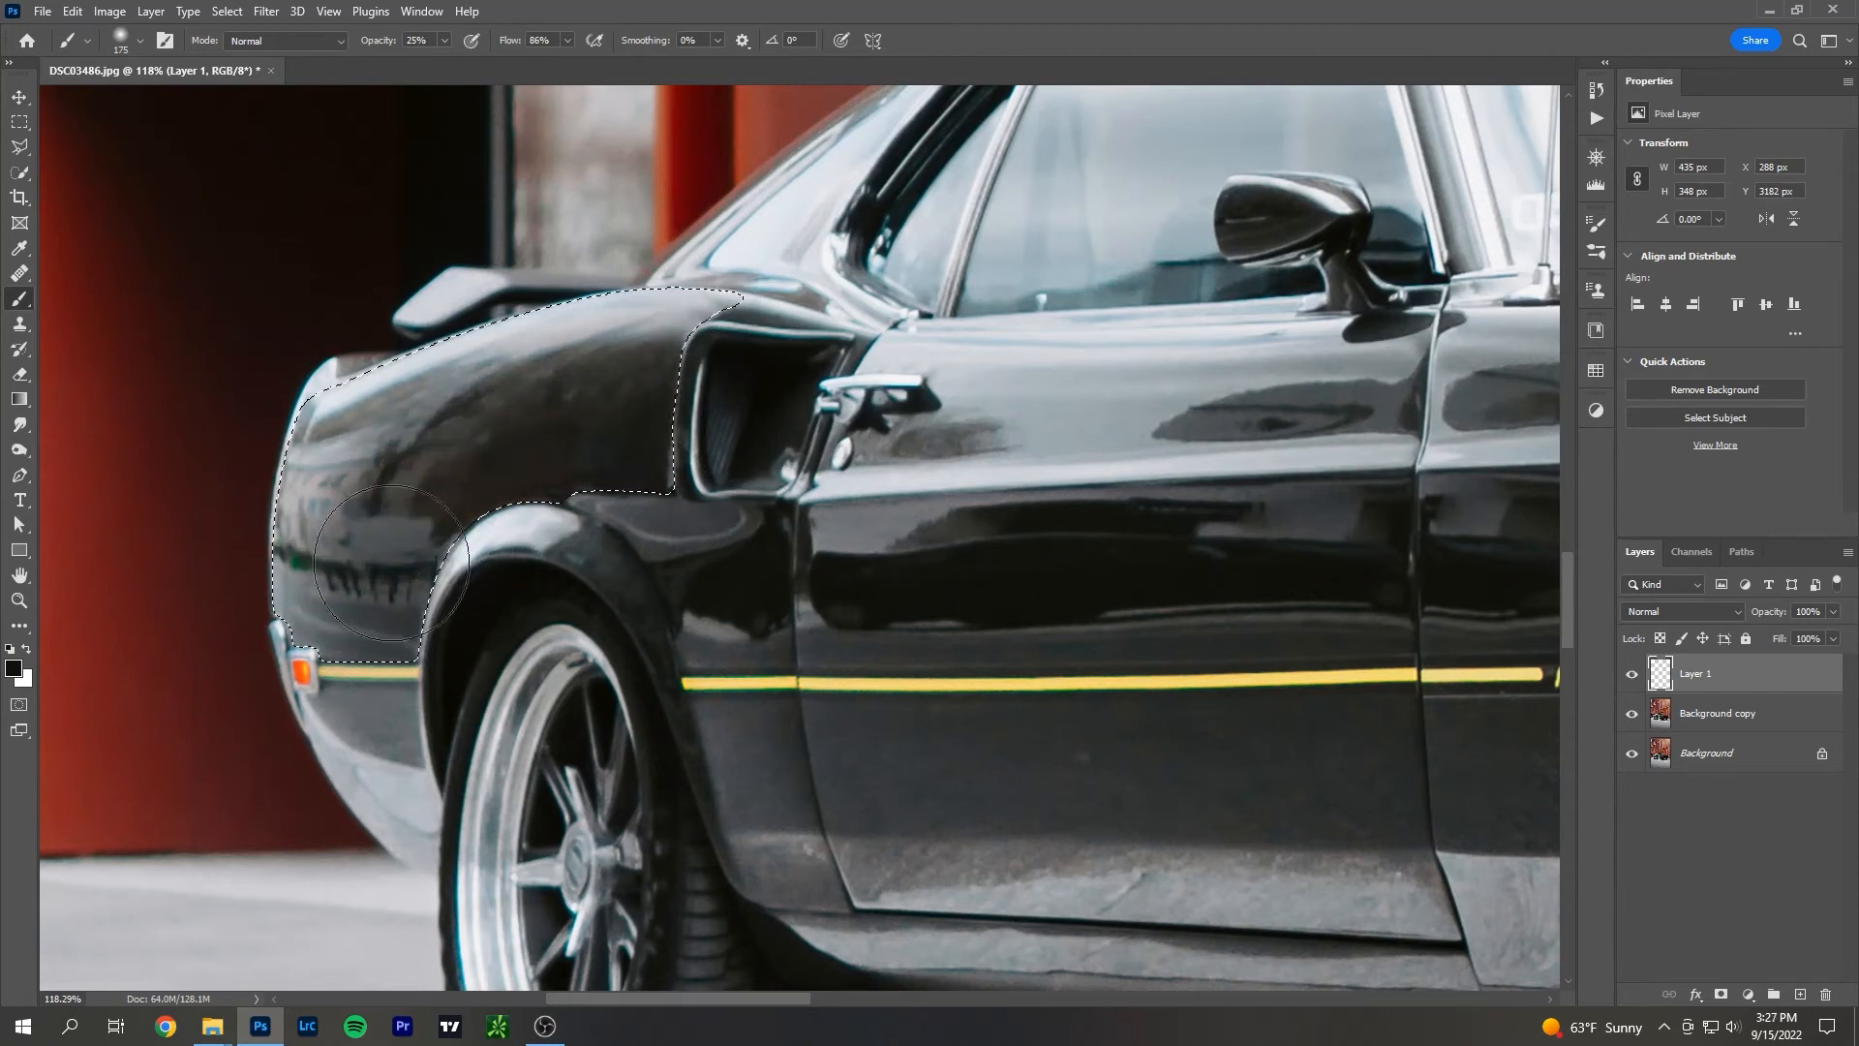
left_click_drag(471, 480, 569, 425)
mouse_move(387, 579)
left_mouse_down()
mouse_move(563, 417)
mouse_move(485, 450)
mouse_move(460, 515)
mouse_move(574, 426)
left_mouse_up()
key("ctrl+d")
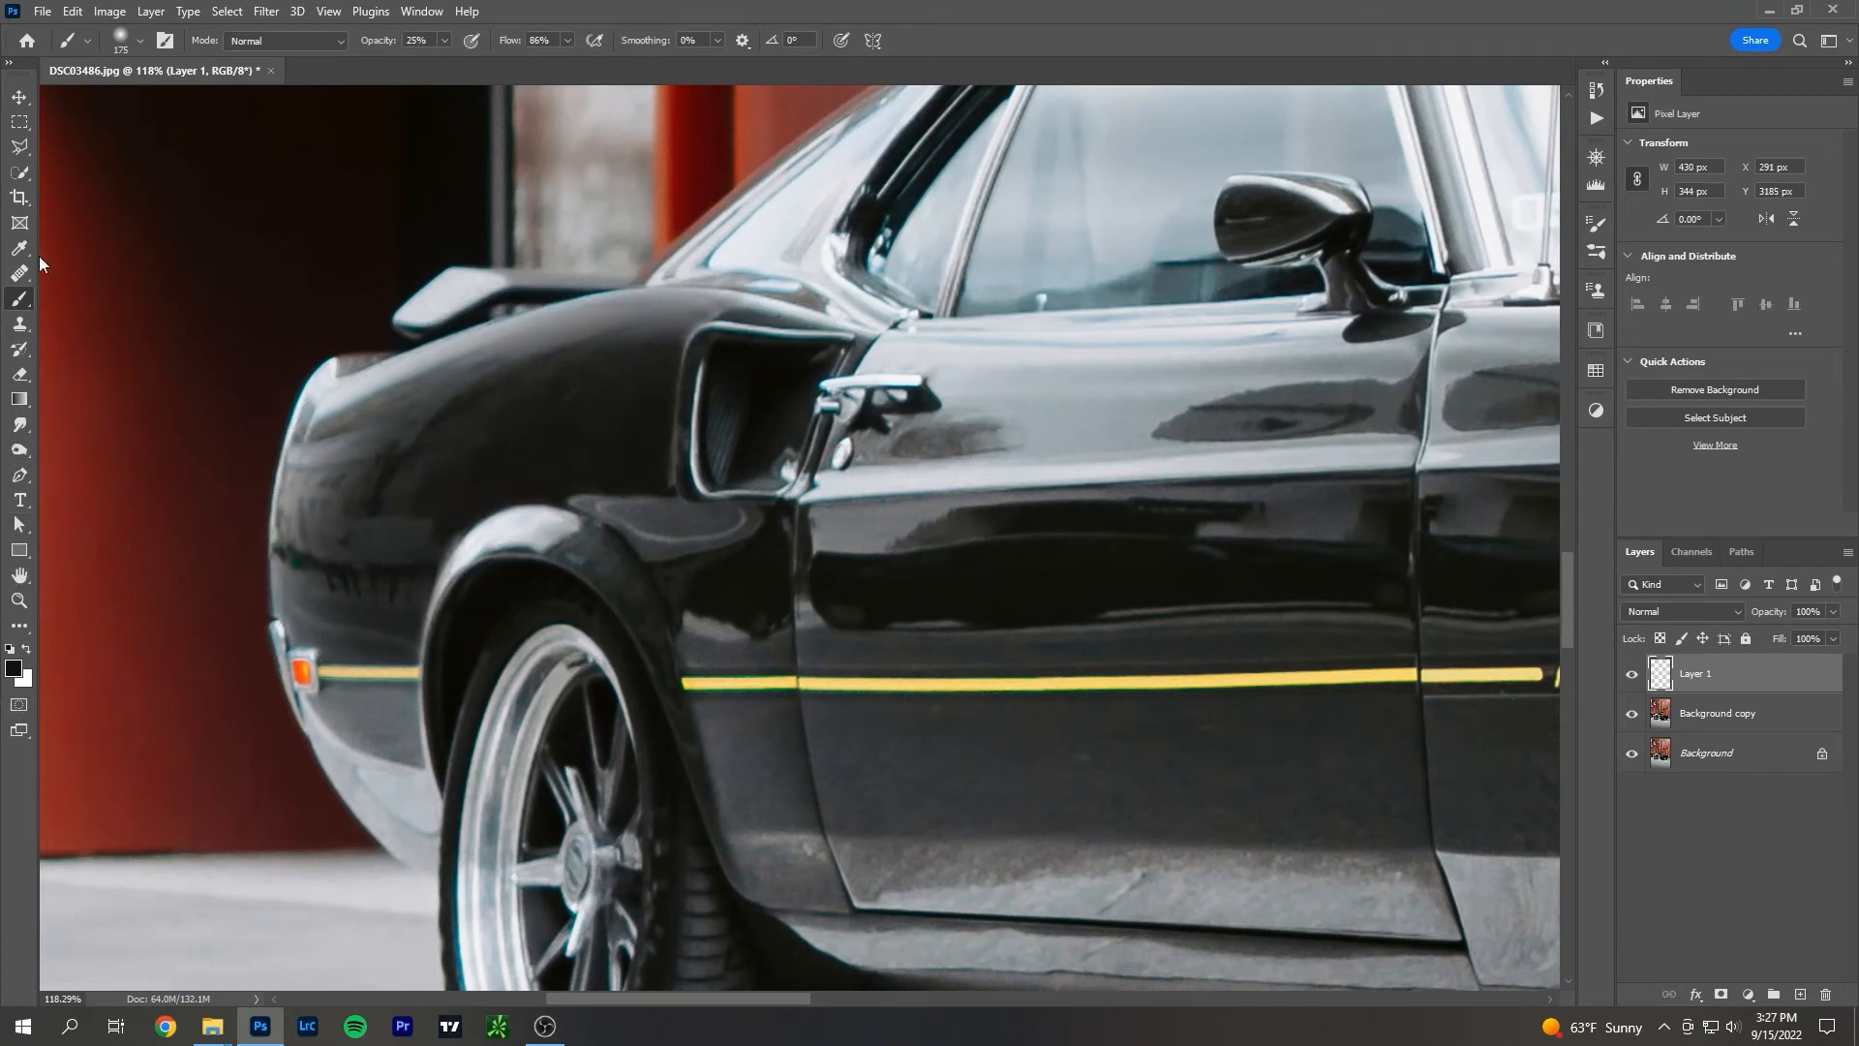
left_click(21, 376)
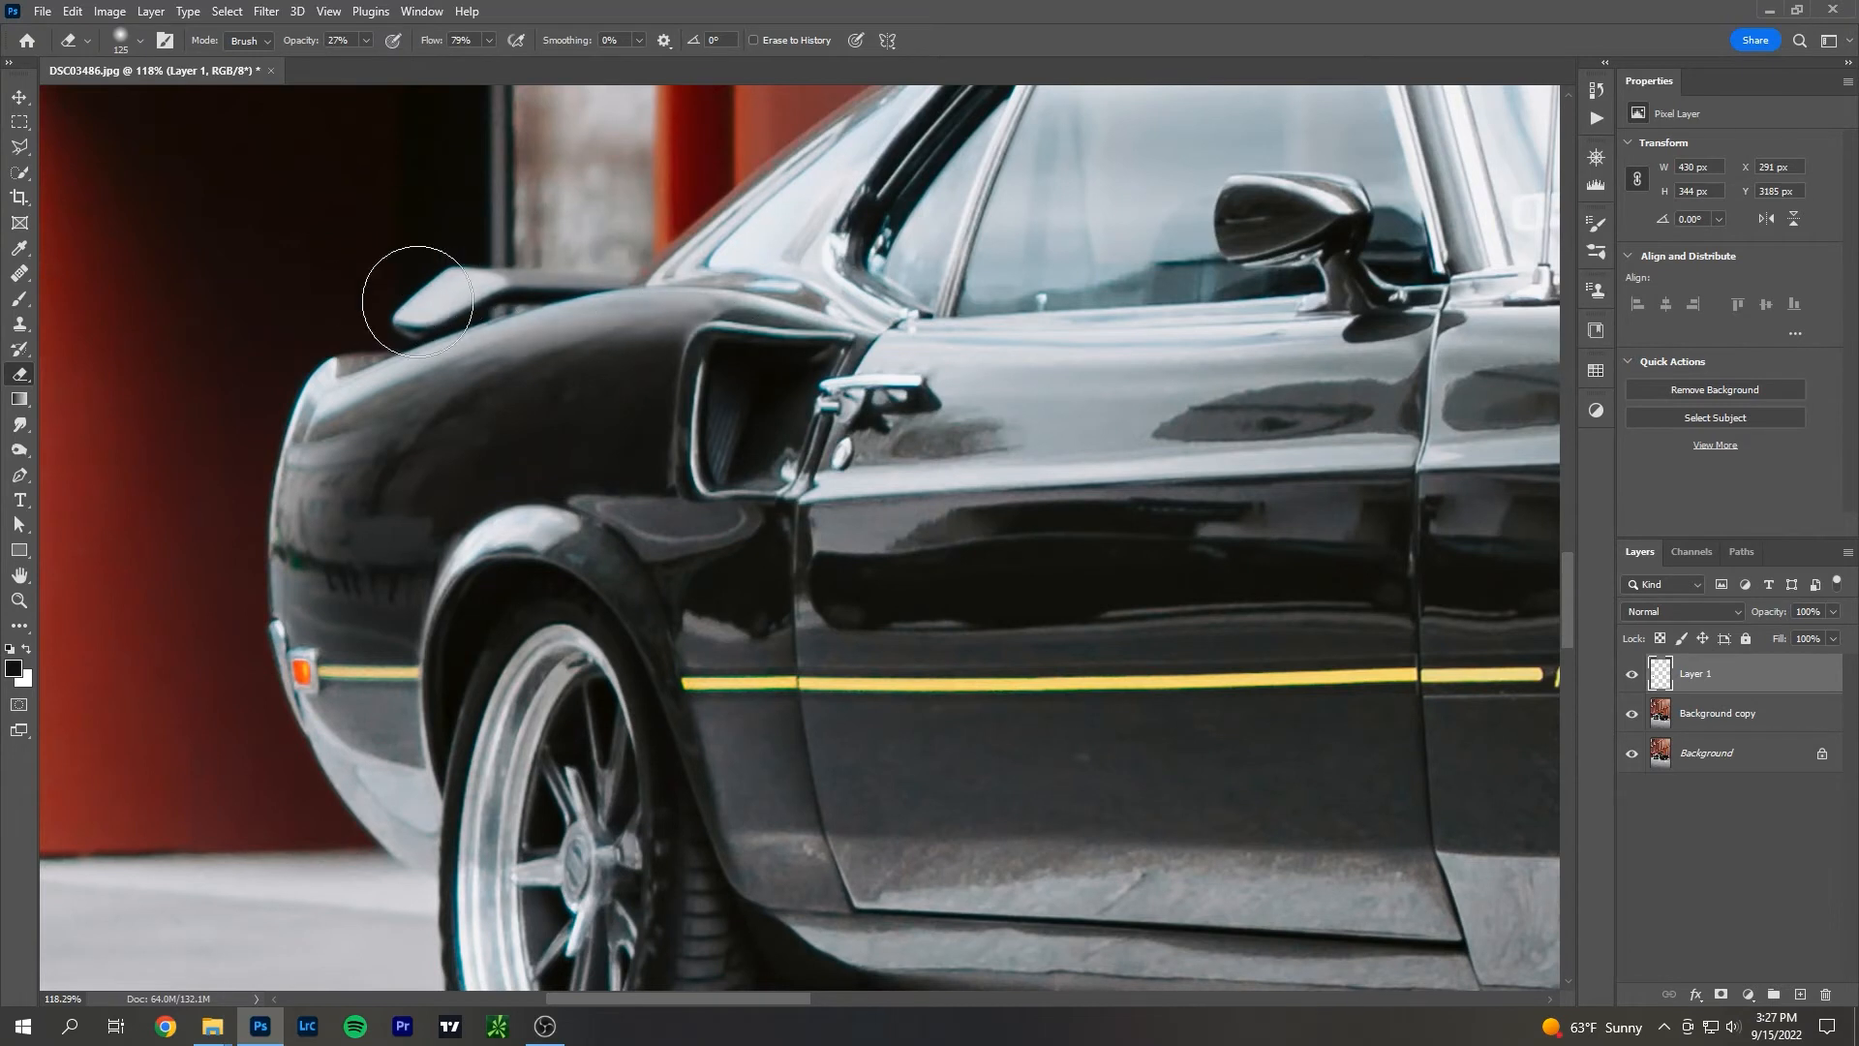
scroll(793, 299, "down", 8)
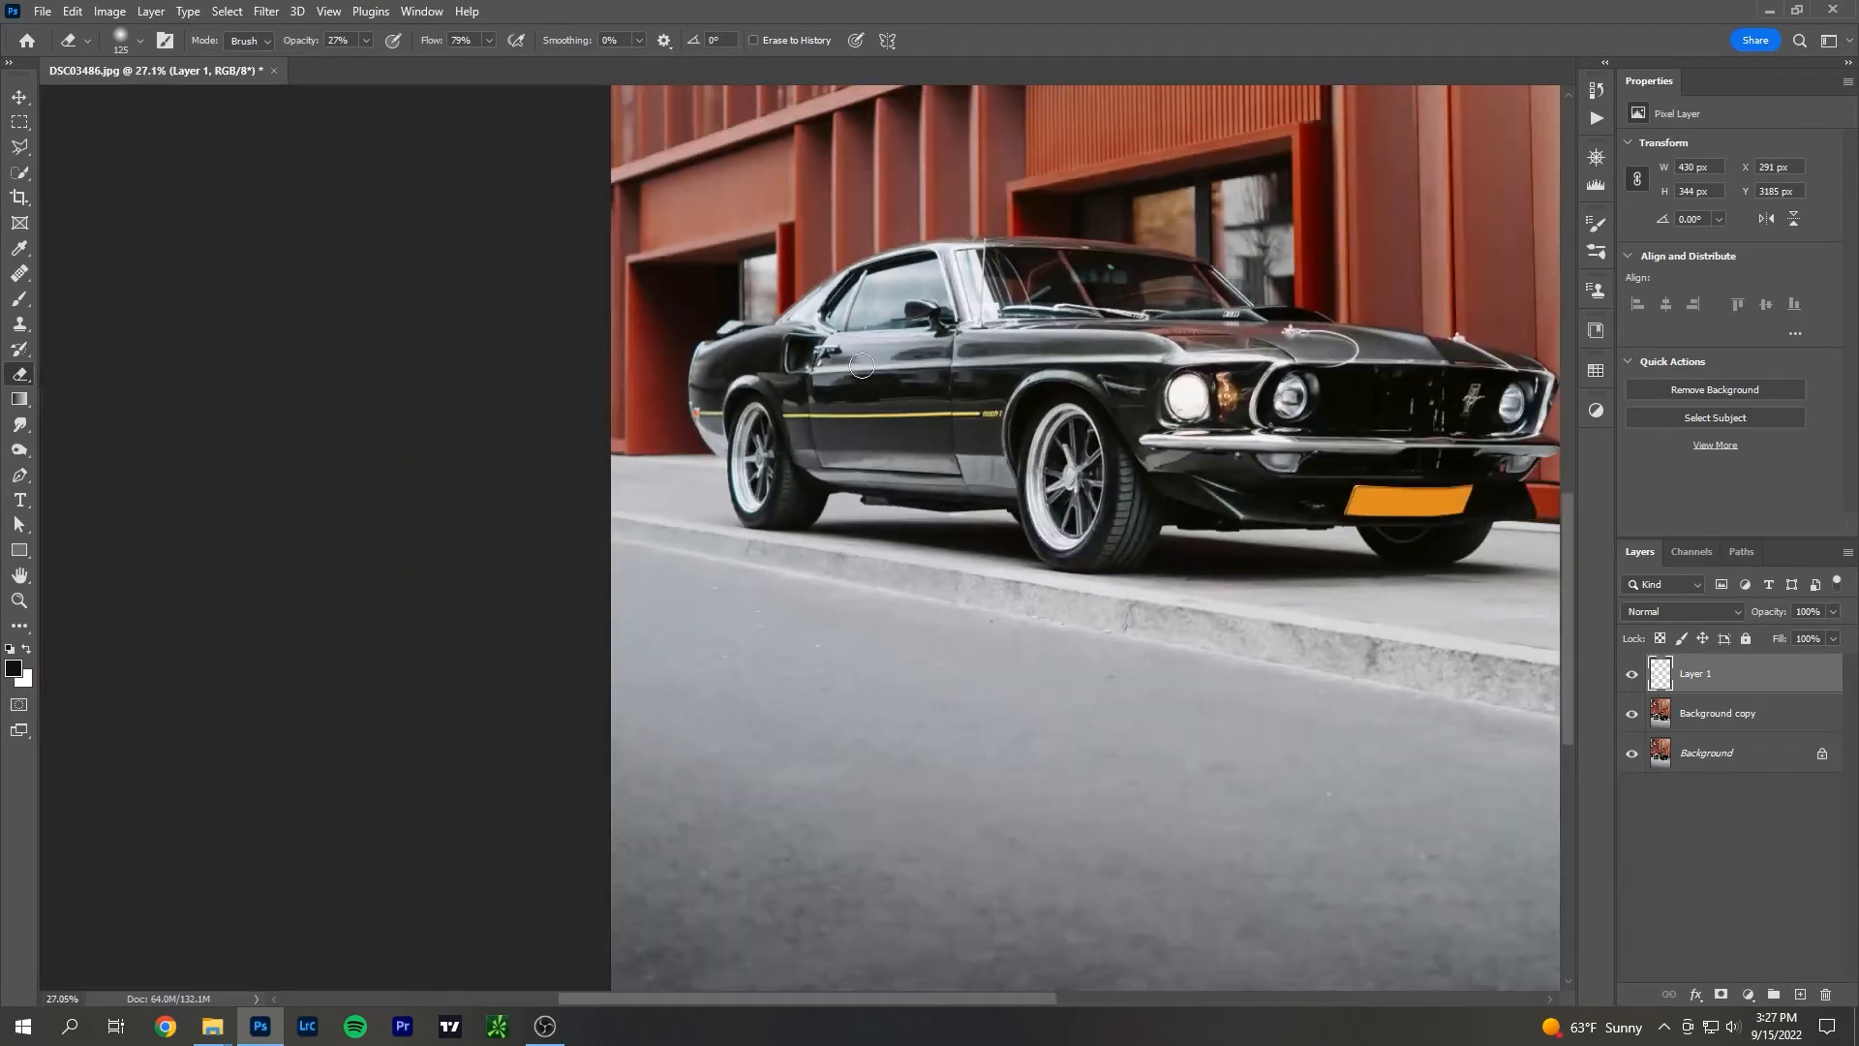
scroll(1021, 368, "down", 3)
scroll(984, 299, "up", 6)
left_click_drag(1150, 488, 938, 576)
left_click(18, 148)
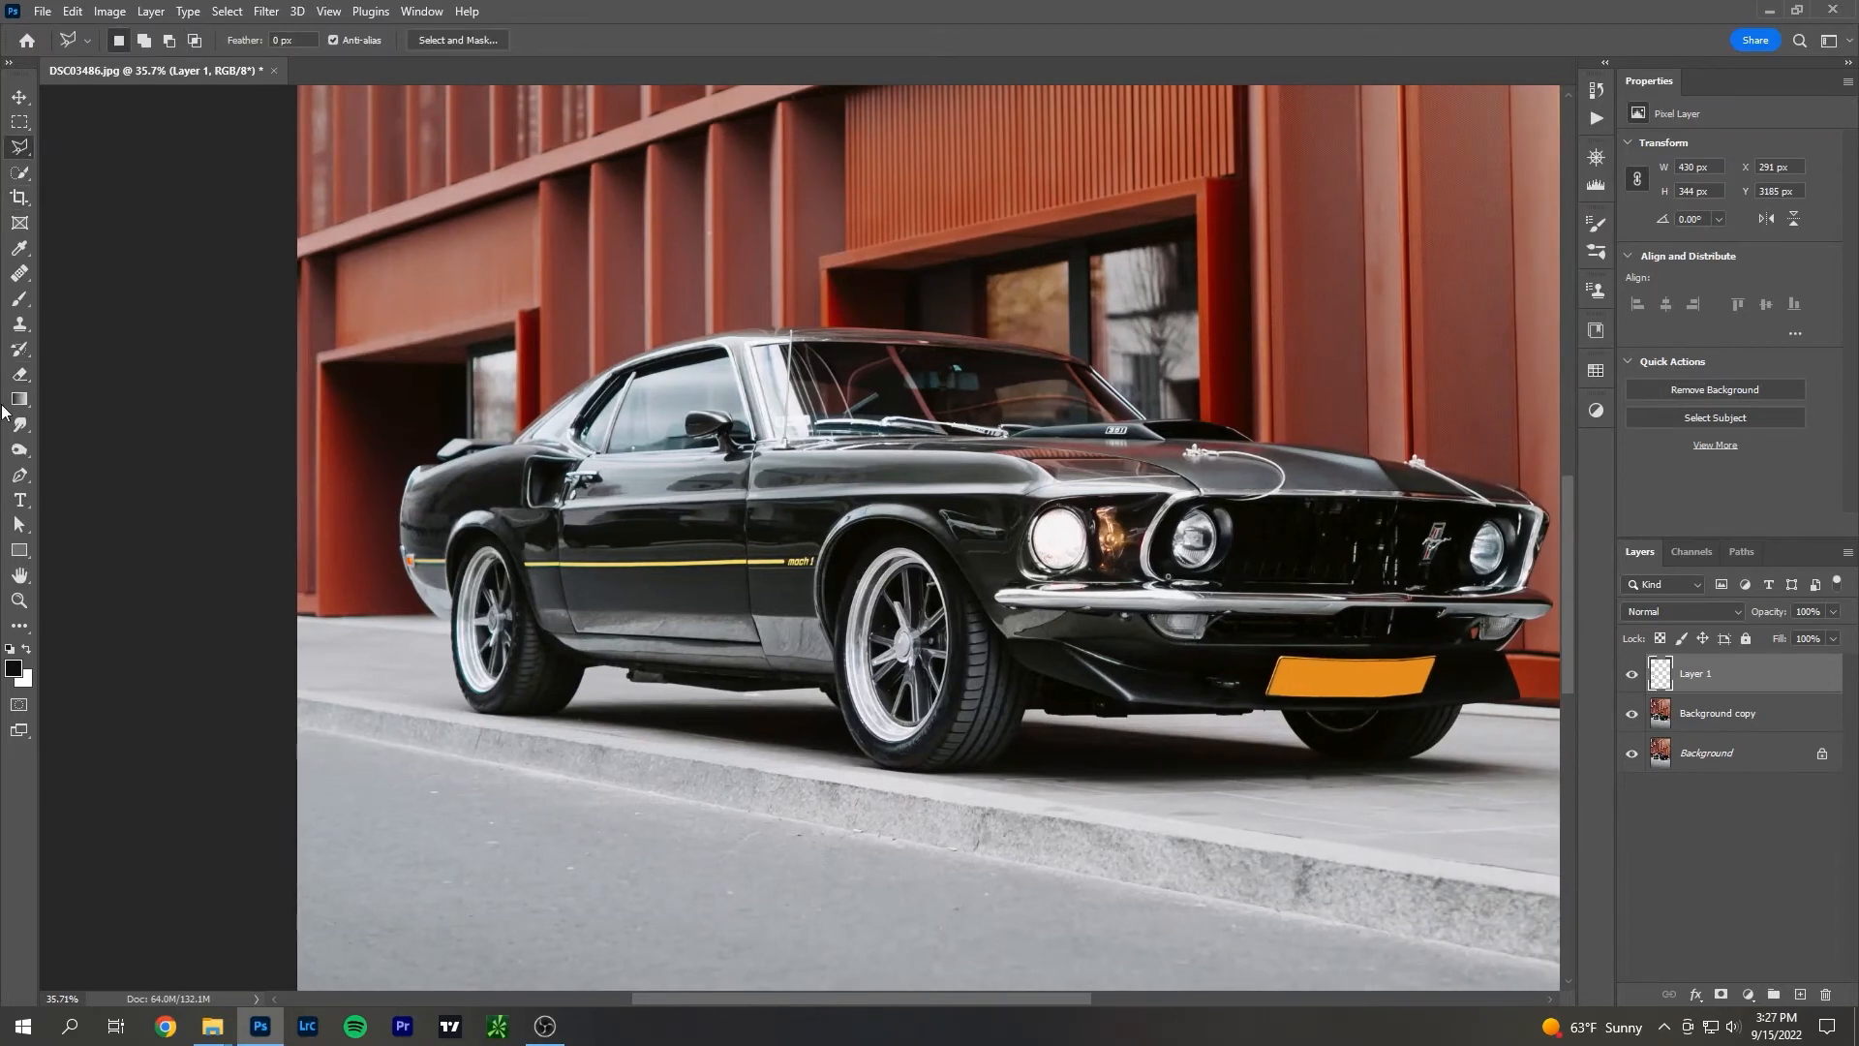
Switch to the Brush and set the foreground color to red.
left_click(15, 303)
left_click(17, 669)
left_click_drag(294, 520, 329, 467)
left_click(327, 490)
left_click(495, 476)
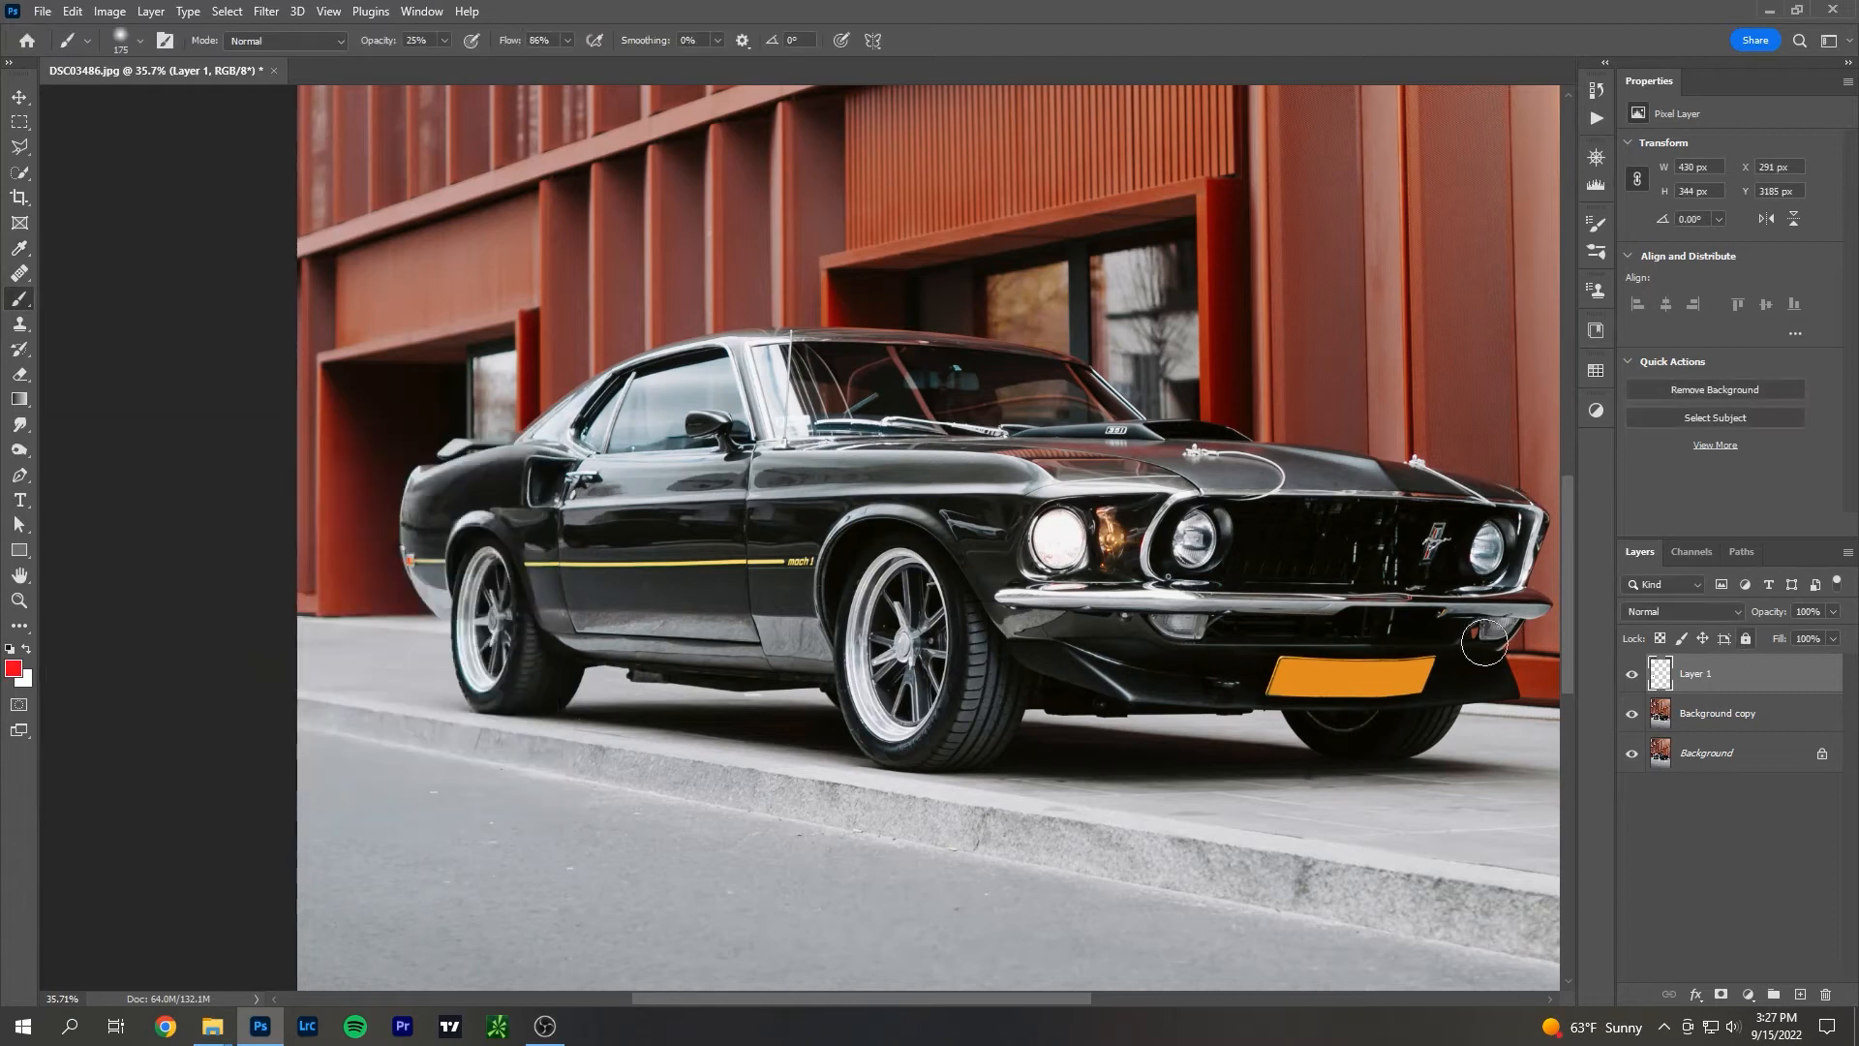
Circle the door and front fender reflections with a red 40-pixel brush at 100% opacity, and undo the marks.
key("bracketleft")
key("bracketleft")
key("bracketleft")
key("bracketleft")
mouse_move(581, 497)
left_mouse_down()
mouse_move(872, 547)
mouse_move(634, 496)
left_mouse_up()
key("ctrl+z")
mouse_move(698, 473)
left_mouse_down()
mouse_move(532, 513)
mouse_move(632, 448)
left_mouse_up()
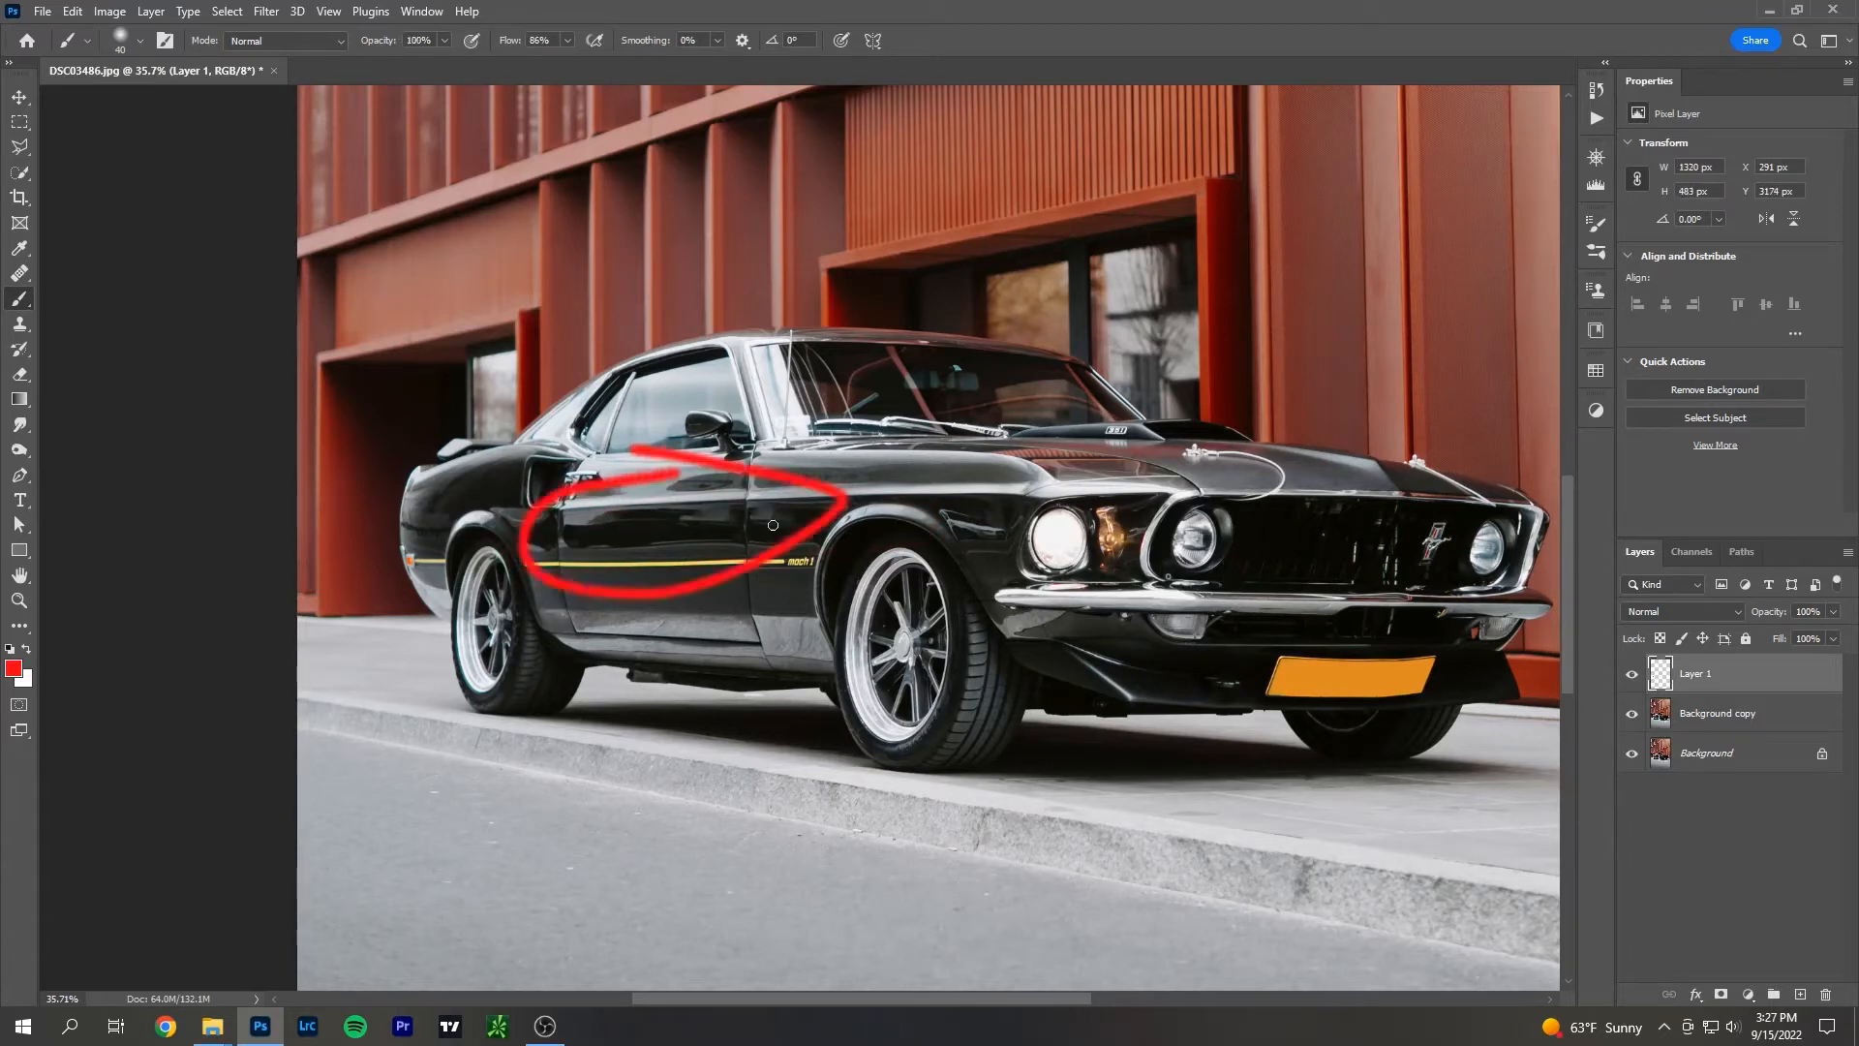
left_click_drag(930, 494, 914, 495)
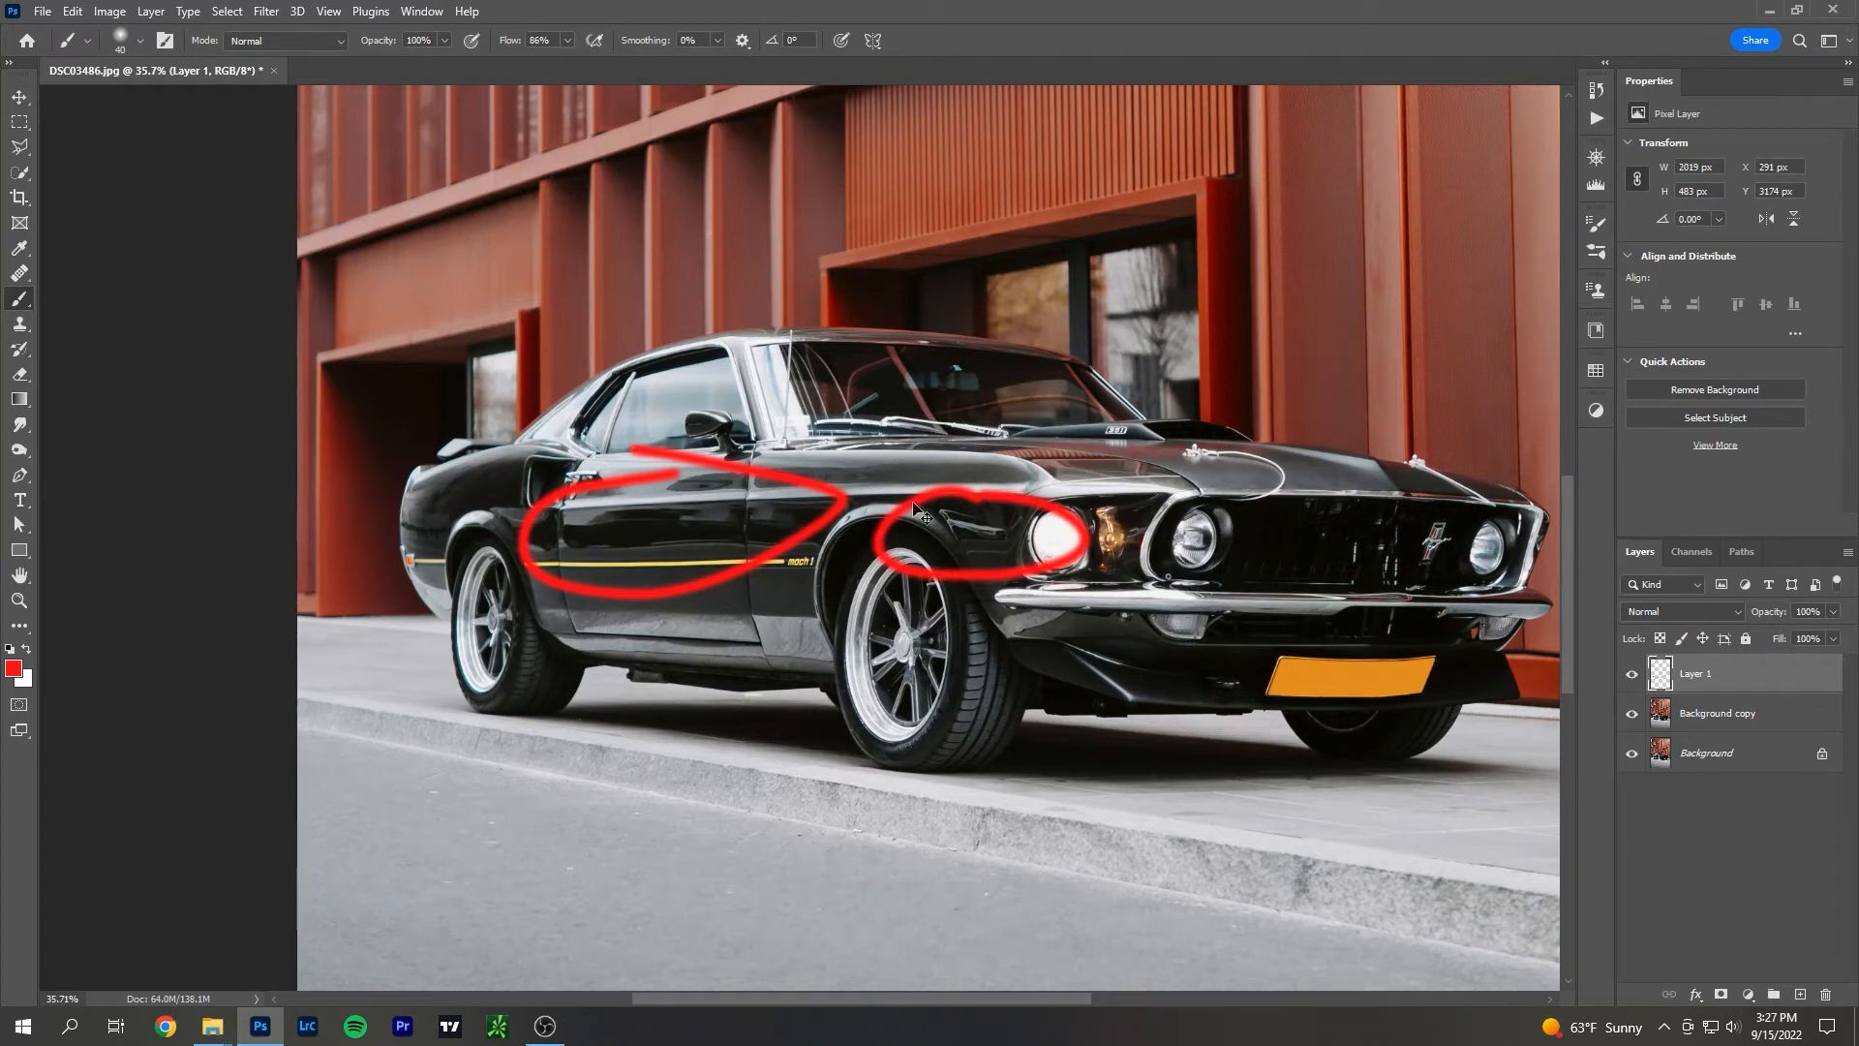
key("ctrl+z")
key("ctrl+z")
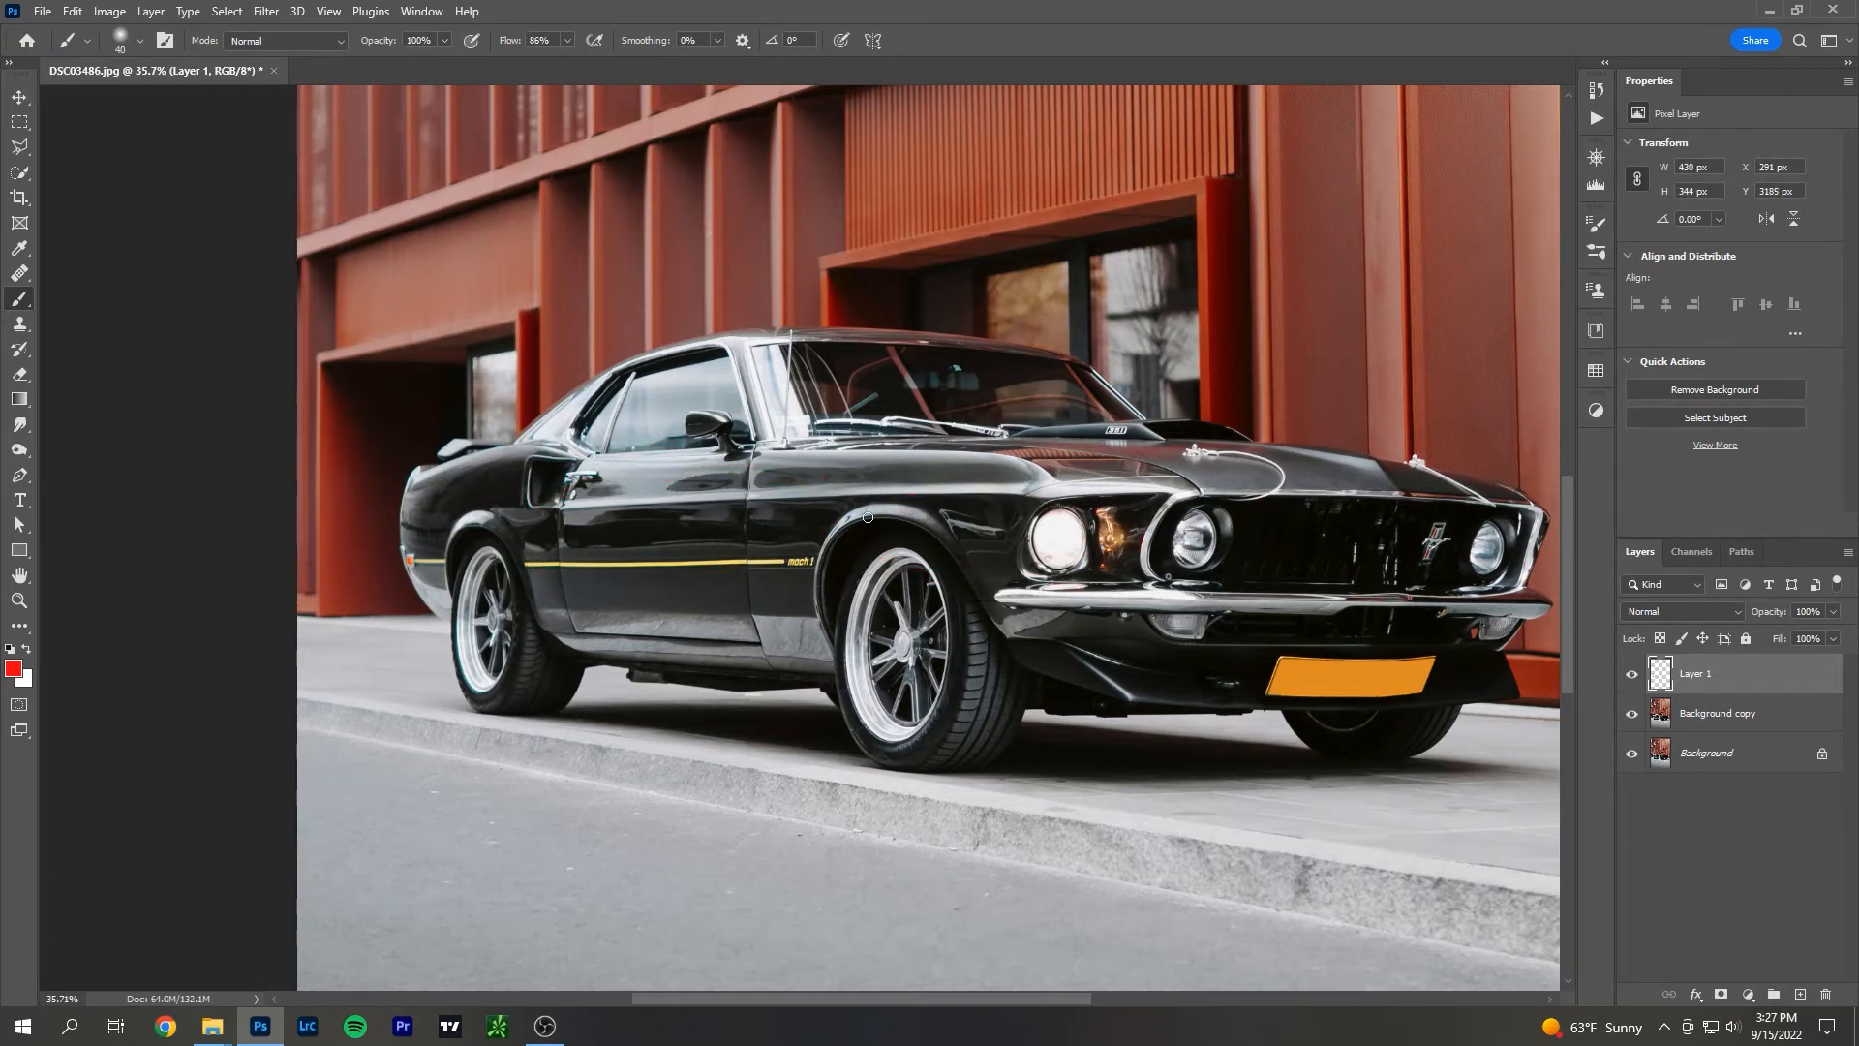
Delete Layer 1 with its painted quarter panel patch, and add a new empty layer.
scroll(640, 617, "up", 6)
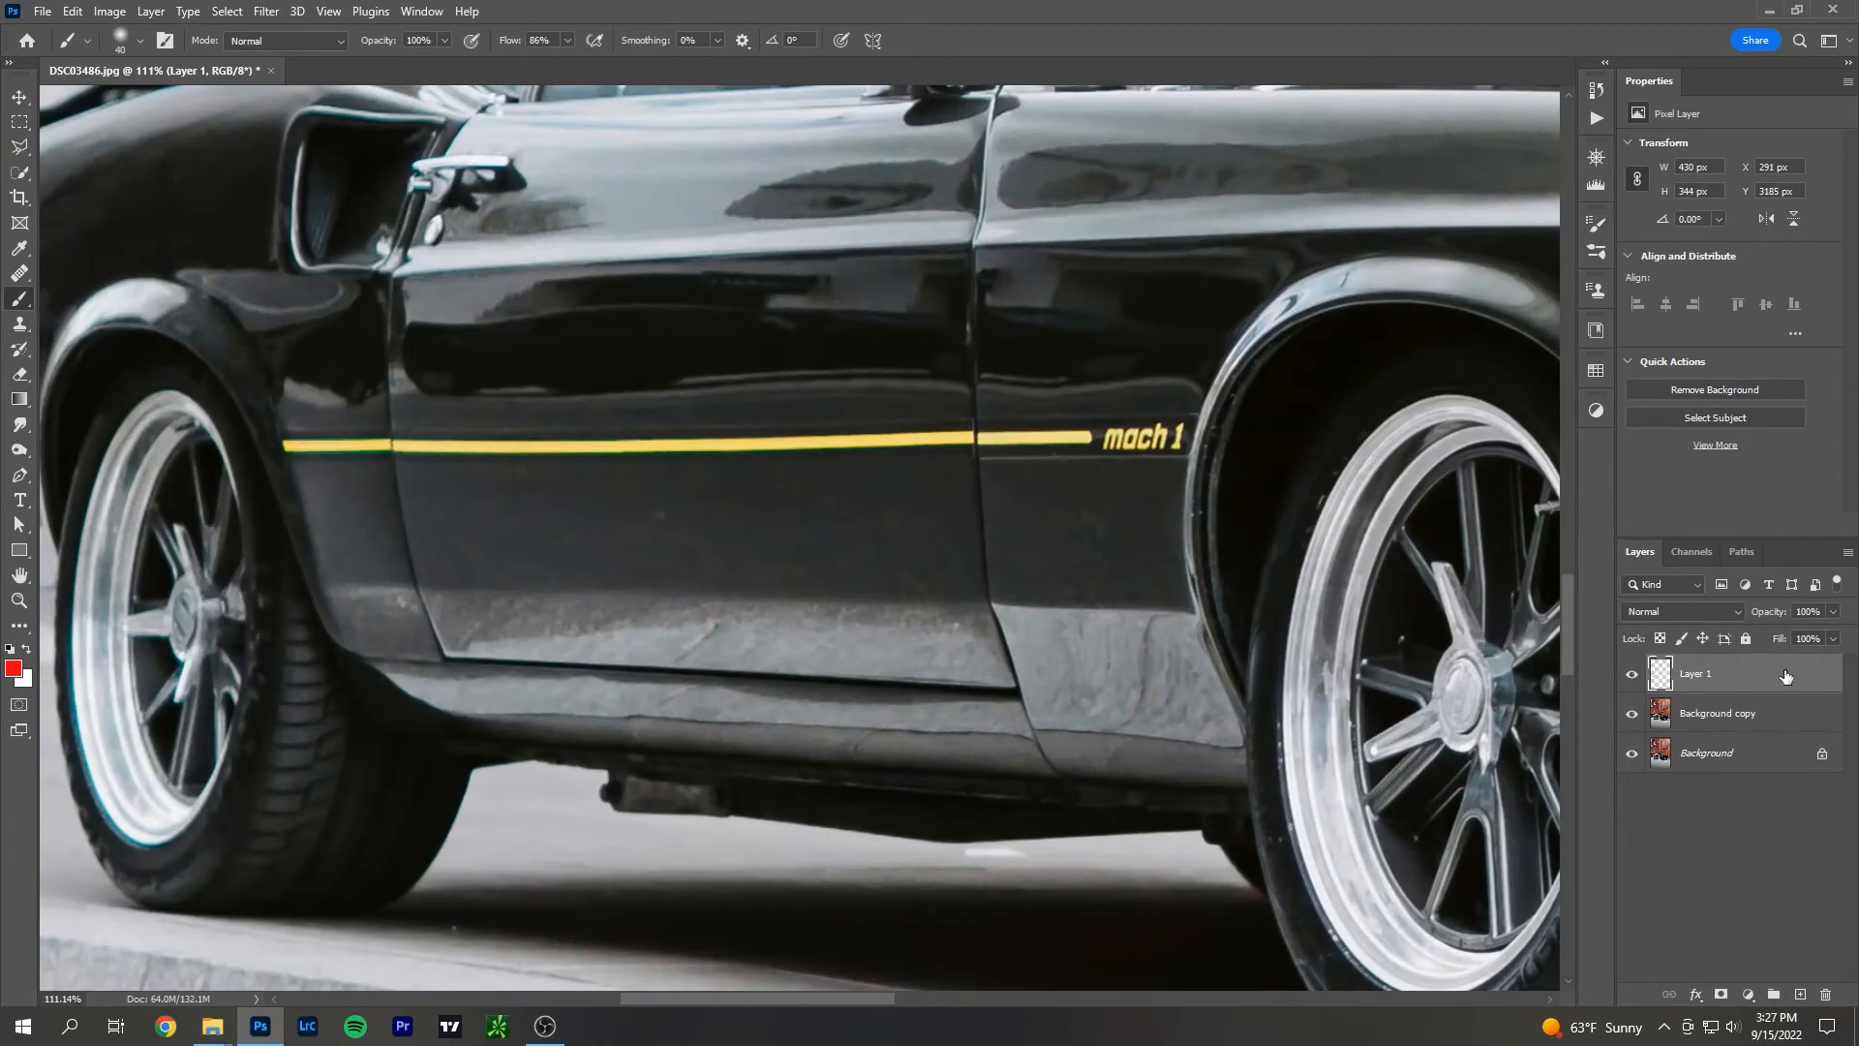
mouse_move(1786, 682)
left_mouse_down()
mouse_move(1787, 935)
mouse_move(1825, 995)
left_mouse_up()
left_click(1796, 995)
Circle the uneven reflections on the lower door, lower front fender and rocker panel in red with a smaller brush.
key("bracketleft")
mouse_move(690, 619)
left_mouse_down()
mouse_move(746, 634)
mouse_move(724, 613)
left_mouse_up()
mouse_move(1140, 606)
left_mouse_down()
mouse_move(1180, 728)
mouse_move(1197, 600)
mouse_move(1162, 576)
left_mouse_up()
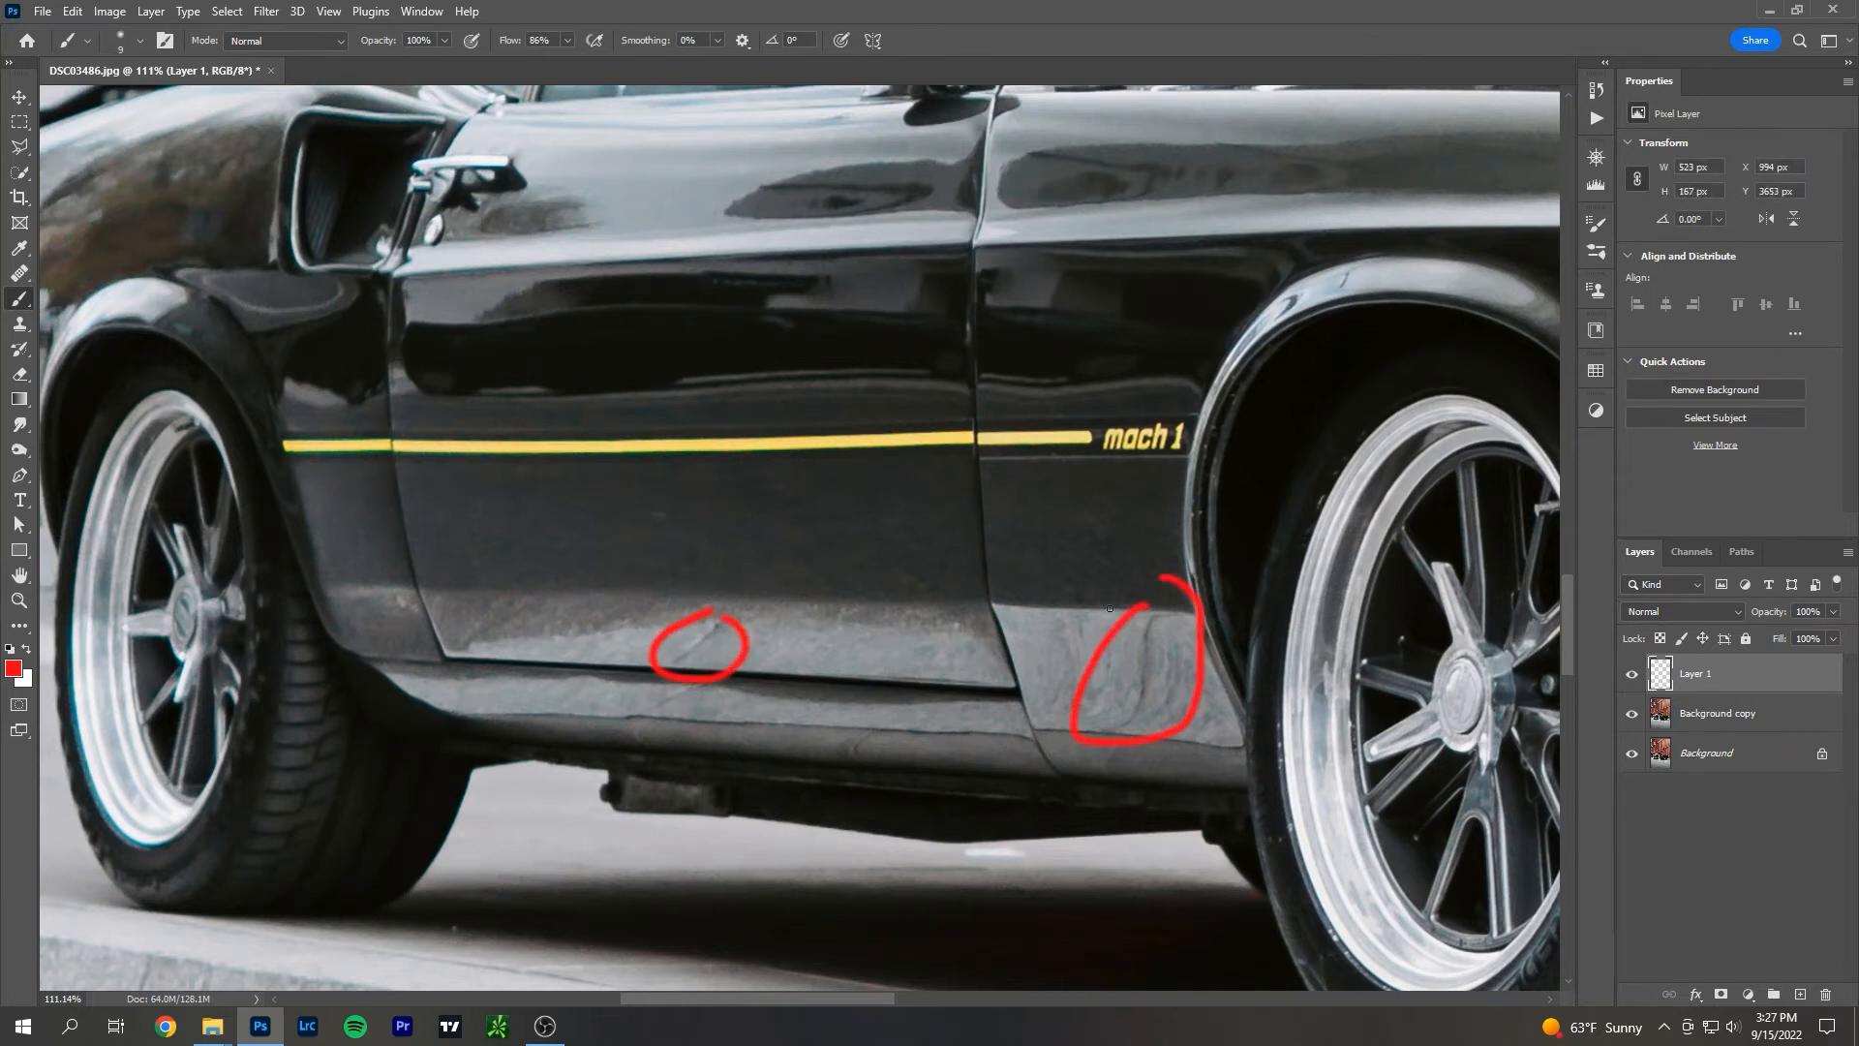
mouse_move(646, 699)
left_mouse_down()
mouse_move(727, 681)
mouse_move(631, 678)
left_mouse_up()
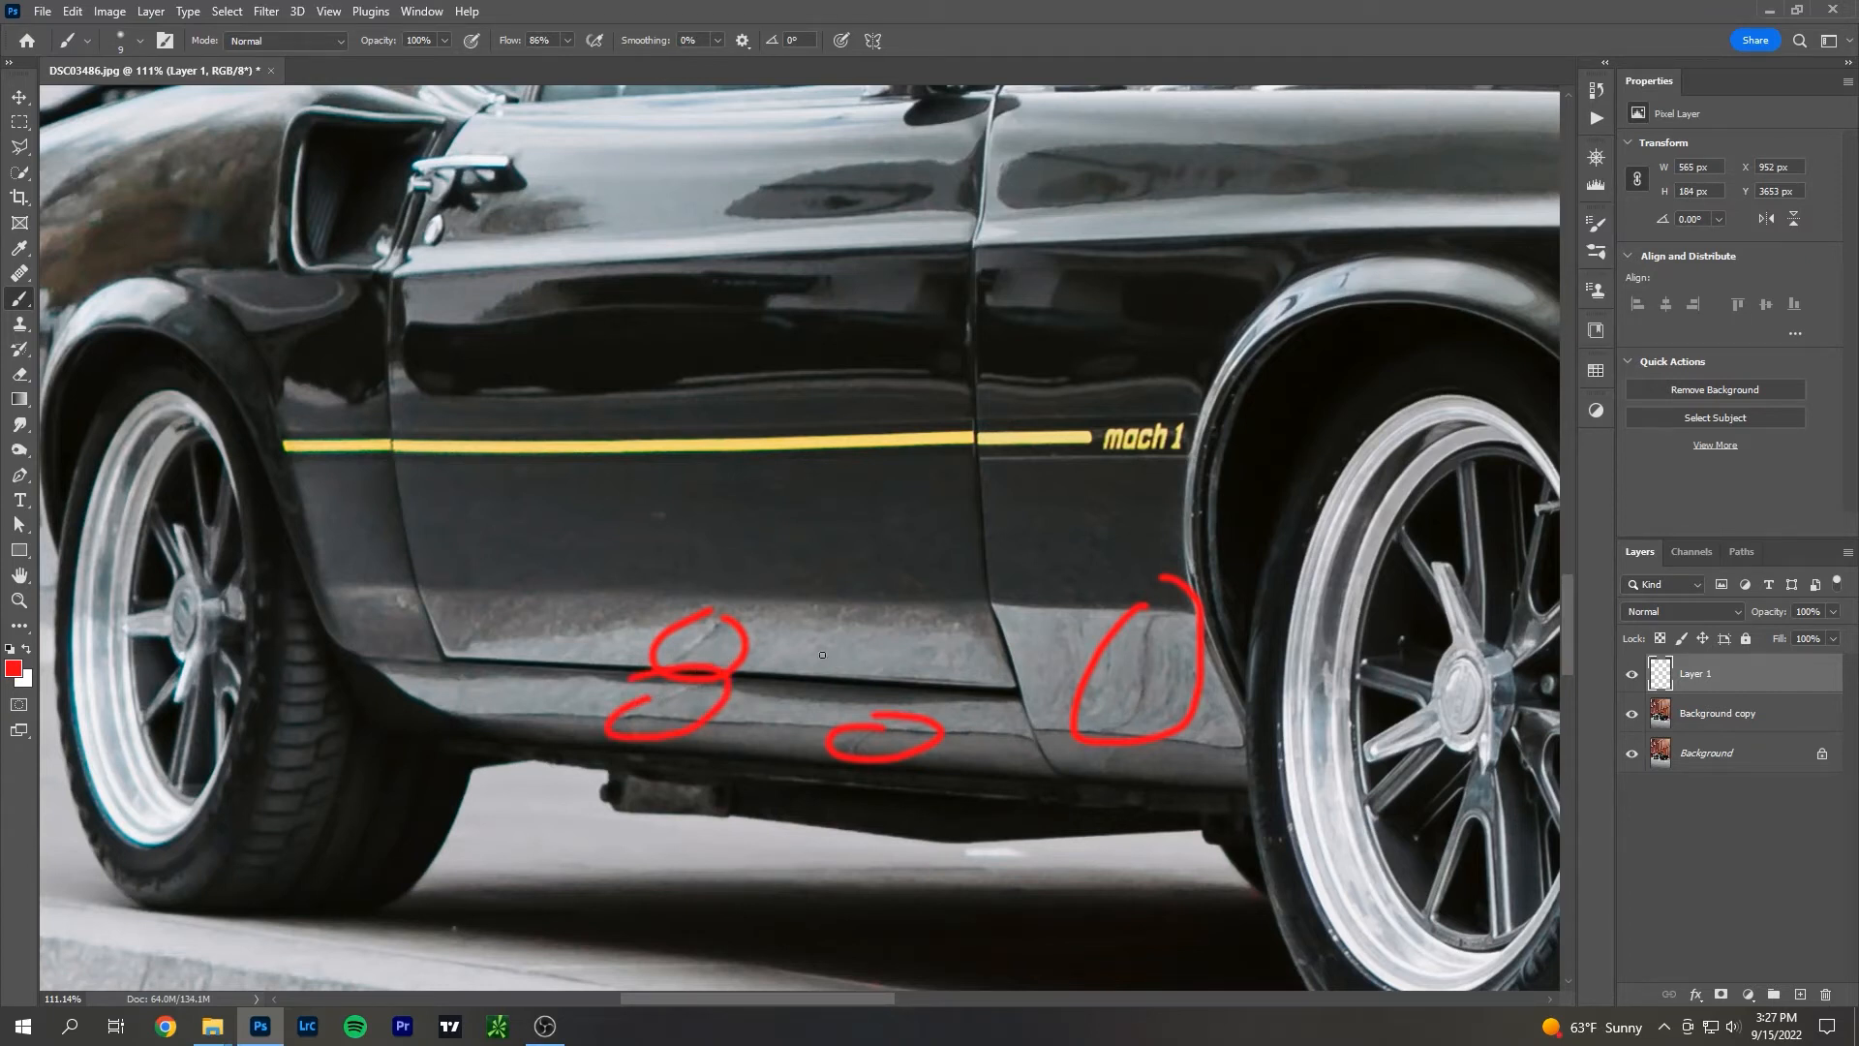
Undo all the red marks drawn on the car's lower side.
scroll(536, 570, "up", 2)
scroll(571, 610, "down", 5)
scroll(603, 656, "up", 5)
key("ctrl+z")
key("ctrl+z")
key("ctrl+z")
key("ctrl+z")
key("ctrl+z")
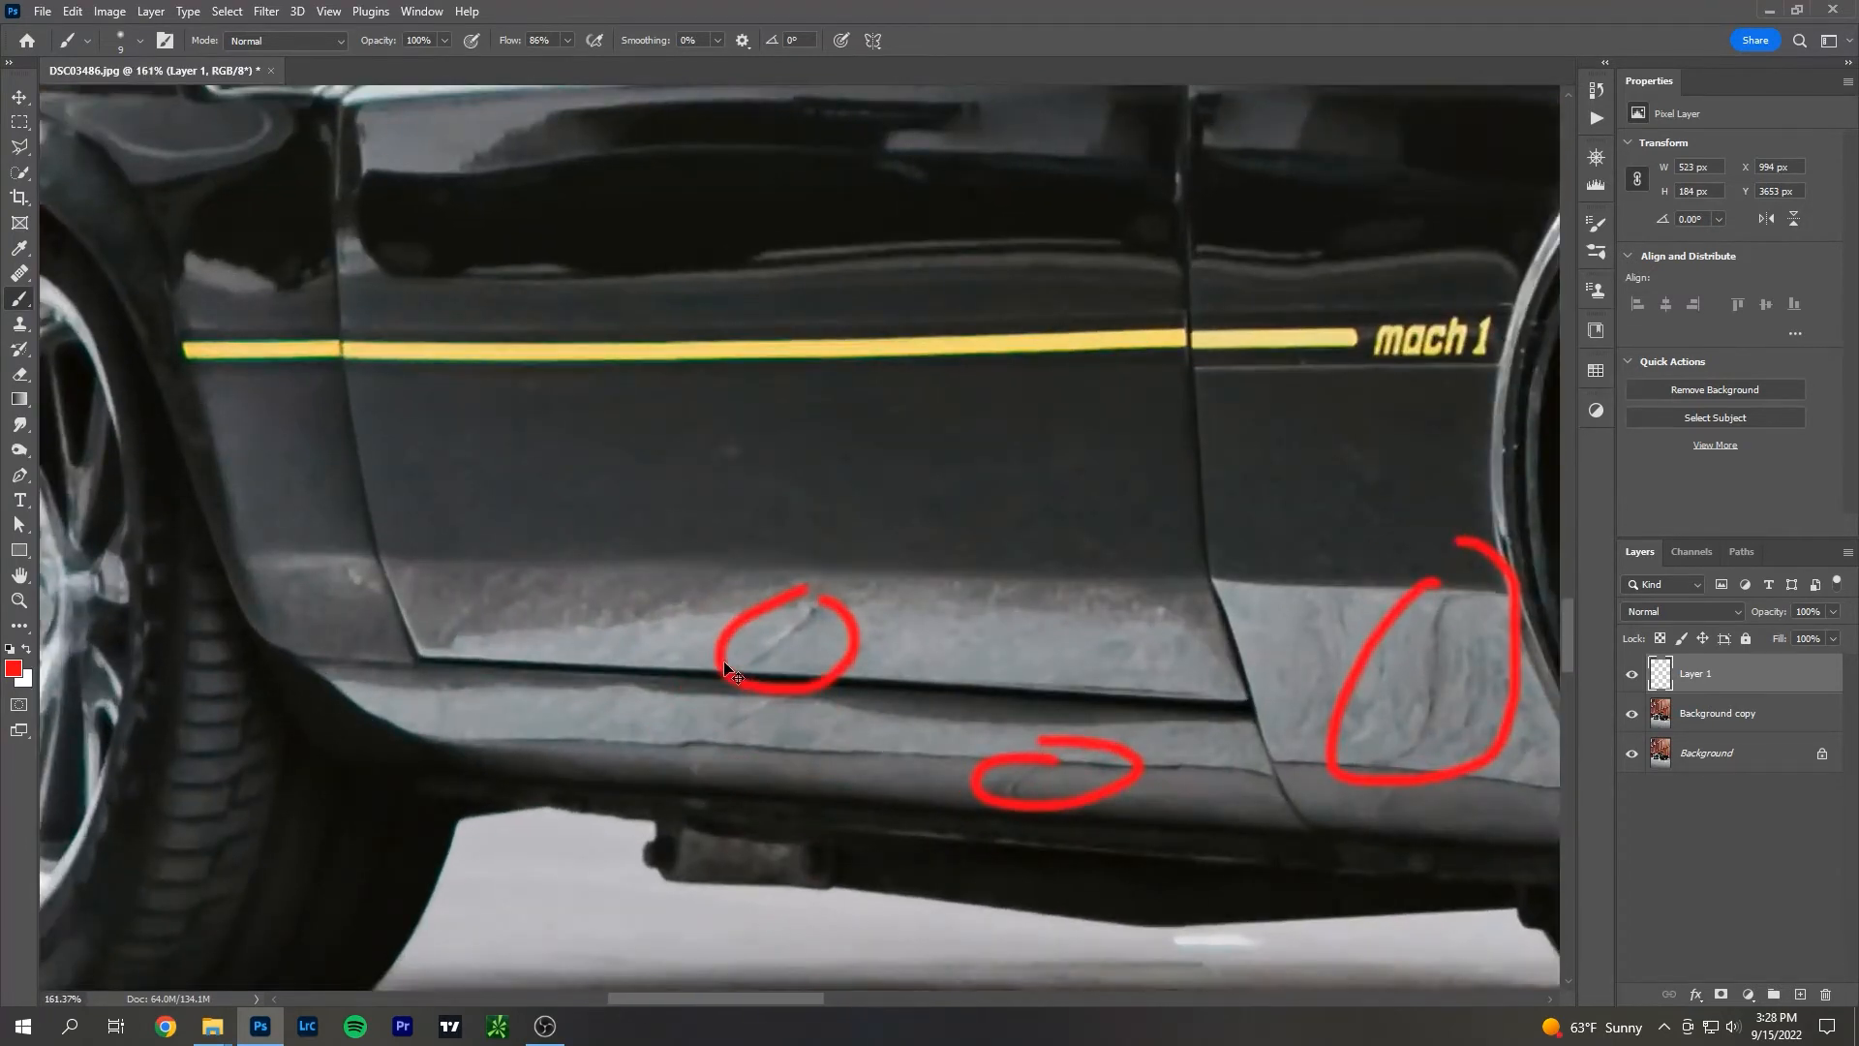
mouse_move(553, 586)
left_mouse_down()
mouse_move(429, 631)
mouse_move(606, 660)
mouse_move(1062, 663)
mouse_move(1171, 644)
mouse_move(1190, 607)
mouse_move(595, 581)
mouse_move(464, 597)
mouse_move(603, 600)
mouse_move(684, 650)
mouse_move(818, 644)
left_mouse_up()
key("ctrl+z")
key("ctrl+z")
key("ctrl+z")
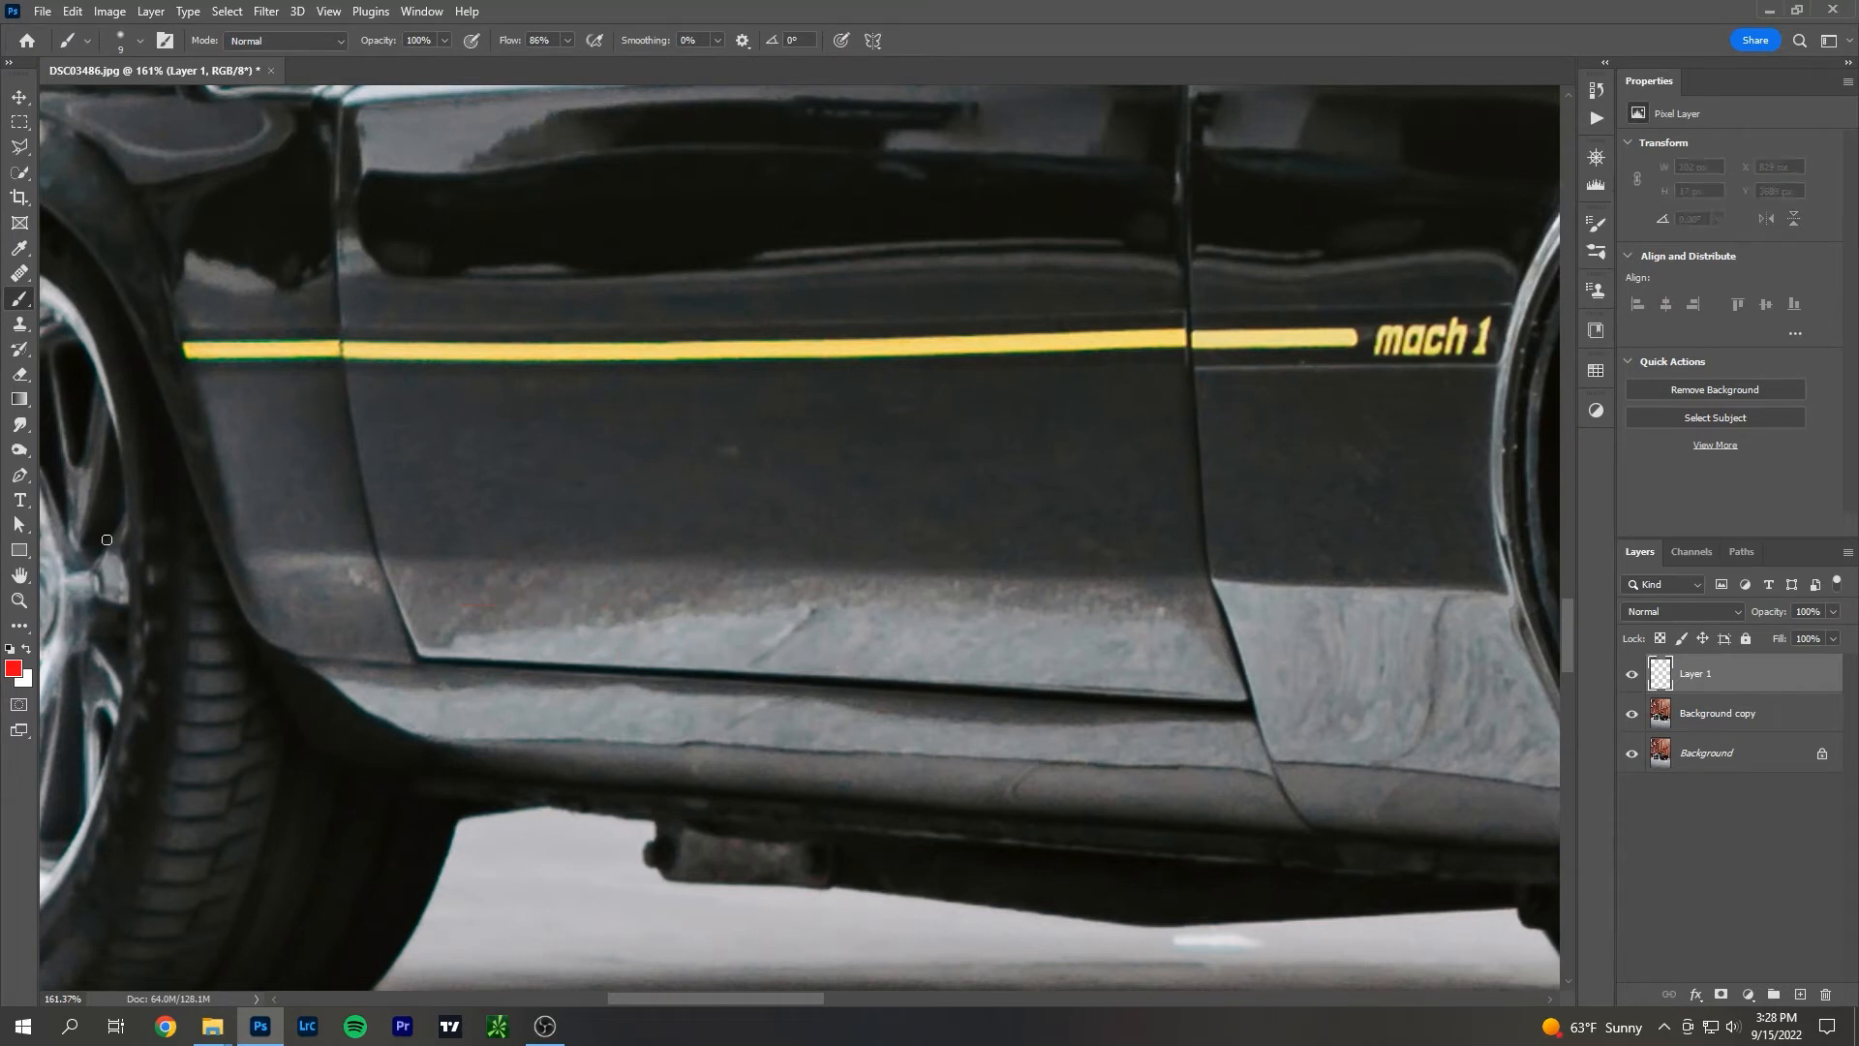
Set up the Clone Stamp at 45 pixels and 48% opacity, and create a new layer for the cloning.
left_click(19, 323)
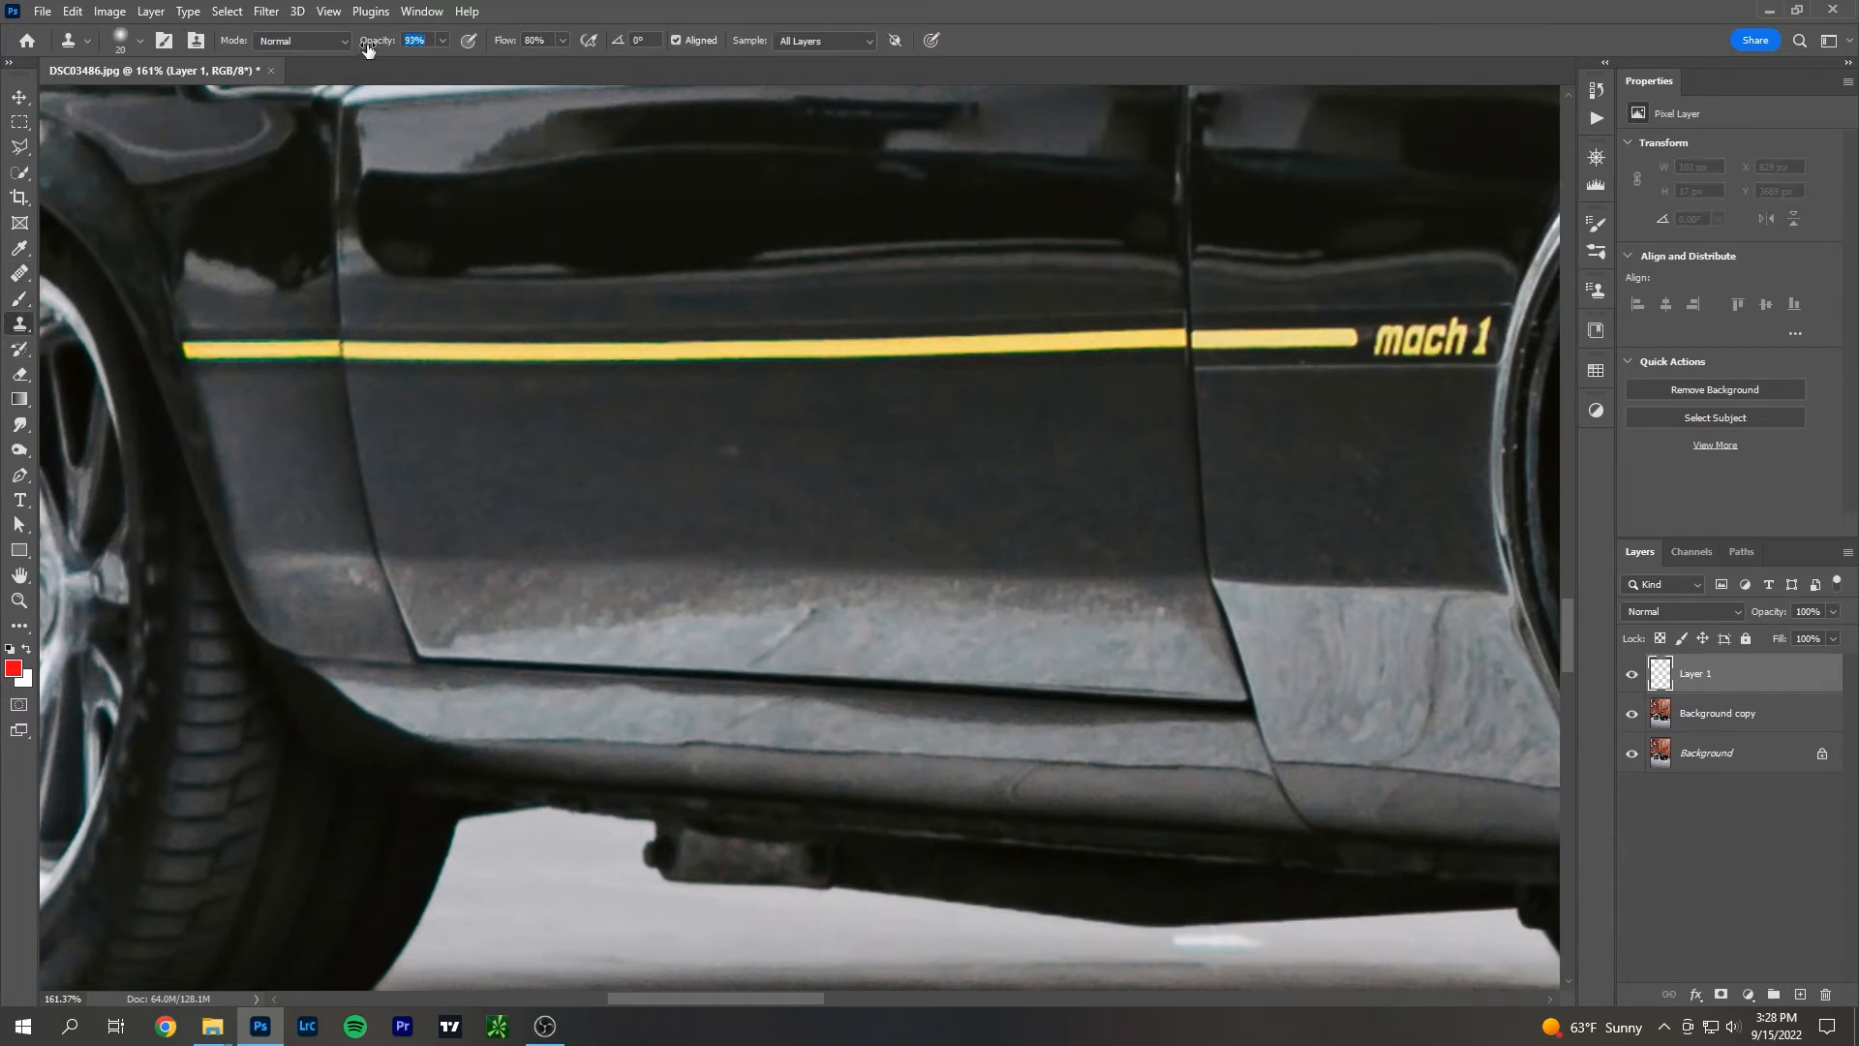
key("bracketright")
key("bracketright")
key("bracketright")
key("bracketright")
key("bracketright")
left_click(1800, 994)
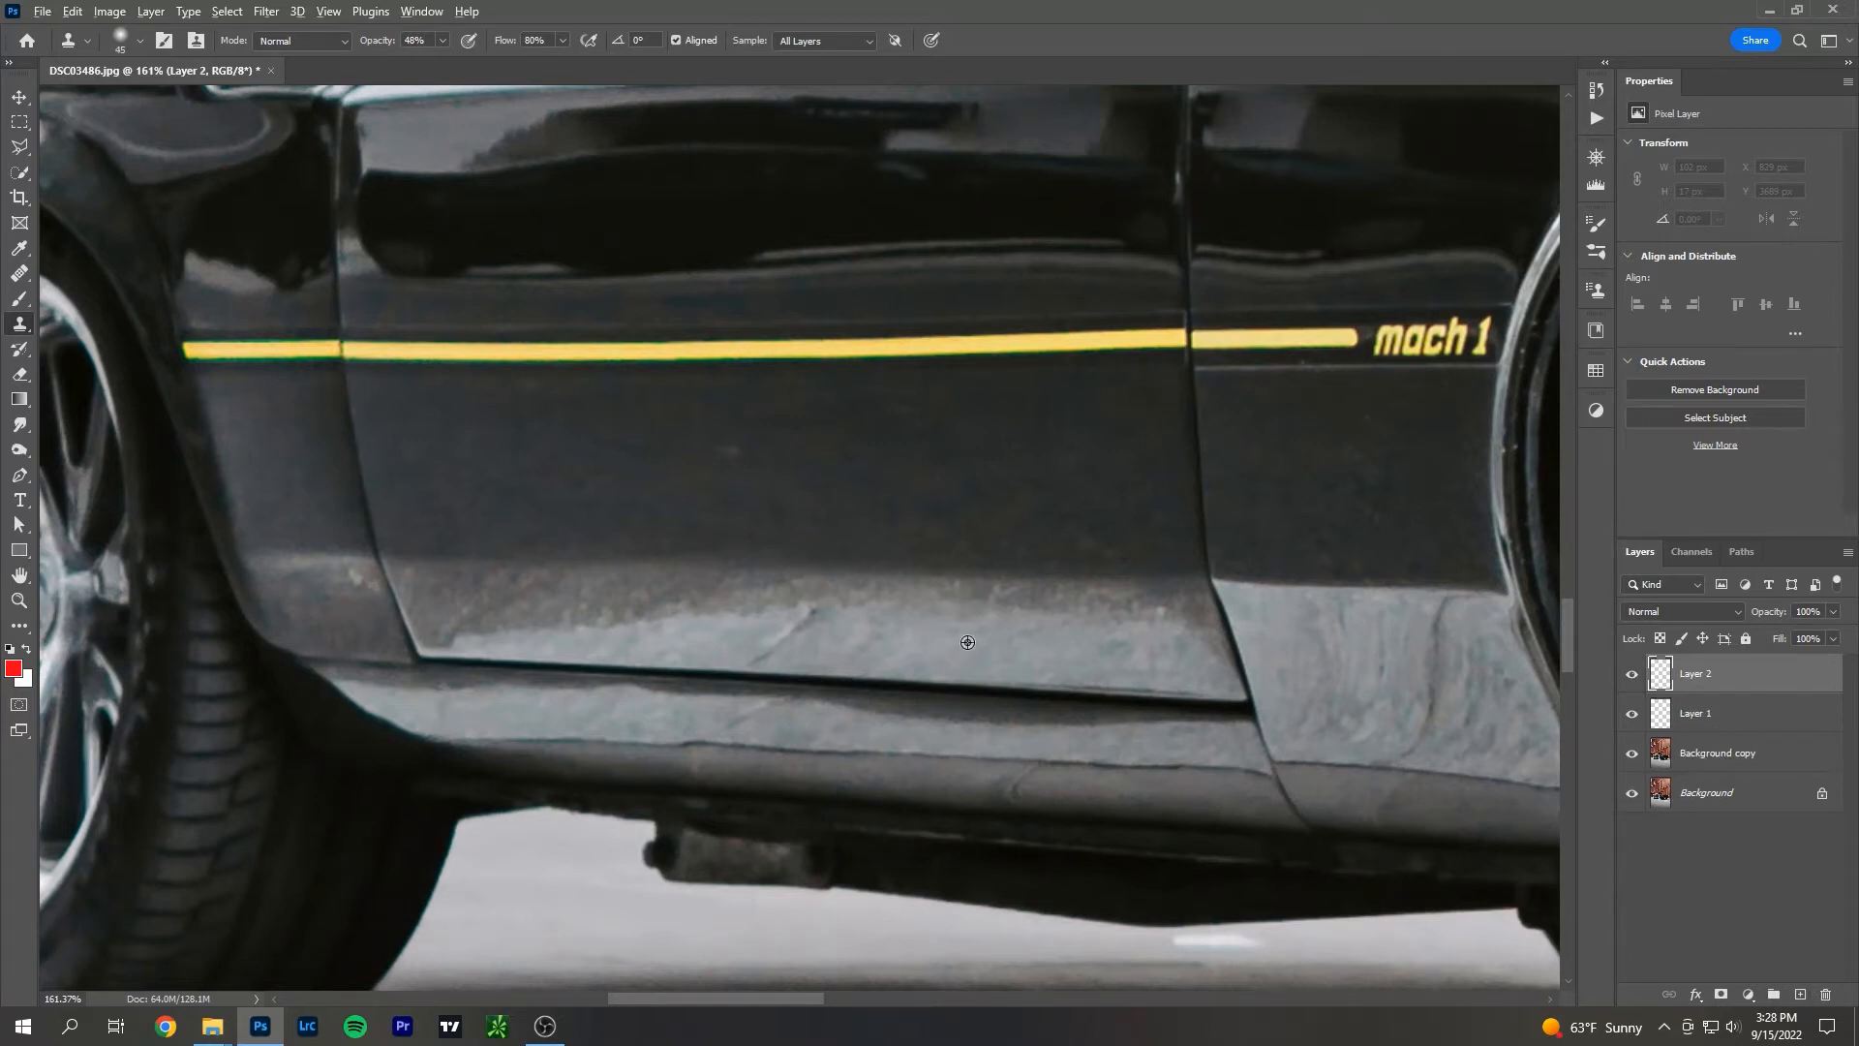
Clone clean paint over the scratch-like reflections on the rear half of the door's lower edge.
left_click(811, 634, "alt")
mouse_move(731, 628)
left_mouse_down()
mouse_move(811, 638)
mouse_move(449, 620)
mouse_move(566, 621)
mouse_move(468, 619)
left_mouse_up()
left_click(816, 637, "alt")
left_click(830, 631, "alt")
left_click(746, 636, "alt")
left_click(669, 631, "alt")
left_click(591, 624, "alt")
Even out the rest of the door's lower band by cloning smooth paint across to its front end.
left_click(788, 617)
left_click_drag(788, 617, 697, 616)
left_click(581, 617, "alt")
left_click_drag(433, 608, 919, 621)
left_click(710, 619, "alt")
mouse_move(1048, 626)
left_mouse_down()
mouse_move(964, 625)
mouse_move(1161, 640)
left_mouse_up()
Toggle Layer 2's visibility to compare the lower door before and after cloning.
scroll(1065, 638, "down", 5)
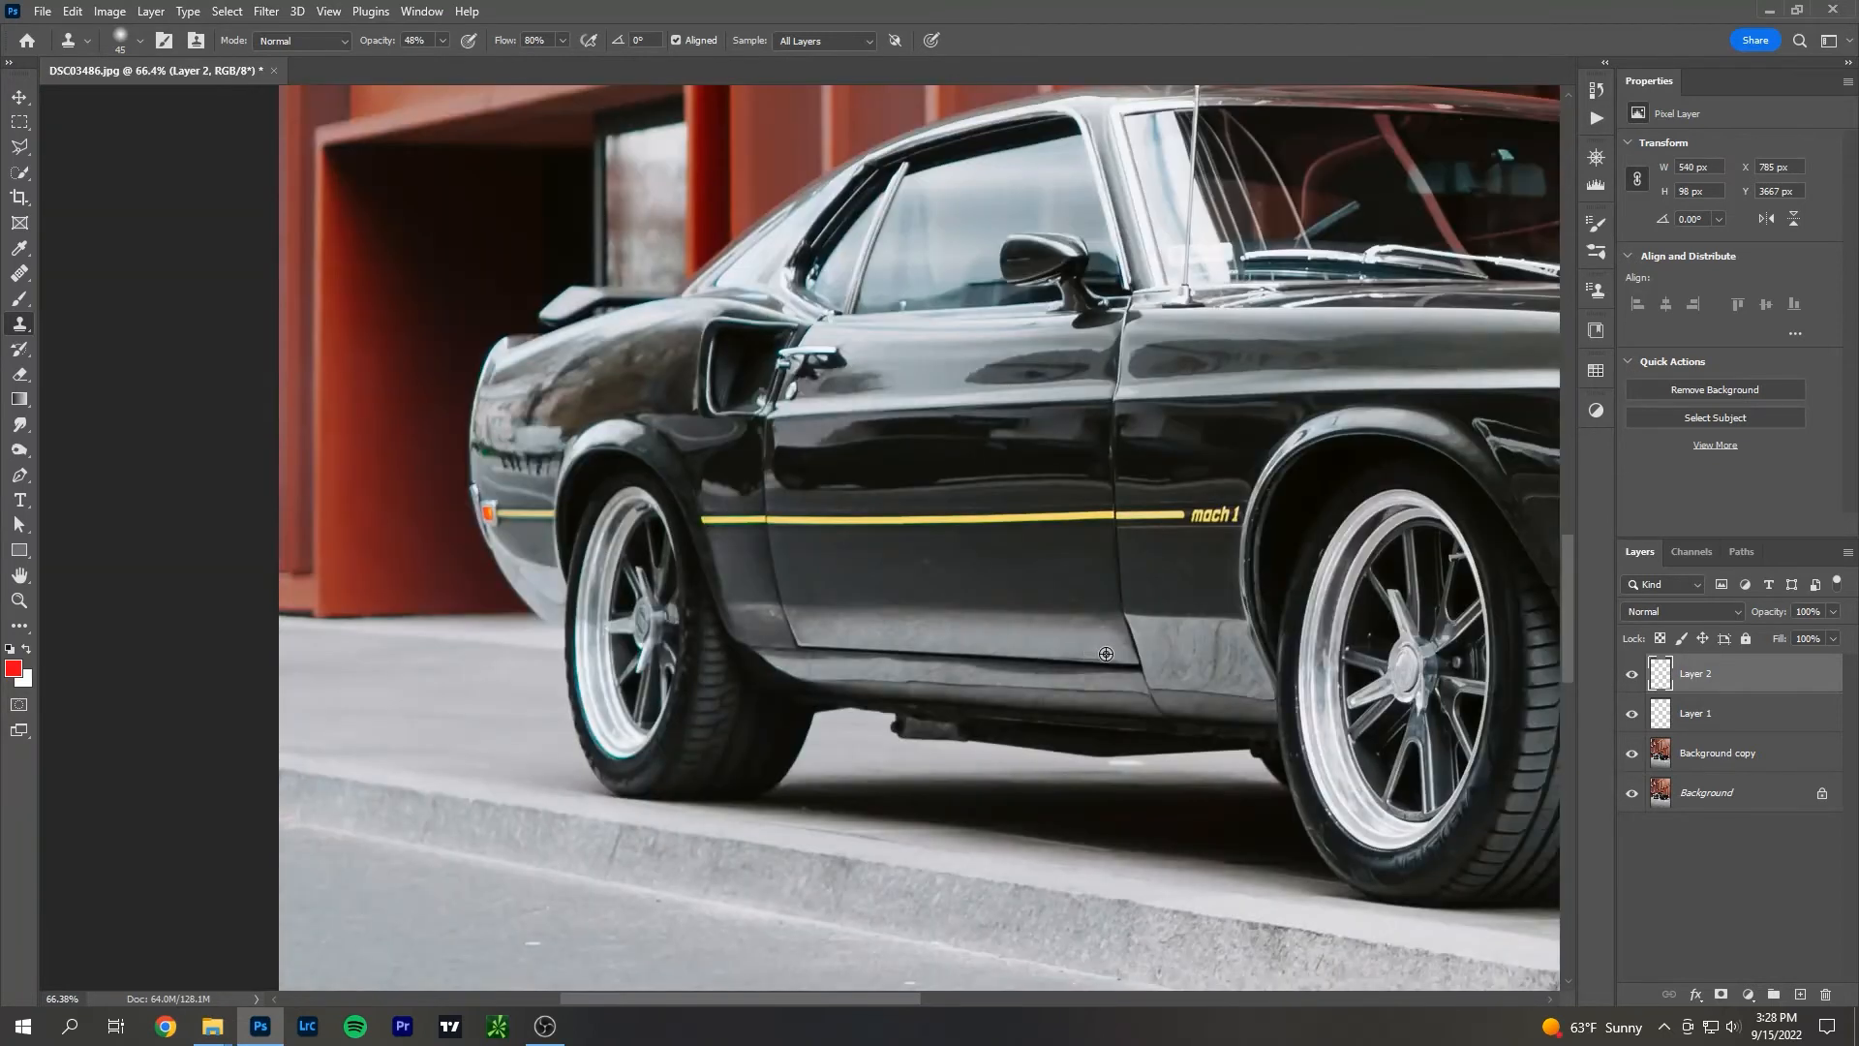
left_click(1632, 673)
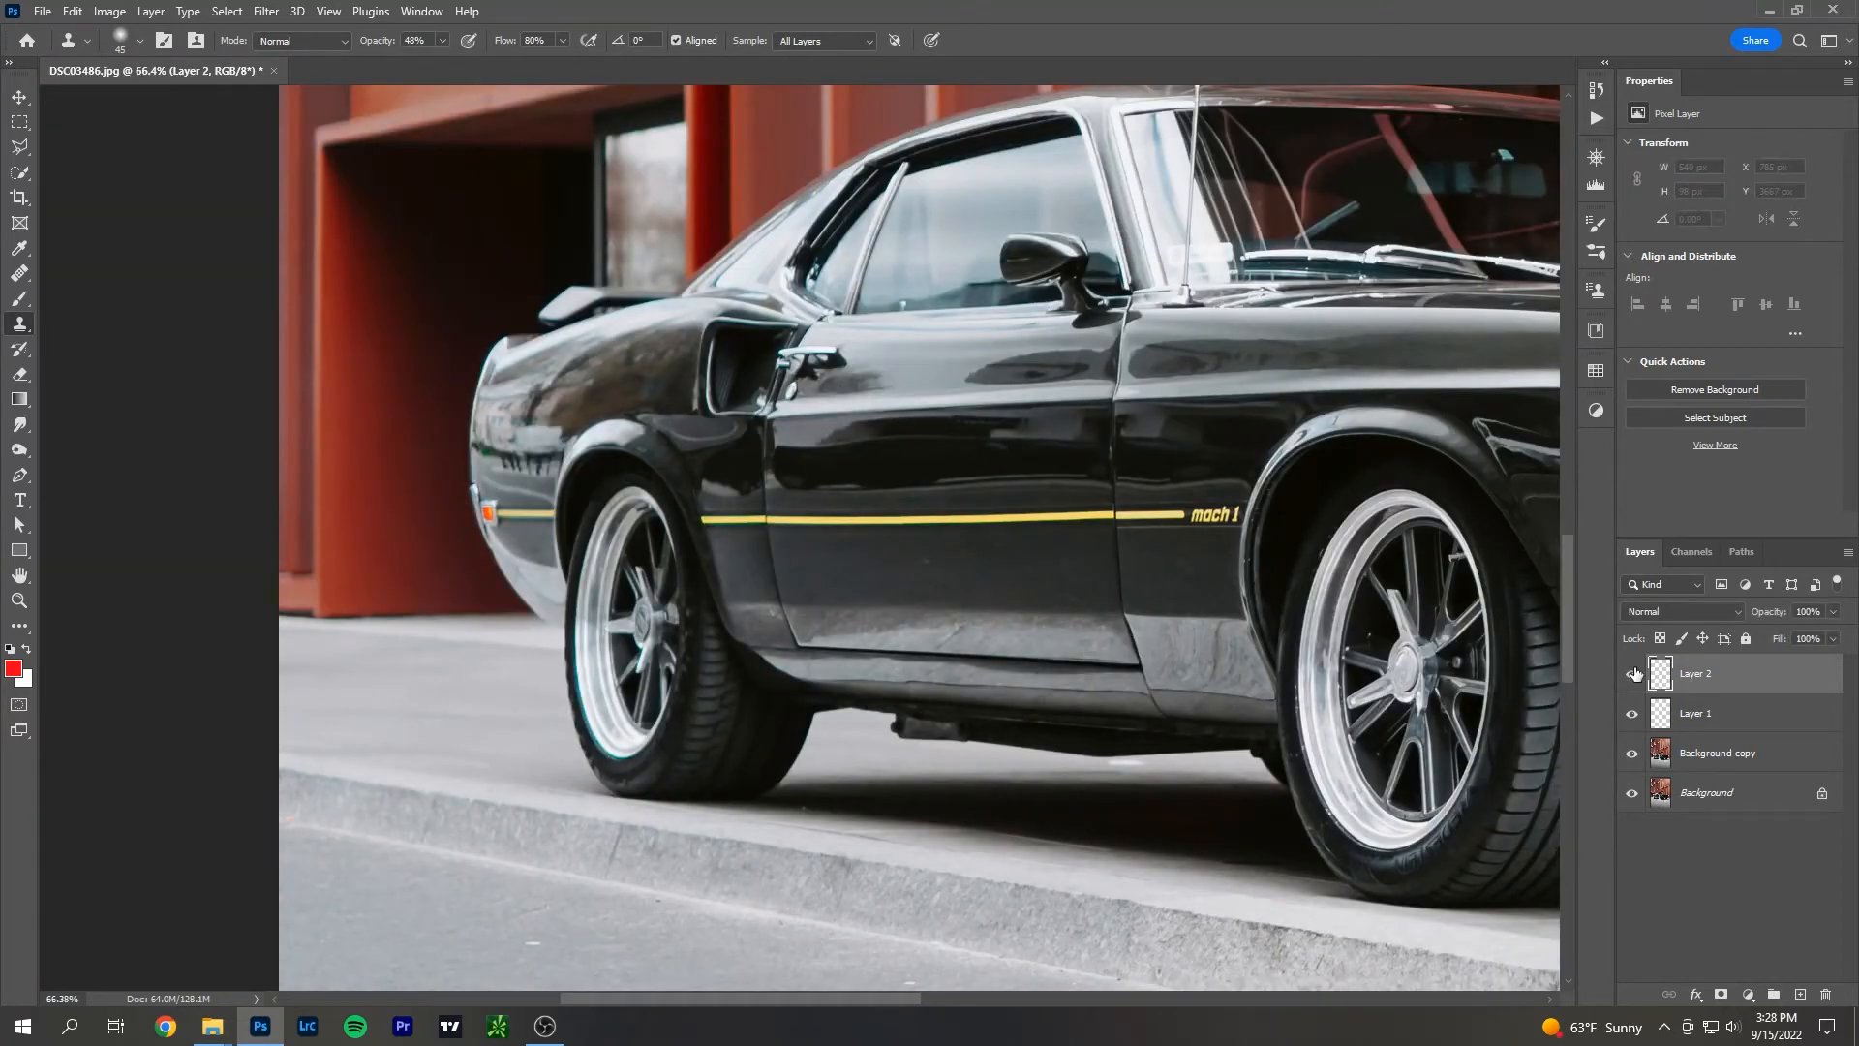
left_click(1633, 673)
left_click(1632, 673)
left_click(1632, 673)
Try cloning over the door's rear lower corner, and undo the last two strokes.
mouse_move(852, 631)
left_mouse_down()
mouse_move(747, 622)
mouse_move(807, 628)
left_mouse_up()
scroll(759, 631, "up", 3)
scroll(760, 631, "up", 3)
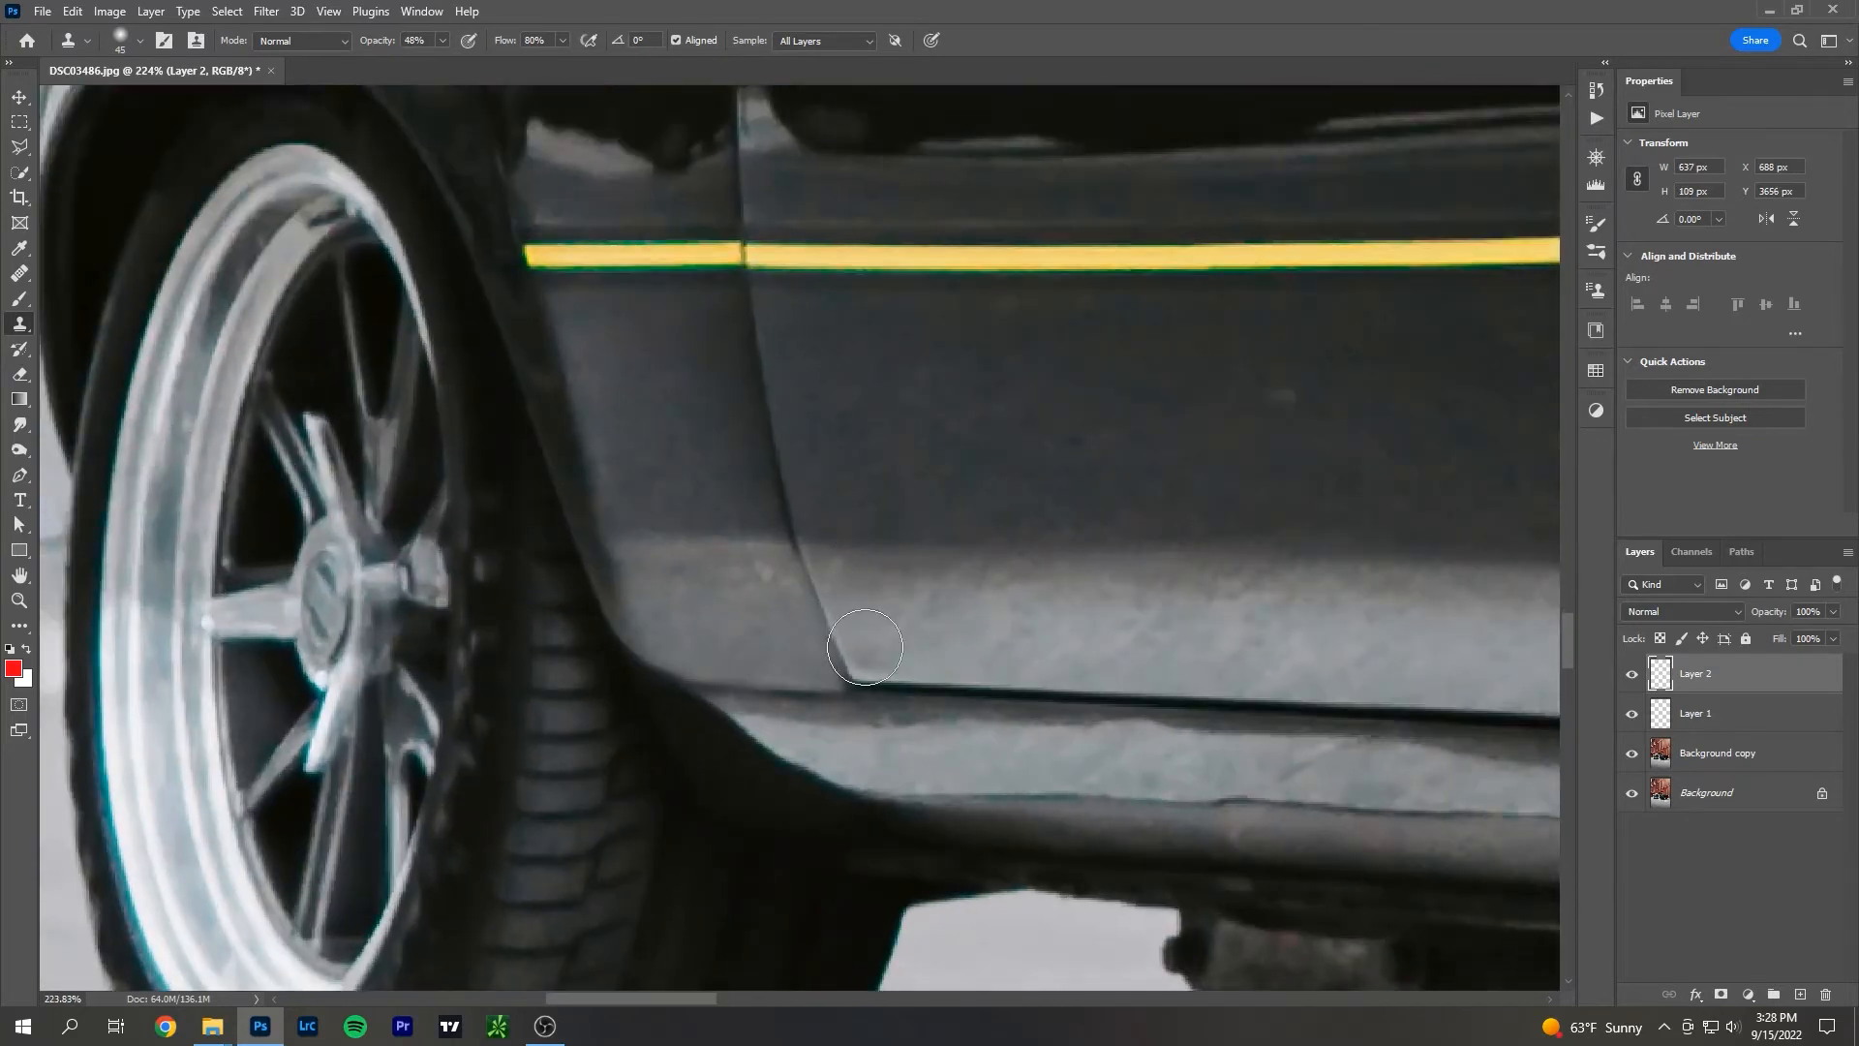
key("ctrl+z")
key("ctrl+z")
Delete Layer 2 with its cloned door retouching.
scroll(1153, 730, "down", 5)
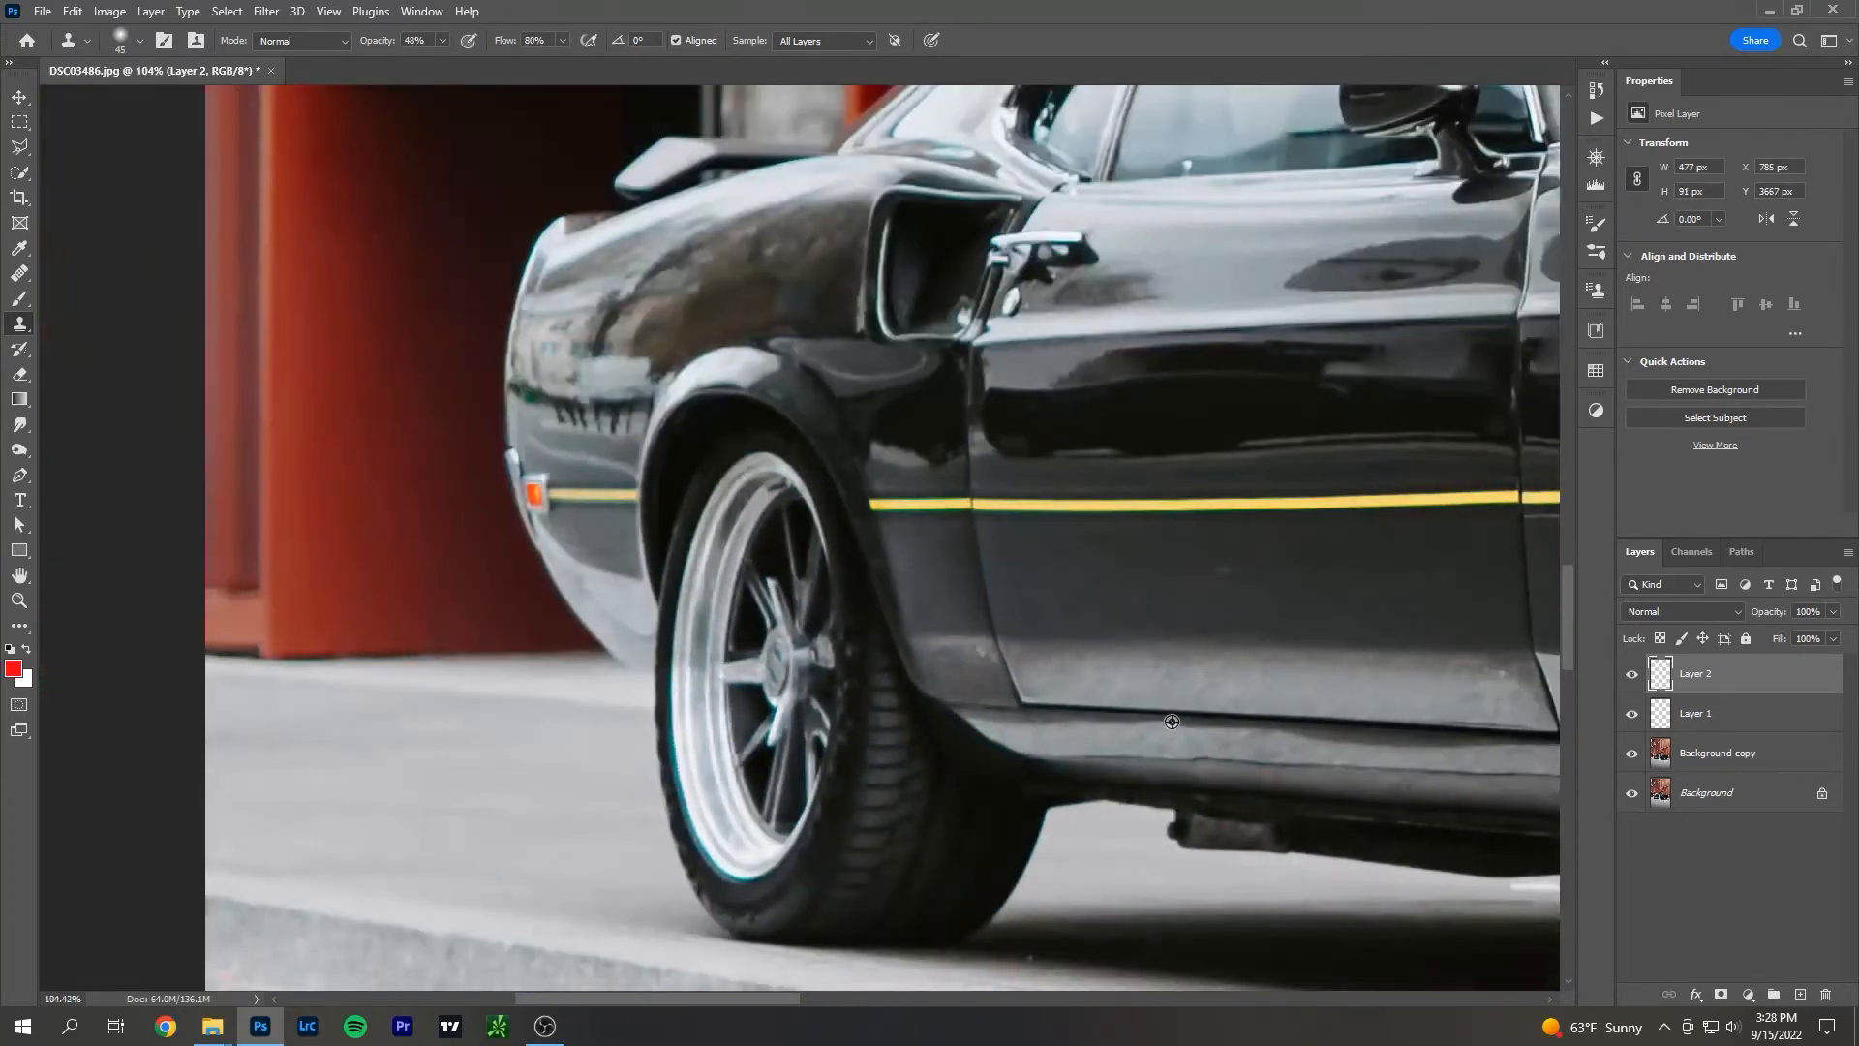
scroll(1087, 696, "up", 2)
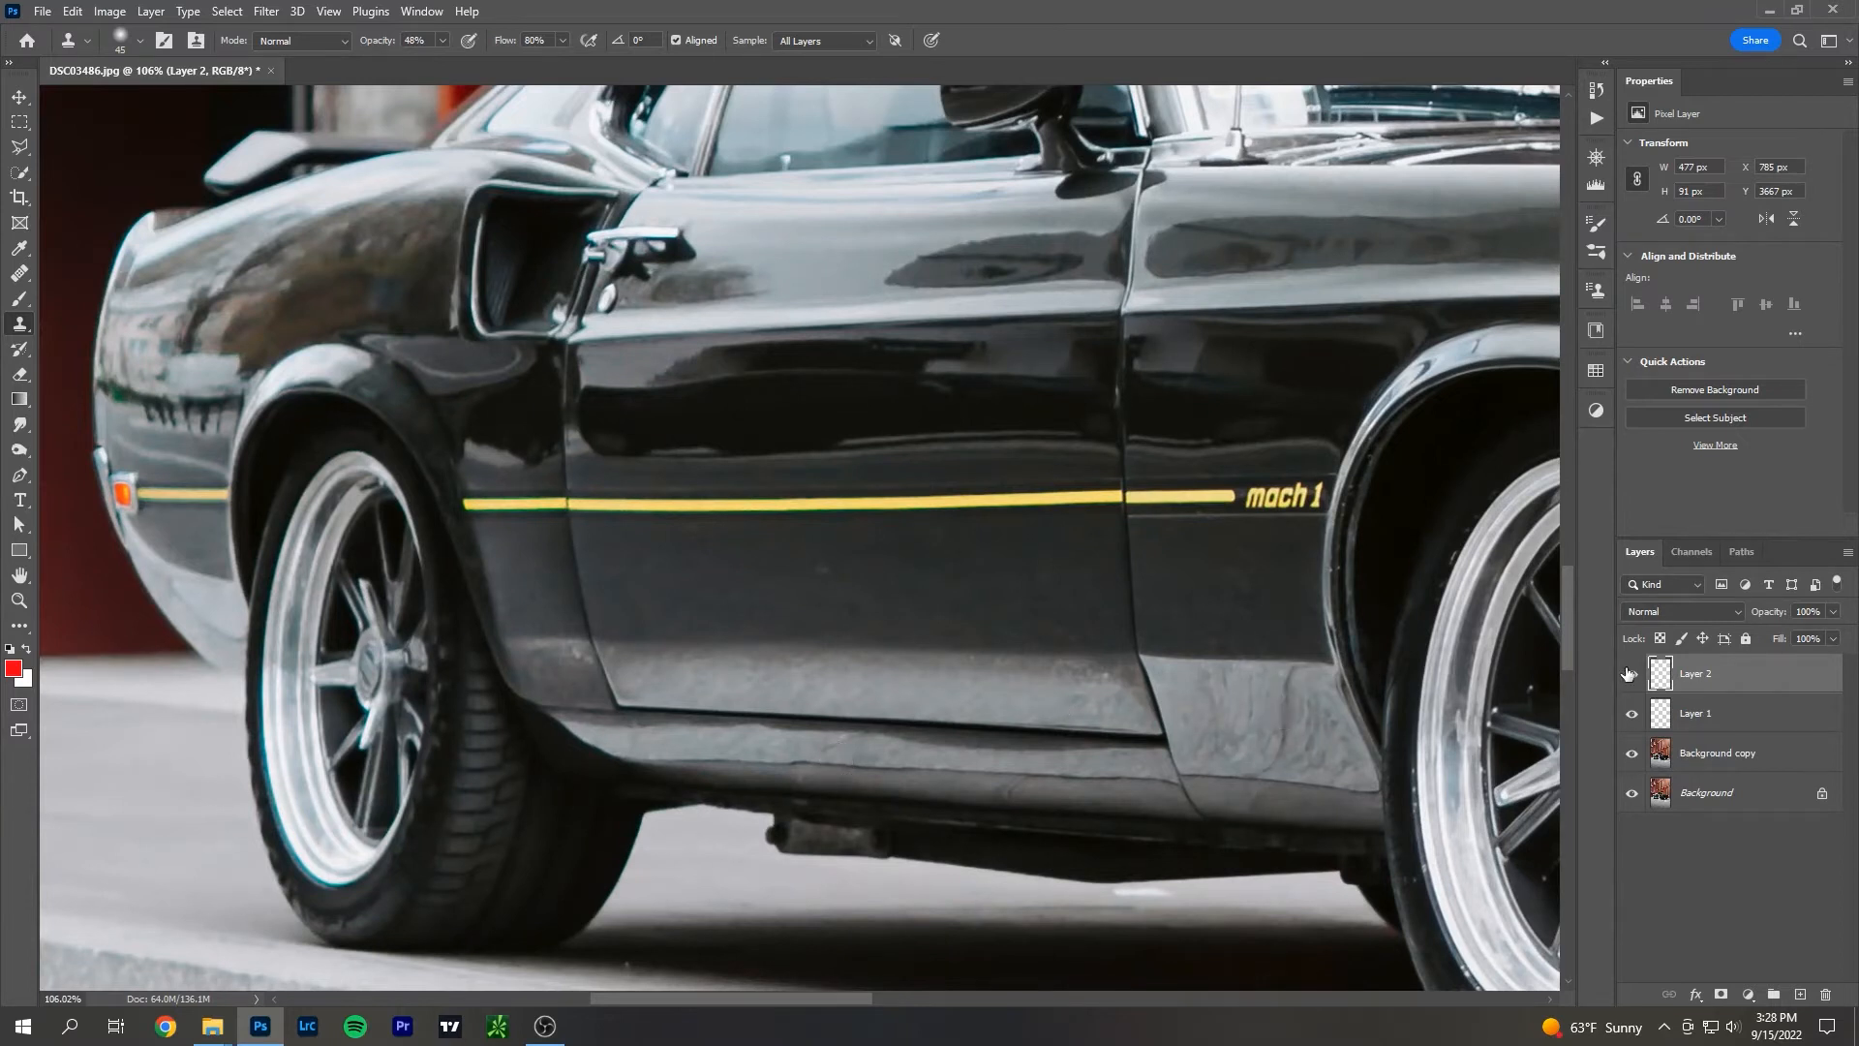
left_click_drag(1762, 674, 1826, 995)
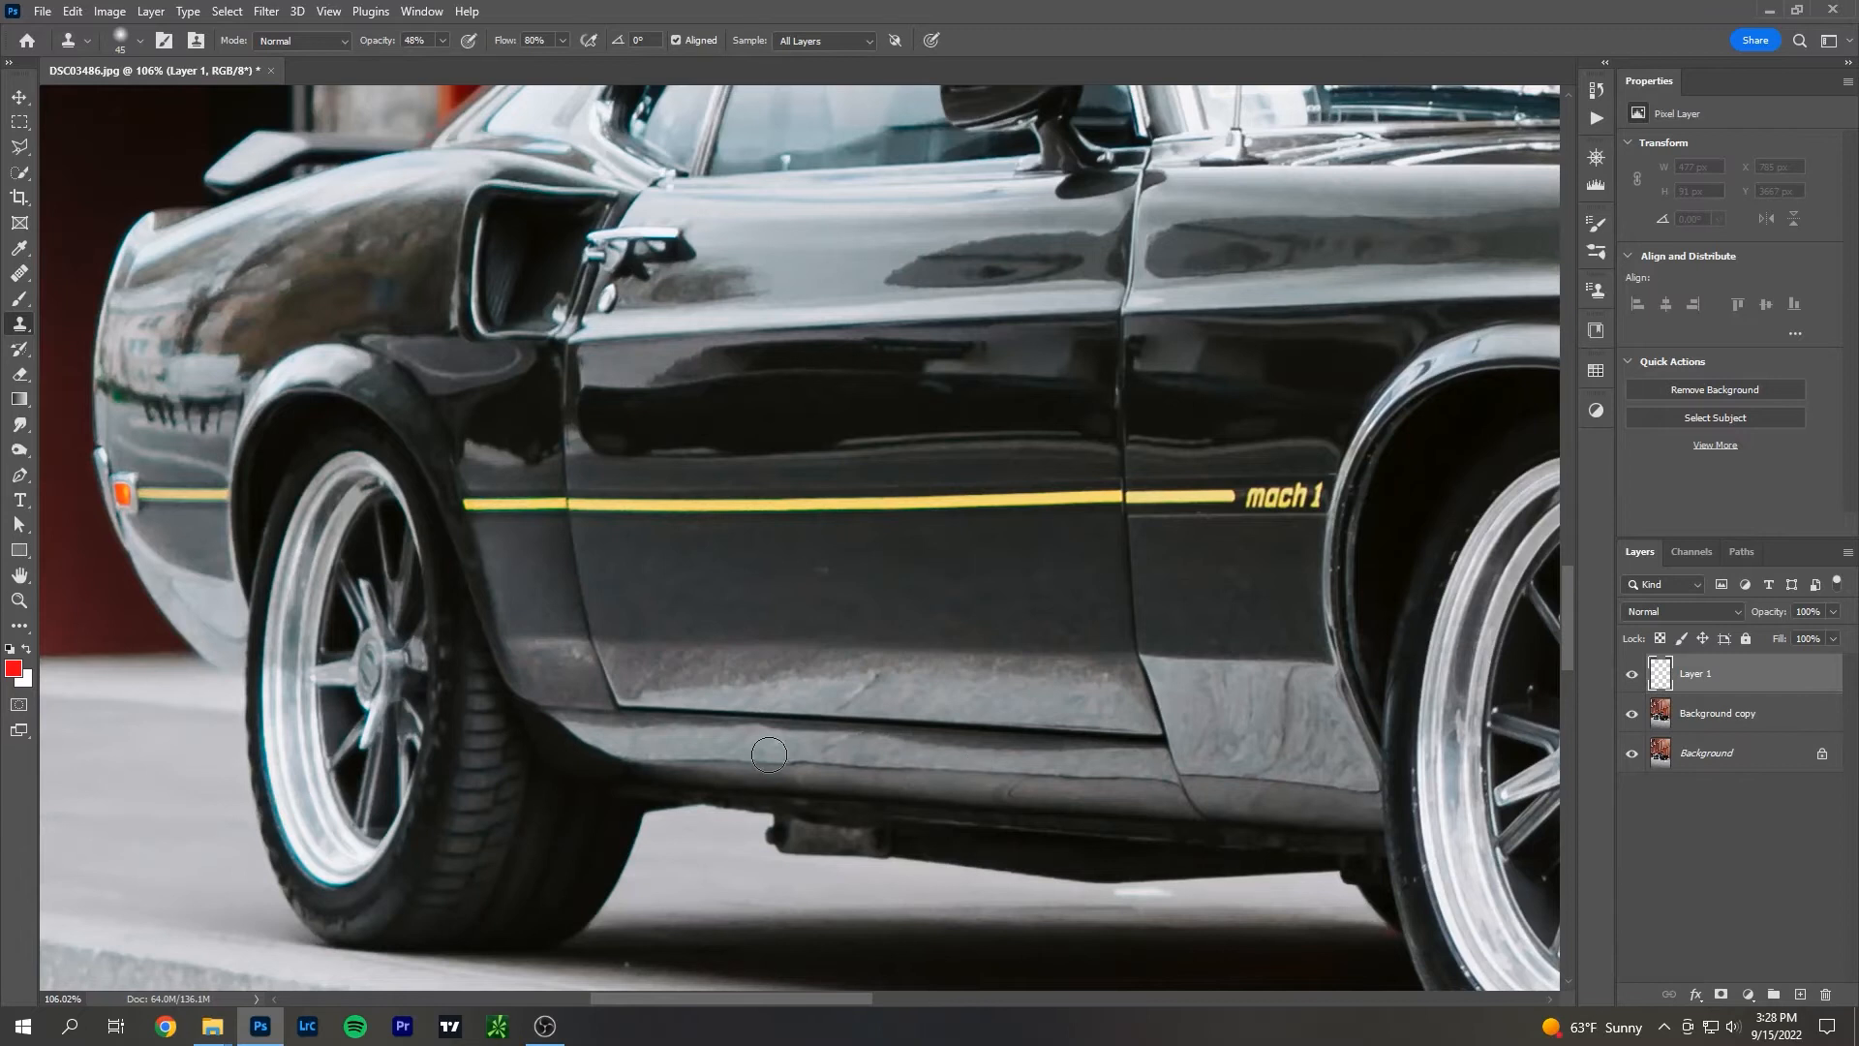
Examine the whole car and its front end, including the grille, bumper and orange license plate, for distracting details.
scroll(765, 750, "down", 4)
scroll(987, 746, "down", 1)
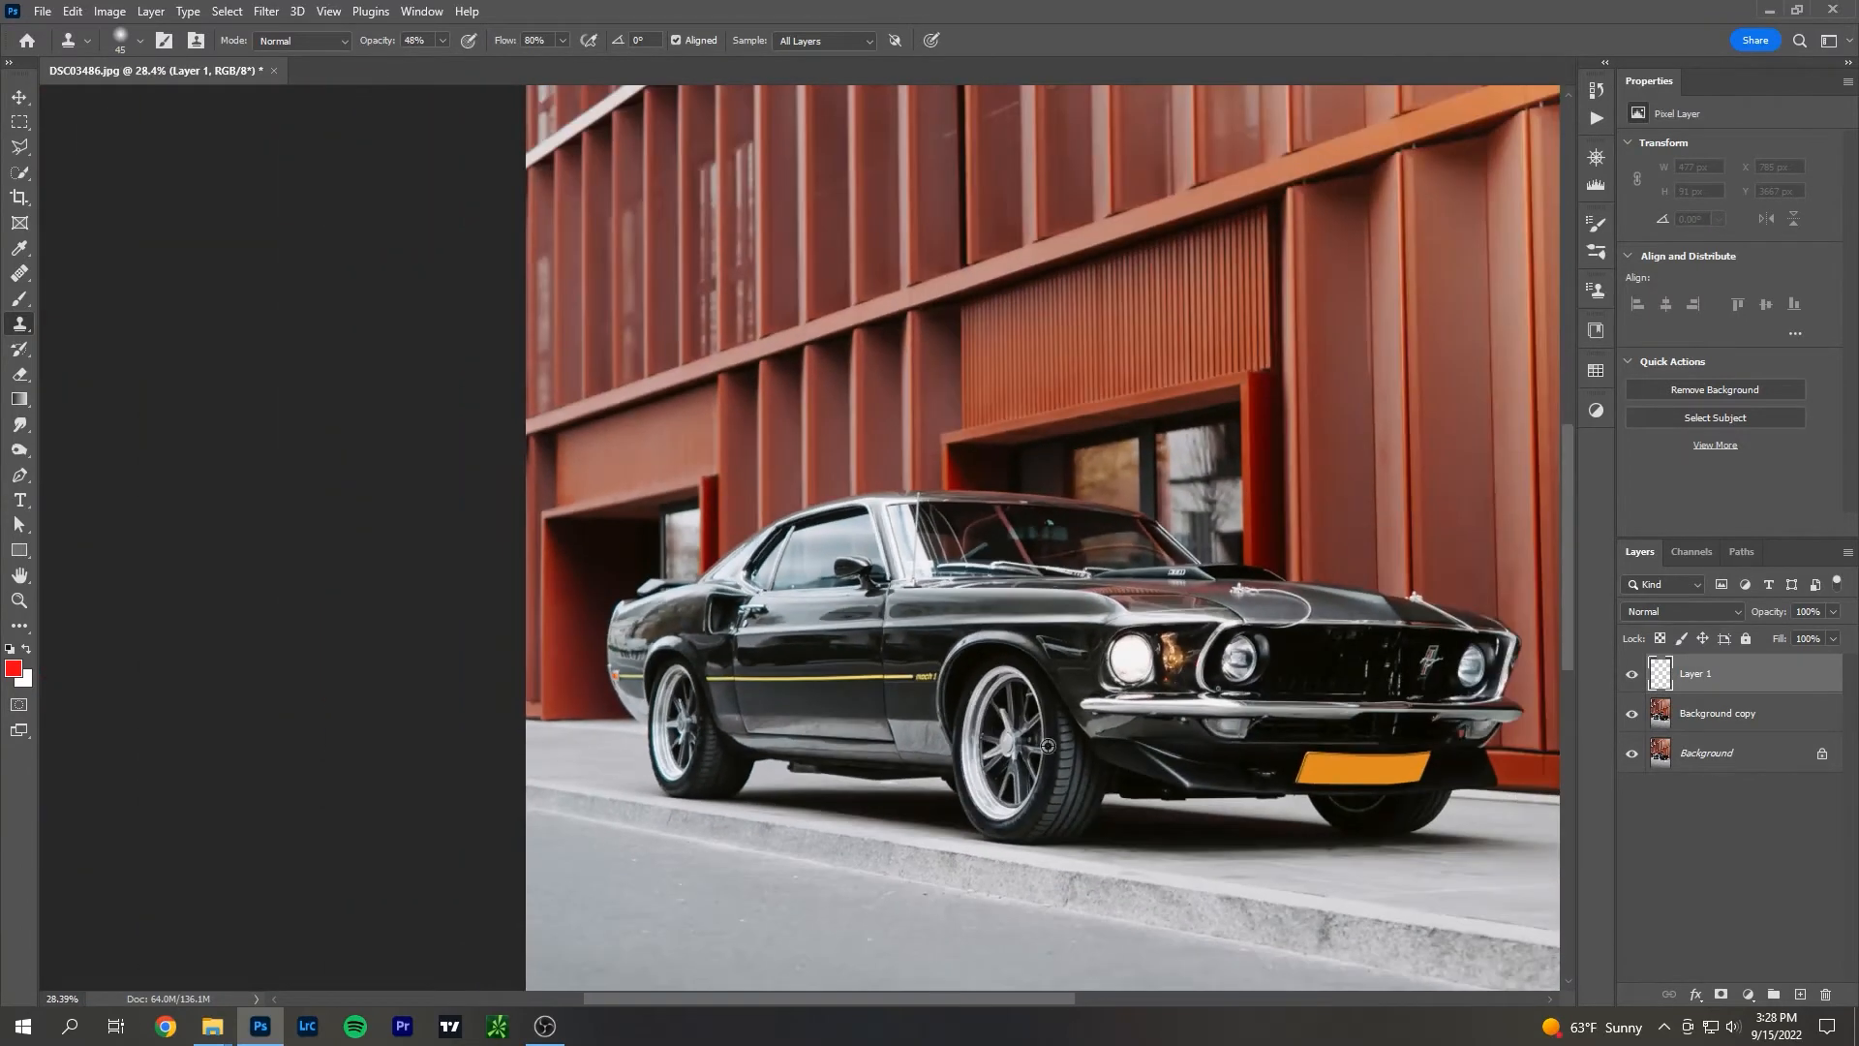
scroll(1319, 704, "up", 3)
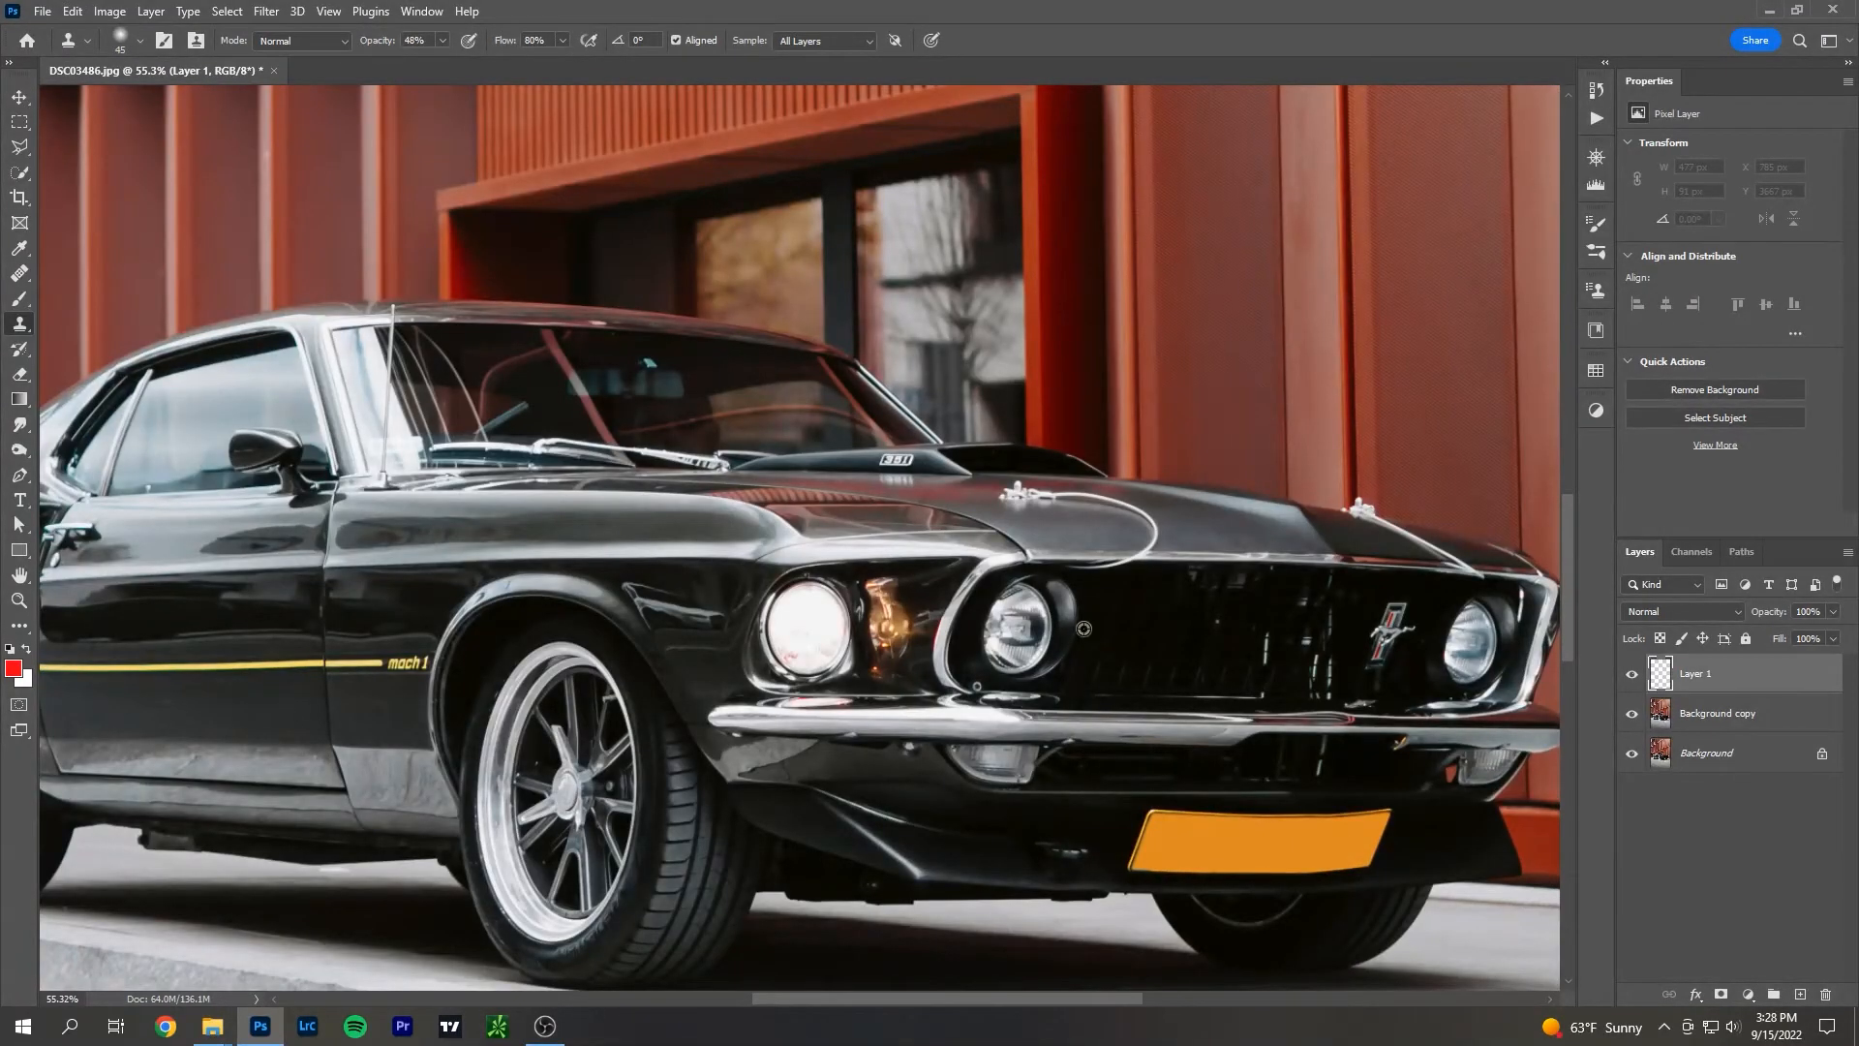
scroll(1154, 749, "up", 2)
left_click_drag(1166, 757, 778, 616)
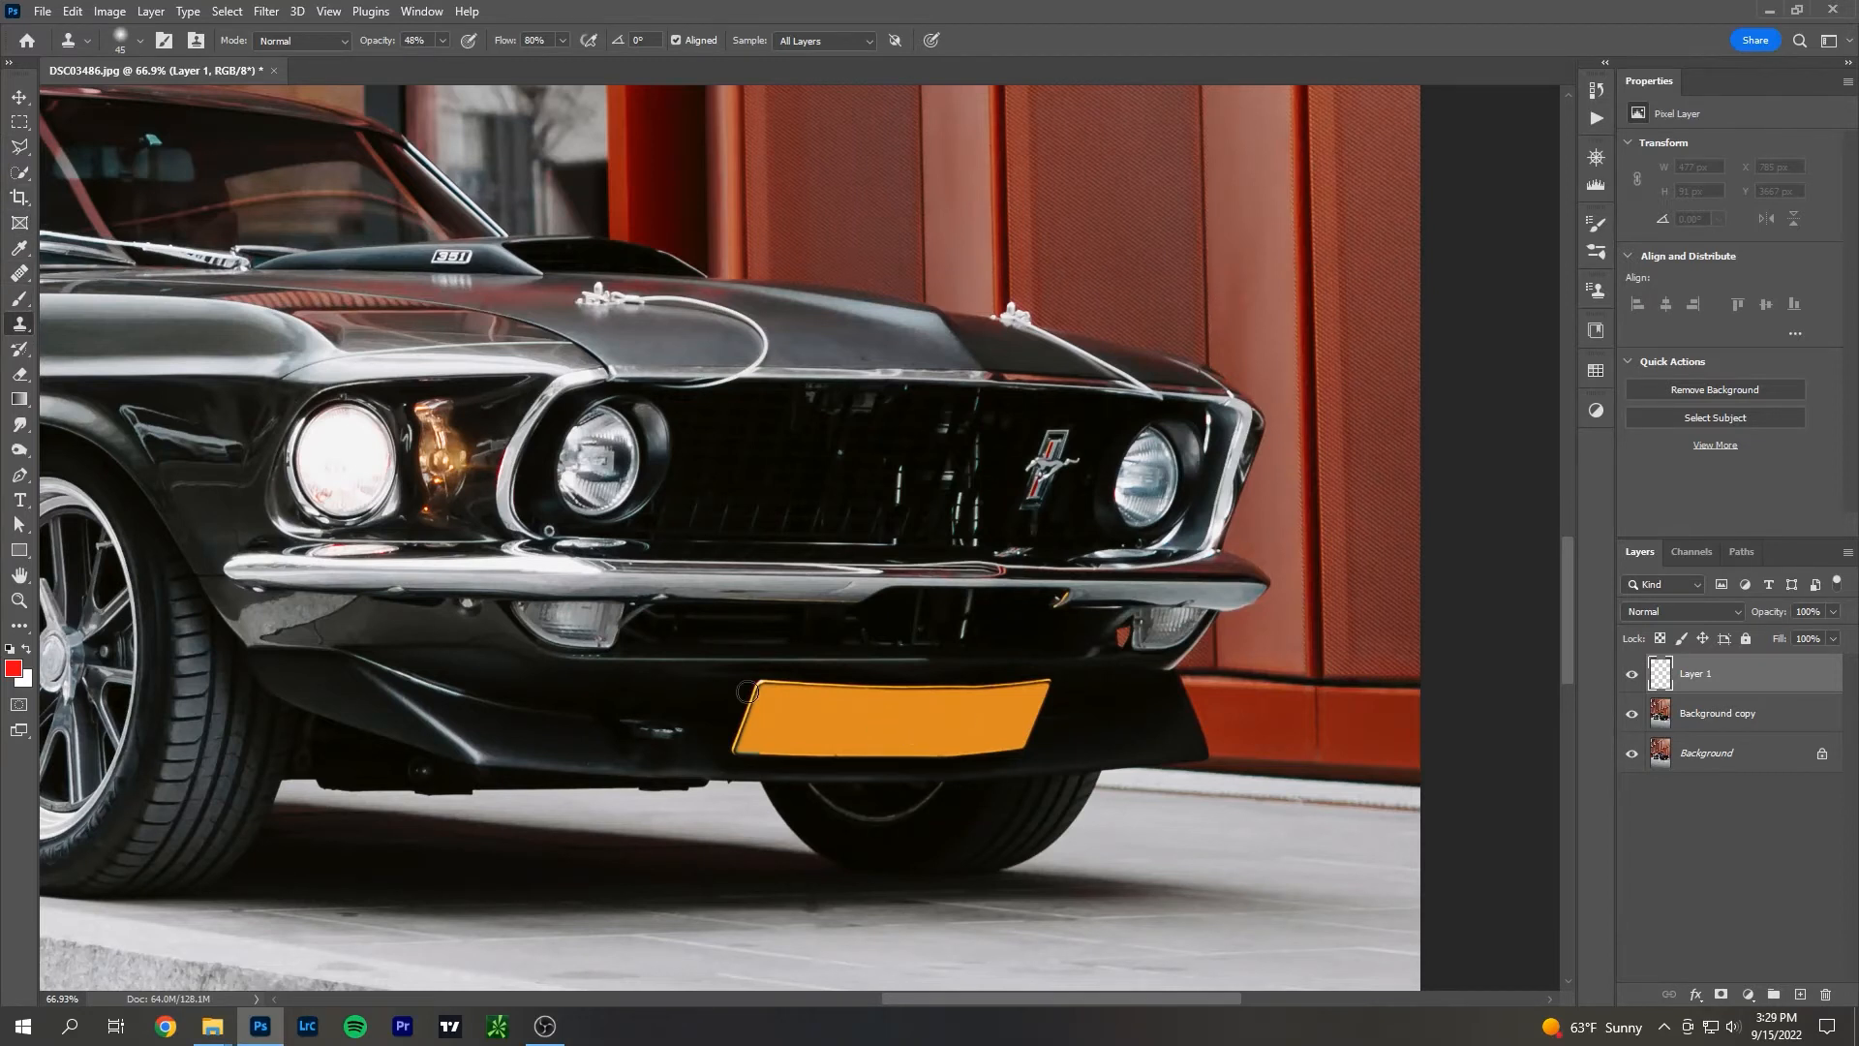
key("bracketleft")
scroll(884, 716, "up", 3)
scroll(721, 668, "down", 1)
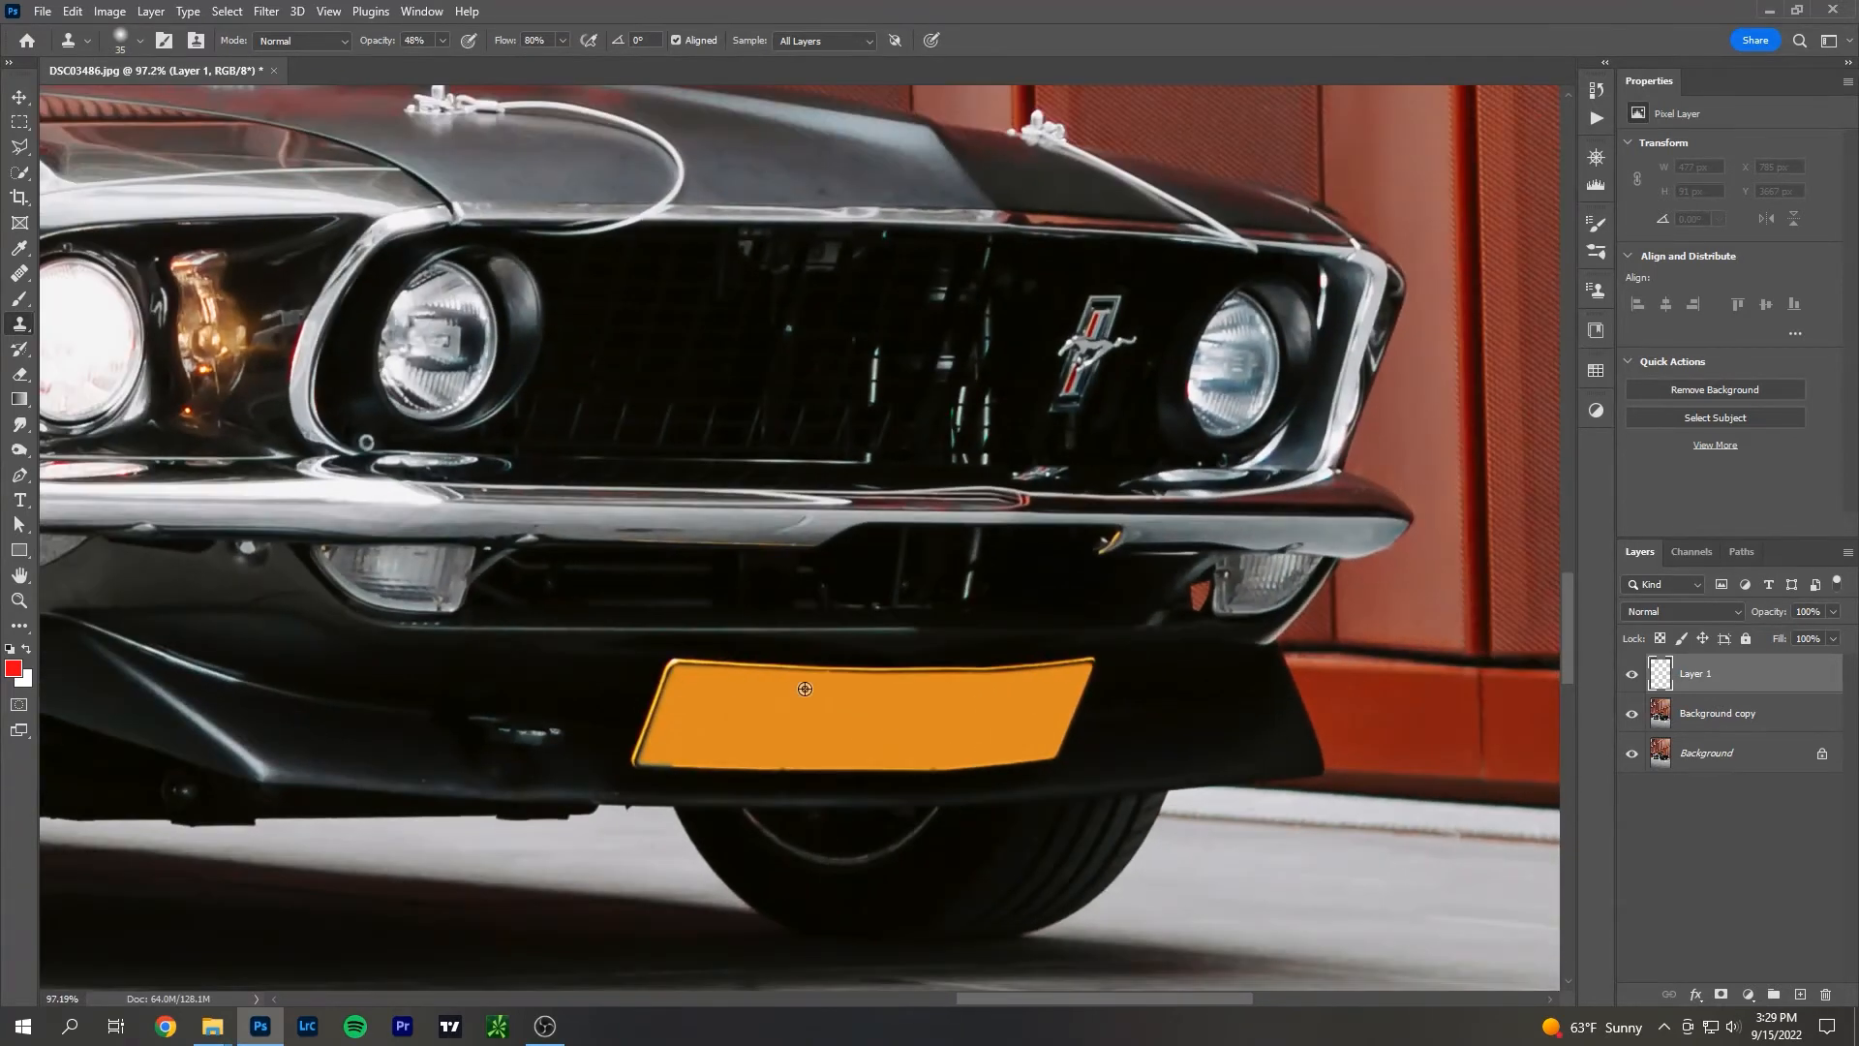
scroll(920, 689, "down", 5)
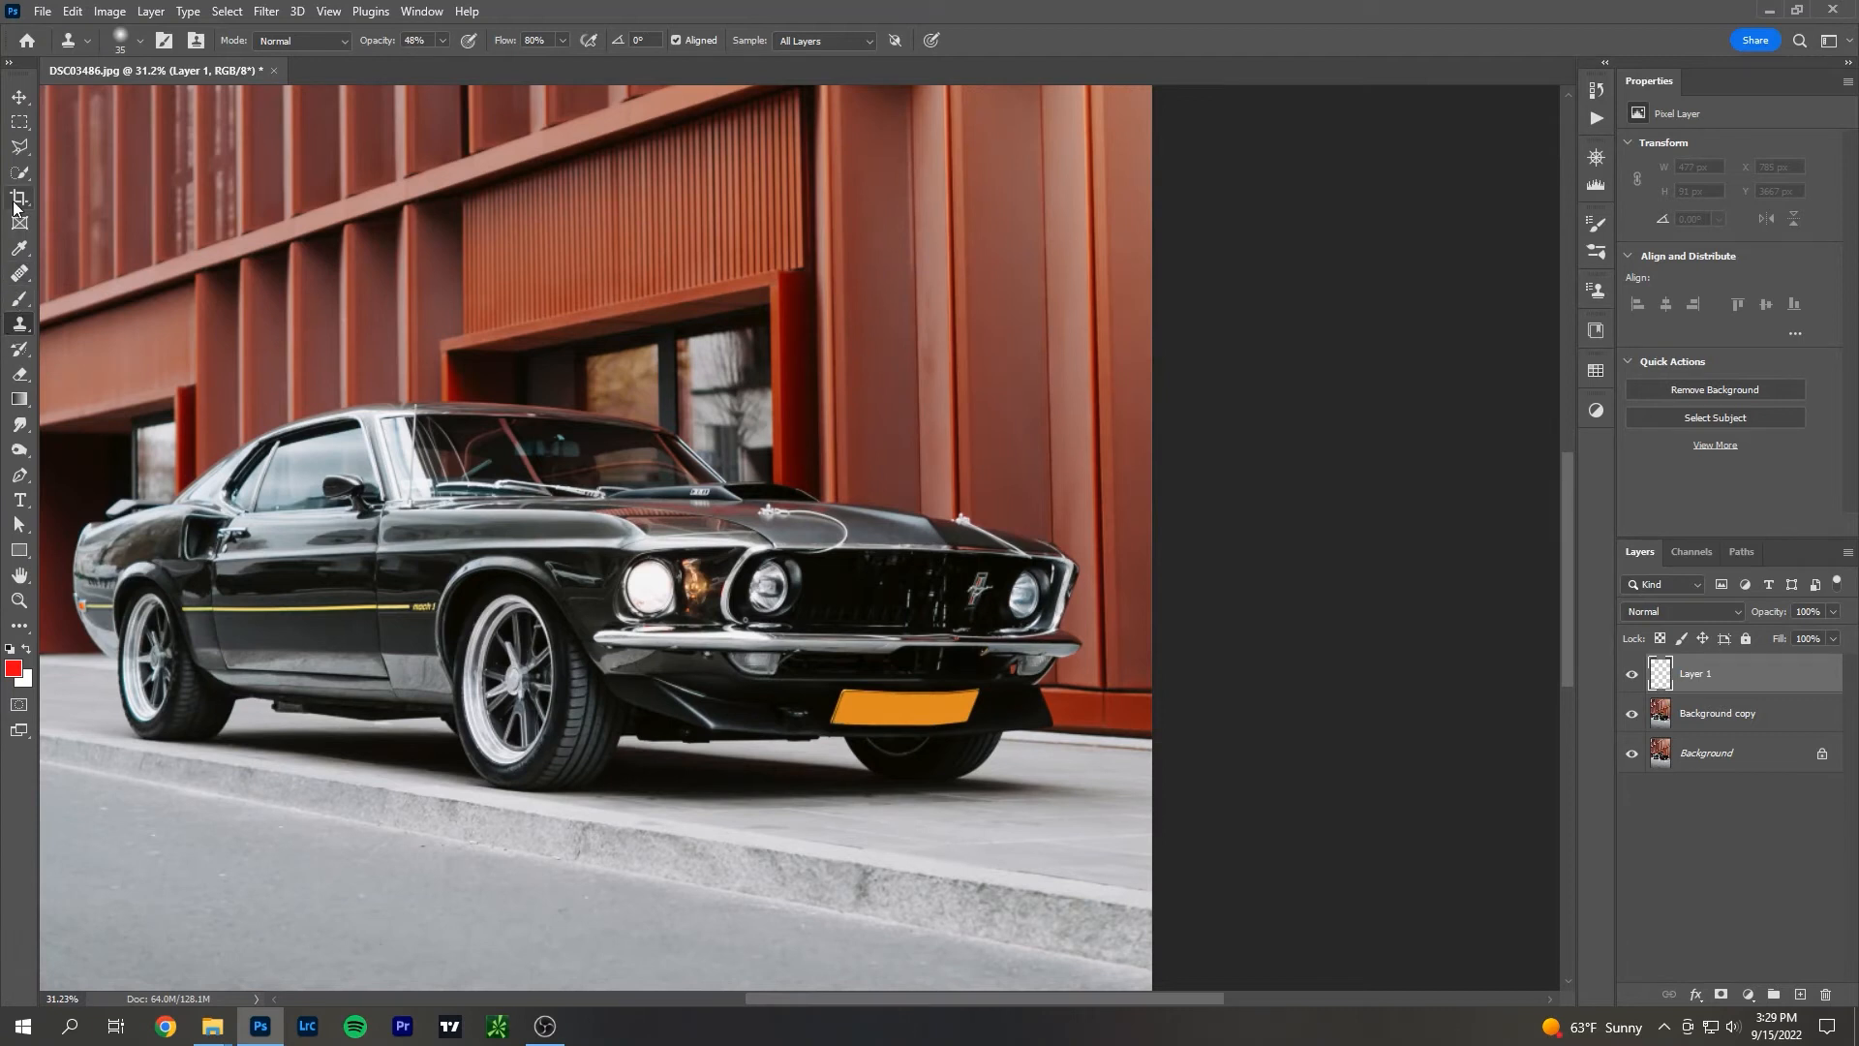
scroll(889, 595, "up", 3)
scroll(943, 693, "down", 2)
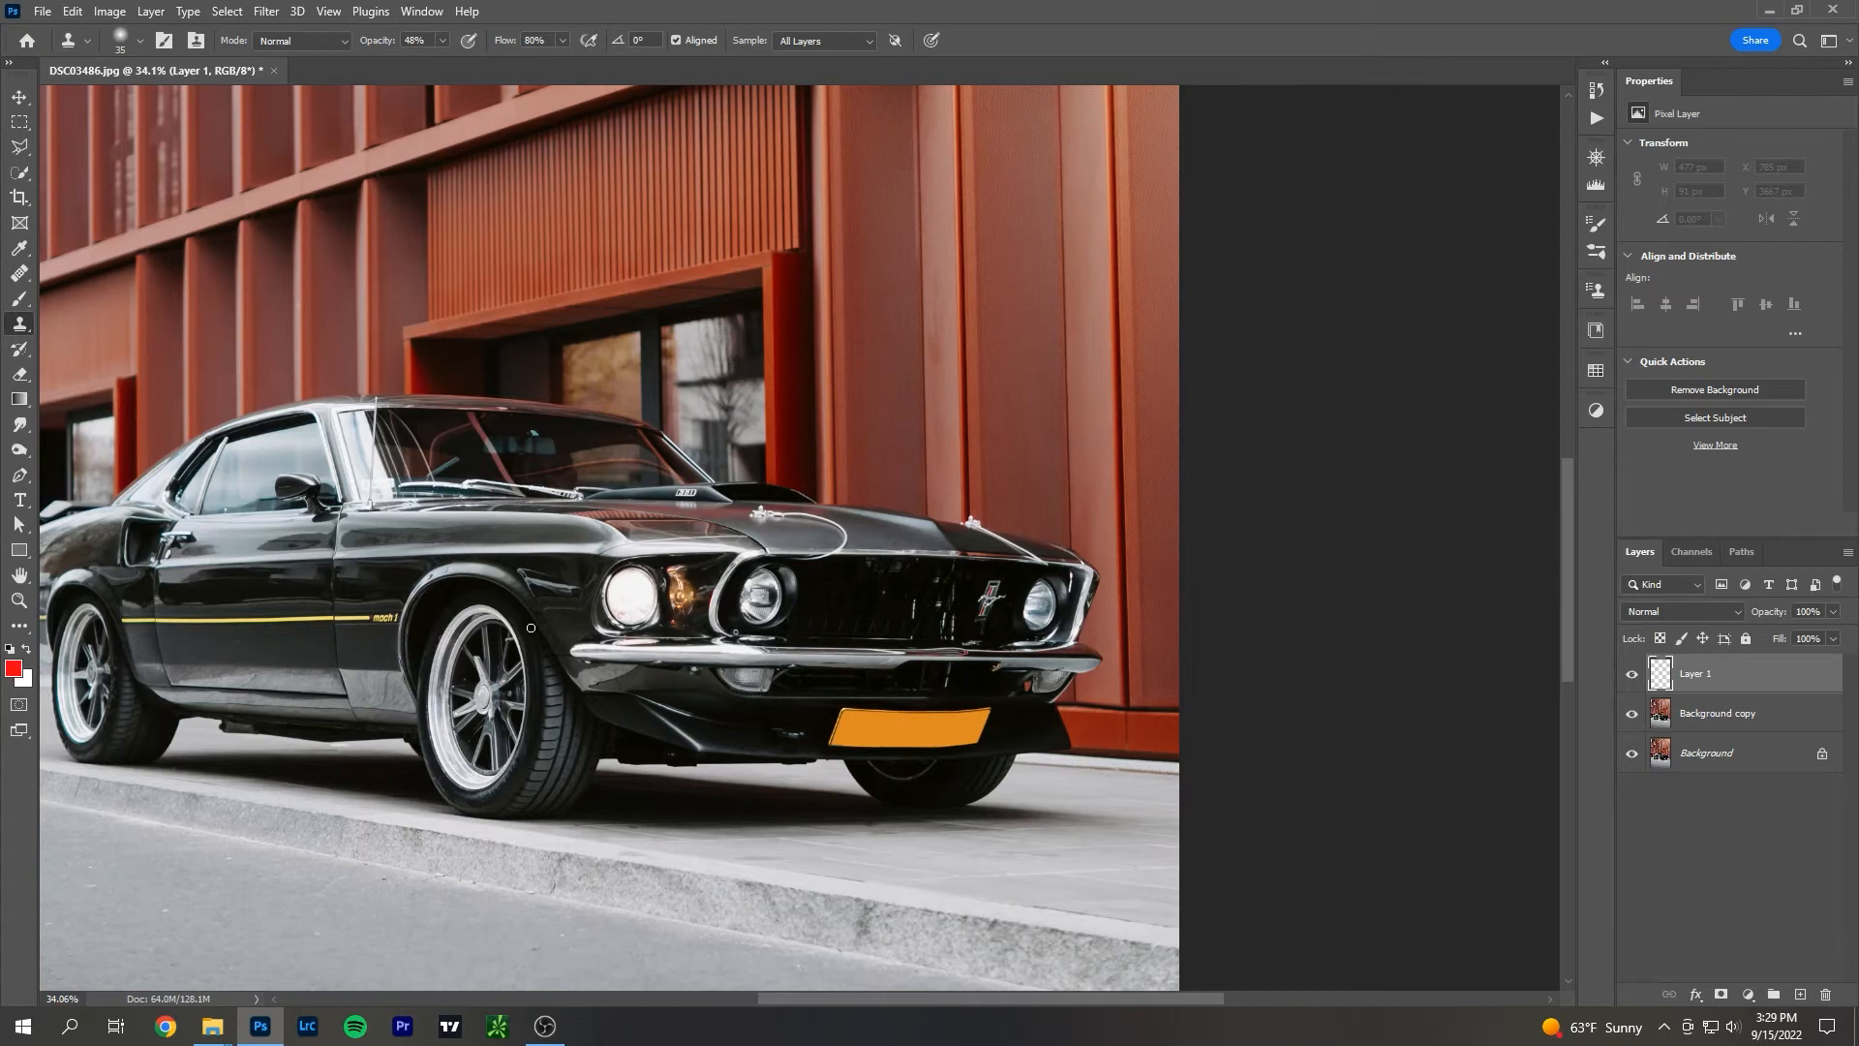
Inspect the blank orange license plate, front bumper and front wheel area up close and in the full photo.
scroll(531, 628, "down", 3)
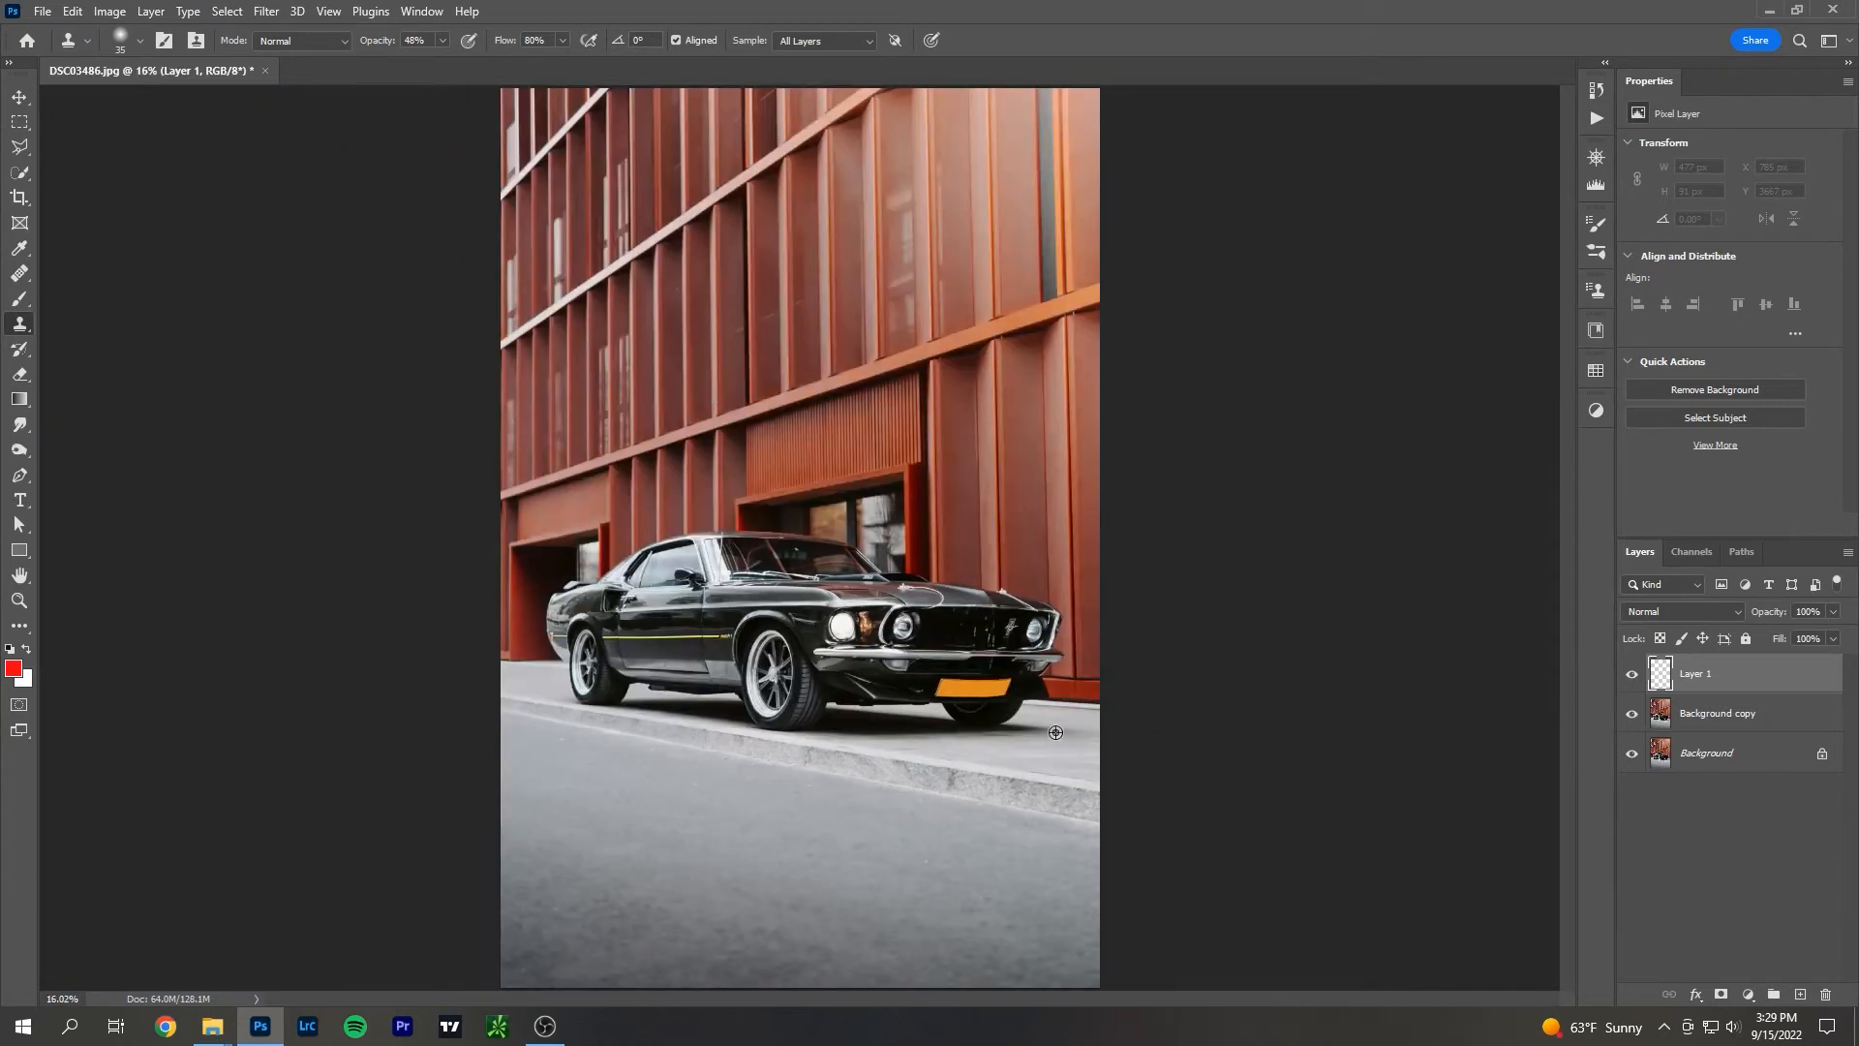
scroll(1114, 726, "up", 5)
scroll(917, 690, "up", 2)
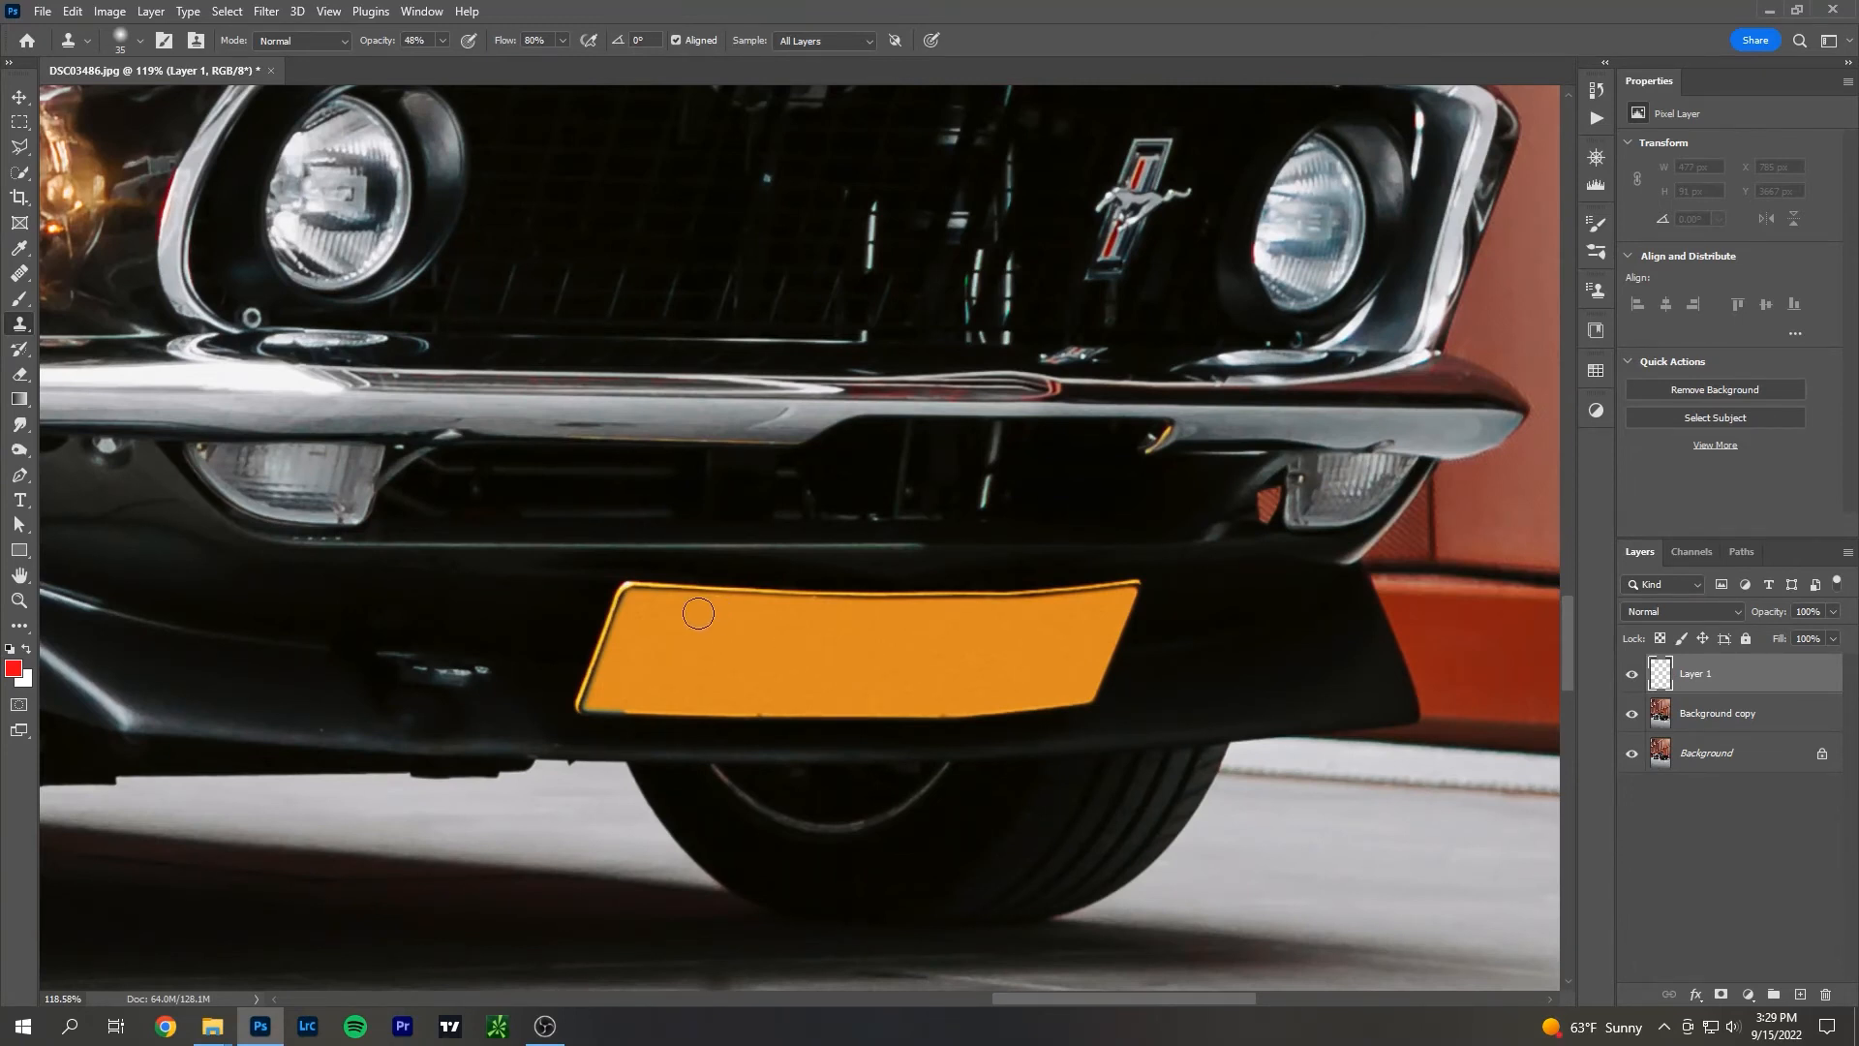
scroll(695, 613, "down", 2)
left_click_drag(645, 482, 736, 595)
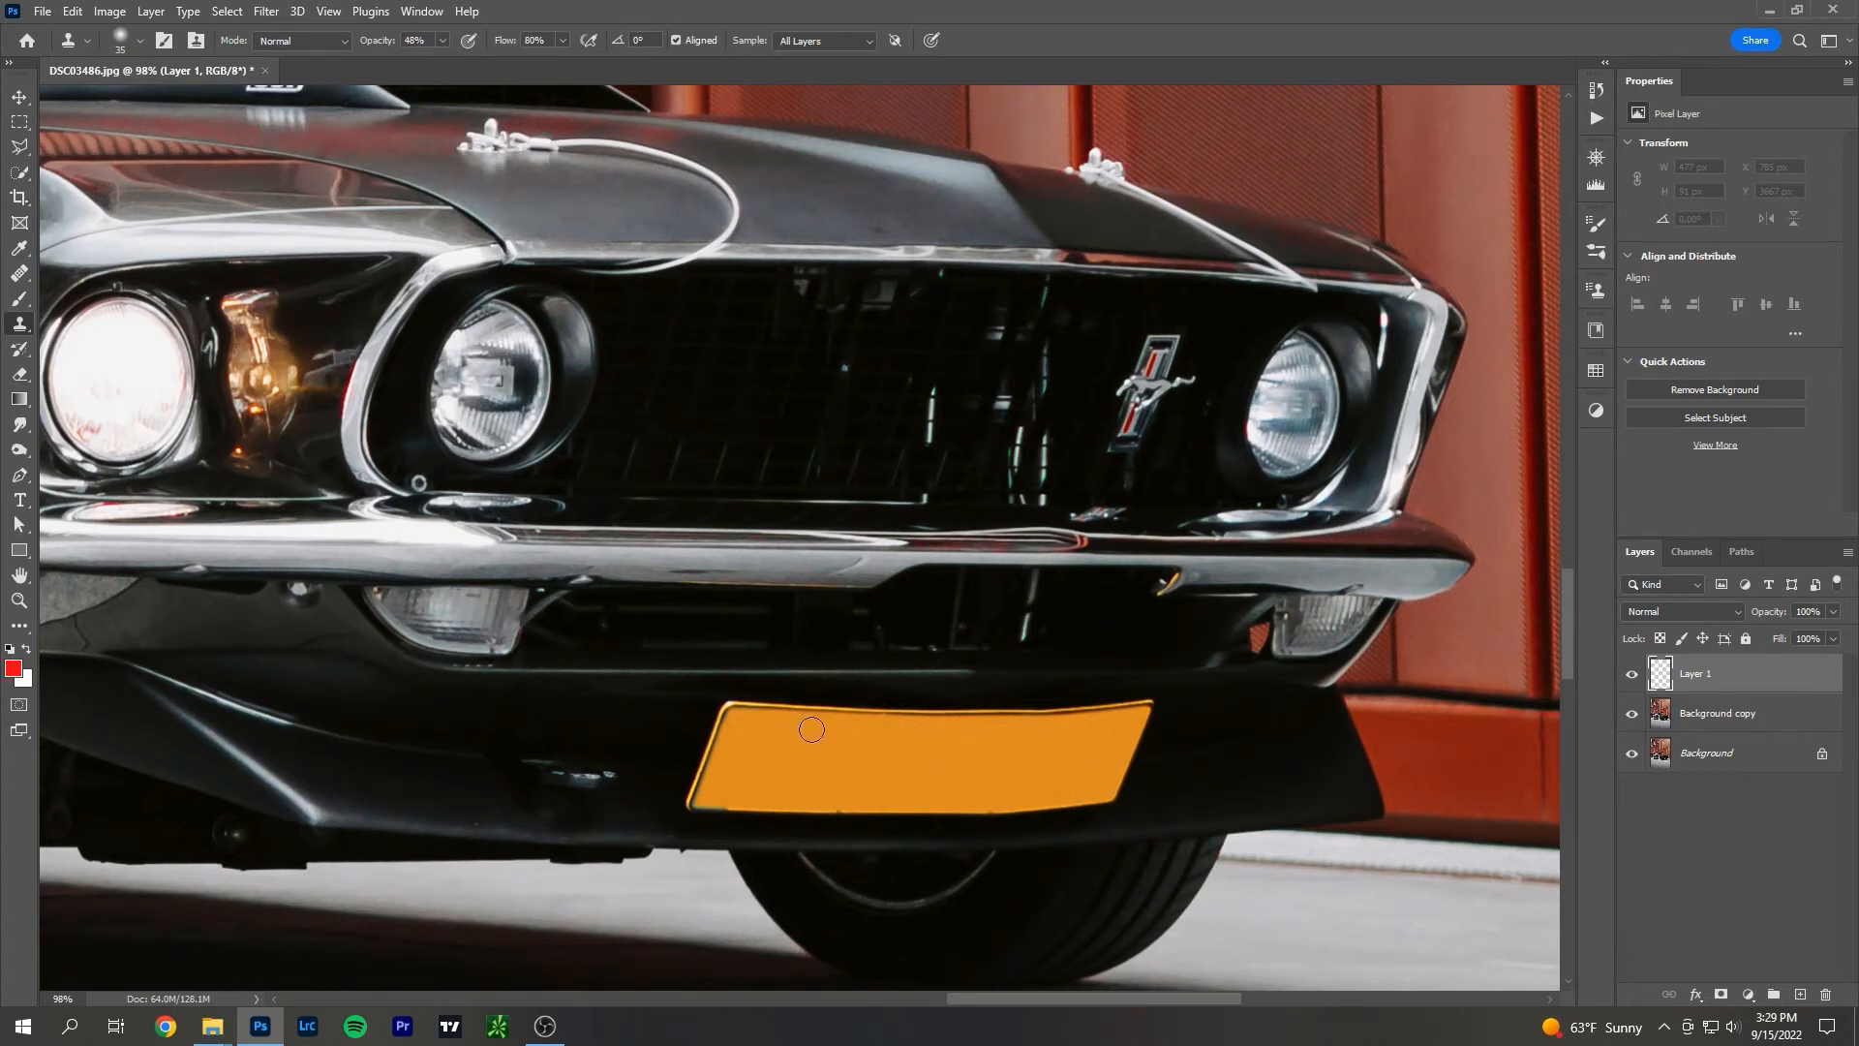
scroll(1066, 750, "down", 2)
left_click_drag(529, 716, 1088, 731)
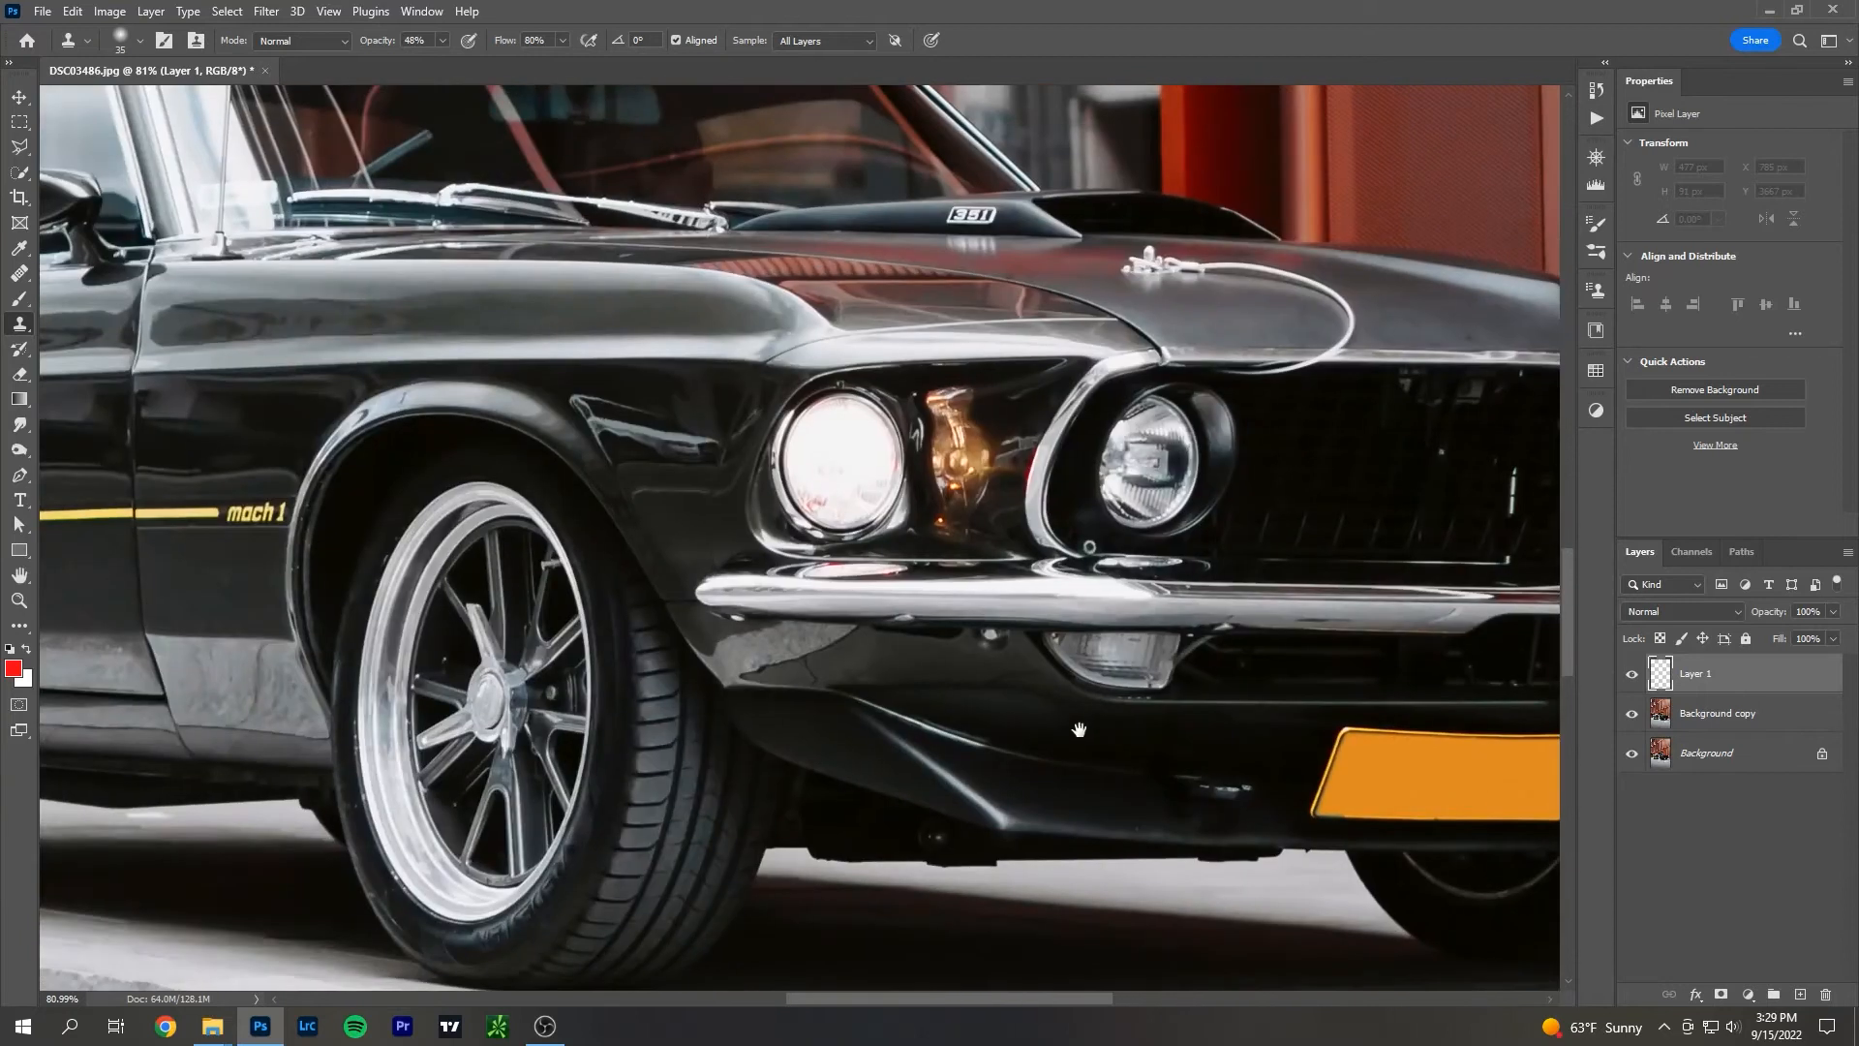
scroll(1360, 744, "down", 2)
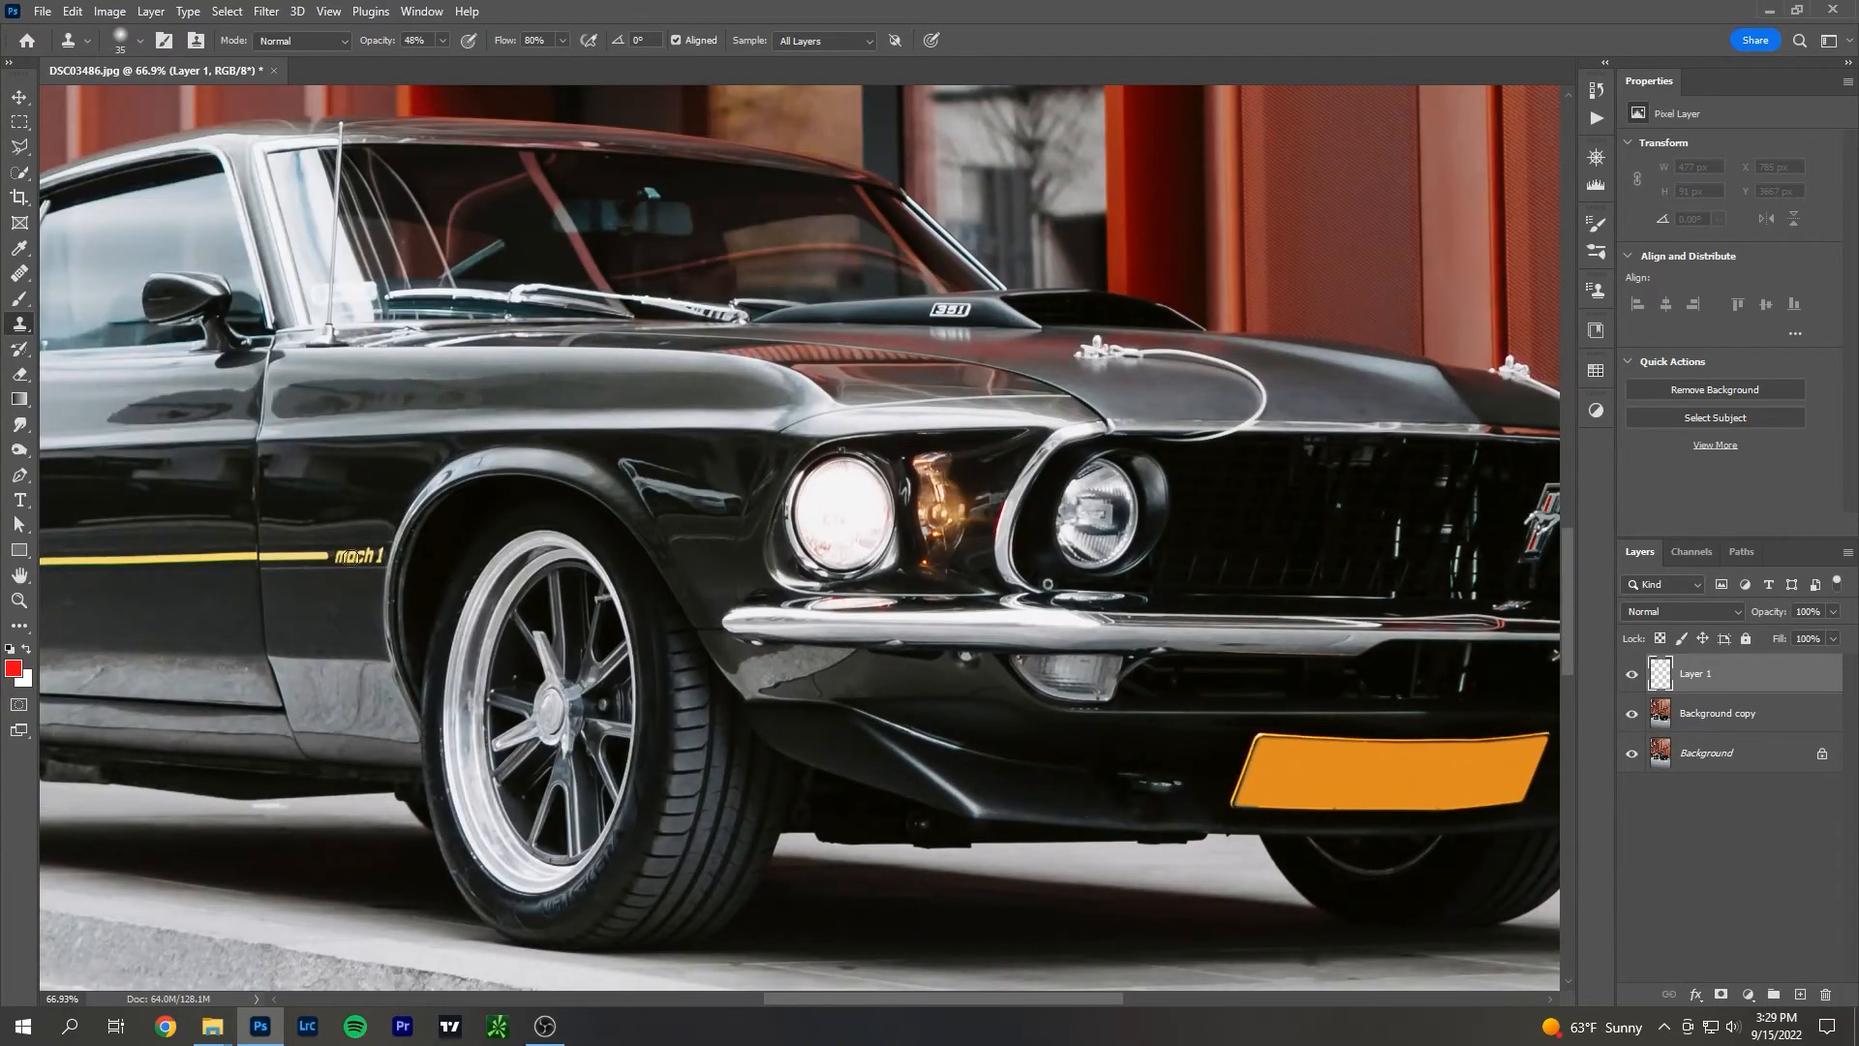
left_click_drag(1375, 767, 1184, 763)
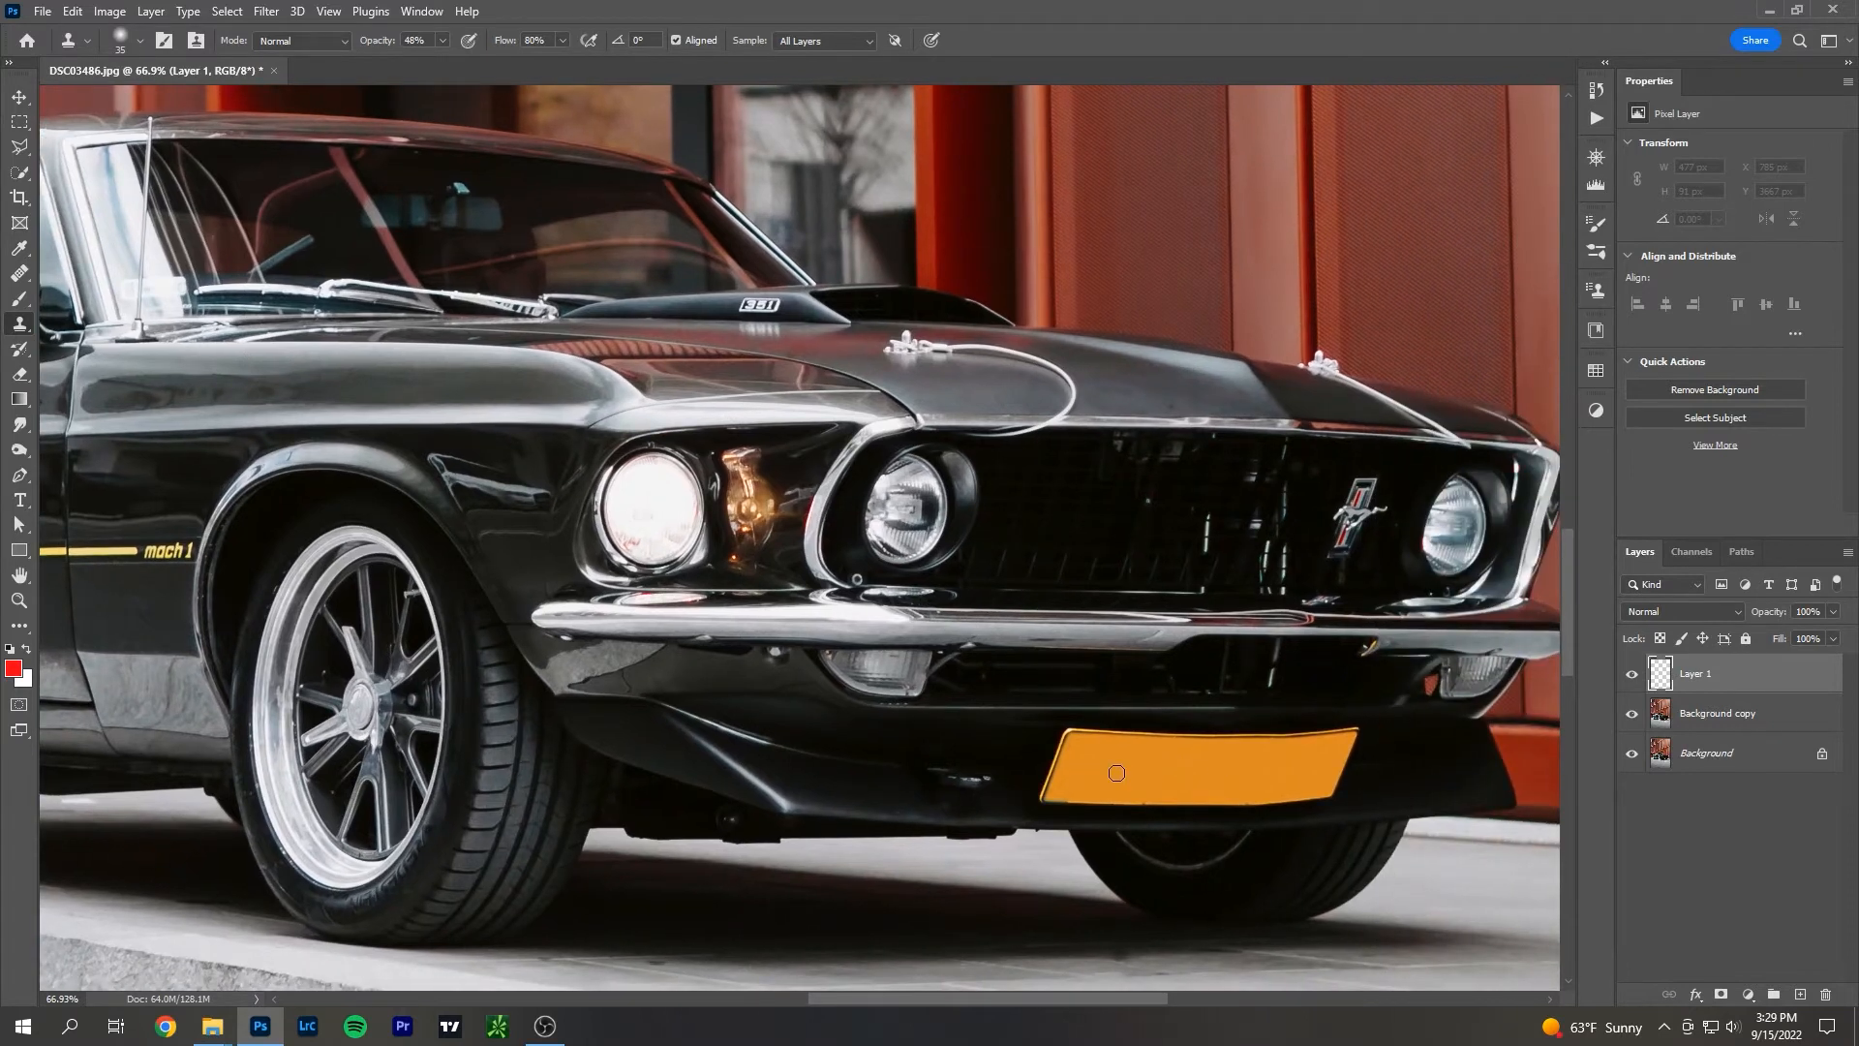
Hand-letter "Mach1" in black with the Brush tool across the orange license plate on a new layer.
left_click(10, 649)
left_click(1799, 996)
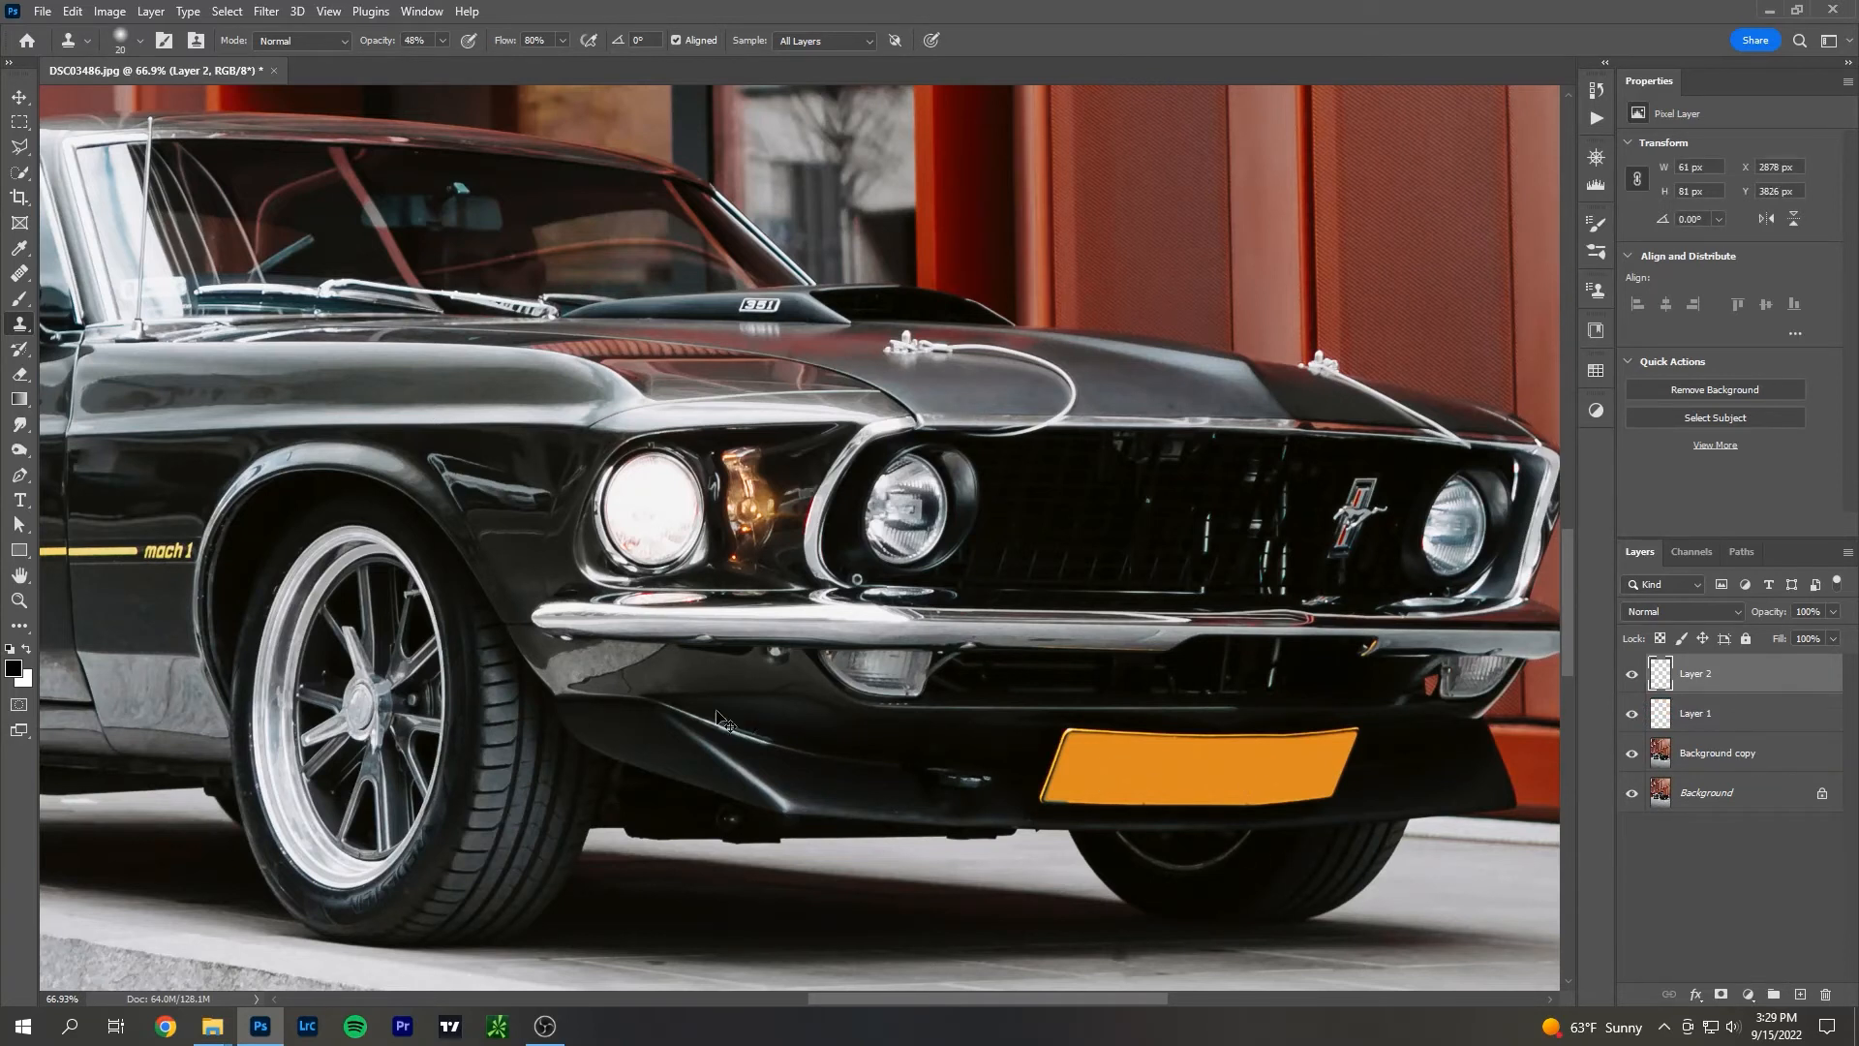
key("b")
mouse_move(1092, 791)
left_mouse_down()
mouse_move(1120, 745)
mouse_move(1151, 789)
mouse_move(1185, 767)
mouse_move(1226, 789)
left_mouse_up()
mouse_move(1237, 741)
left_mouse_down()
mouse_move(1237, 786)
mouse_move(1325, 785)
left_mouse_up()
scroll(1166, 872, "down", 5)
scroll(1129, 866, "up", 6)
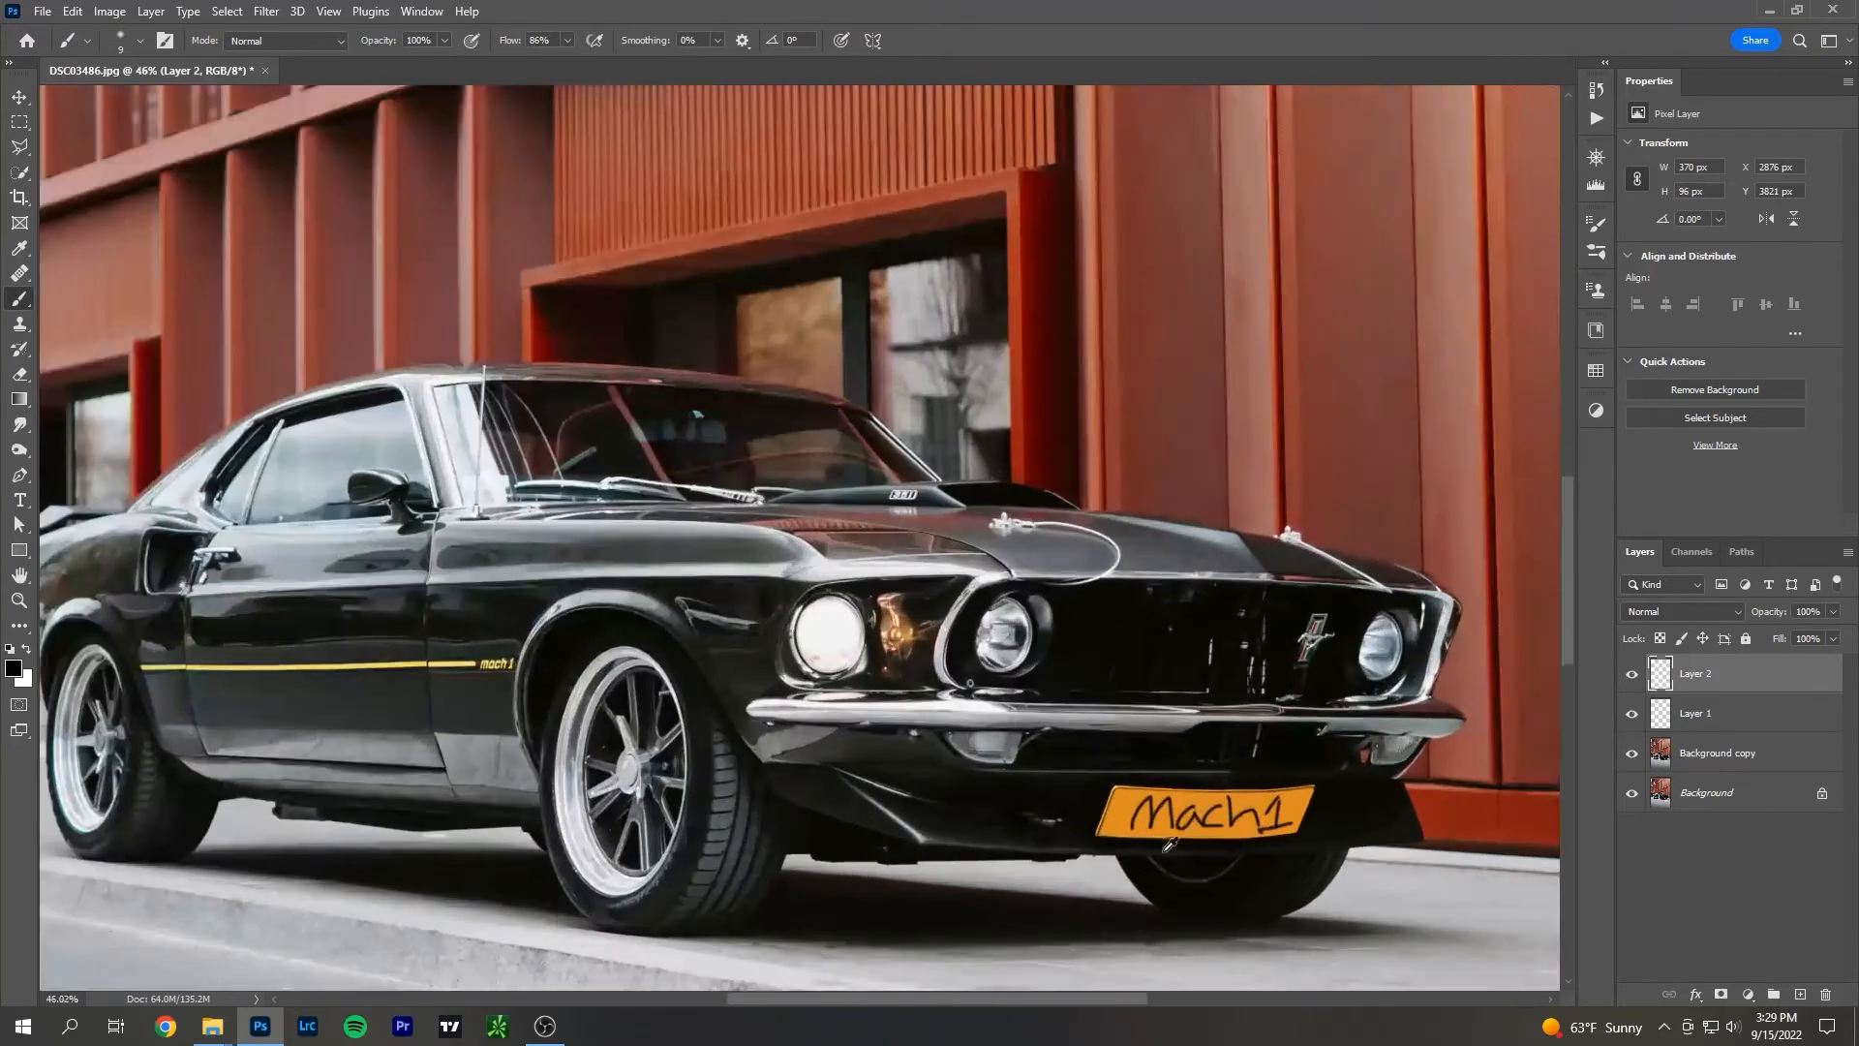
scroll(1318, 803, "down", 2)
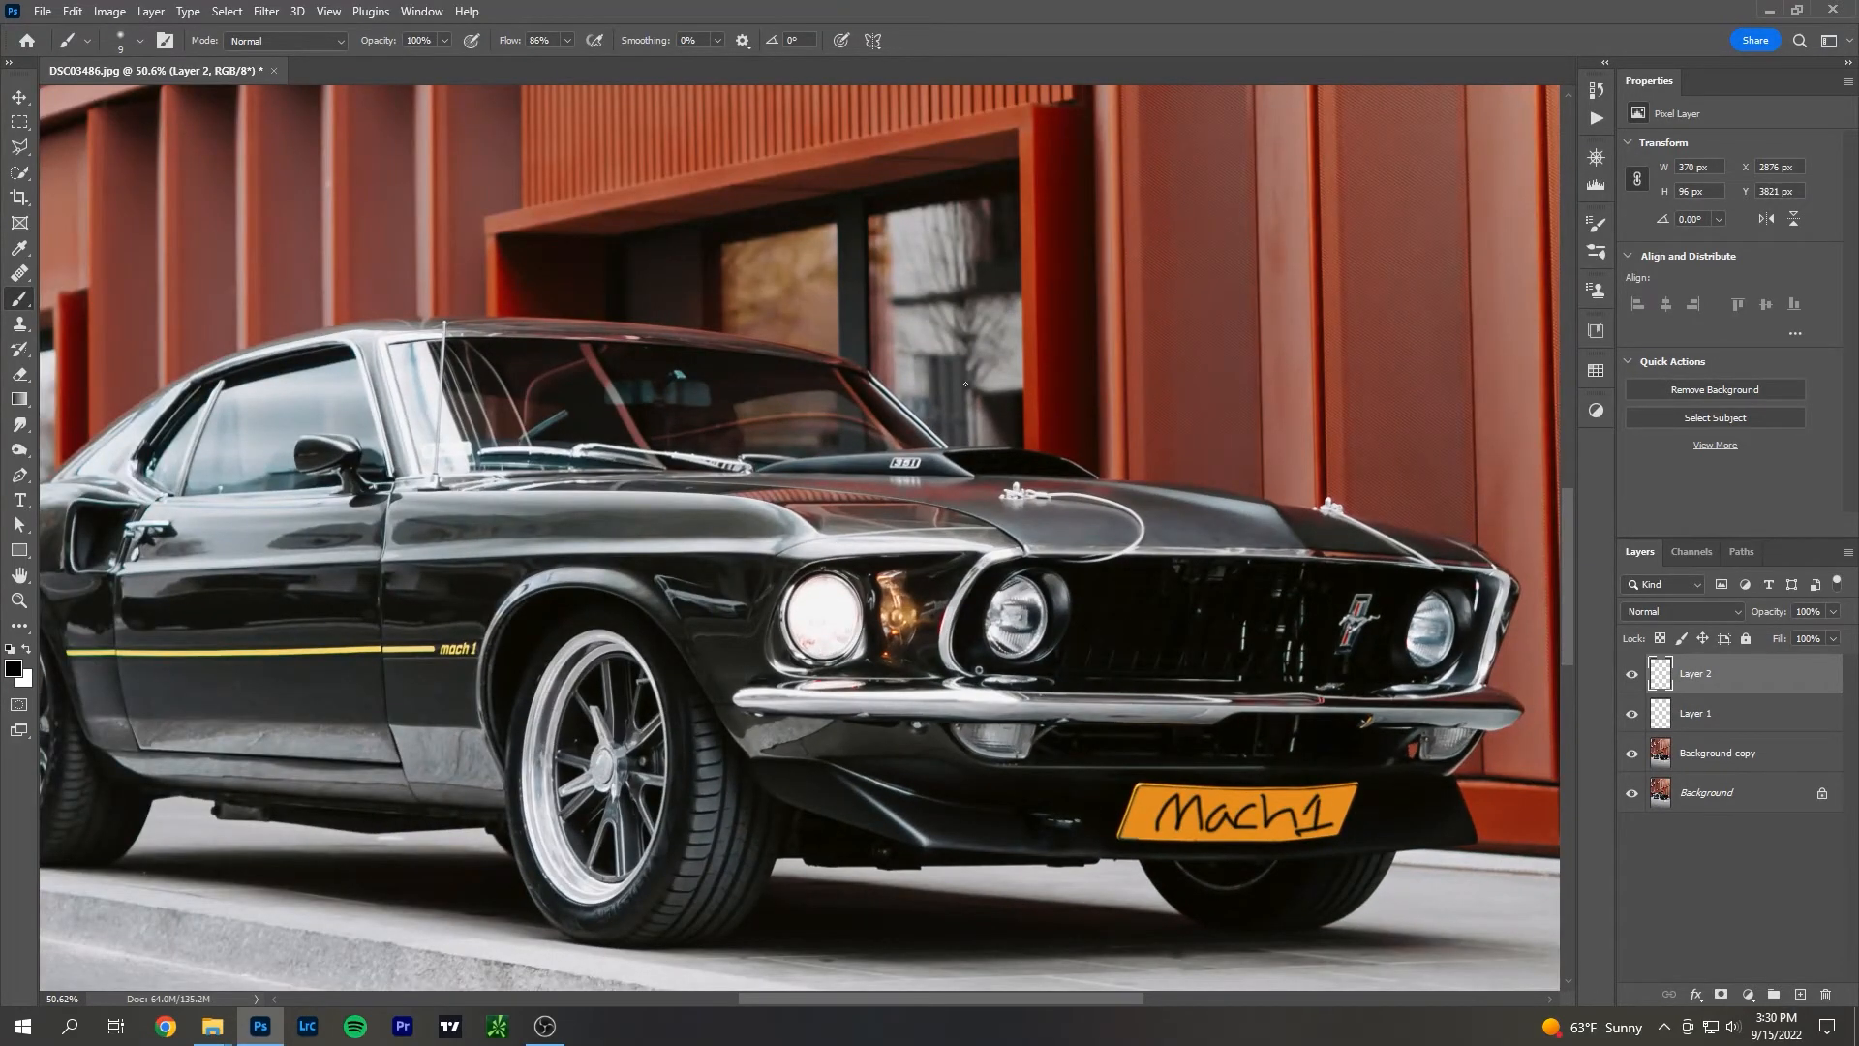
scroll(1177, 689, "up", 2)
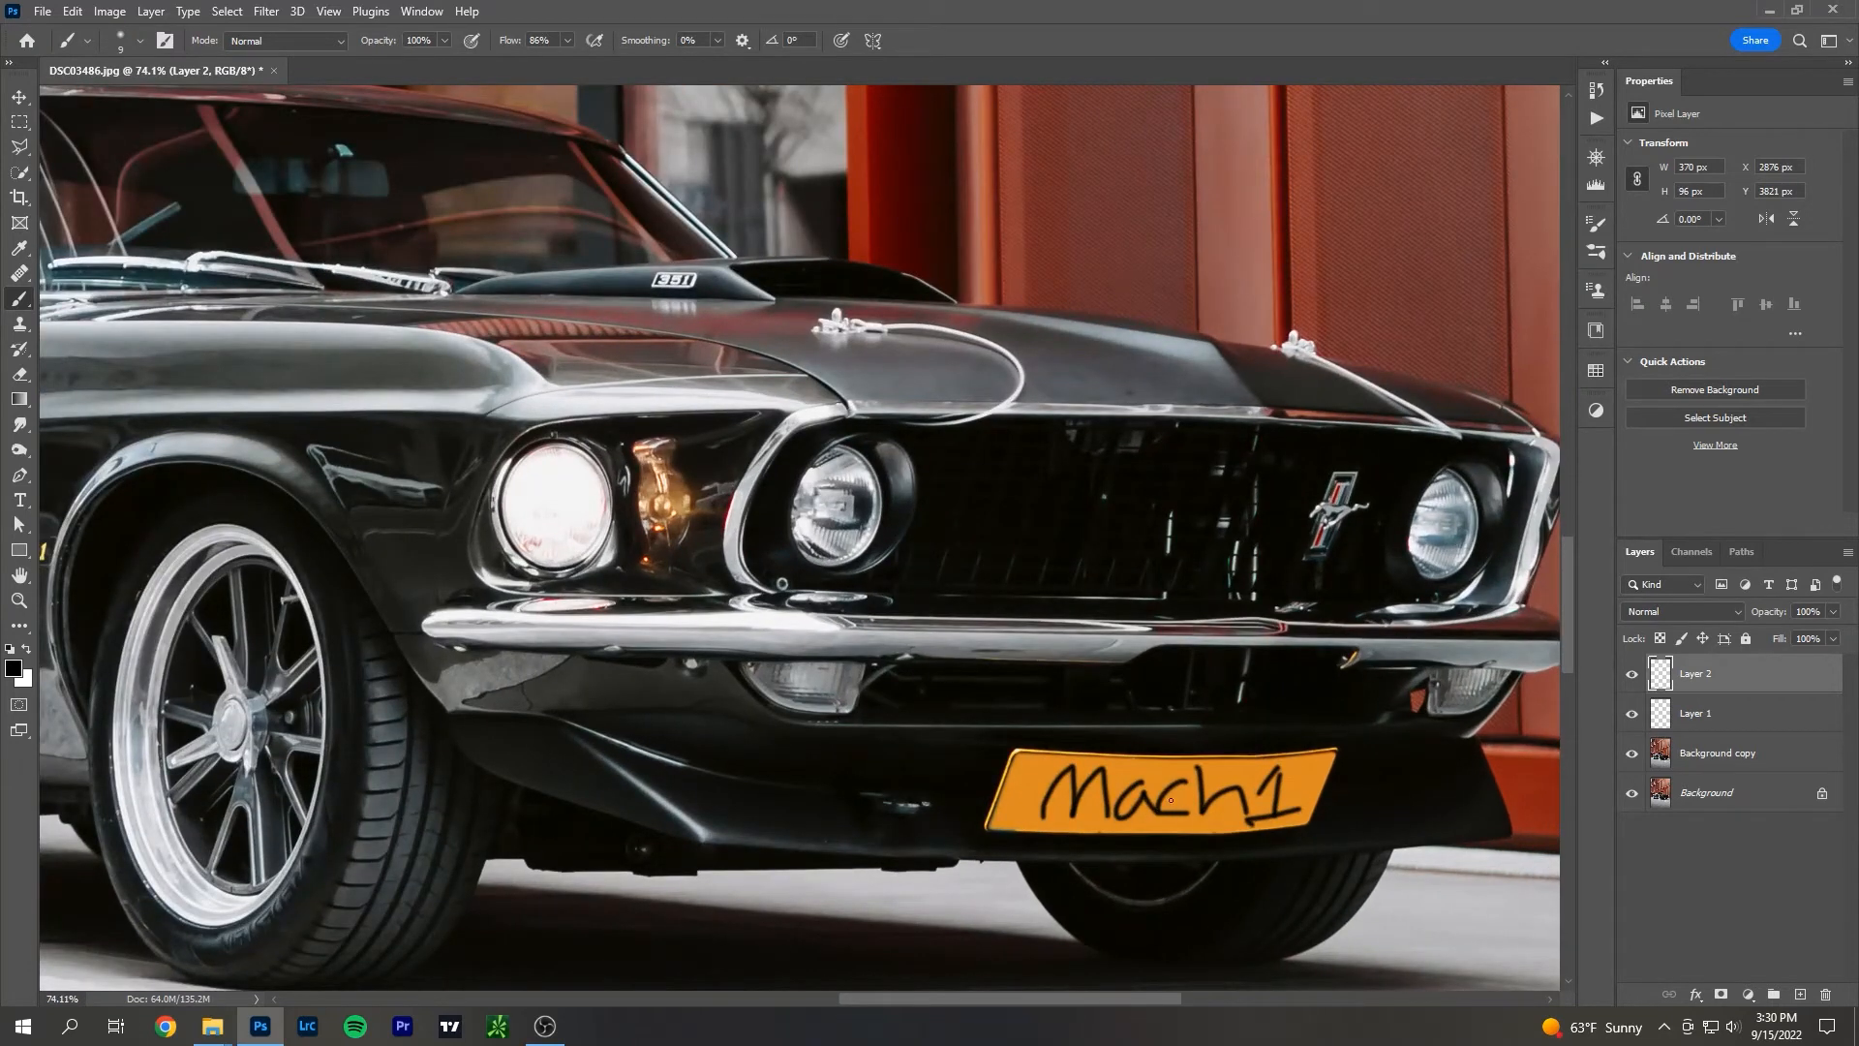
scroll(1152, 800, "down", 3)
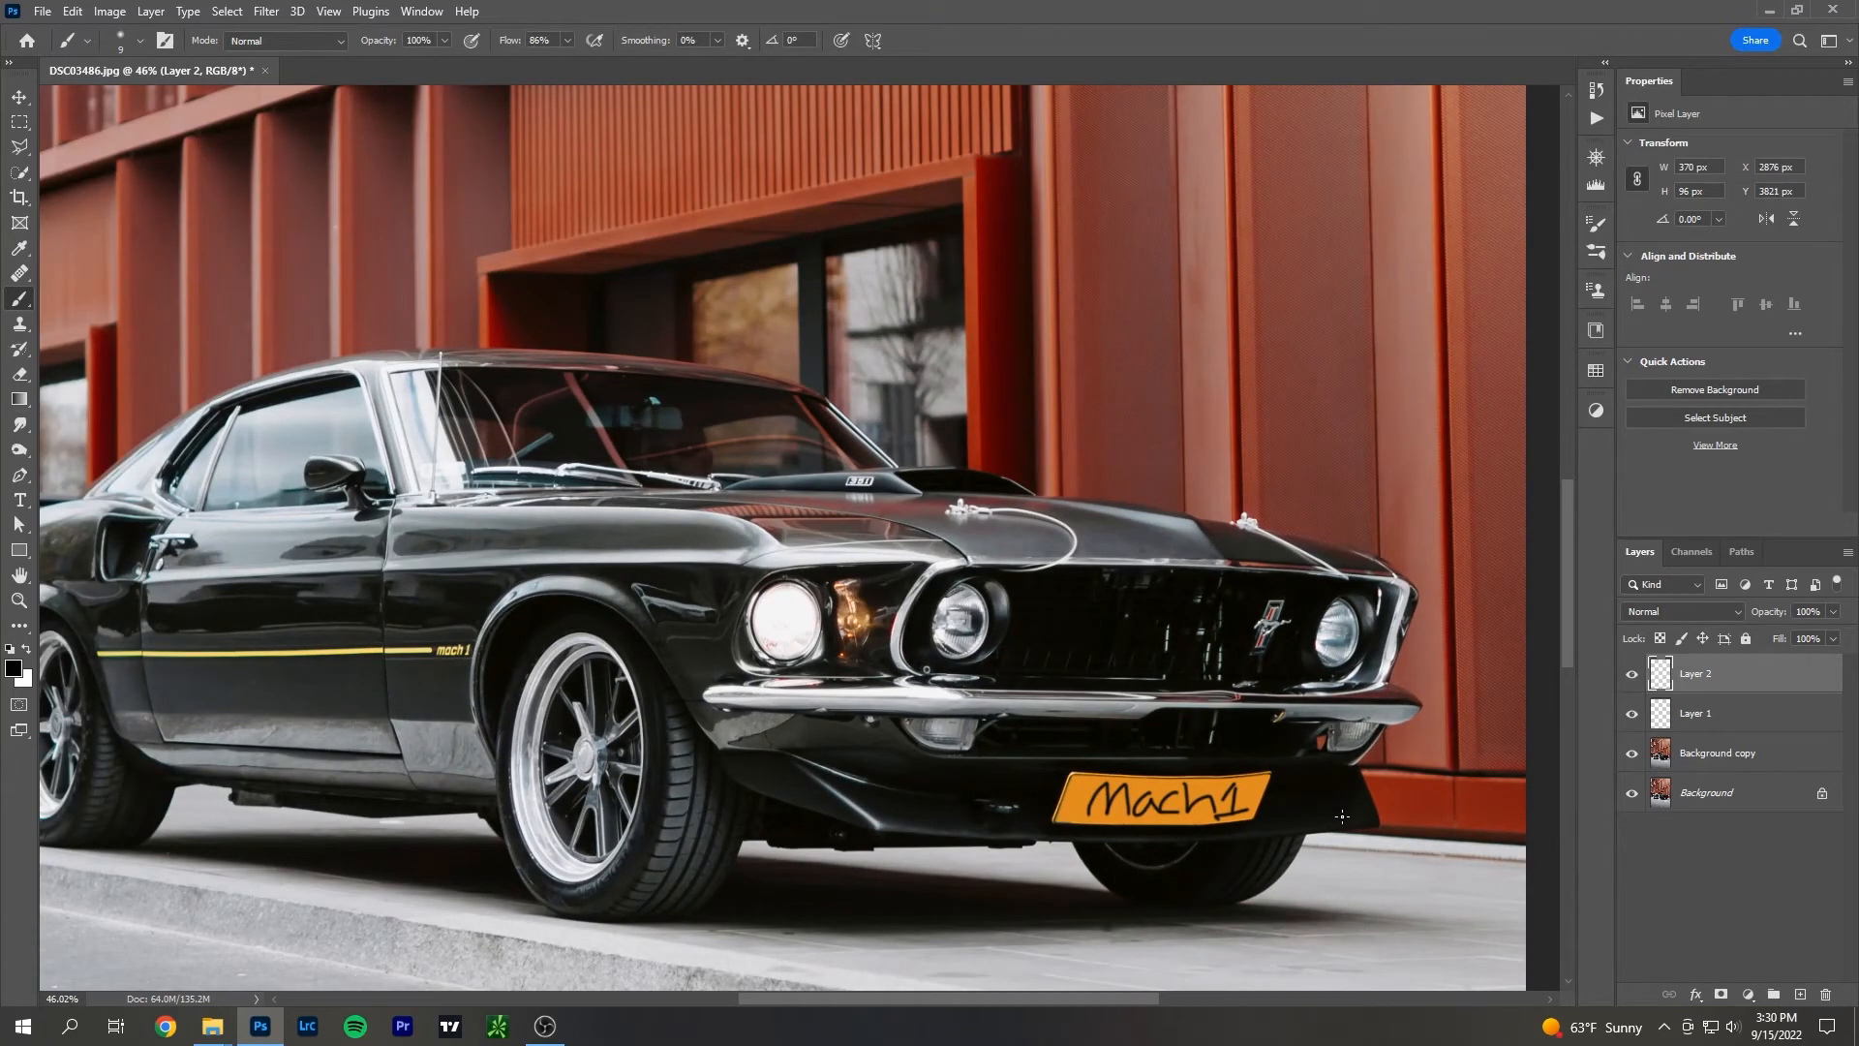
Delete Layer 2 with the plate lettering.
left_click_drag(1713, 677, 1708, 870)
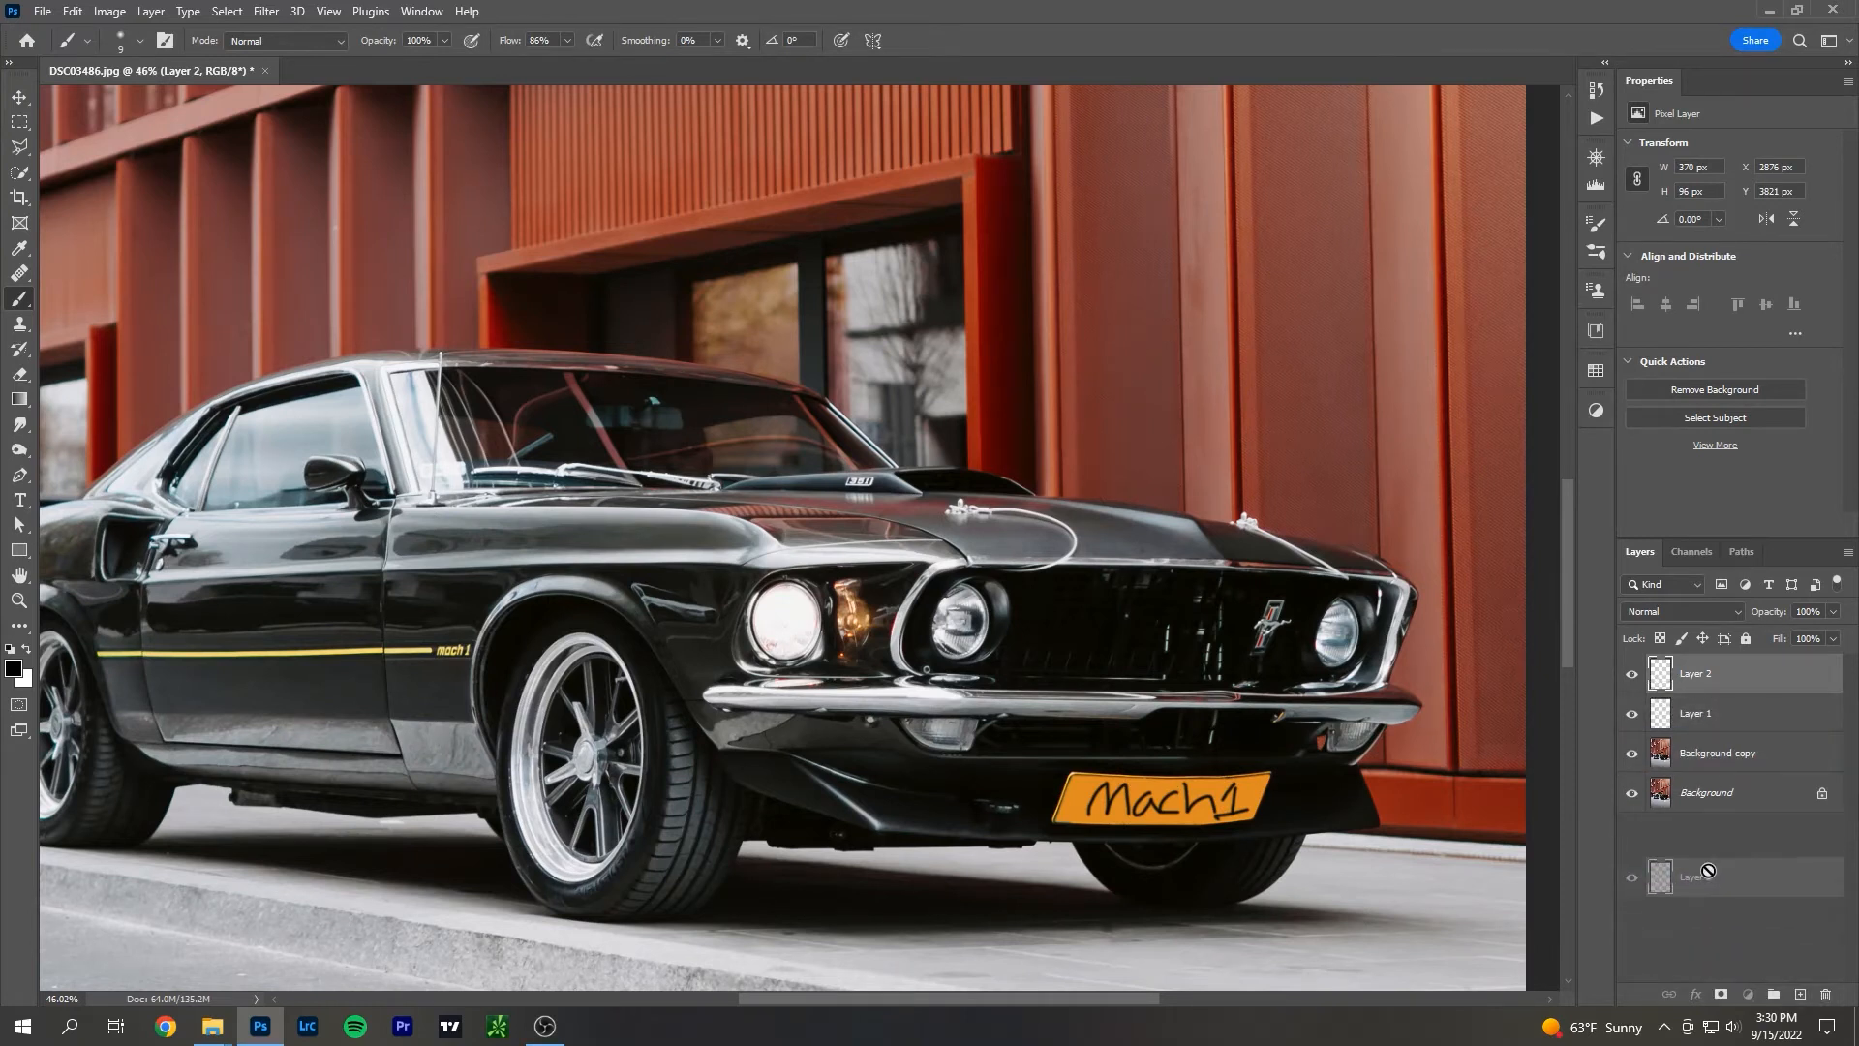
left_click_drag(1708, 871, 1828, 994)
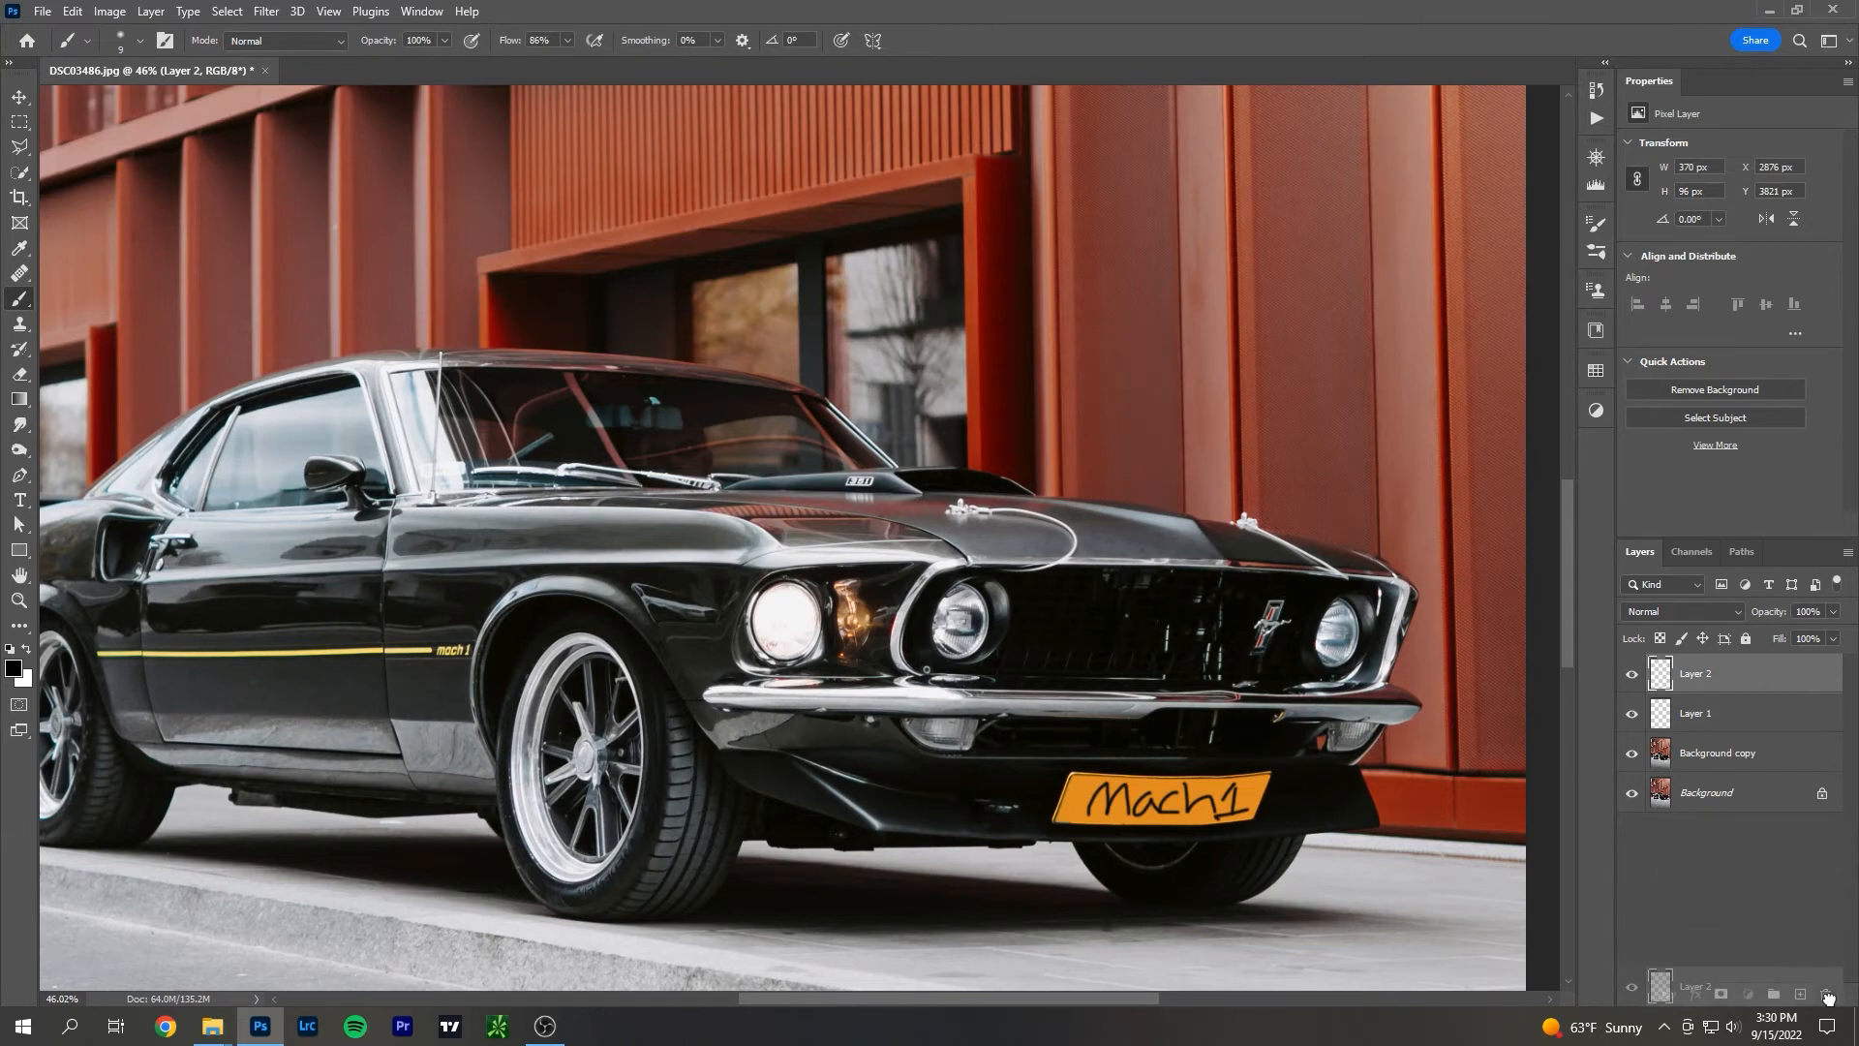
left_click_drag(1828, 995, 1828, 994)
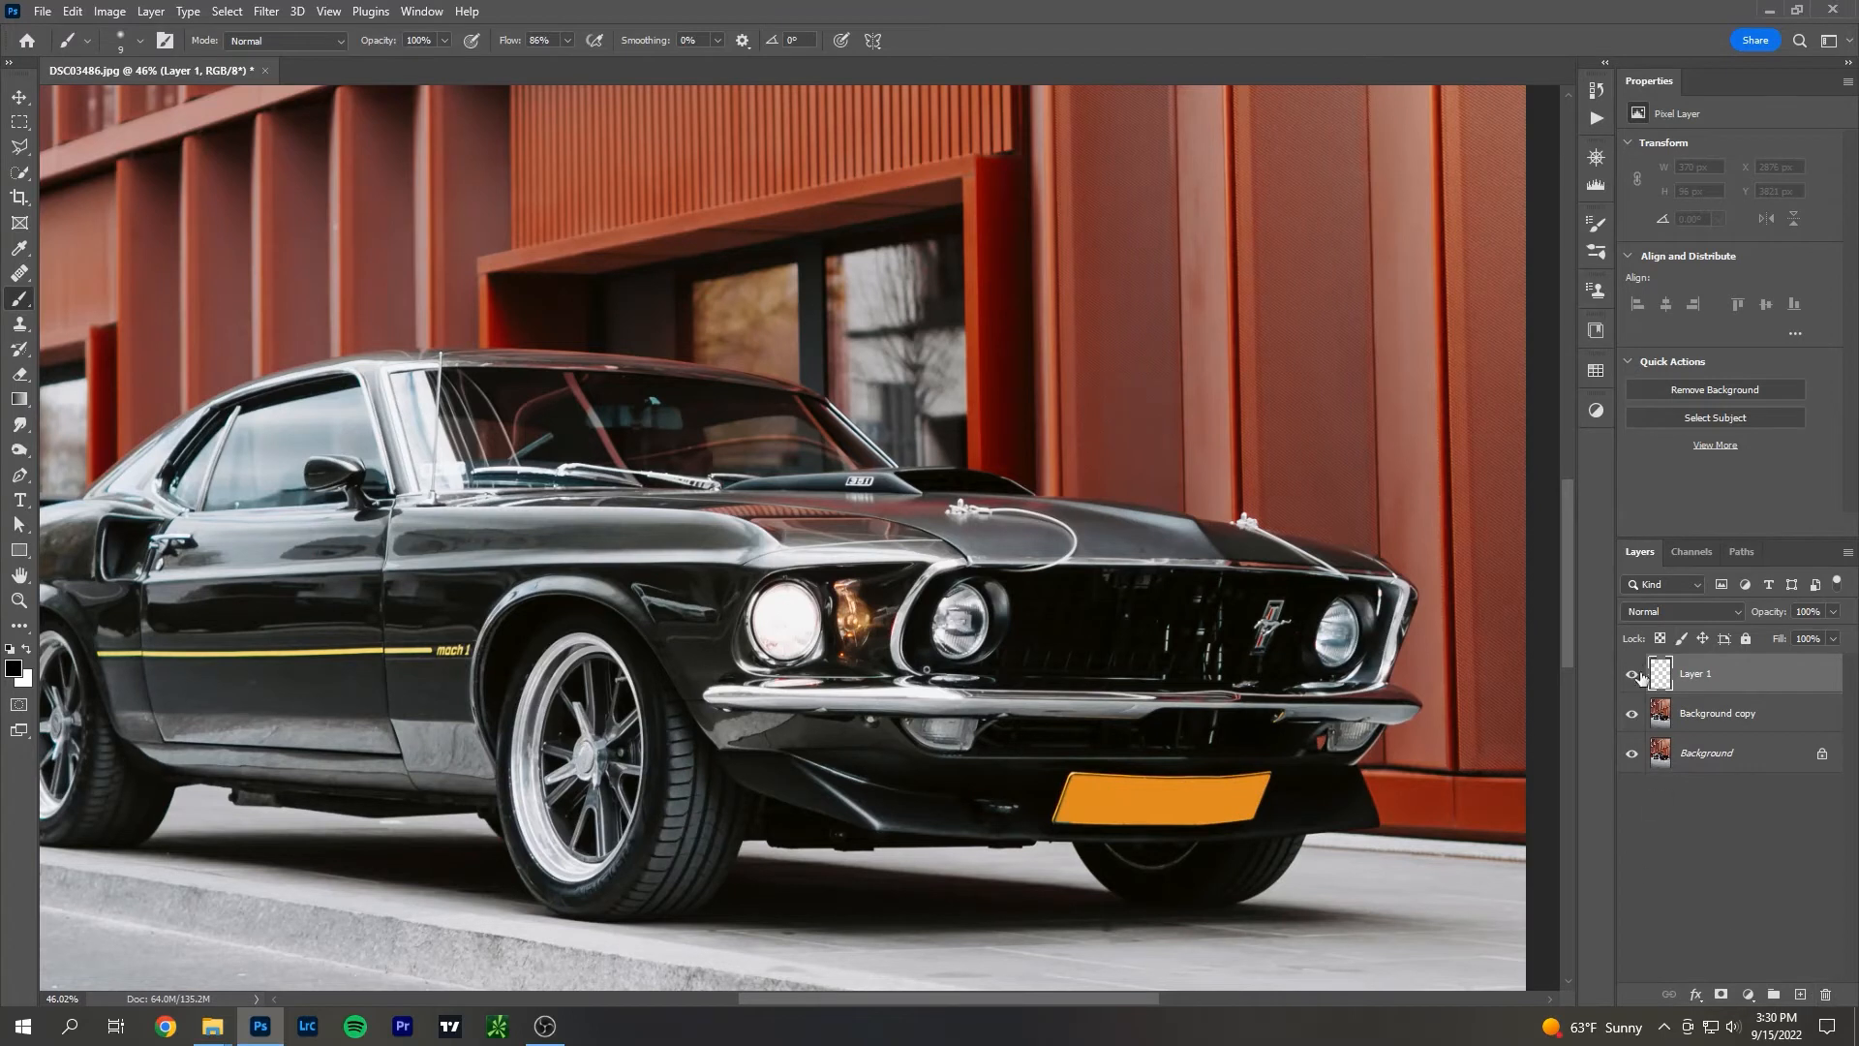
Set the foreground color to pure red, ff0000.
key("ctrl+0")
scroll(801, 779, "down", 4)
scroll(676, 768, "down", 8)
scroll(668, 735, "up", 5)
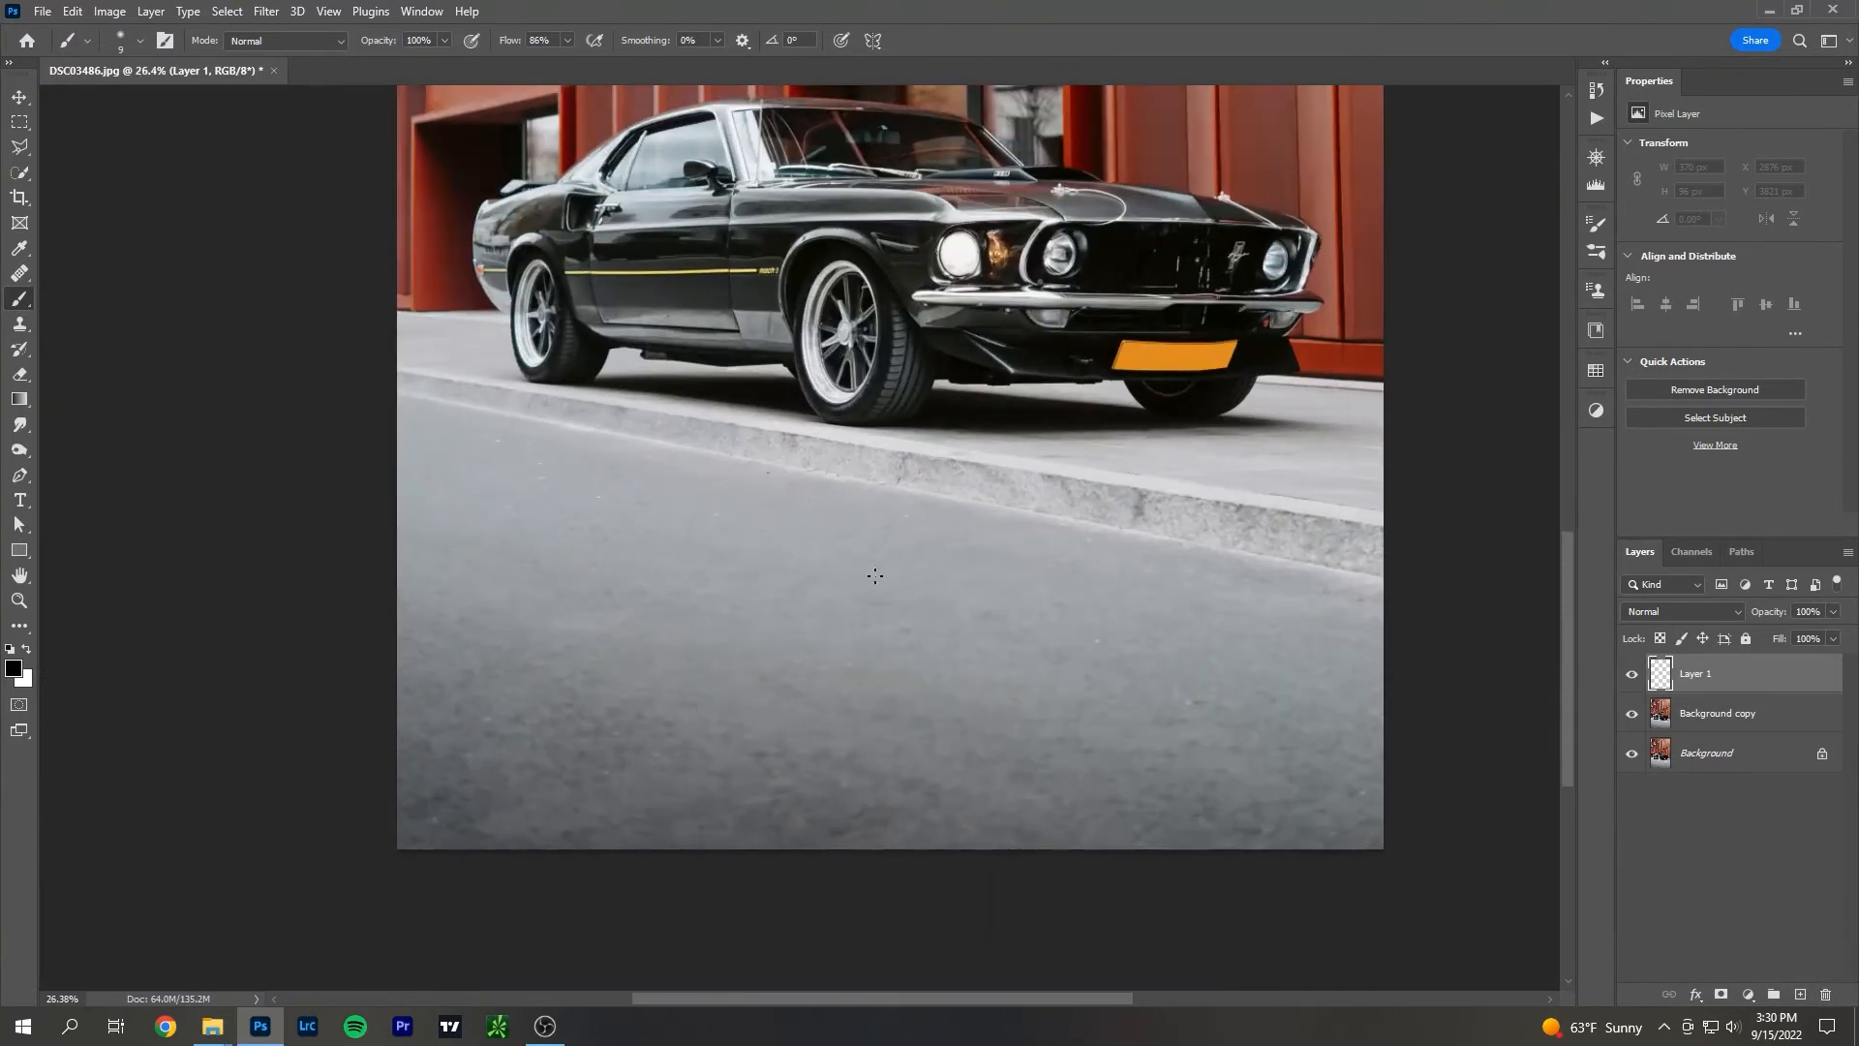
scroll(866, 612, "up", 2)
scroll(871, 624, "up", 2)
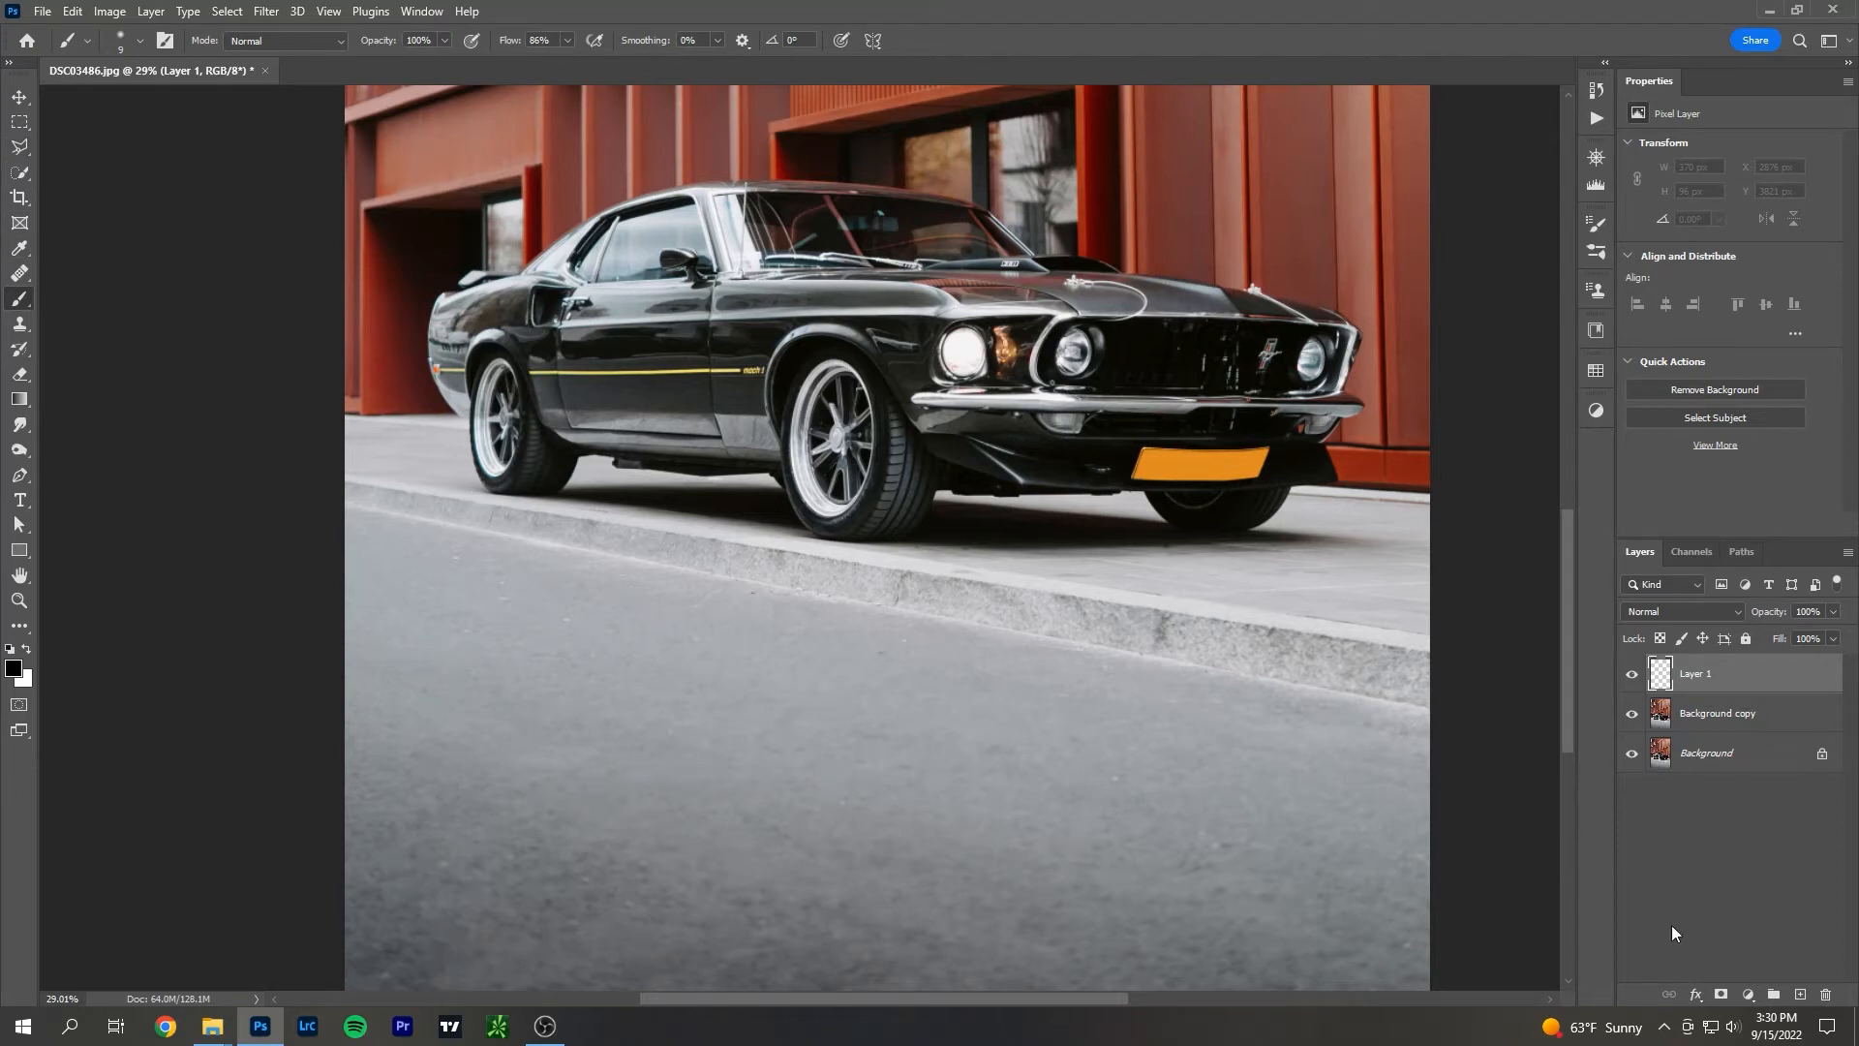
left_click(12, 668)
left_click(310, 487)
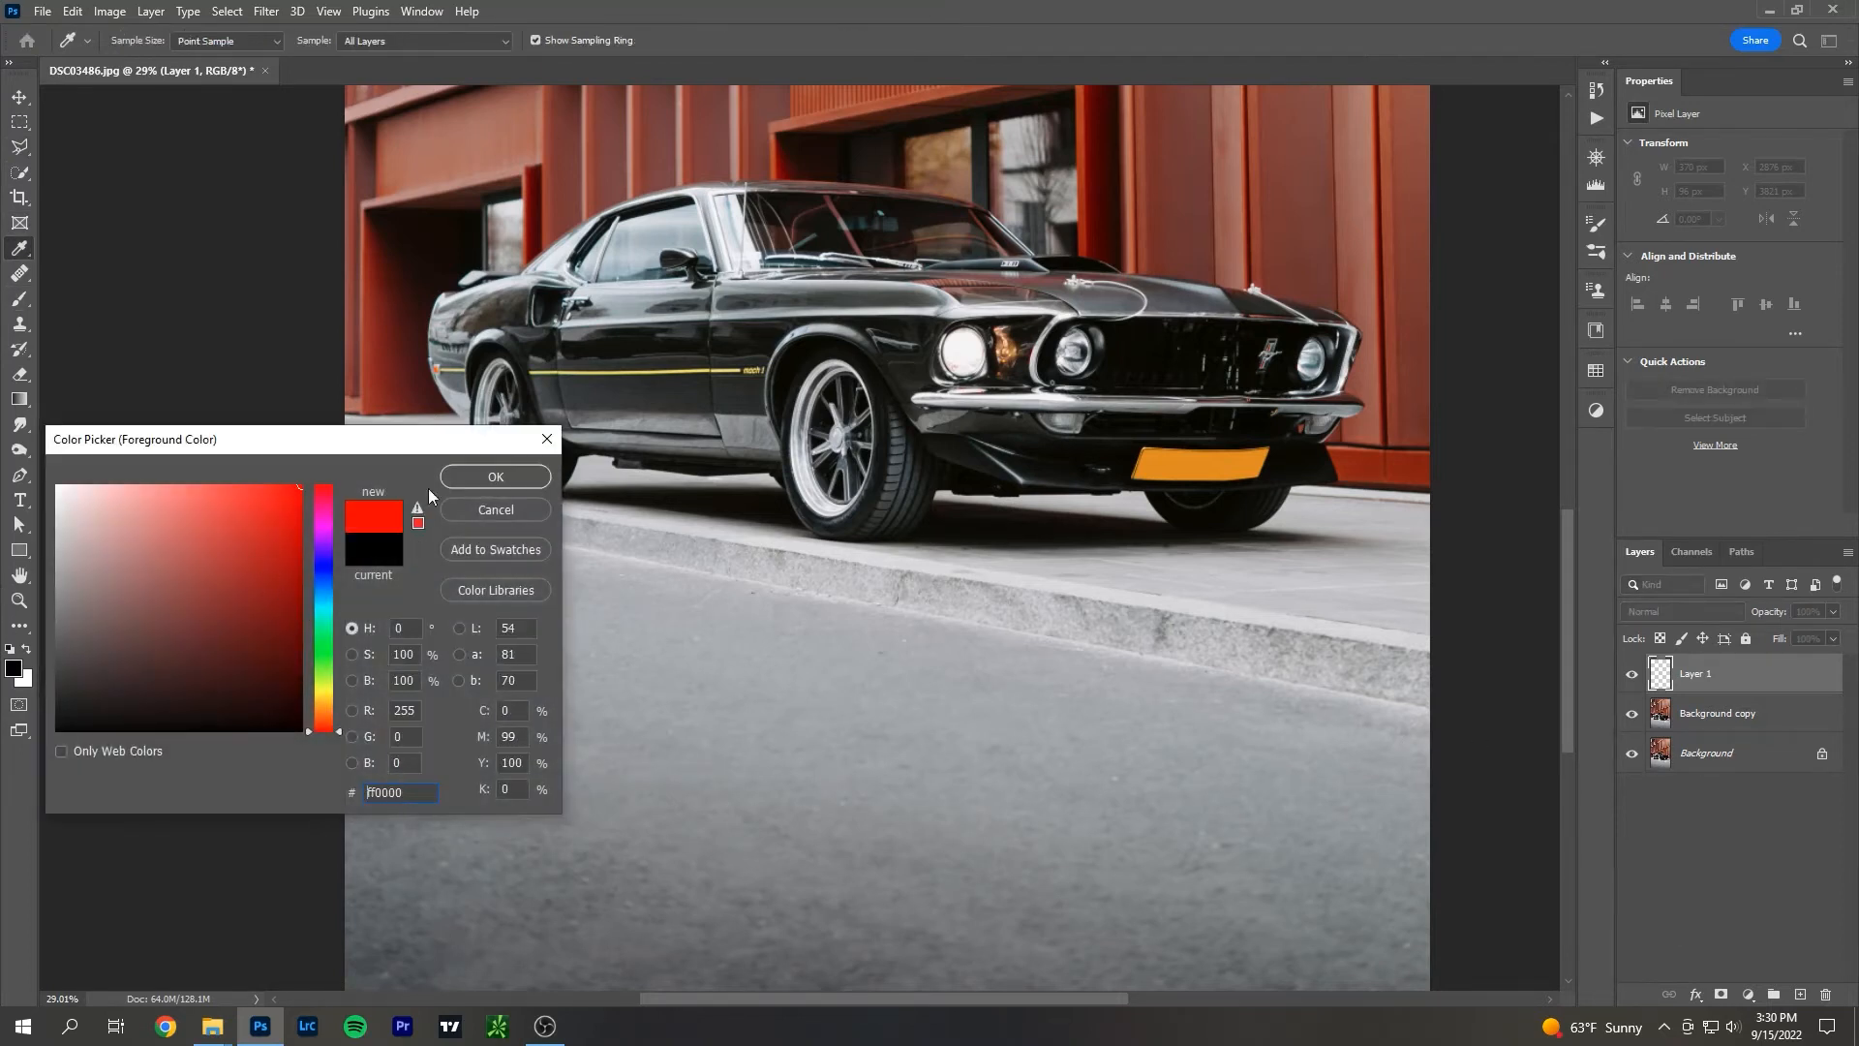
left_click(489, 478)
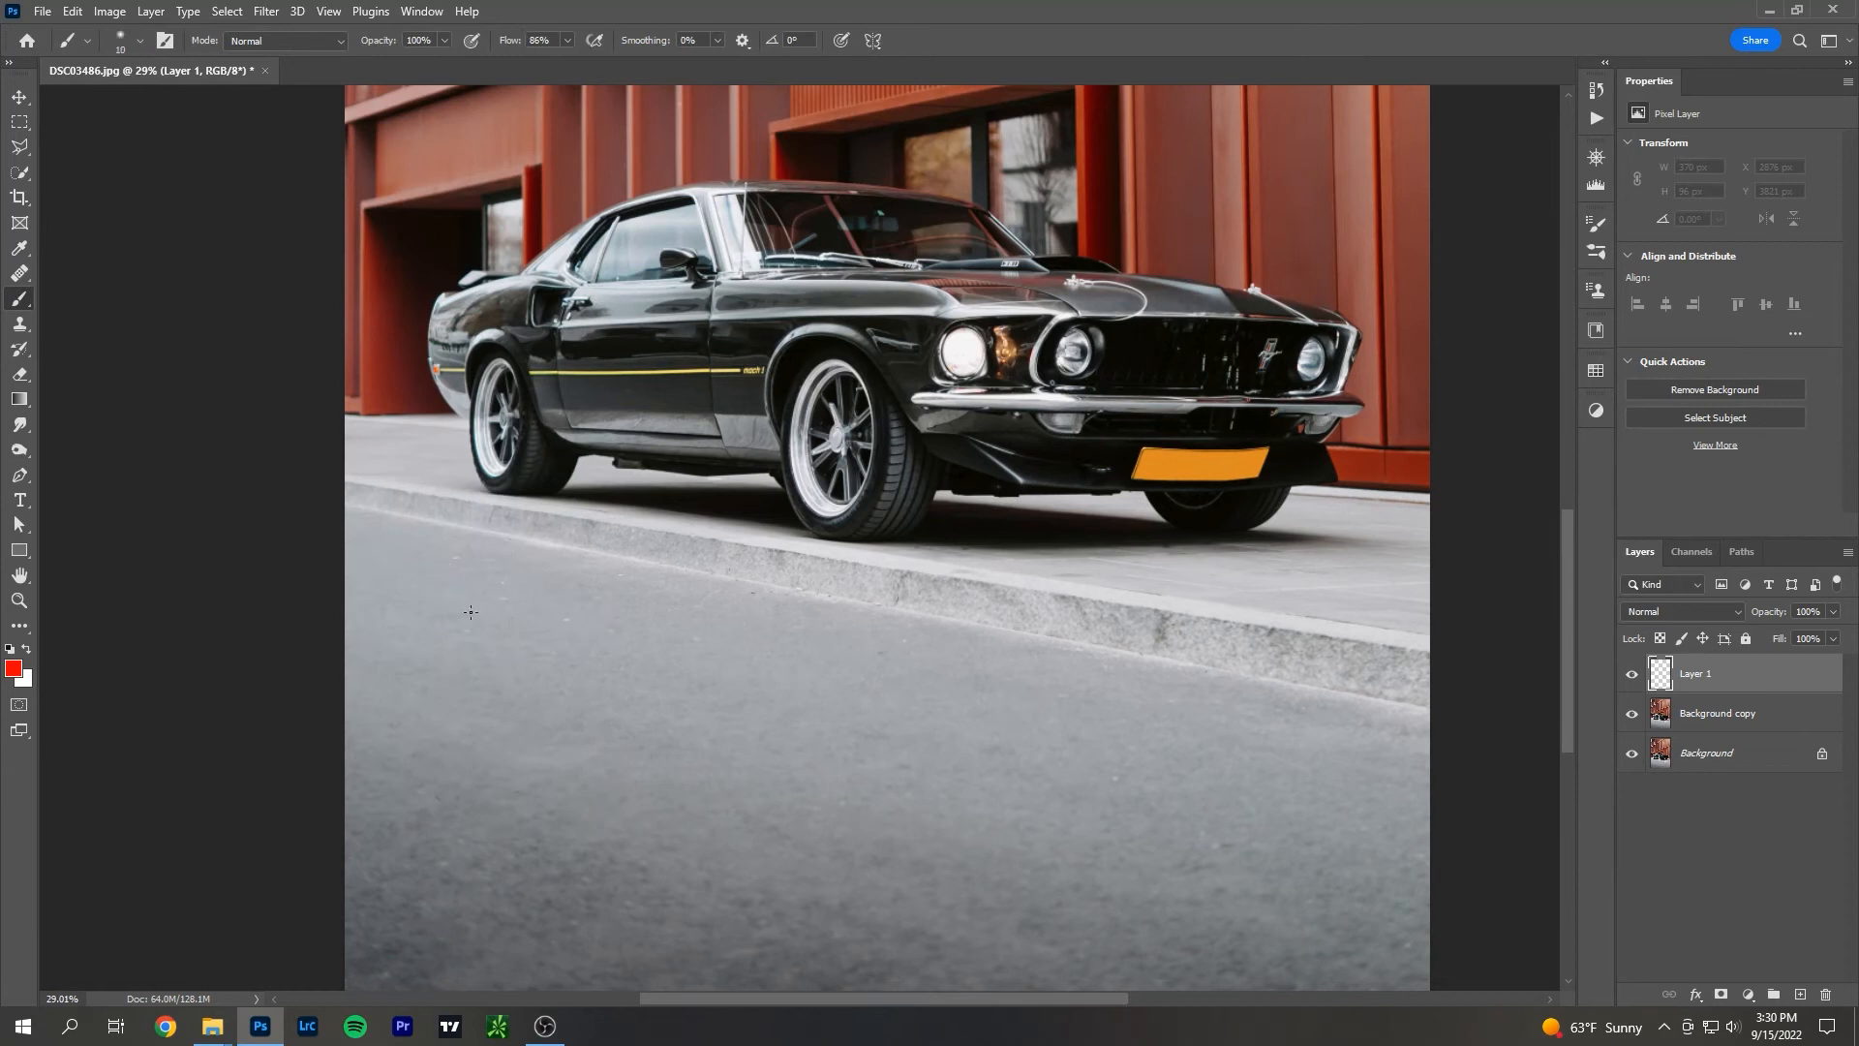
Circle the road, the pavement behind the rear wheel and the front fender in red, and undo the markings.
mouse_move(537, 543)
left_mouse_down()
mouse_move(341, 540)
mouse_move(1187, 1019)
left_mouse_up()
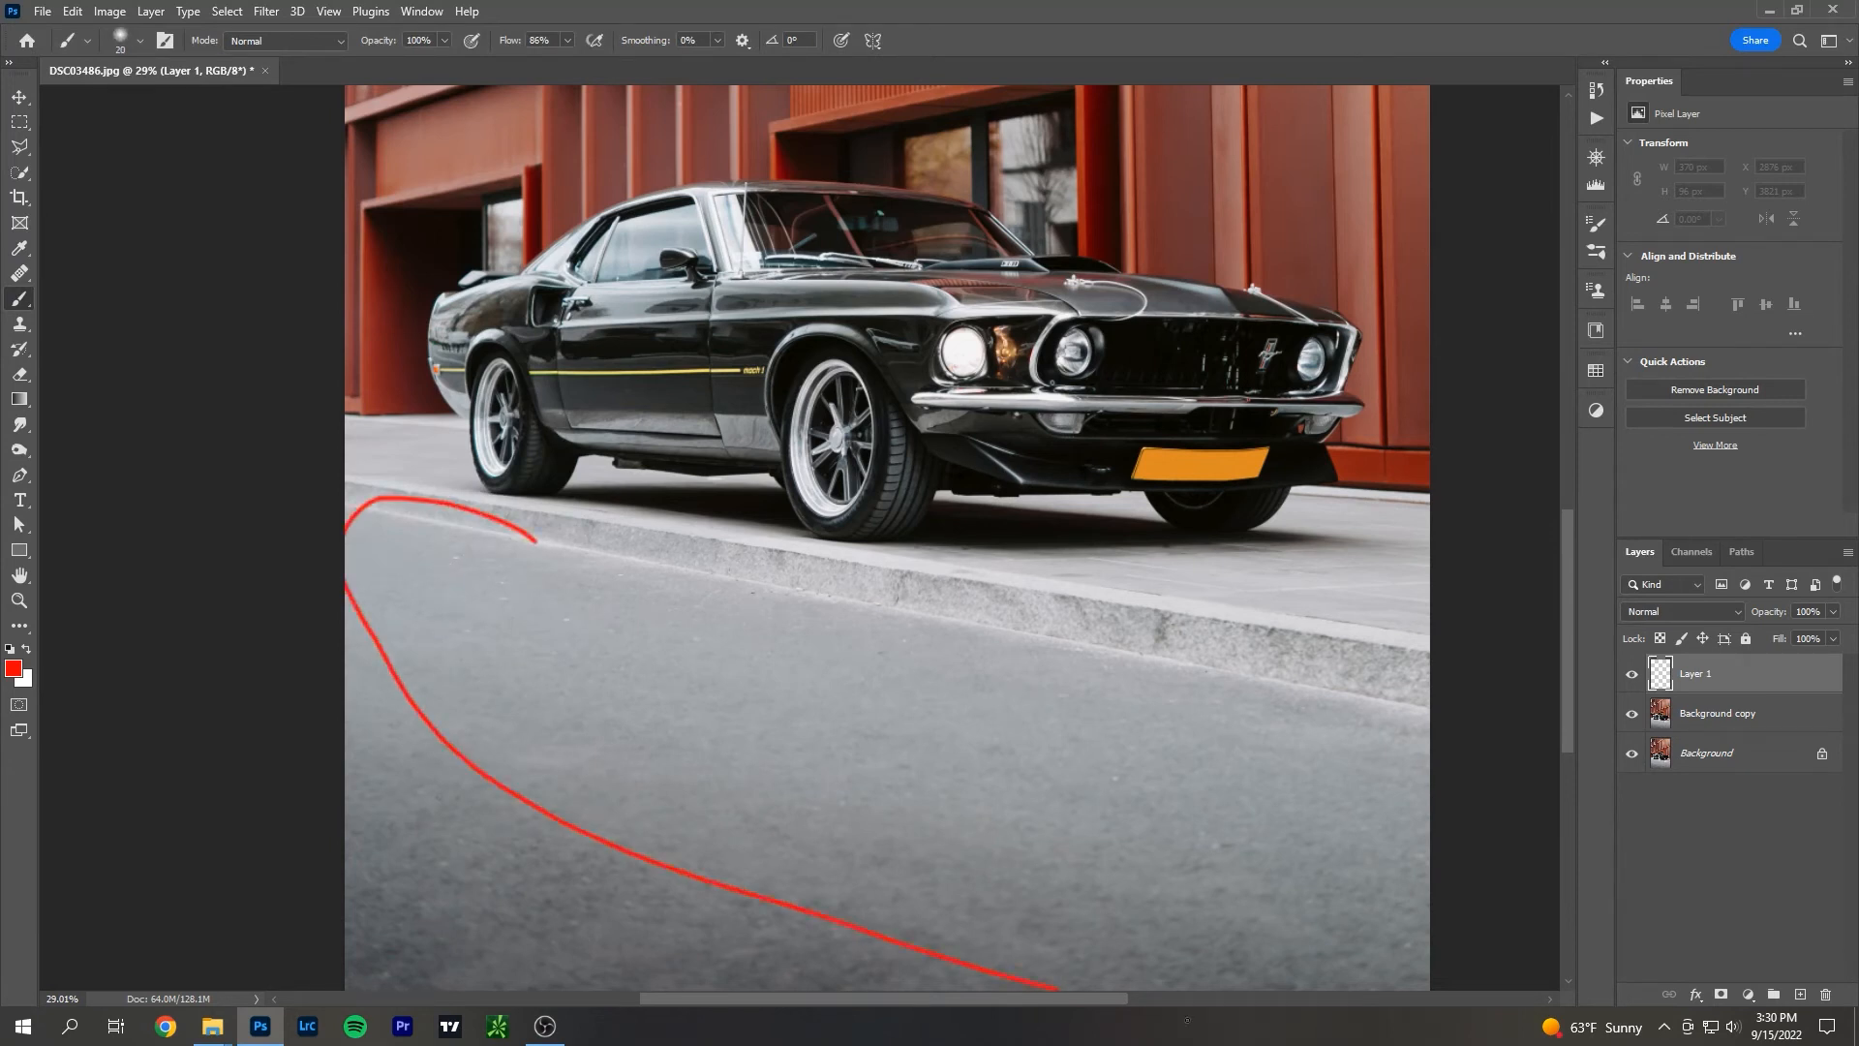
mouse_move(1494, 792)
left_mouse_down()
mouse_move(1322, 706)
mouse_move(931, 575)
mouse_move(546, 505)
mouse_move(423, 503)
left_mouse_up()
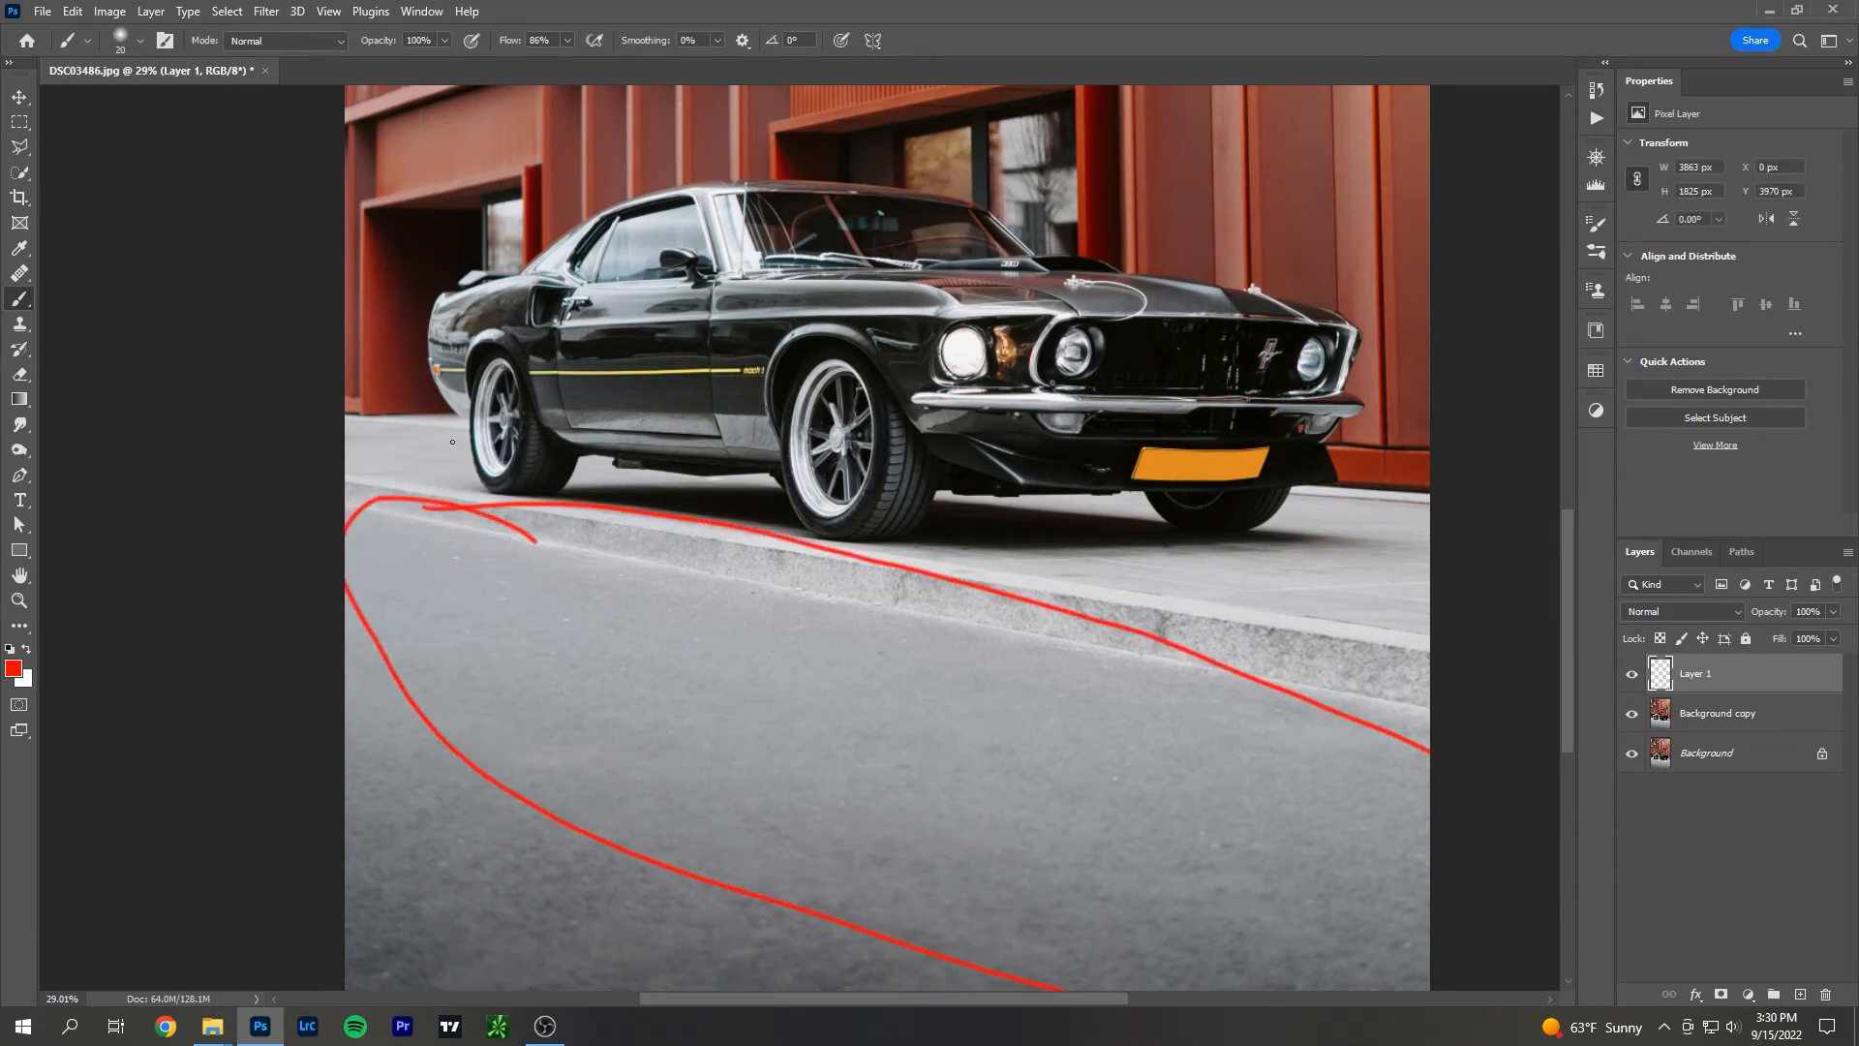
mouse_move(323, 444)
left_mouse_down()
mouse_move(411, 510)
mouse_move(485, 453)
mouse_move(440, 434)
left_mouse_up()
scroll(881, 643, "down", 1)
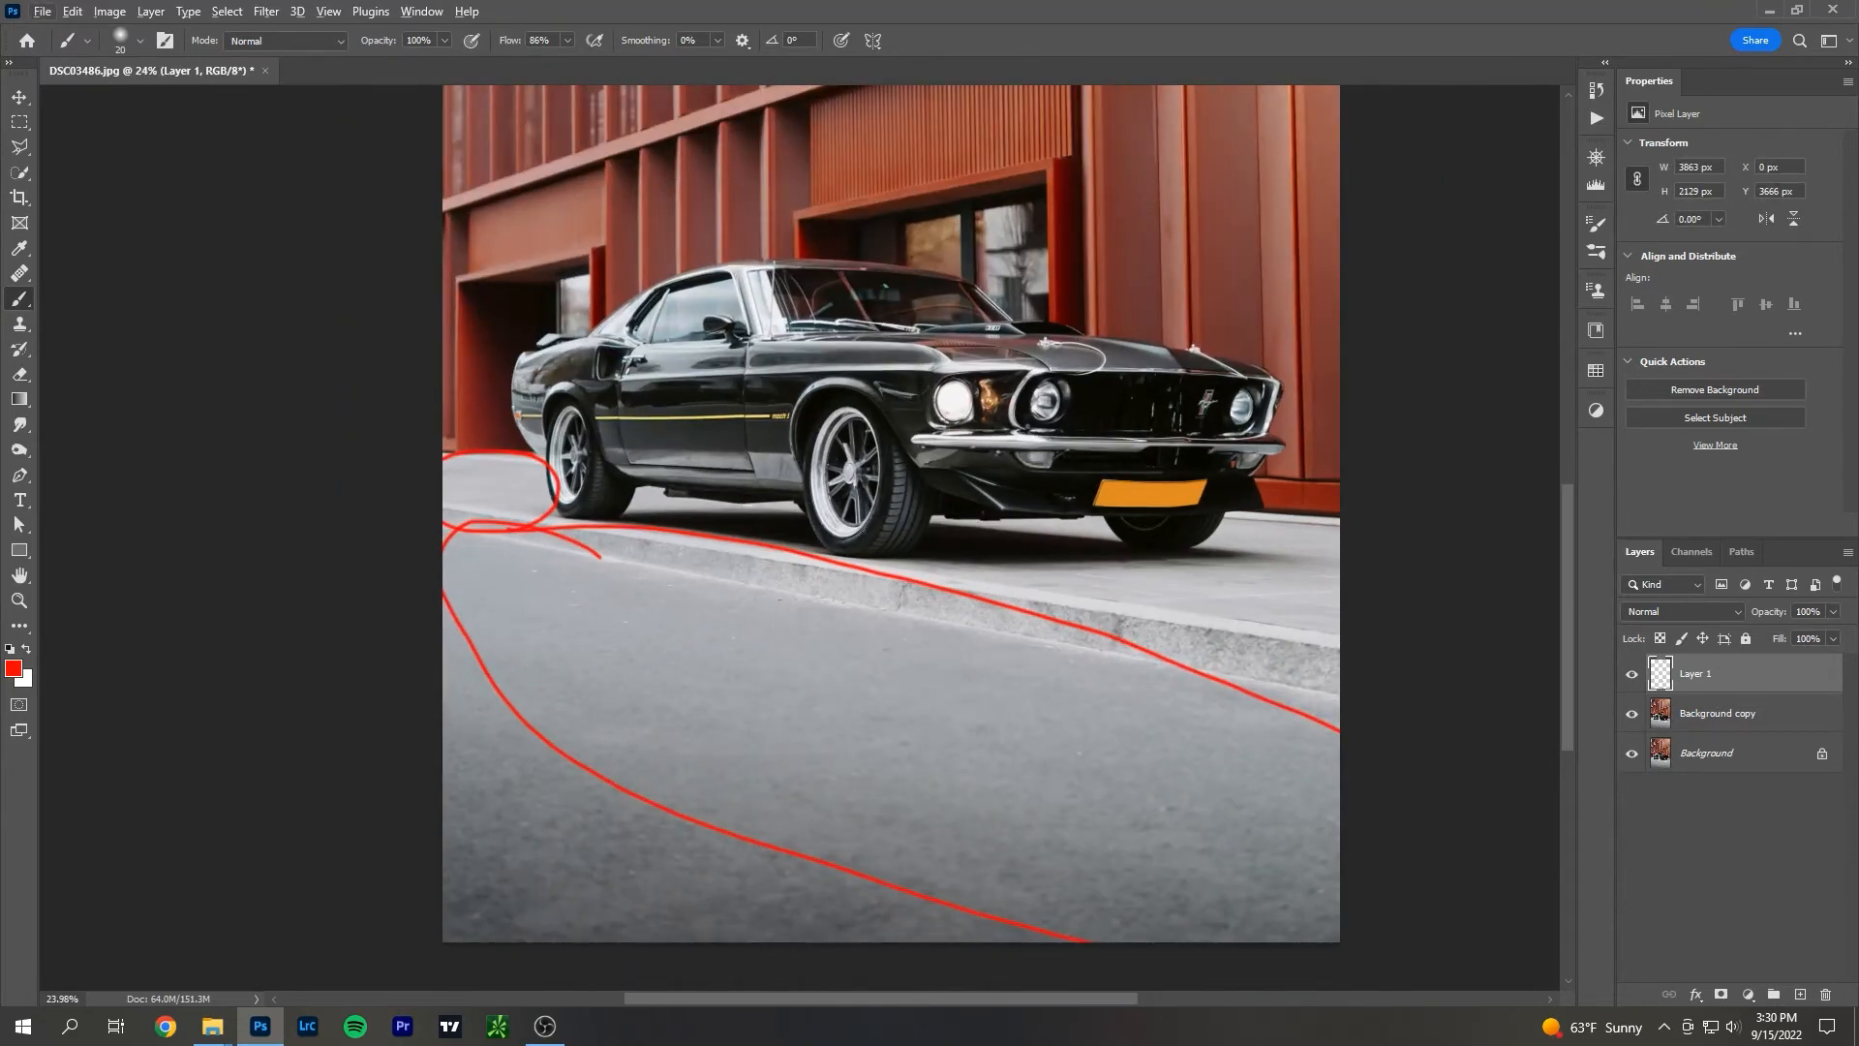
mouse_move(718, 355)
left_mouse_down()
mouse_move(689, 376)
mouse_move(895, 416)
left_mouse_up()
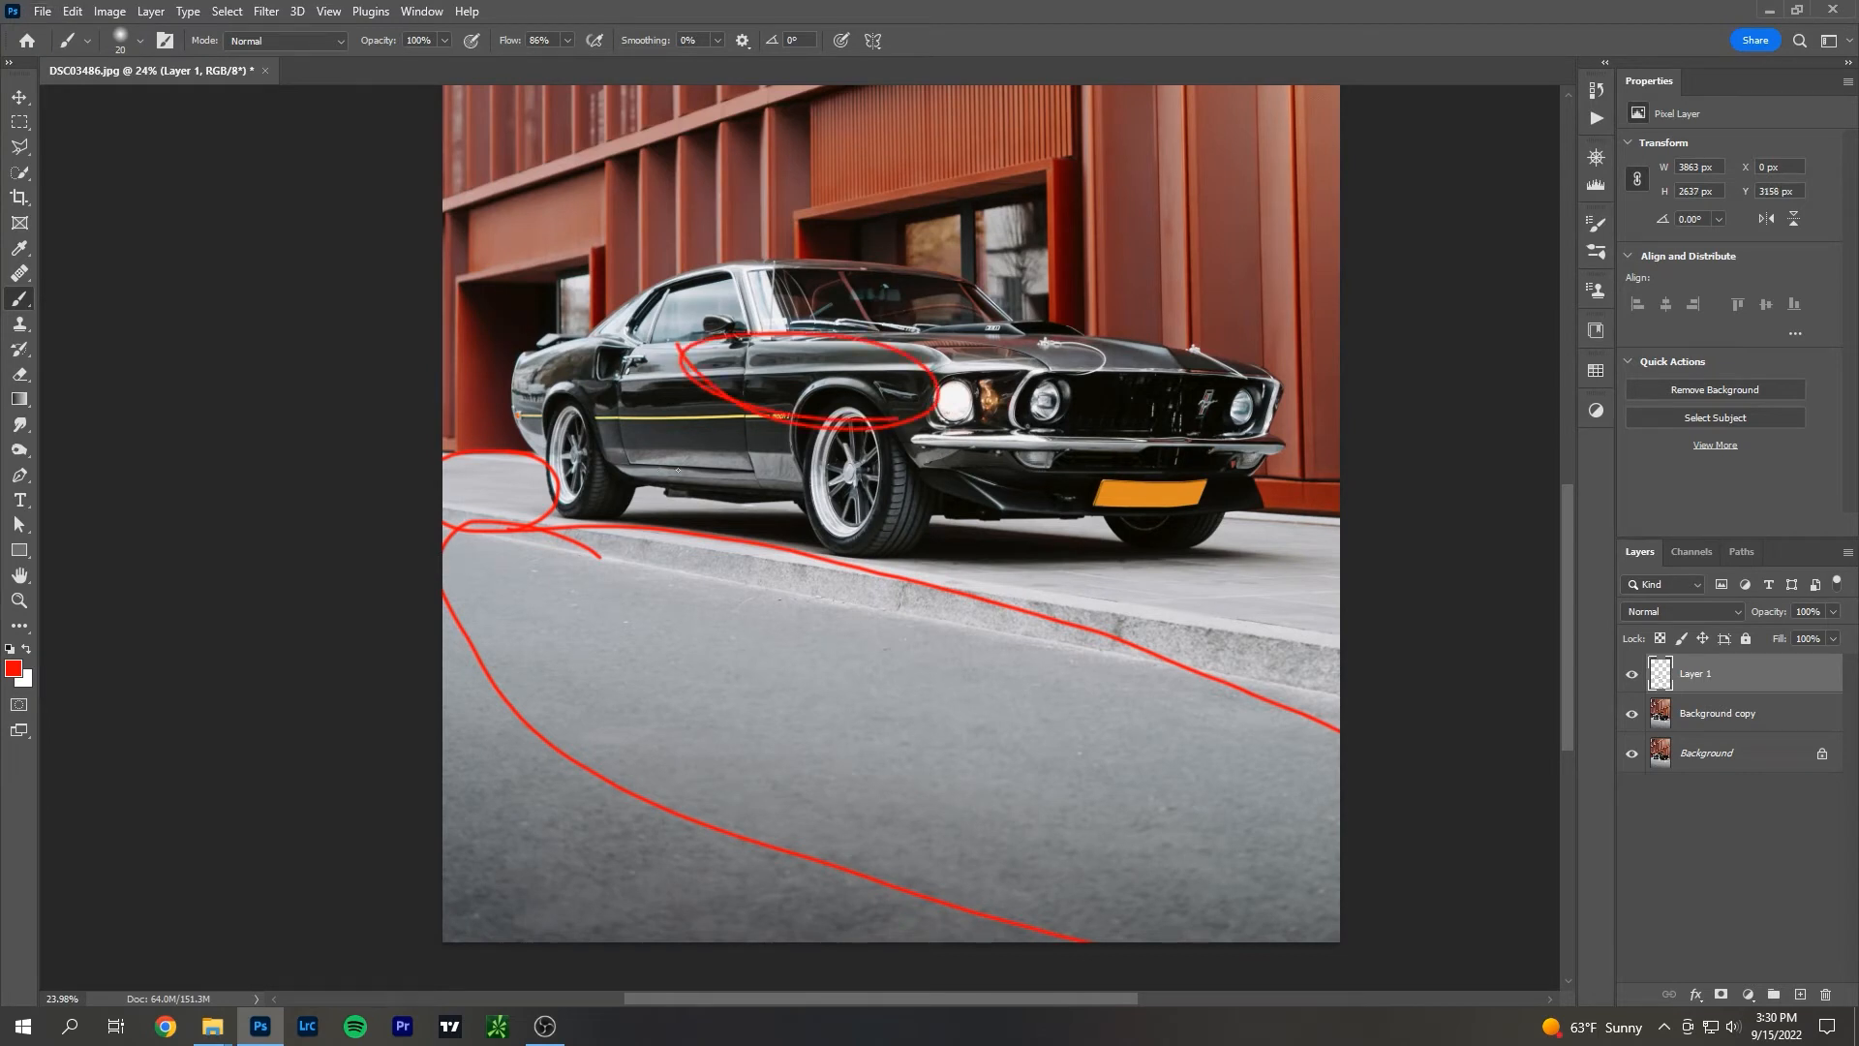
key("ctrl+z")
key("ctrl+z")
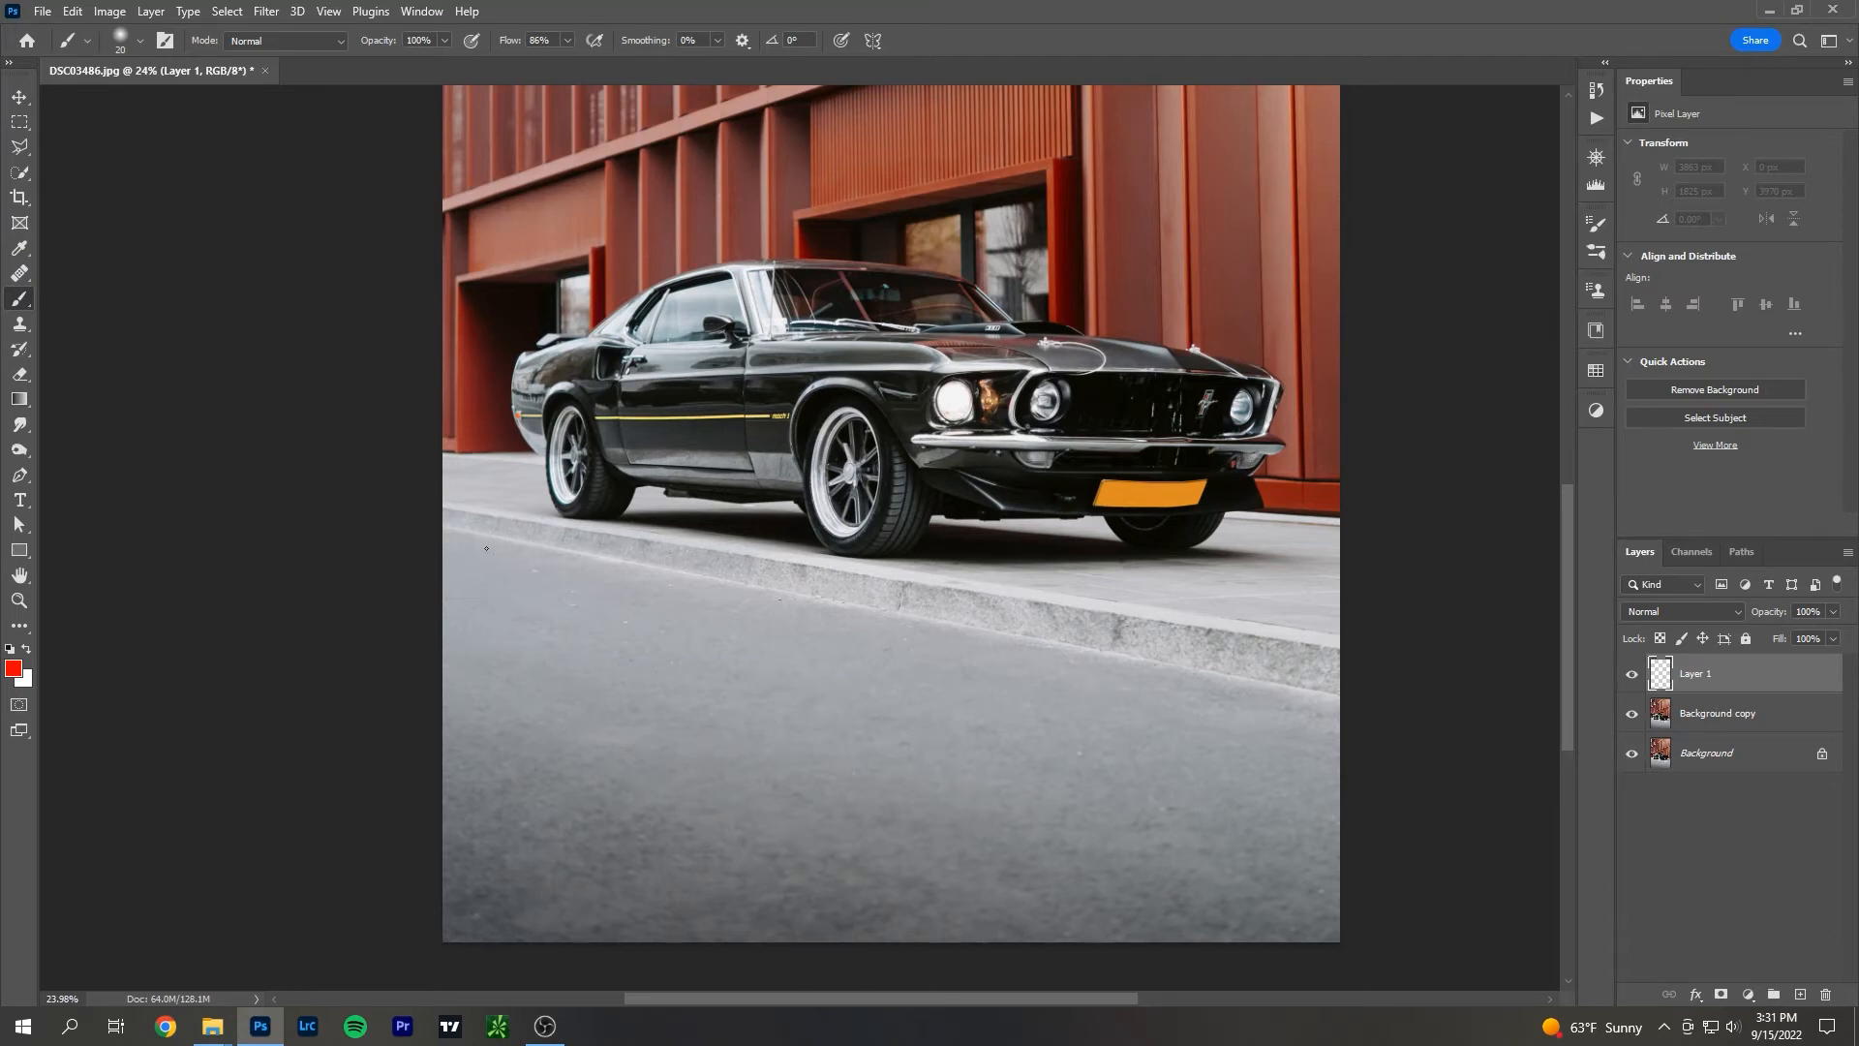
Brush a red mark across the road near the photo's lower edge, and undo it.
scroll(670, 641, "up", 1)
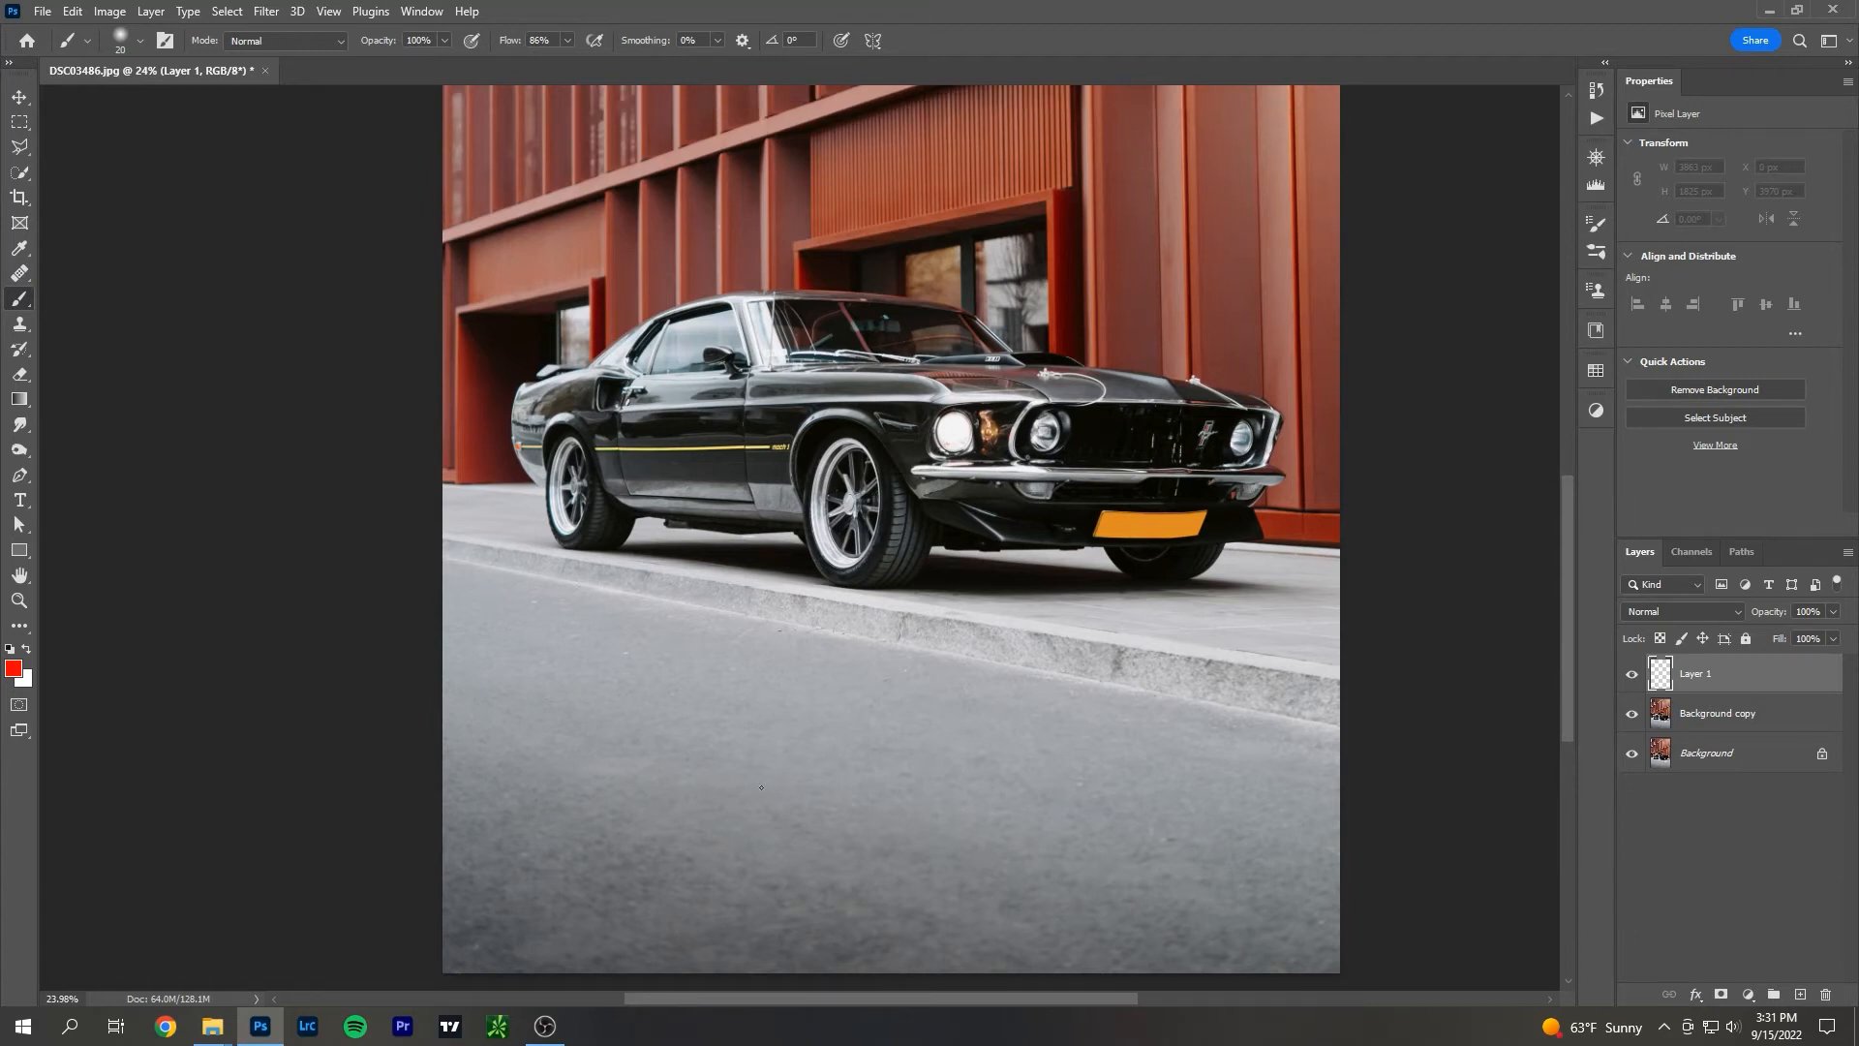
mouse_move(532, 889)
left_mouse_down()
mouse_move(1065, 930)
mouse_move(528, 850)
mouse_move(1055, 947)
mouse_move(1022, 916)
left_mouse_up()
key("ctrl+z")
Examine the pavement, curb and road around and below the car for distracting marks.
scroll(775, 636, "up", 2)
scroll(775, 635, "down", 2)
scroll(1141, 630, "up", 5)
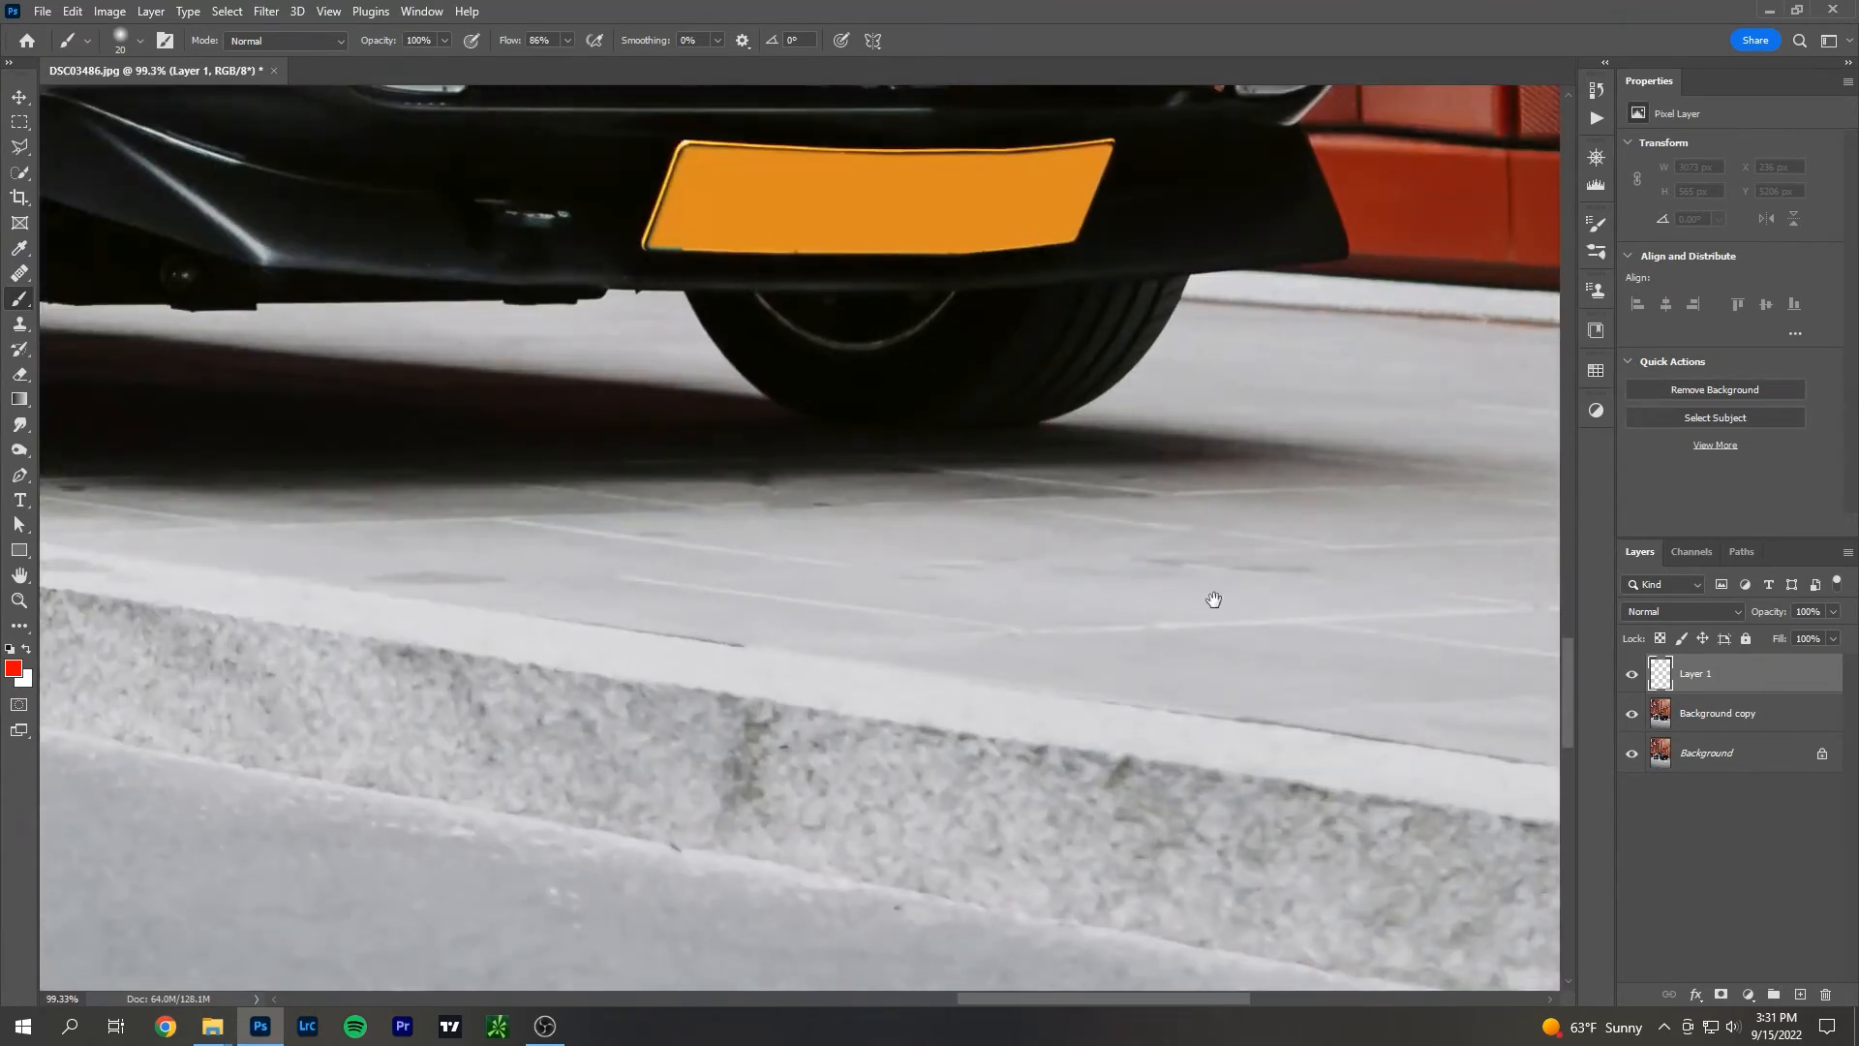
left_click_drag(1211, 601, 1044, 693)
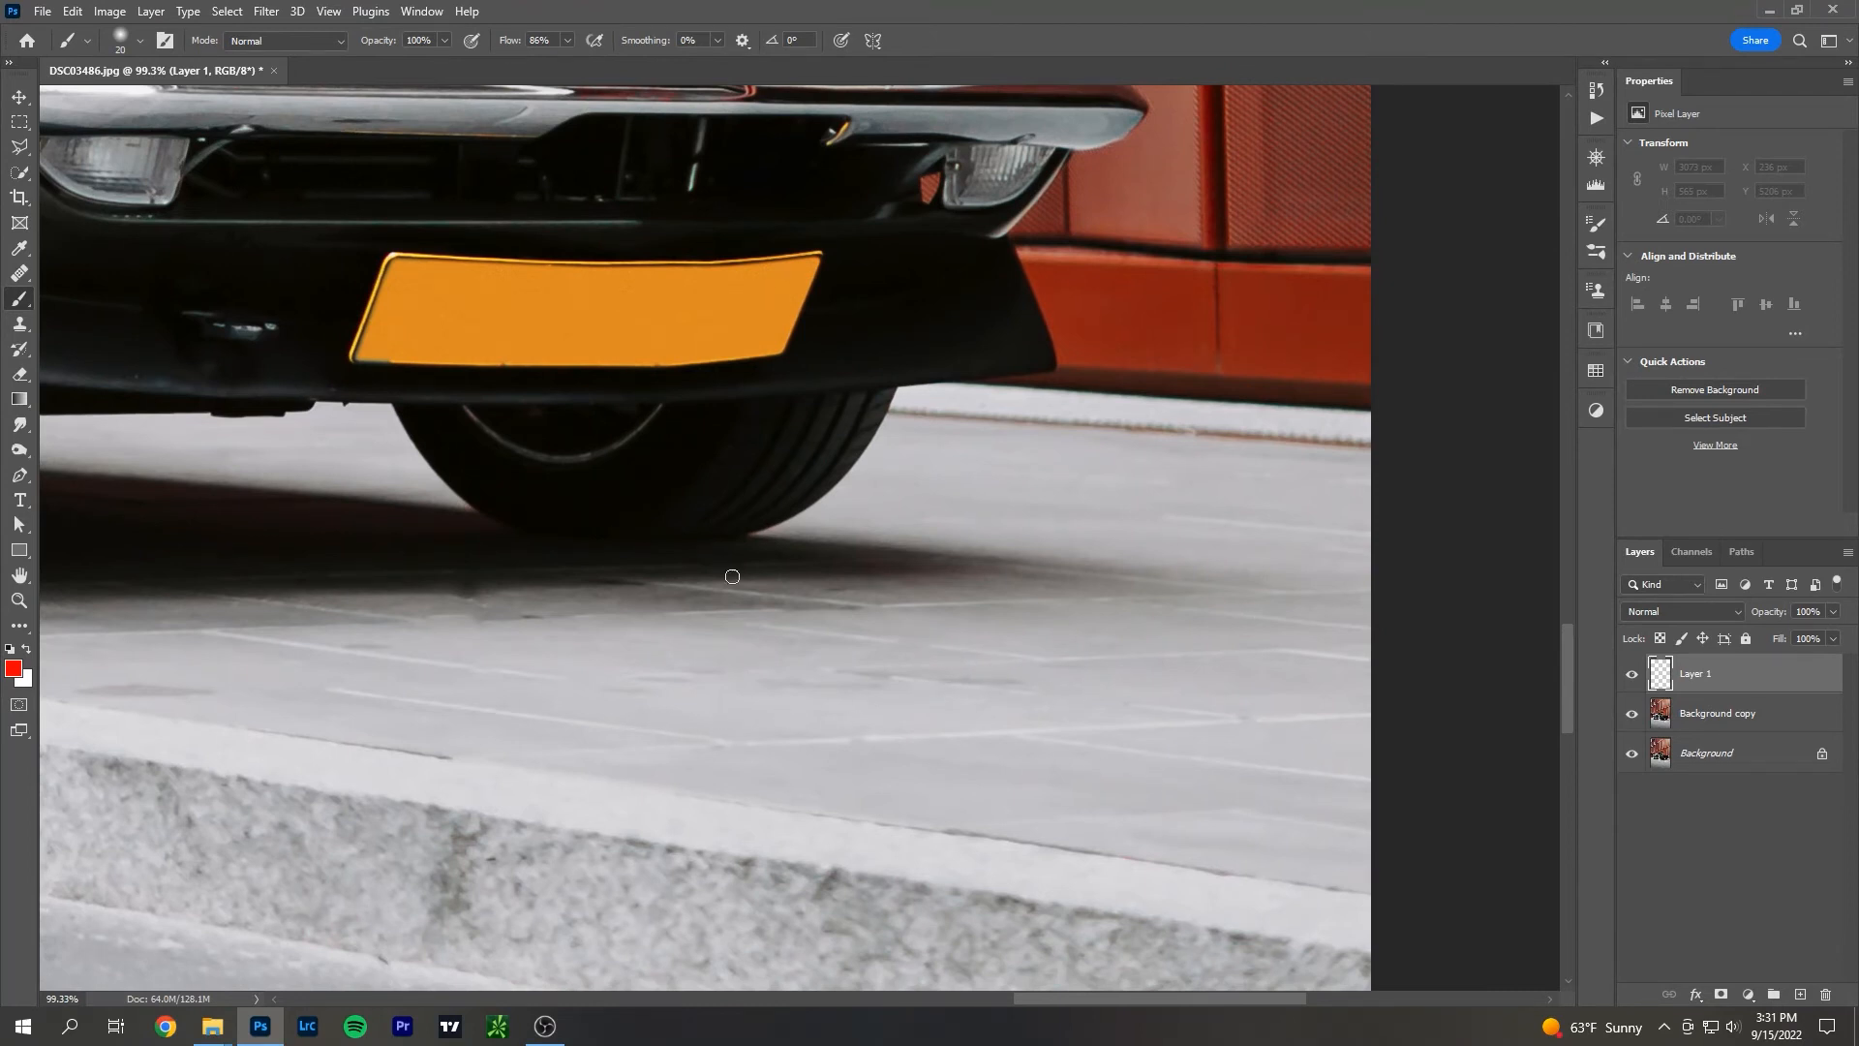
scroll(1004, 594, "down", 4)
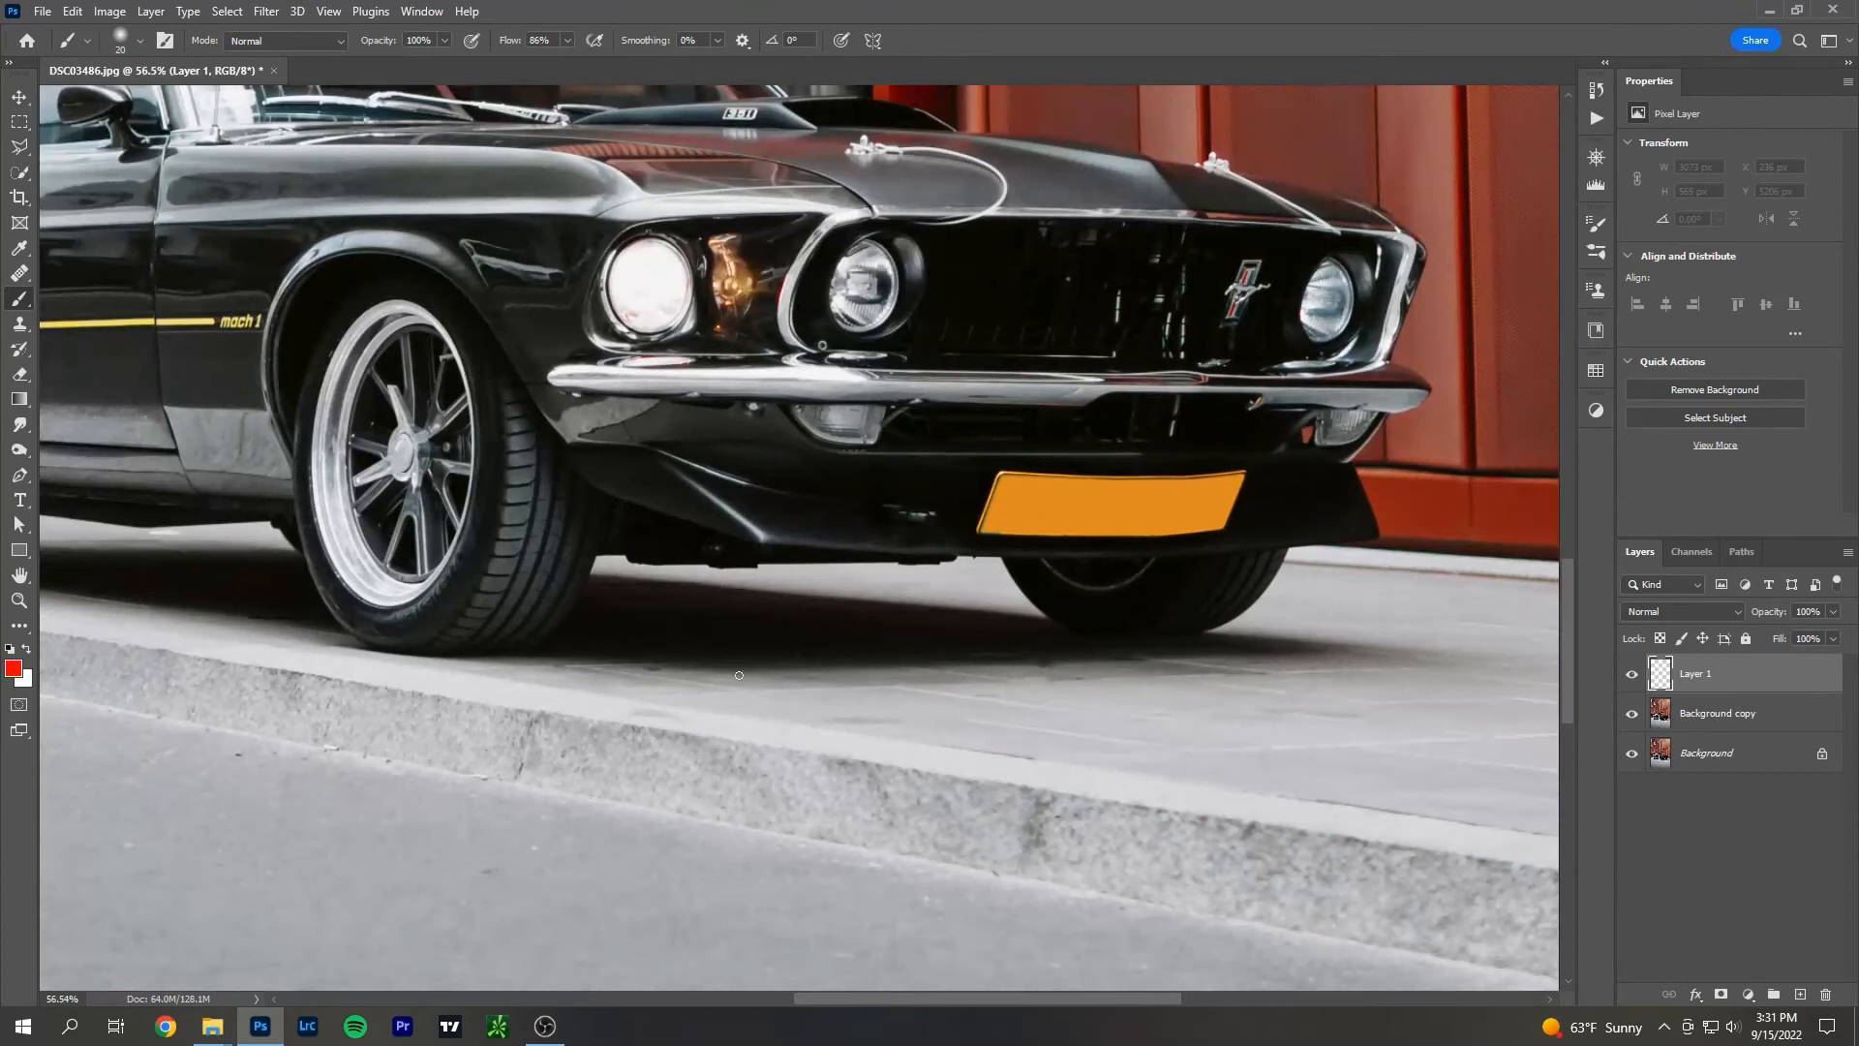
left_click_drag(559, 681, 706, 751)
left_click_drag(839, 677, 530, 719)
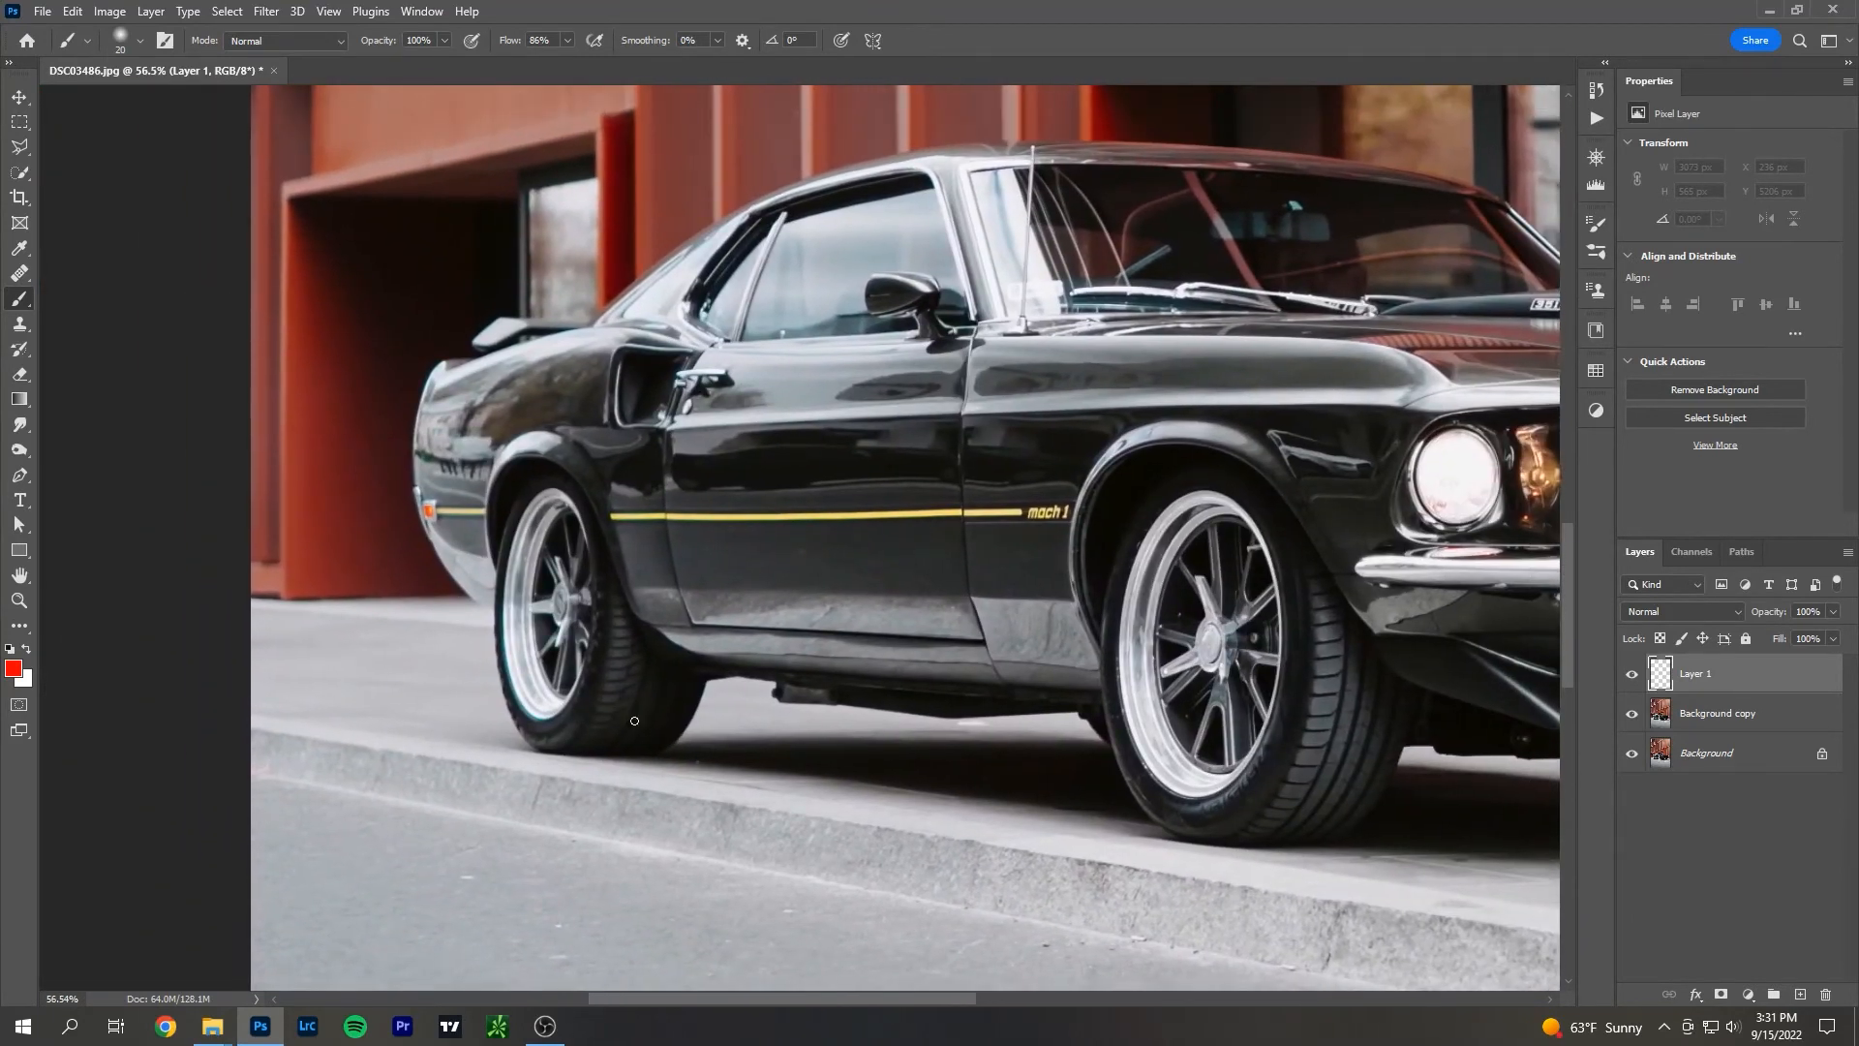
scroll(634, 721, "down", 8)
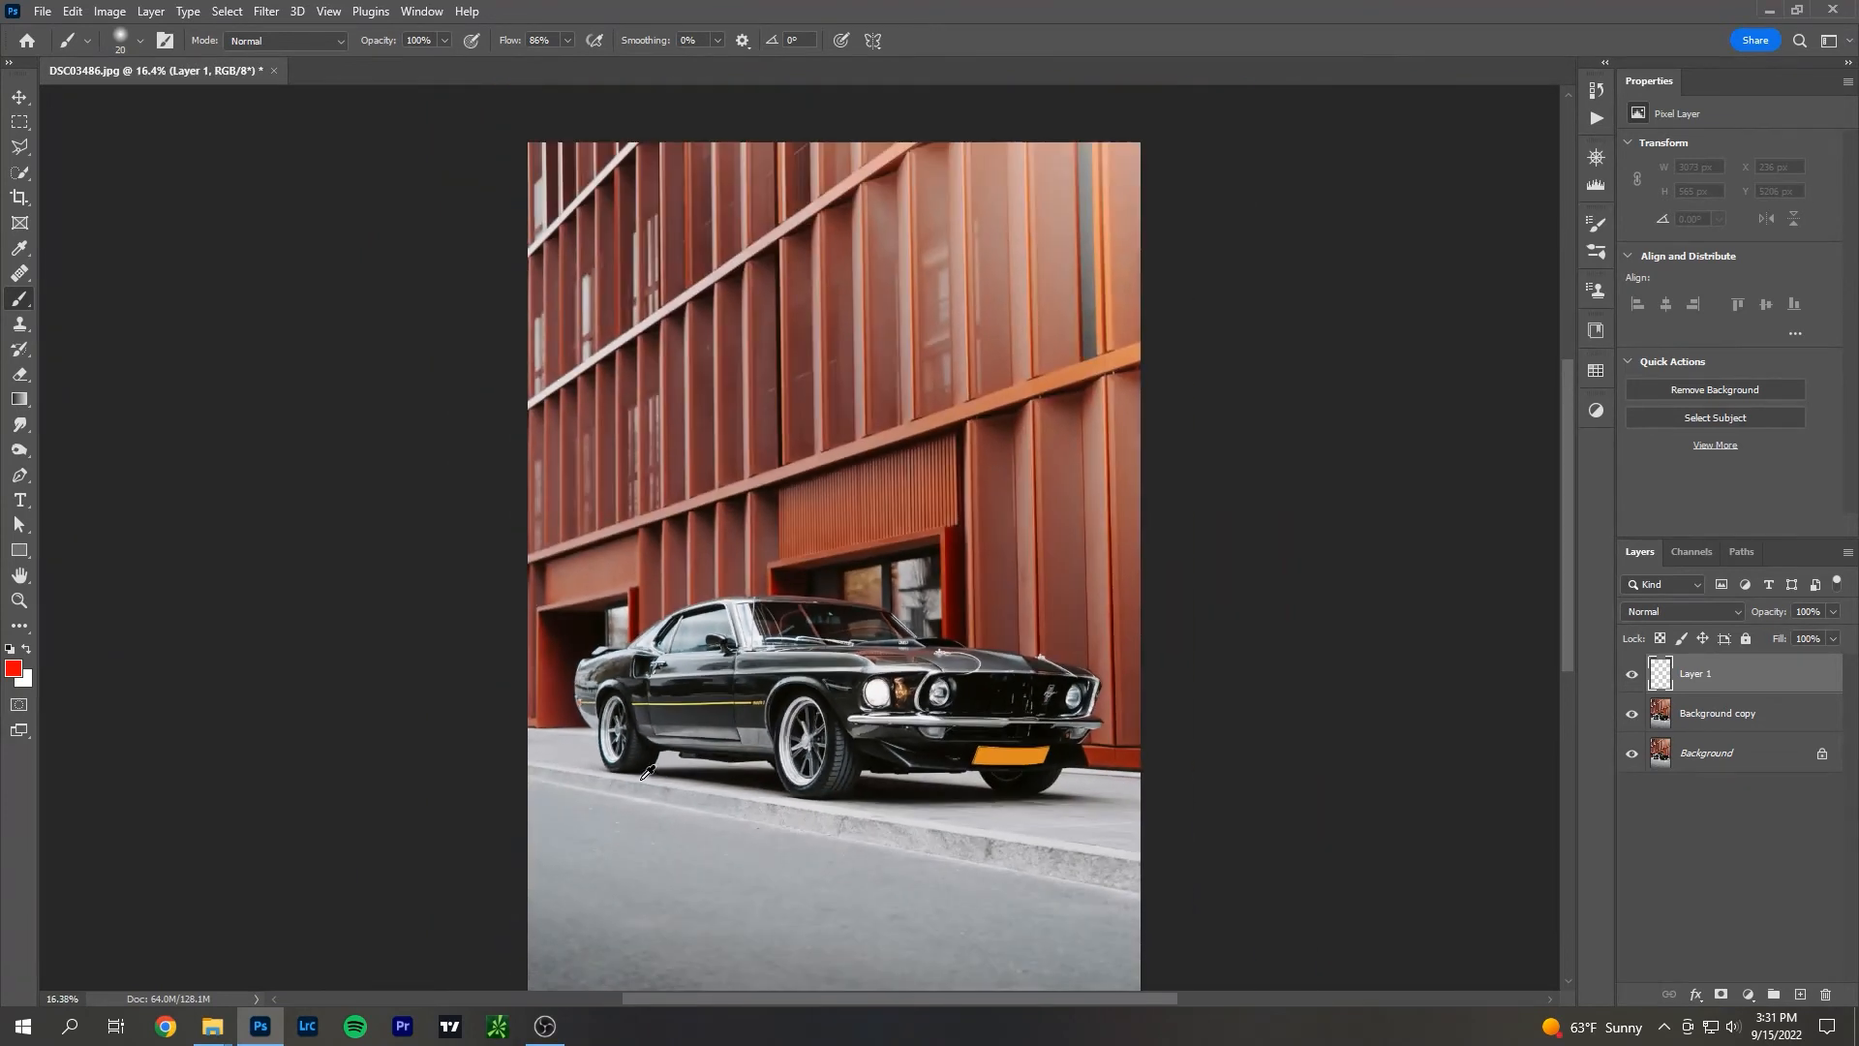
scroll(666, 770, "up", 3)
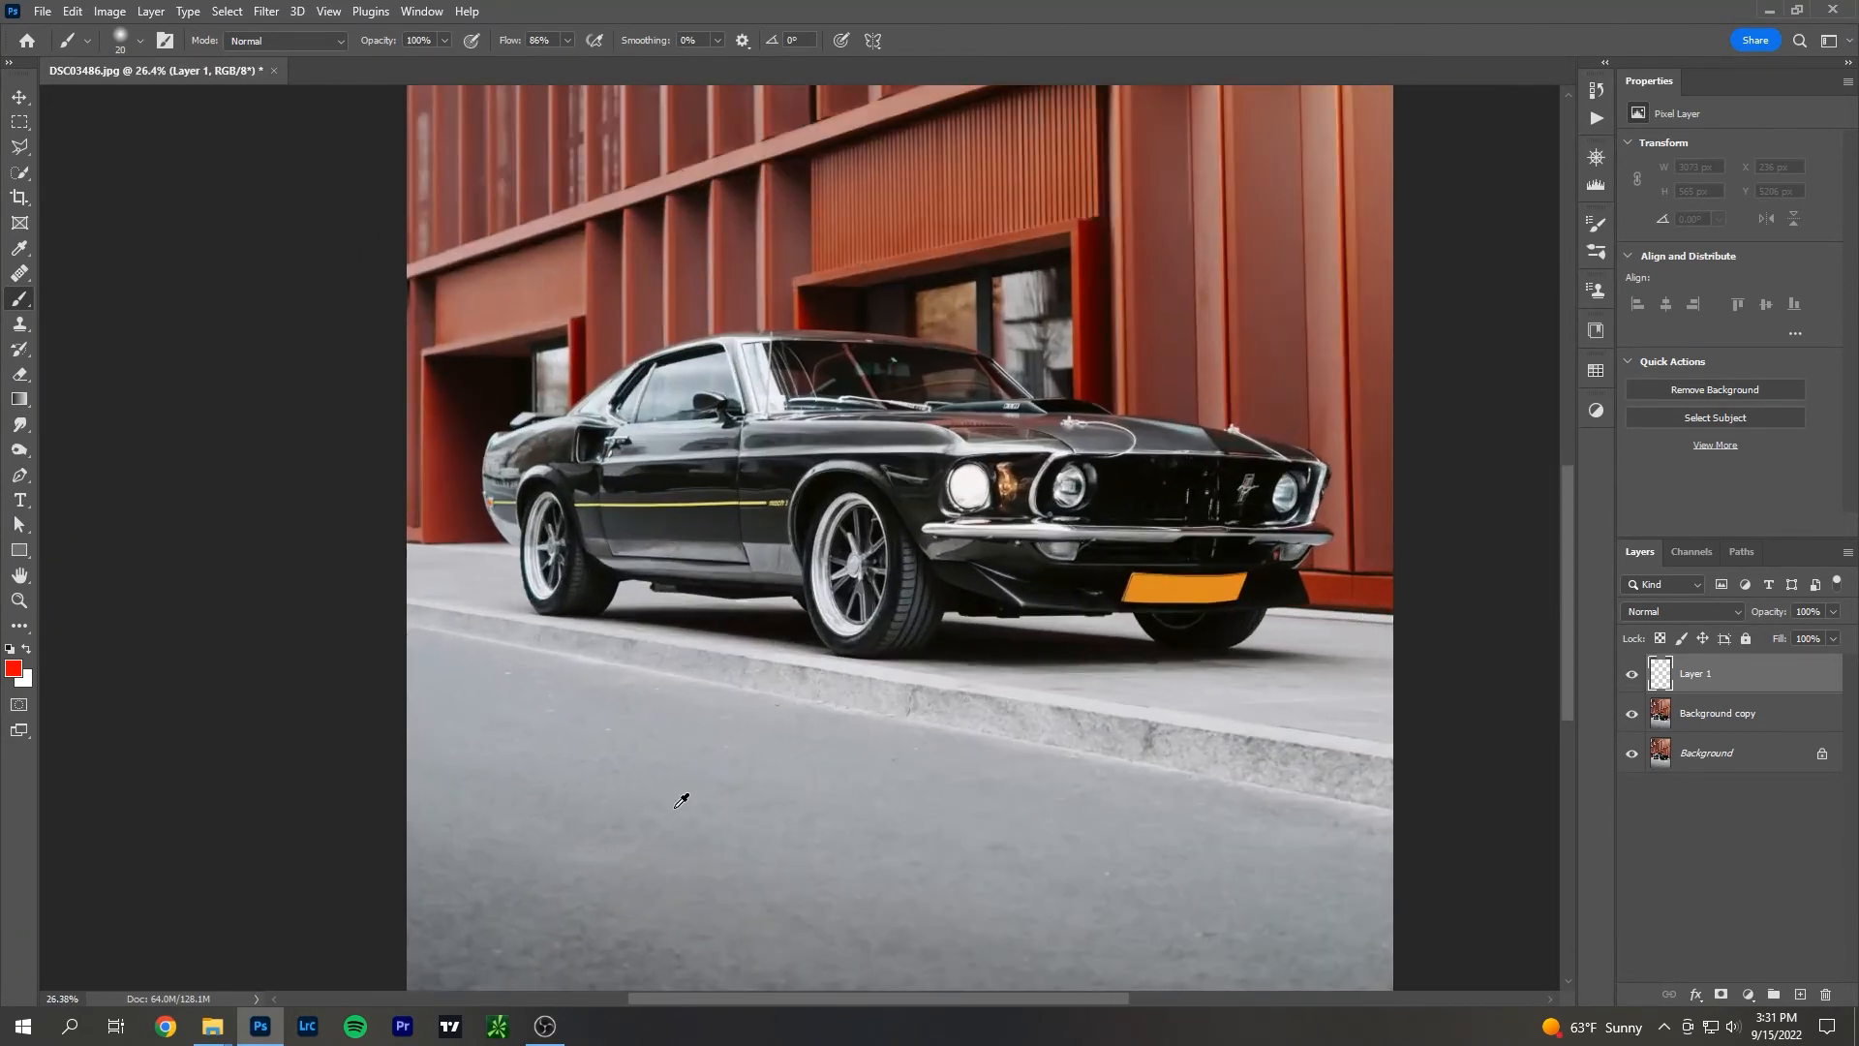
scroll(682, 802, "up", 3)
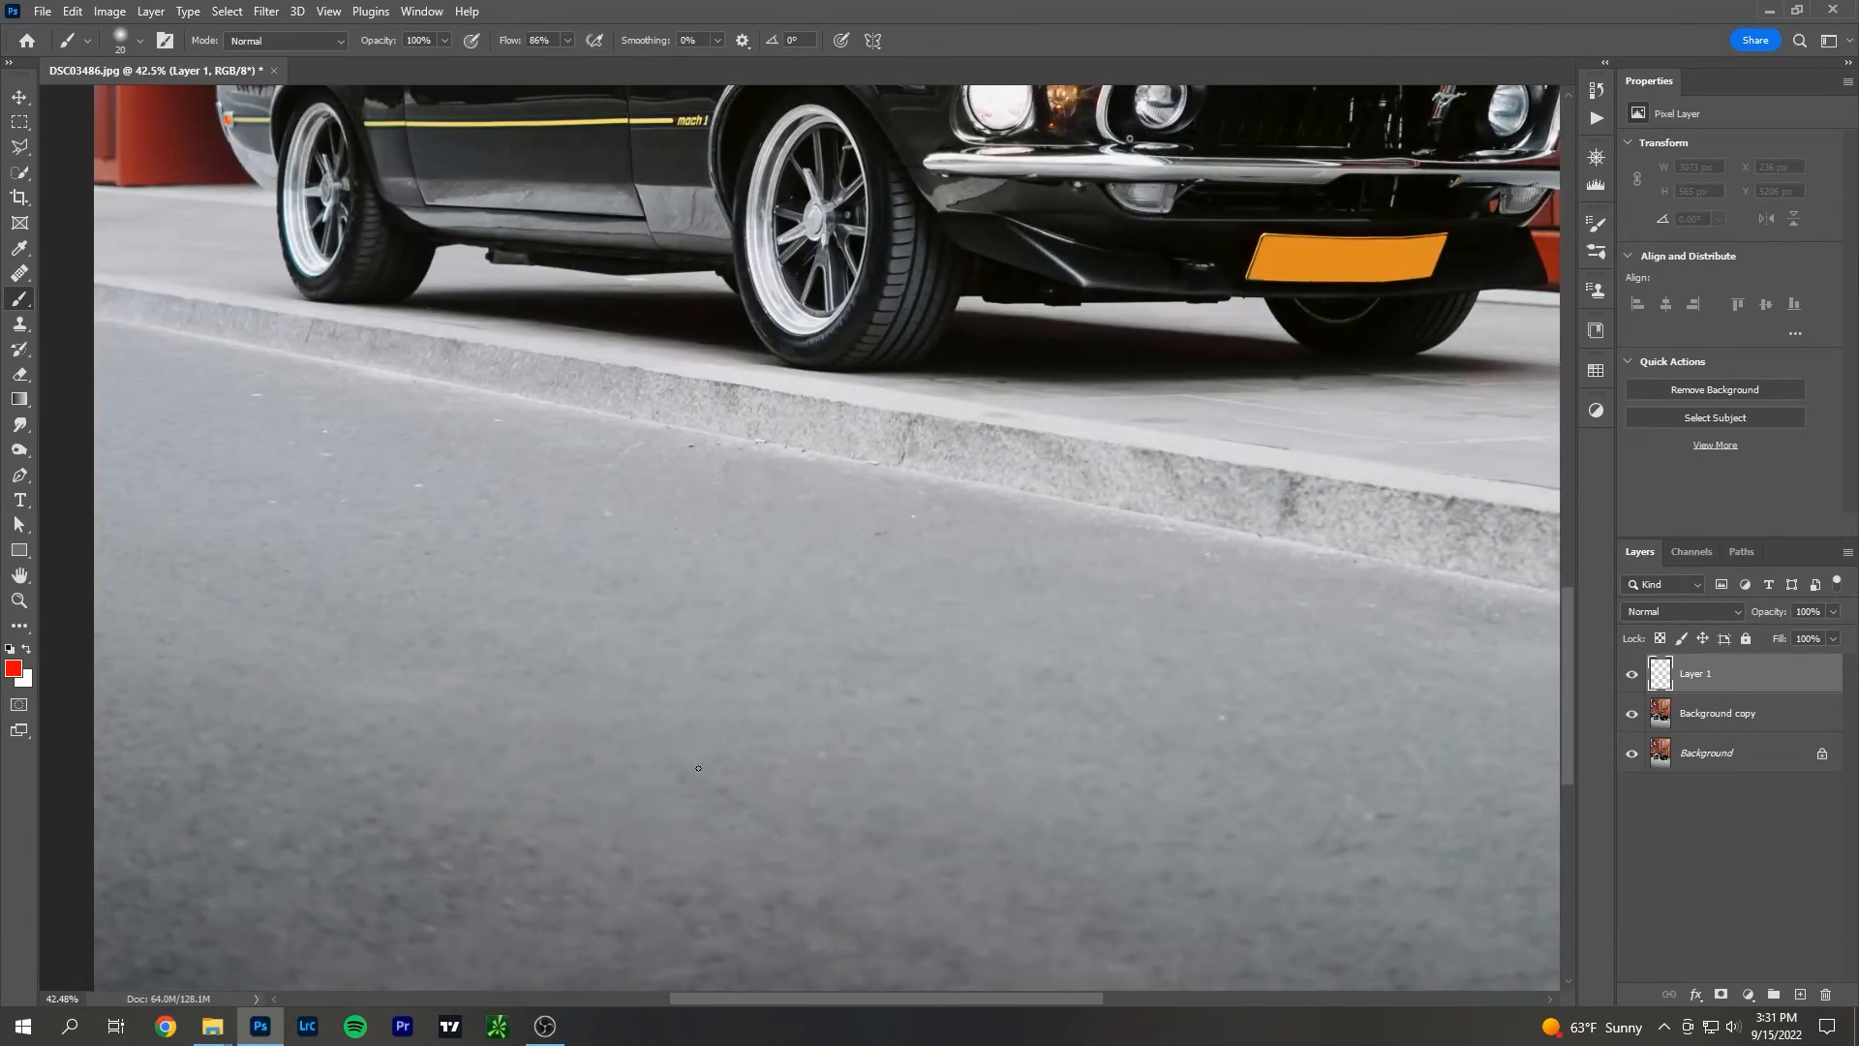
scroll(698, 767, "down", 1)
scroll(660, 781, "down", 2)
Scribble red zigzag strokes over the left part of the road surface, and undo them.
mouse_move(450, 831)
left_mouse_down()
mouse_move(726, 836)
mouse_move(620, 690)
mouse_move(441, 607)
left_mouse_up()
mouse_move(661, 592)
left_mouse_down()
mouse_move(678, 519)
mouse_move(575, 471)
mouse_move(577, 420)
left_mouse_up()
mouse_move(960, 394)
left_mouse_down()
mouse_move(808, 413)
mouse_move(1126, 454)
mouse_move(968, 397)
left_mouse_up()
key("ctrl+z")
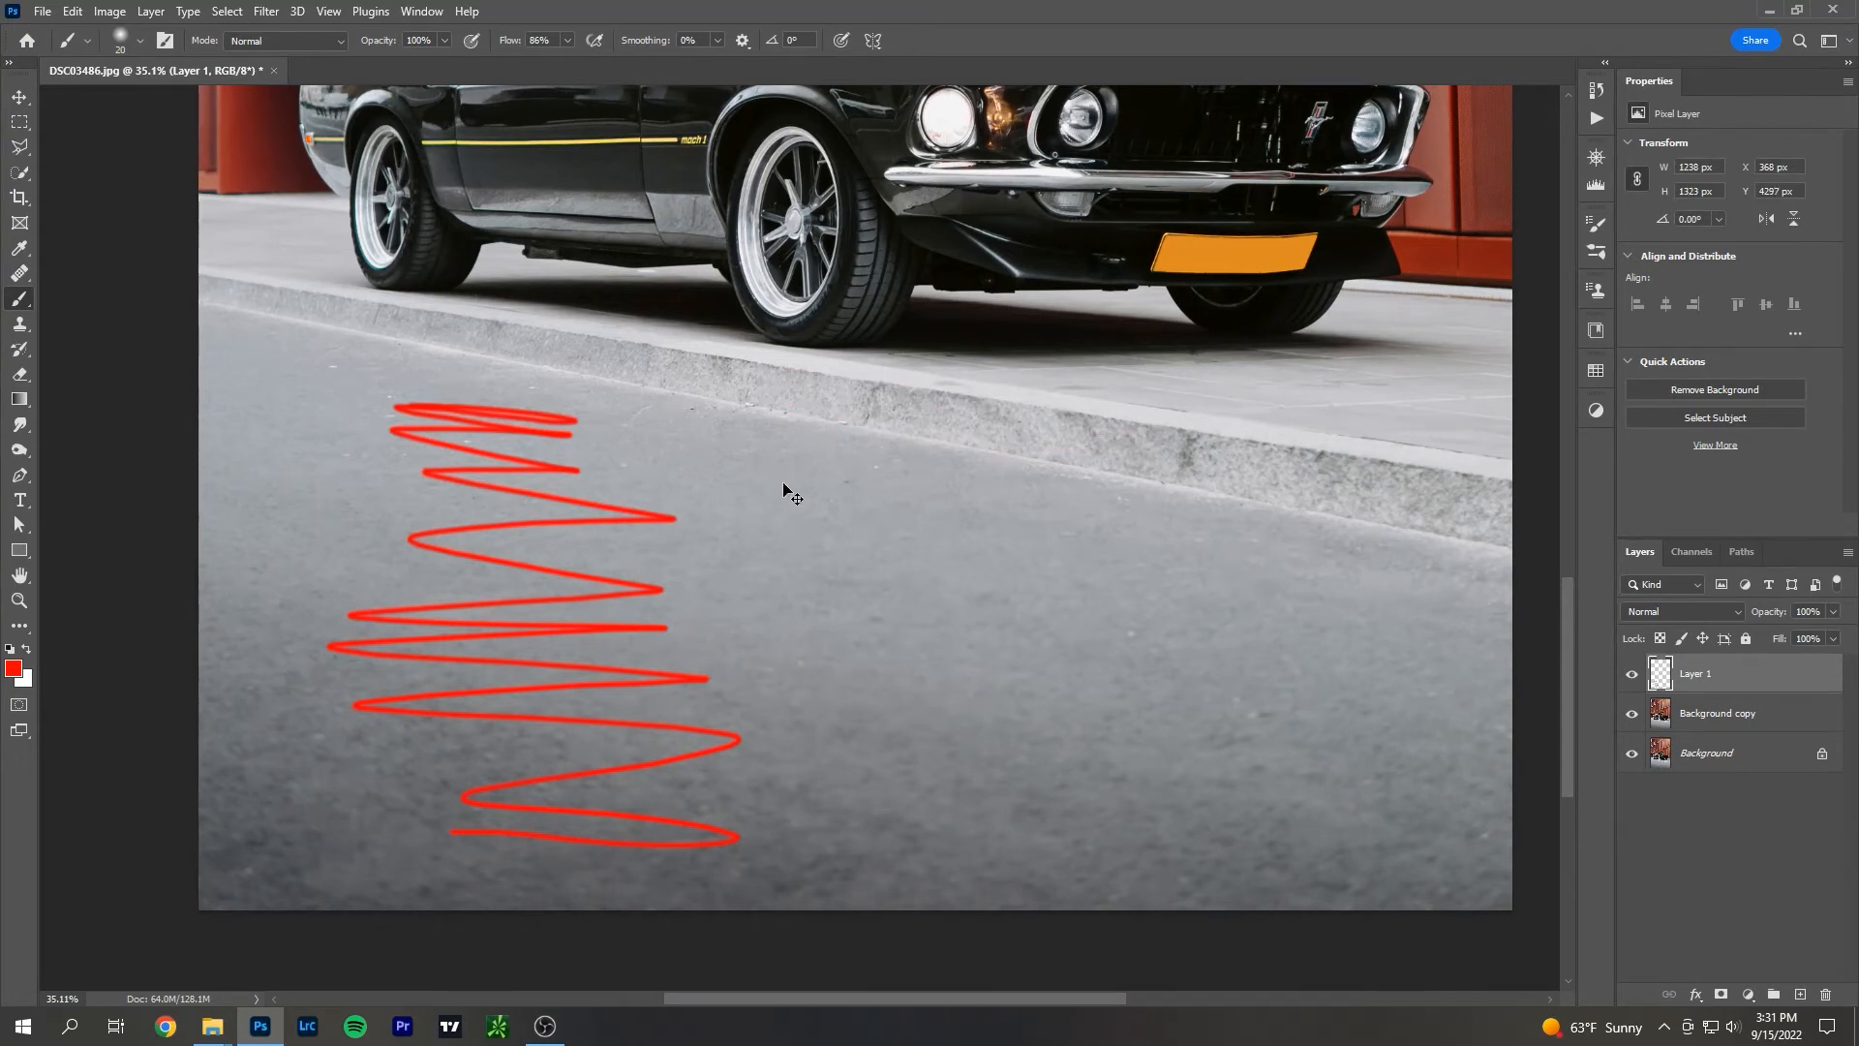
key("ctrl+z")
scroll(571, 482, "down", 1, "alt")
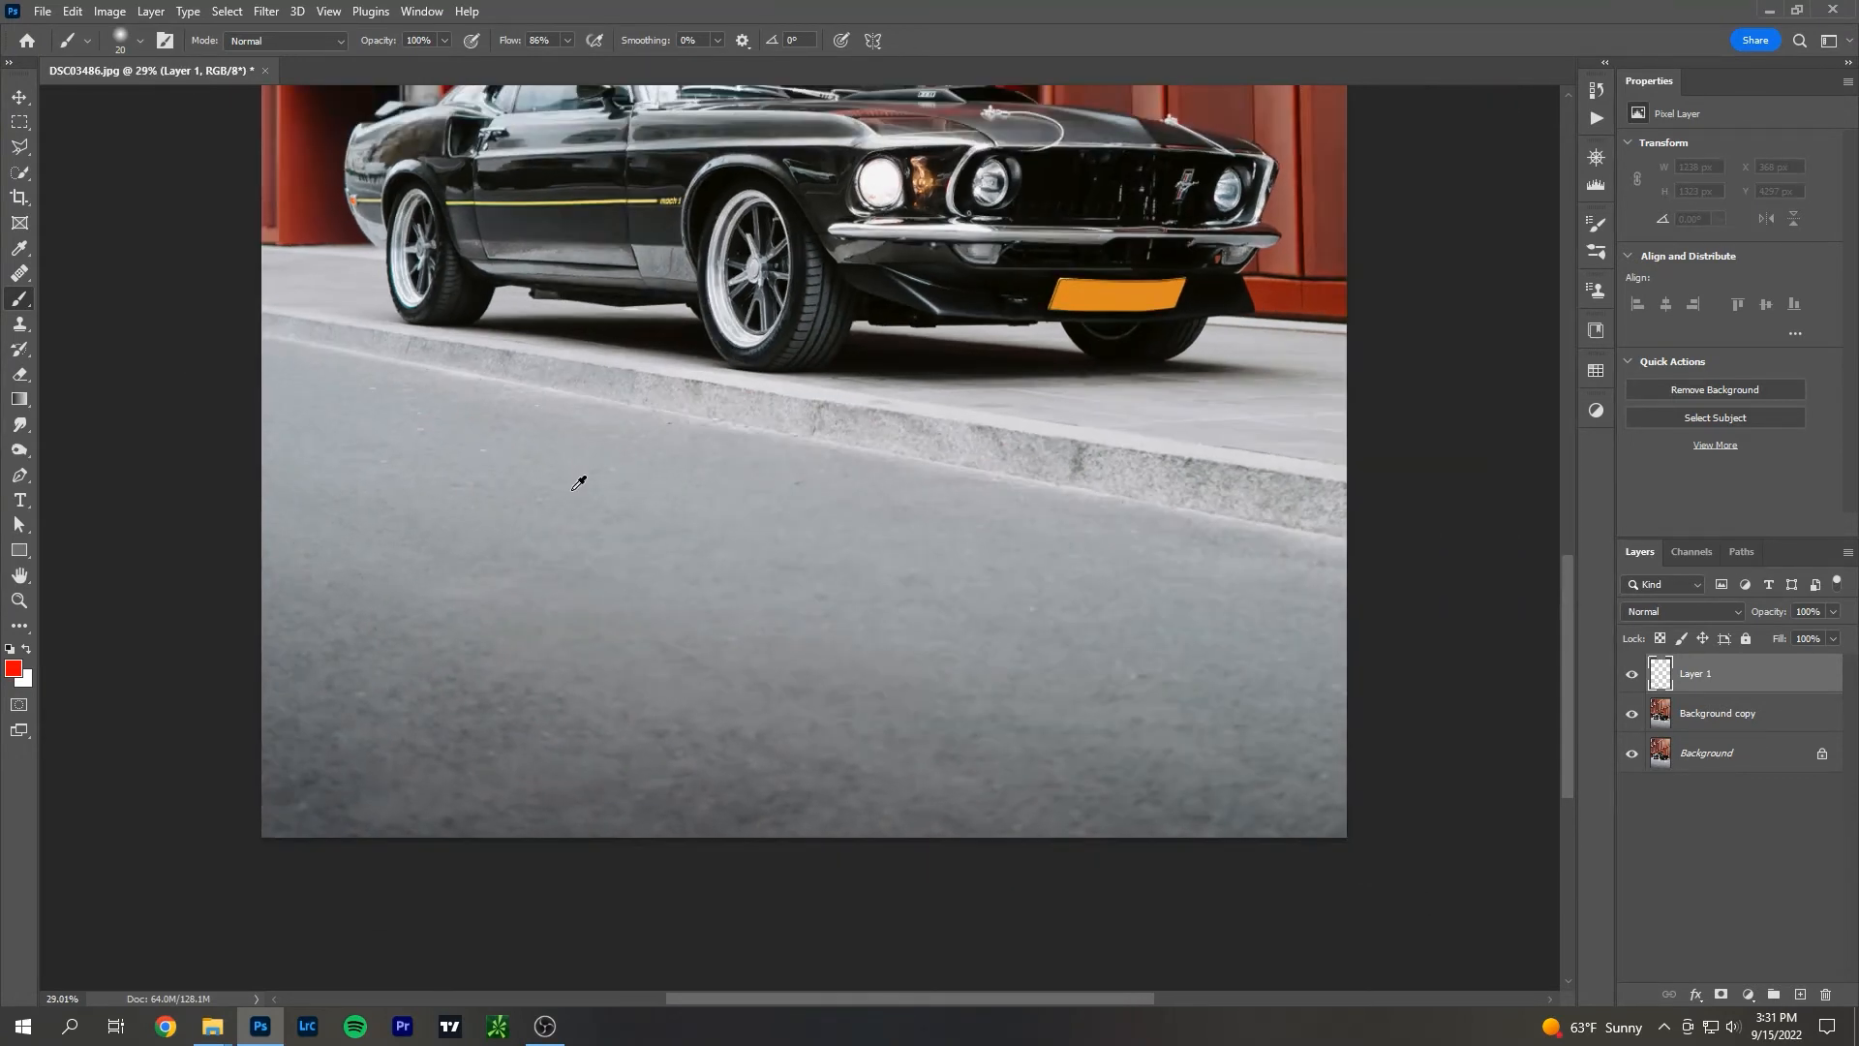
scroll(573, 482, "up", 1, "alt")
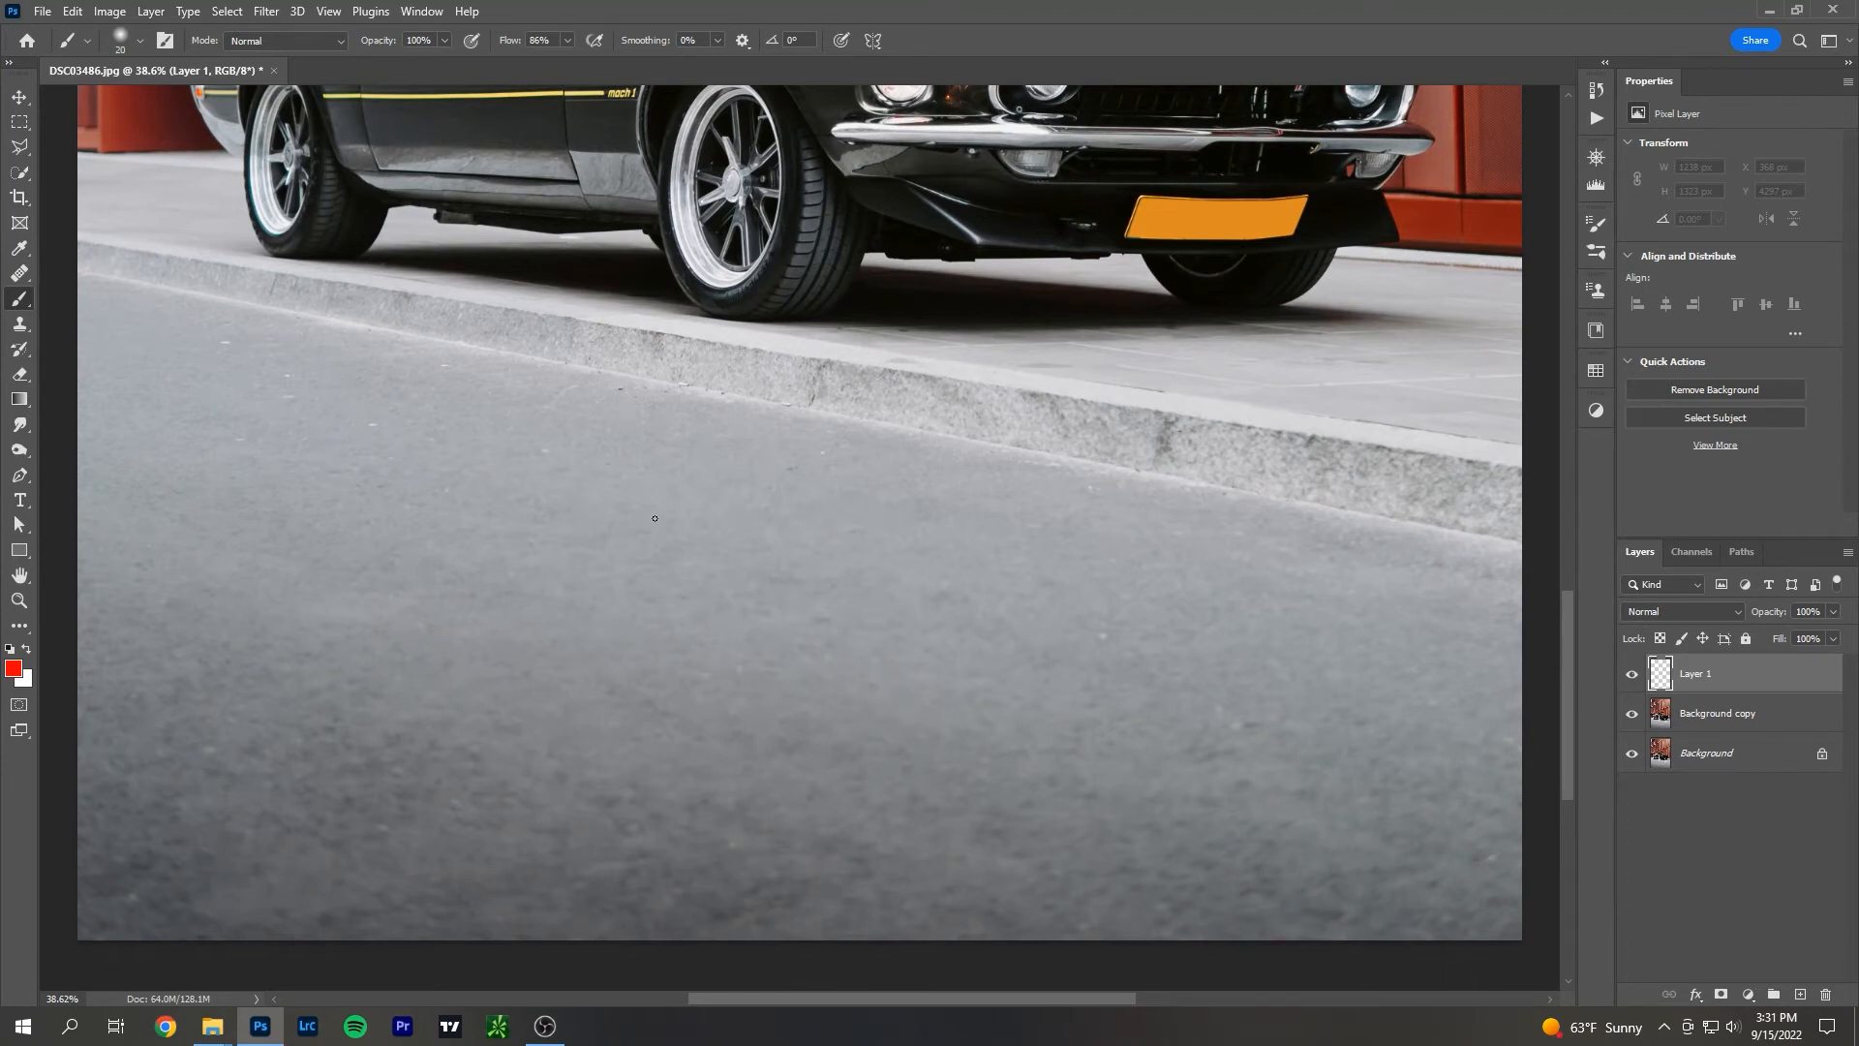
scroll(716, 580, "down", 3, "alt")
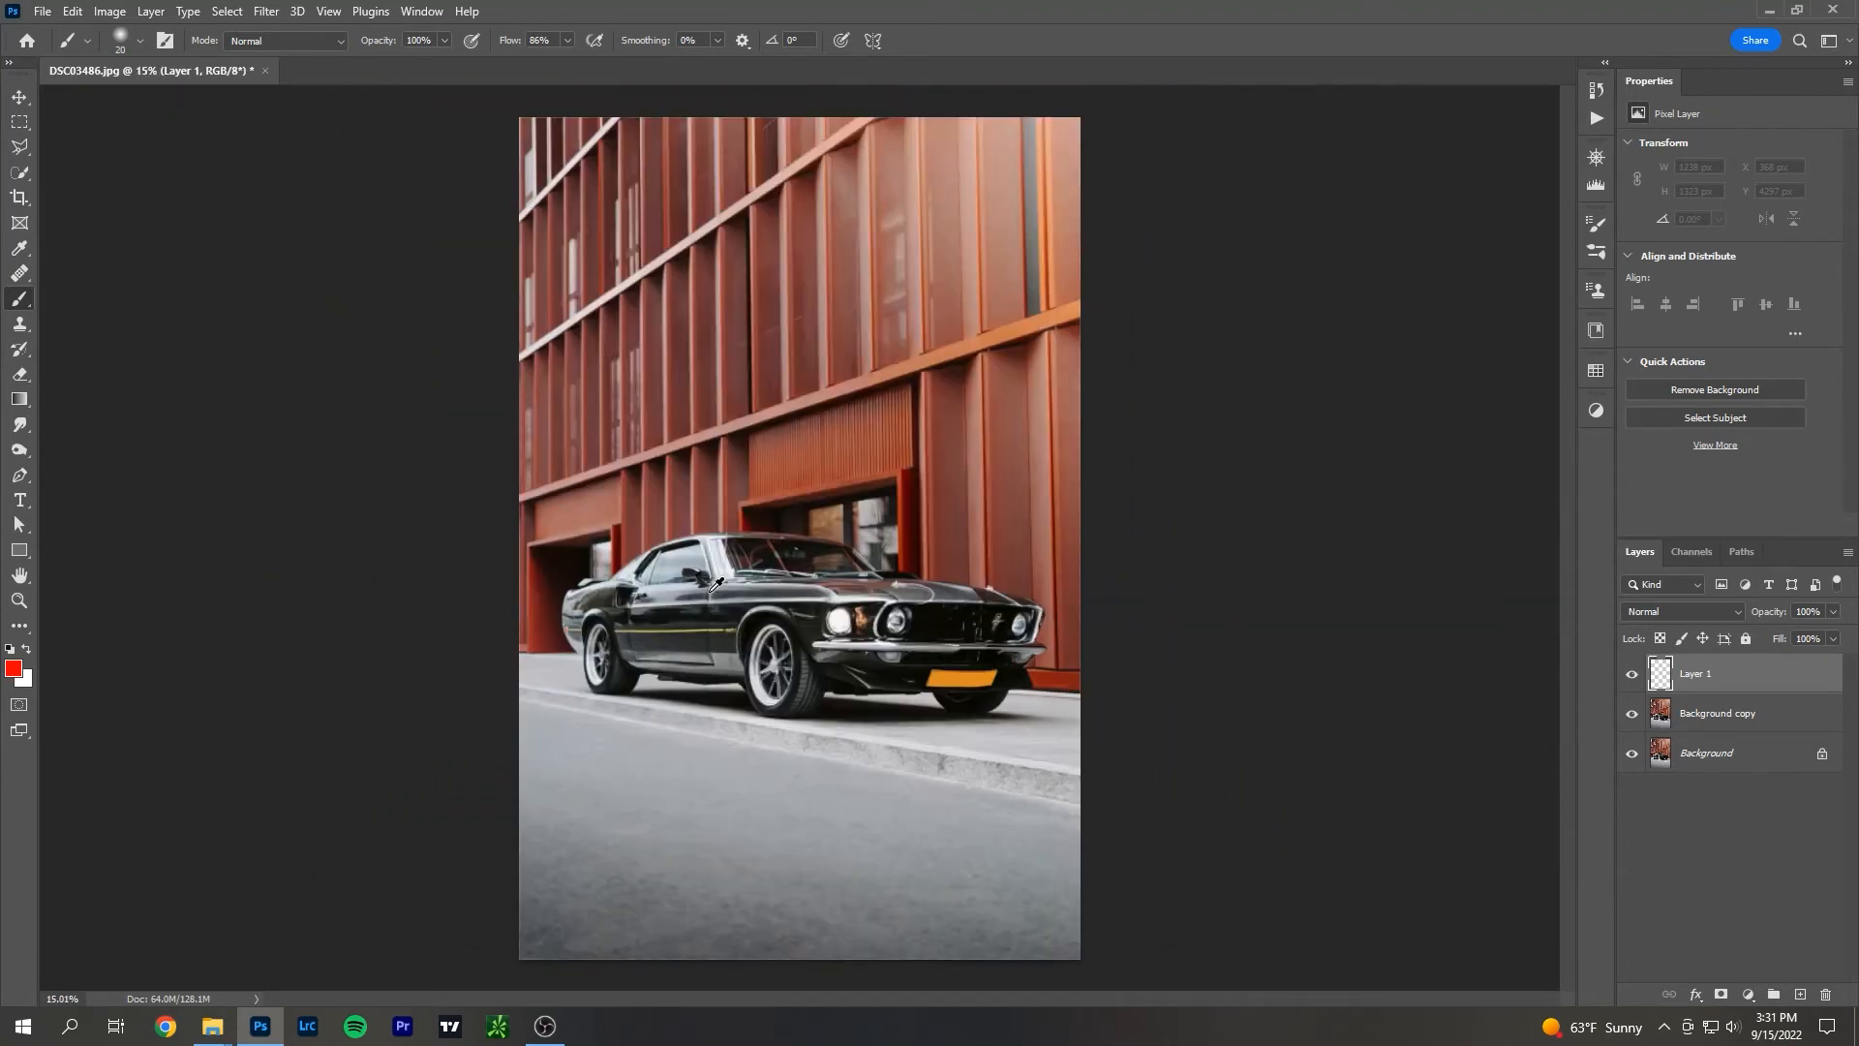
Examine the car, the curb and the road surface below it for remaining distracting marks.
scroll(812, 319, "up", 2, "alt")
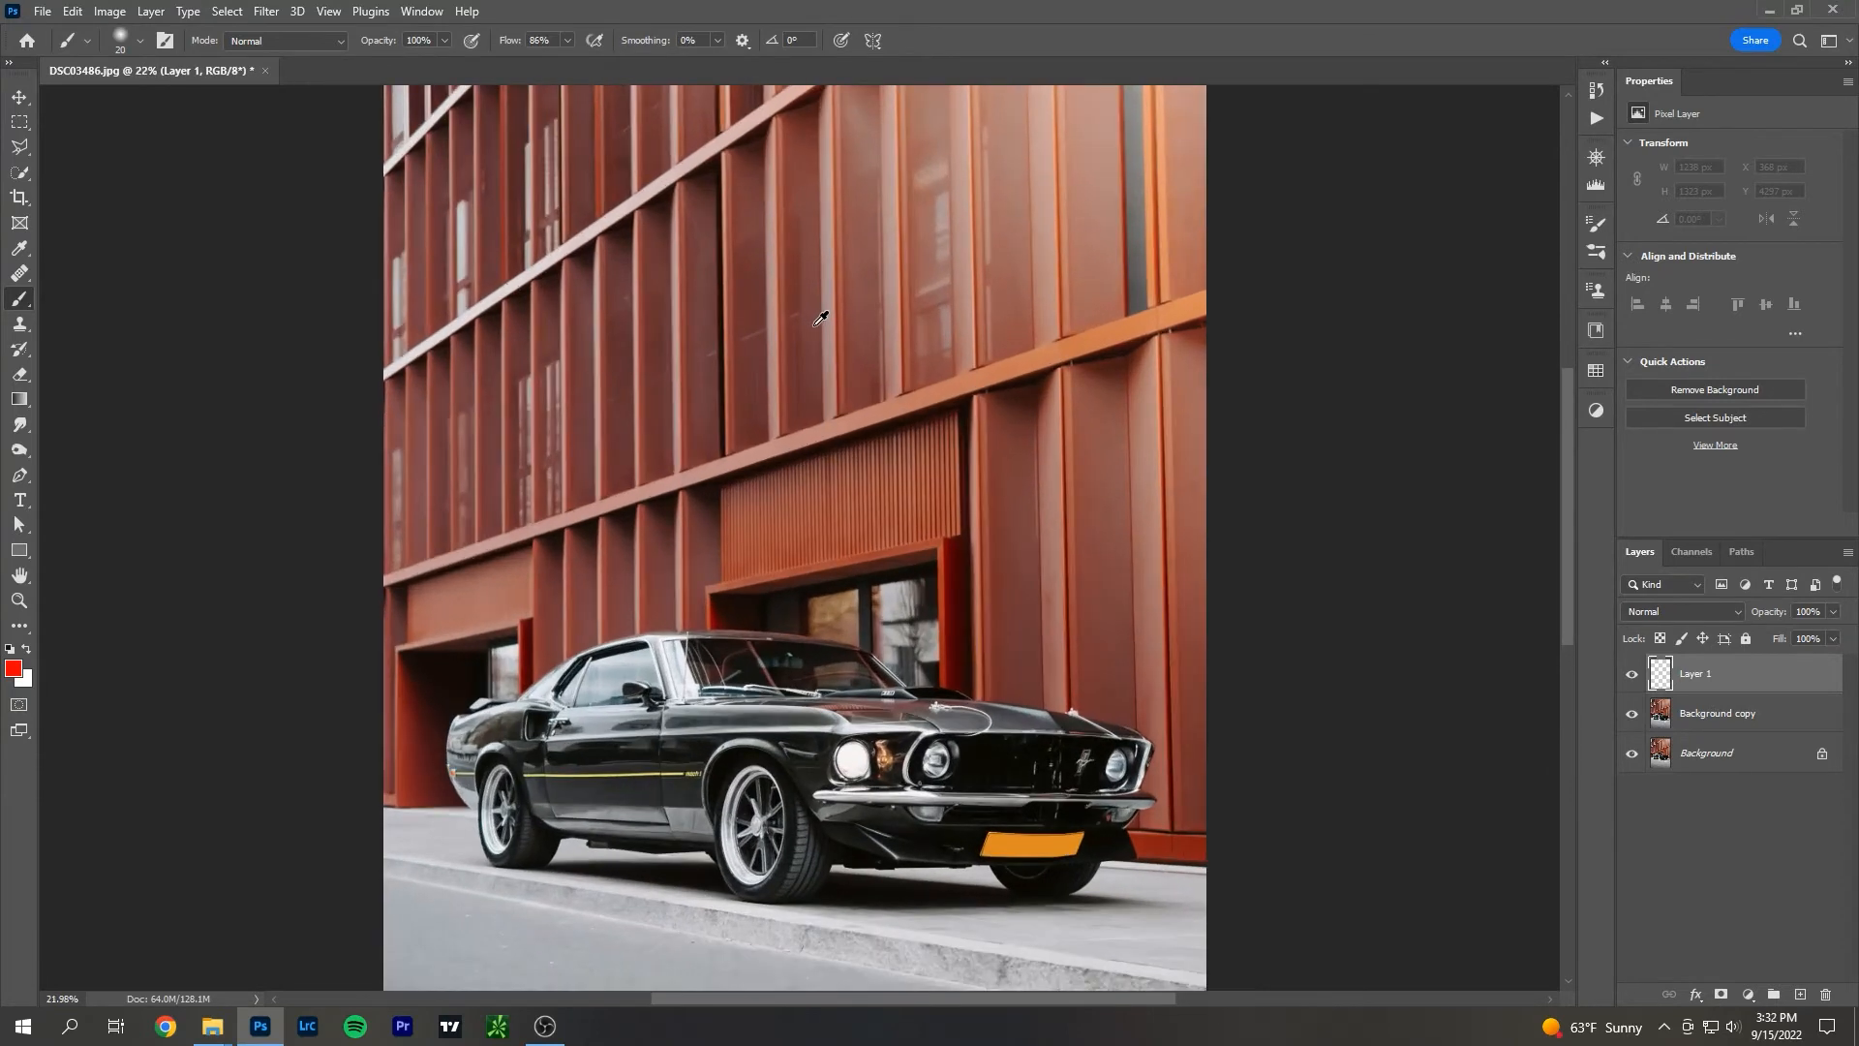
scroll(775, 290, "up", 2, "alt")
scroll(794, 523, "down", 5, "alt")
scroll(770, 552, "up", 3, "alt")
scroll(754, 784, "down", 2)
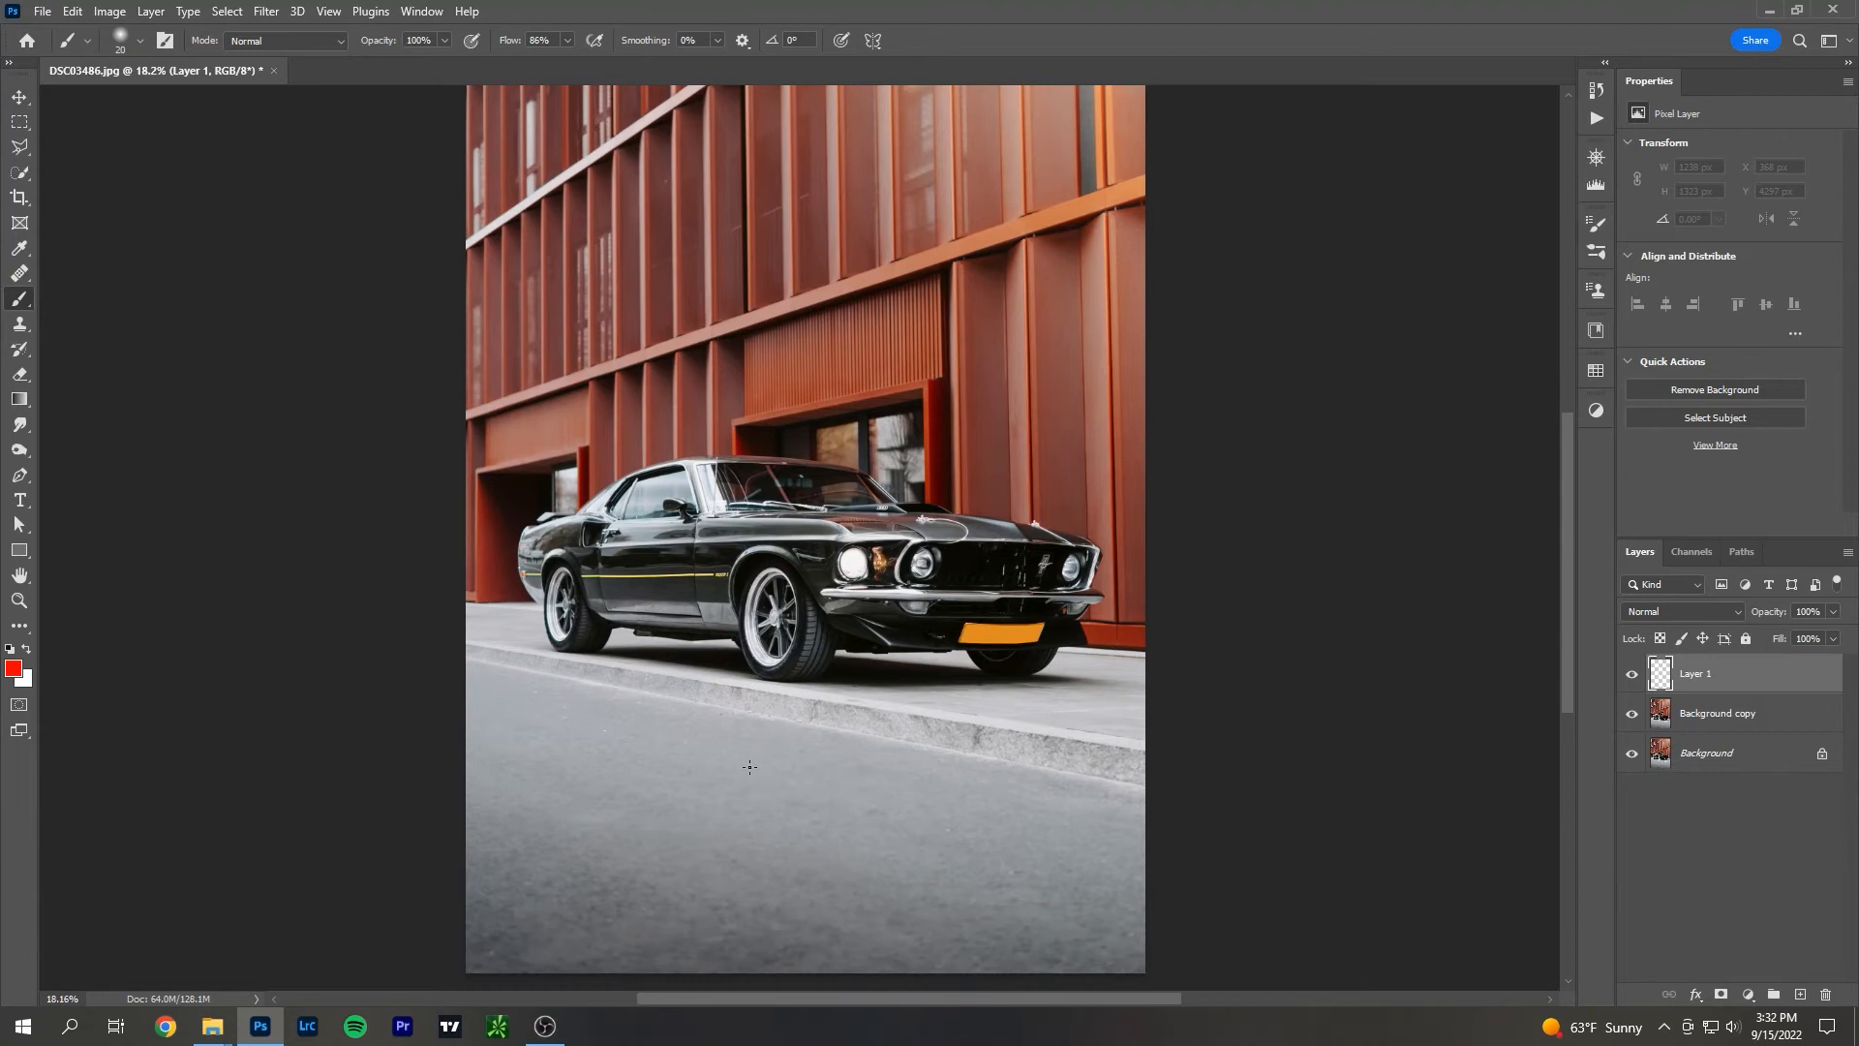
scroll(739, 745, "up", 1, "alt")
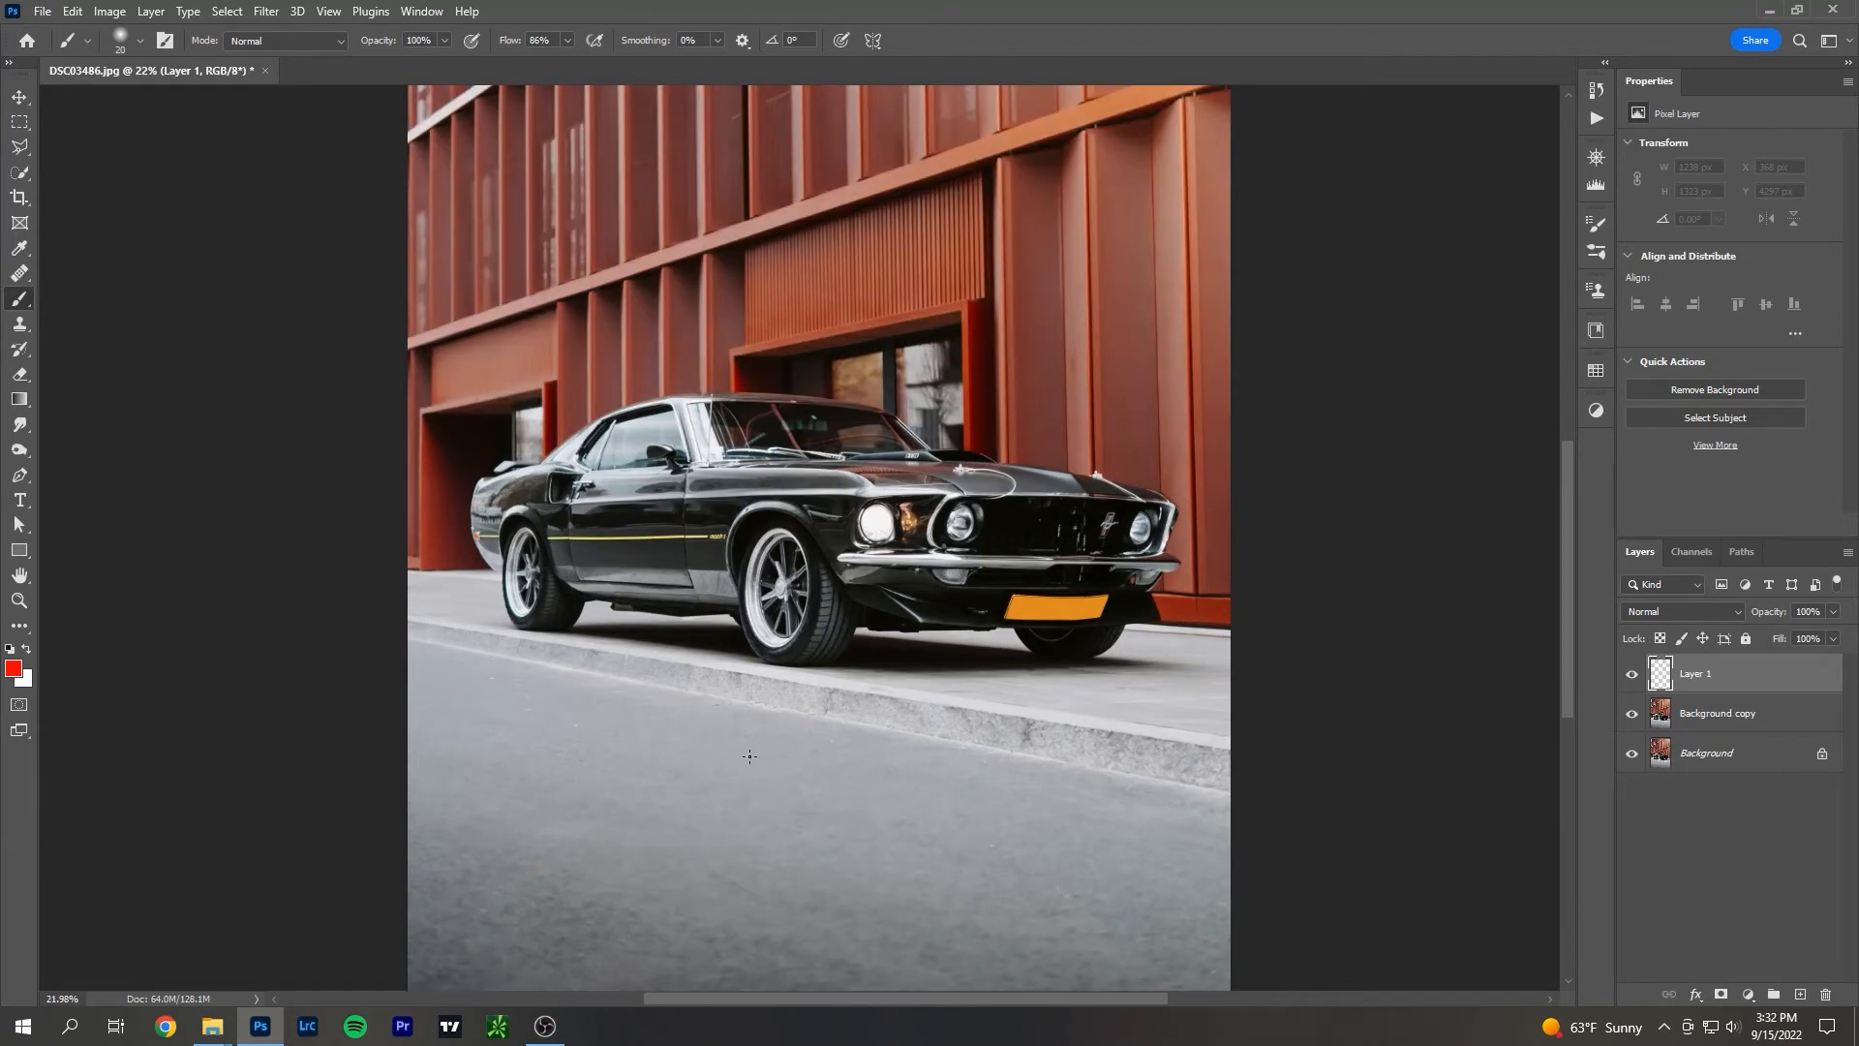
scroll(774, 747, "down", 1)
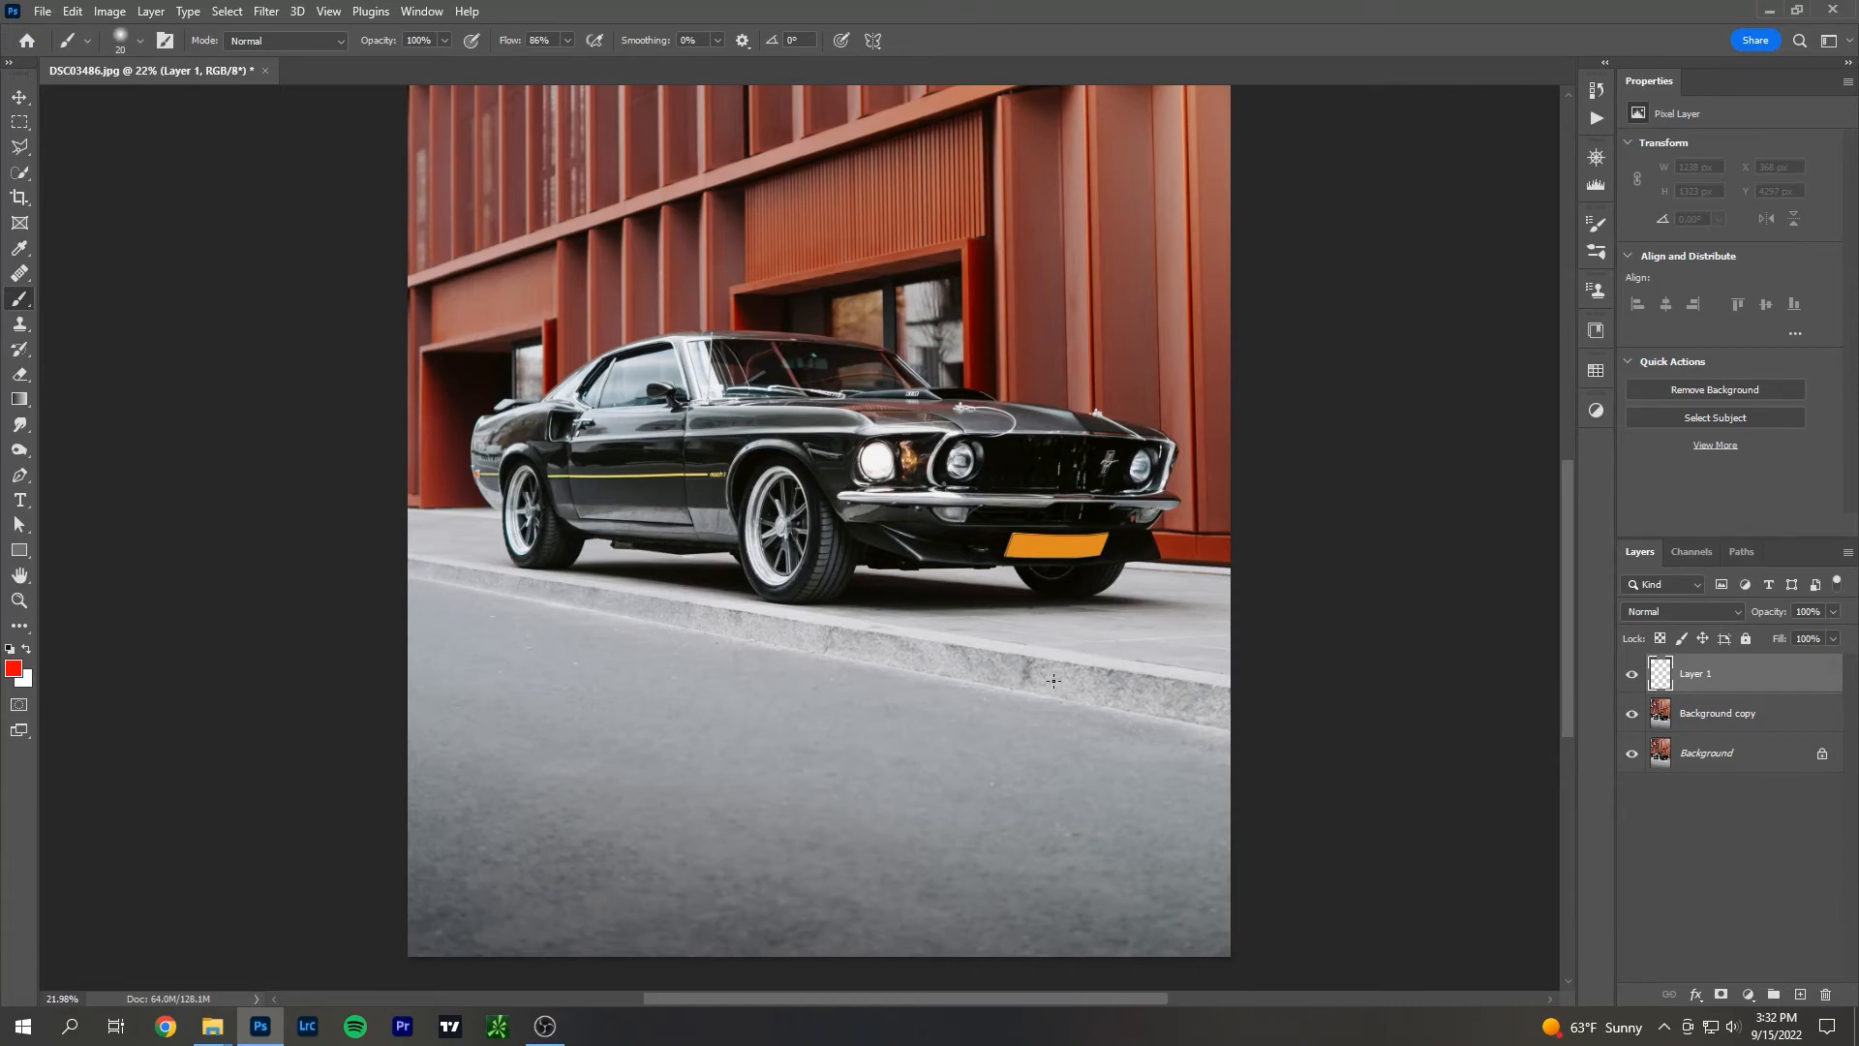
scroll(475, 552, "up", 5)
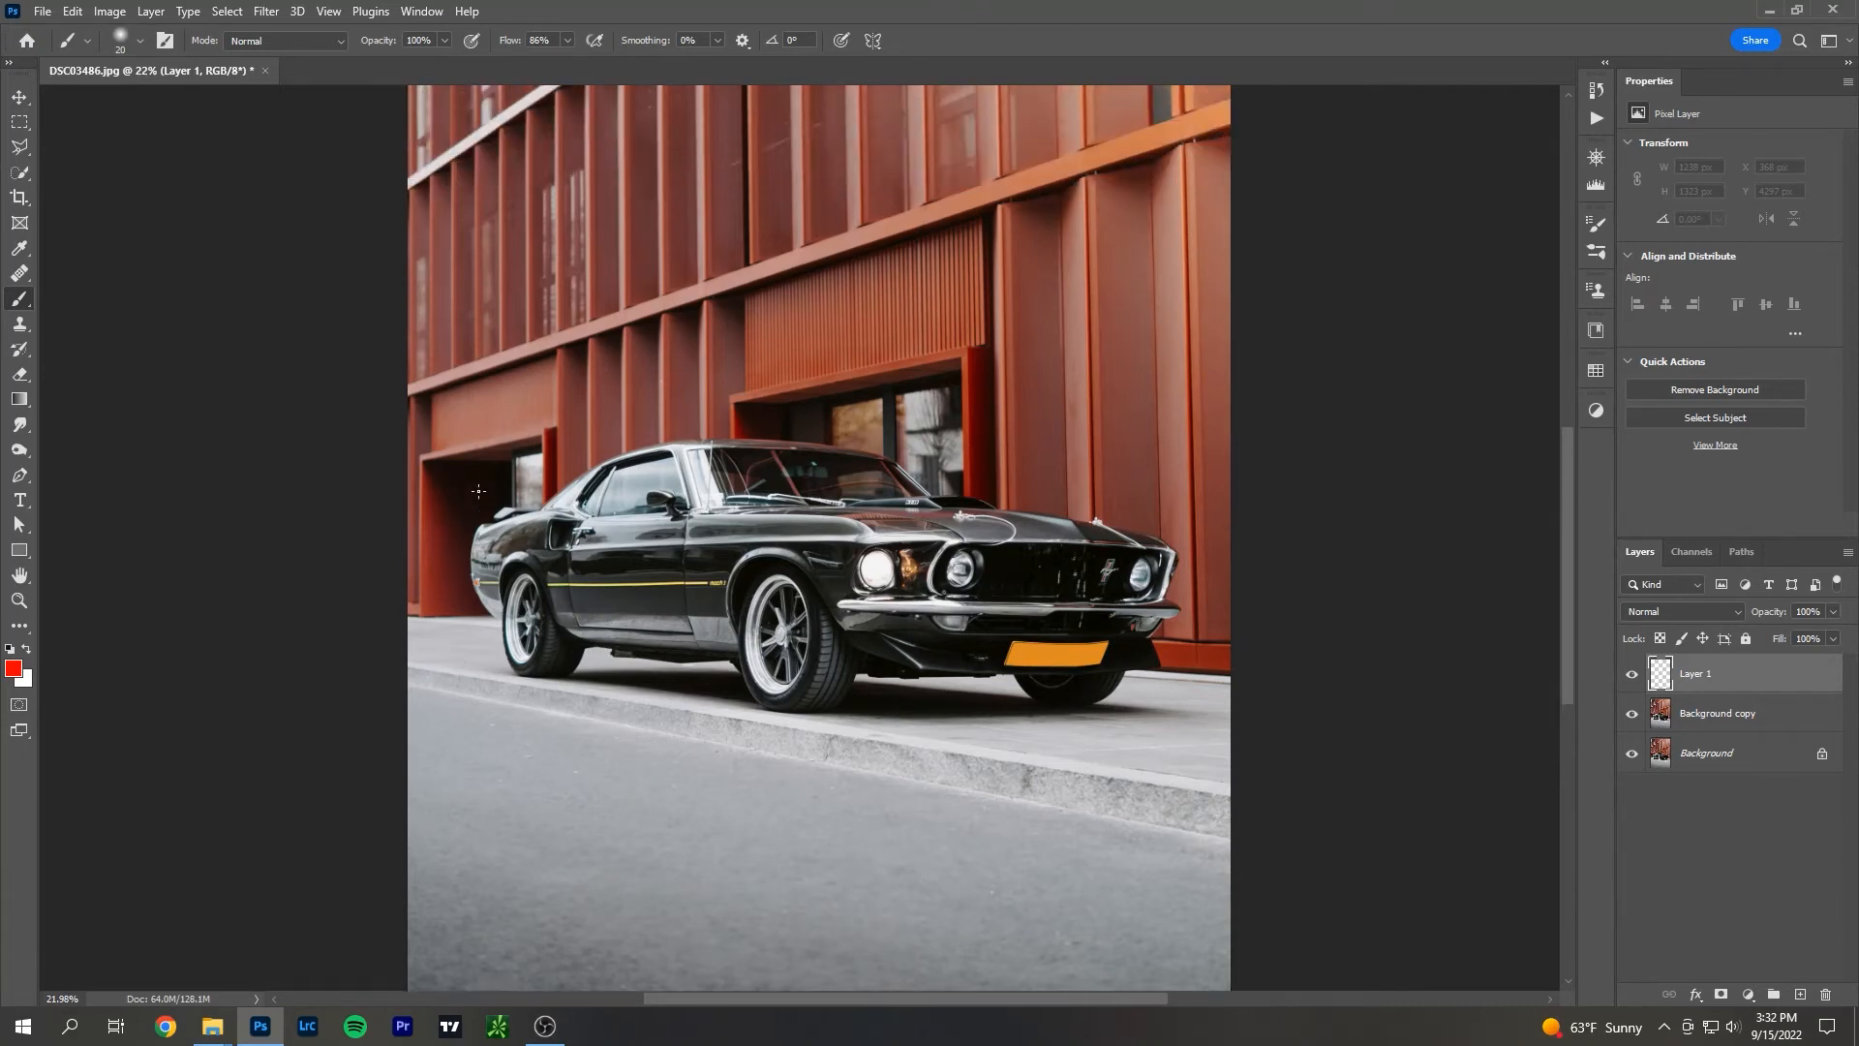
Examine the car's windows and hood against the red building facade, and review the whole photo's composition.
scroll(502, 534, "down", 1, "alt")
scroll(741, 636, "up", 6, "alt")
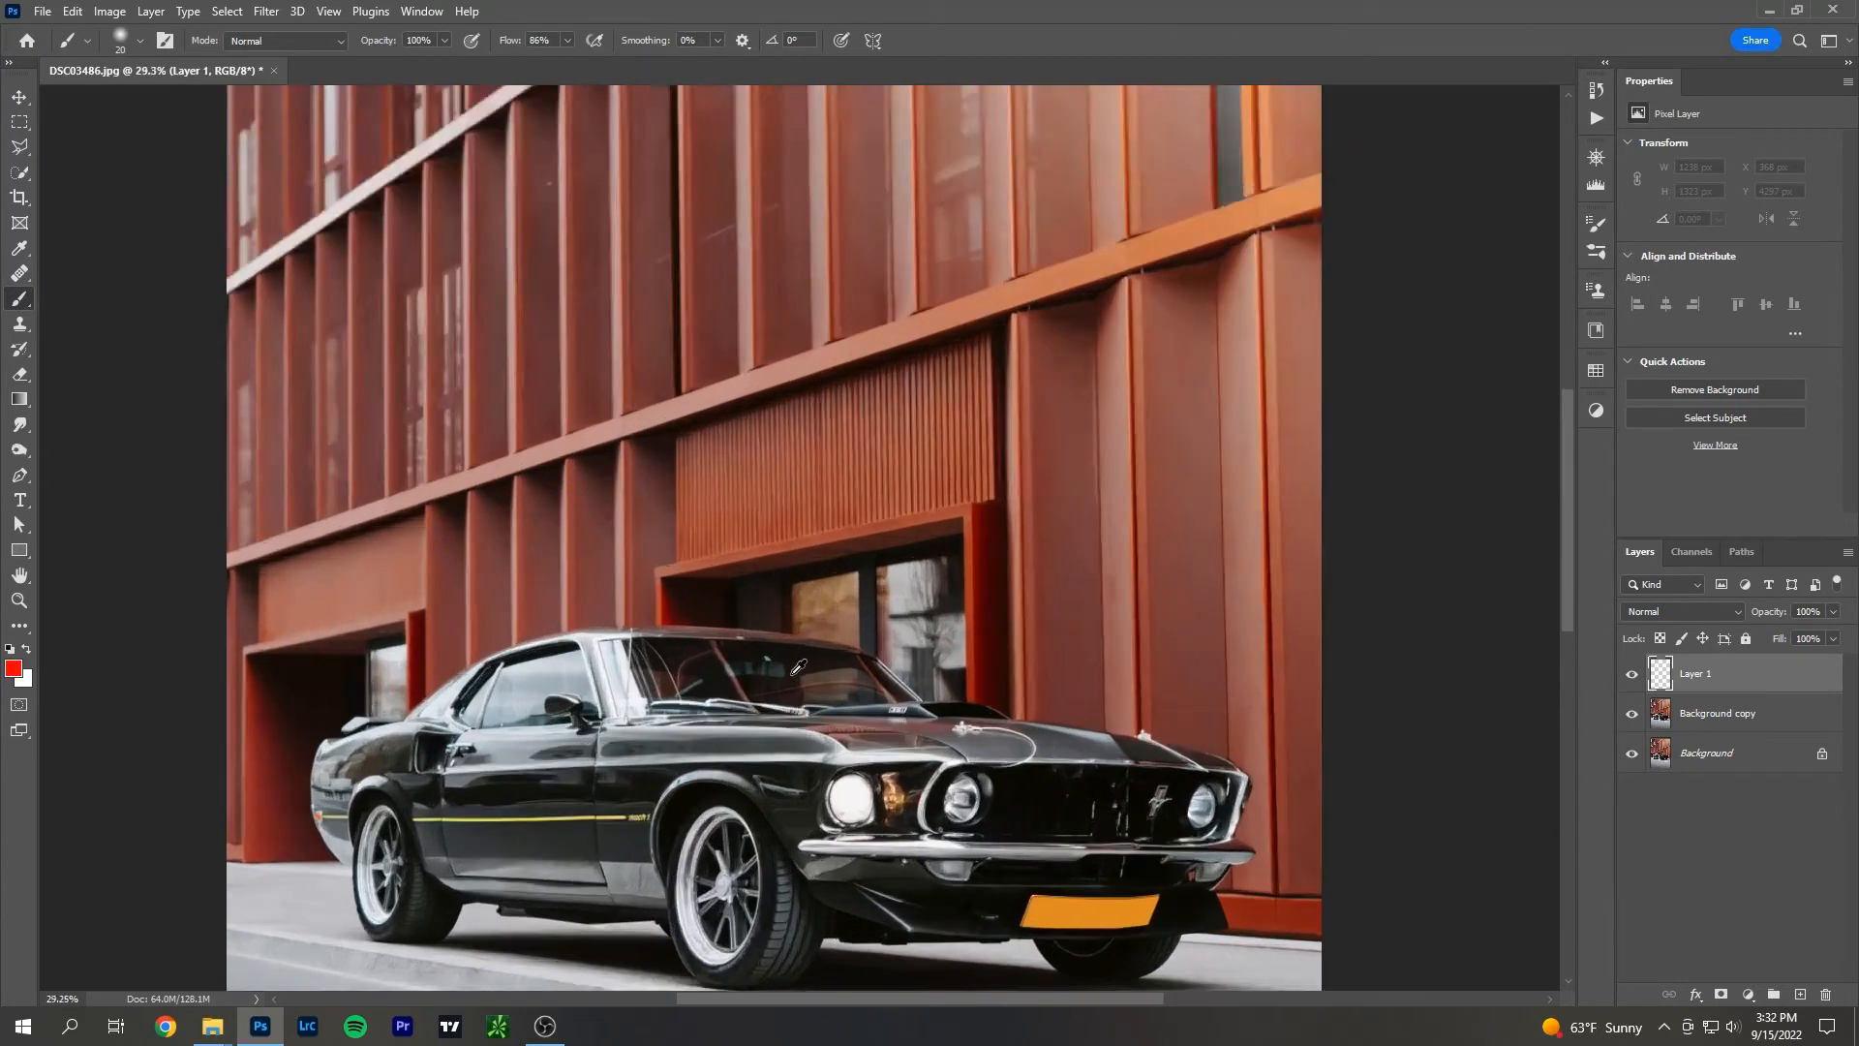
scroll(801, 664, "down", 5, "alt")
scroll(879, 639, "up", 3, "alt")
scroll(880, 636, "up", 2, "alt")
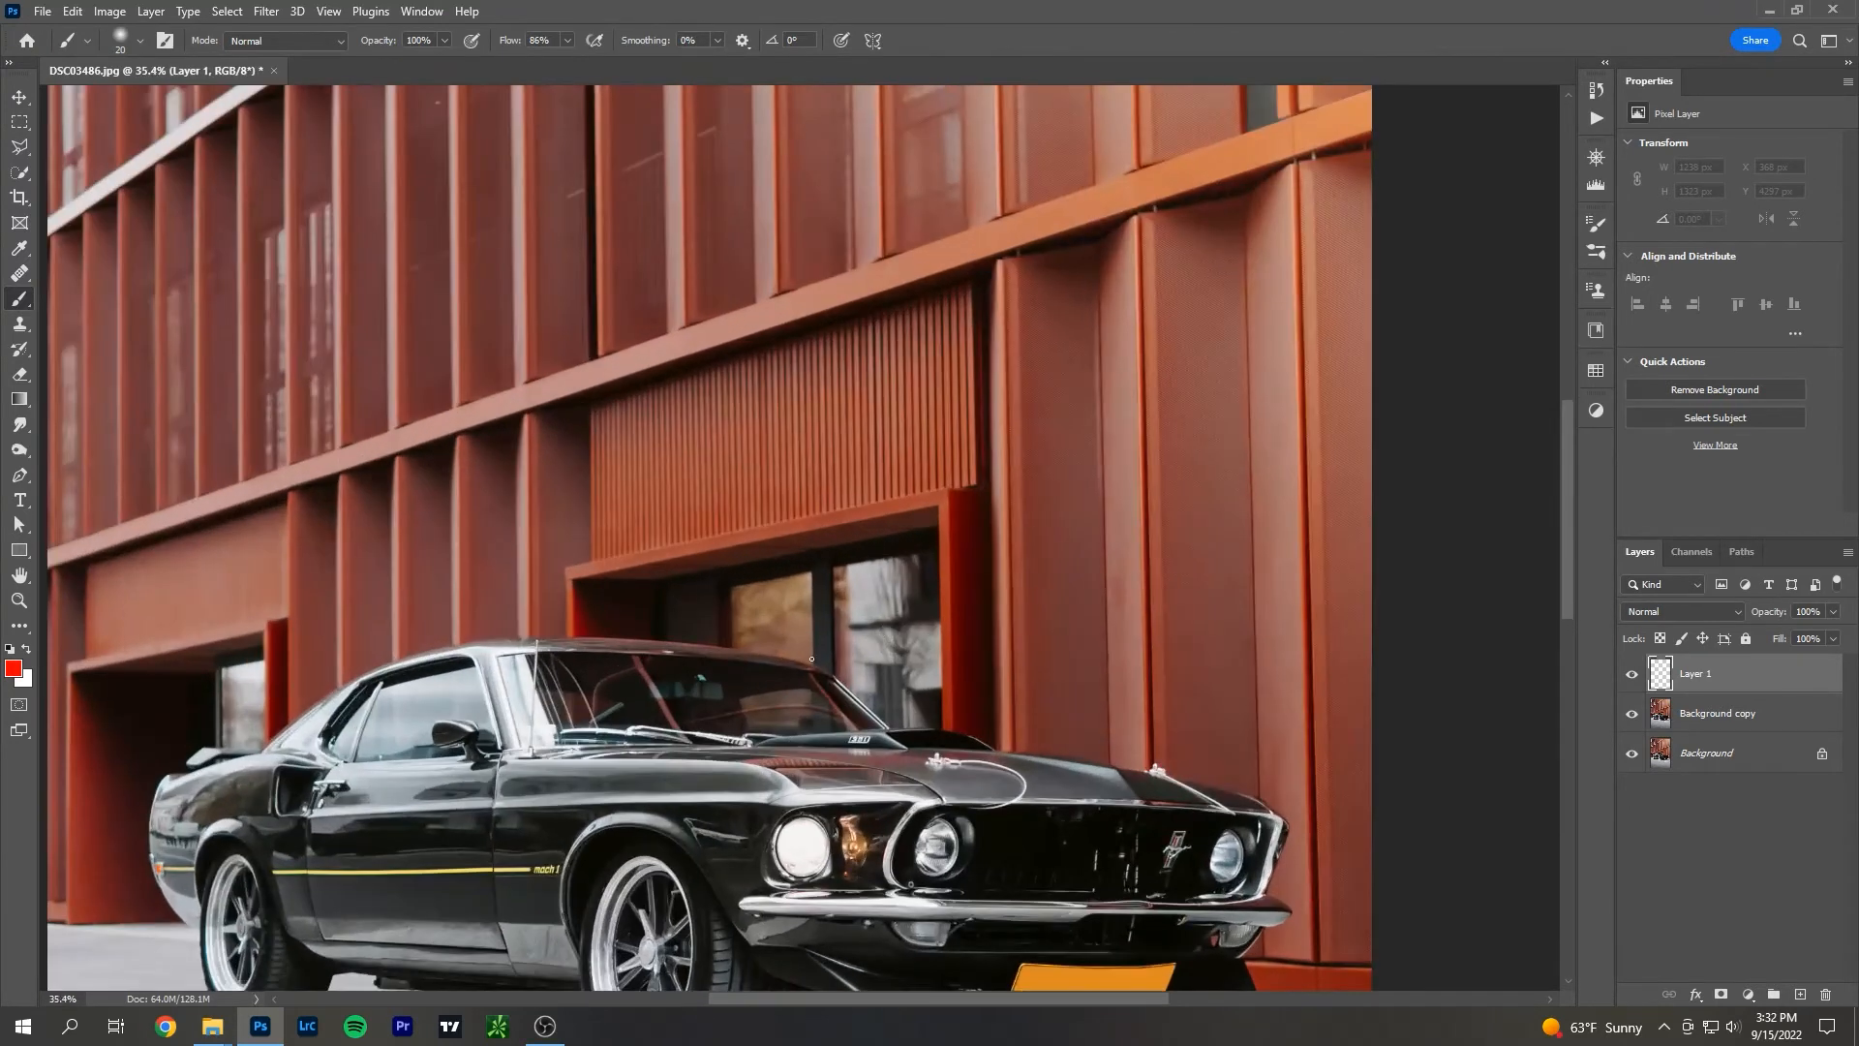
scroll(852, 658, "down", 5, "alt")
scroll(813, 681, "up", 2, "alt")
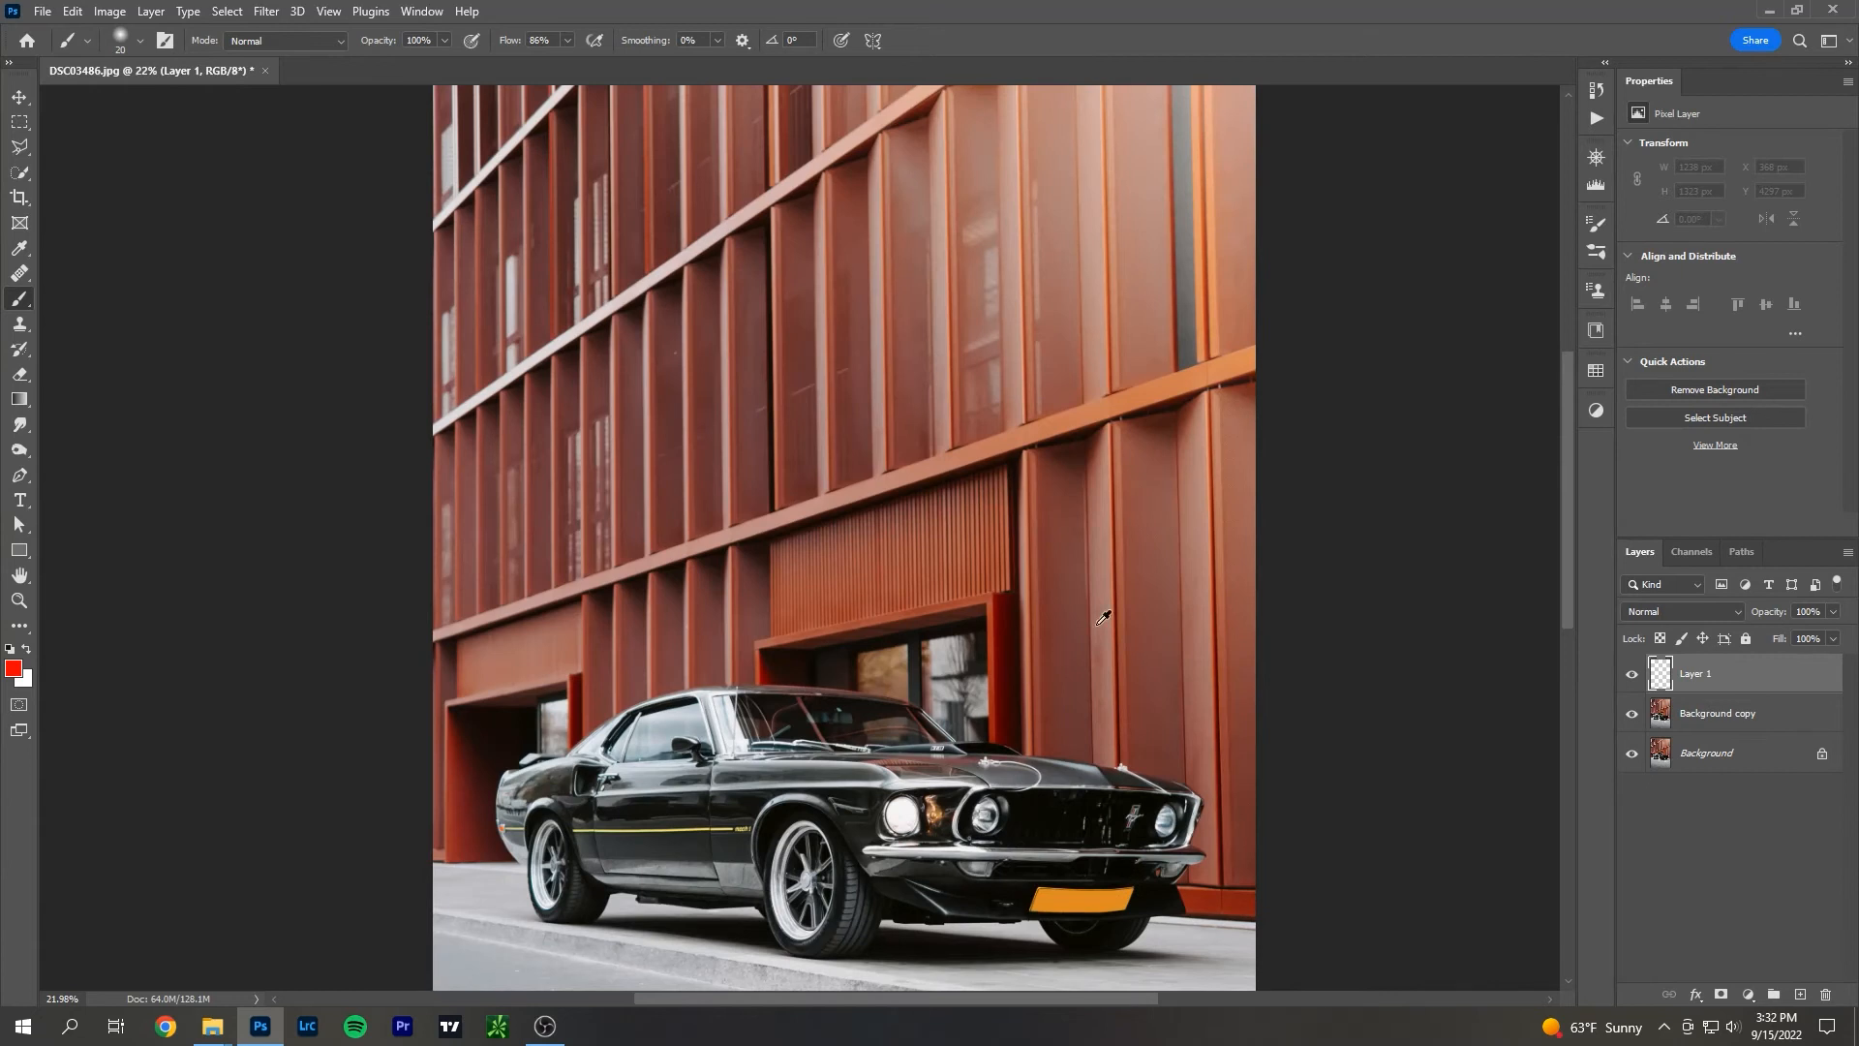
scroll(1043, 640, "down", 1, "alt")
left_click_drag(1070, 592, 1014, 639)
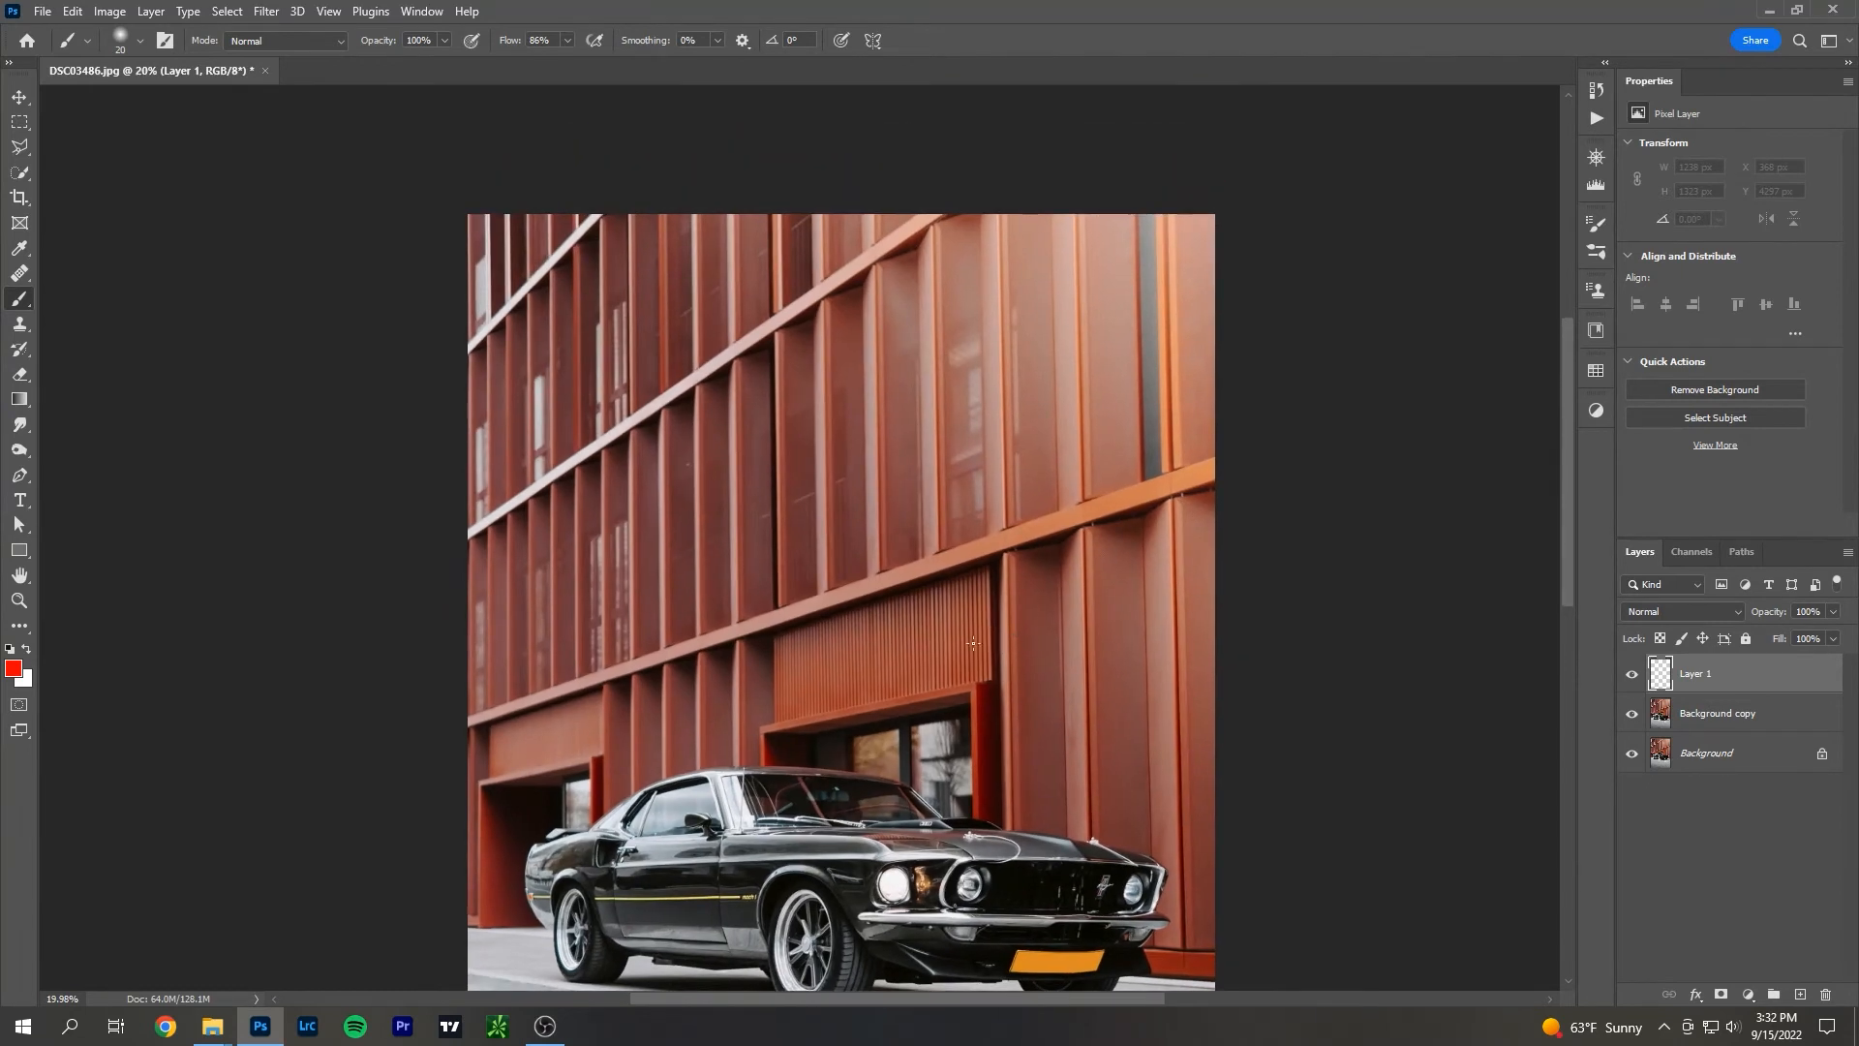
scroll(972, 643, "down", 2)
scroll(927, 644, "down", 1, "alt")
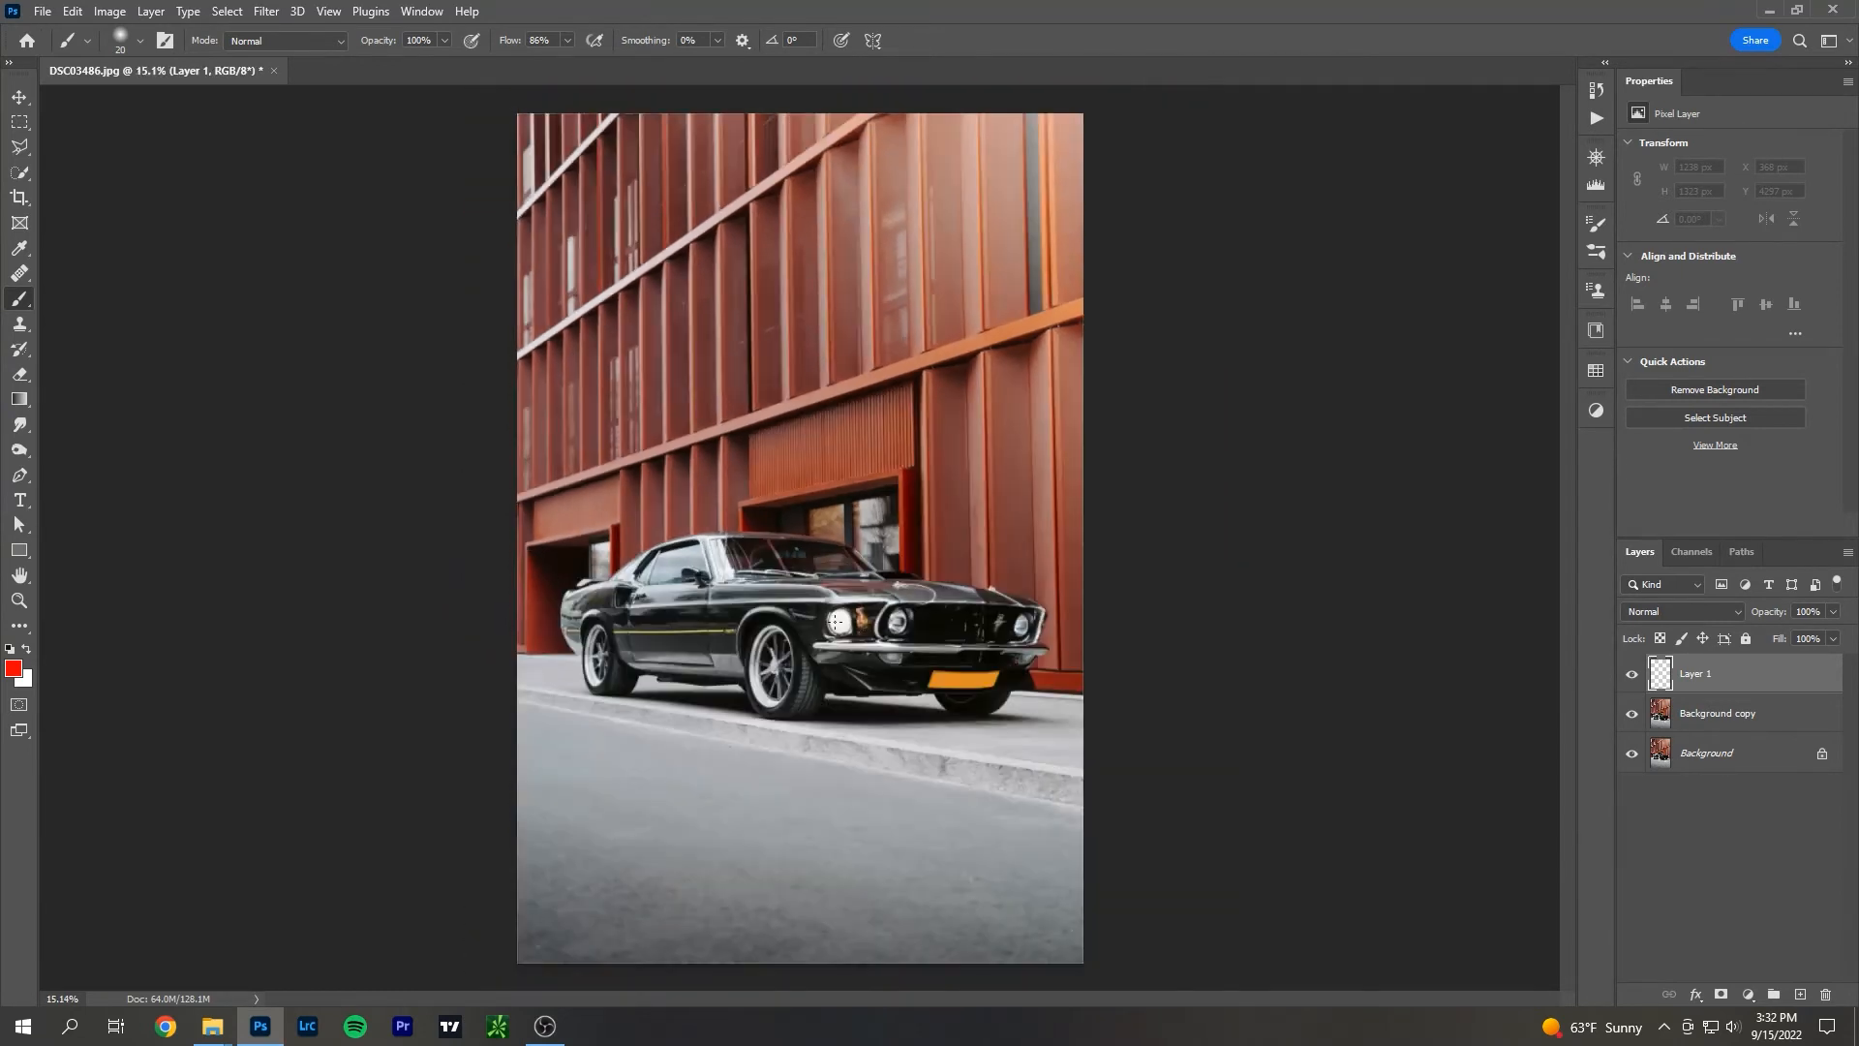
Brush red outward-pointing arrows on the facade on both sides of the car, and undo the markings.
mouse_move(658, 504)
left_mouse_down()
mouse_move(533, 506)
mouse_move(585, 466)
mouse_move(535, 520)
mouse_move(616, 560)
left_mouse_up()
left_click_drag(946, 499, 1042, 498)
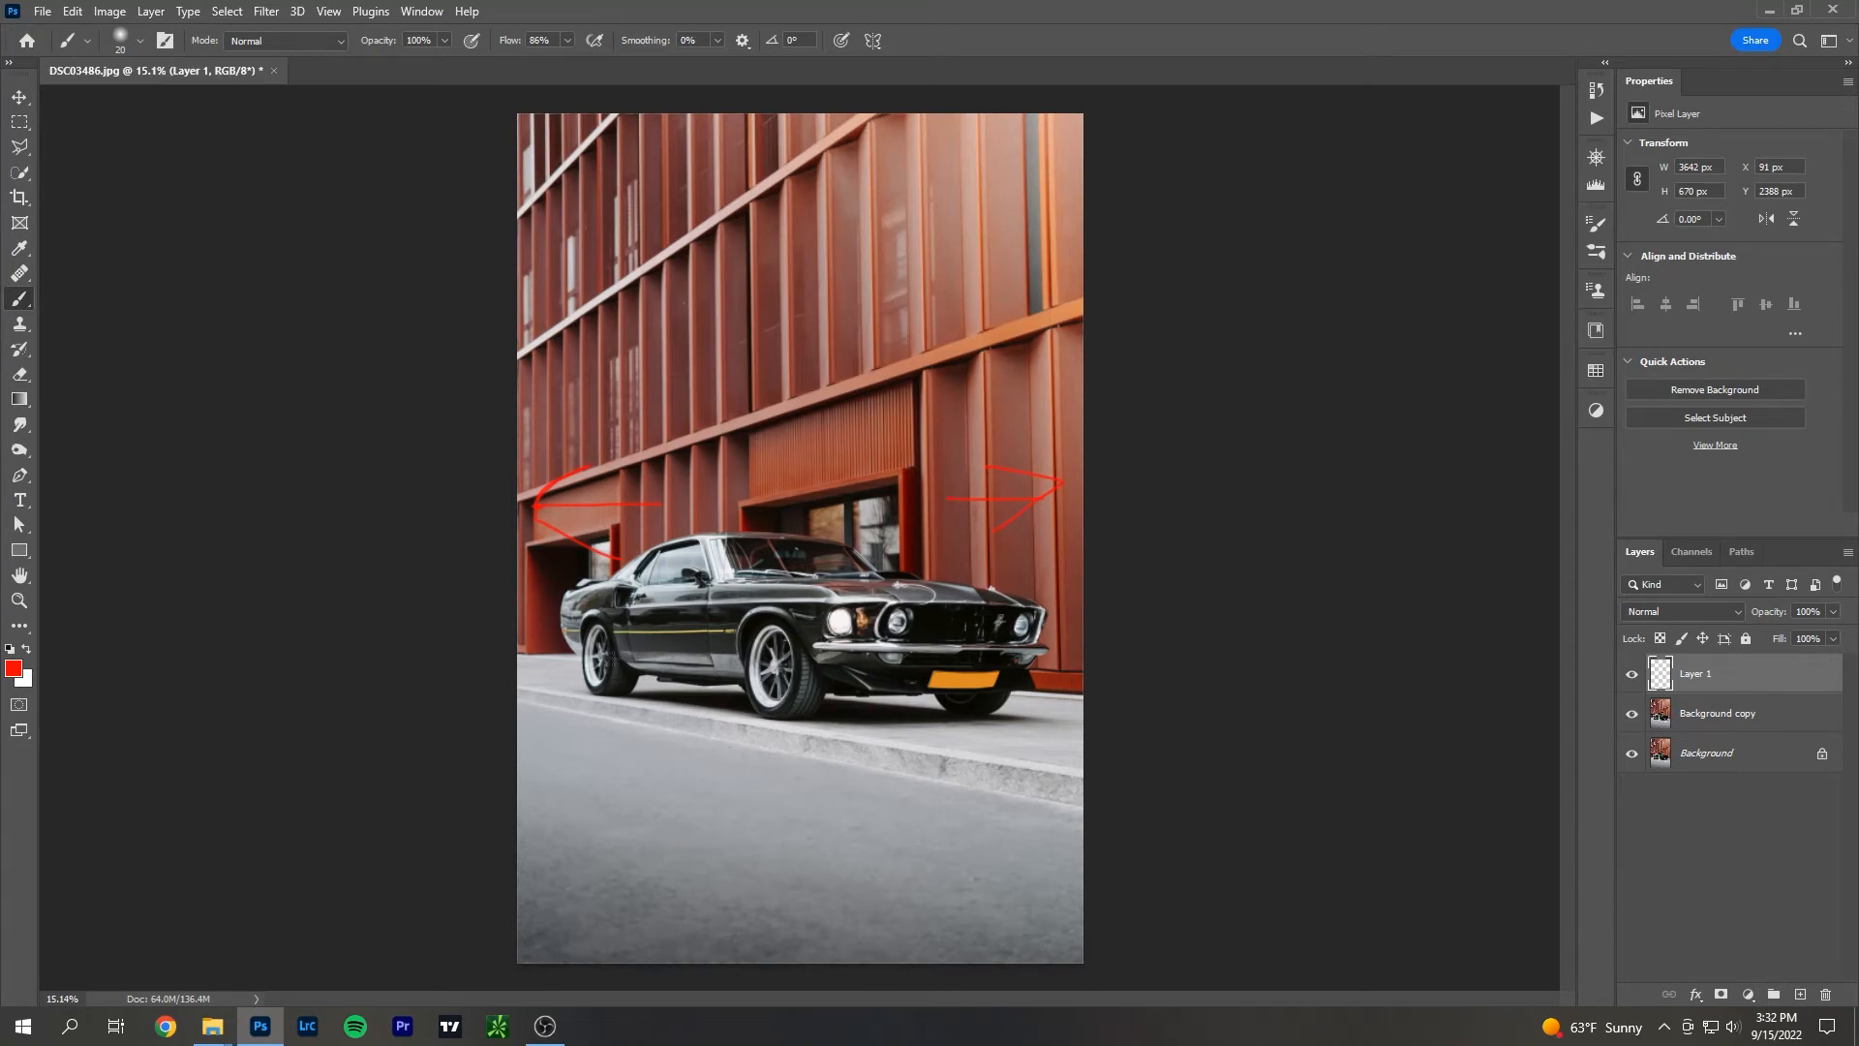
left_click_drag(533, 613, 590, 623)
key("ctrl+z")
key("ctrl+z")
key("ctrl+z")
key("ctrl+z")
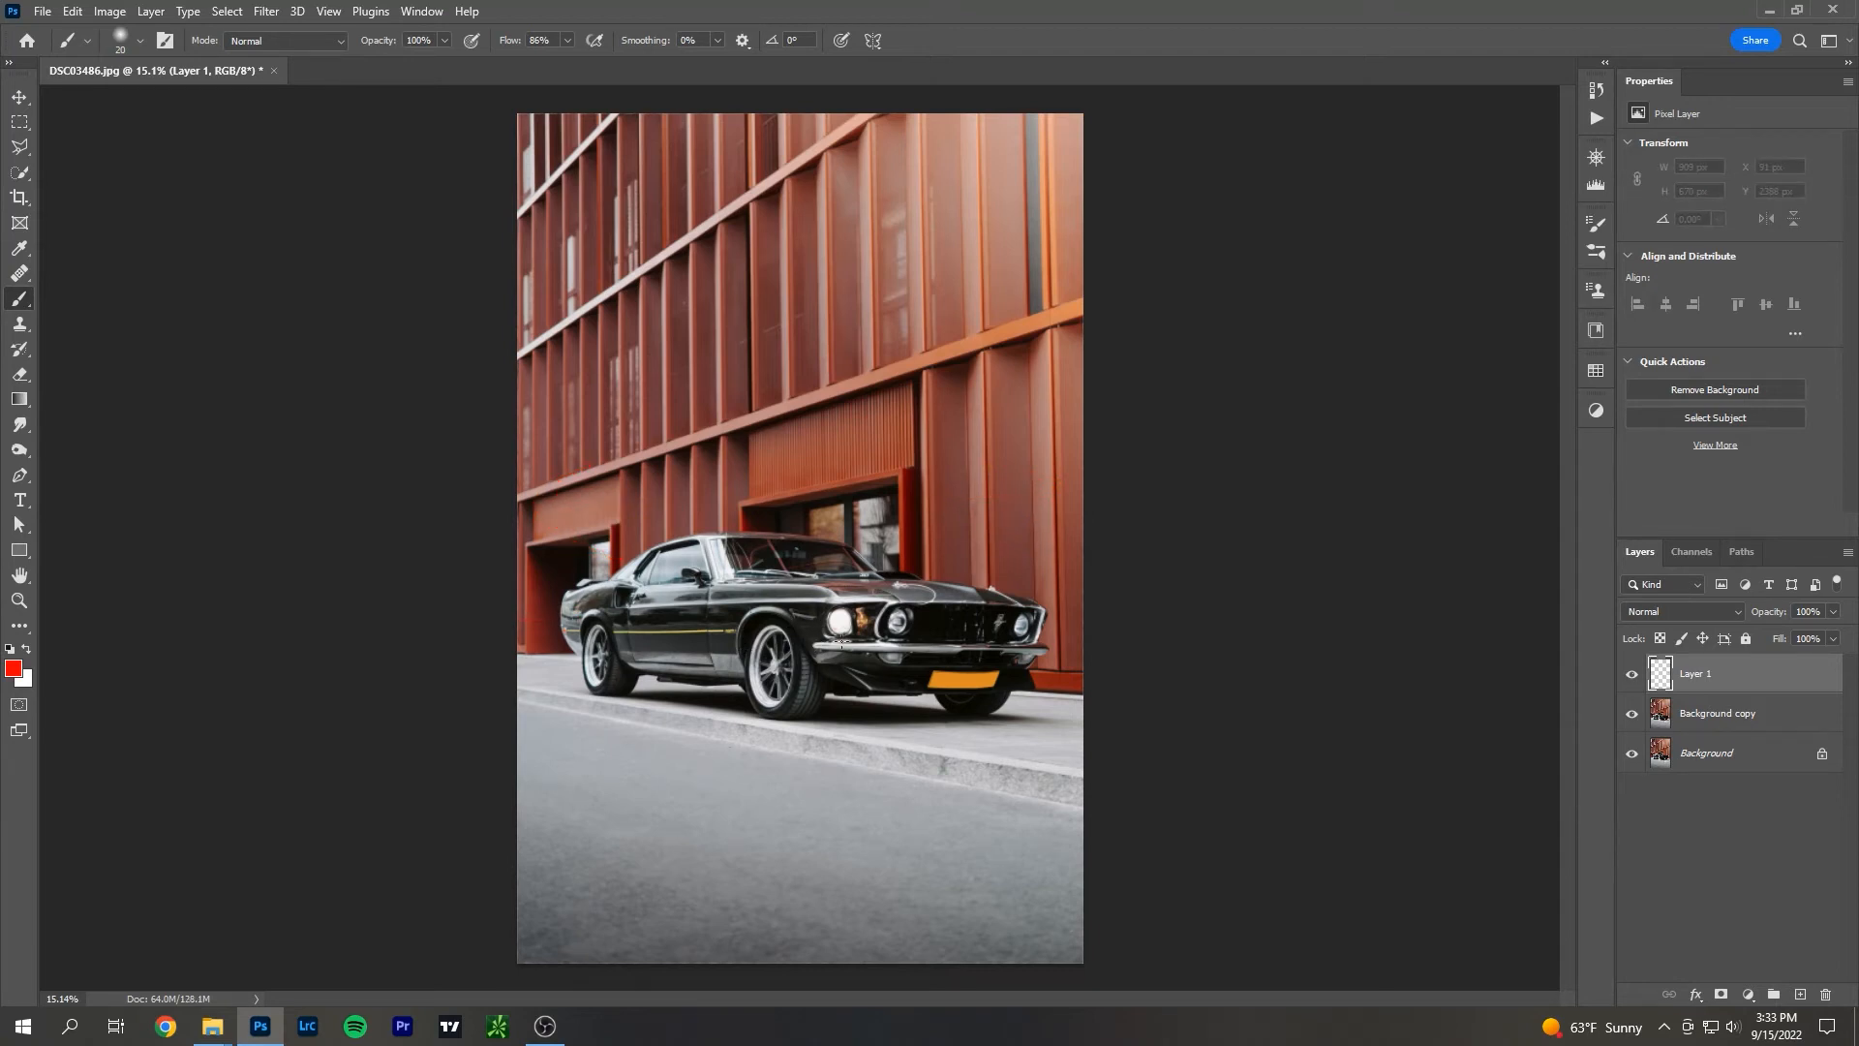
Select the car's side window glass on the Background copy layer with the Quick Selection tool.
scroll(747, 579, "down", 2)
scroll(746, 579, "up", 4)
scroll(746, 576, "down", 1)
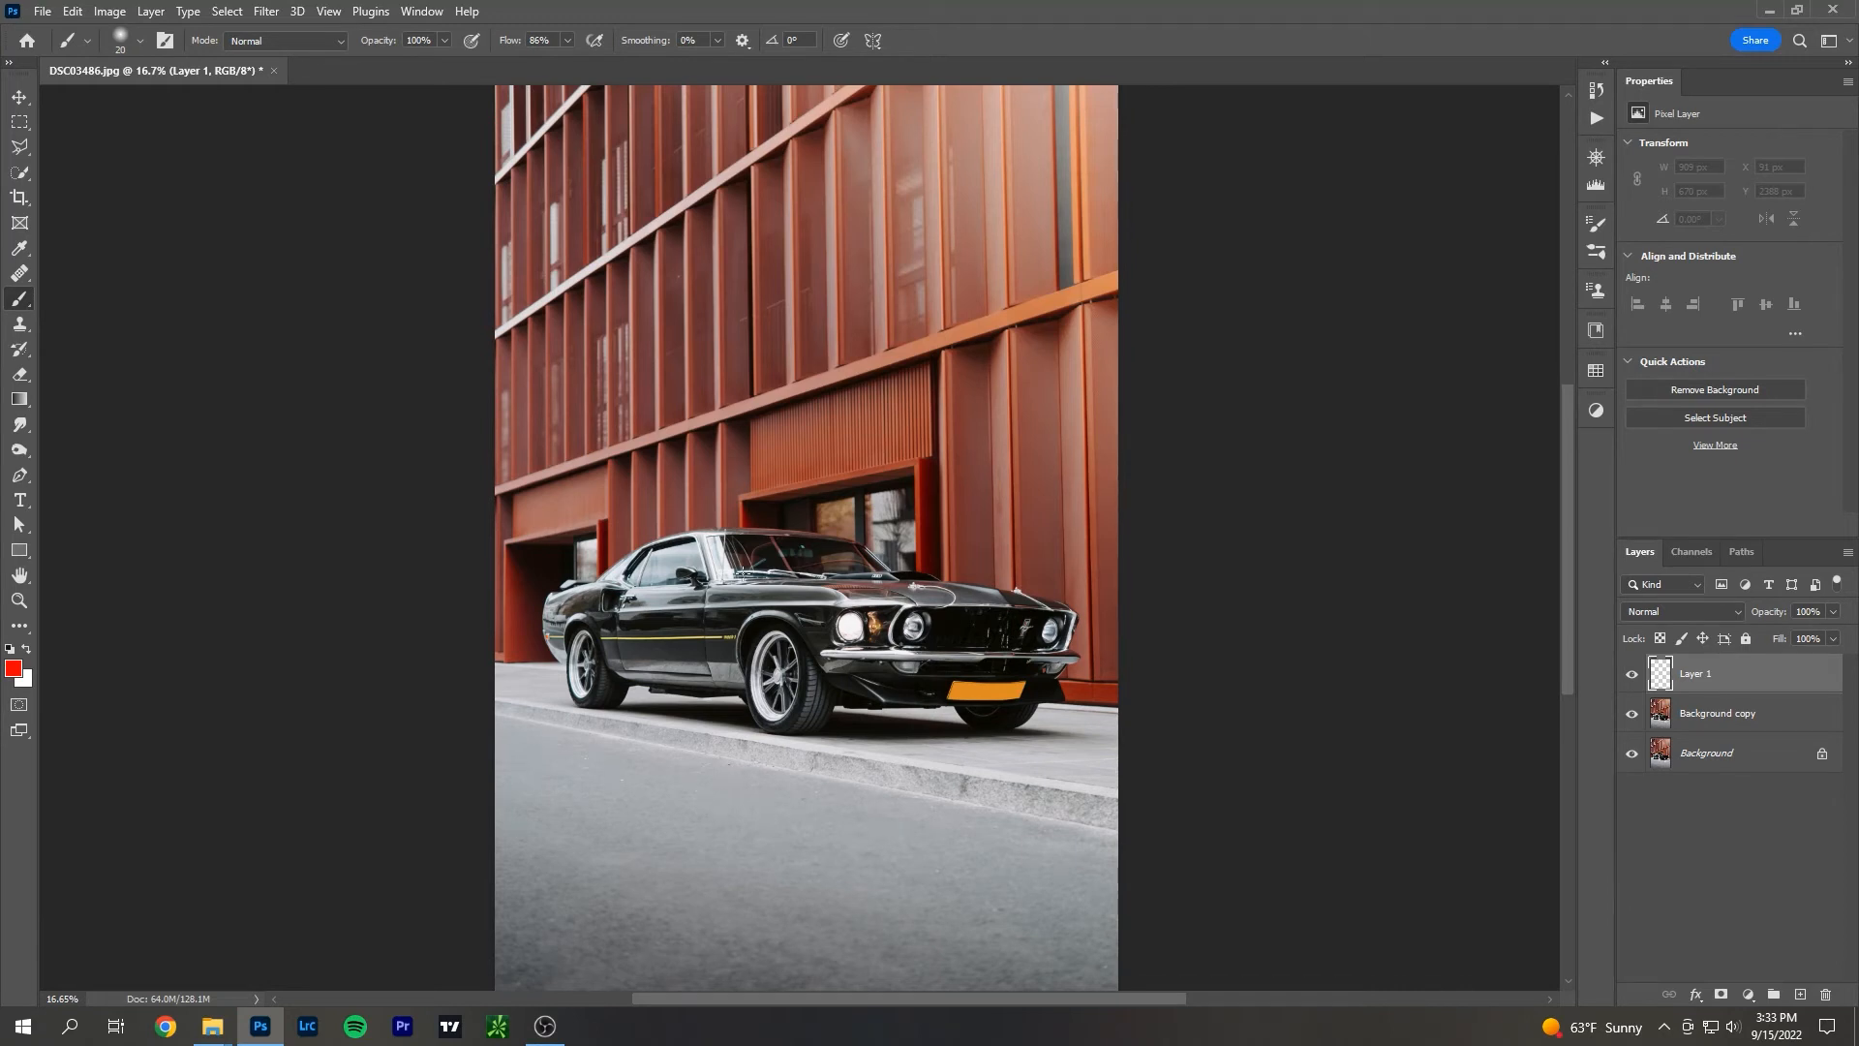
left_click(20, 172)
scroll(589, 546, "up", 4)
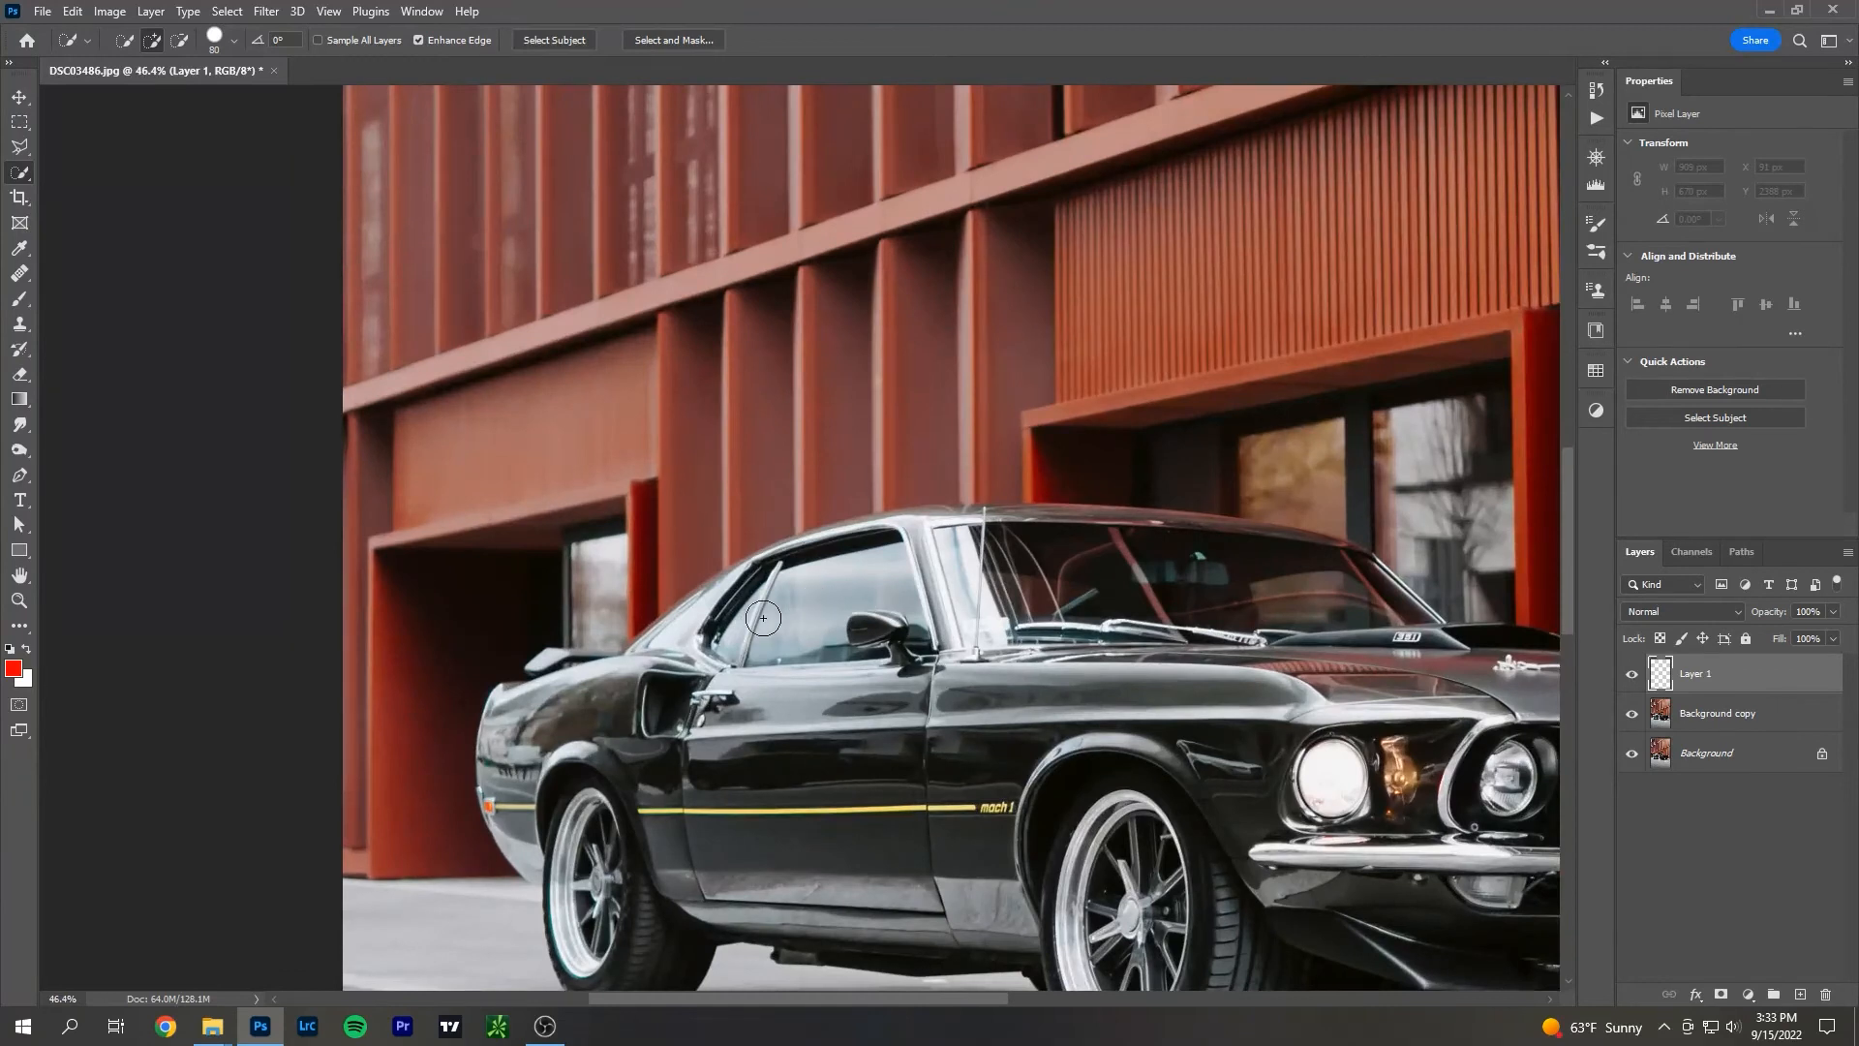
left_click(1733, 714)
mouse_move(782, 588)
left_mouse_down()
mouse_move(838, 625)
mouse_move(915, 601)
left_mouse_up()
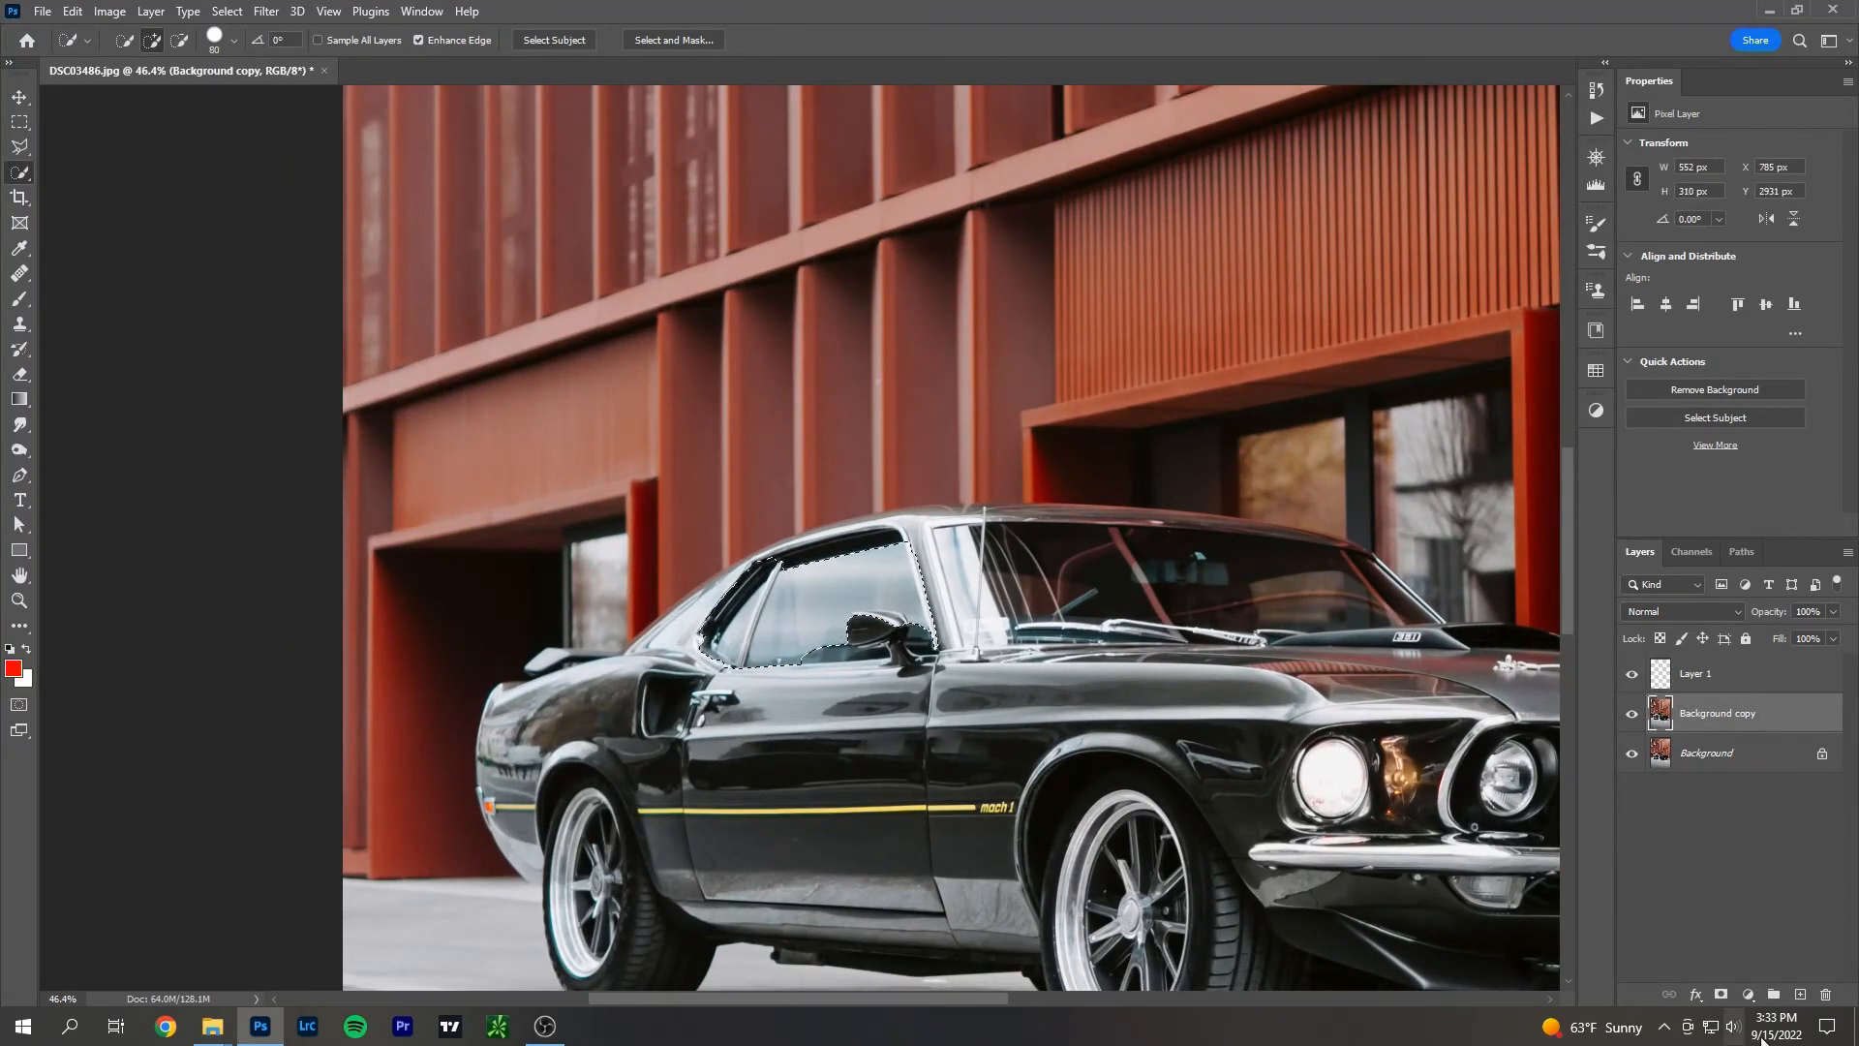
Darken the selected side window with a Curves adjustment layer, using a curve point at input 76 and output 34.
left_click(1748, 994)
left_click(1737, 751)
left_click_drag(1716, 302, 1718, 325)
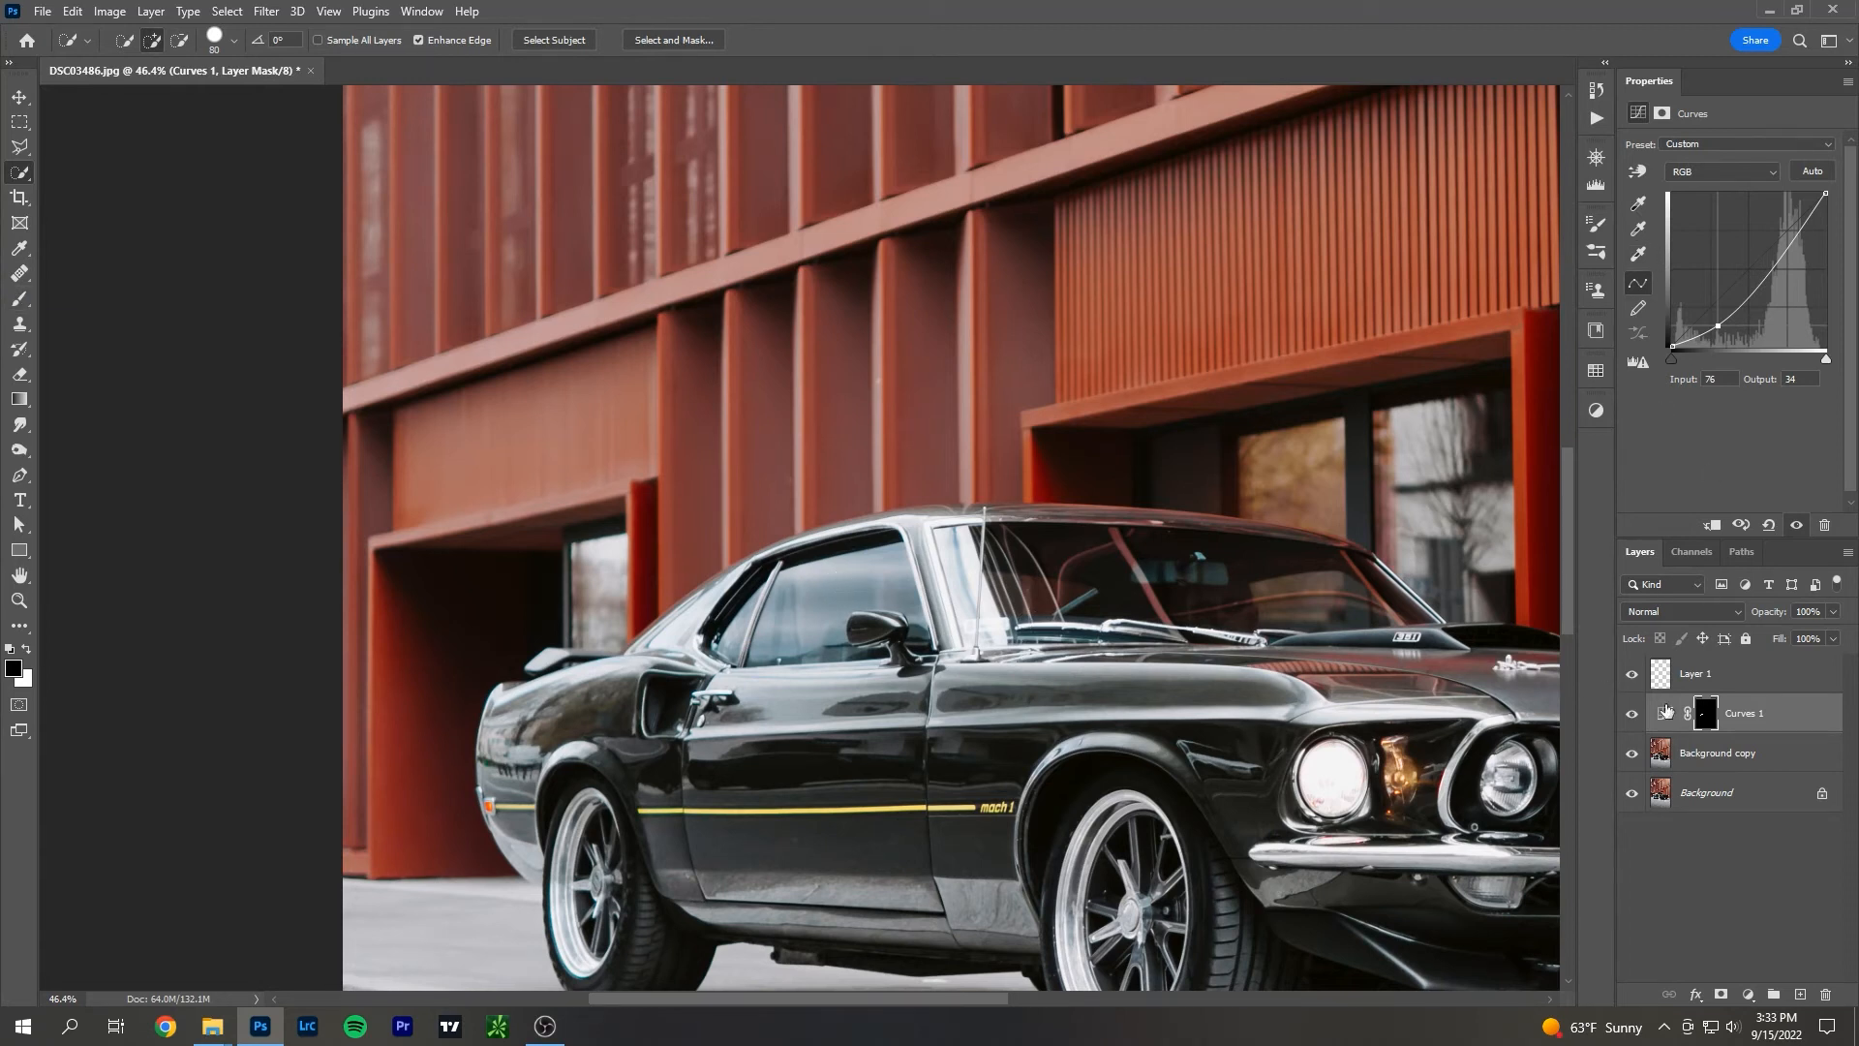
Add a Hue/Saturation layer masked to the side window, reducing the Blues saturation and setting the Cyans saturation to -55.
left_click(1705, 724, "ctrl")
left_click(1748, 994)
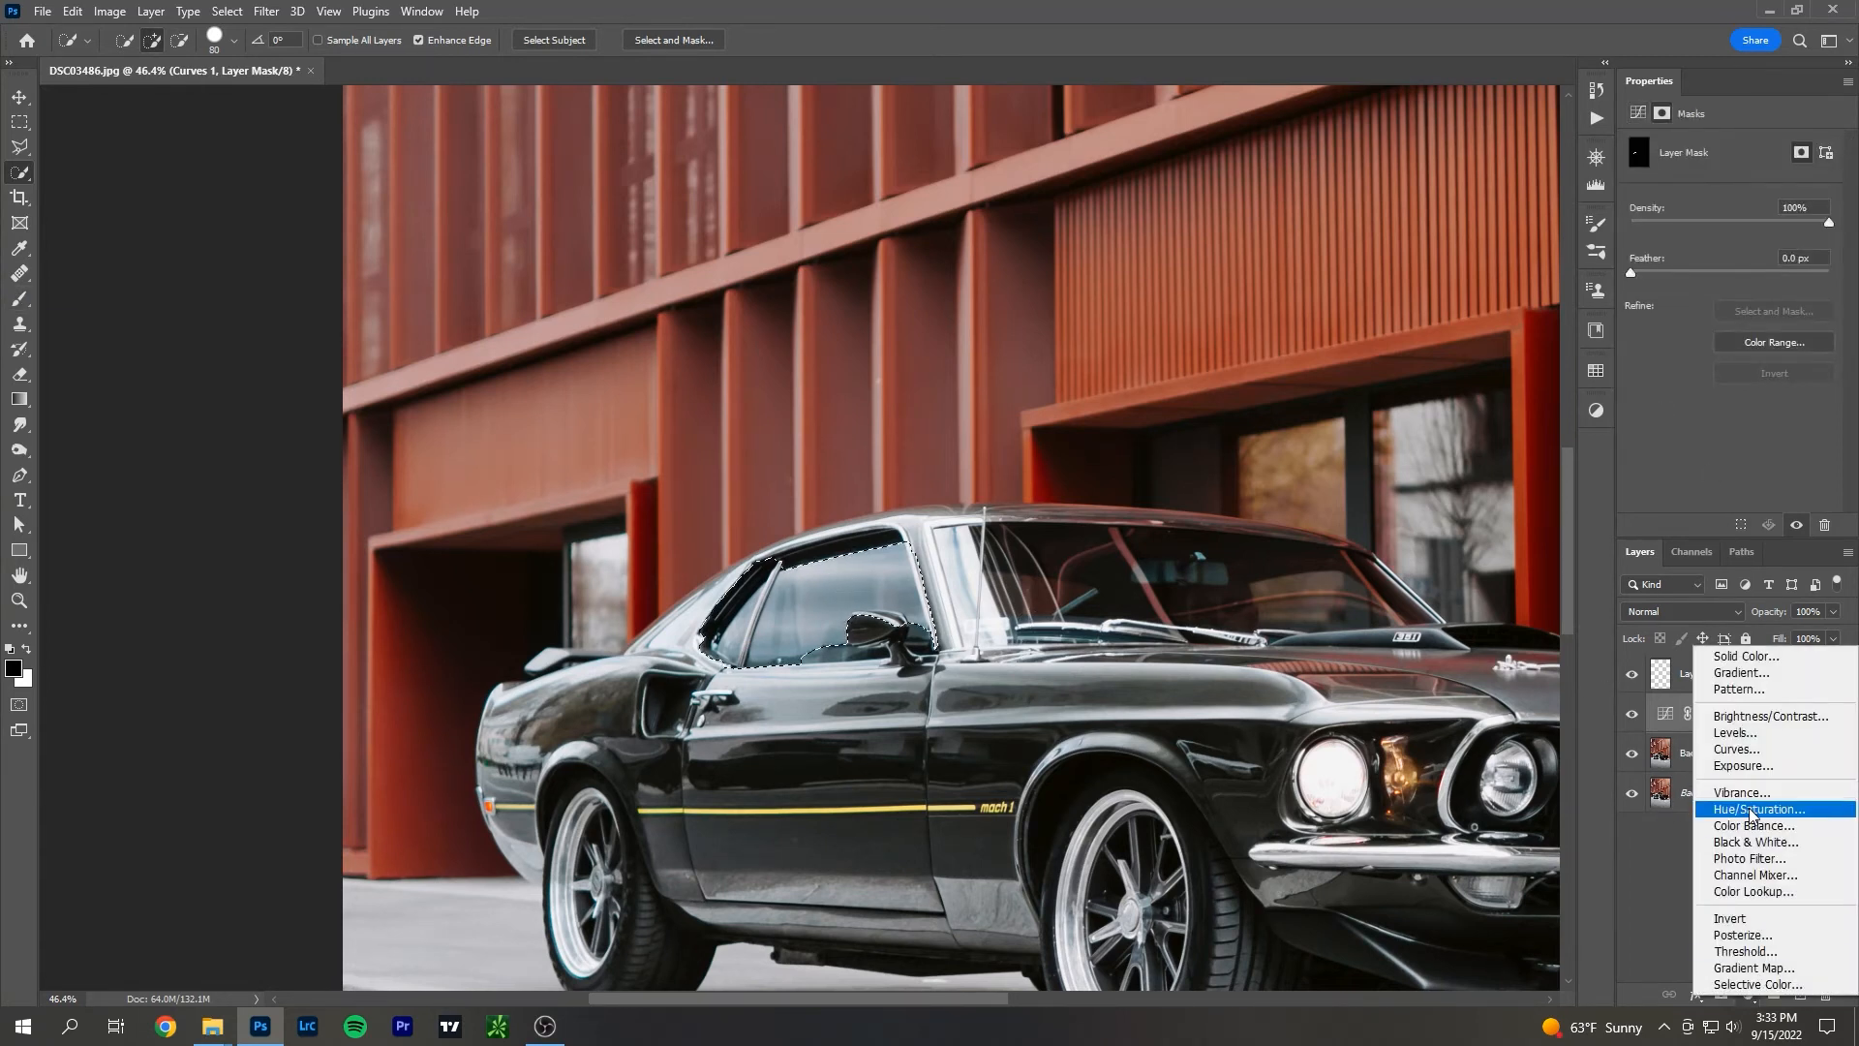
left_click(1733, 807)
left_click(1718, 171)
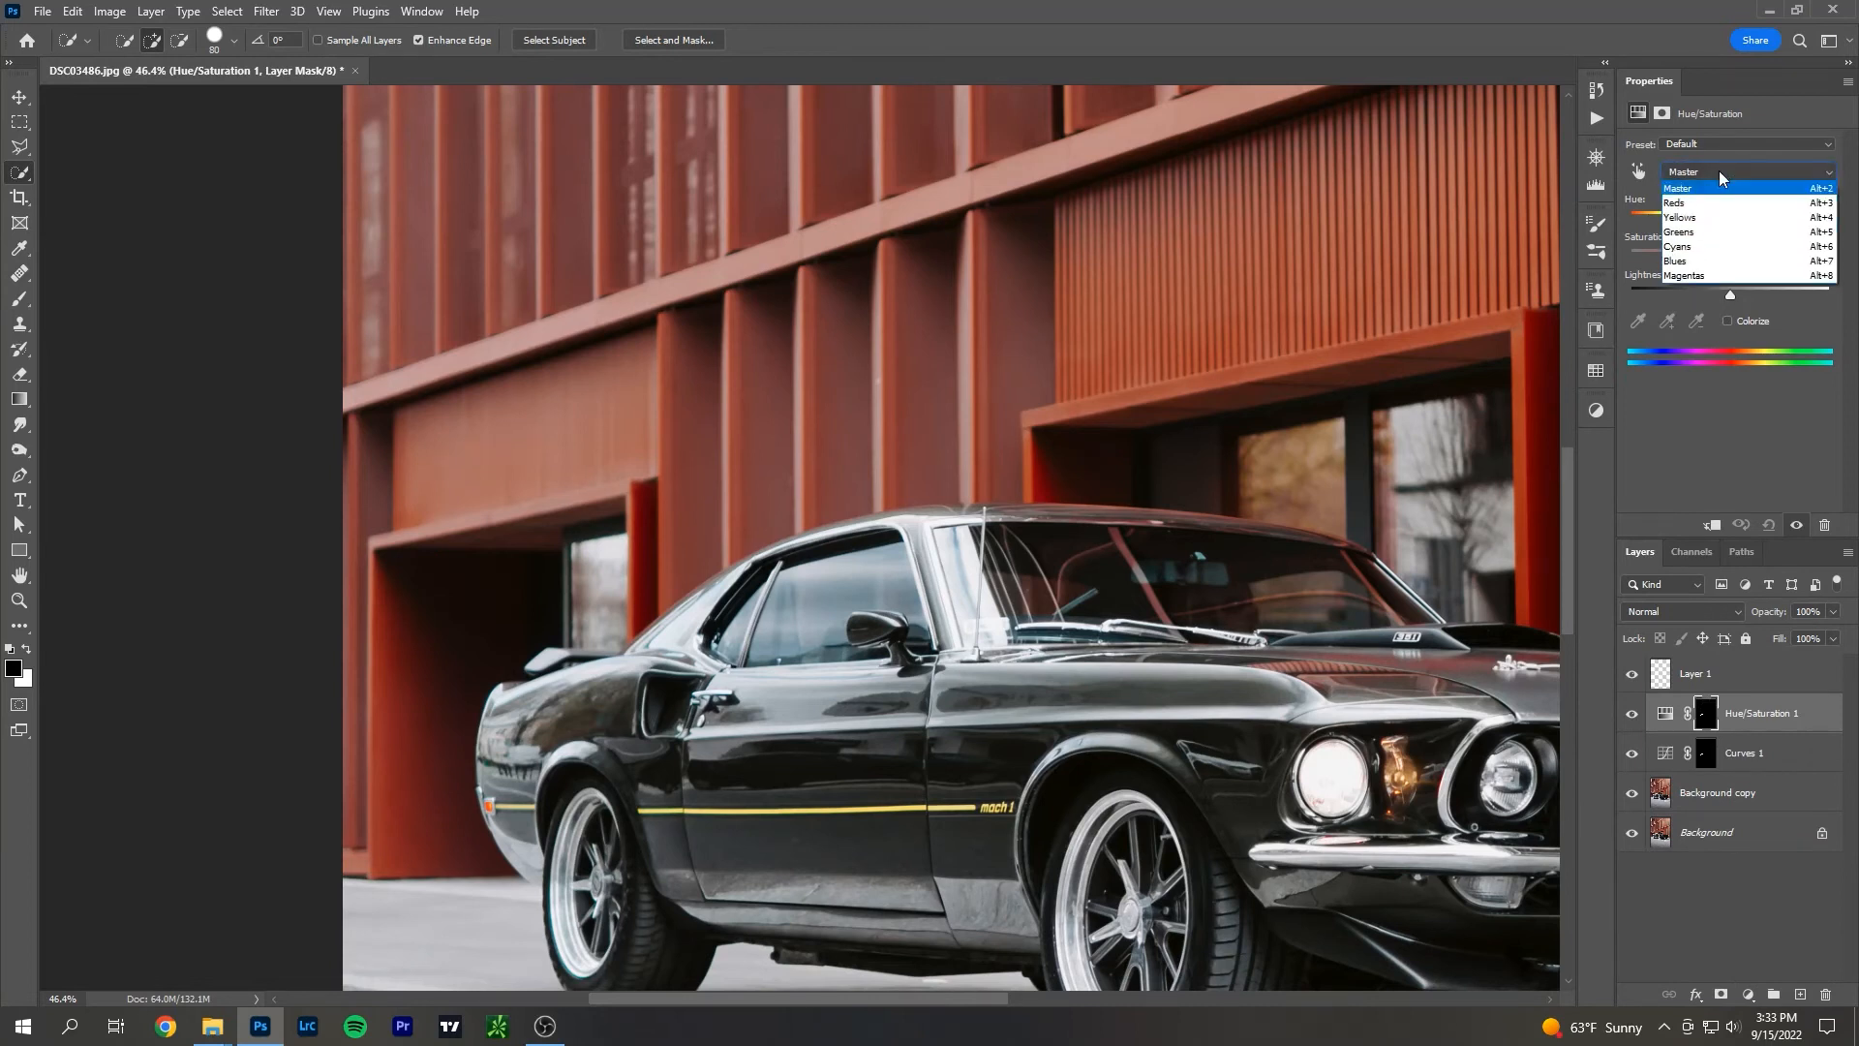
left_click(1719, 260)
left_click_drag(1729, 256, 1676, 262)
left_click(1718, 171)
left_click(1699, 246)
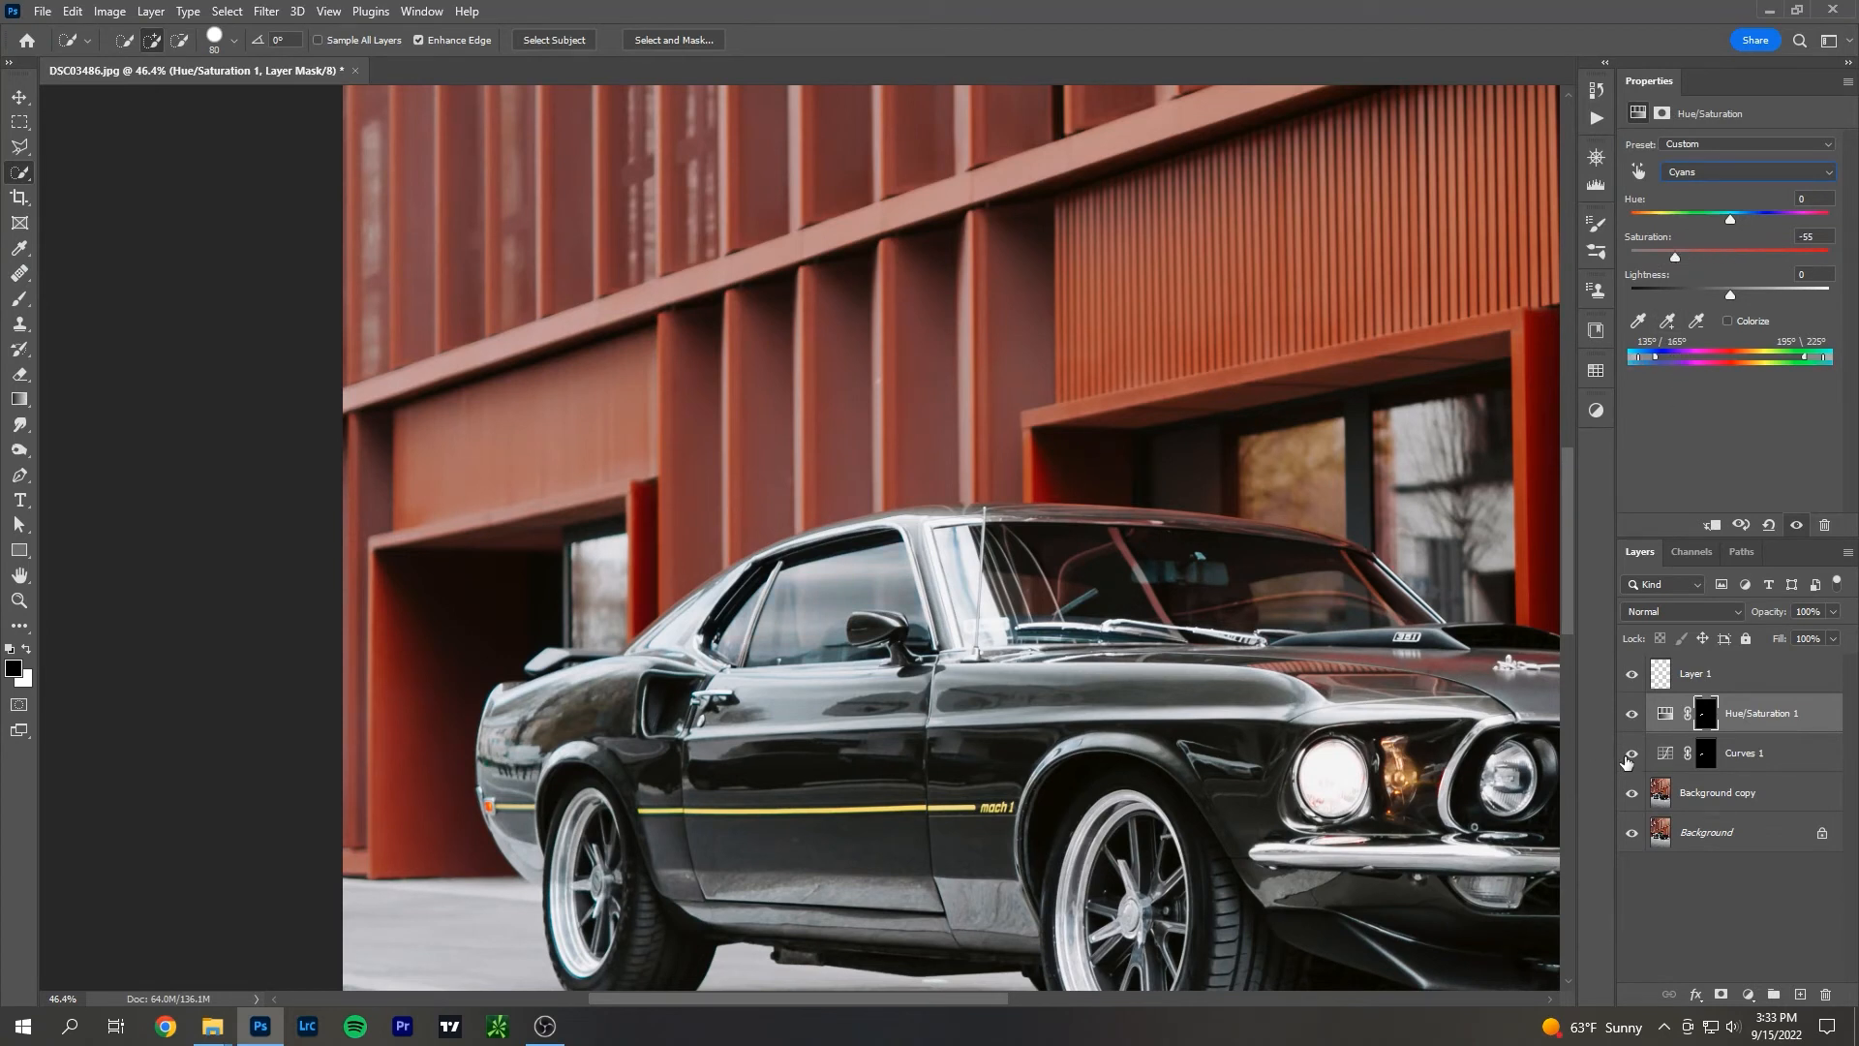
Check the side window's Hue/Saturation effect by toggling its visibility, and delete both the Curves and Hue/Saturation layers.
mouse_move(1632, 717)
left_mouse_down()
mouse_move(1630, 756)
mouse_move(1635, 720)
left_mouse_up()
left_click(1767, 747)
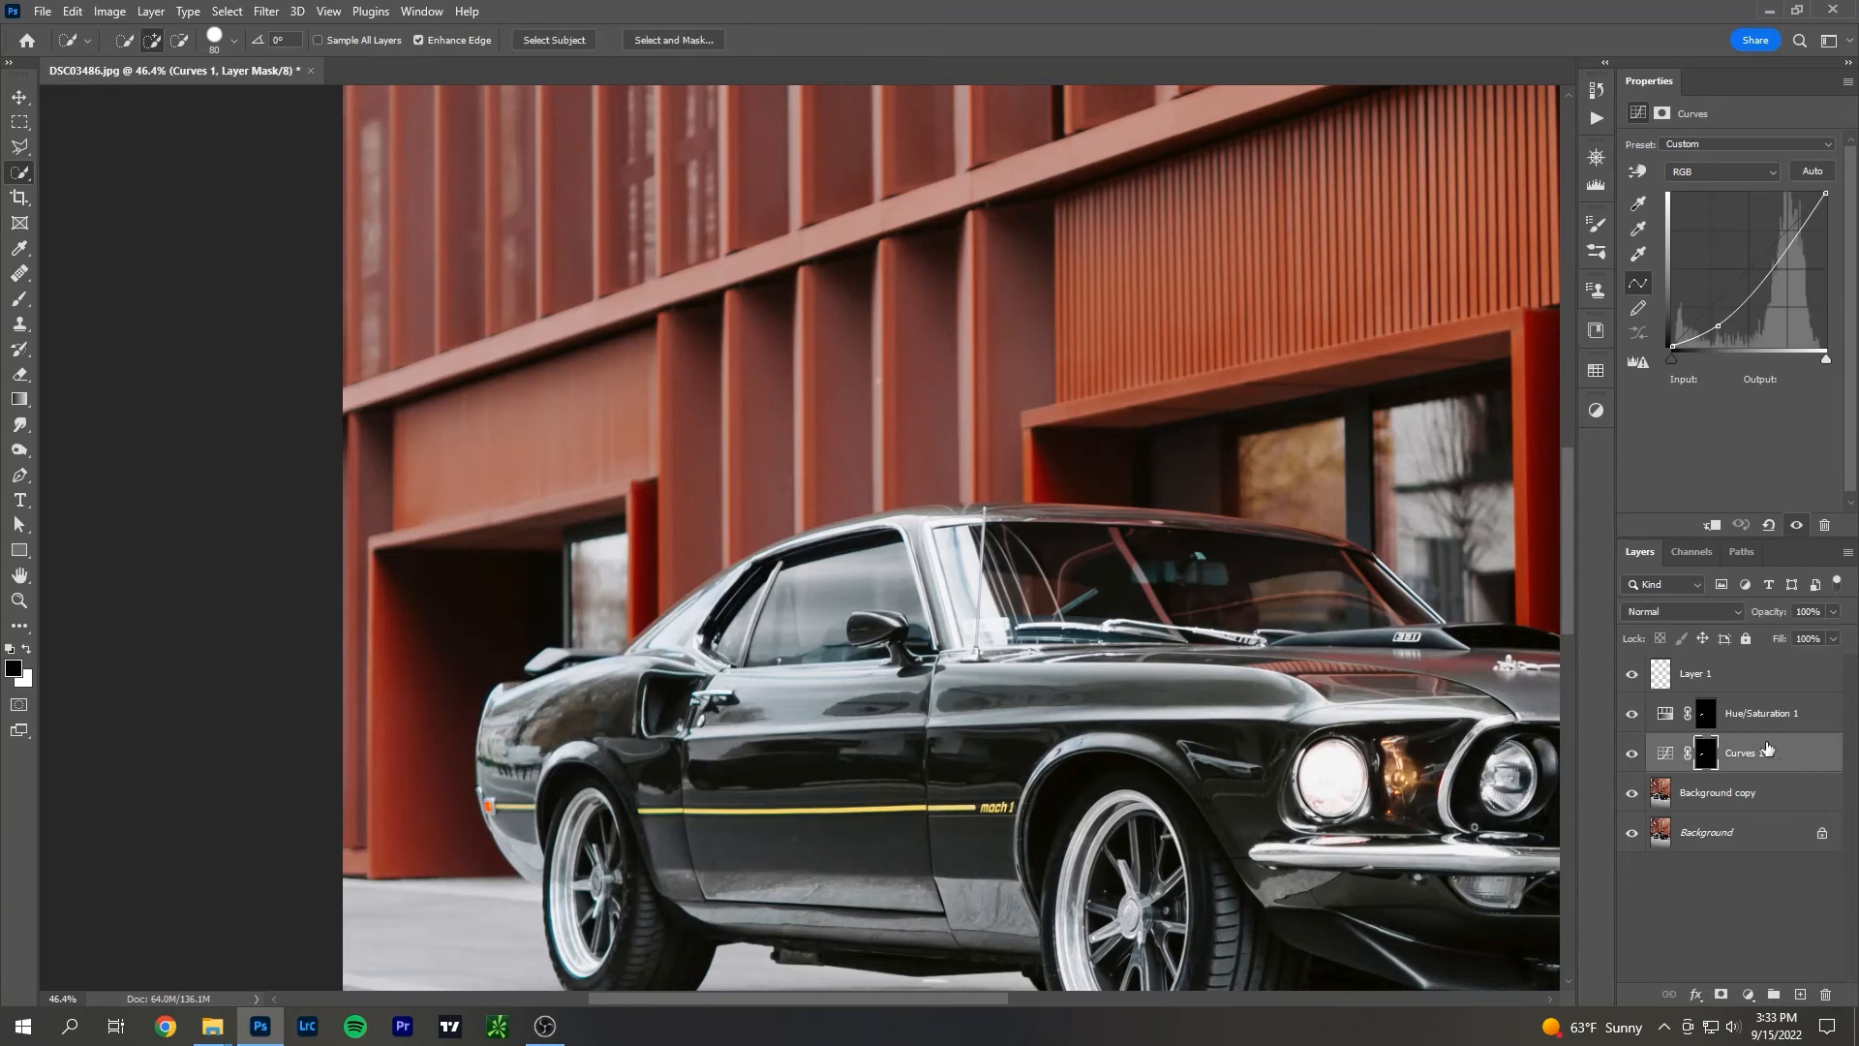
left_click(1774, 717, "shift")
left_click_drag(1775, 716, 1825, 995)
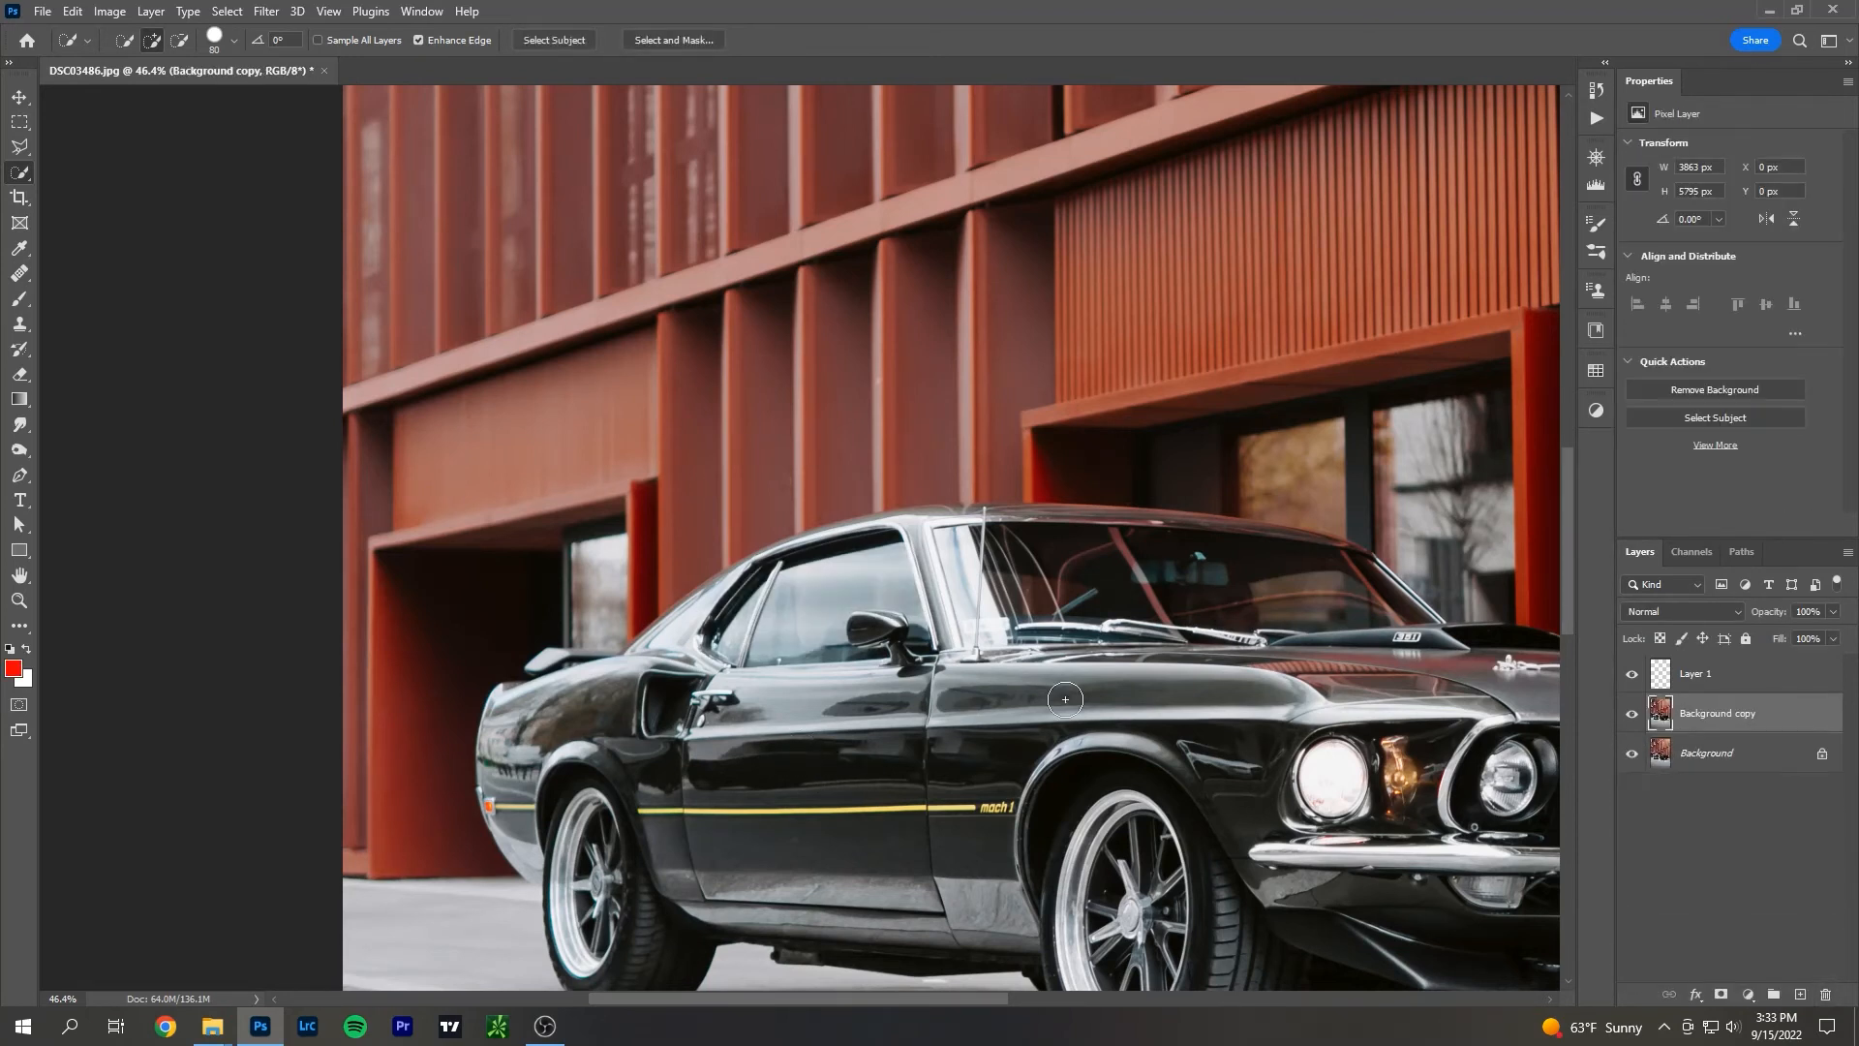
Activate the Brush tool and set the foreground color to a bright yellow-orange.
scroll(1065, 699, "down", 5)
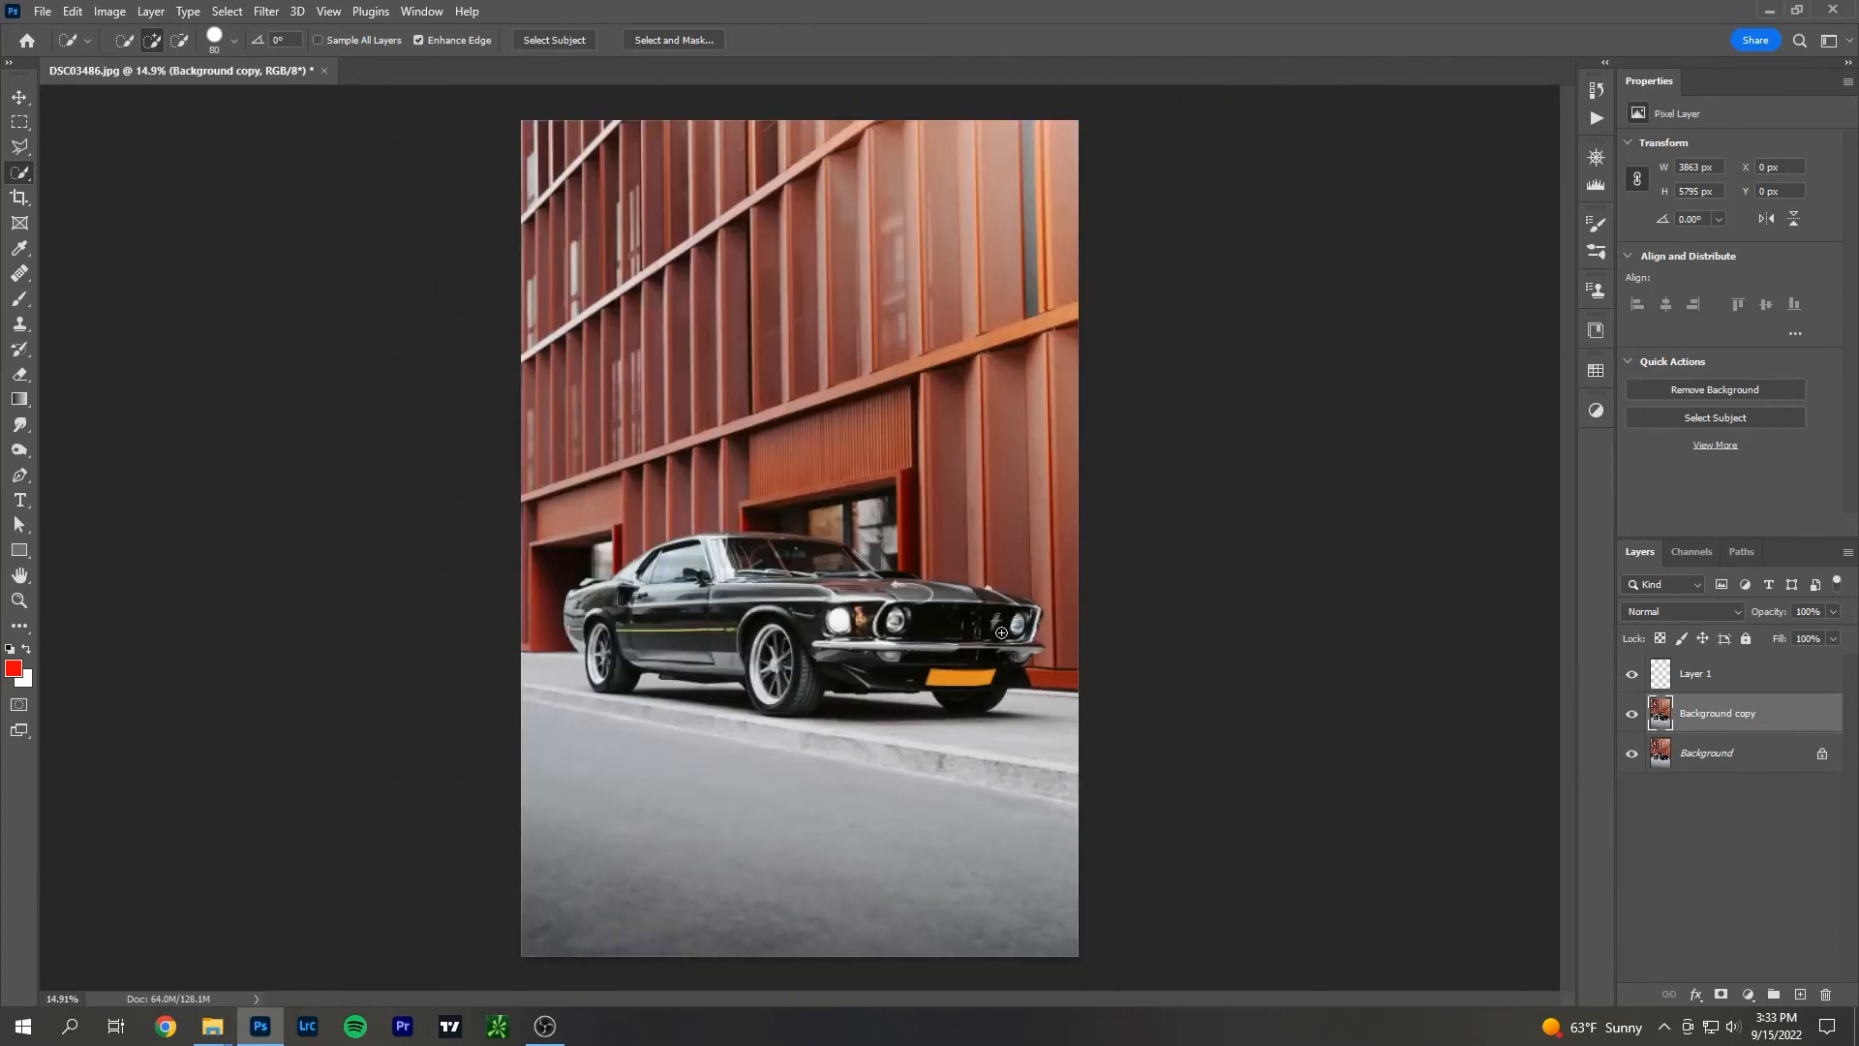
scroll(648, 491, "up", 3)
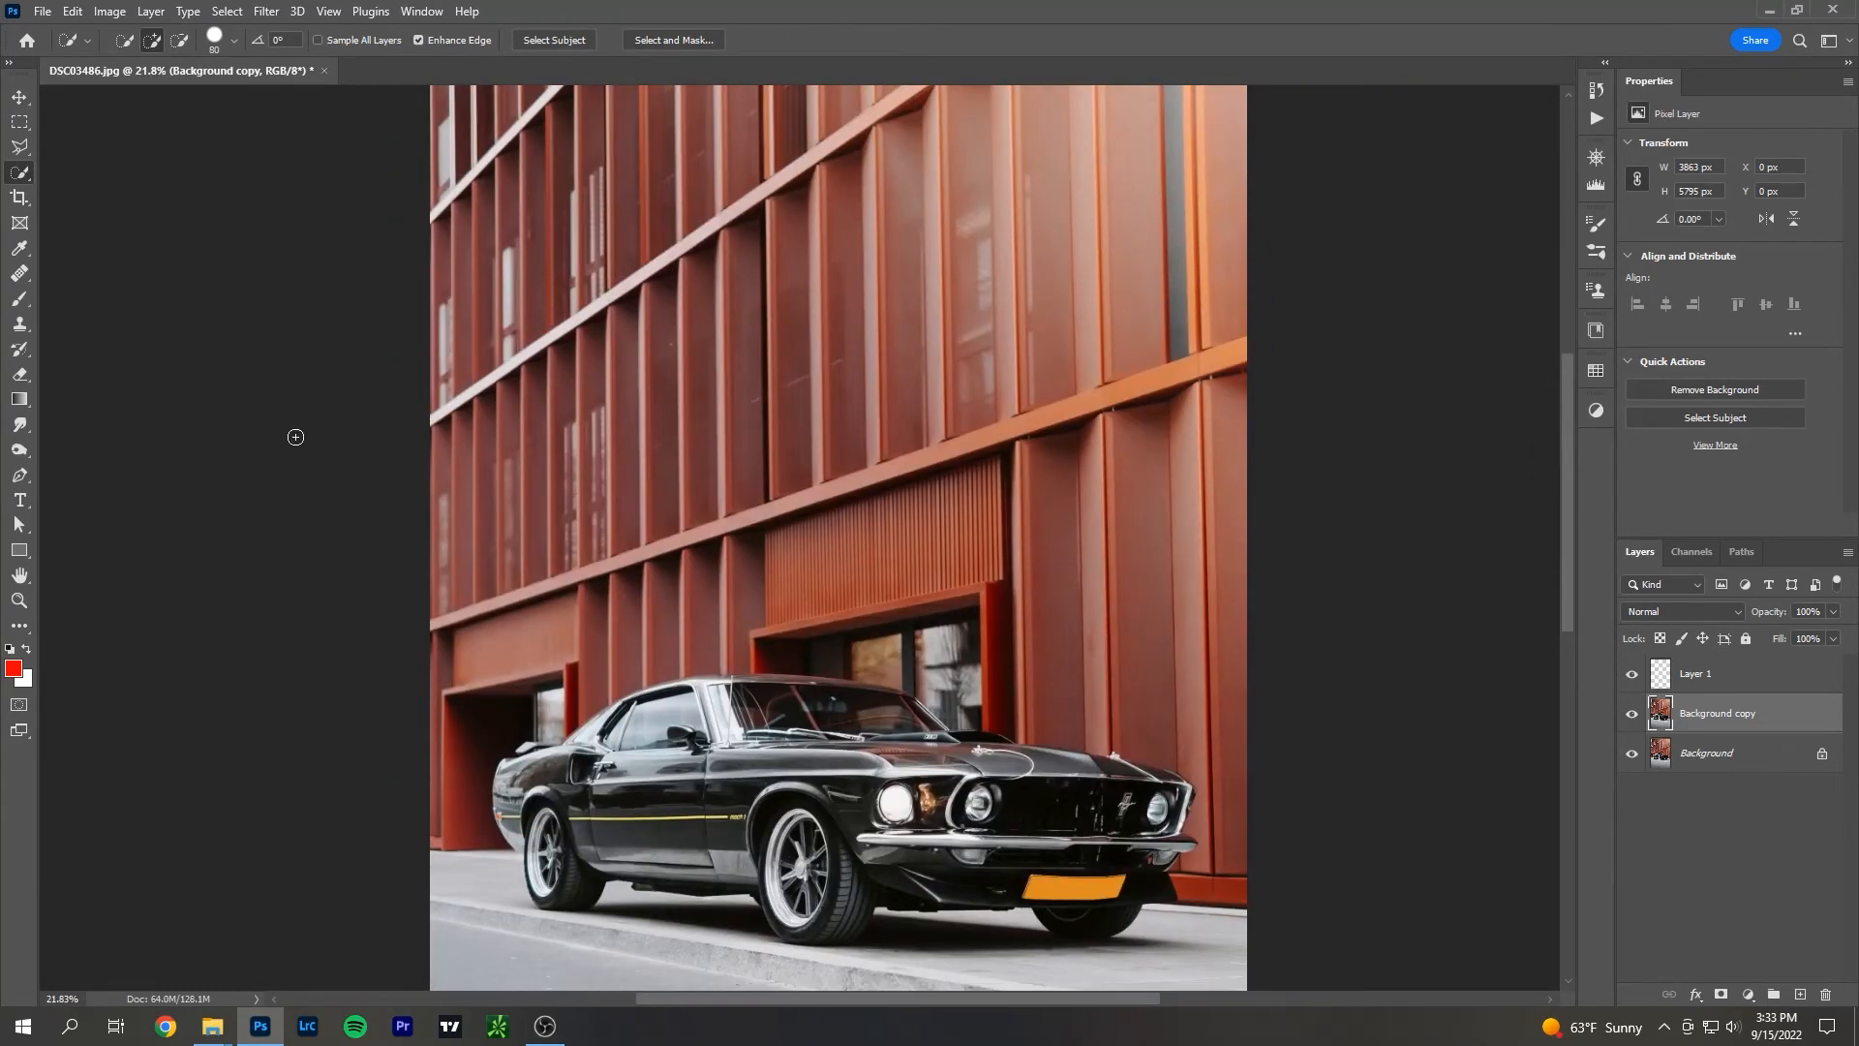
left_click(16, 302)
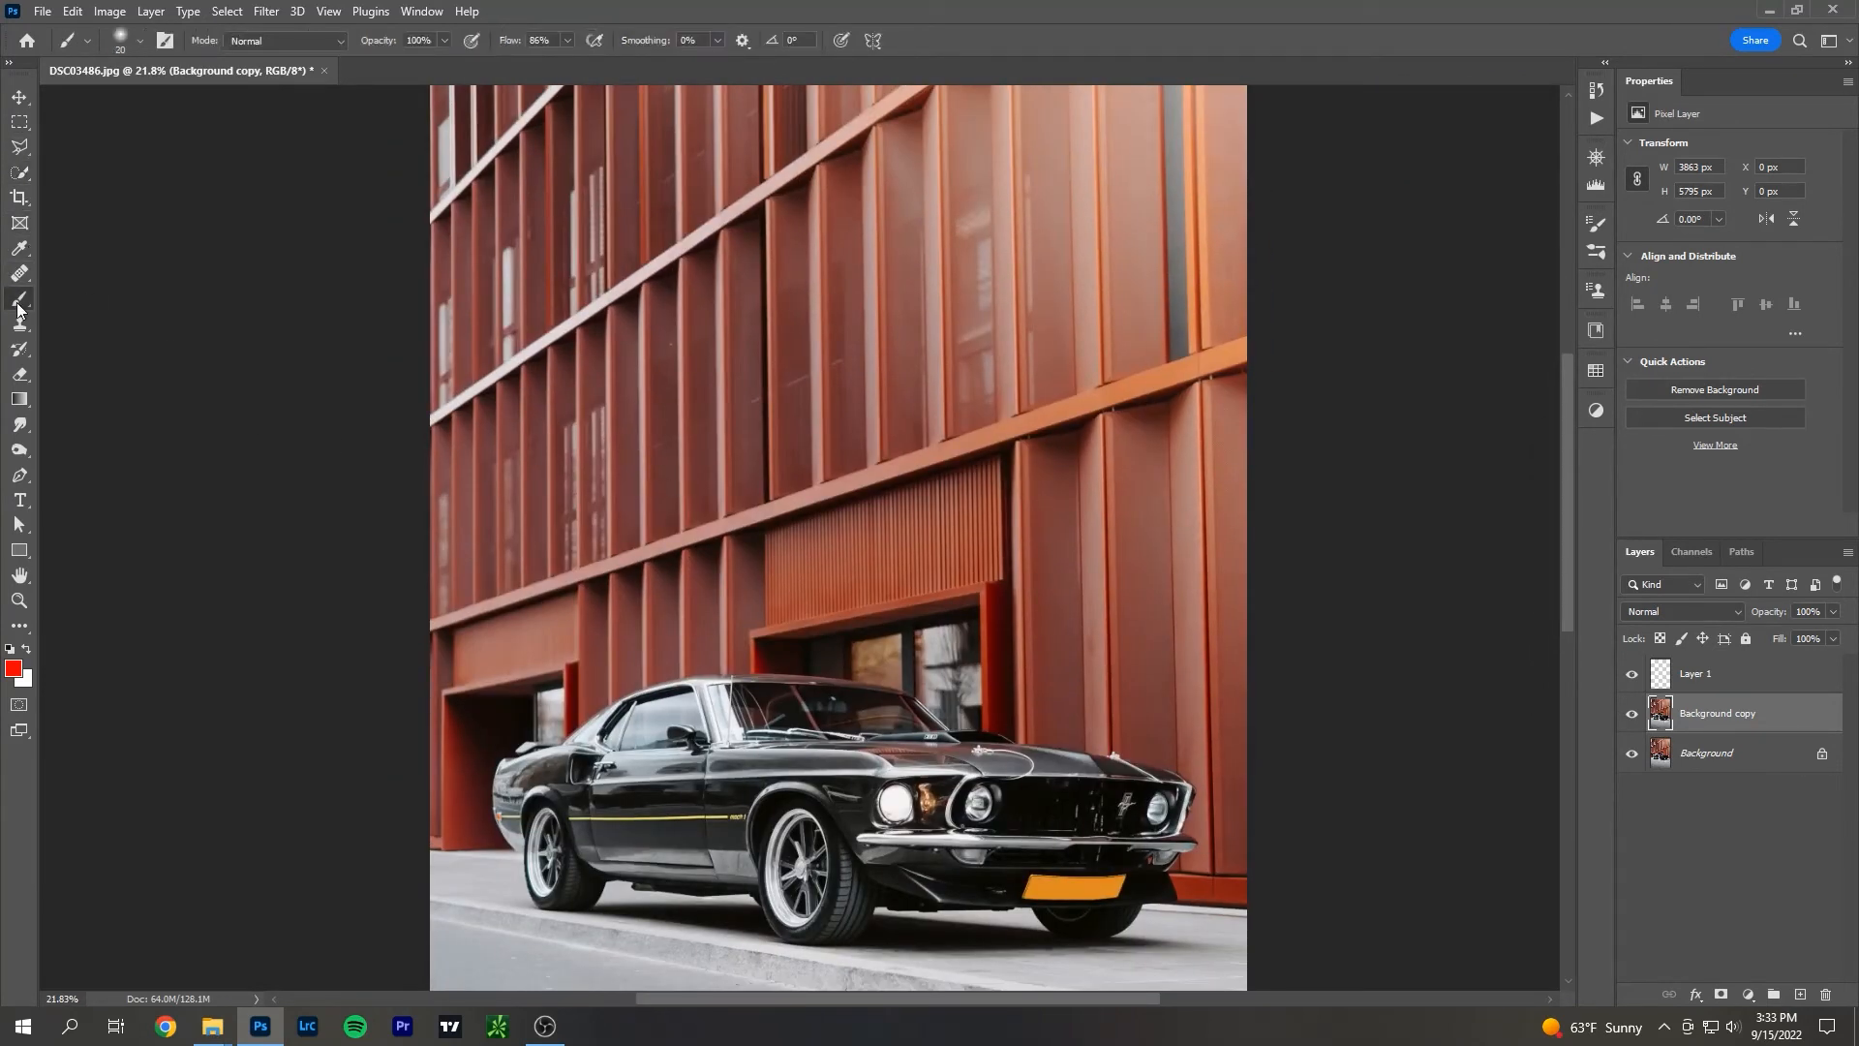
left_click(15, 671)
left_click(248, 614)
left_click_drag(321, 693, 321, 705)
left_click_drag(255, 574, 402, 451)
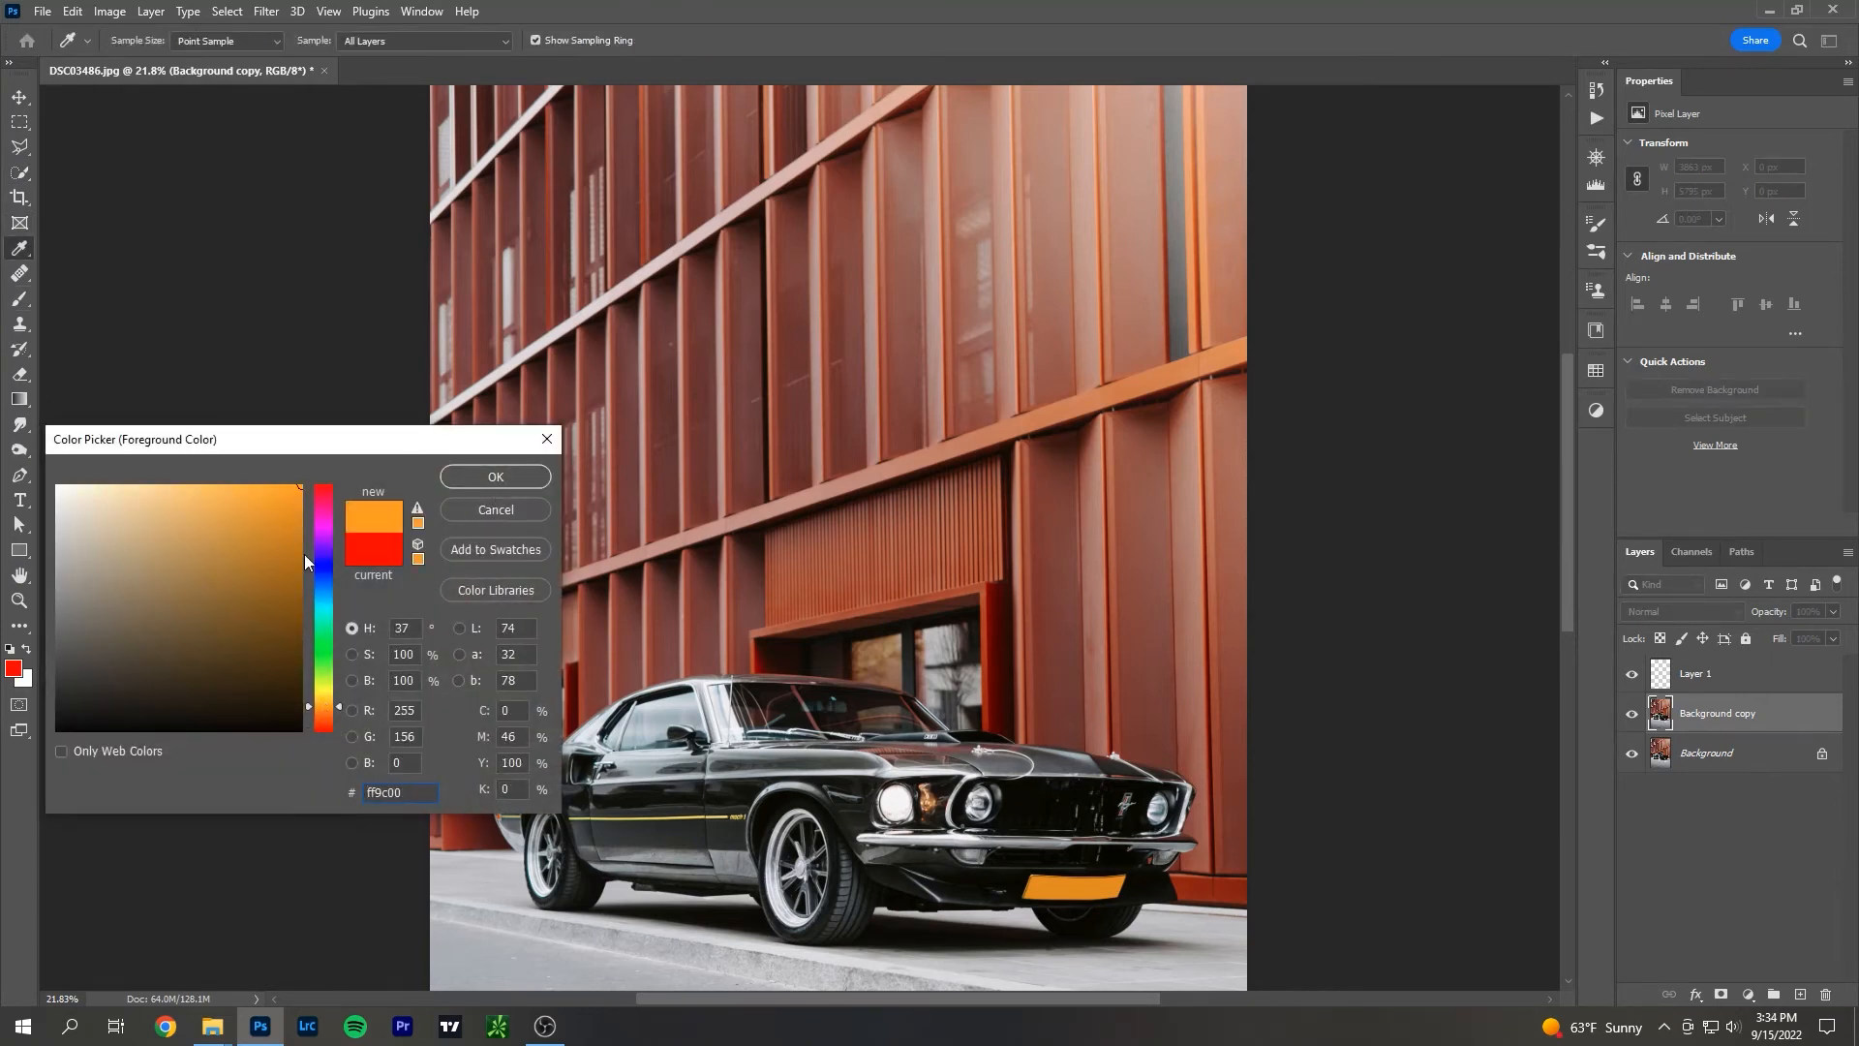
left_click(323, 699)
left_click(482, 478)
Brush a large yellow arc around the facade's brighter upper-right corner on Layer 1, and undo the markings.
scroll(542, 571, "down", 2)
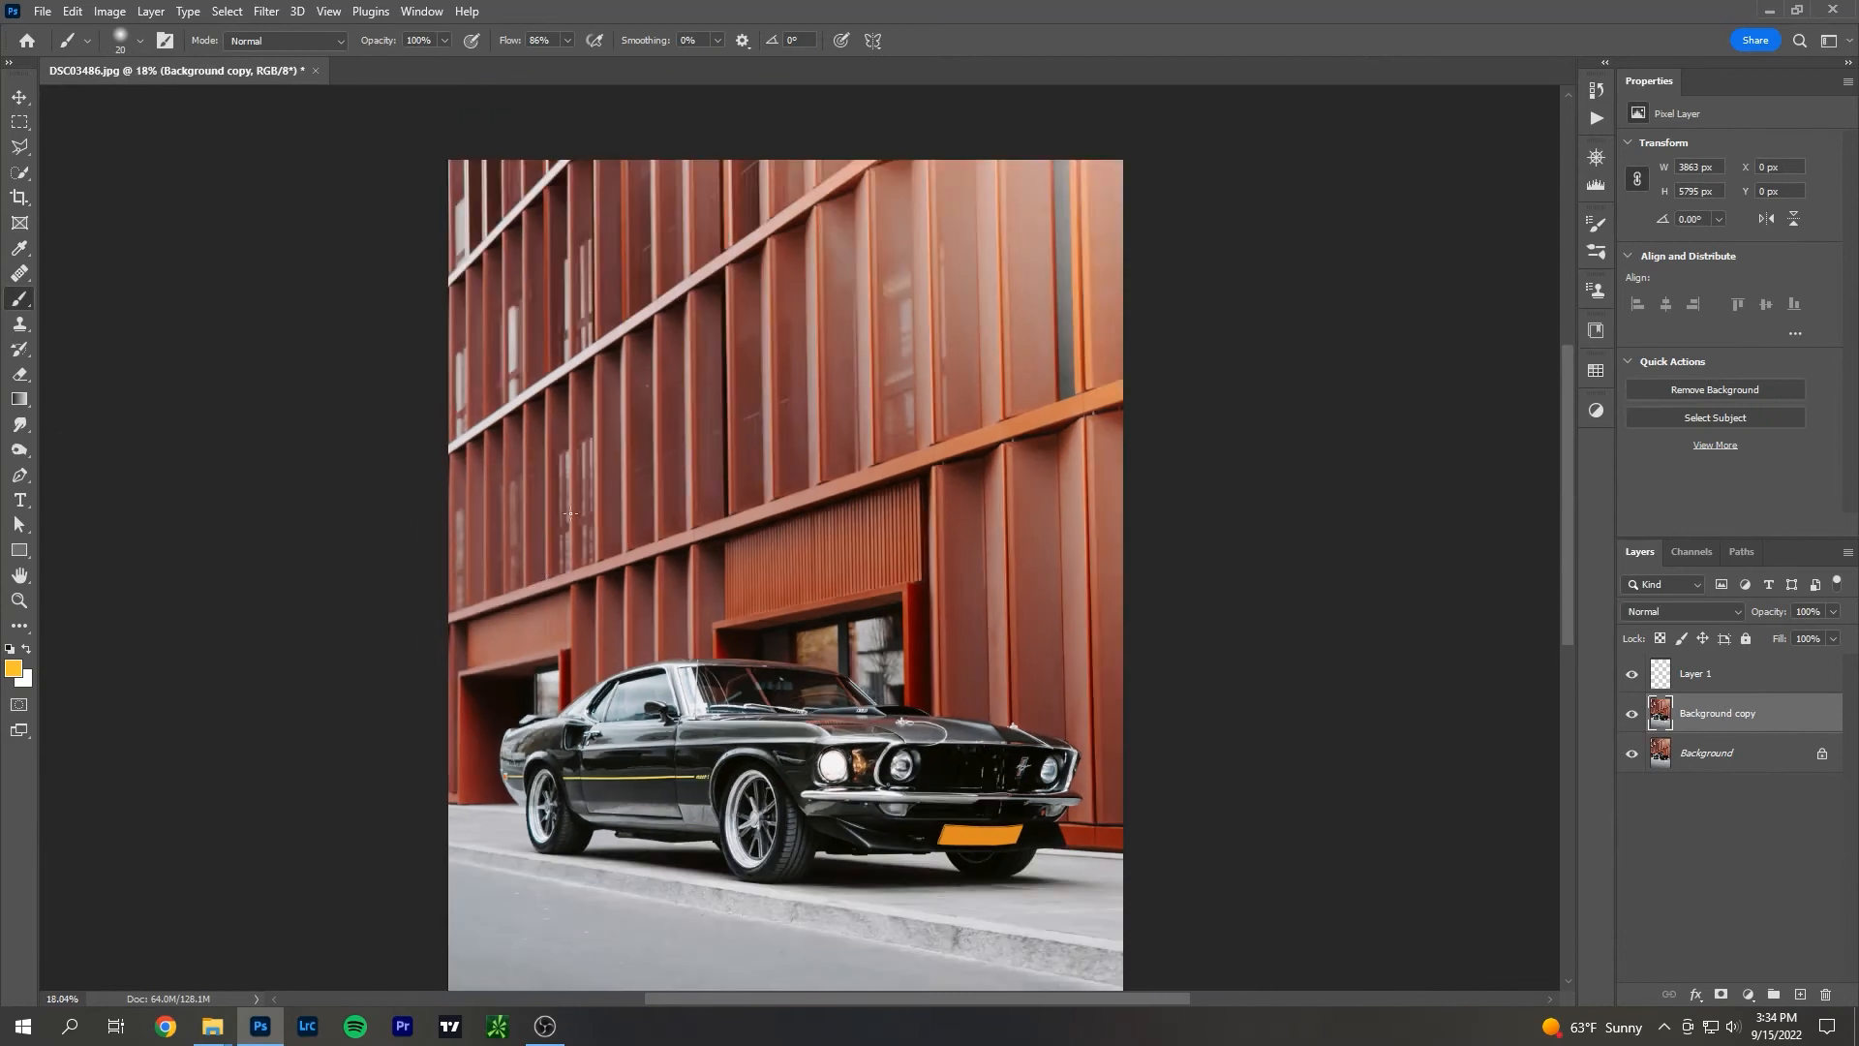
left_click_drag(568, 488, 579, 538)
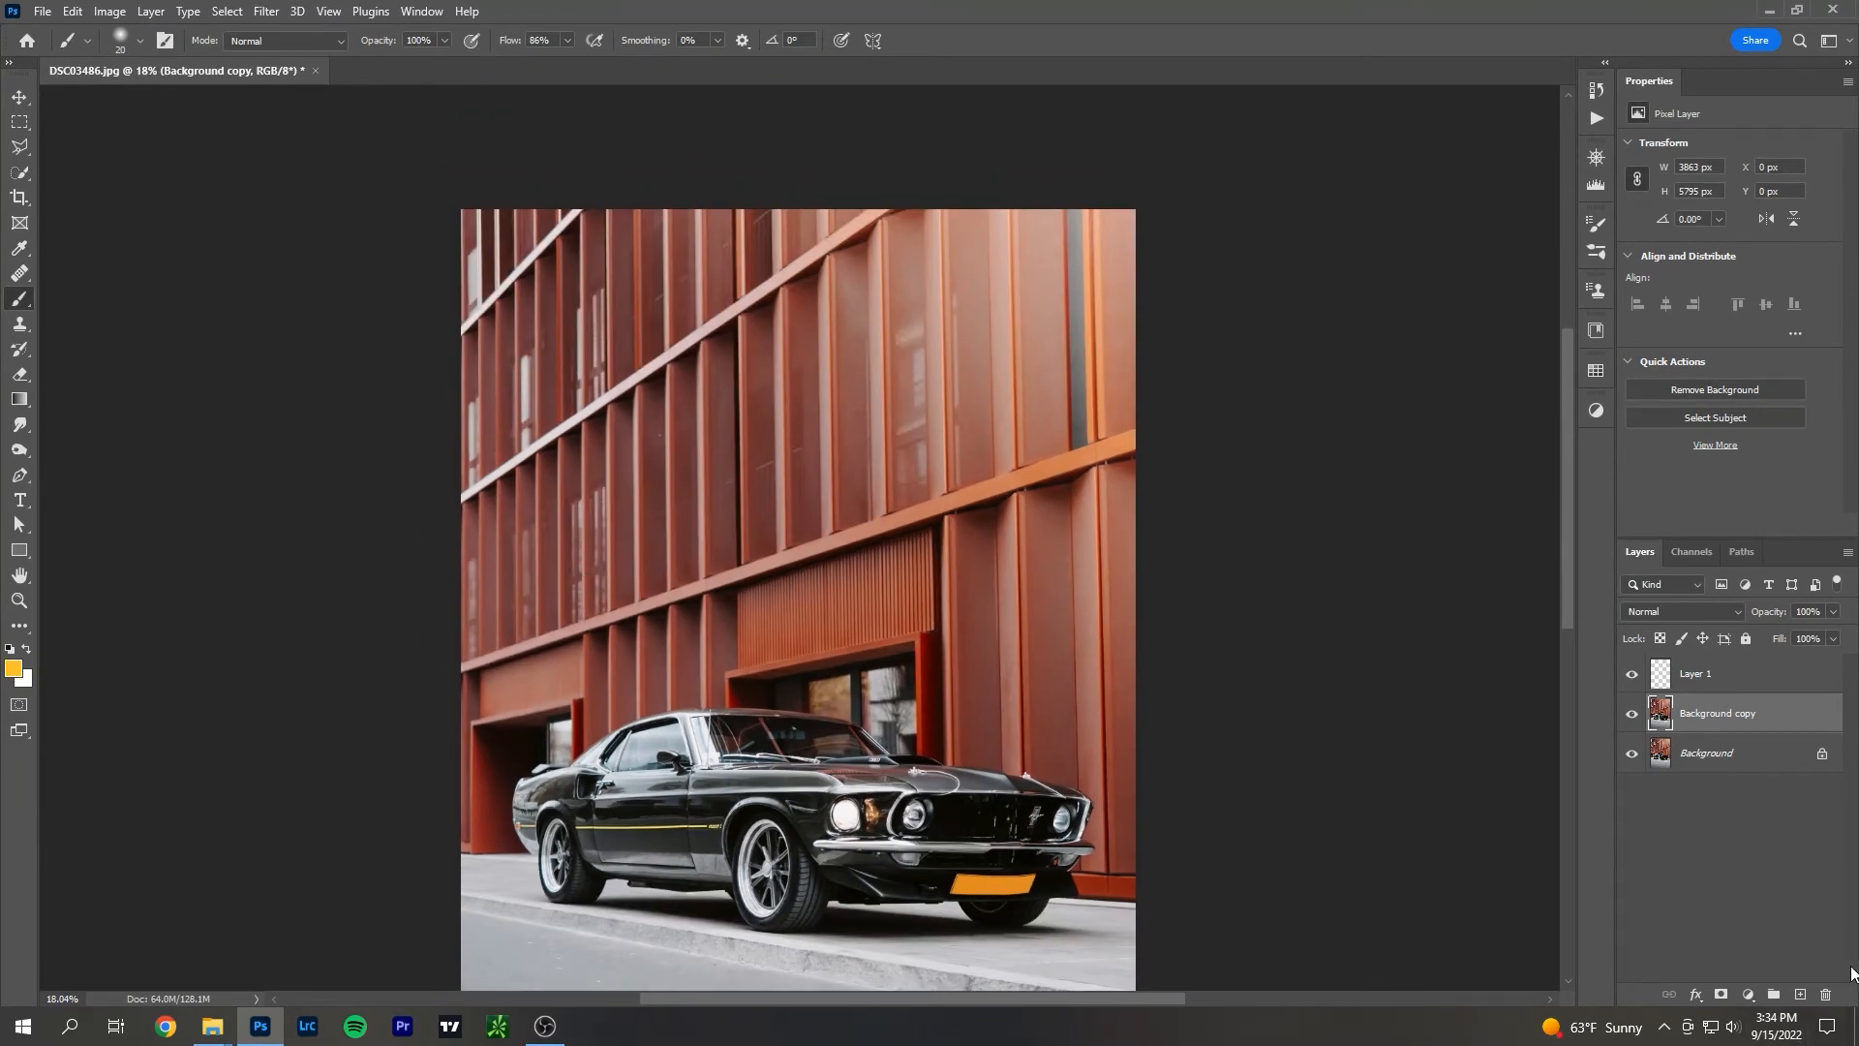
left_click(1729, 682)
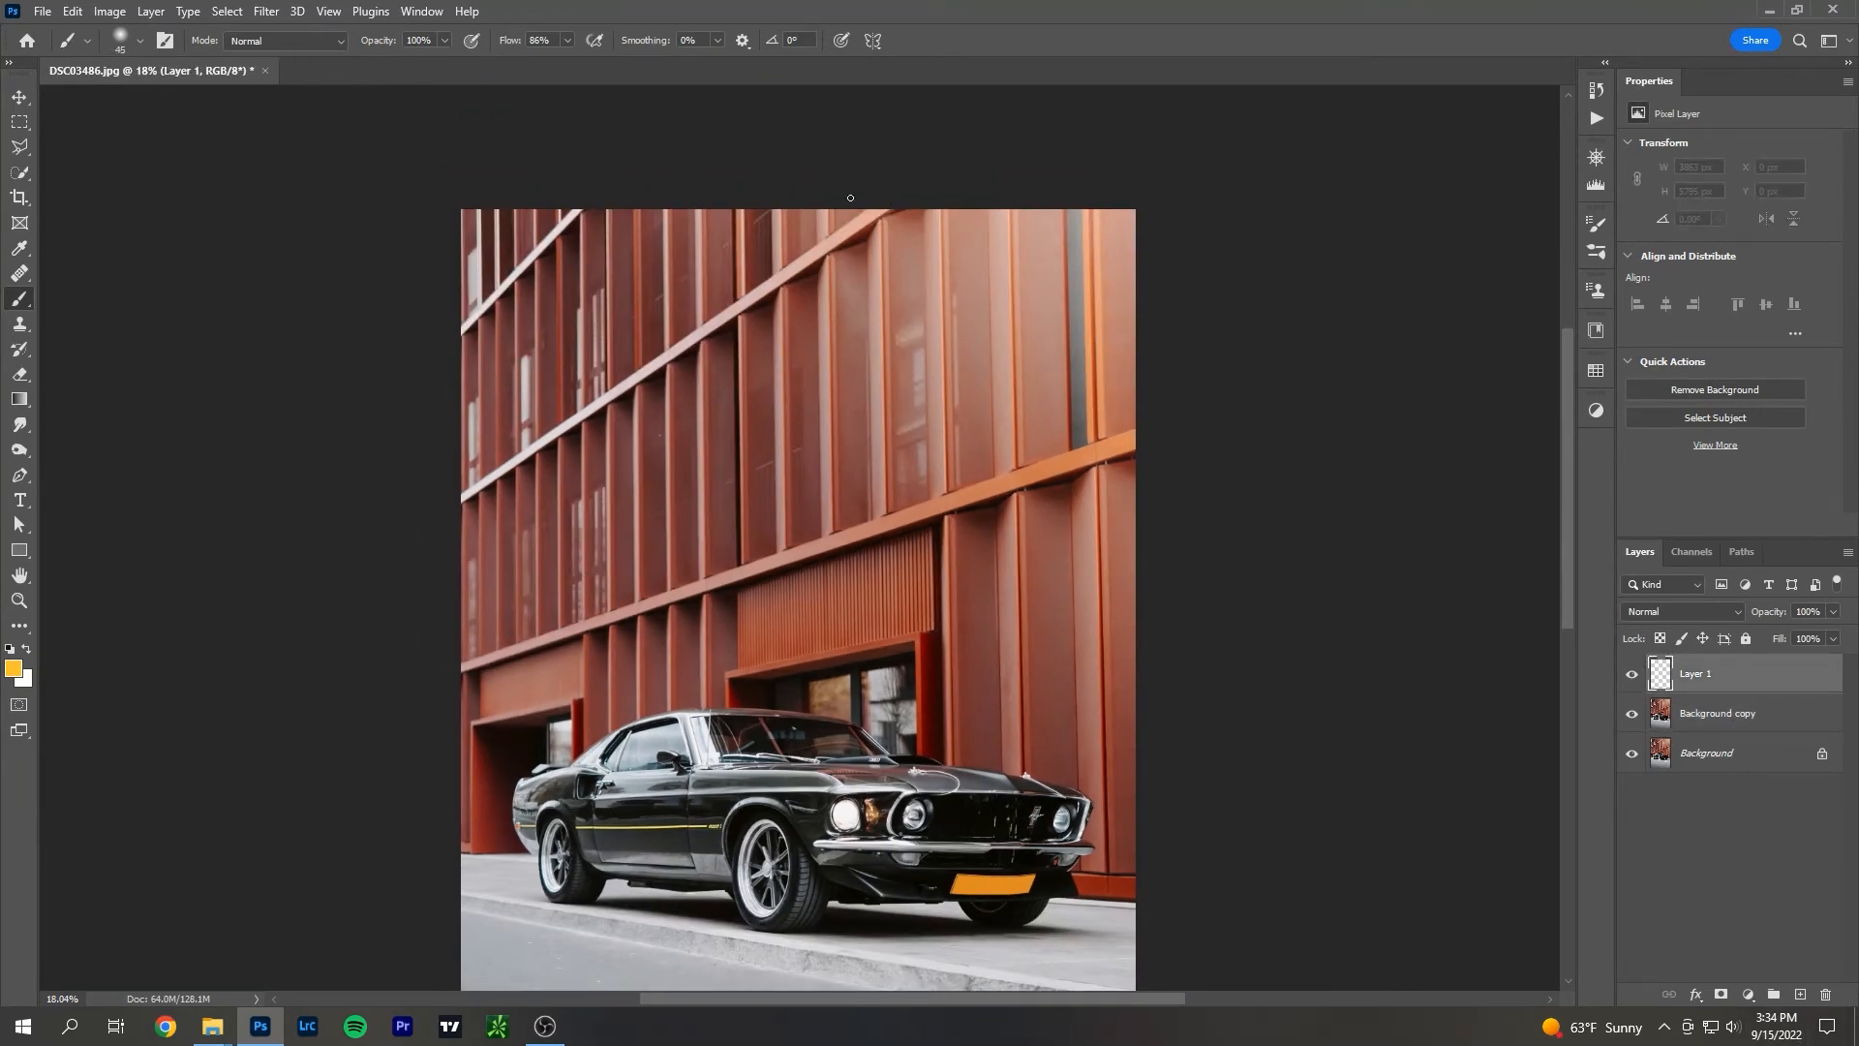
mouse_move(823, 217)
left_mouse_down()
mouse_move(815, 322)
mouse_move(881, 457)
mouse_move(989, 533)
mouse_move(1141, 548)
left_mouse_up()
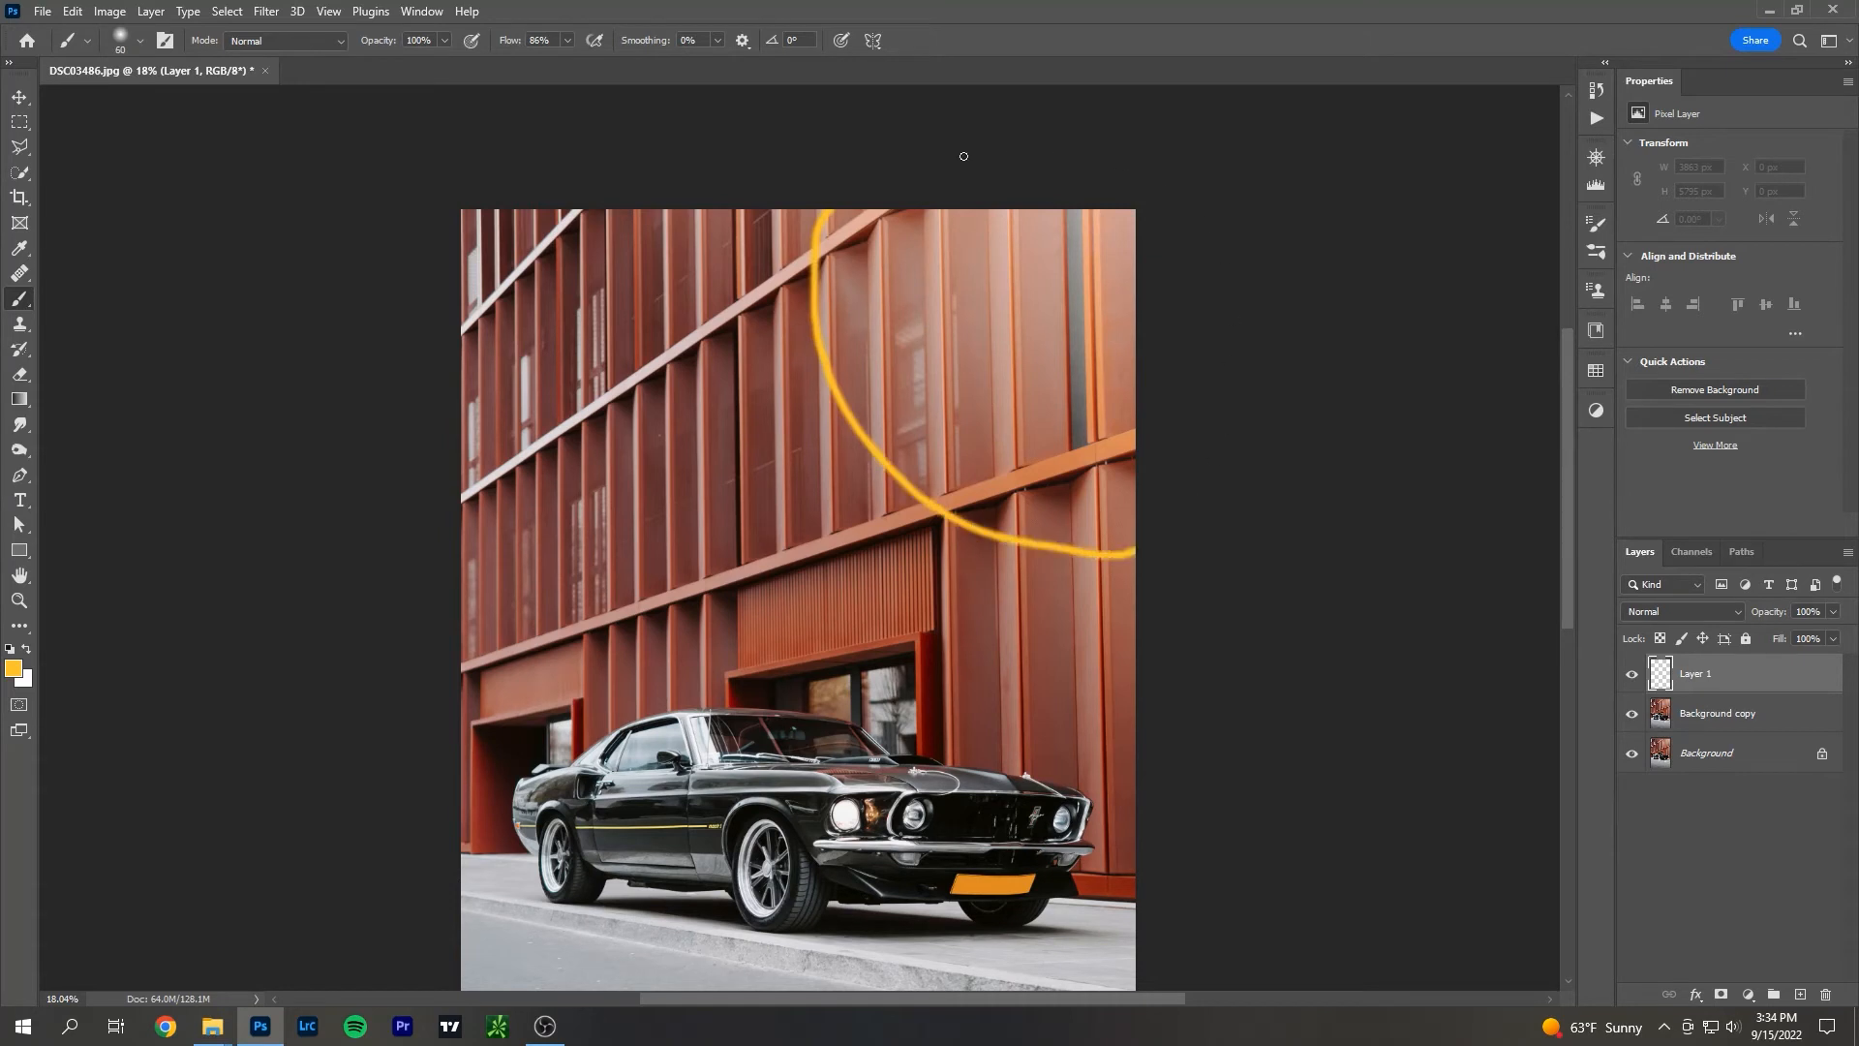
mouse_move(869, 308)
left_mouse_down()
mouse_move(975, 297)
mouse_move(907, 397)
mouse_move(971, 491)
mouse_move(1093, 467)
mouse_move(939, 238)
left_mouse_up()
key("ctrl+z")
key("ctrl+z")
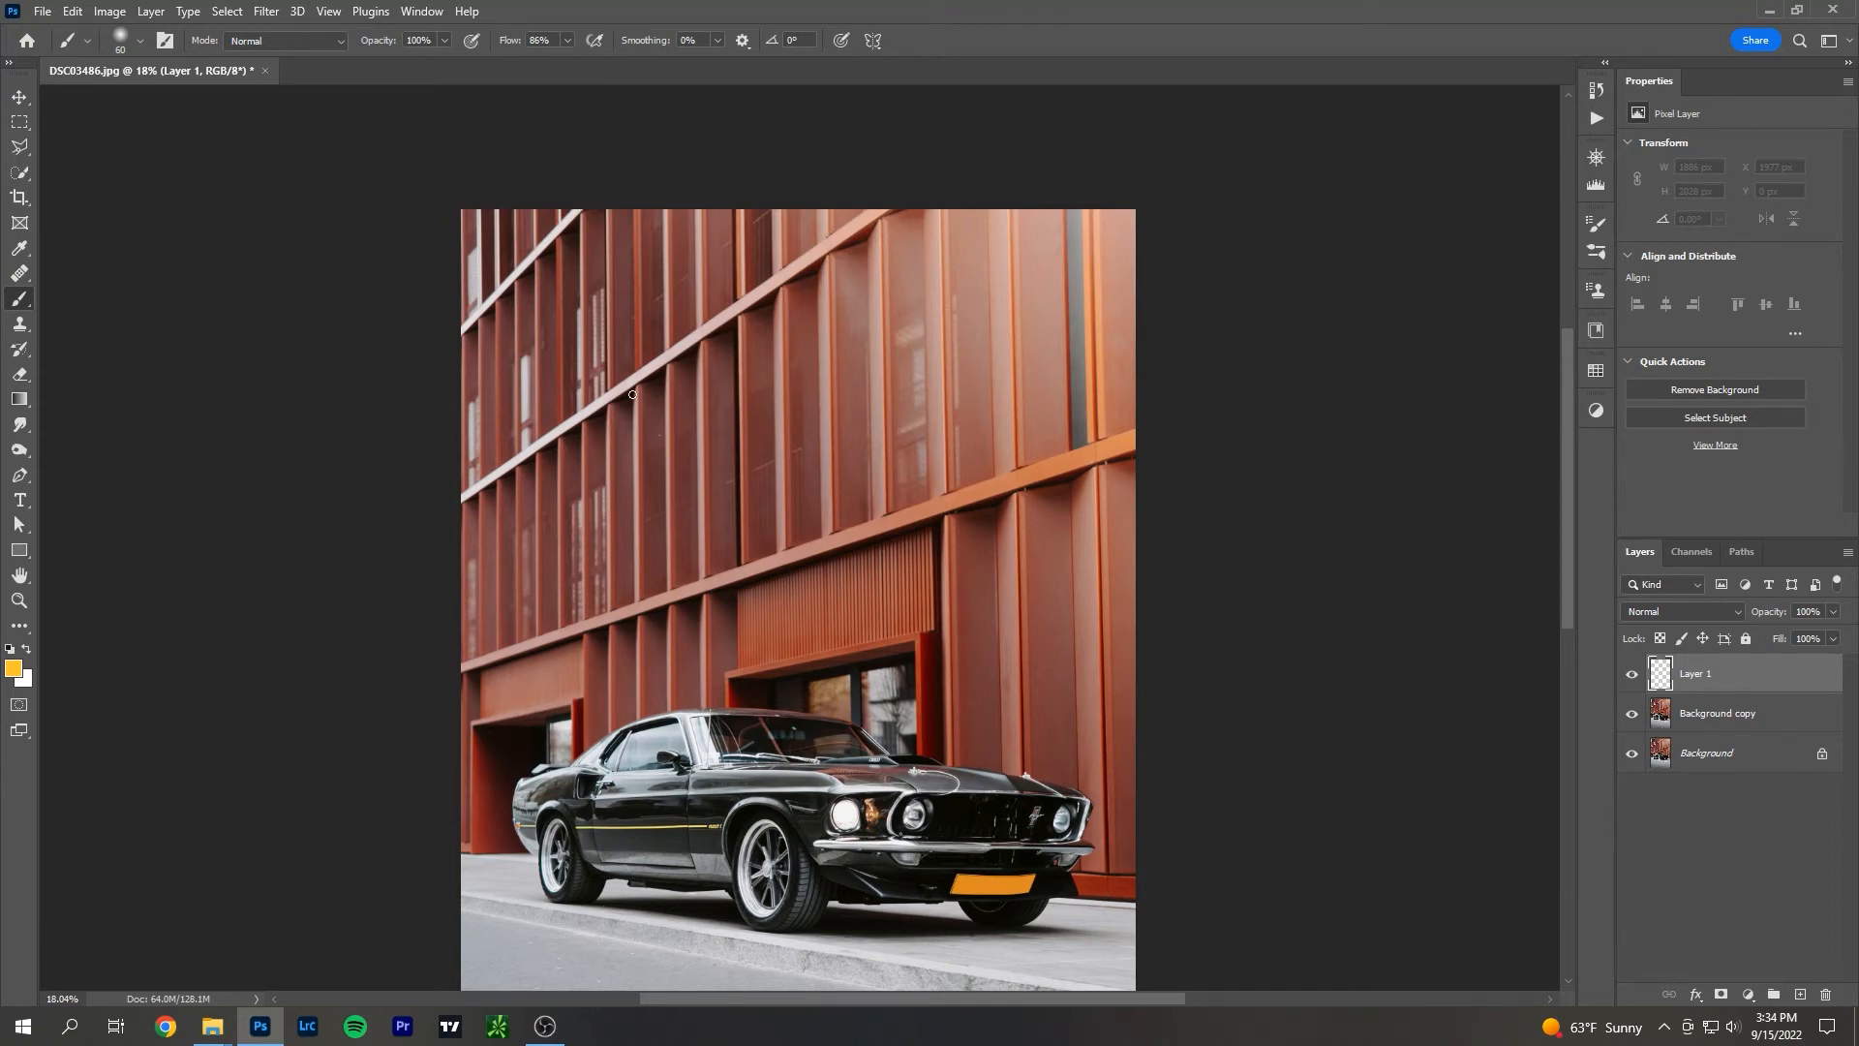
Brush yellow marks around the bright window reflections in the facade's upper-left part, and undo them.
mouse_move(495, 462)
left_mouse_down()
mouse_move(451, 501)
mouse_move(559, 460)
mouse_move(753, 316)
mouse_move(681, 324)
mouse_move(497, 432)
left_mouse_up()
left_click_drag(503, 262, 463, 288)
mouse_move(459, 347)
left_mouse_down()
mouse_move(522, 320)
mouse_move(608, 193)
left_mouse_up()
key("ctrl+z")
key("ctrl+z")
key("ctrl+z")
key("ctrl+z")
key("ctrl+z")
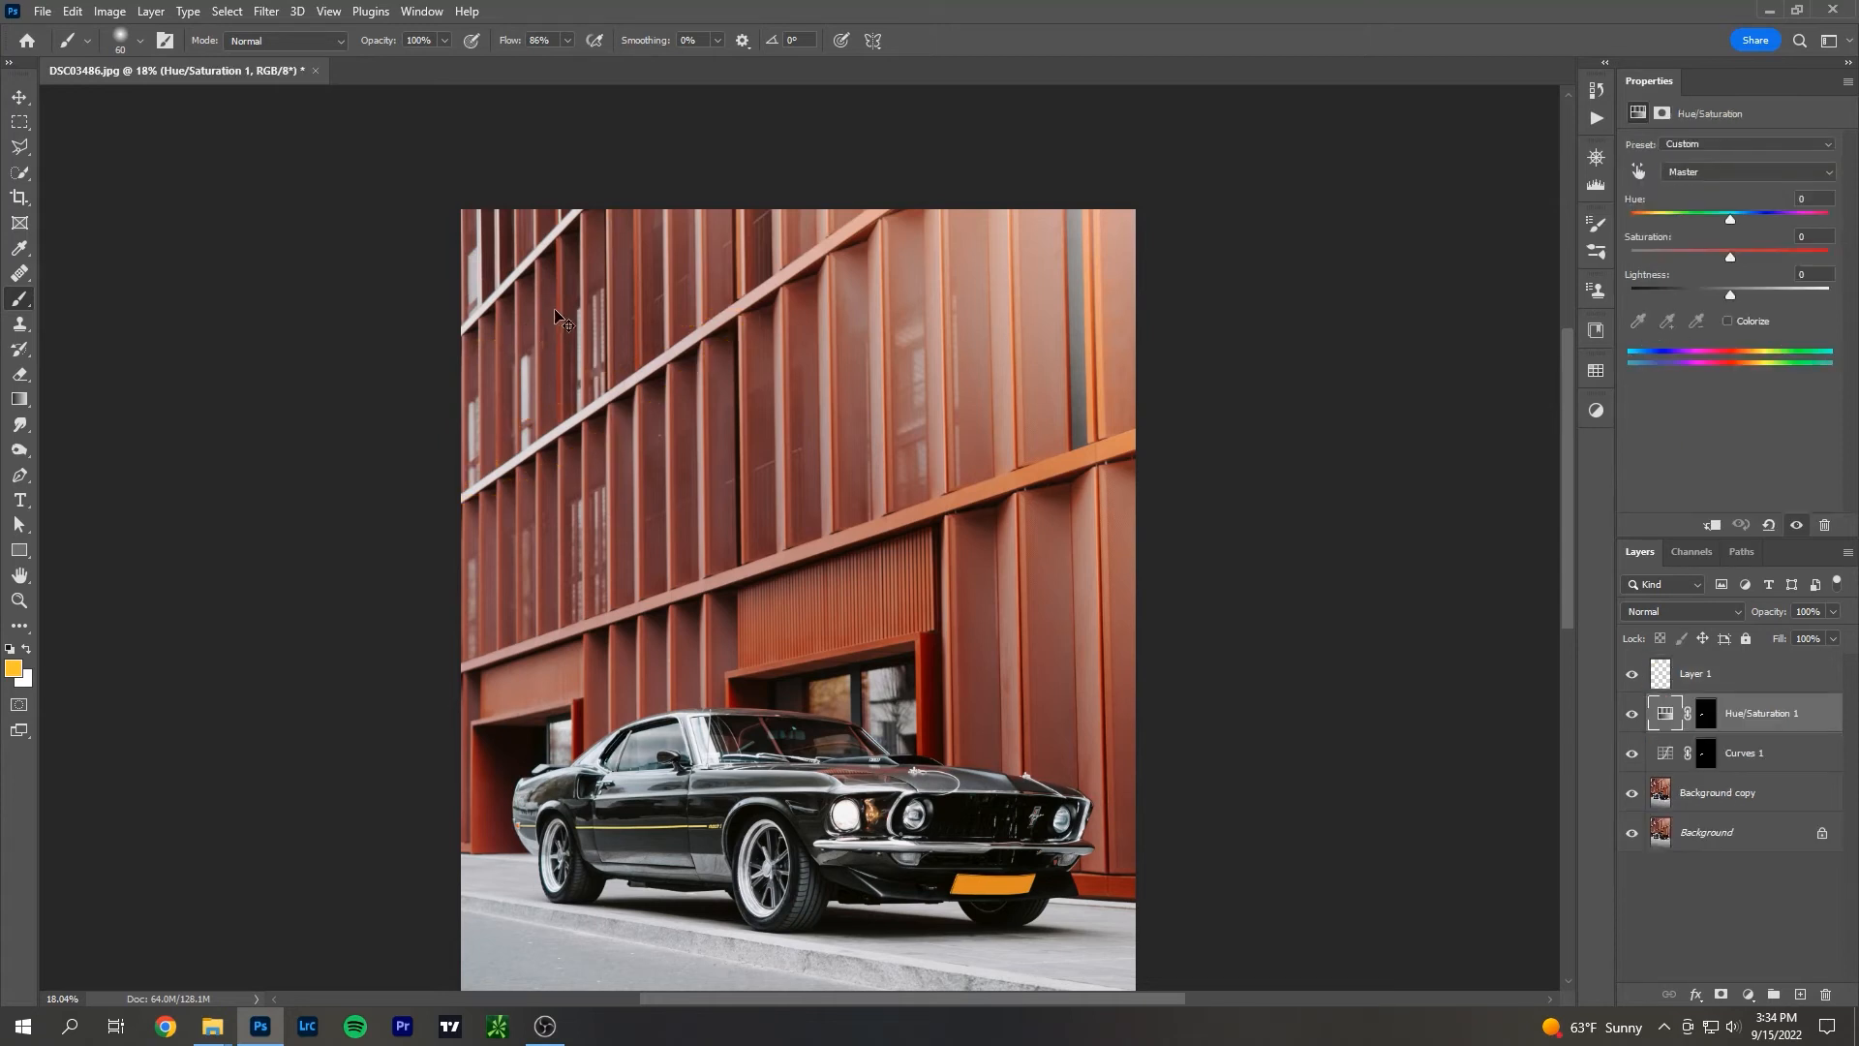
key("ctrl+z")
key("ctrl+z")
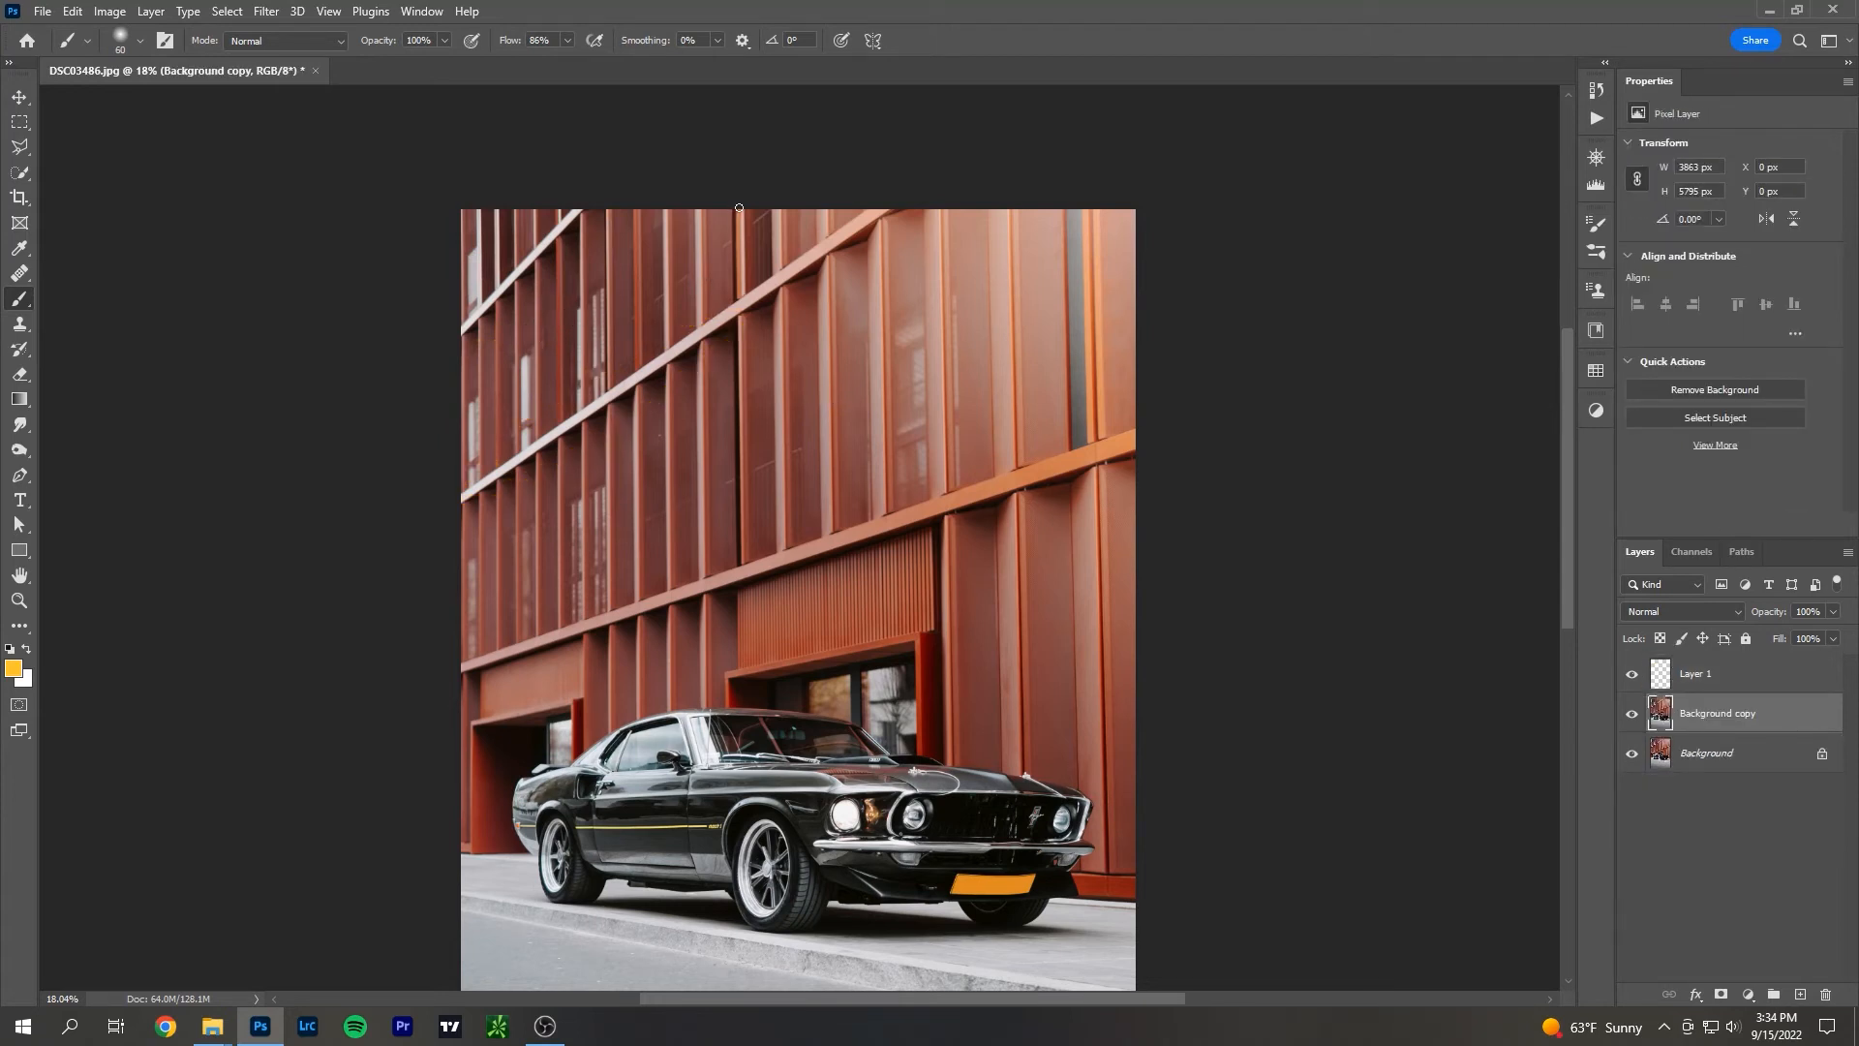
Brush yellow lines along the facade's central vertical dividers, scribble over the panels beside them, and undo the scribbles.
mouse_move(744, 559)
left_mouse_down()
mouse_move(741, 209)
mouse_move(692, 584)
left_mouse_up()
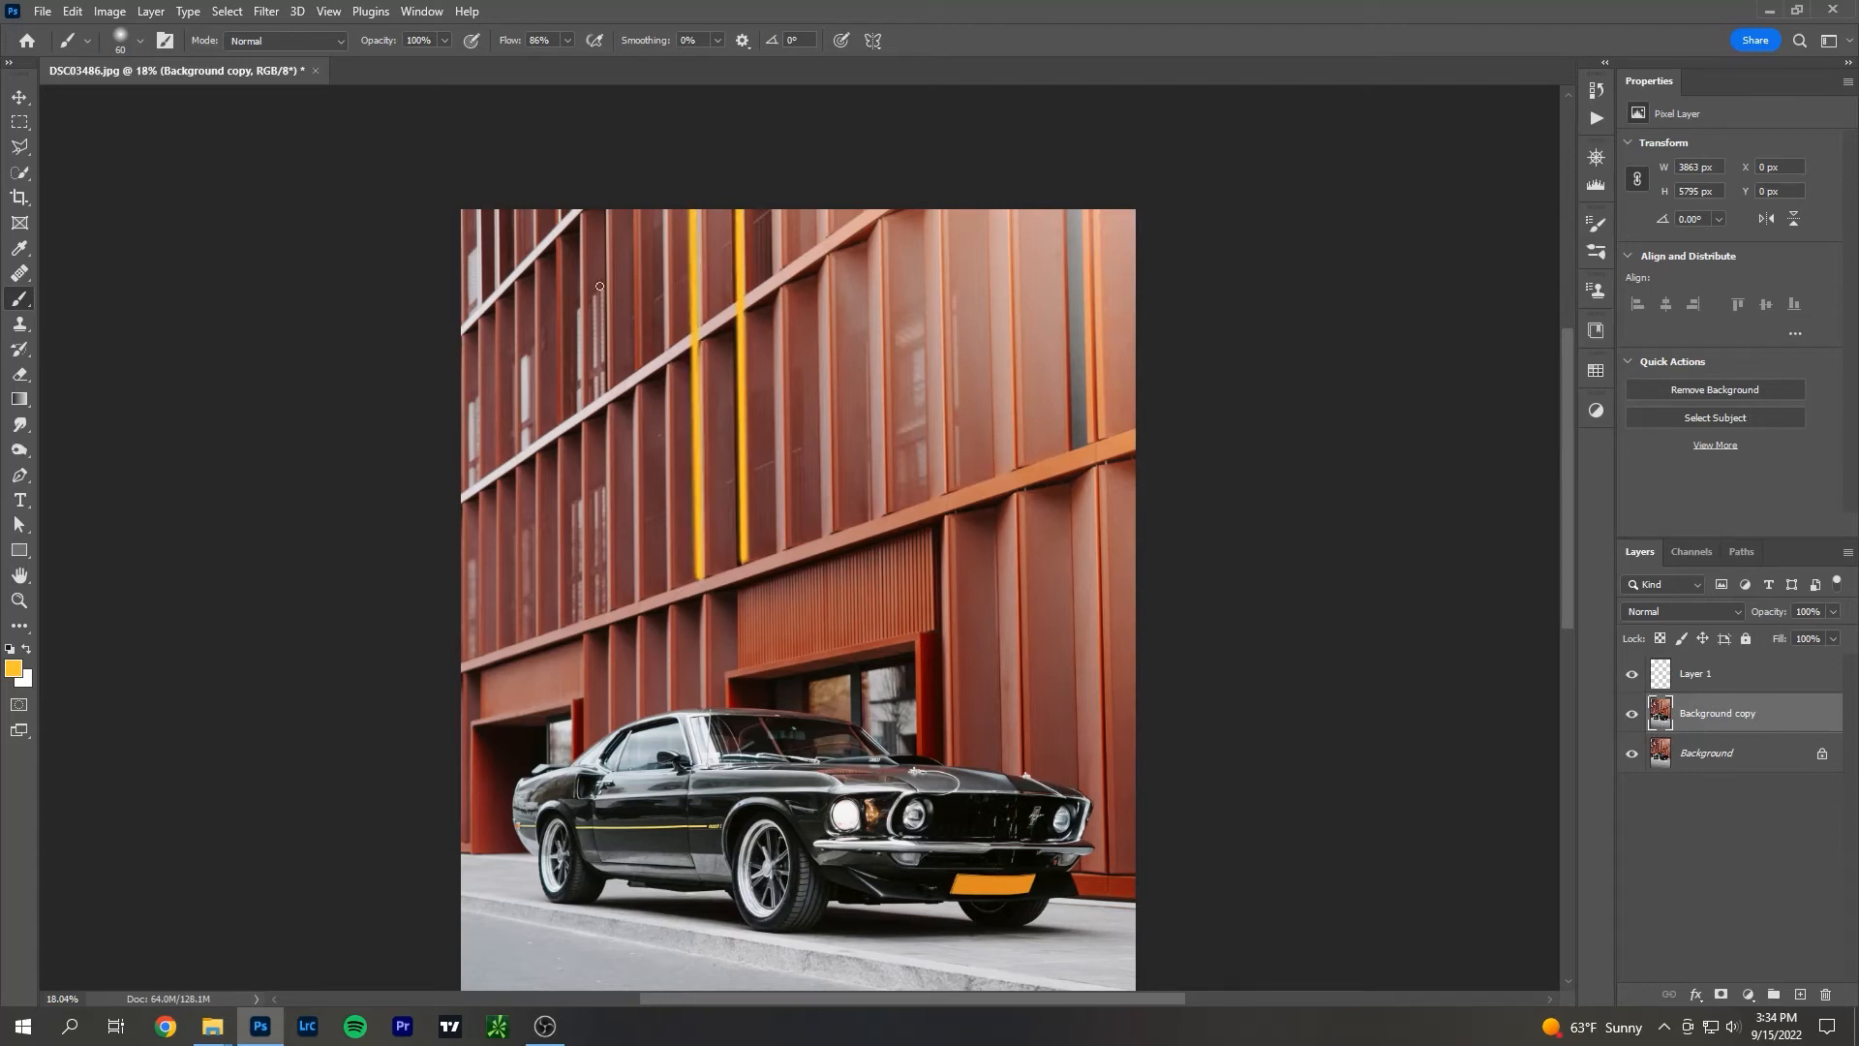
left_click_drag(718, 264, 715, 502)
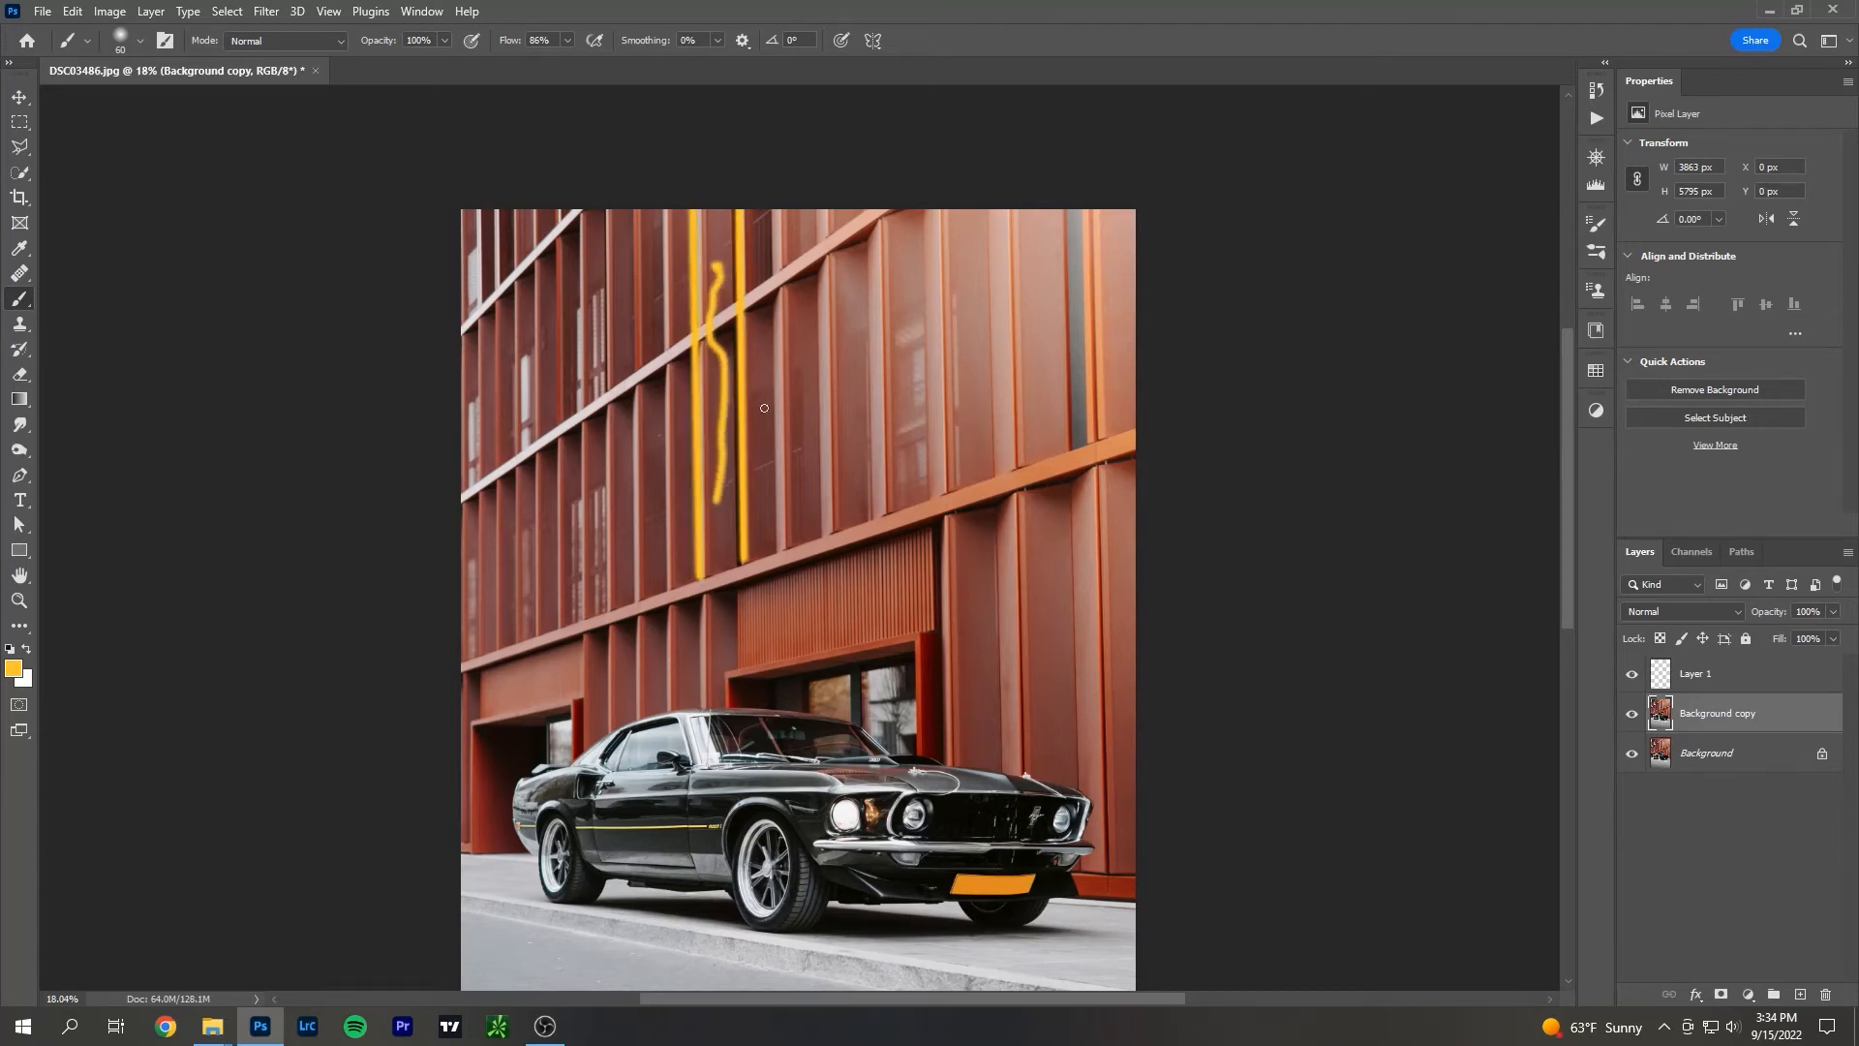
left_click_drag(763, 250, 764, 496)
key("ctrl+z")
key("ctrl+z")
key("ctrl+z")
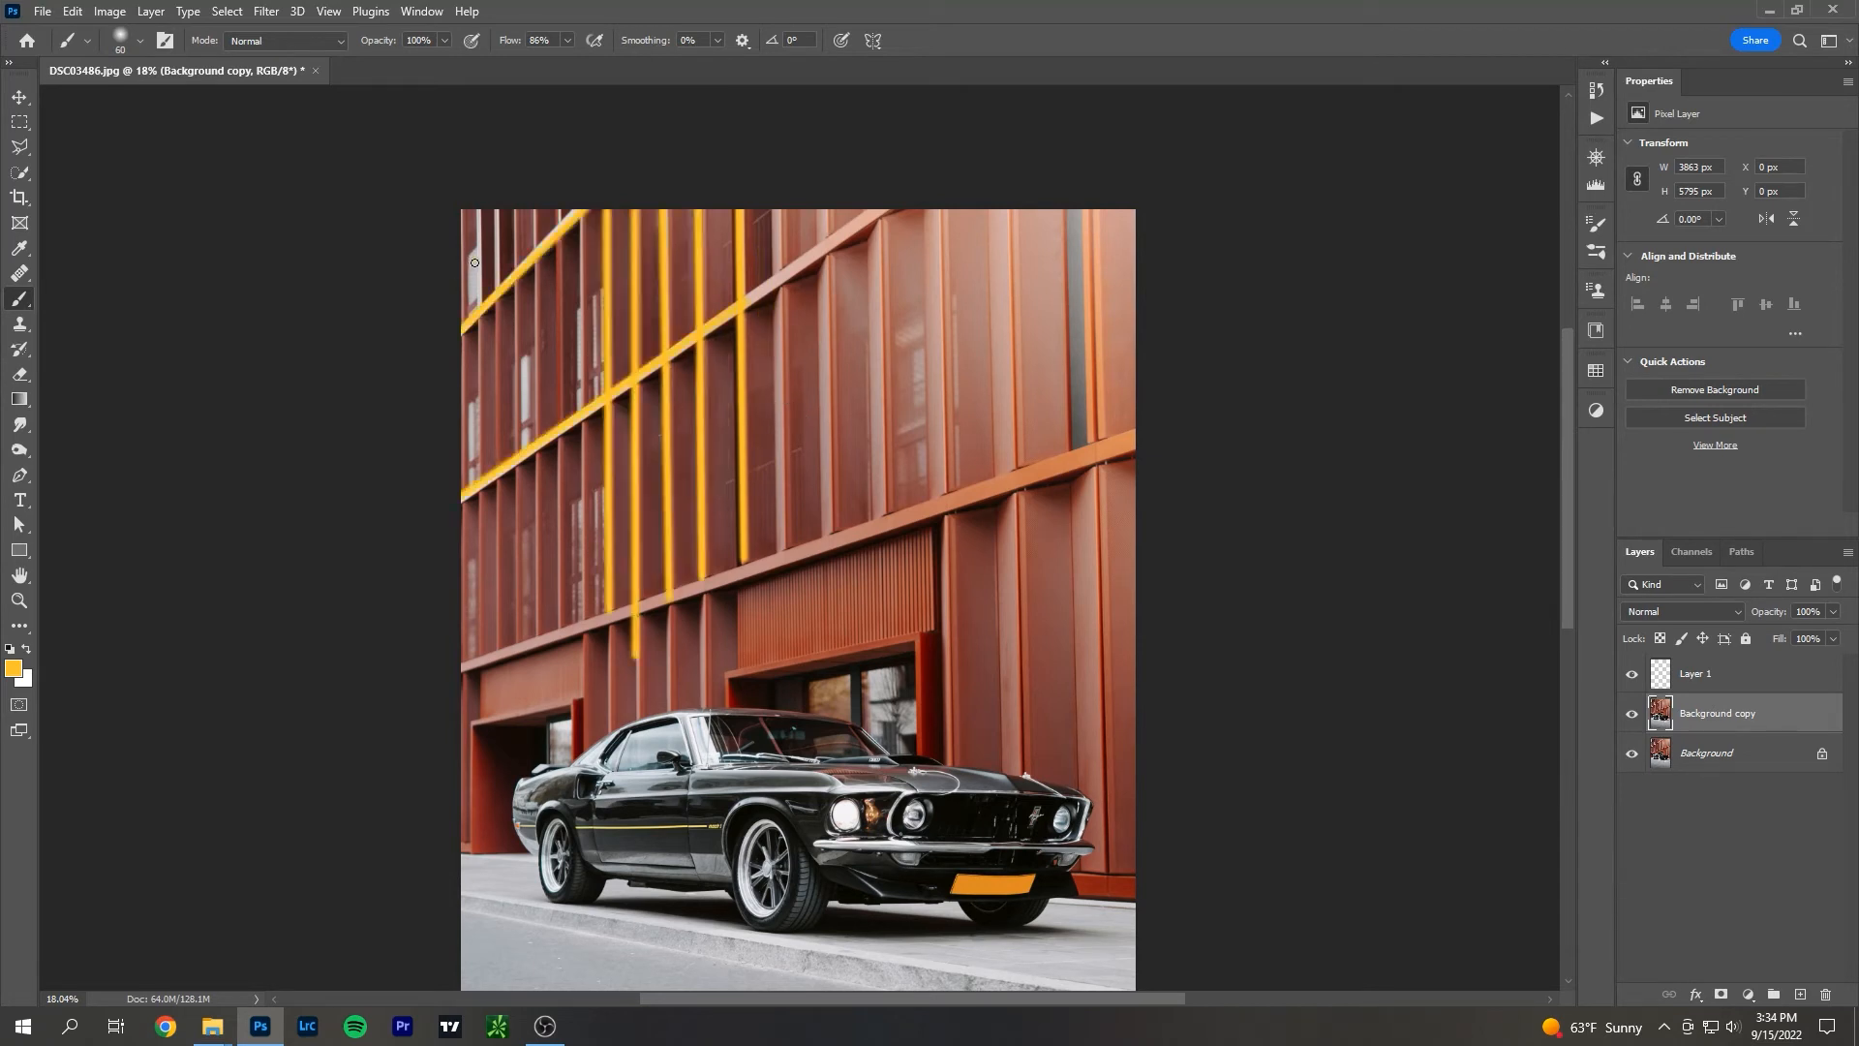
Brush yellow over the facade's upper-left window edges and along the lower ledge, and undo all facade markings.
mouse_move(471, 290)
left_mouse_down()
mouse_move(472, 213)
mouse_move(482, 295)
mouse_move(503, 213)
left_mouse_up()
left_click(755, 570, "shift")
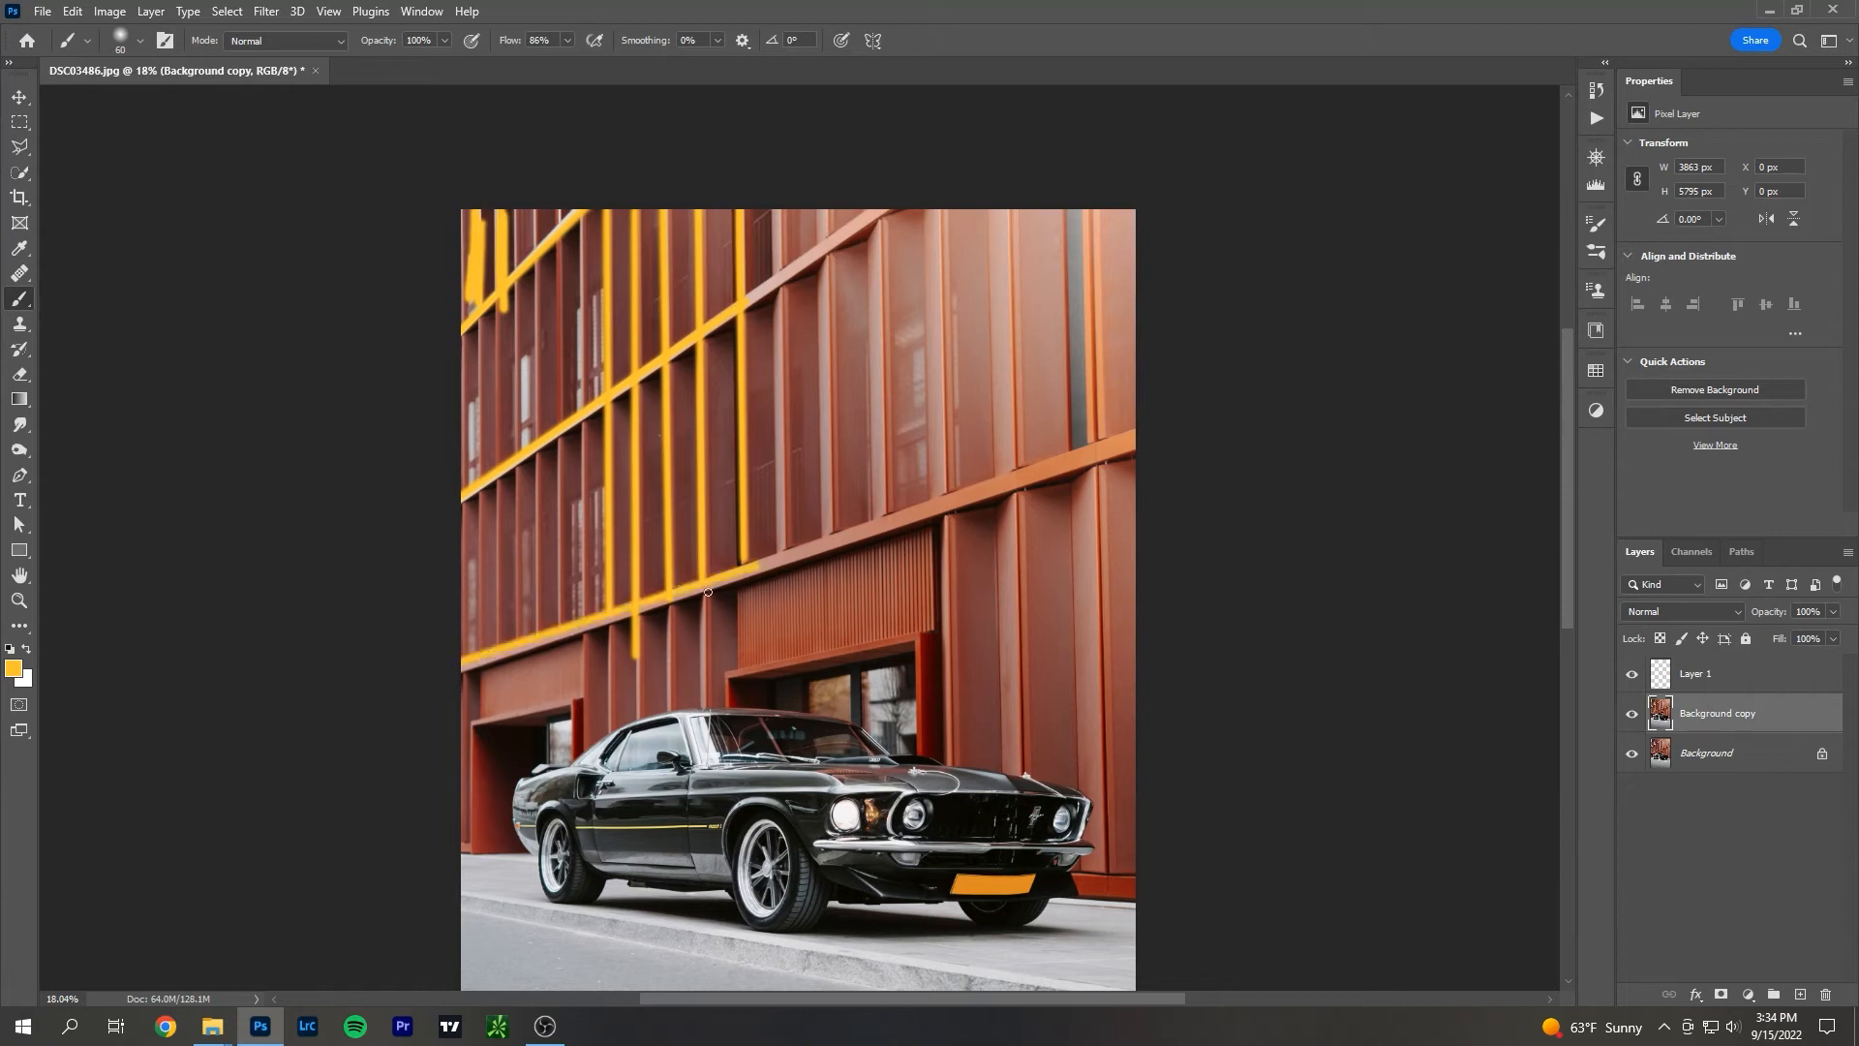
mouse_move(380, 314)
left_mouse_down()
mouse_move(688, 379)
mouse_move(492, 328)
mouse_move(407, 400)
mouse_move(537, 505)
mouse_move(692, 572)
mouse_move(430, 566)
mouse_move(296, 606)
mouse_move(400, 634)
left_mouse_up()
key("ctrl+z")
key("ctrl+z")
key("ctrl+z")
key("ctrl+z")
key("ctrl+z")
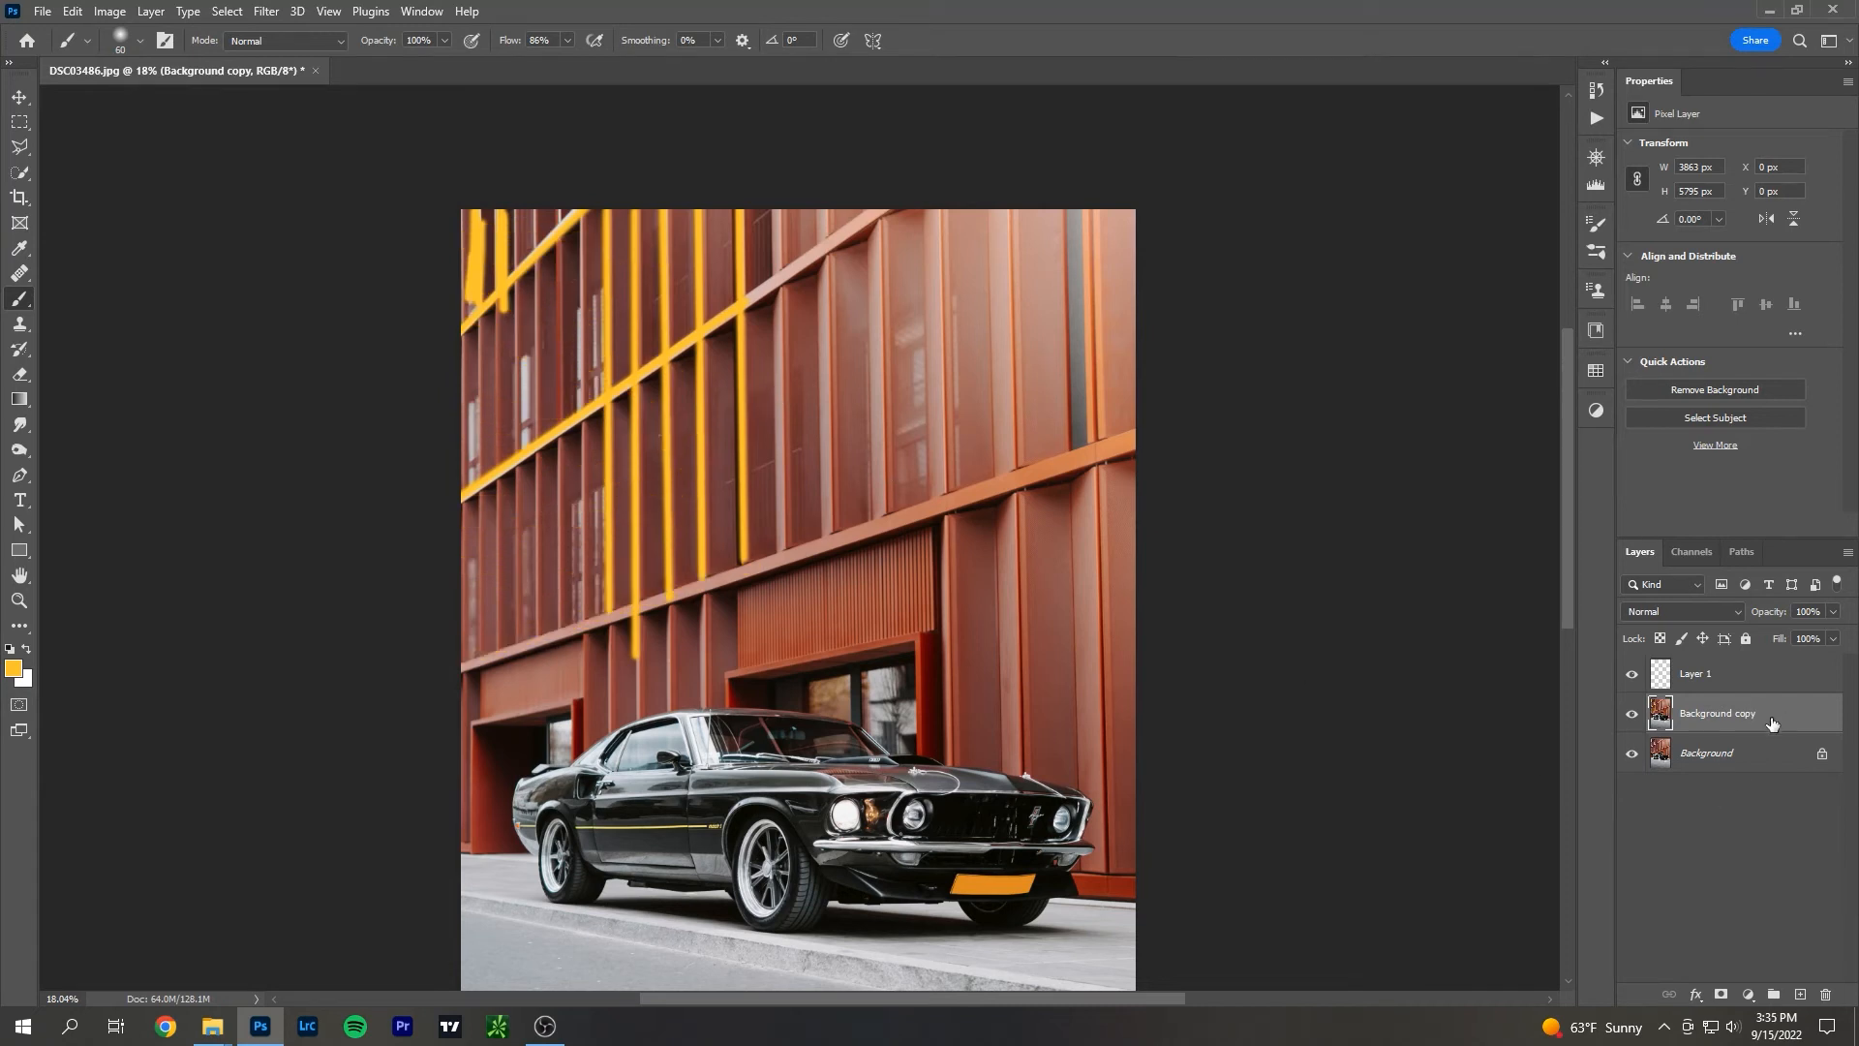
key("ctrl+z")
key("ctrl+z")
key("ctrl+z")
key("ctrl+z")
key("ctrl+z")
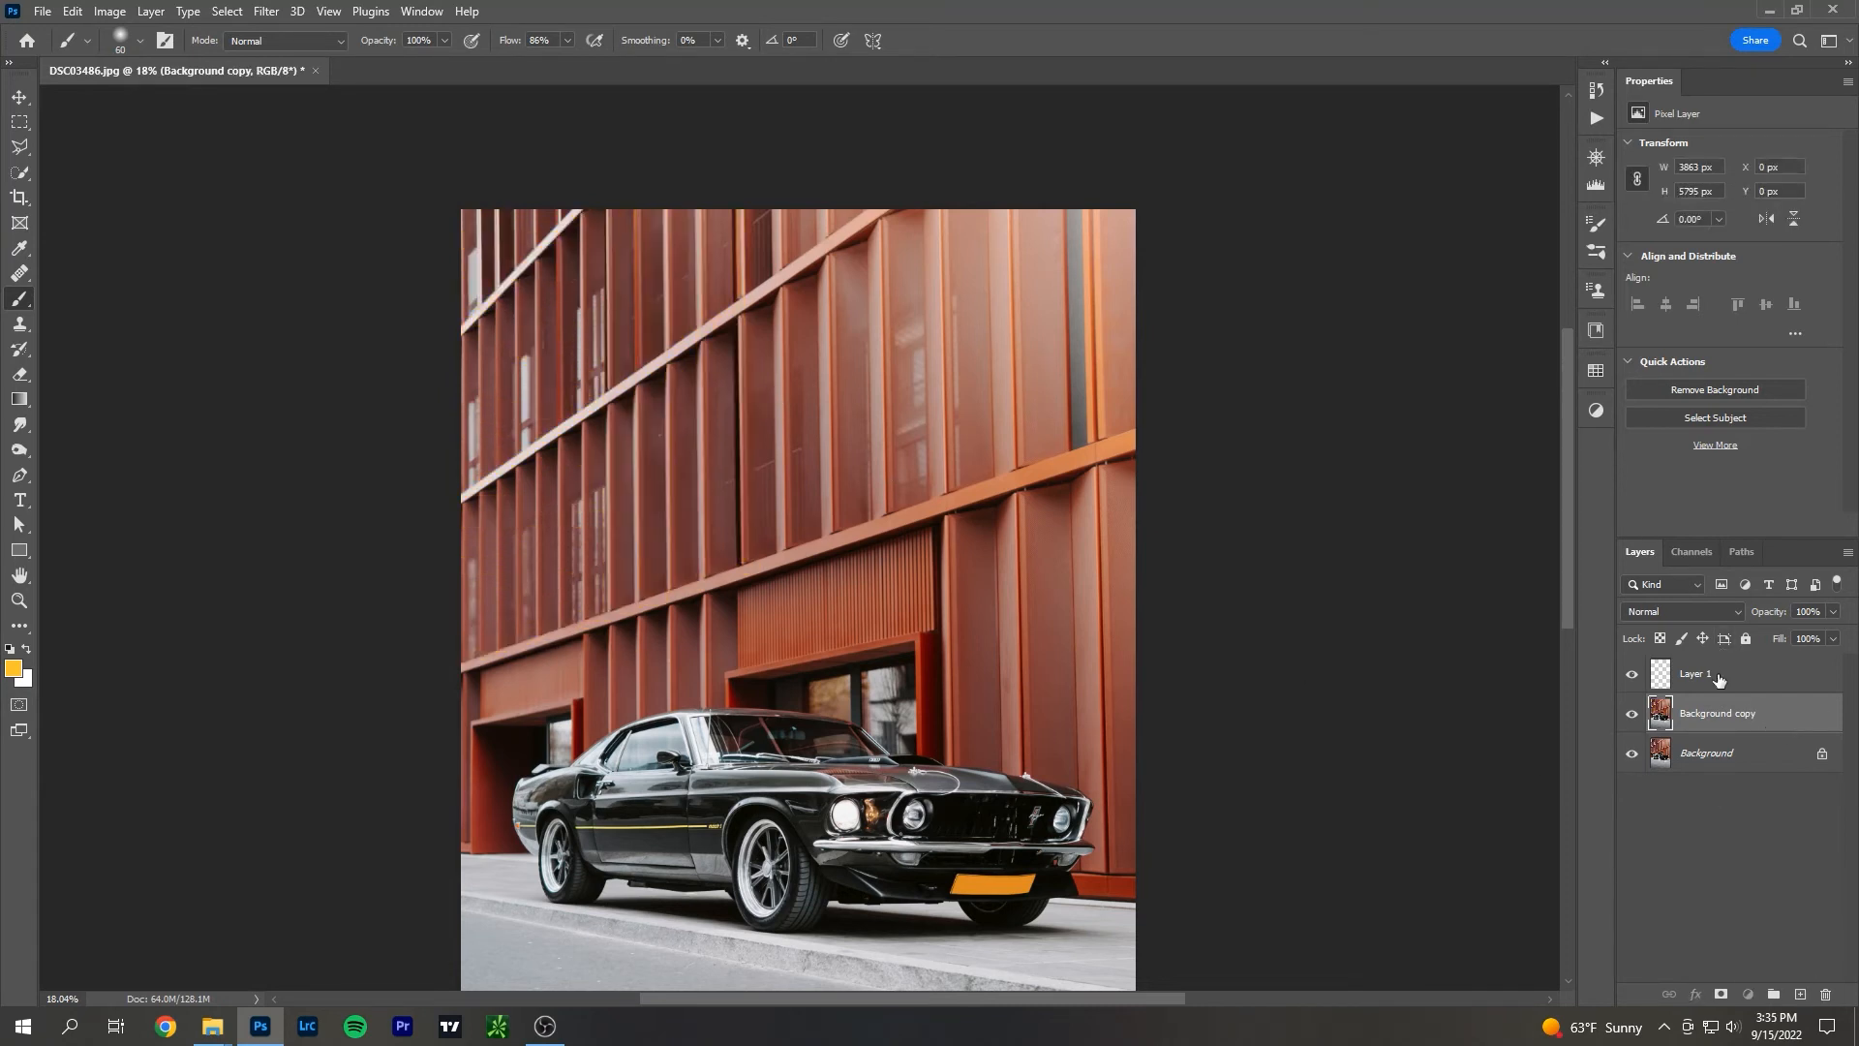
Circle the facade's lighter upper-right area in yellow on Layer 1, and undo the stroke.
left_click(1718, 678)
mouse_move(816, 215)
left_mouse_down()
mouse_move(934, 482)
mouse_move(1084, 232)
left_mouse_up()
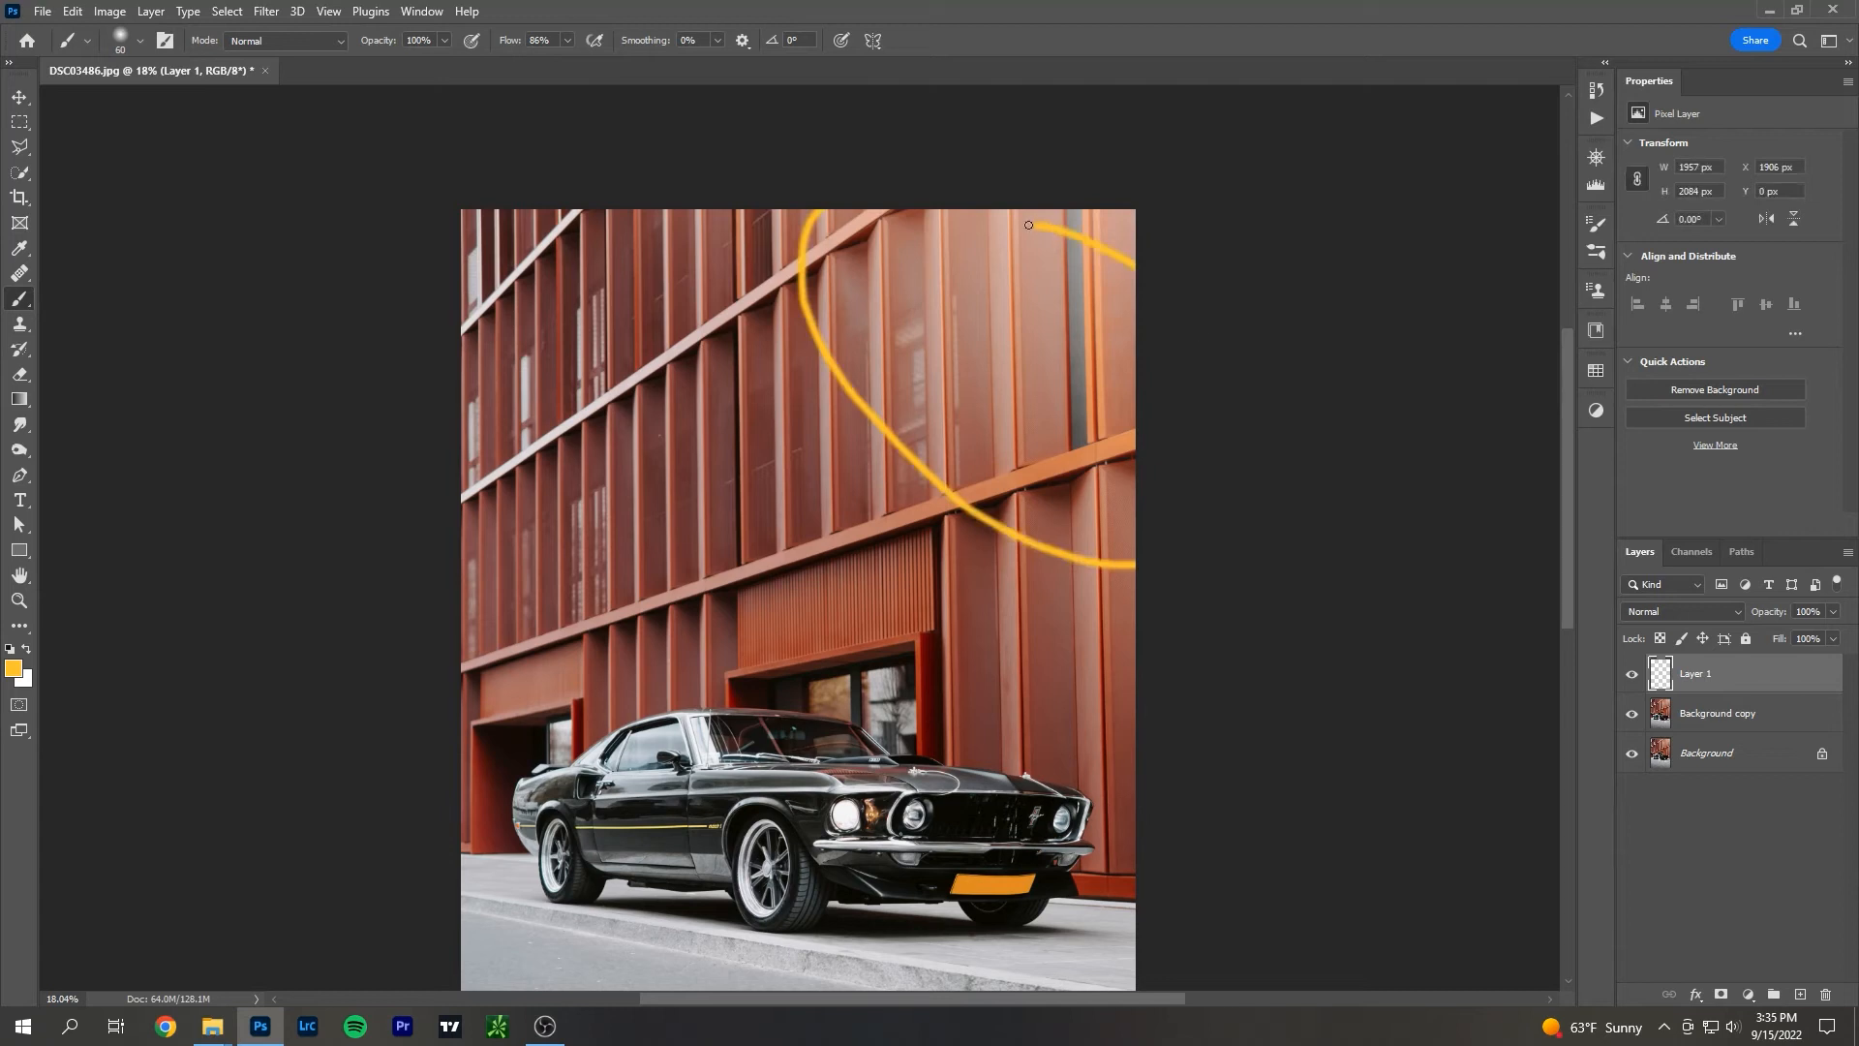
key("ctrl+z")
Draw a yellow arc around the photo's upper-left corner, circle the car's side windows and wheels, and connect them with lines toward the left edge.
mouse_move(457, 547)
left_mouse_down()
mouse_move(515, 493)
mouse_move(574, 195)
mouse_move(515, 156)
left_mouse_up()
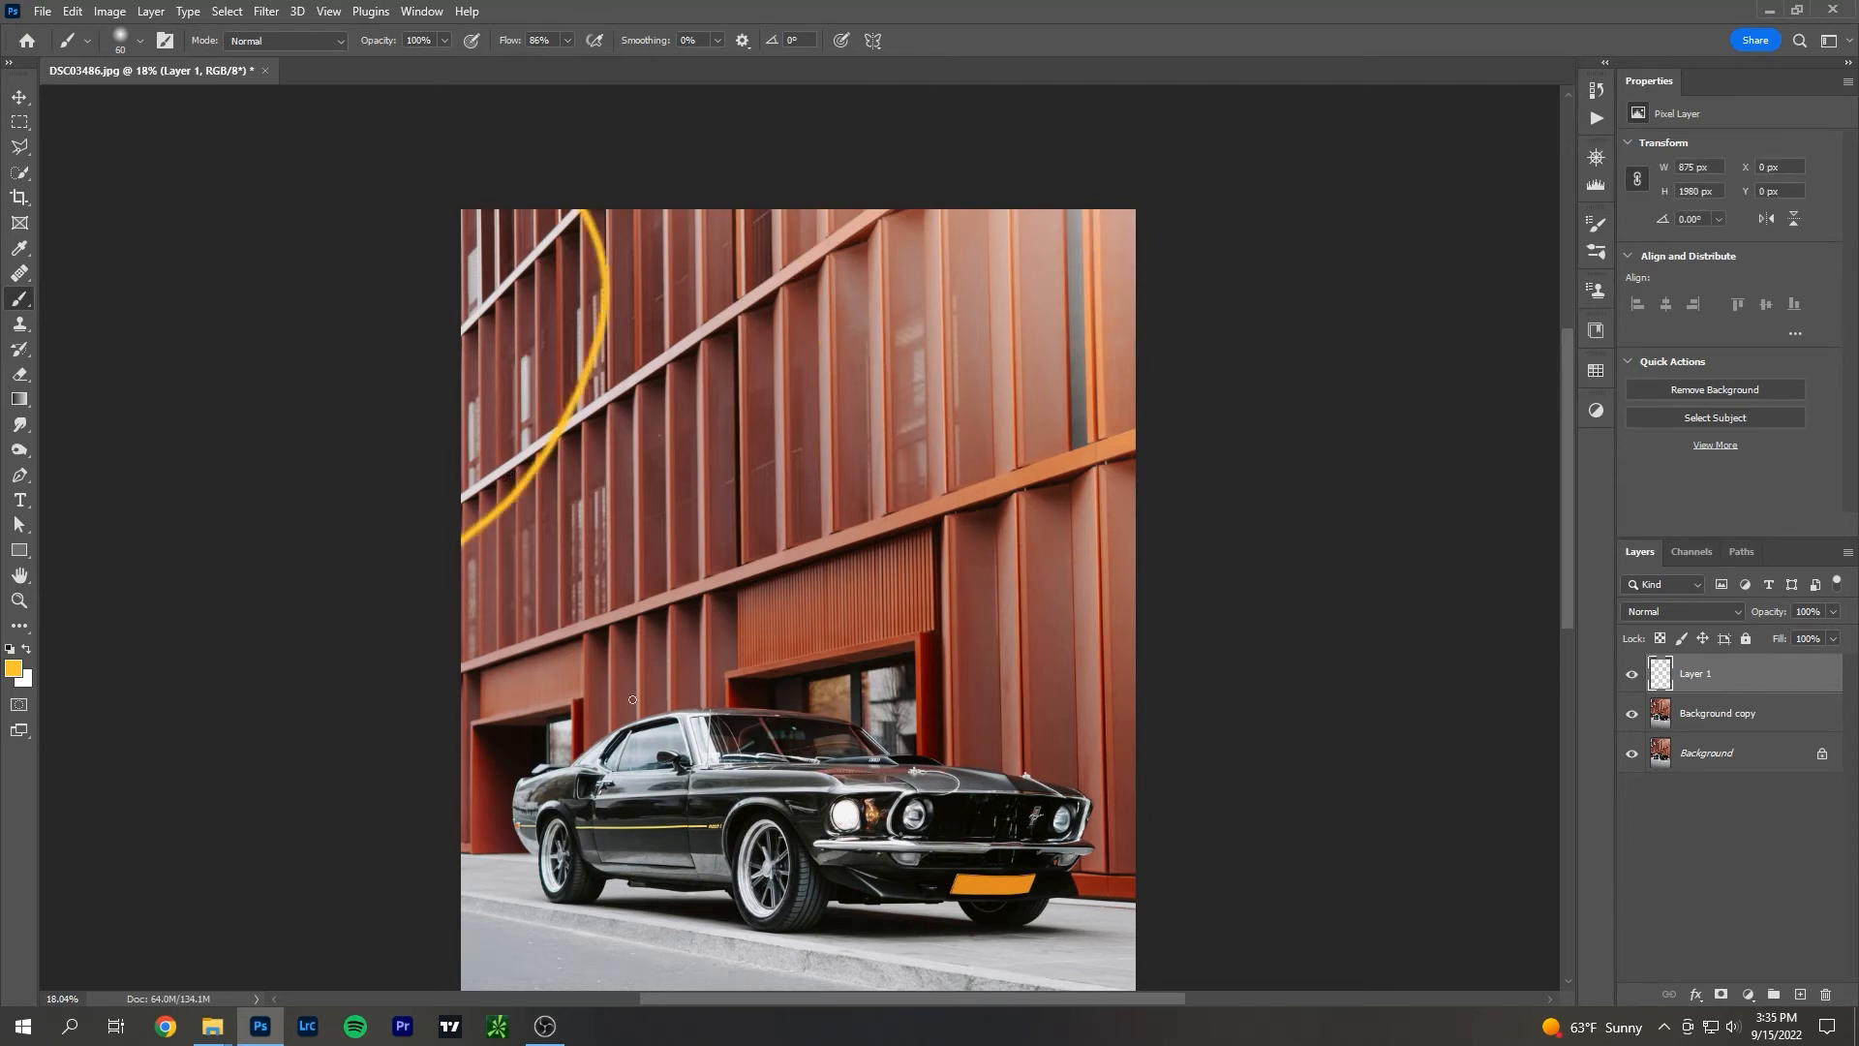
mouse_move(712, 722)
left_mouse_down()
mouse_move(610, 689)
mouse_move(682, 808)
mouse_move(668, 706)
mouse_move(472, 418)
left_mouse_up()
mouse_move(570, 715)
left_mouse_down()
mouse_move(618, 774)
mouse_move(447, 630)
left_mouse_up()
left_click_drag(600, 796, 409, 759)
mouse_move(792, 848)
left_mouse_down()
mouse_move(775, 818)
mouse_move(760, 879)
mouse_move(494, 706)
left_mouse_up()
left_click_drag(731, 897, 461, 771)
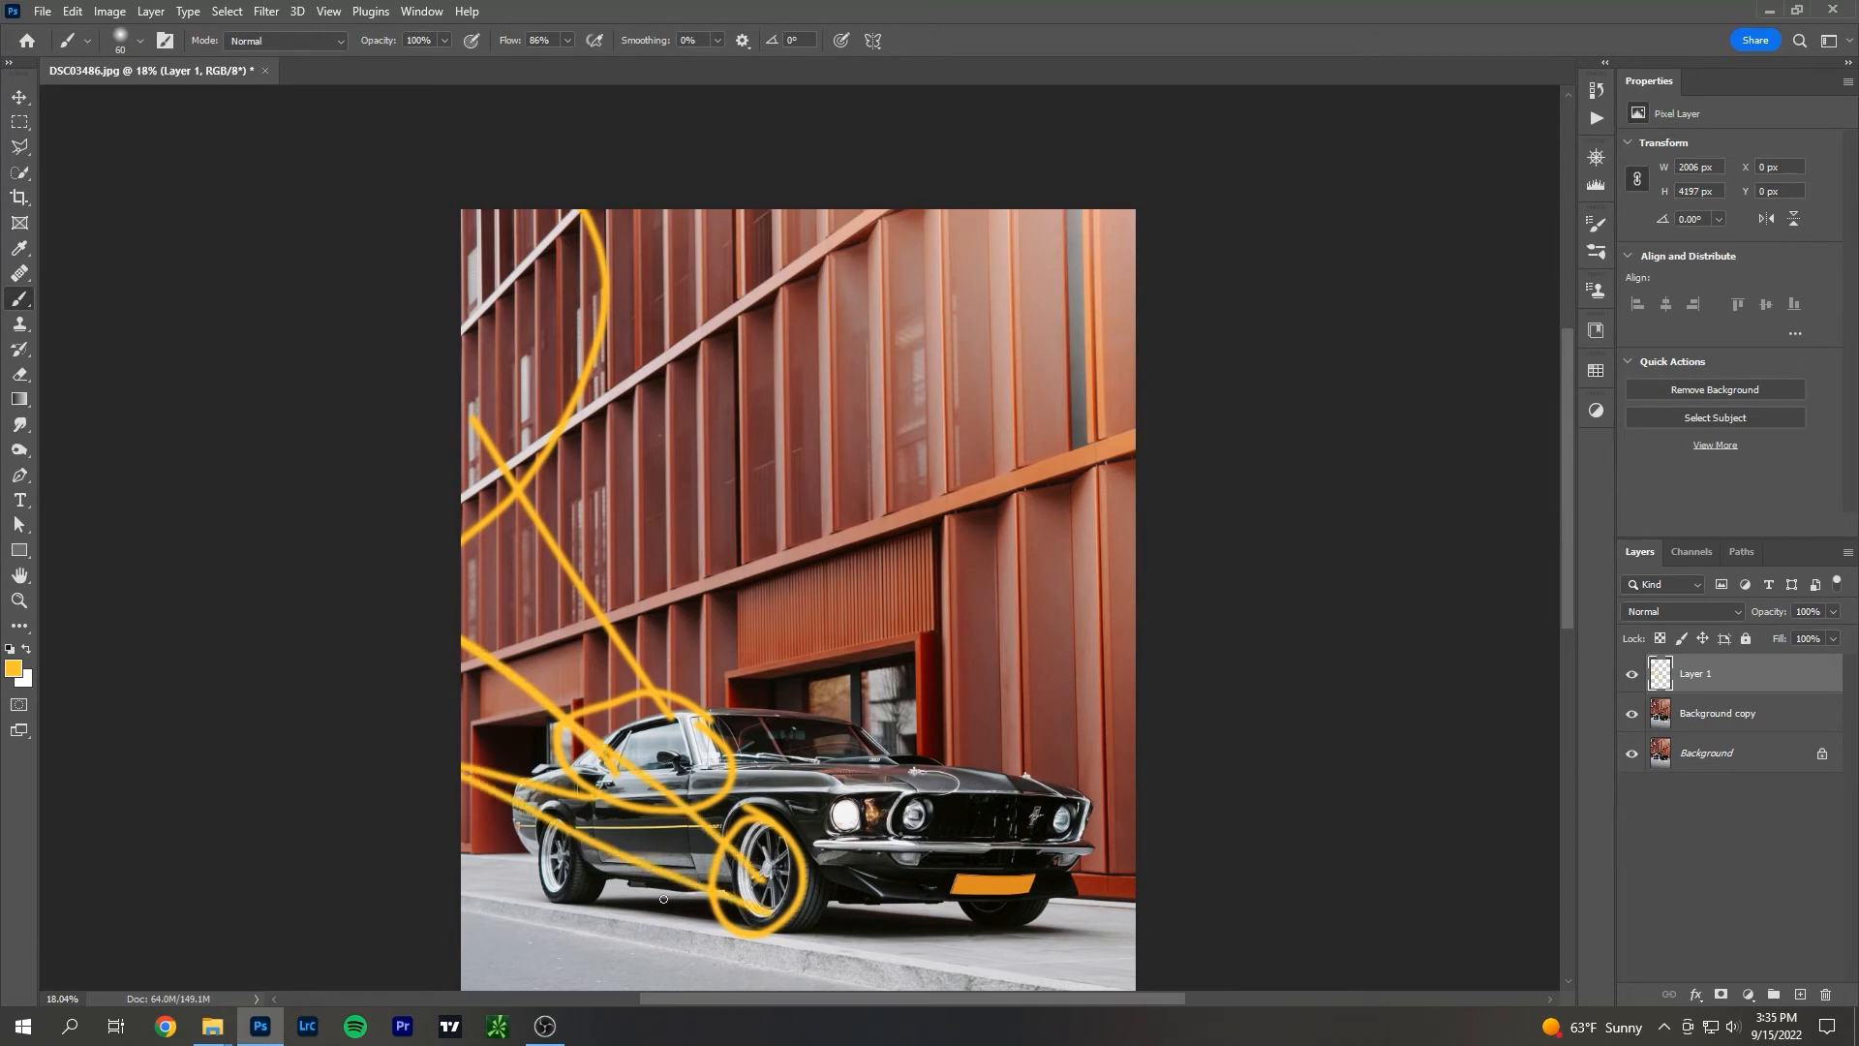
mouse_move(535, 829)
left_mouse_down()
mouse_move(581, 861)
mouse_move(415, 776)
left_mouse_up()
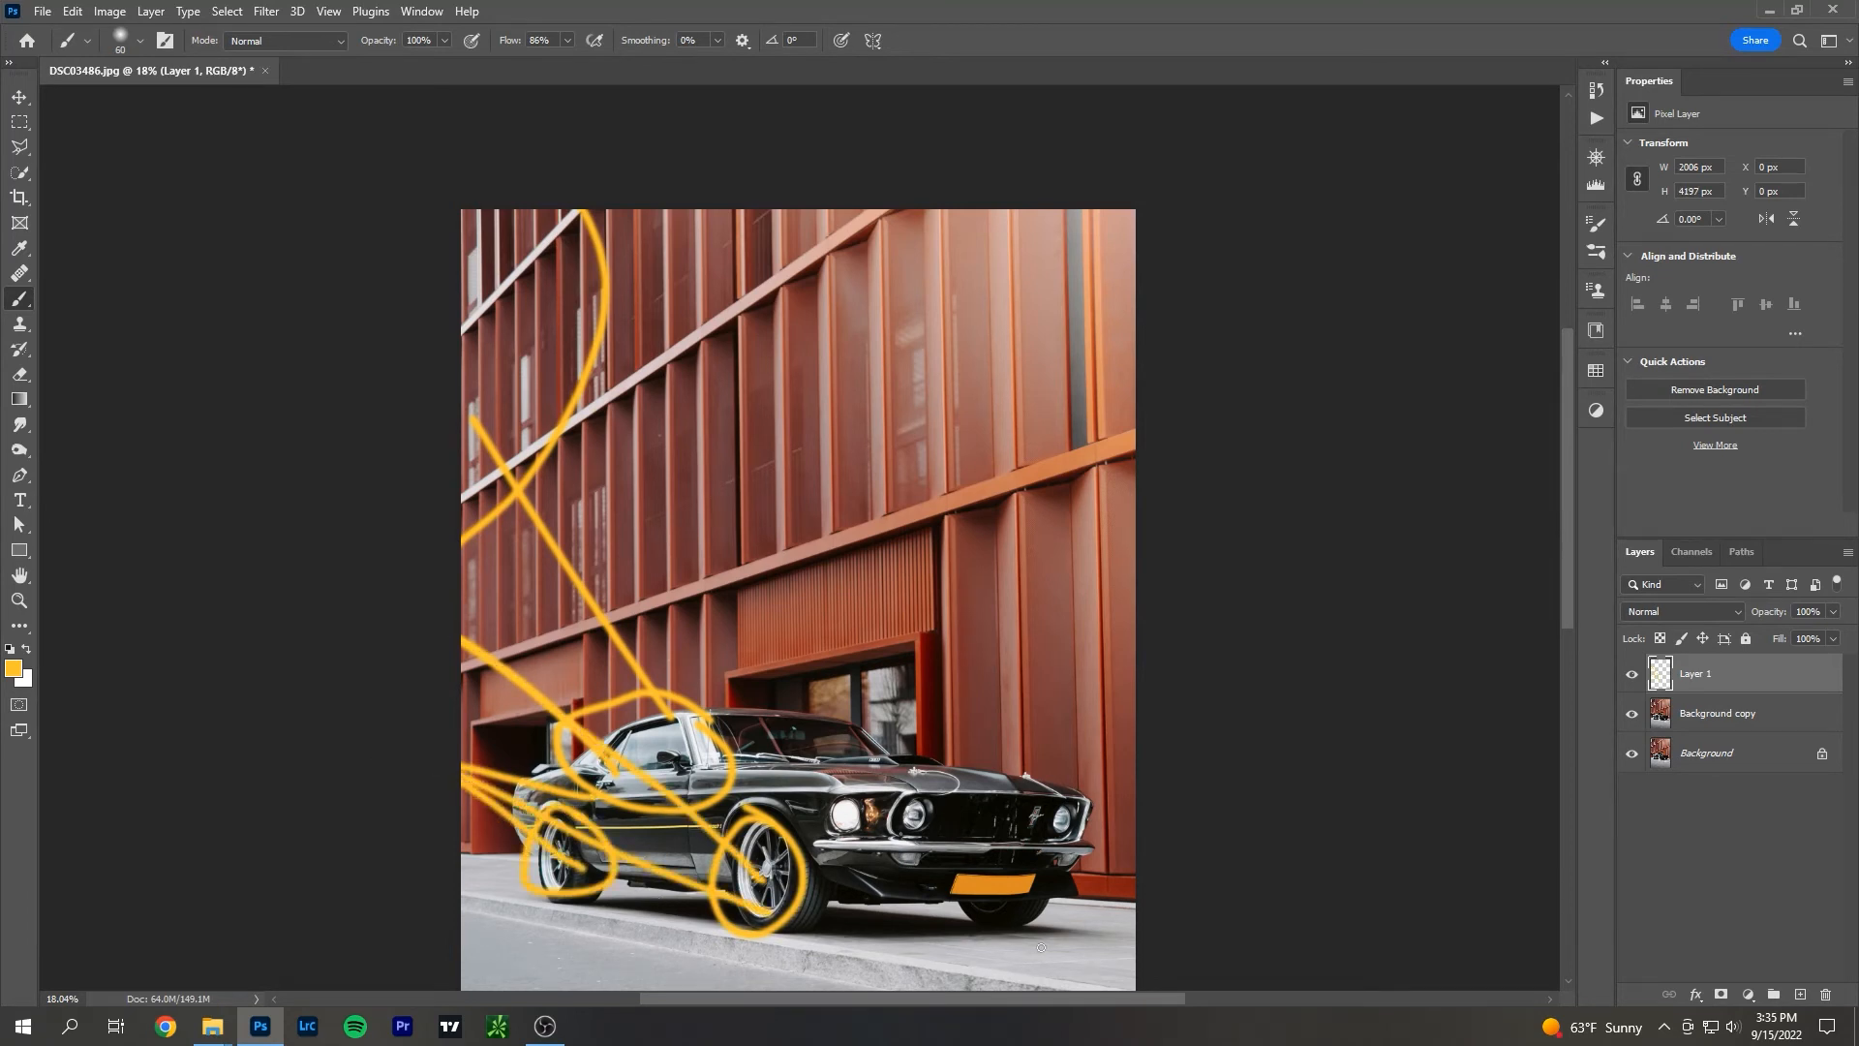
Circle the car's front end, draw light-direction lines toward the upper left and an arrow across the facade, and undo the arrow.
mouse_move(1056, 796)
left_mouse_down()
mouse_move(903, 807)
mouse_move(898, 883)
mouse_move(1068, 909)
mouse_move(1090, 830)
mouse_move(996, 796)
left_mouse_up()
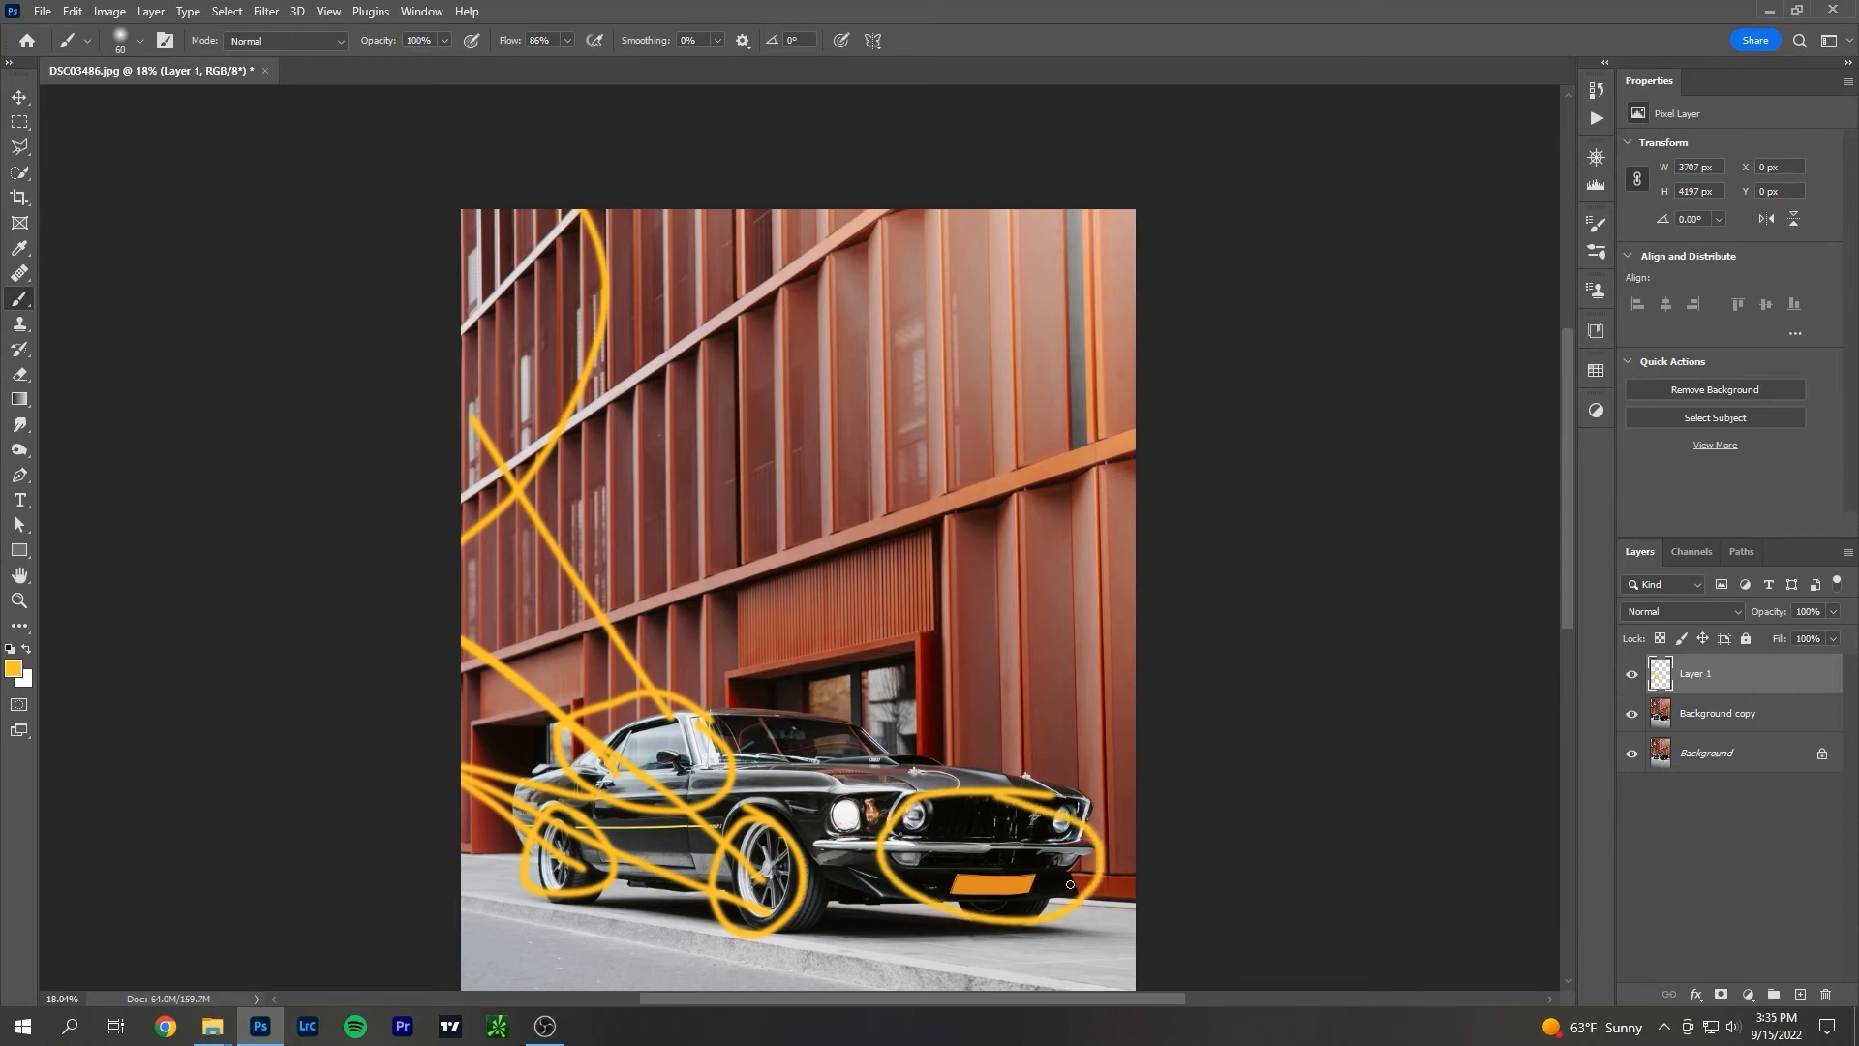
left_click_drag(949, 780, 469, 455)
left_click_drag(959, 819, 434, 535)
left_click_drag(898, 839, 505, 686)
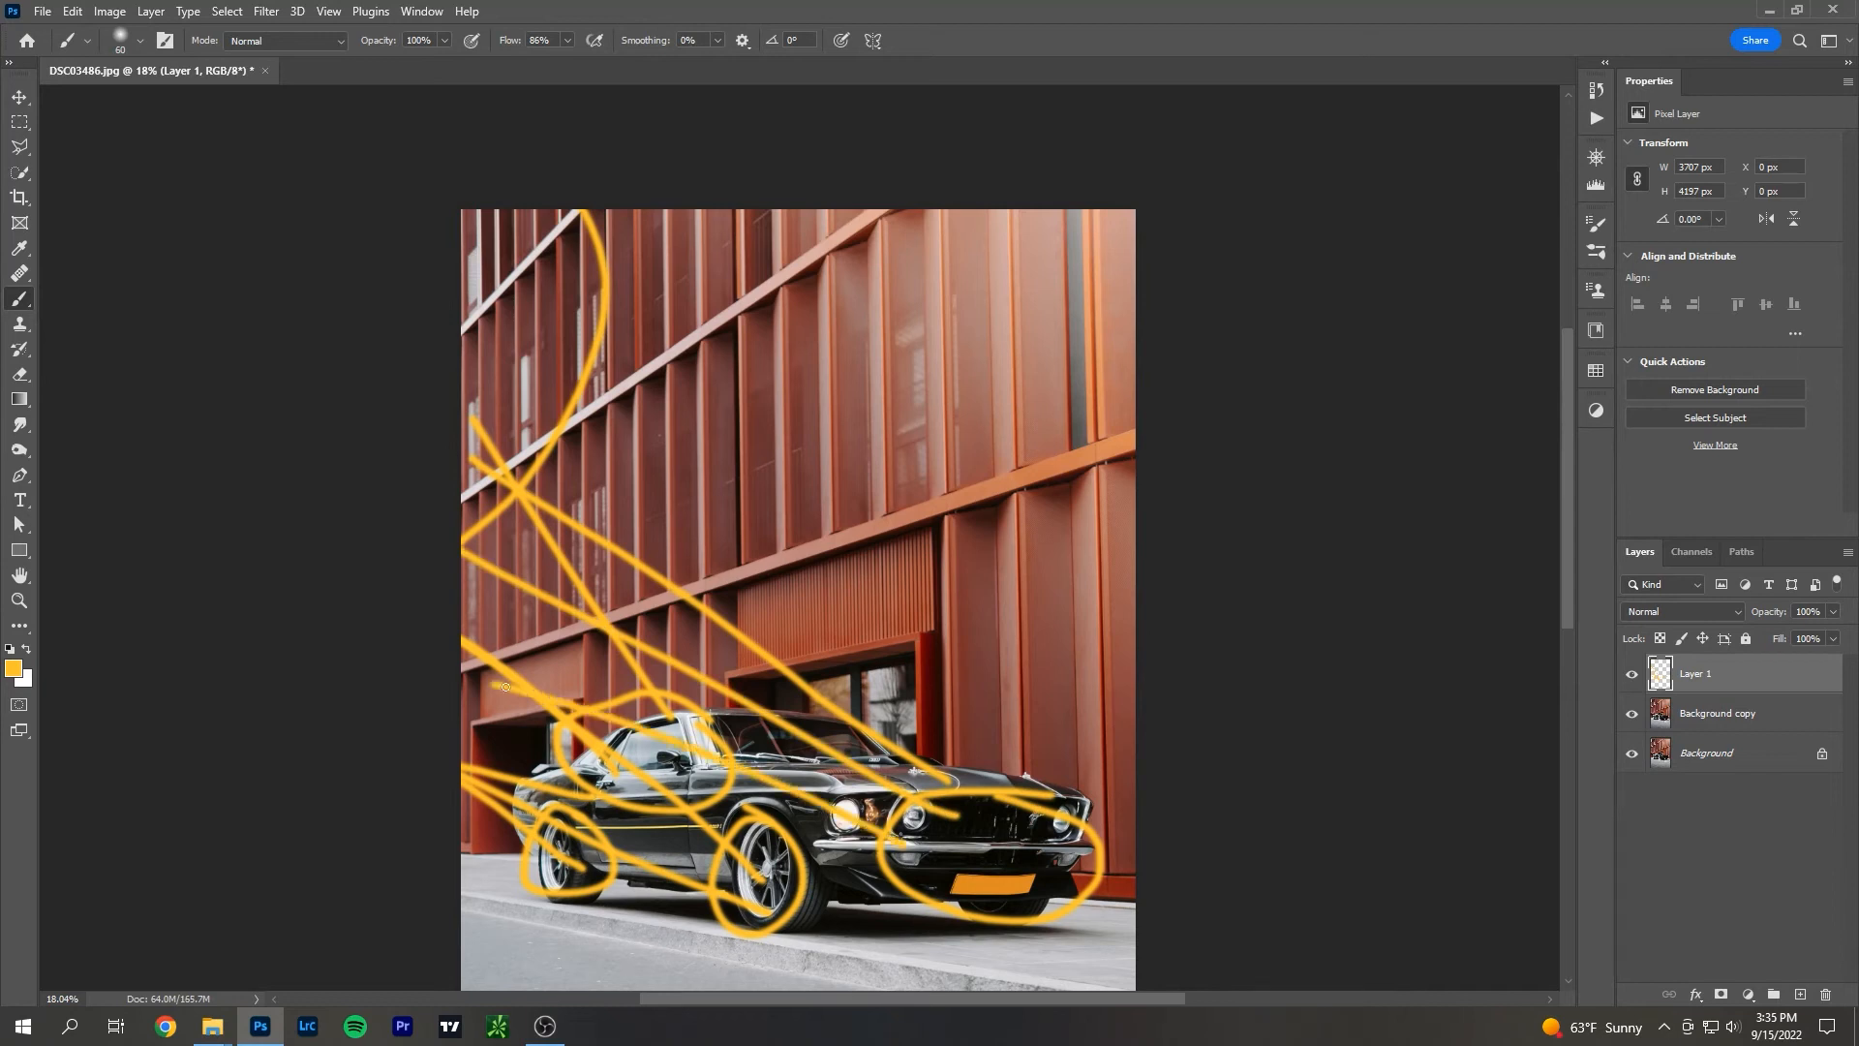
mouse_move(1067, 280)
left_mouse_down()
mouse_move(534, 257)
mouse_move(567, 282)
mouse_move(541, 241)
left_mouse_up()
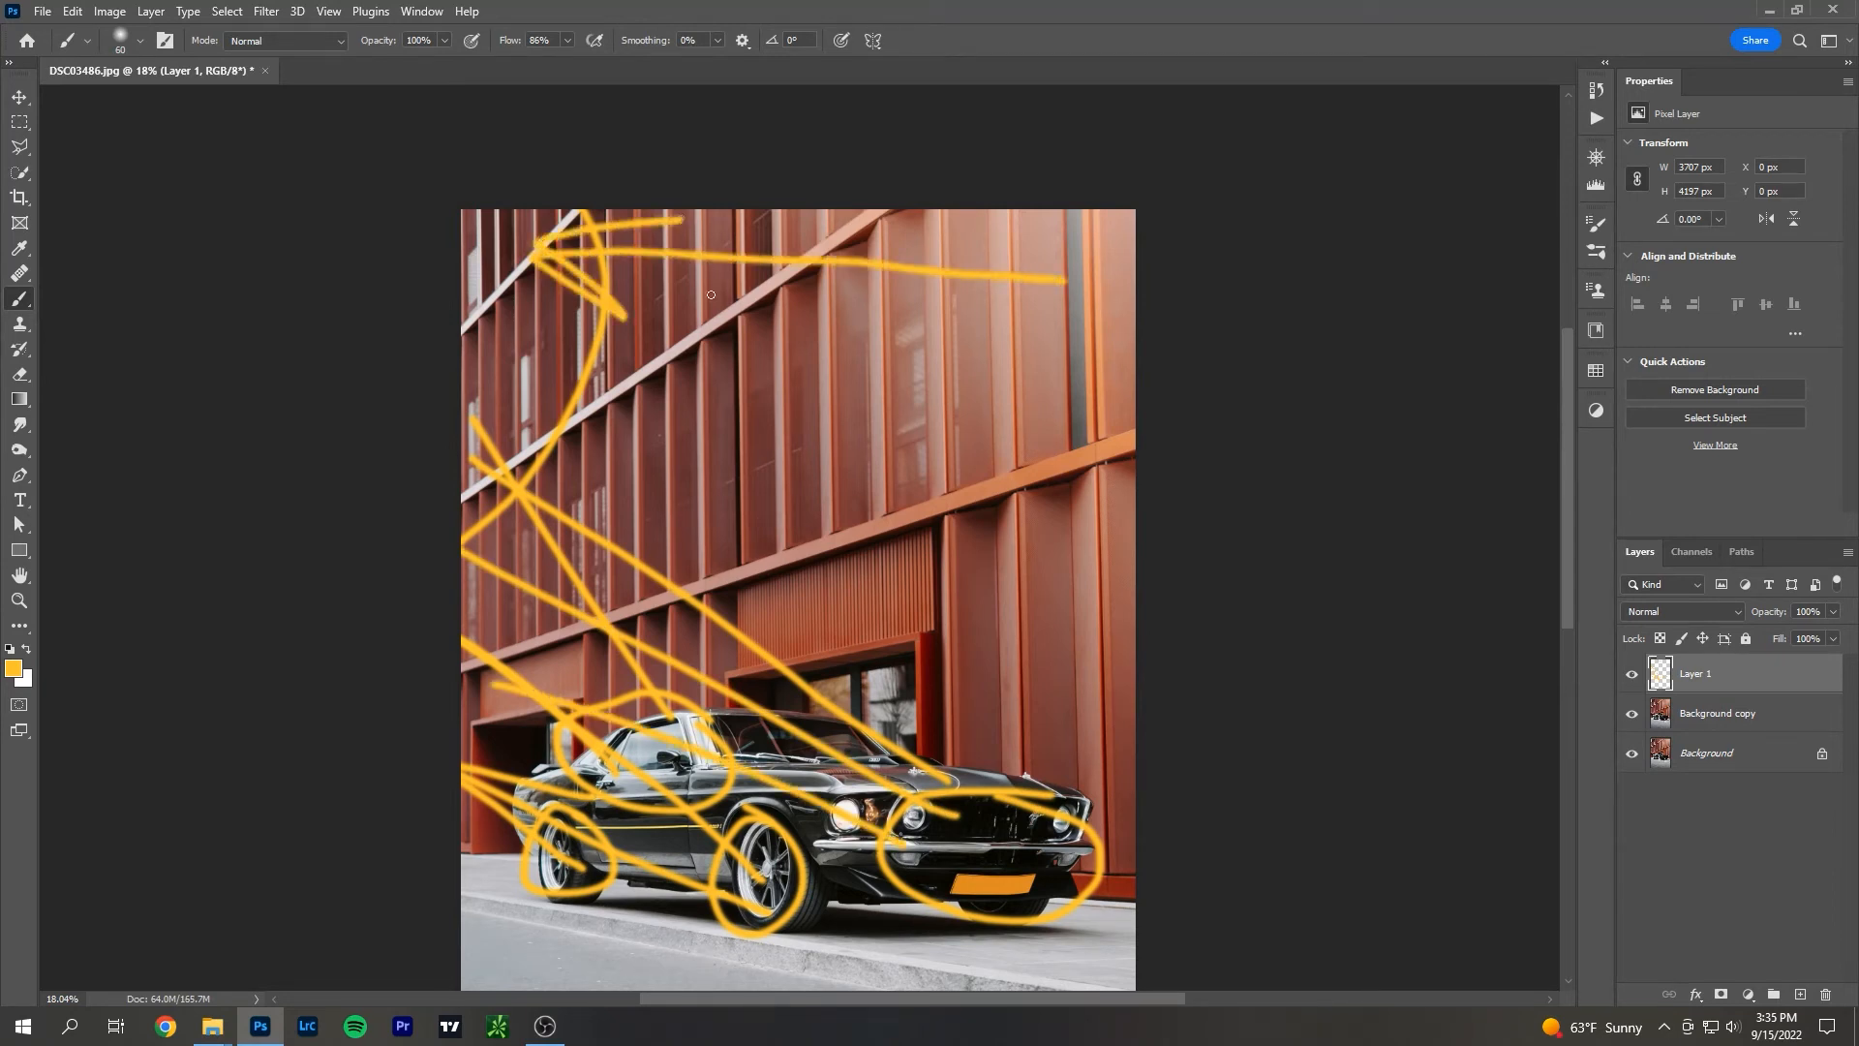
key("ctrl+z")
key("ctrl+z")
Replace the marked-up Layer 1 with a new empty layer in Screen blend mode.
mouse_move(1769, 685)
left_mouse_down()
mouse_move(1780, 851)
mouse_move(1825, 994)
left_mouse_up()
left_click(1800, 994)
left_click(1682, 611)
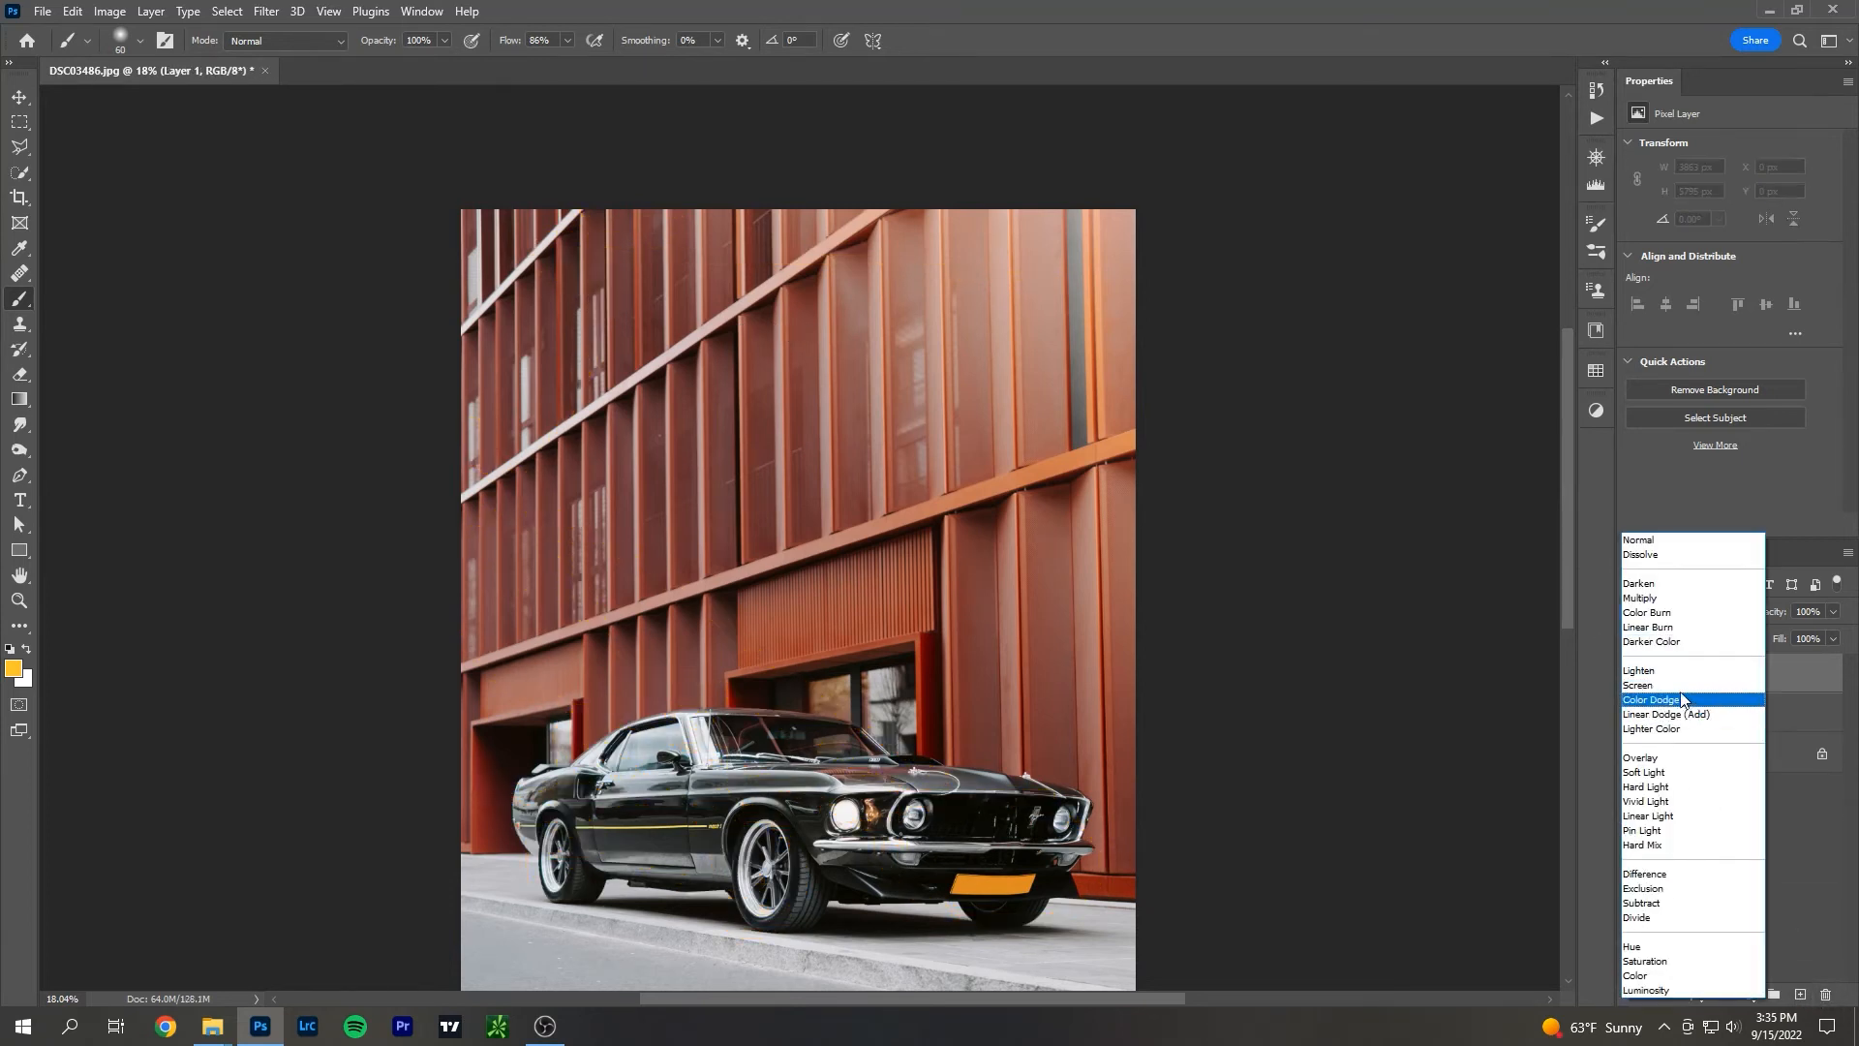
left_click(1681, 685)
Set up a radial gradient that starts with pale cream (fff0cd) and fades to transparent.
left_click(19, 399)
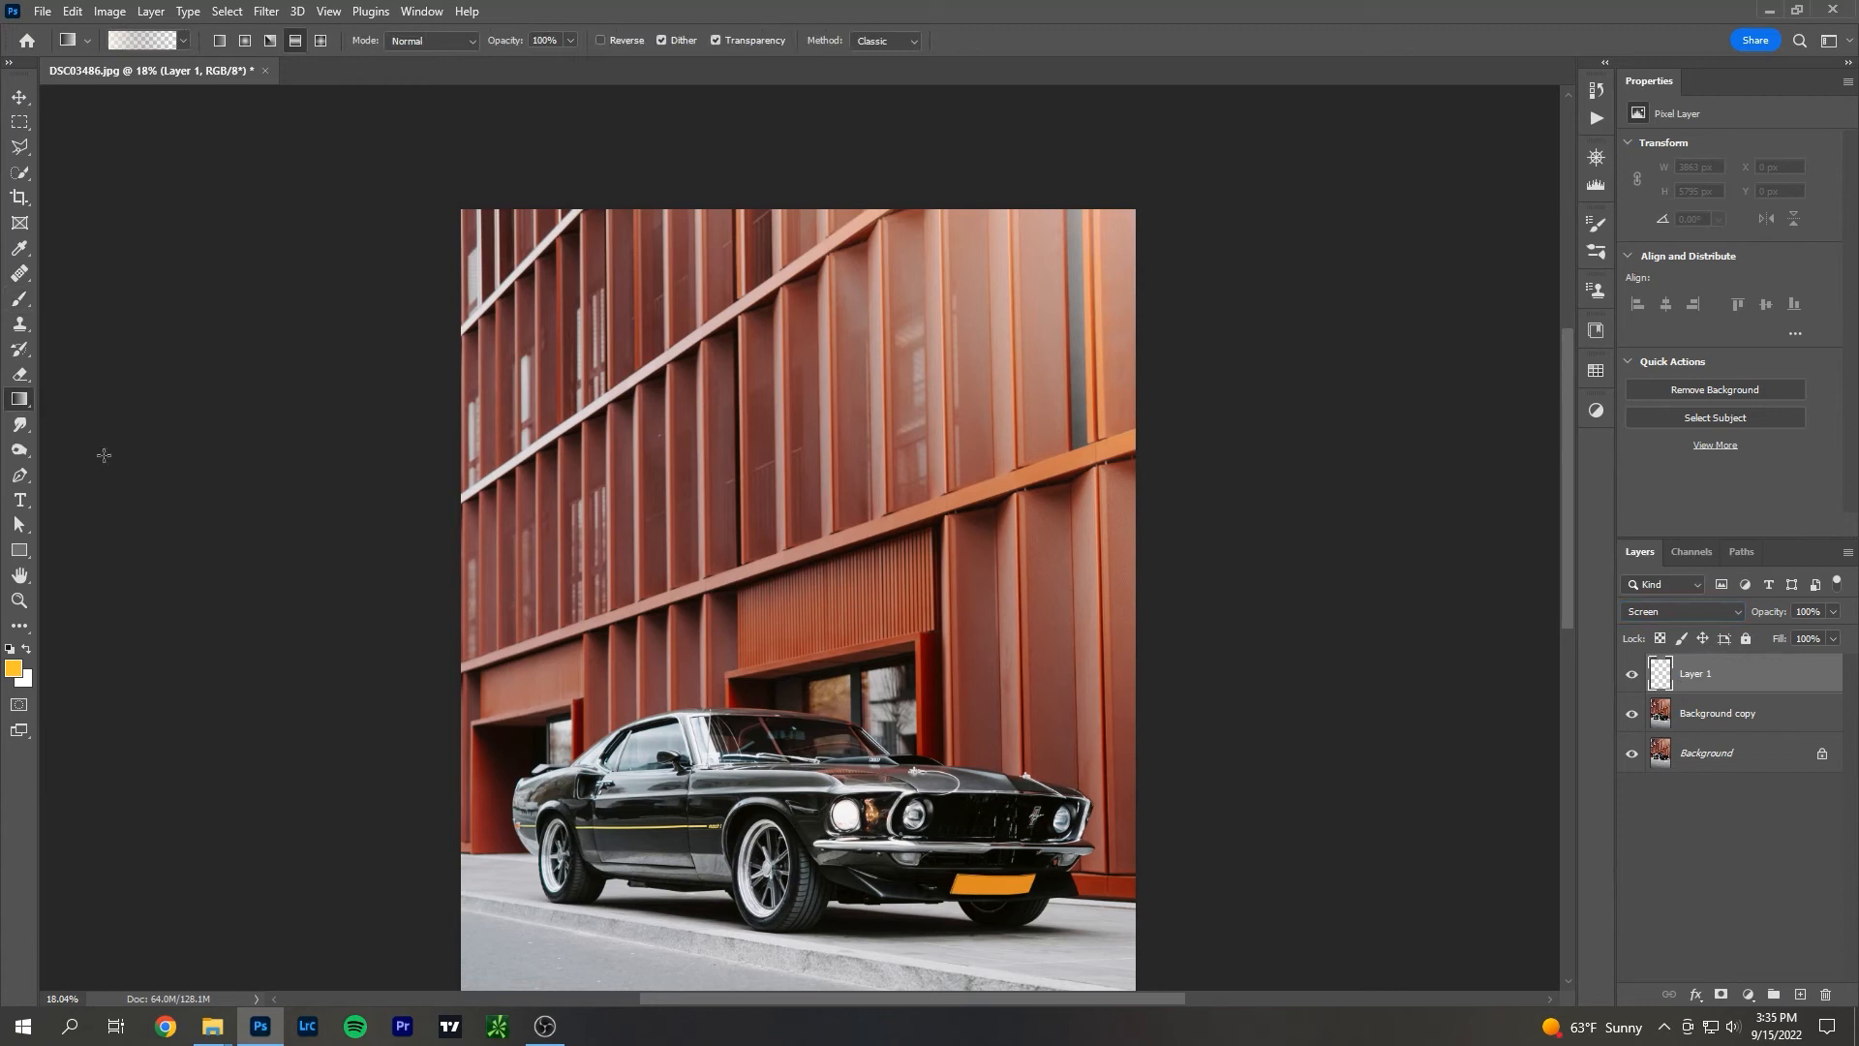
left_click(170, 41)
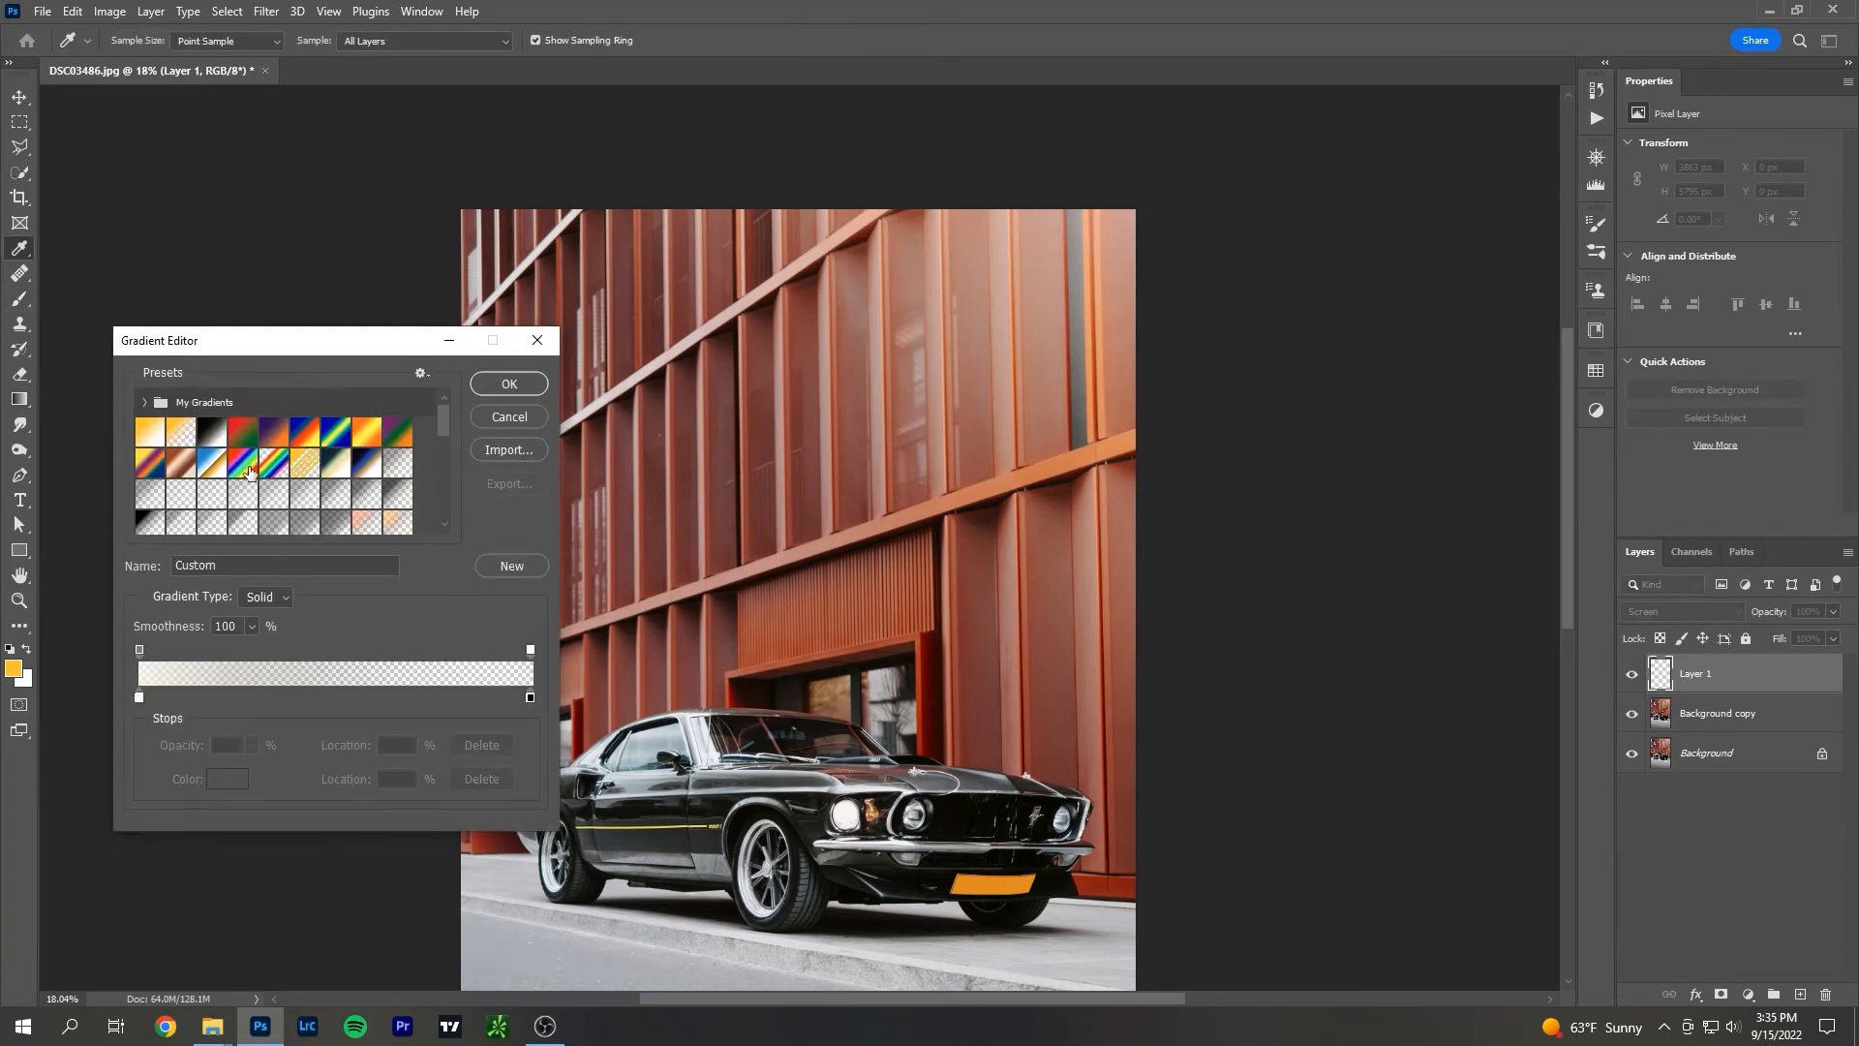
double_click(140, 696)
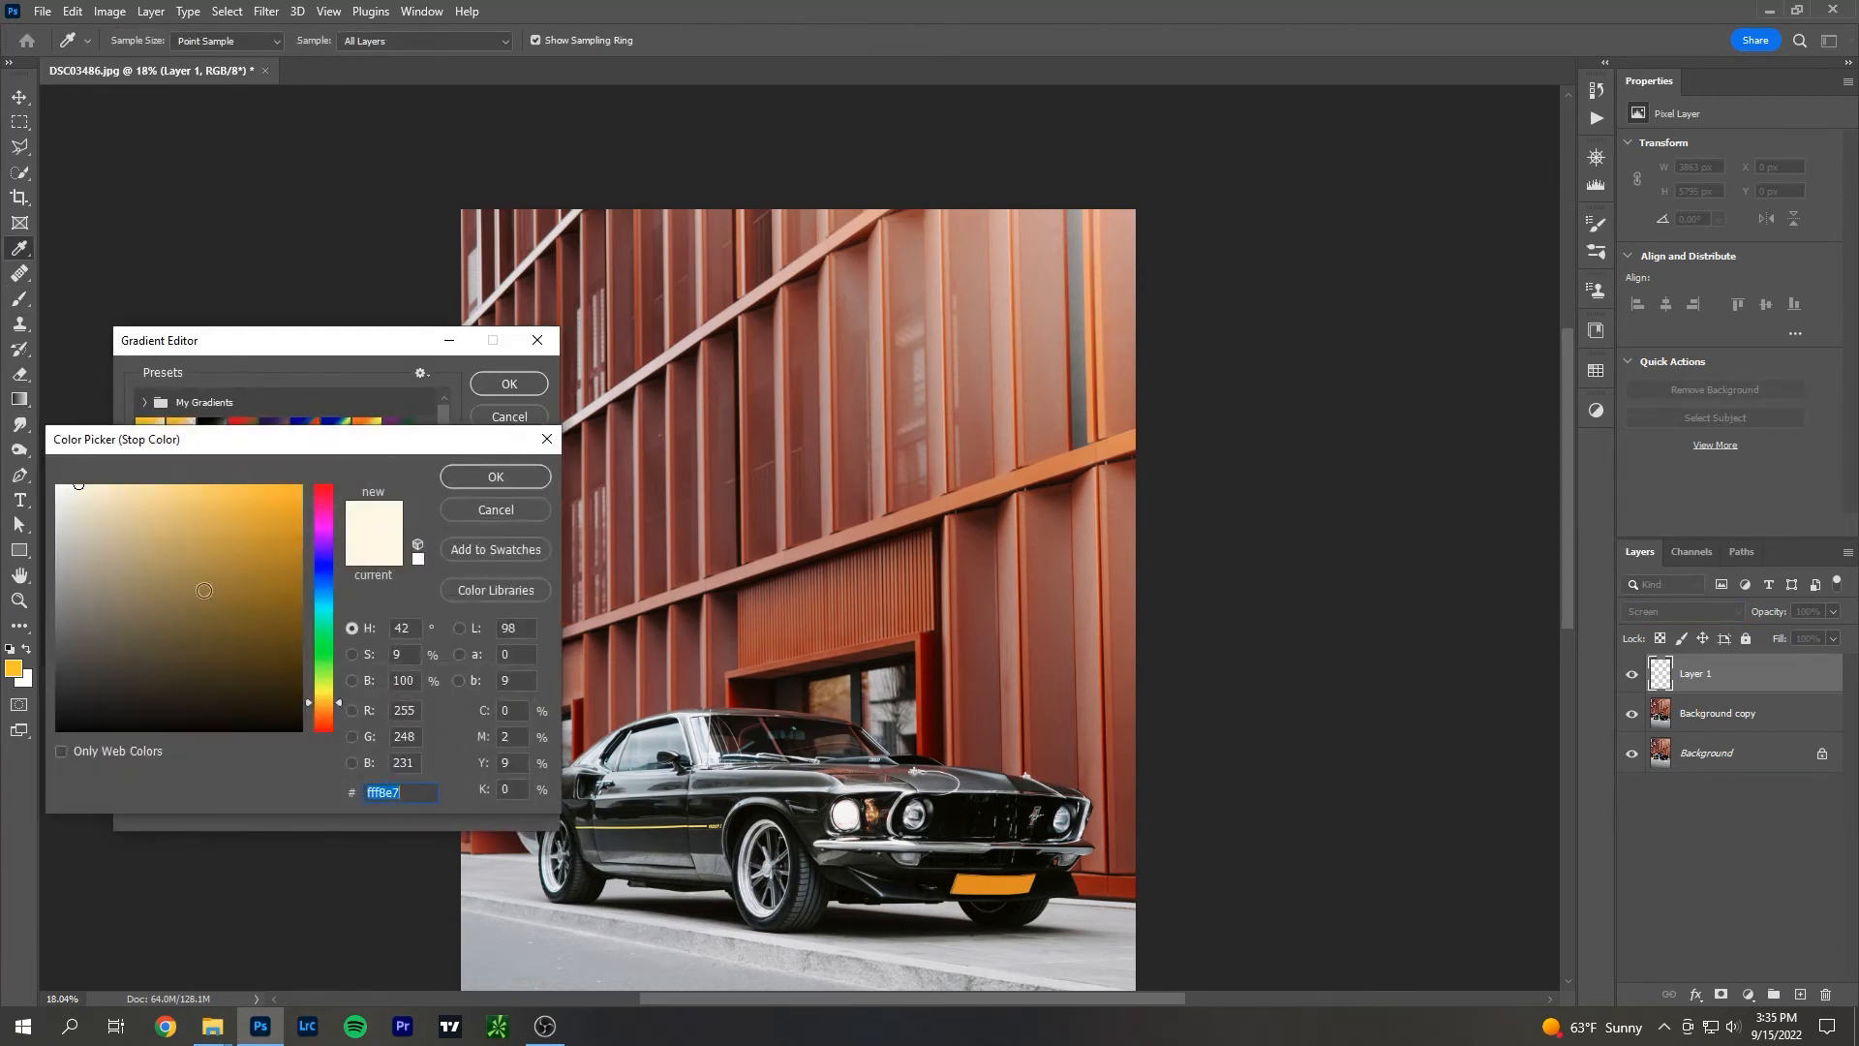
left_click(102, 479)
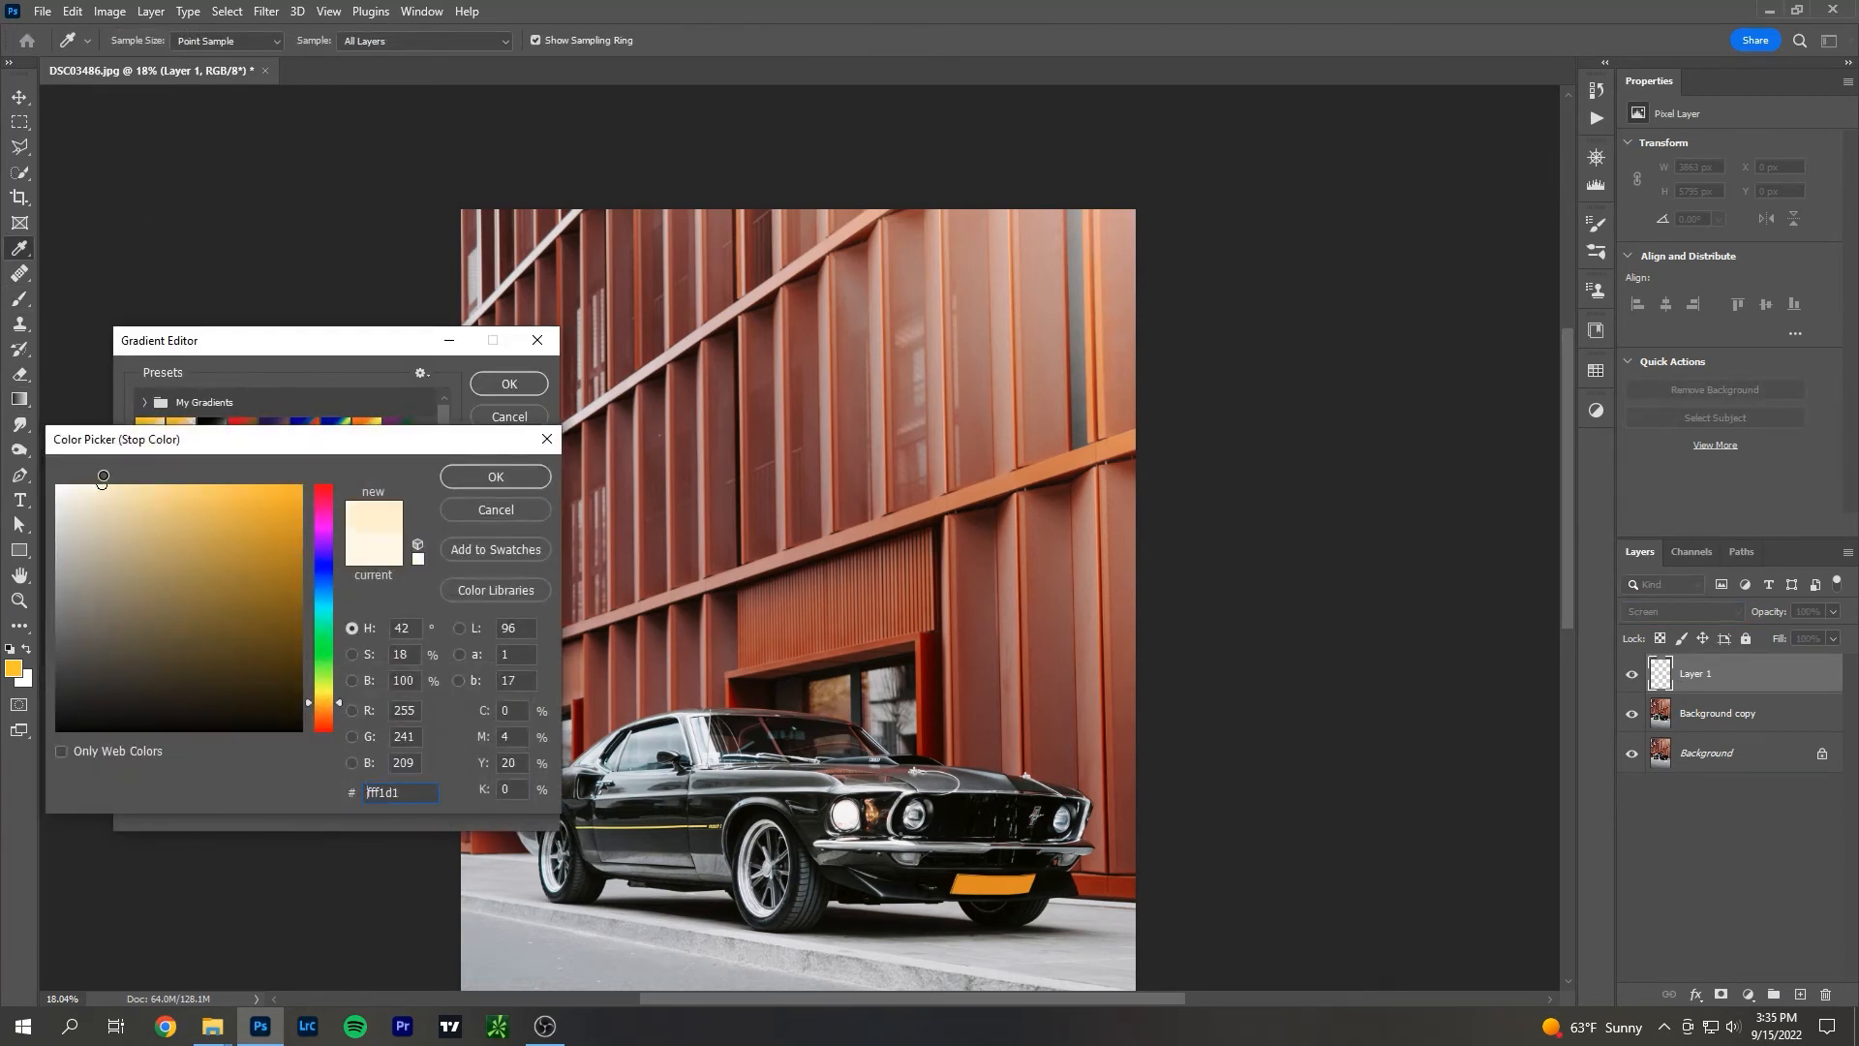
left_click(495, 476)
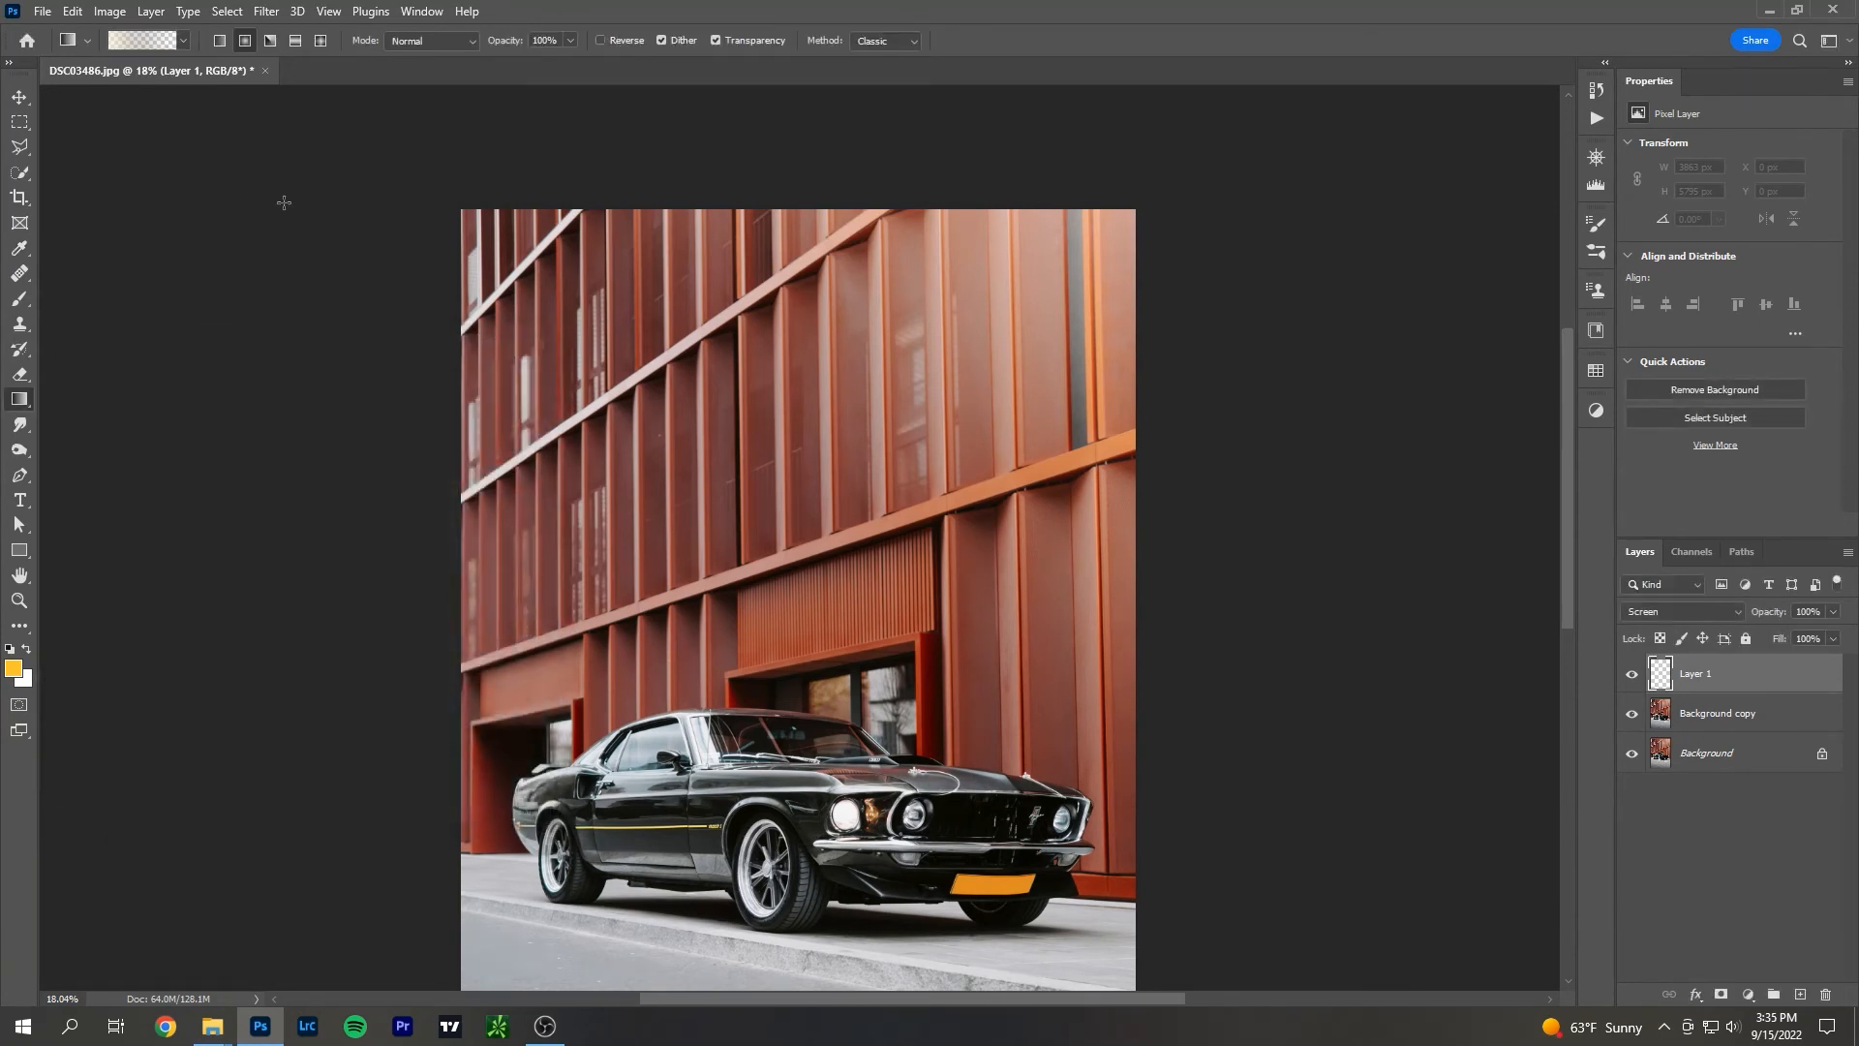
Try the cream radial gradient over the facade's upper-left corner, and undo the last application.
left_click_drag(353, 232, 707, 568)
left_click_drag(408, 315, 650, 488)
key("ctrl+z")
Change the gradient's starting color to warm yellow ffe198 and apply the glow from the photo's upper-left corner.
left_click(146, 37)
double_click(139, 697)
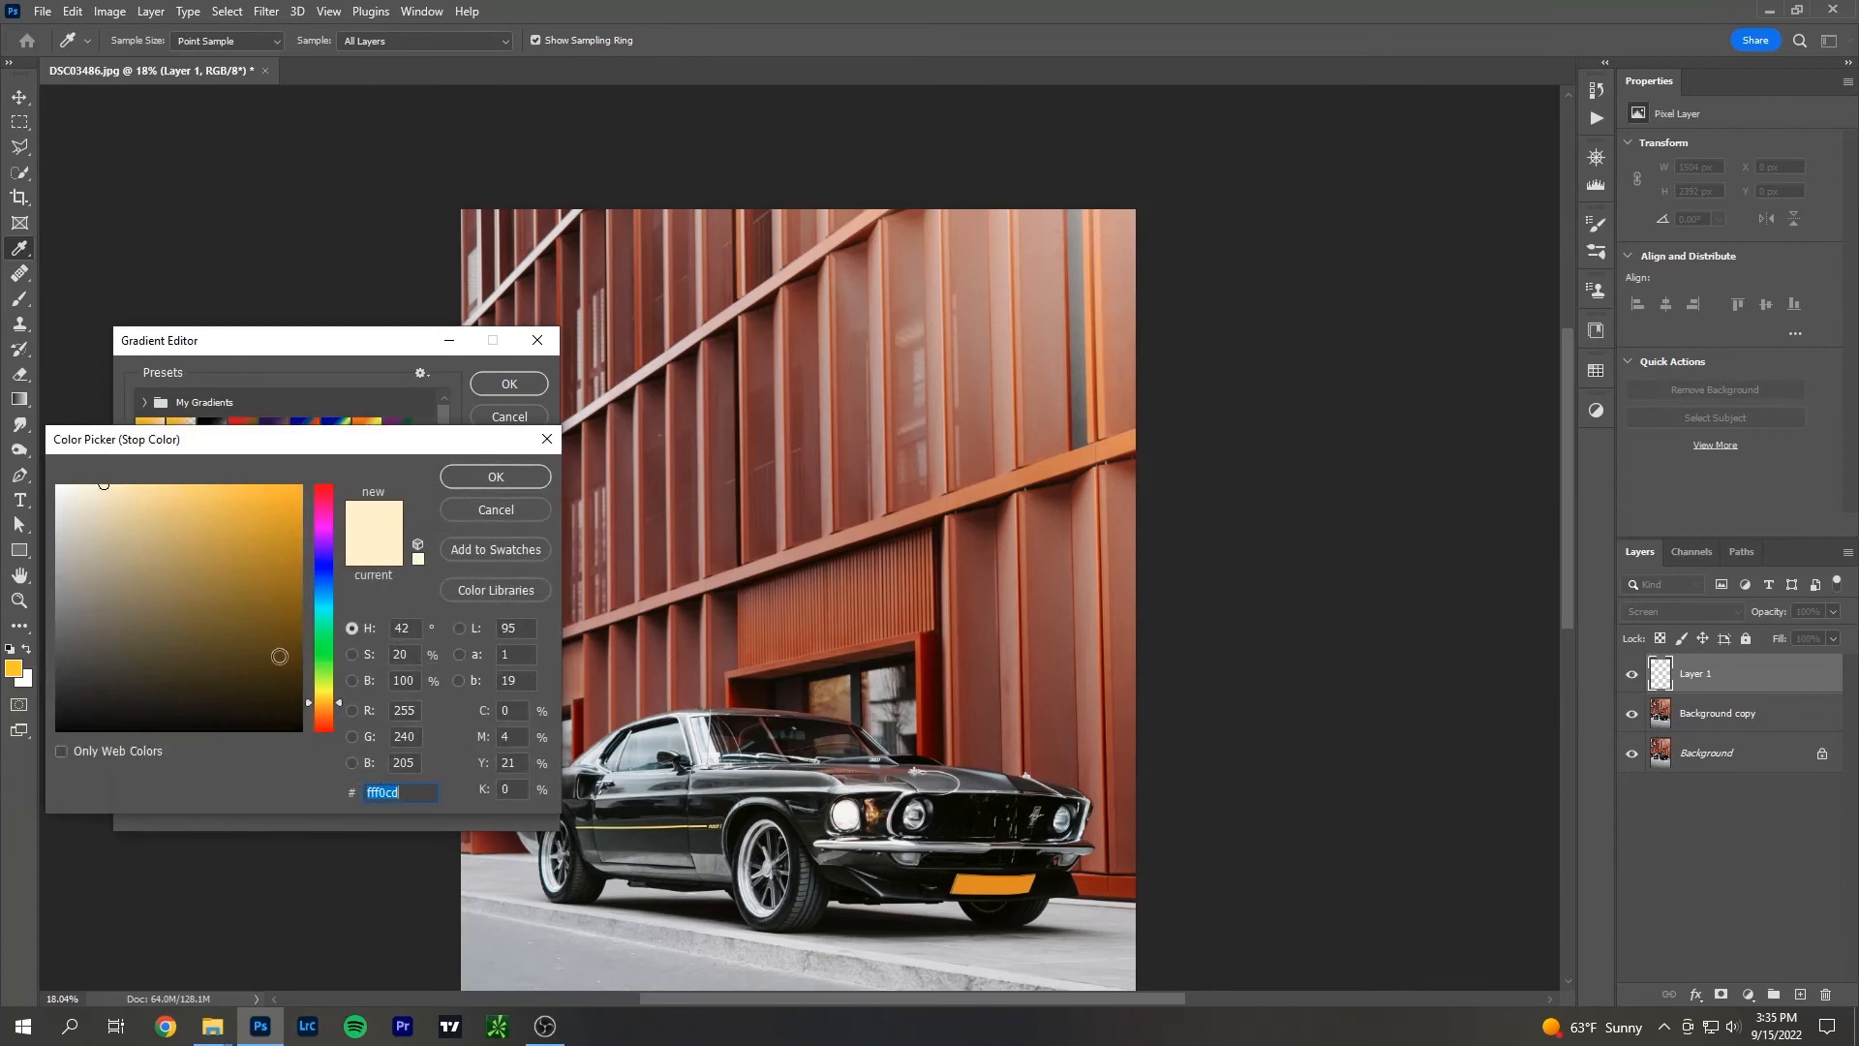
left_click(198, 520)
left_click(492, 473)
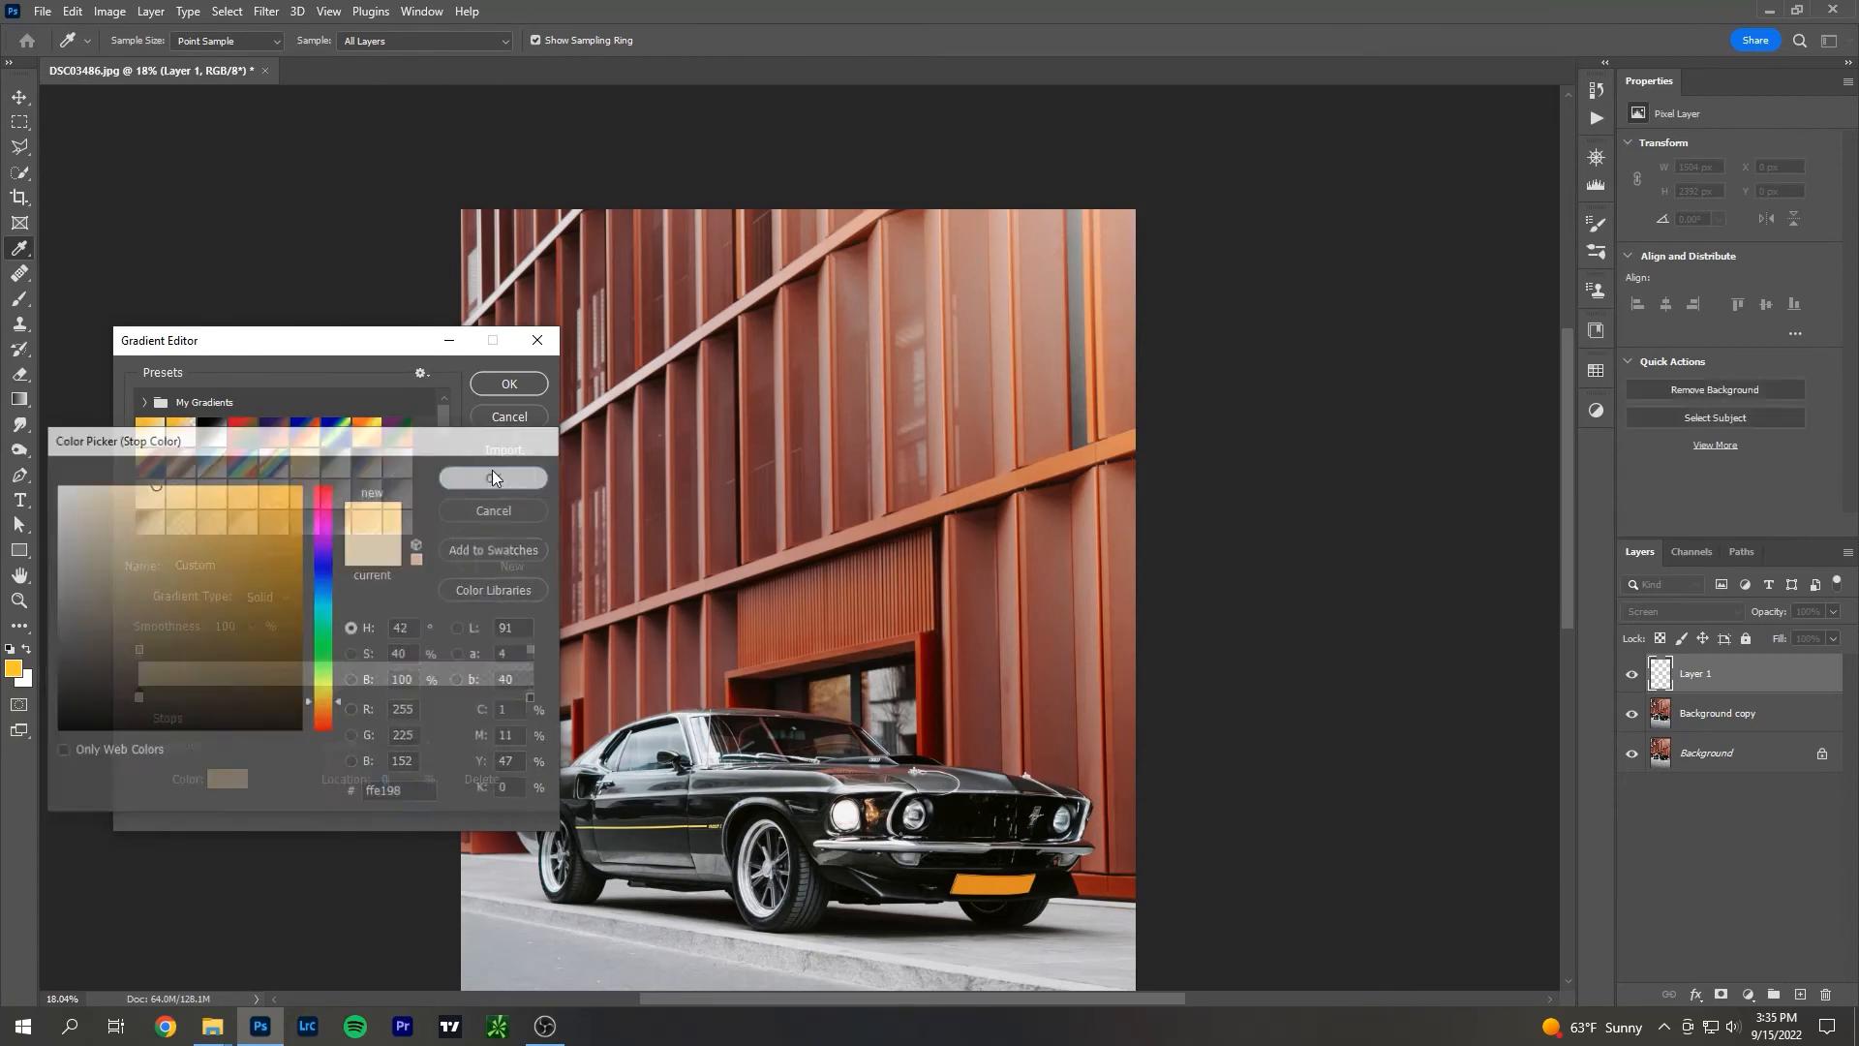
left_click(508, 384)
left_click_drag(450, 285, 668, 505)
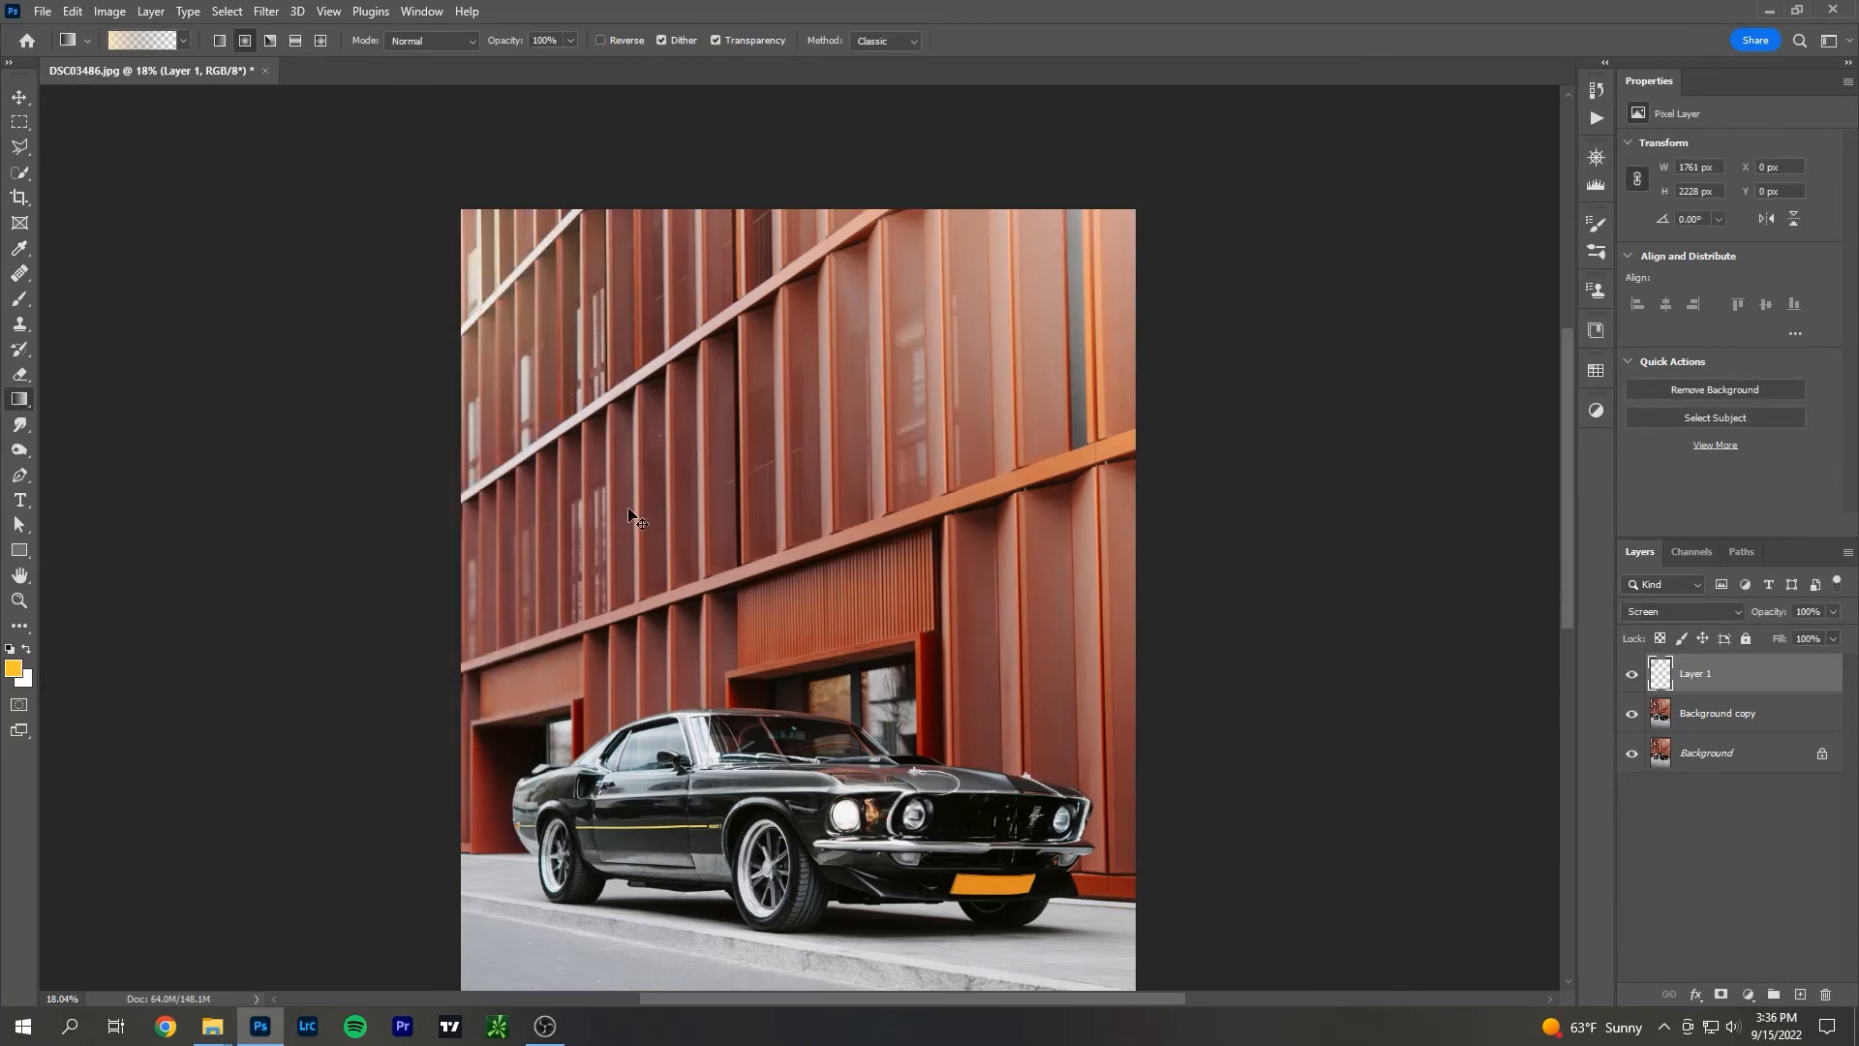
Stretch the glow on Layer 1 taller and wider with Free Transform to about 4031 by 3242 px.
key("ctrl+t")
left_click_drag(627, 606, 627, 784)
left_click_drag(837, 495, 1087, 495)
key("Return")
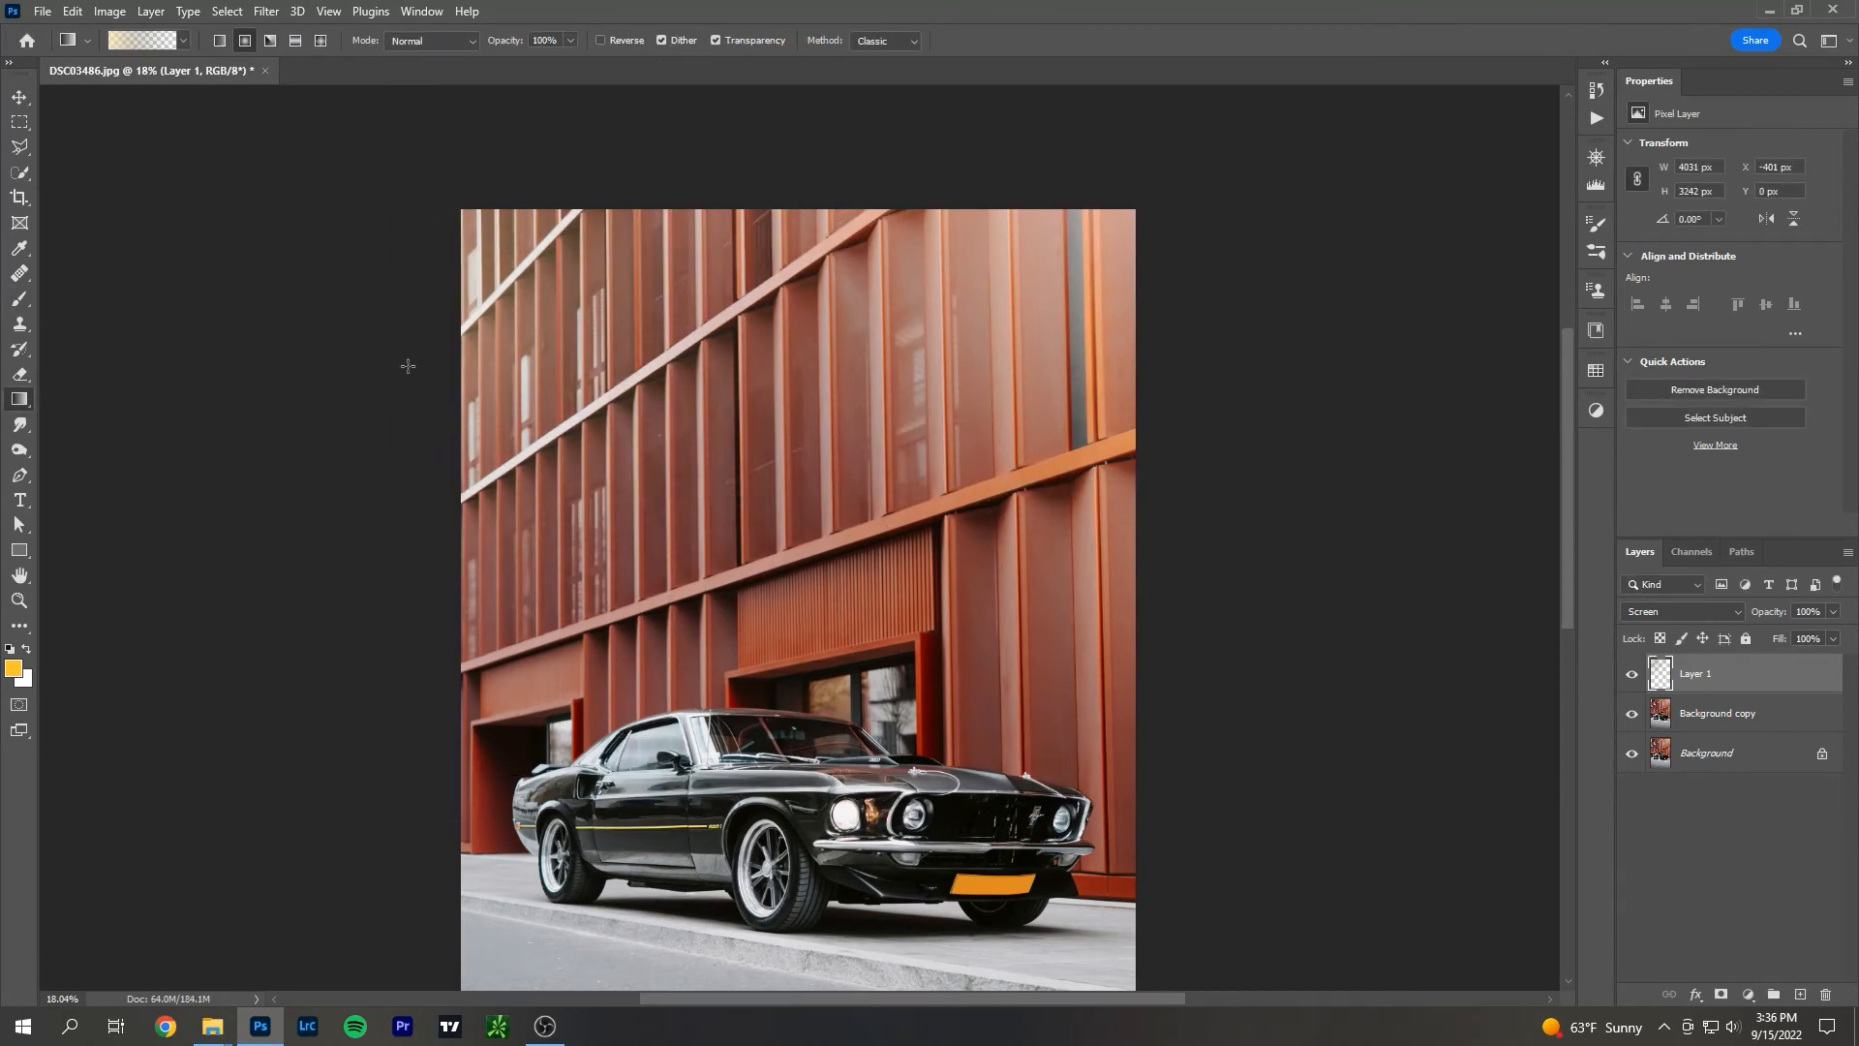
Add a Soft Light layer and apply a dark-to-transparent radial gradient over the facade's upper-right area.
left_click(1800, 995)
left_click(1712, 612)
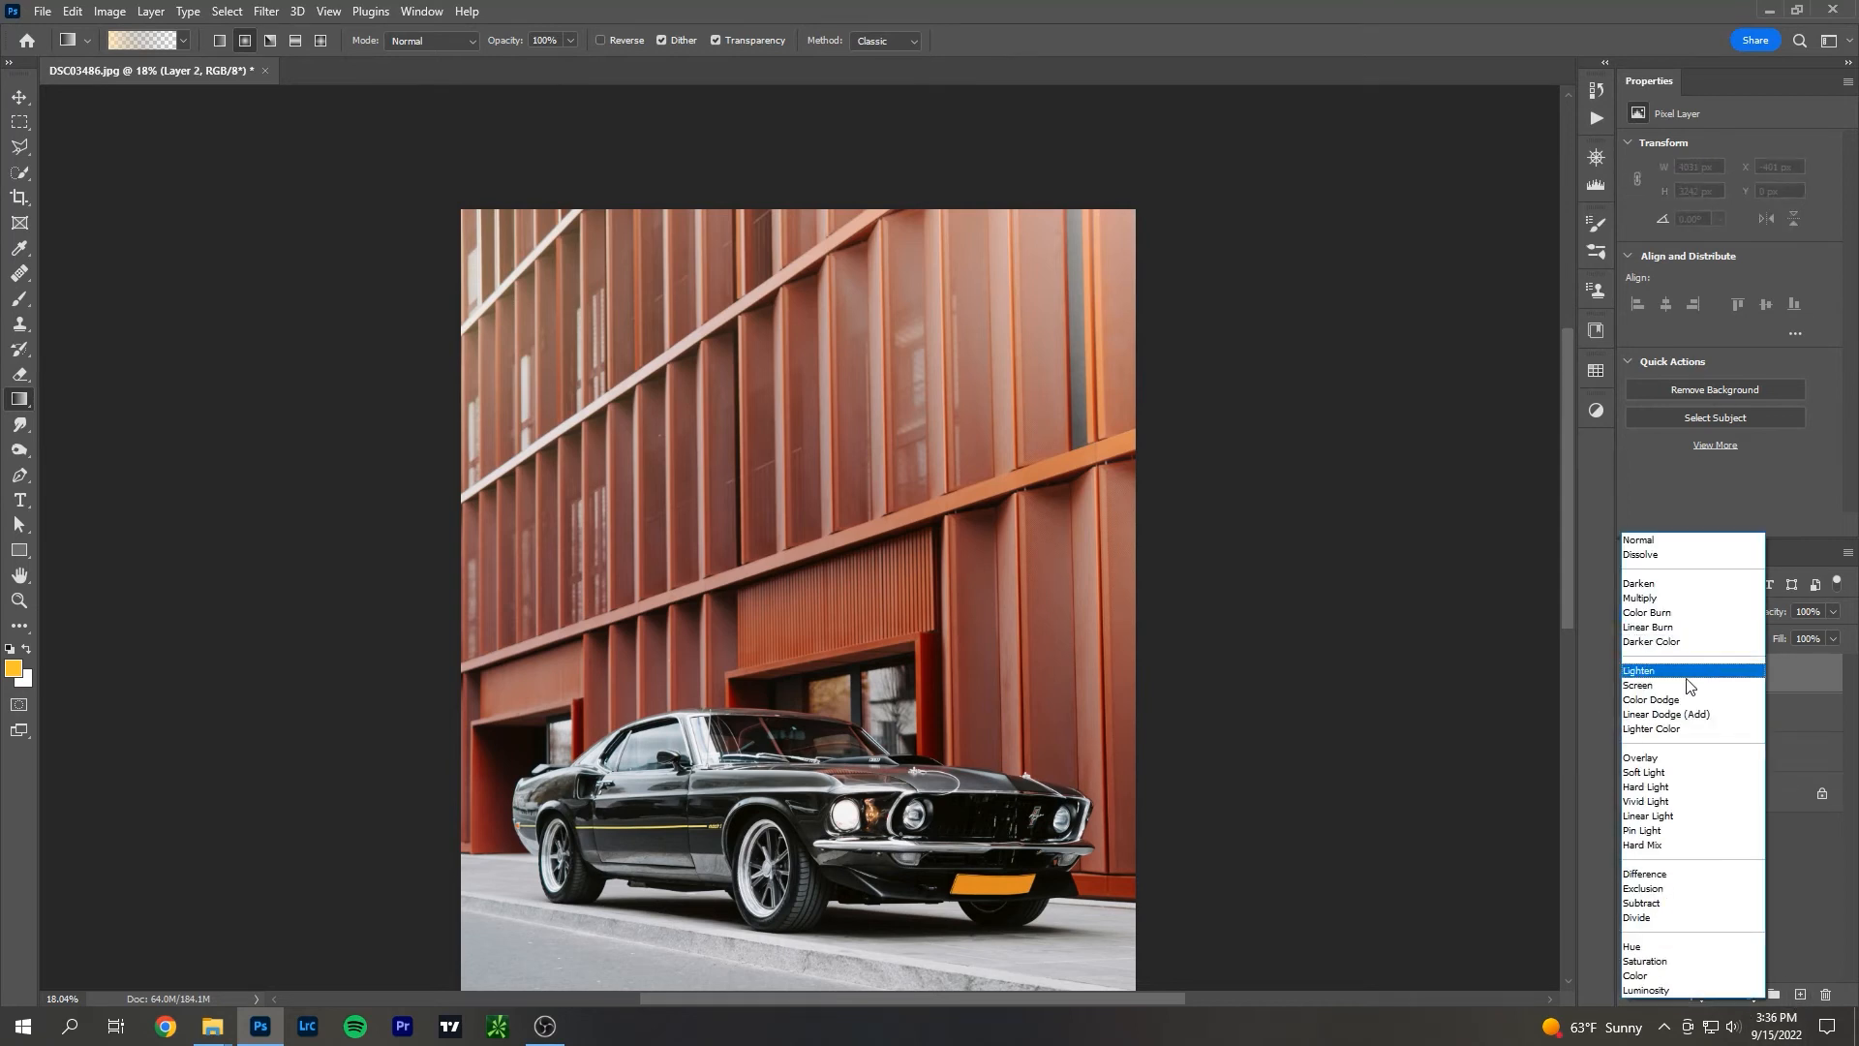
left_click(1662, 772)
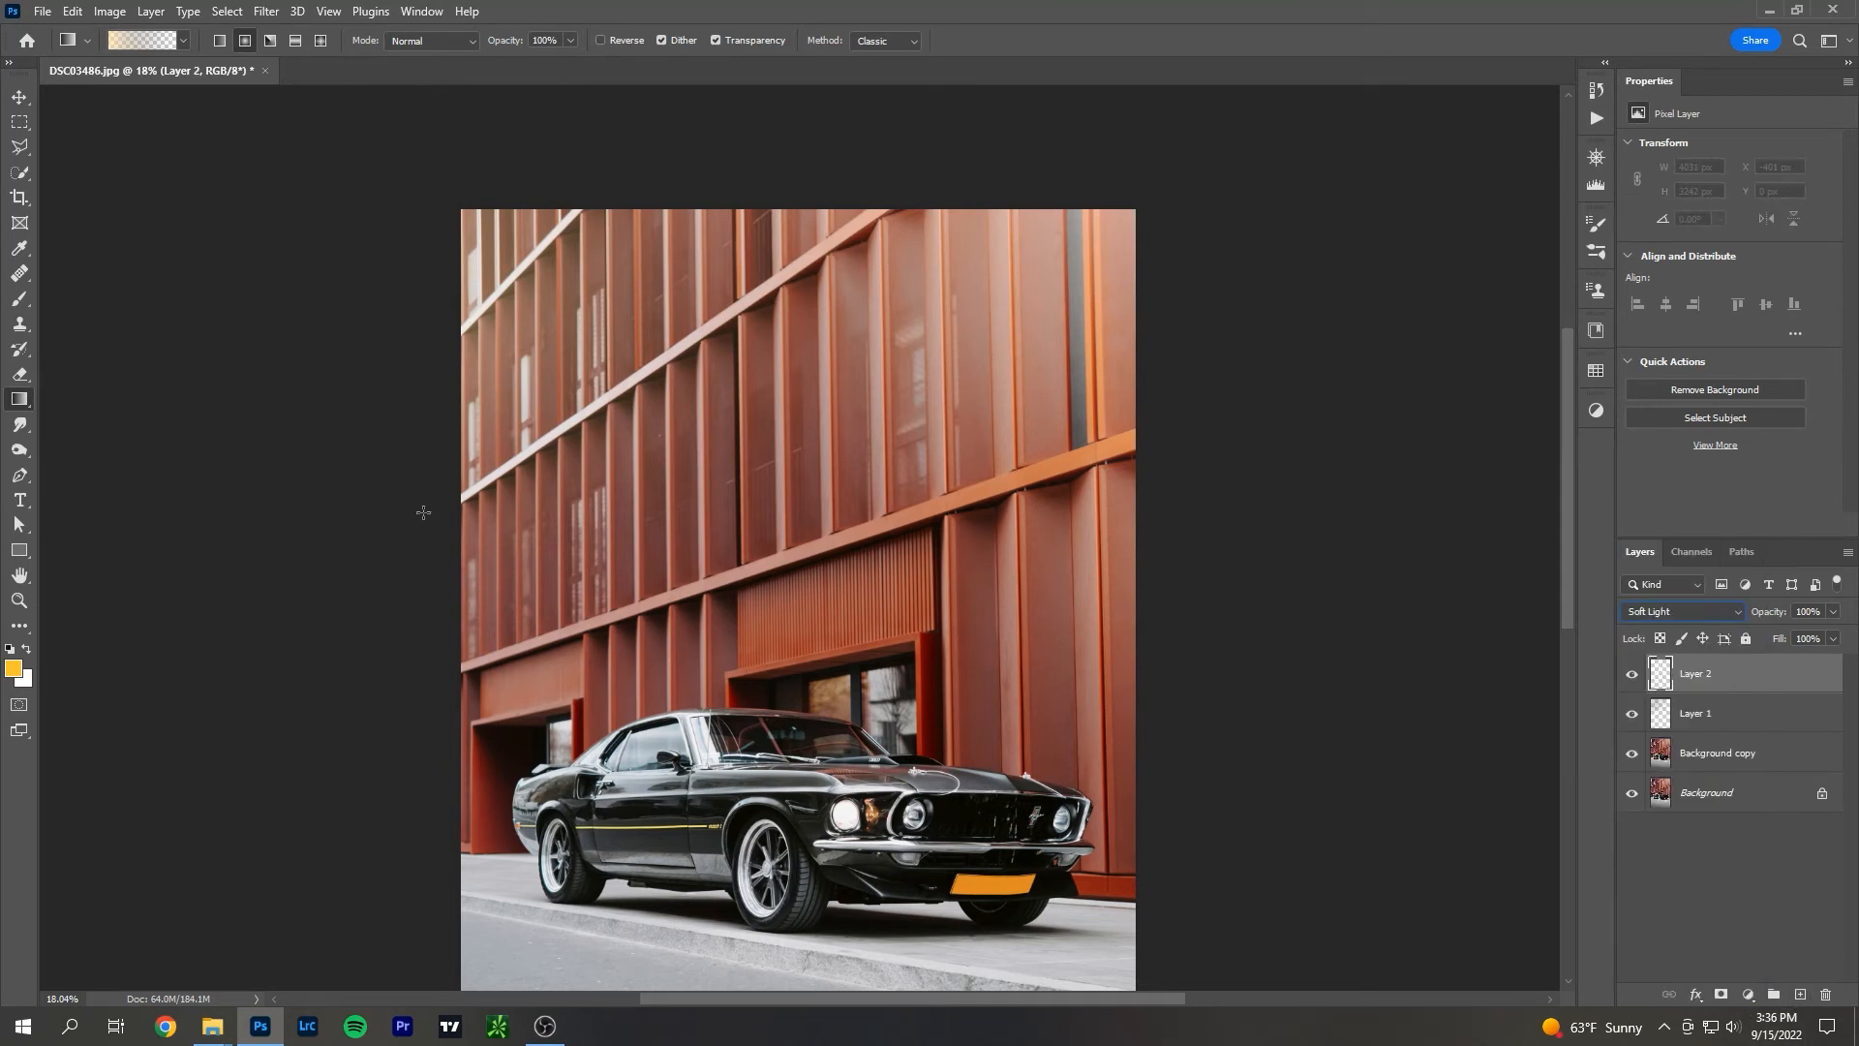
left_click(129, 45)
left_click(509, 384)
left_click_drag(1265, 299, 658, 481)
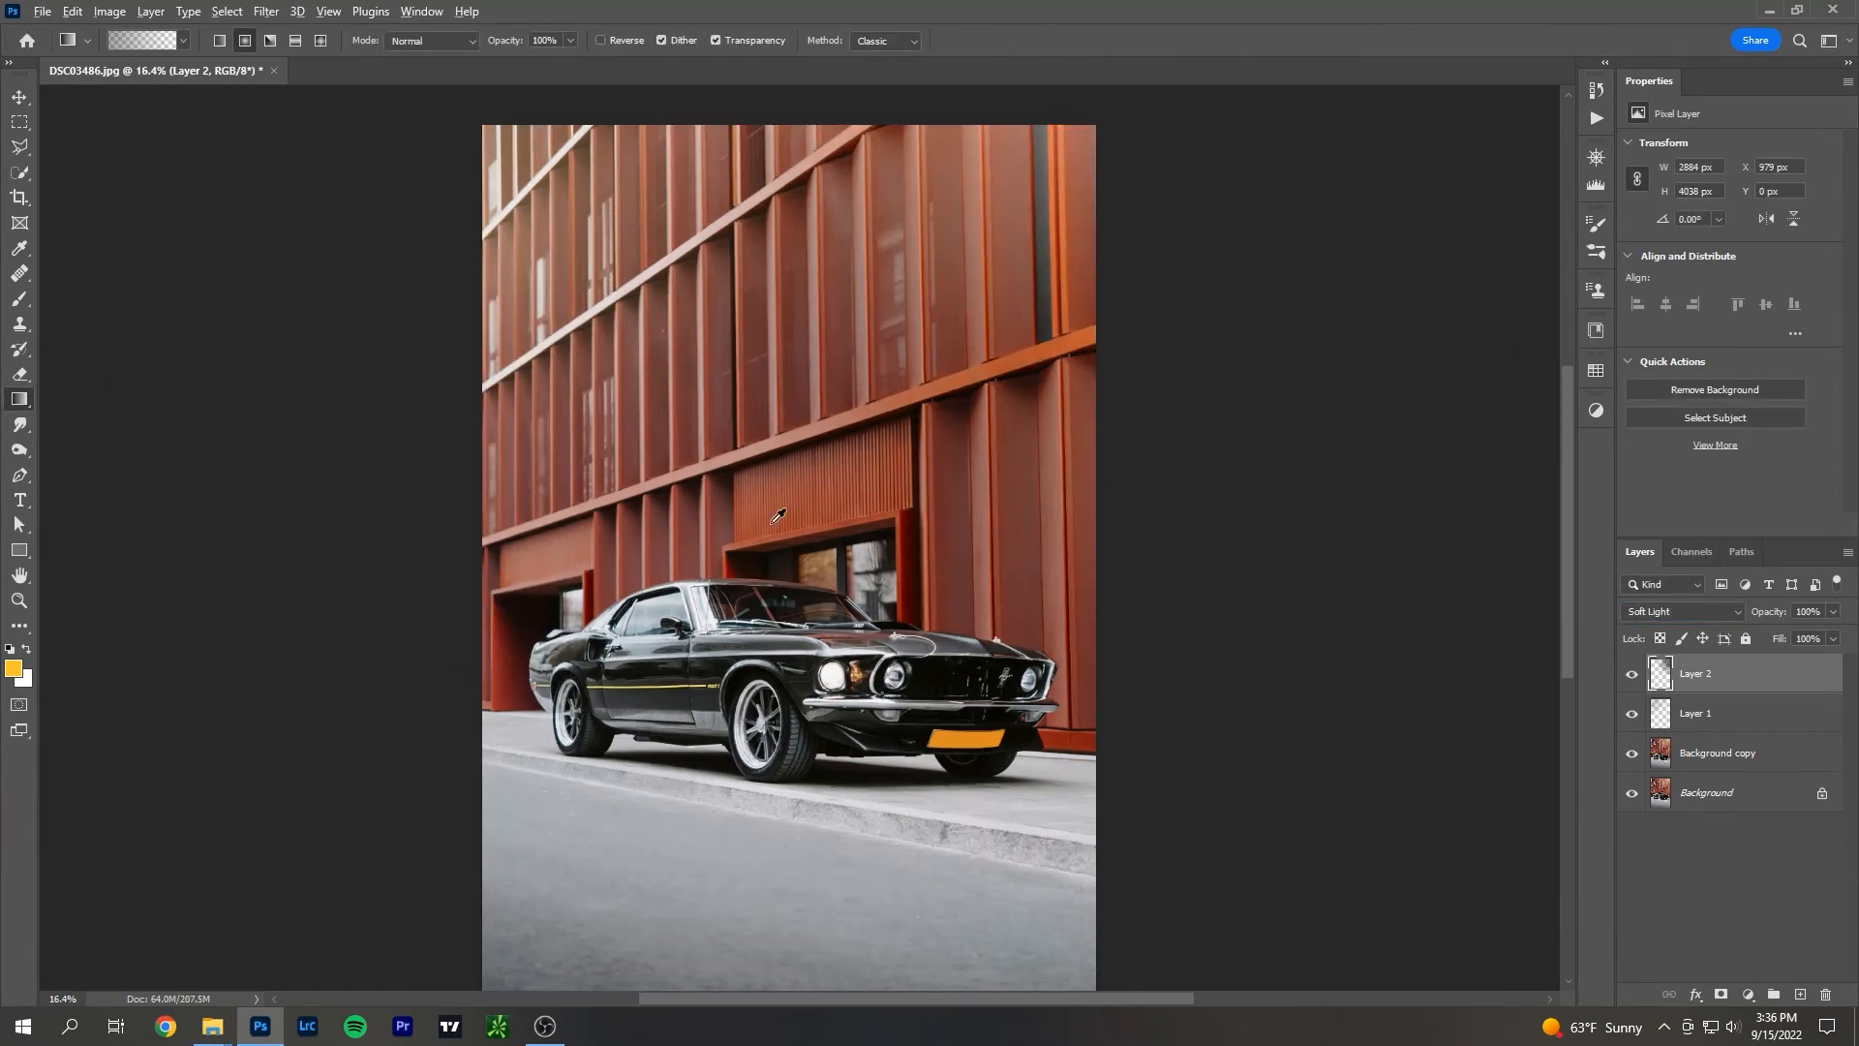
key("ctrl+0")
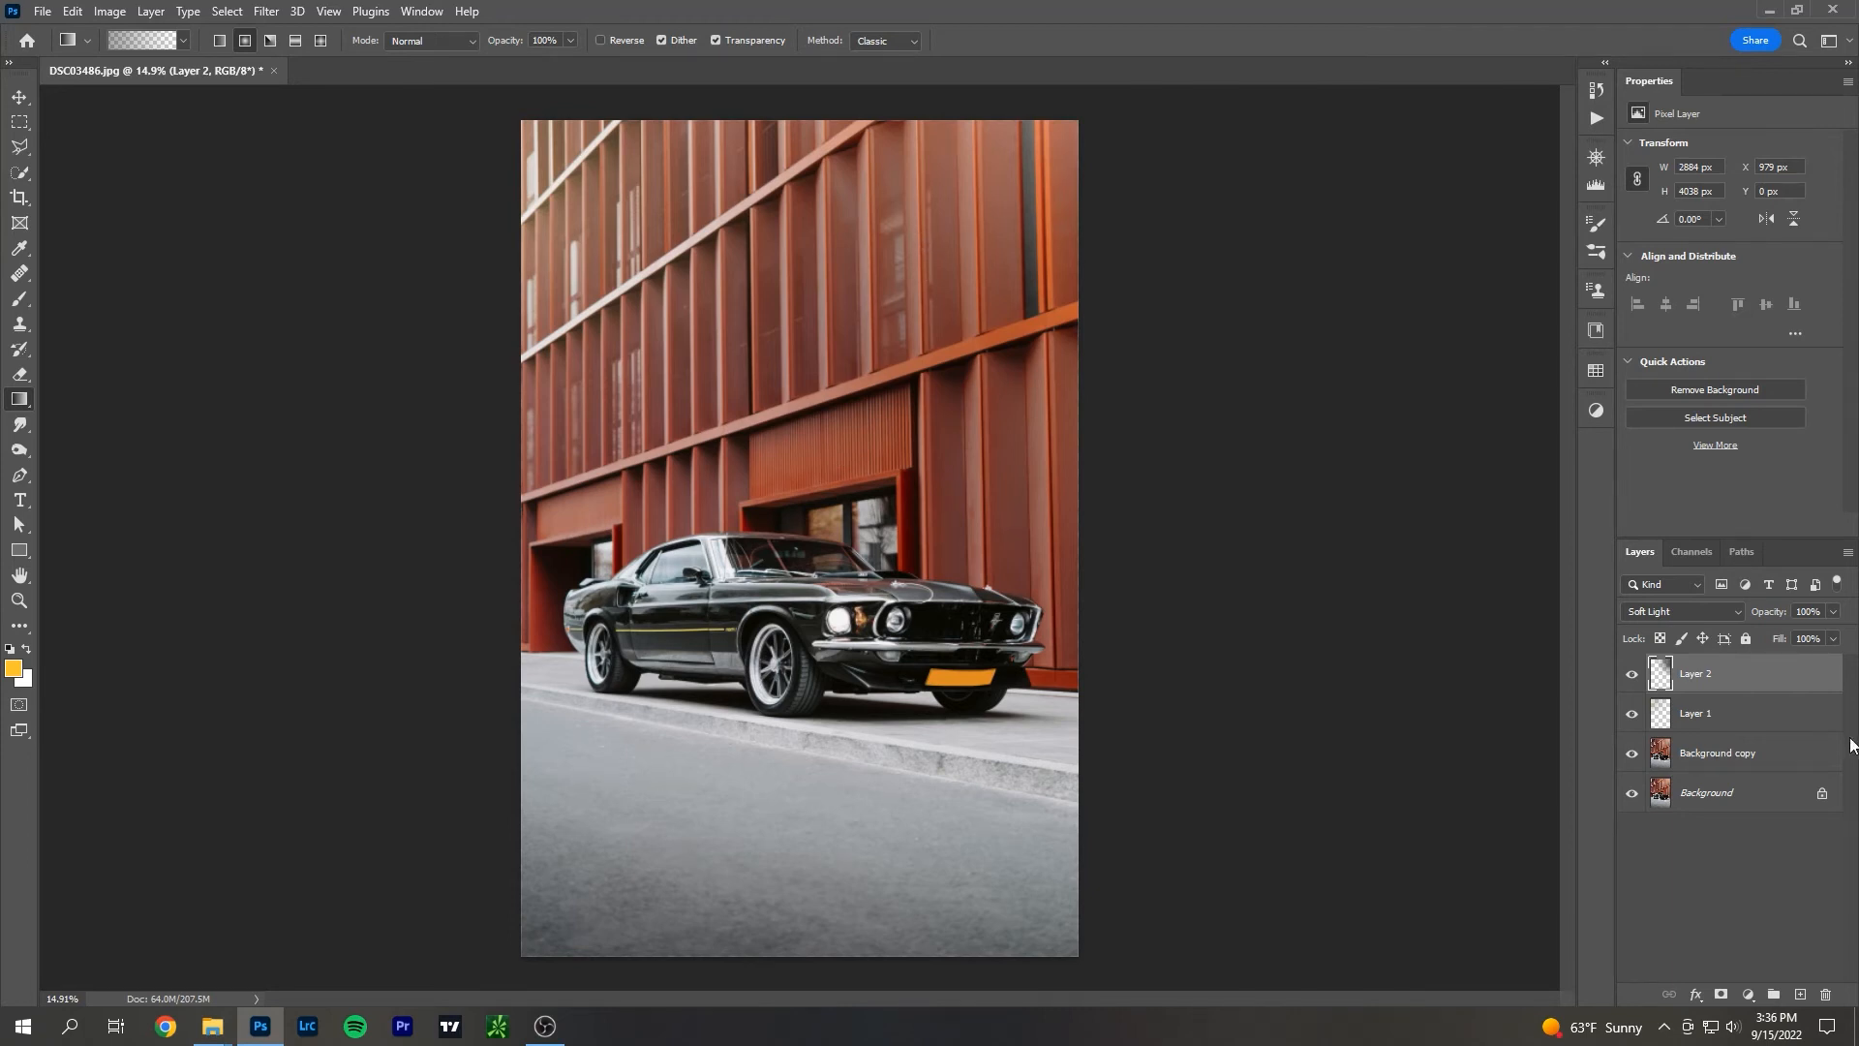
Compare the photo with and without the warm glow by toggling Layer 1's visibility.
left_click(1738, 718)
left_click(1631, 716)
left_click(1630, 716)
left_click(1630, 716)
left_click(1631, 716)
left_click(1628, 719)
left_click(1628, 718)
left_click(1629, 718)
left_click(1629, 718)
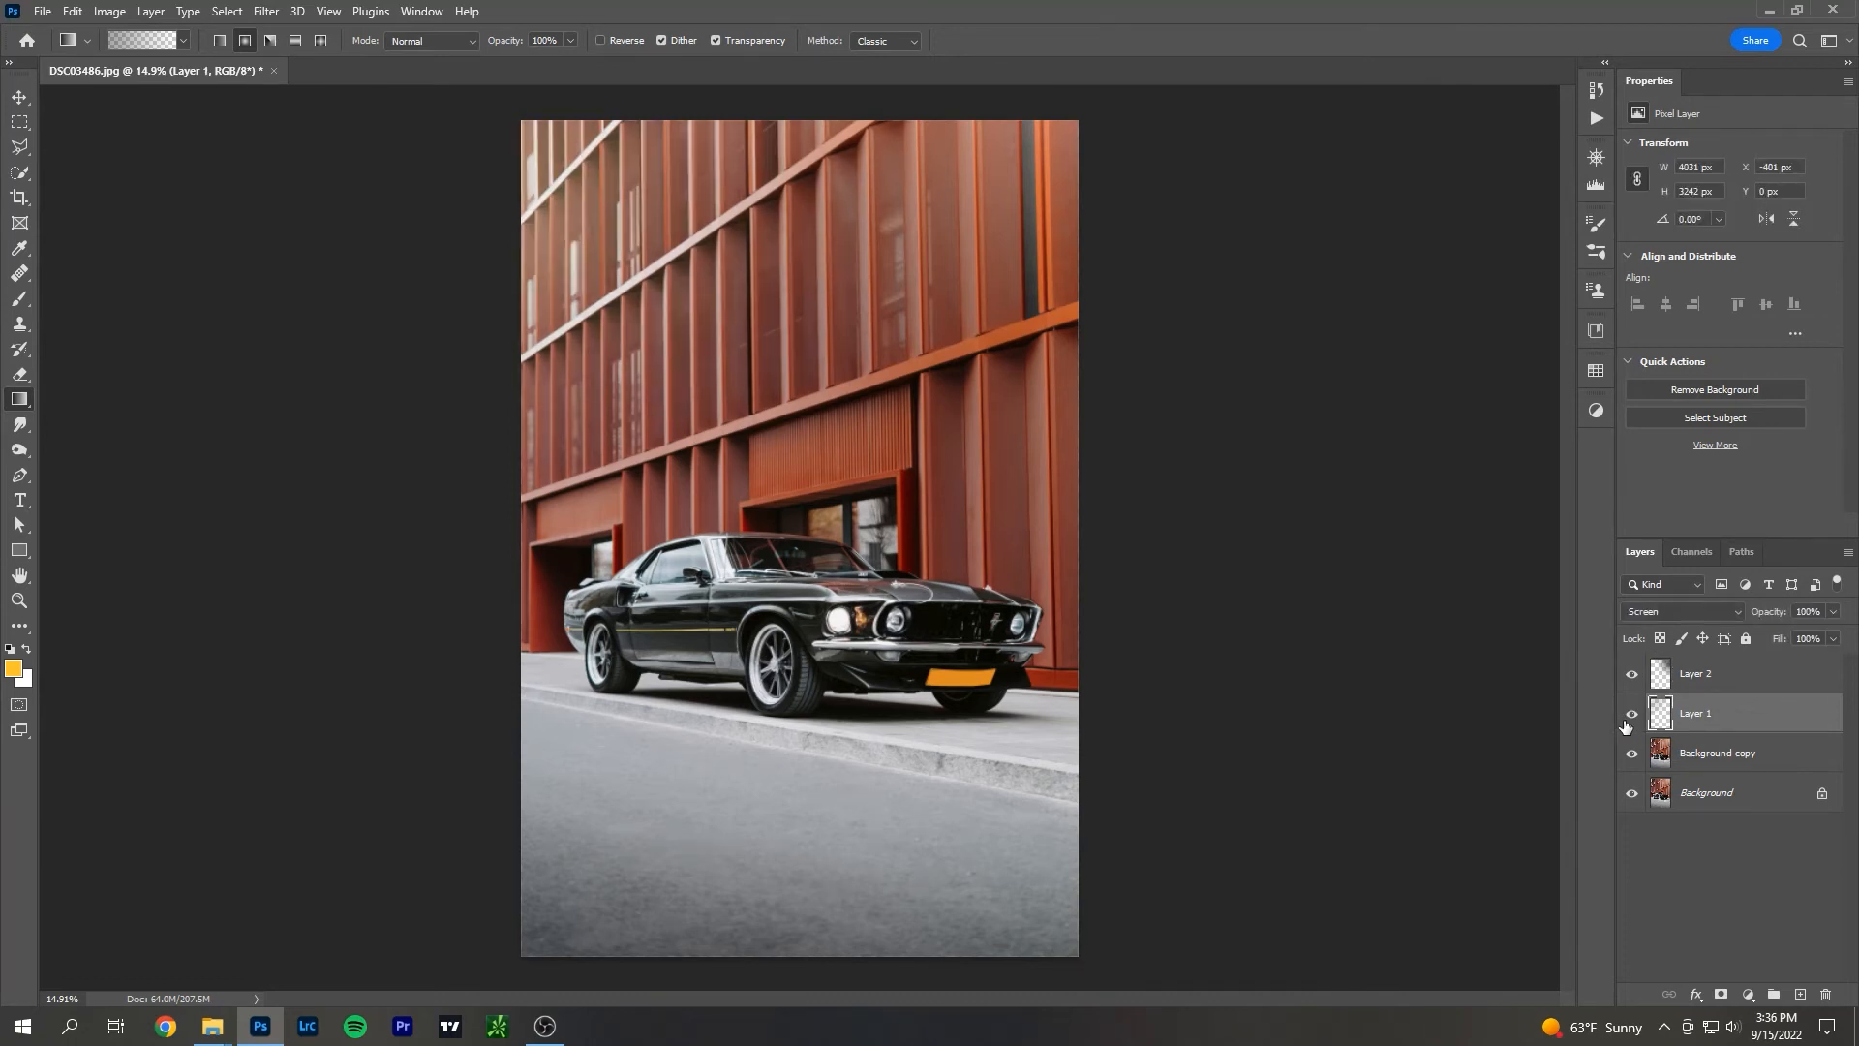
left_click(1629, 719)
left_click(1629, 718)
left_click(1629, 718)
Delete both gradient layers and add a new empty layer in their place.
left_click(1737, 680)
left_click(1762, 697, "shift")
left_click_drag(1768, 670, 1826, 995)
left_click(1800, 992)
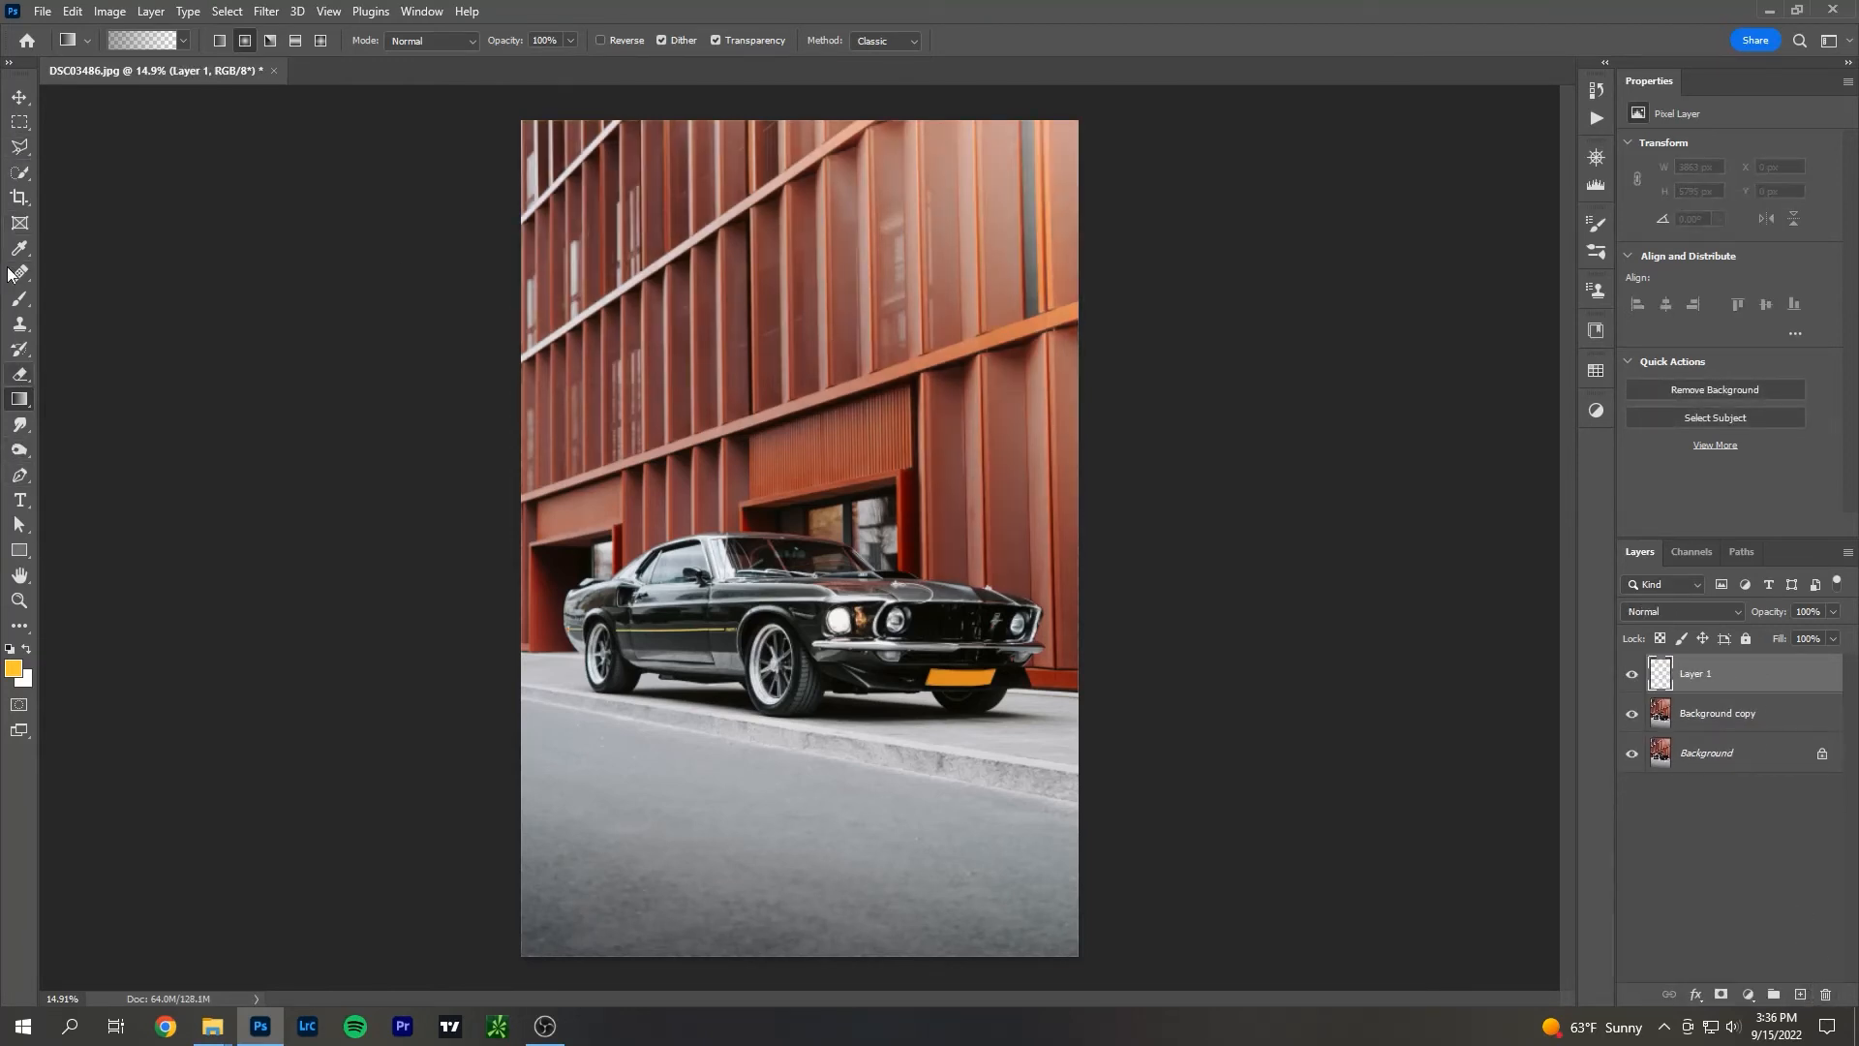
Brush a yellow mark around the building window behind the car's windshield, and undo it.
left_click(19, 299)
scroll(677, 548, "up", 5)
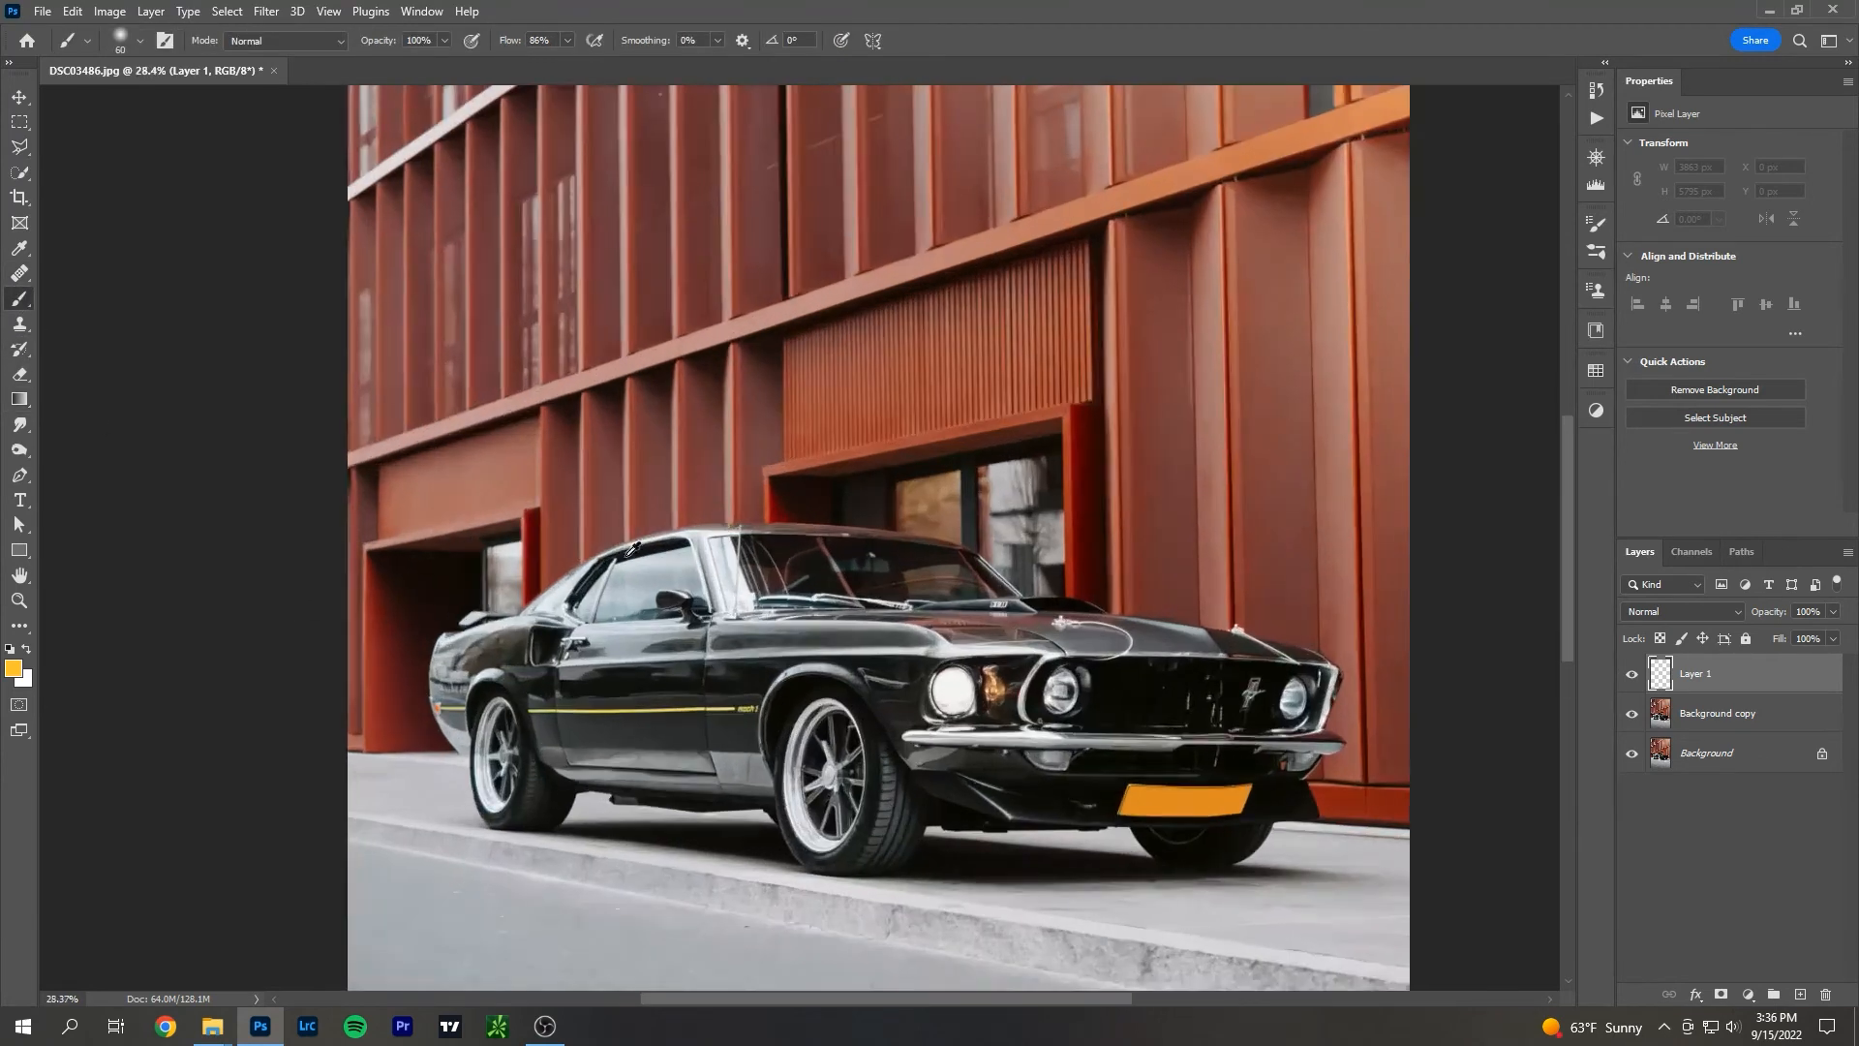
scroll(1052, 492, "up", 3)
mouse_move(964, 496)
left_mouse_down()
mouse_move(867, 513)
mouse_move(804, 605)
mouse_move(847, 705)
mouse_move(949, 787)
mouse_move(1117, 812)
mouse_move(1252, 718)
mouse_move(1229, 459)
mouse_move(1027, 444)
mouse_move(969, 493)
mouse_move(1027, 539)
mouse_move(1082, 815)
mouse_move(1073, 419)
left_mouse_up()
key("ctrl+z")
key("ctrl+z")
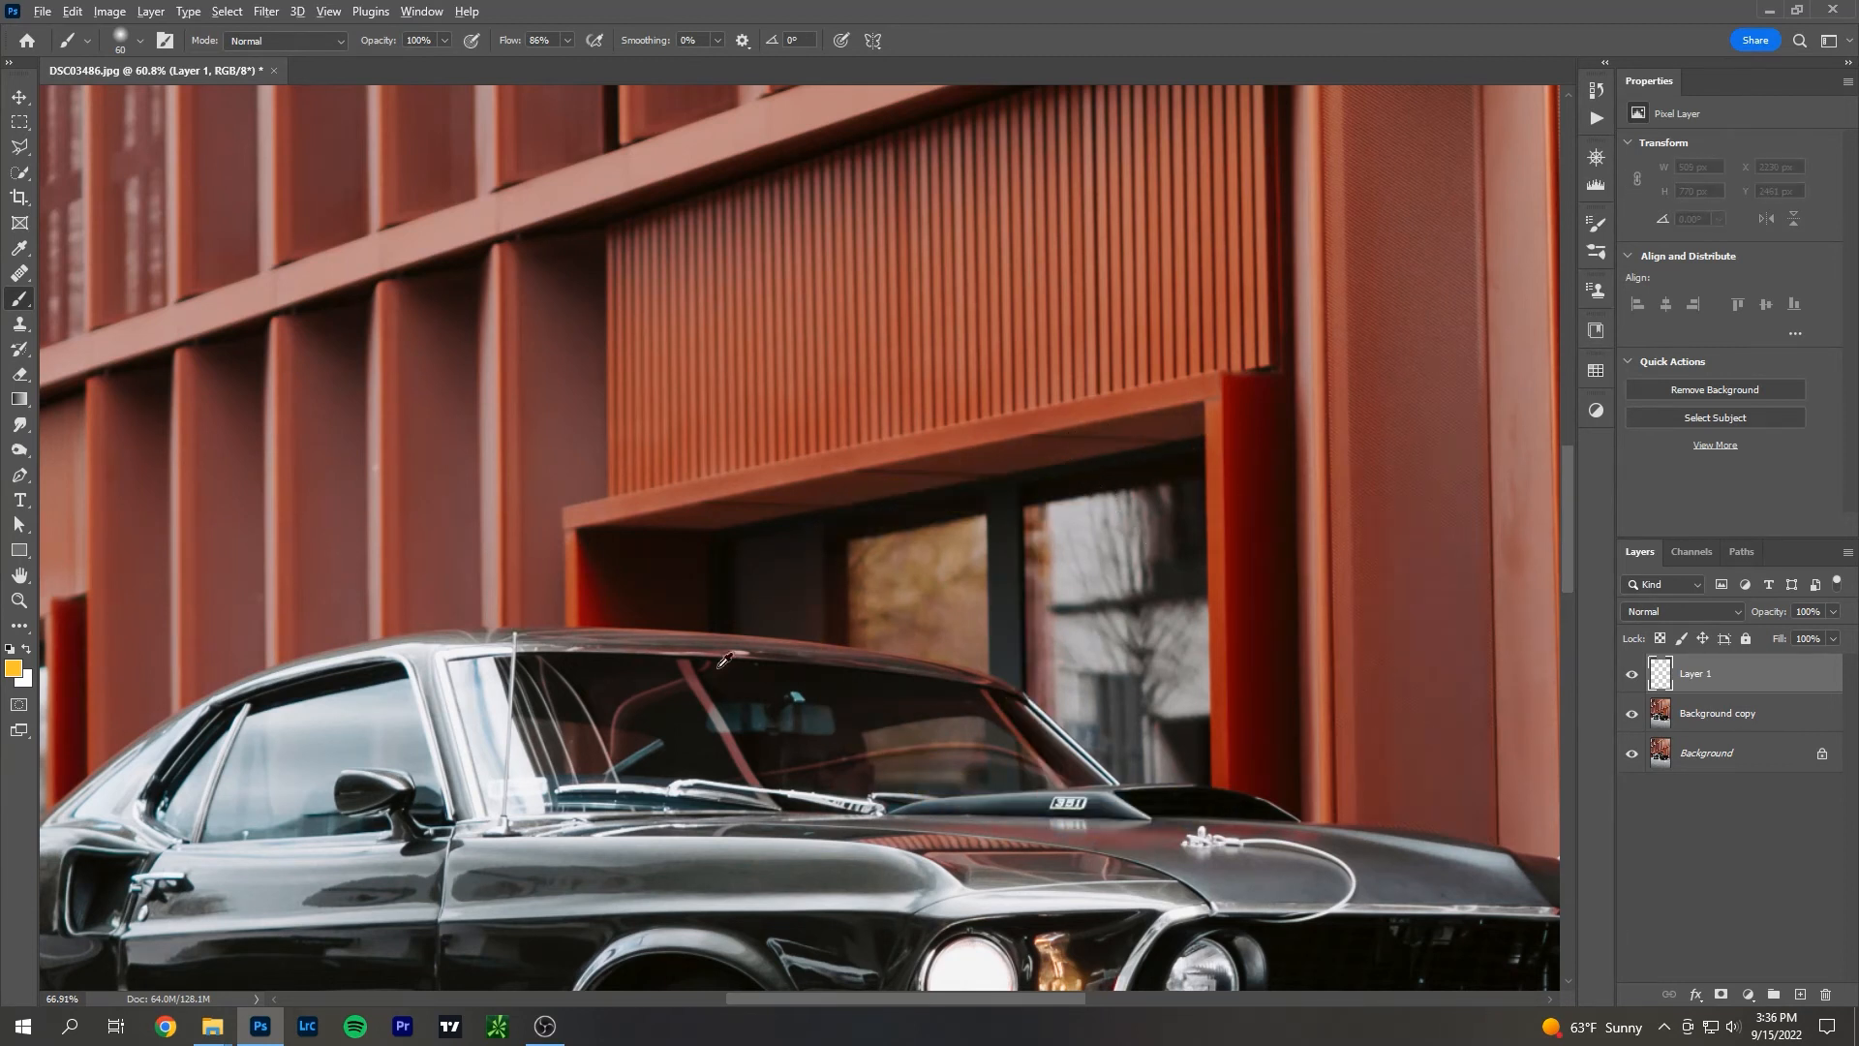
Outline the building's bright reflective window pane behind the car's hood with a closed Pen path.
scroll(717, 668, "up", 4)
left_click_drag(1231, 697, 684, 606)
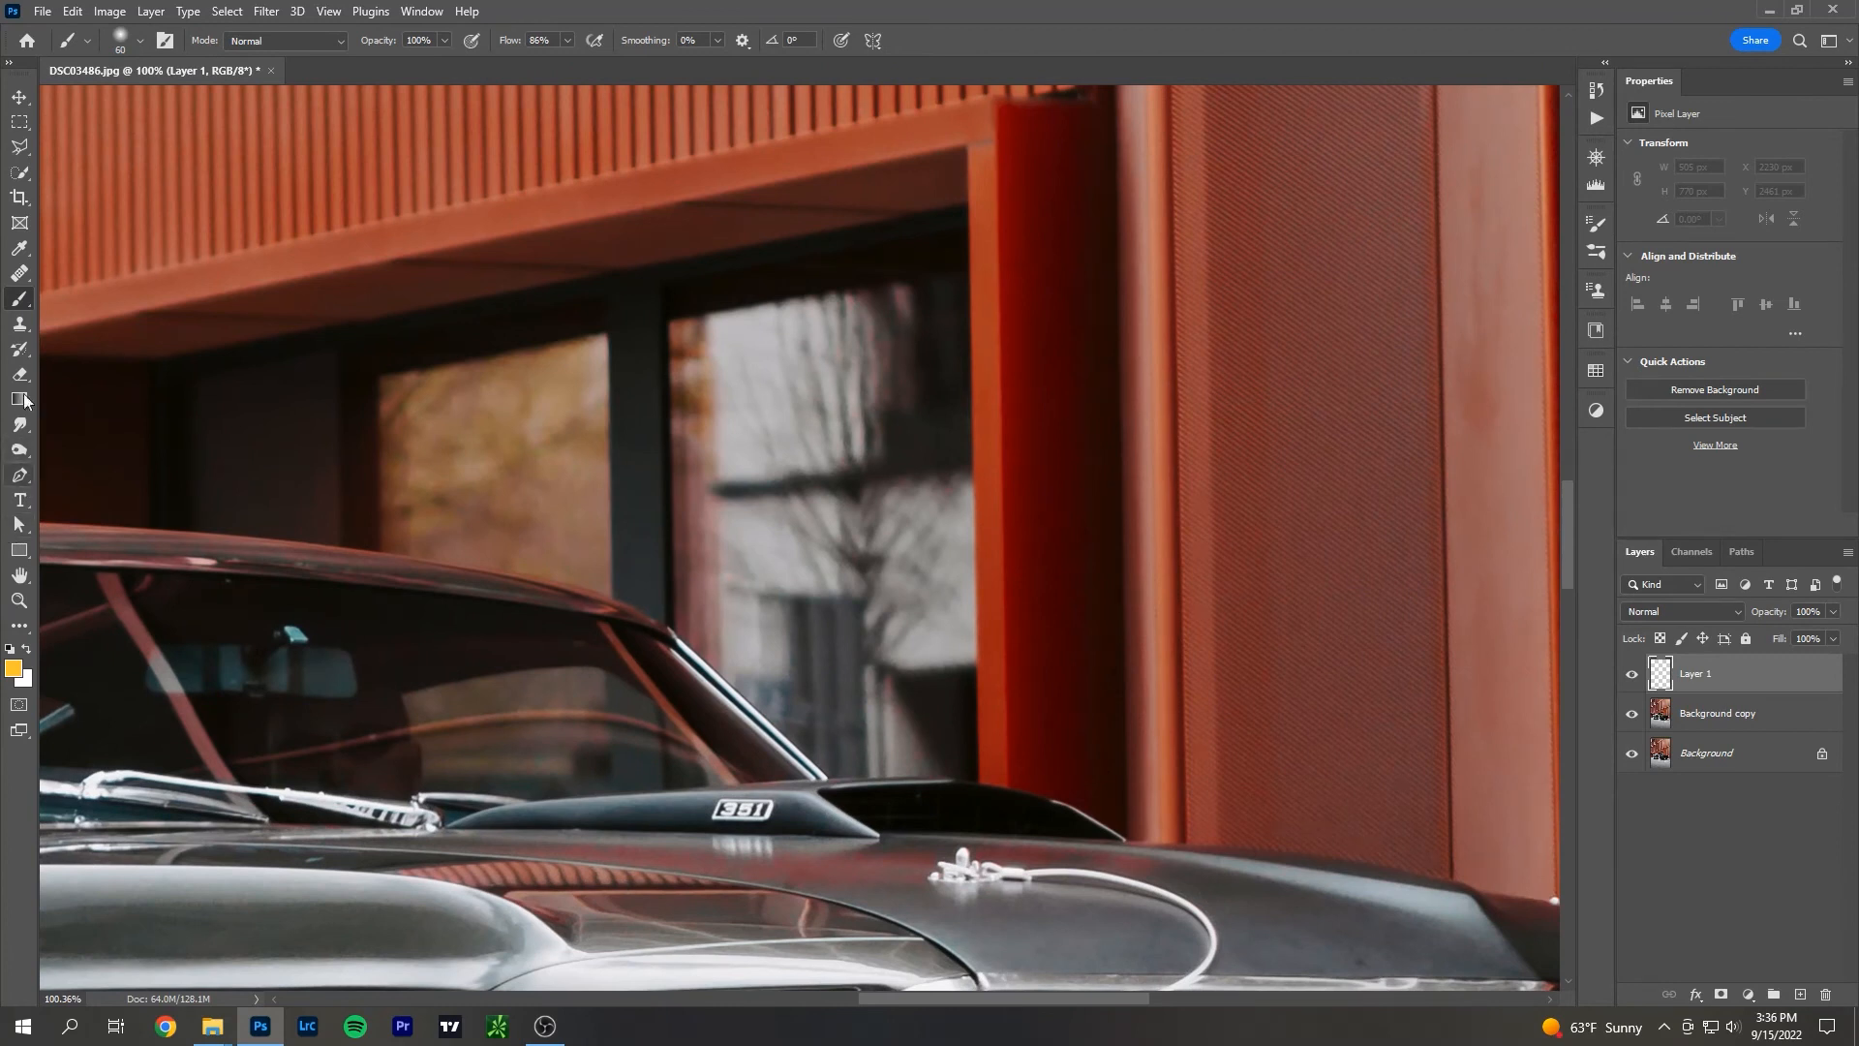
left_click(19, 475)
left_click(674, 631)
left_click(668, 321)
left_click(969, 274)
left_click(976, 782)
left_click(674, 632)
scroll(533, 532, "down", 3)
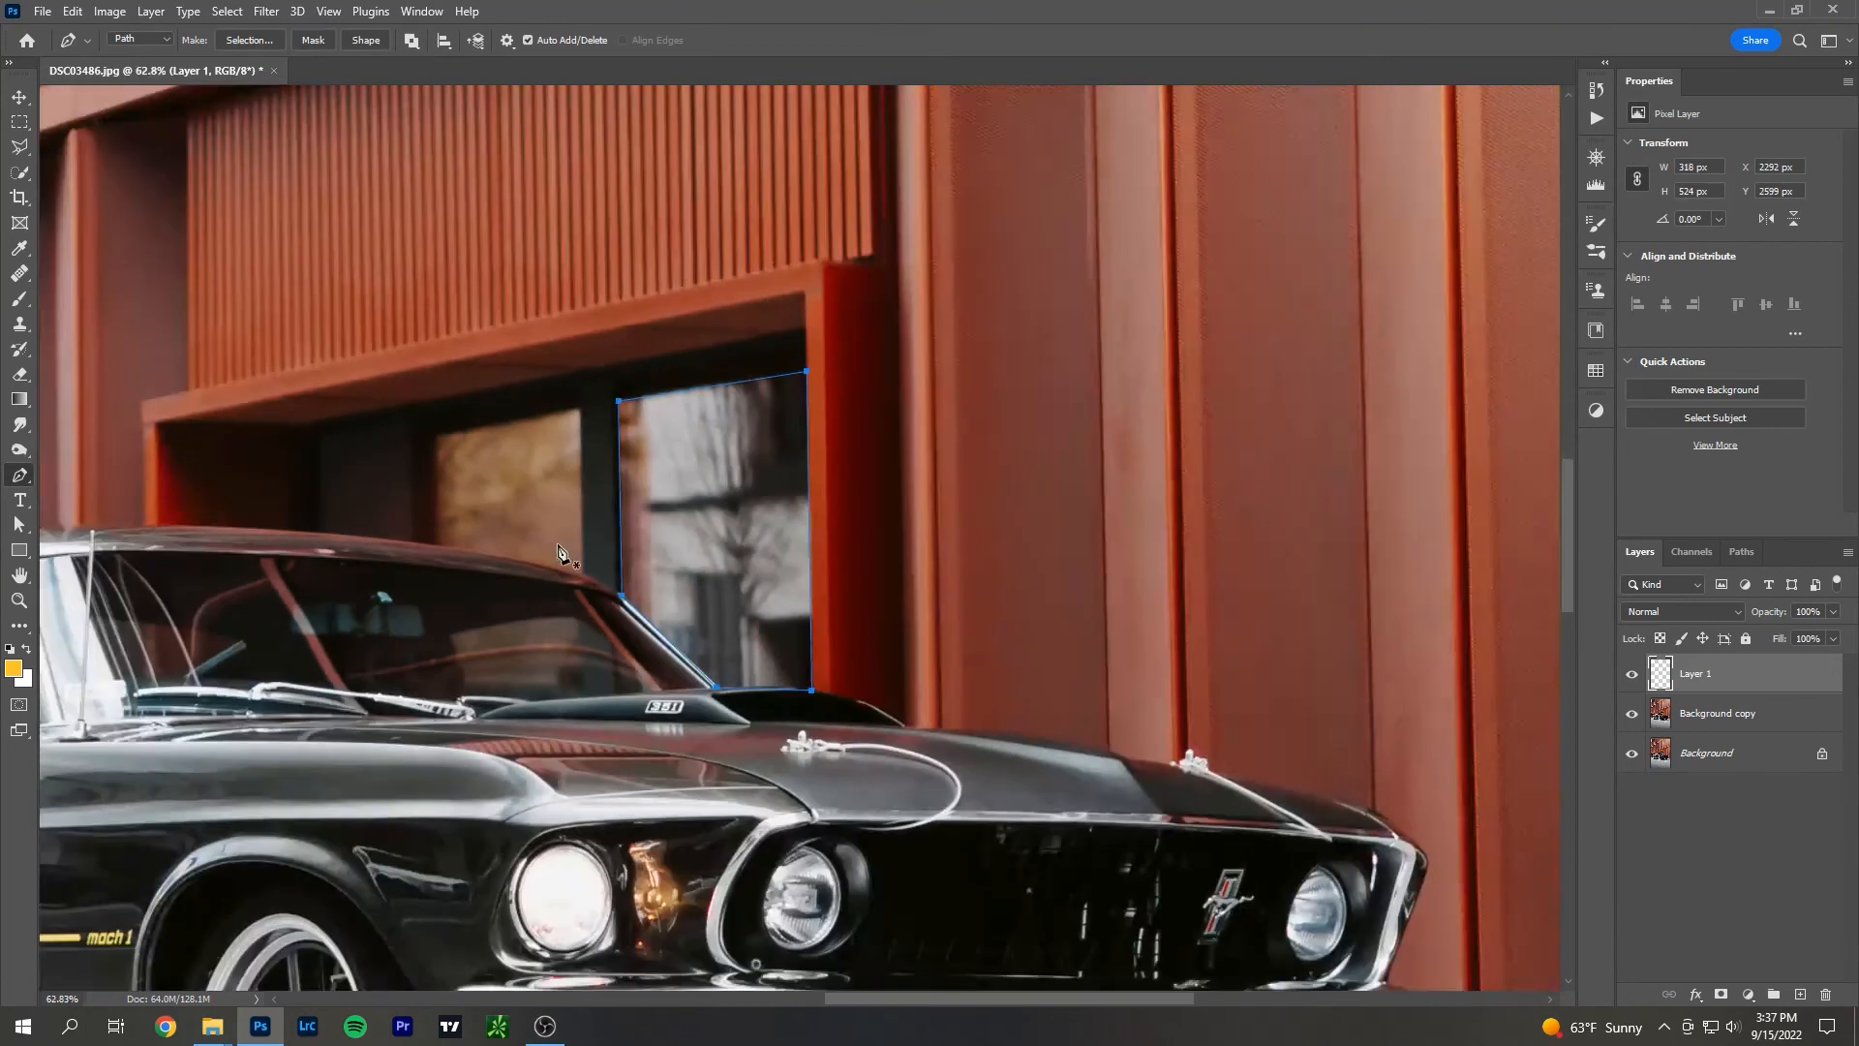
Convert the window pane path into a new selection with a 1-pixel feather.
left_click(244, 41)
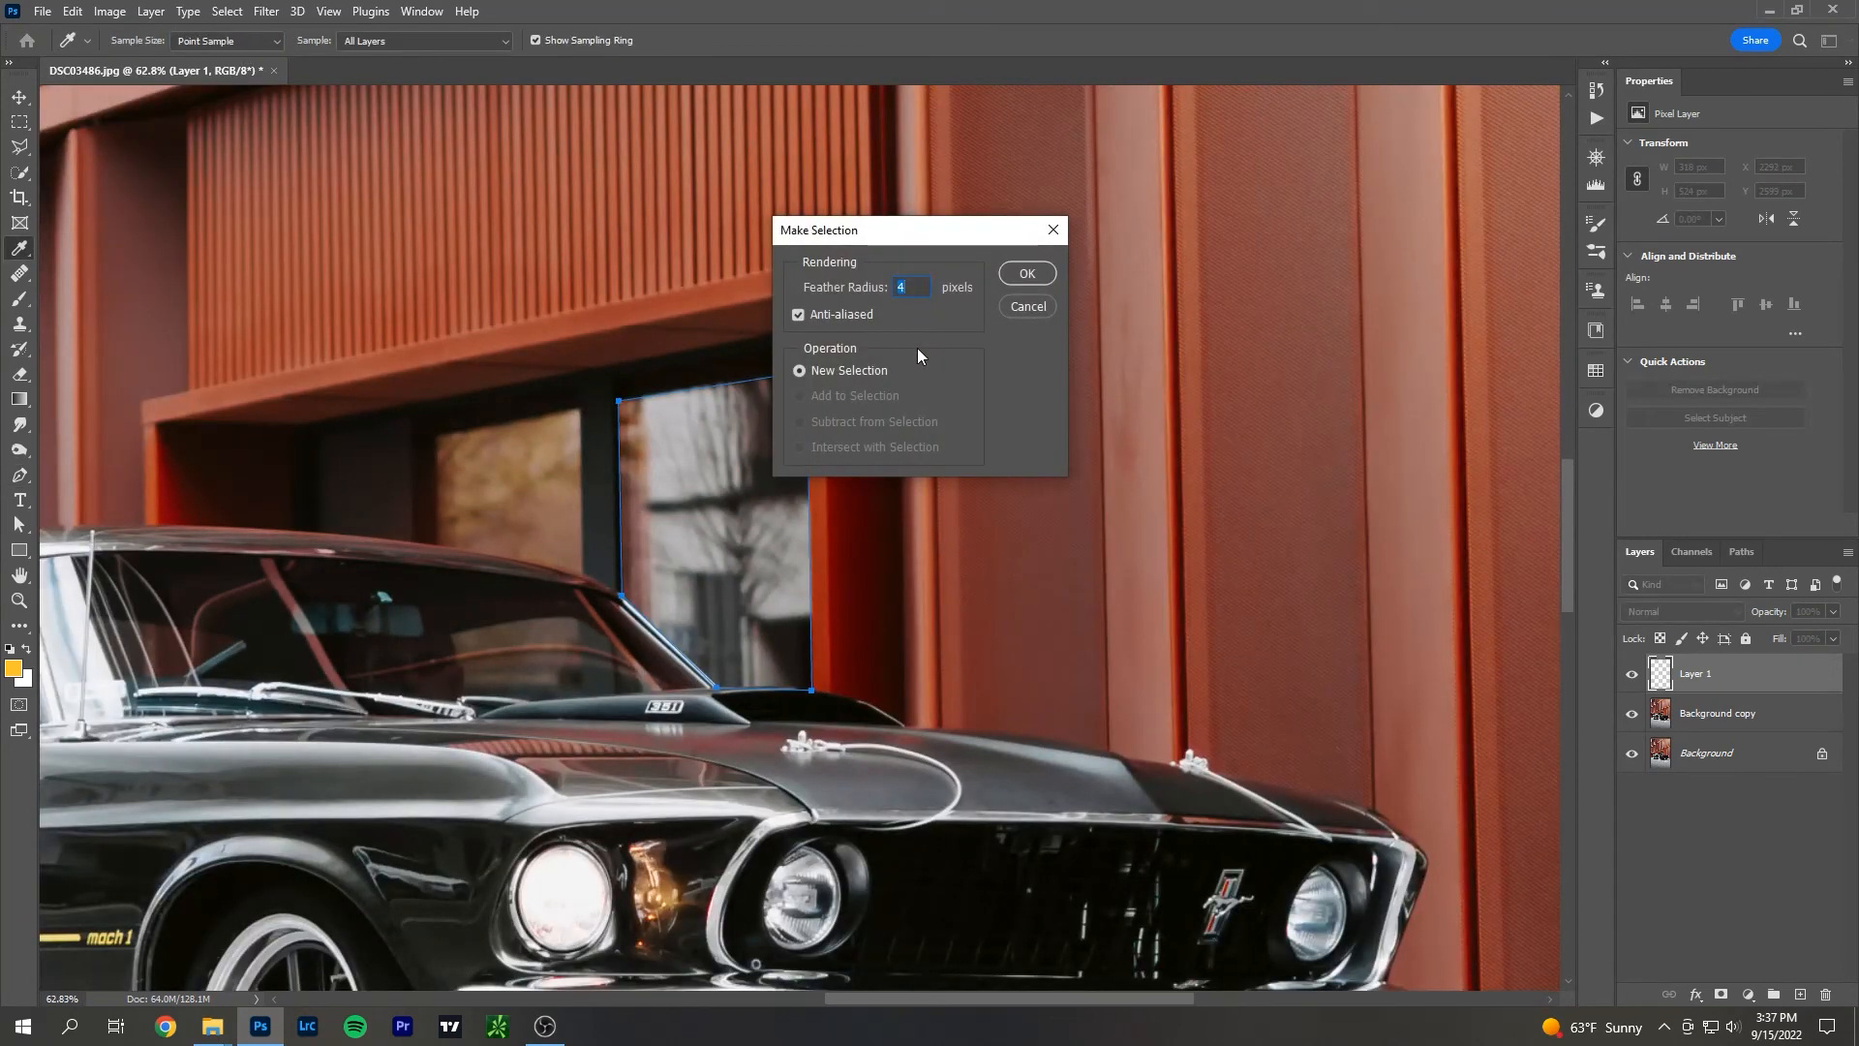
type("1")
key("Return")
Brush the selected window pane with light grey sampled from its reflection, using a 300-pixel brush, and undo it.
key("b")
left_click(658, 426, "alt")
key("bracketright")
key("bracketright")
key("bracketright")
key("bracketright")
key("bracketright")
key("bracketright")
key("bracketright")
key("bracketright")
key("bracketright")
key("bracketright")
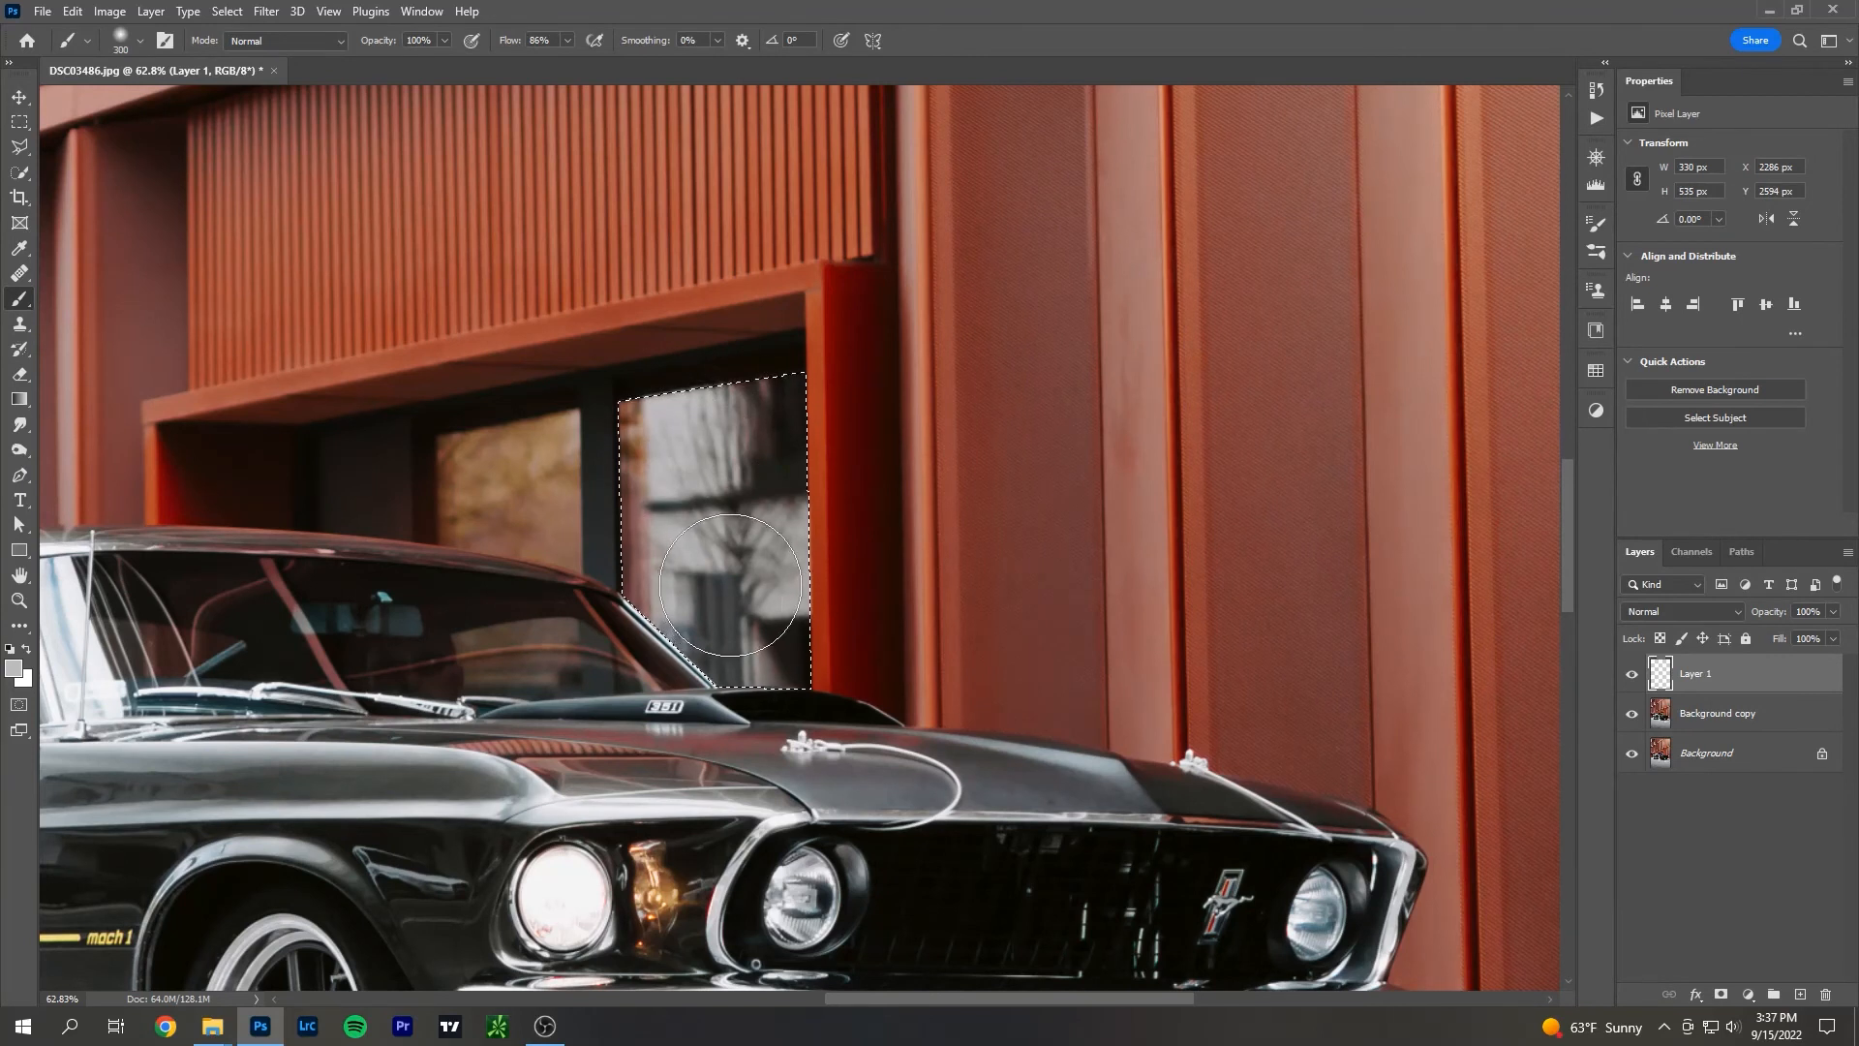
mouse_move(726, 474)
left_mouse_down()
mouse_move(759, 374)
mouse_move(726, 415)
left_mouse_up()
key("ctrl+d")
key("ctrl+0")
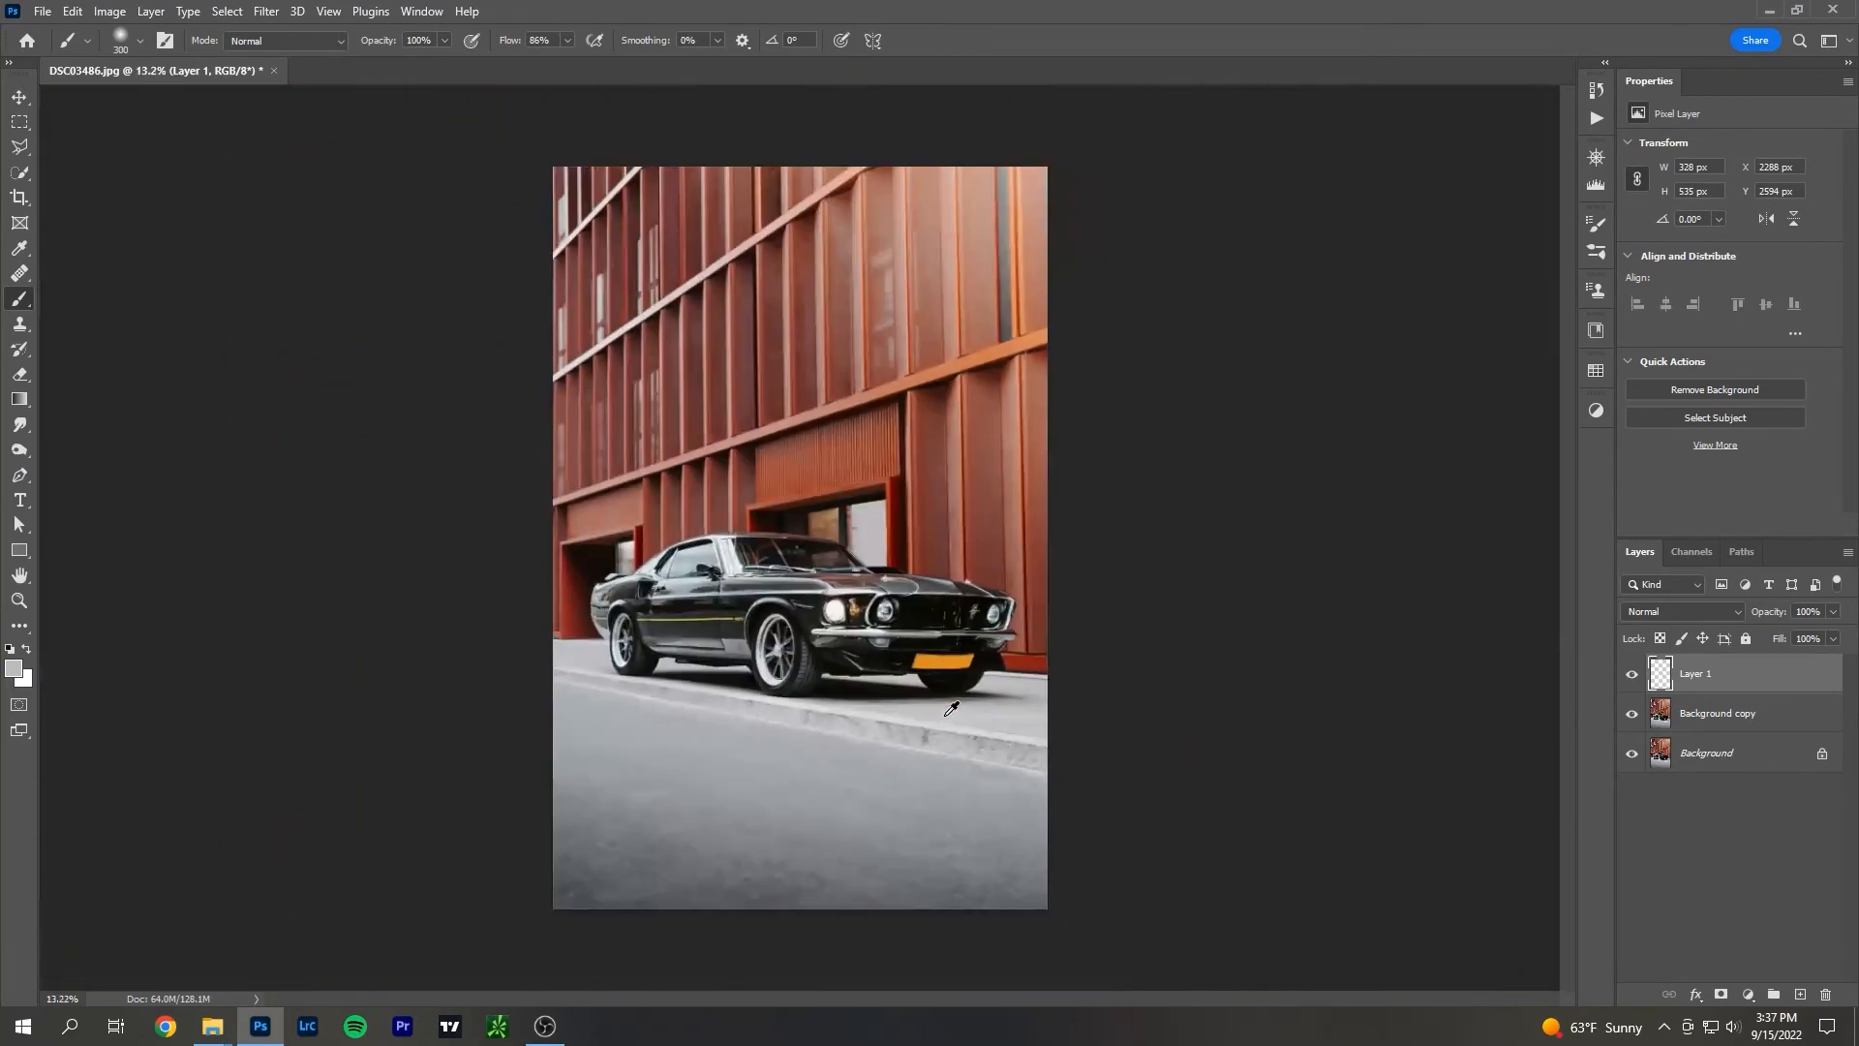
scroll(896, 501, "up", 5)
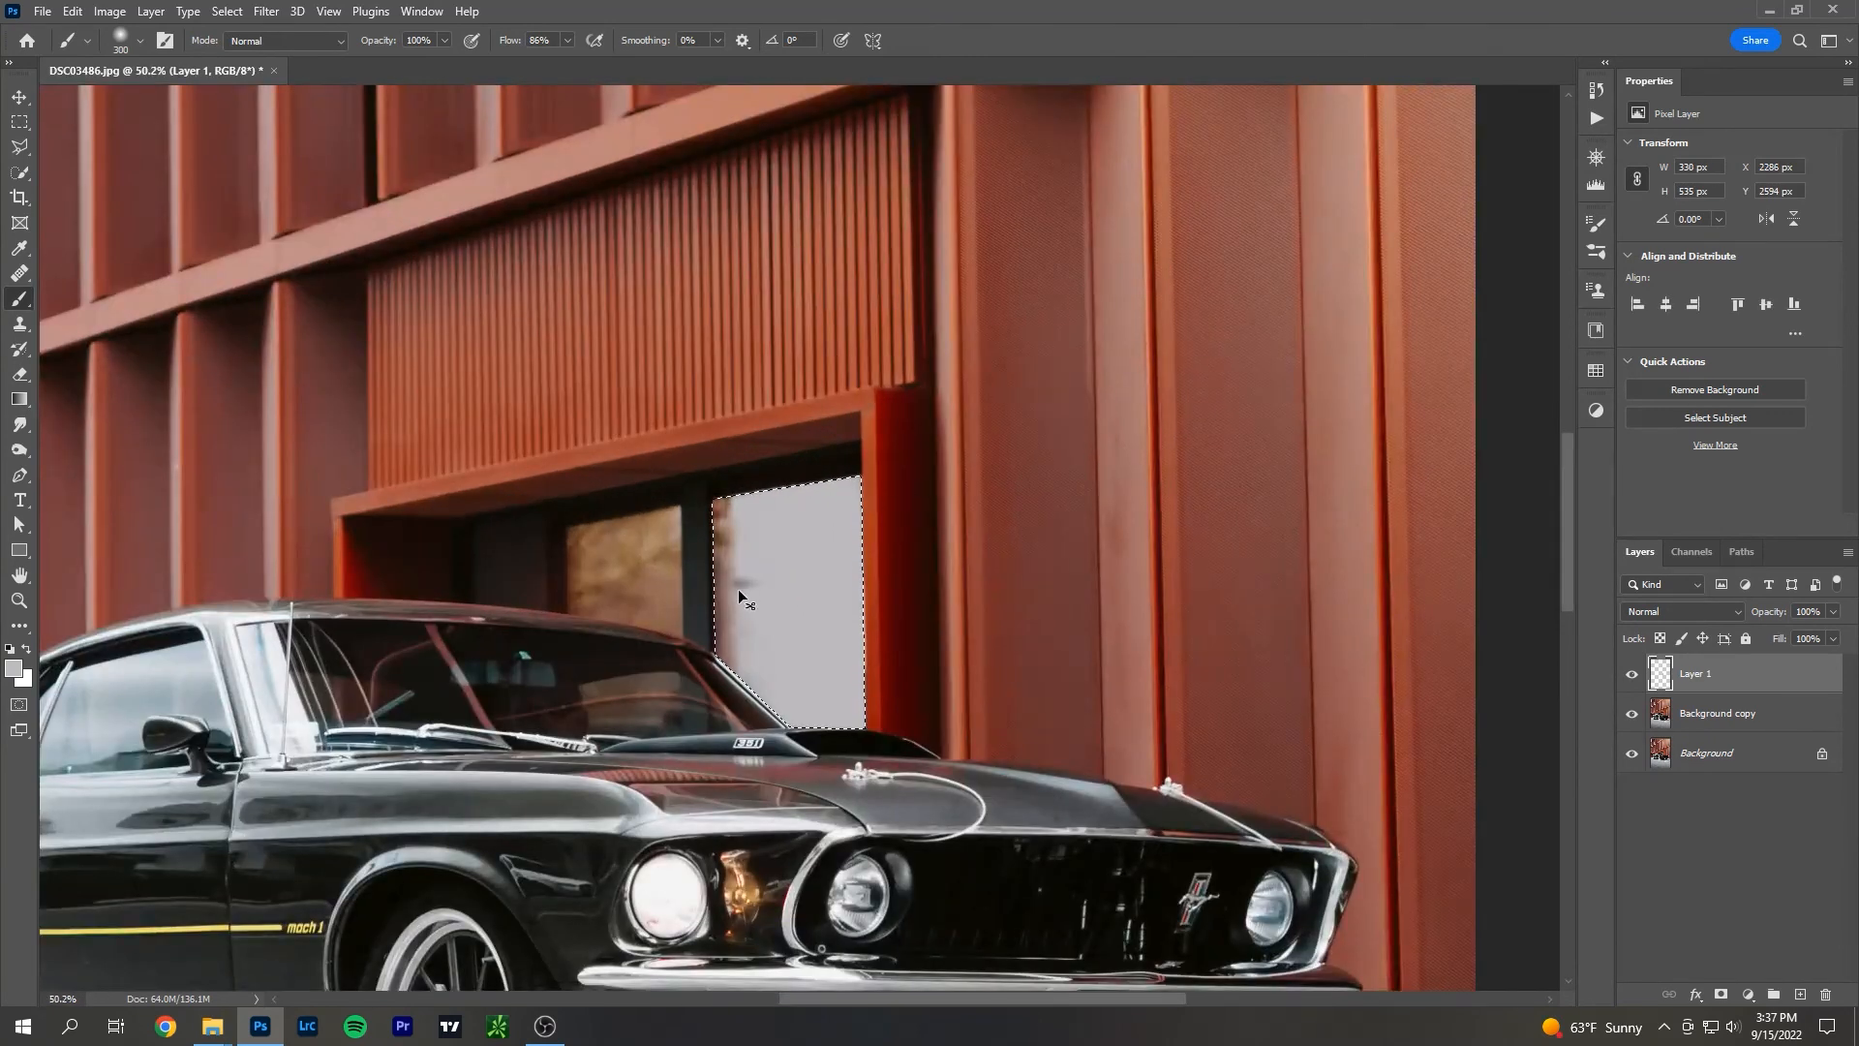
key("ctrl+shift+d")
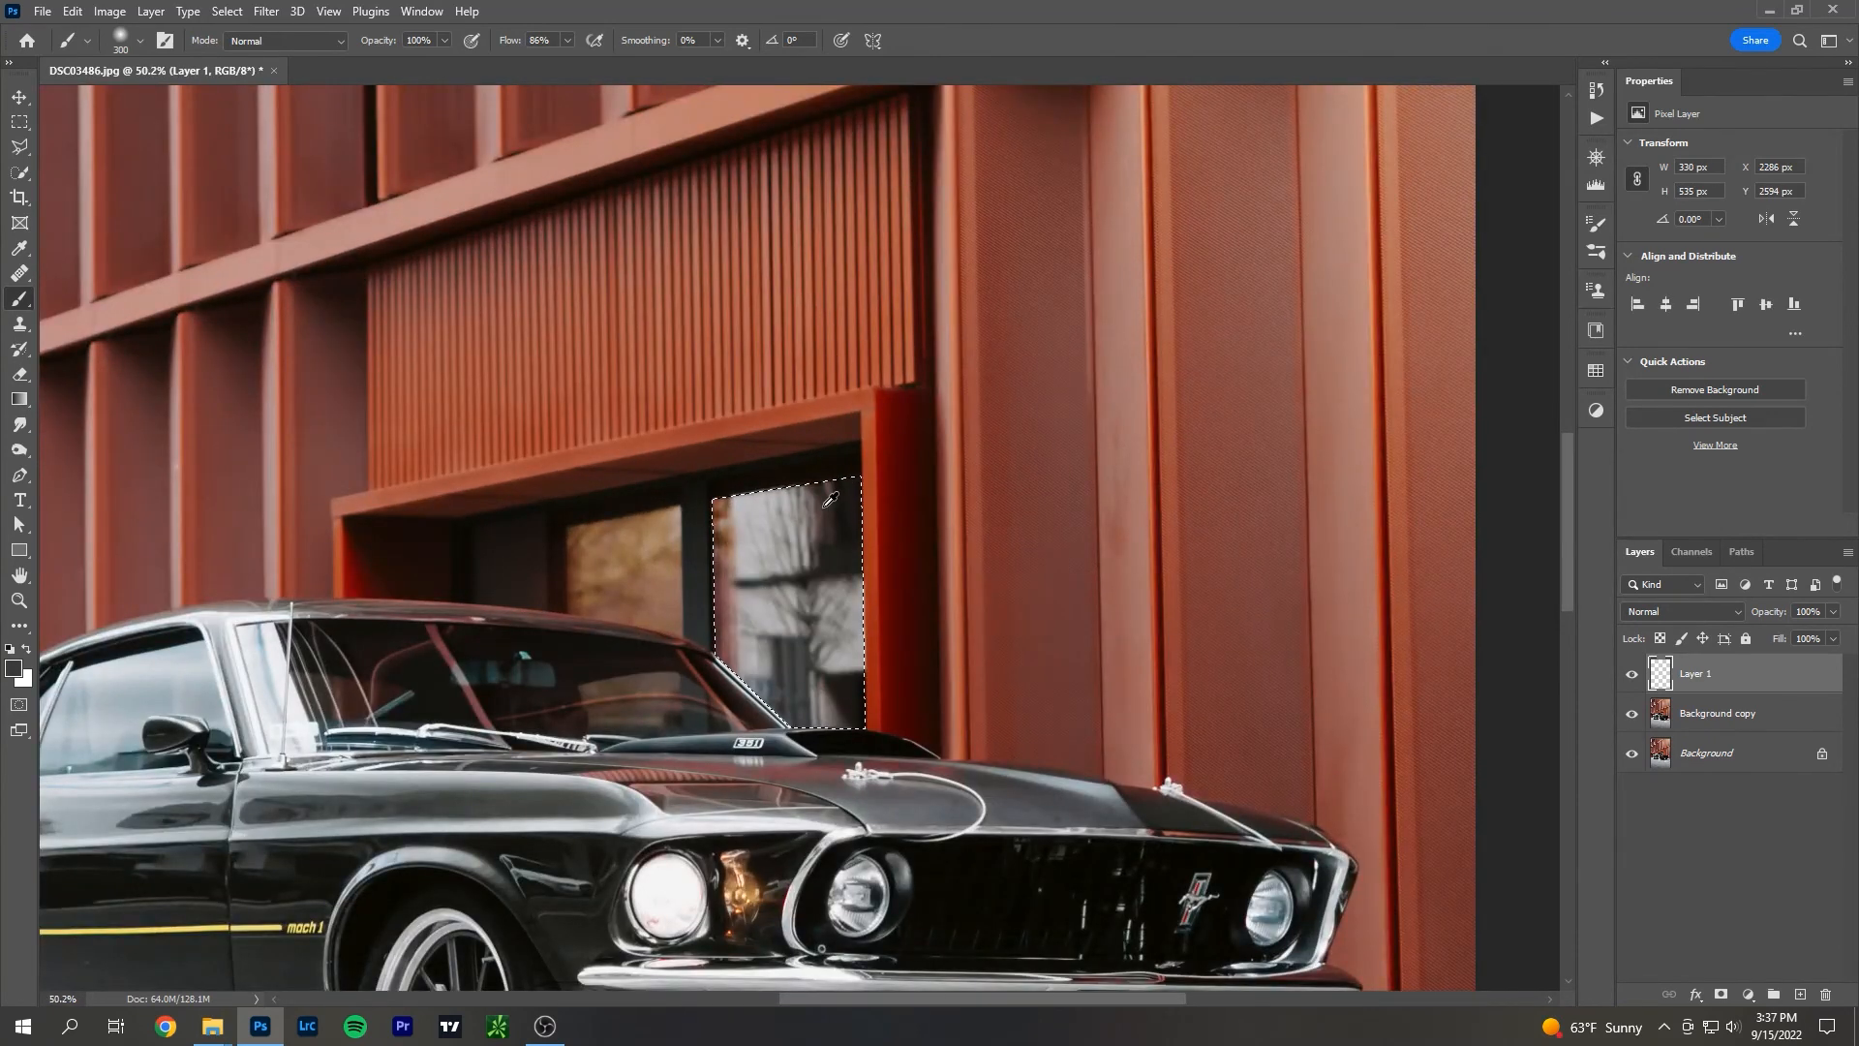
Brush the window pane with dark grey at 75% opacity, compare it against the whole photo, and undo it.
scroll(779, 581, "down", 2)
mouse_move(811, 509)
left_mouse_down()
mouse_move(835, 755)
mouse_move(821, 511)
mouse_move(851, 701)
left_mouse_up()
scroll(888, 650, "down", 3)
scroll(891, 675, "down", 2)
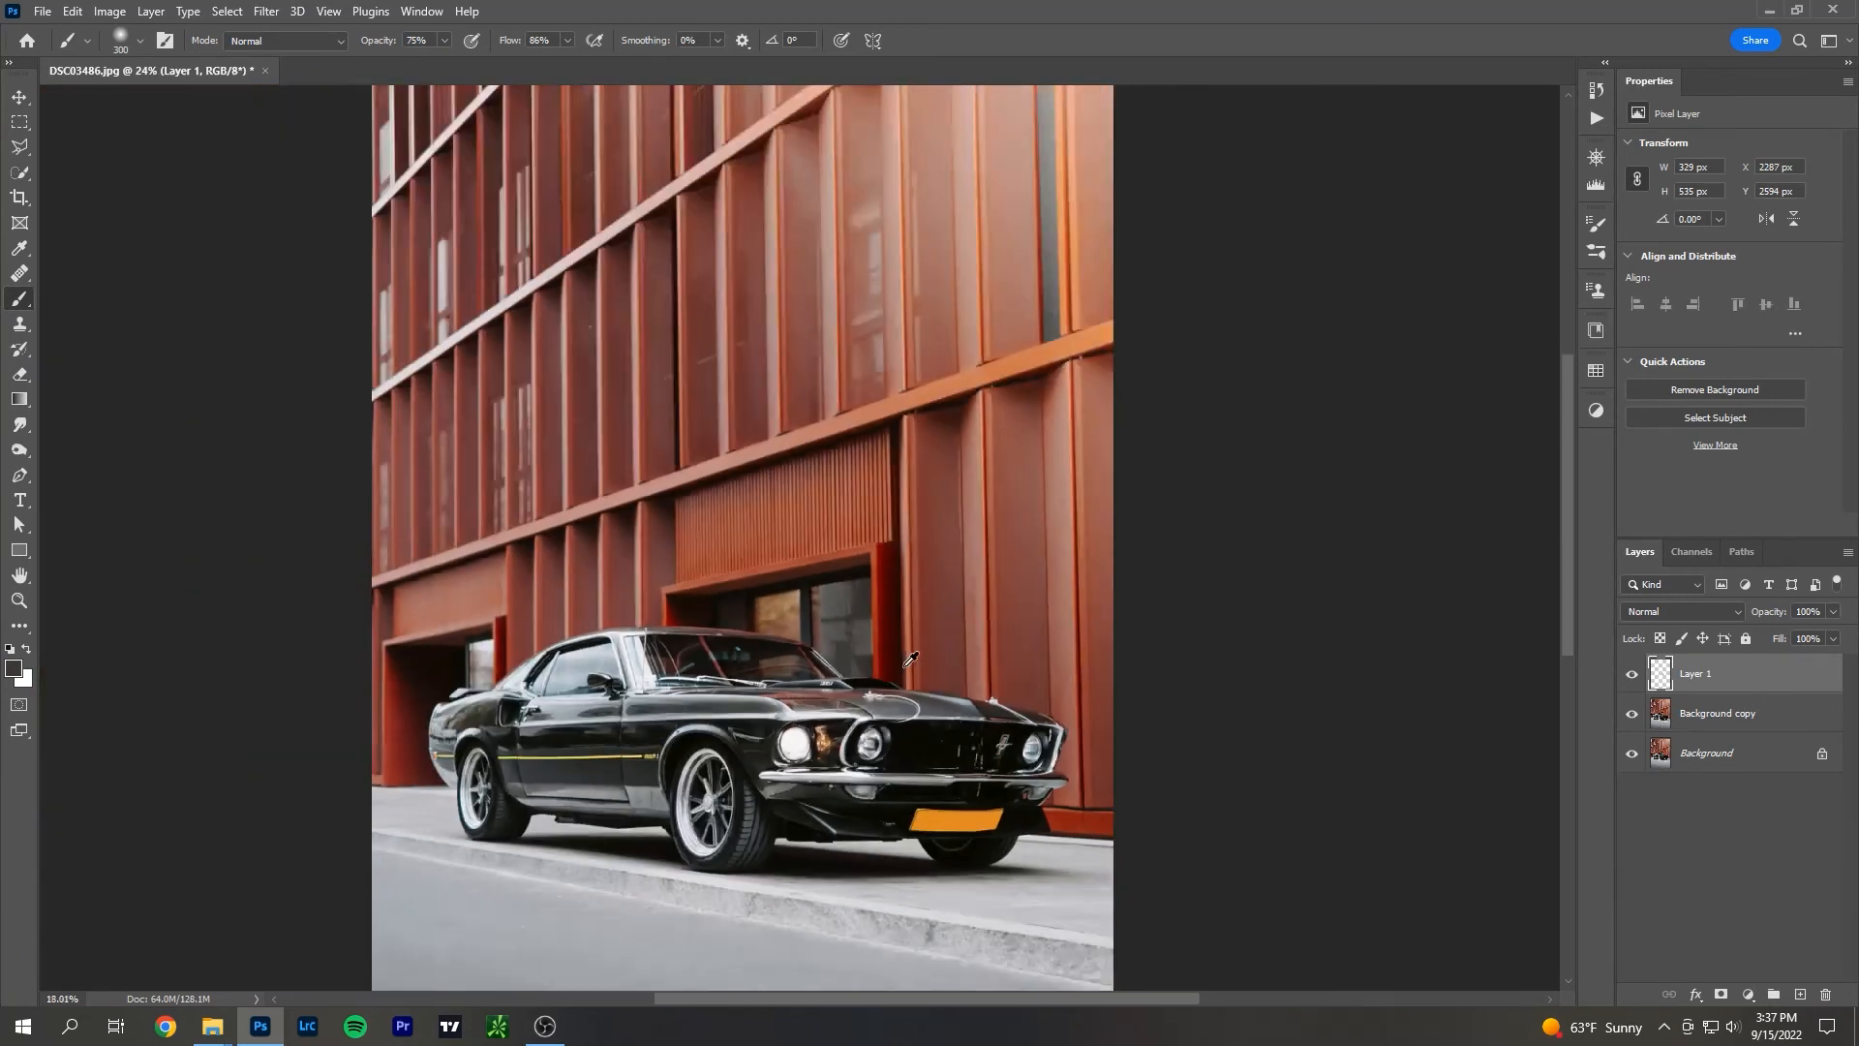
scroll(450, 580, "up", 3)
mouse_move(565, 560)
left_mouse_down()
mouse_move(575, 539)
mouse_move(587, 577)
left_mouse_up()
scroll(919, 693, "down", 4)
key("ctrl+z")
key("ctrl+z")
key("ctrl+z")
key("ctrl+z")
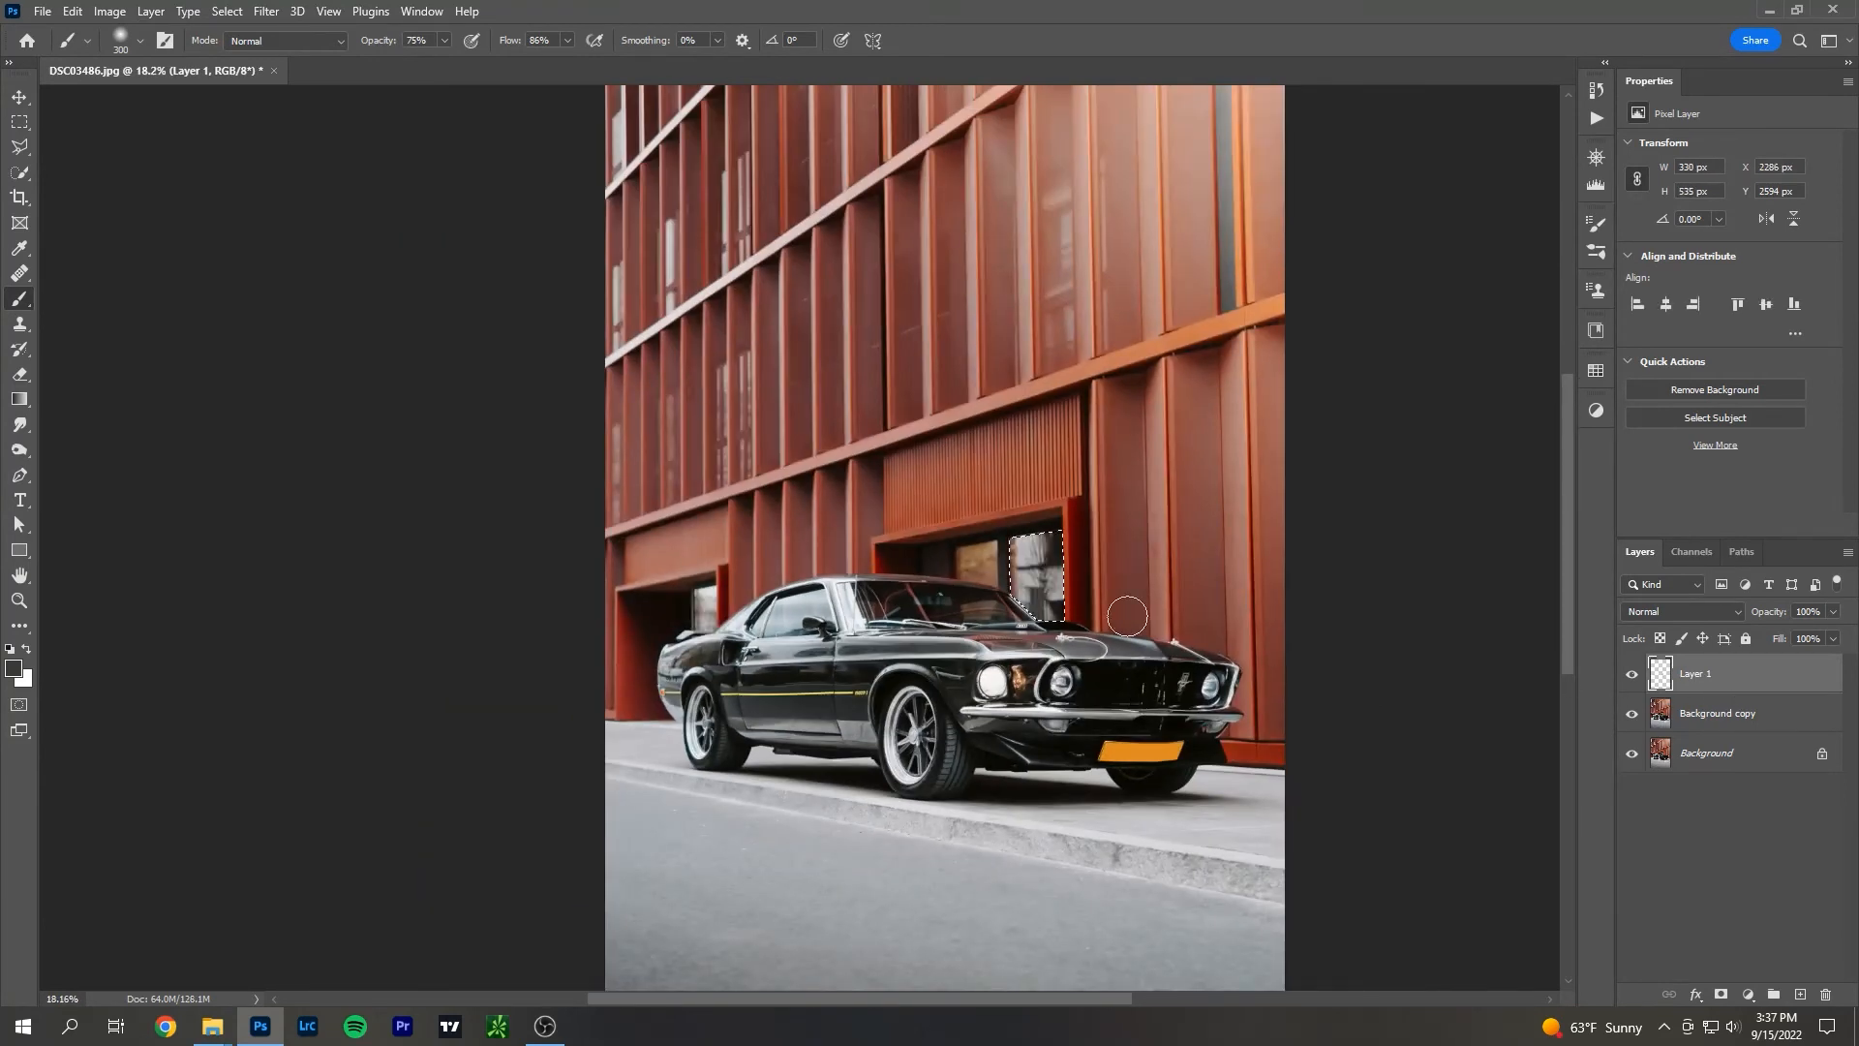
Brush the selected window pane with brown sampled from the neighbouring pane, and undo it.
scroll(981, 565, "up", 5)
left_click(983, 563, "alt")
mouse_move(1082, 569)
left_mouse_down()
mouse_move(1083, 652)
mouse_move(1129, 653)
left_mouse_up()
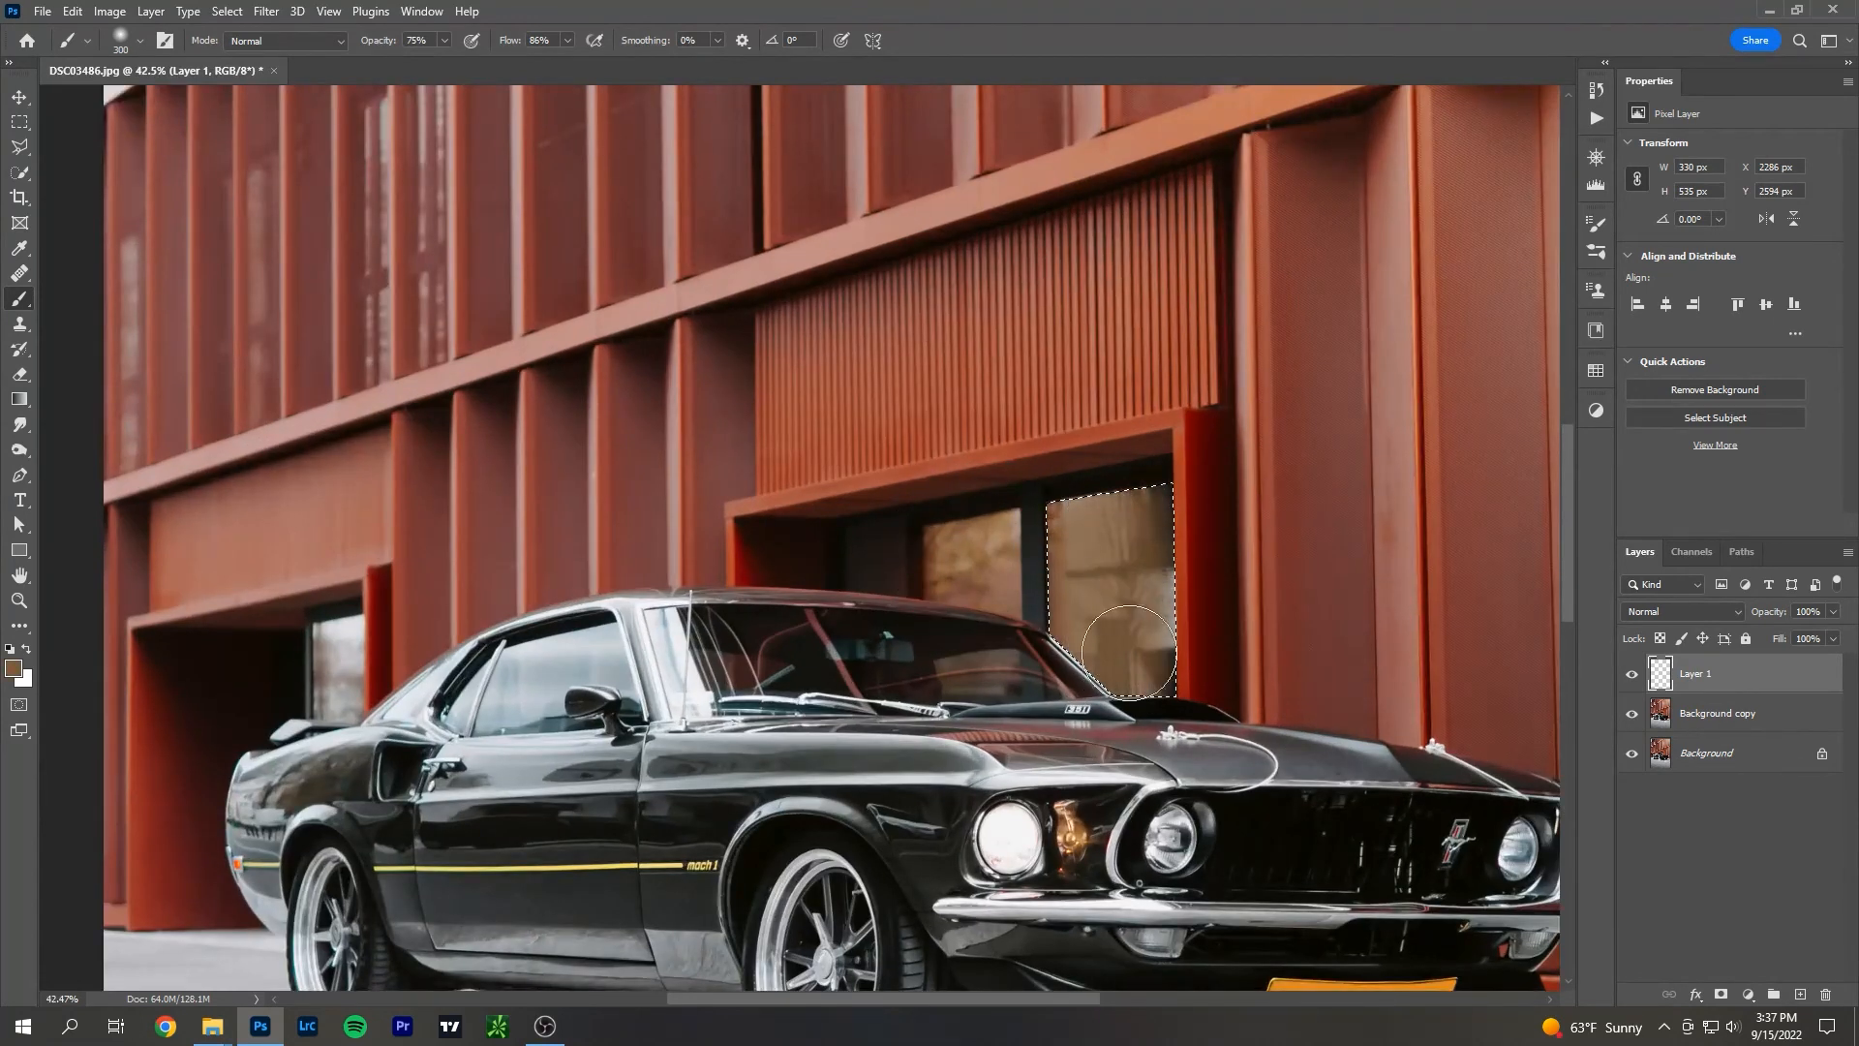
scroll(1445, 716, "down", 5)
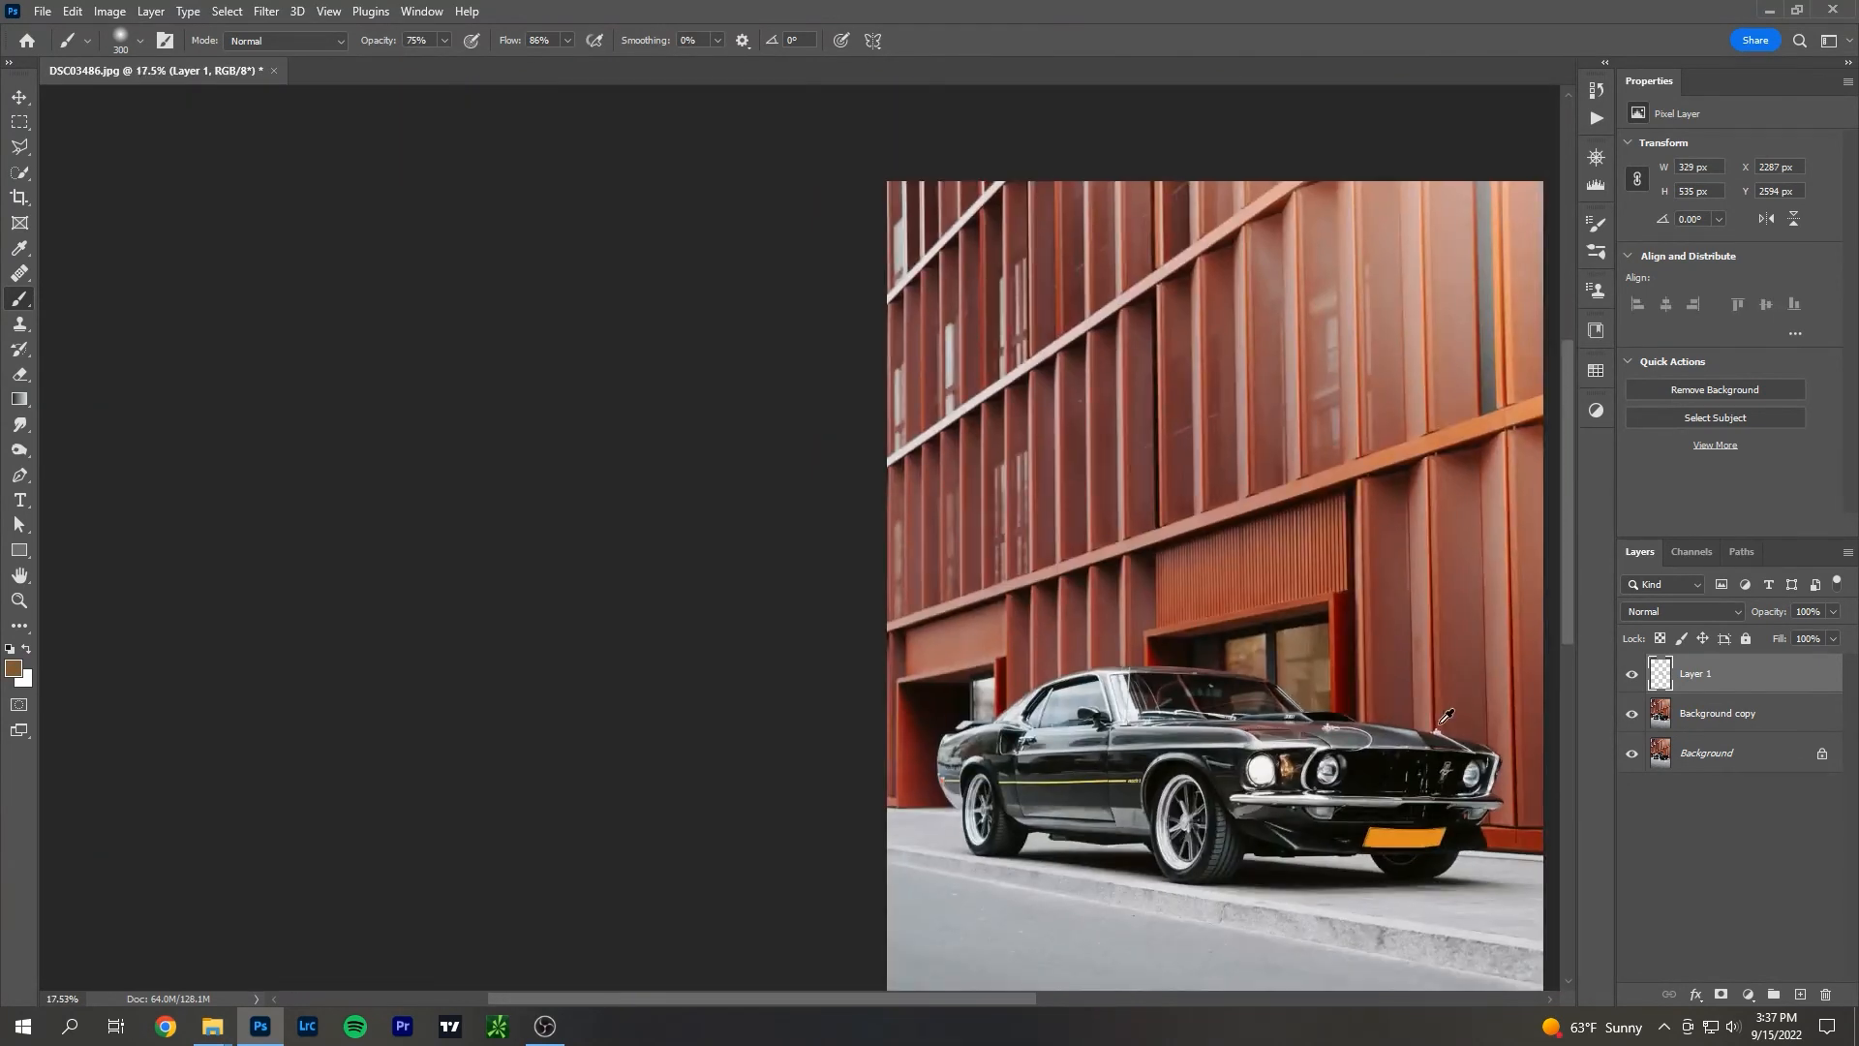
left_click_drag(1002, 684, 987, 722)
key("ctrl+z")
key("ctrl+z")
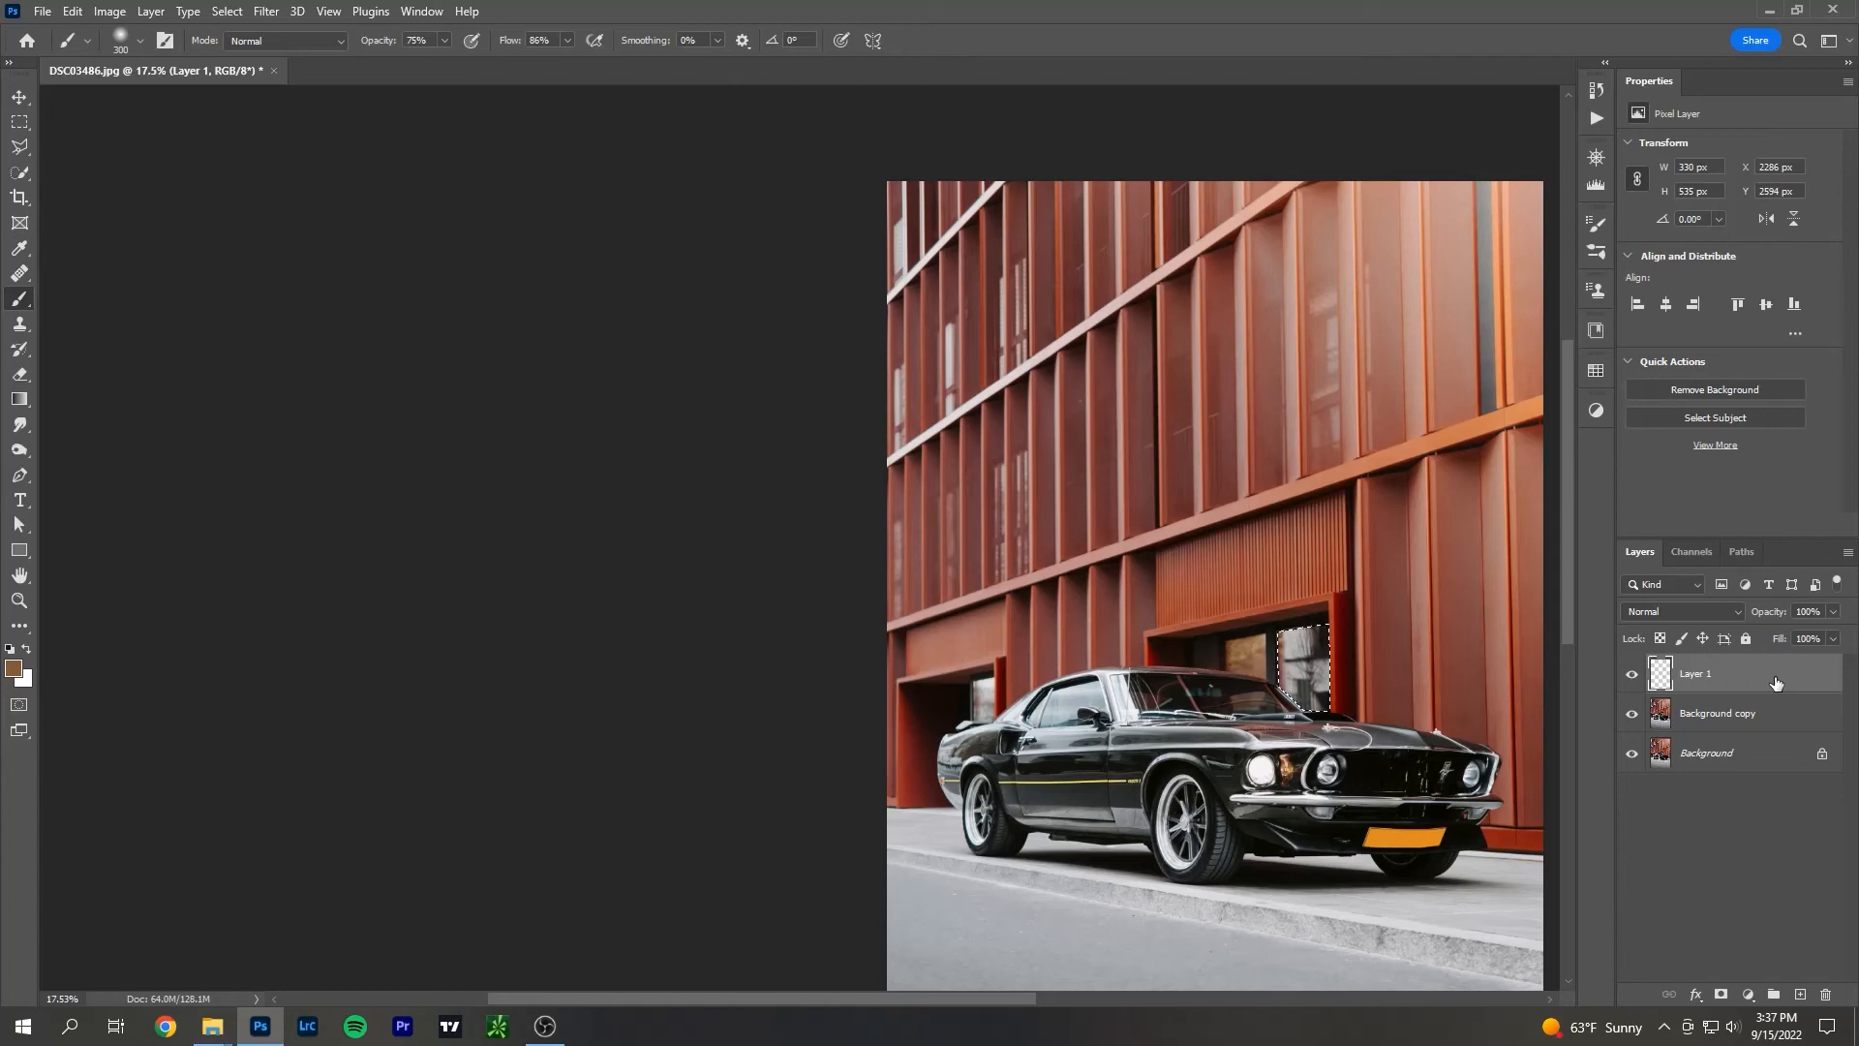
Delete the empty Layer 1 and clear the selection around the window pane.
left_click_drag(1776, 682, 1827, 996)
key("ctrl+minus")
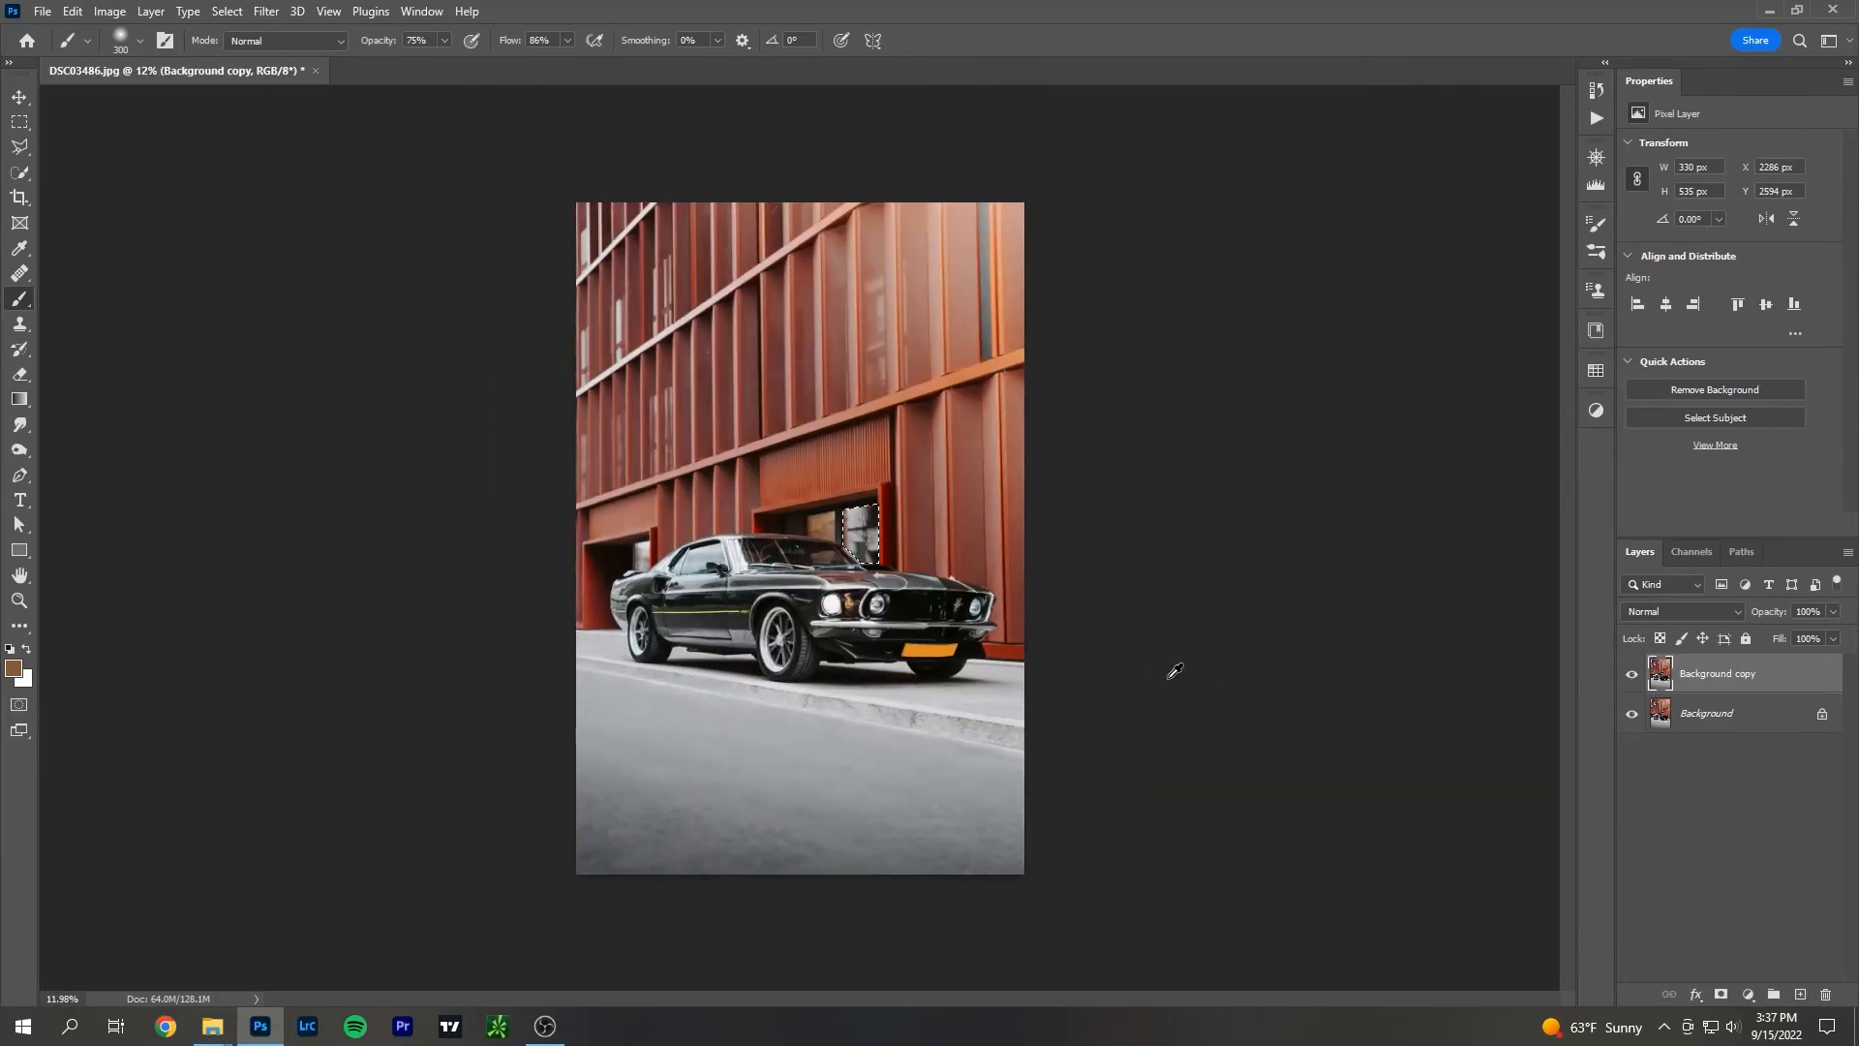
key("ctrl+0")
scroll(1216, 639, "down", 2)
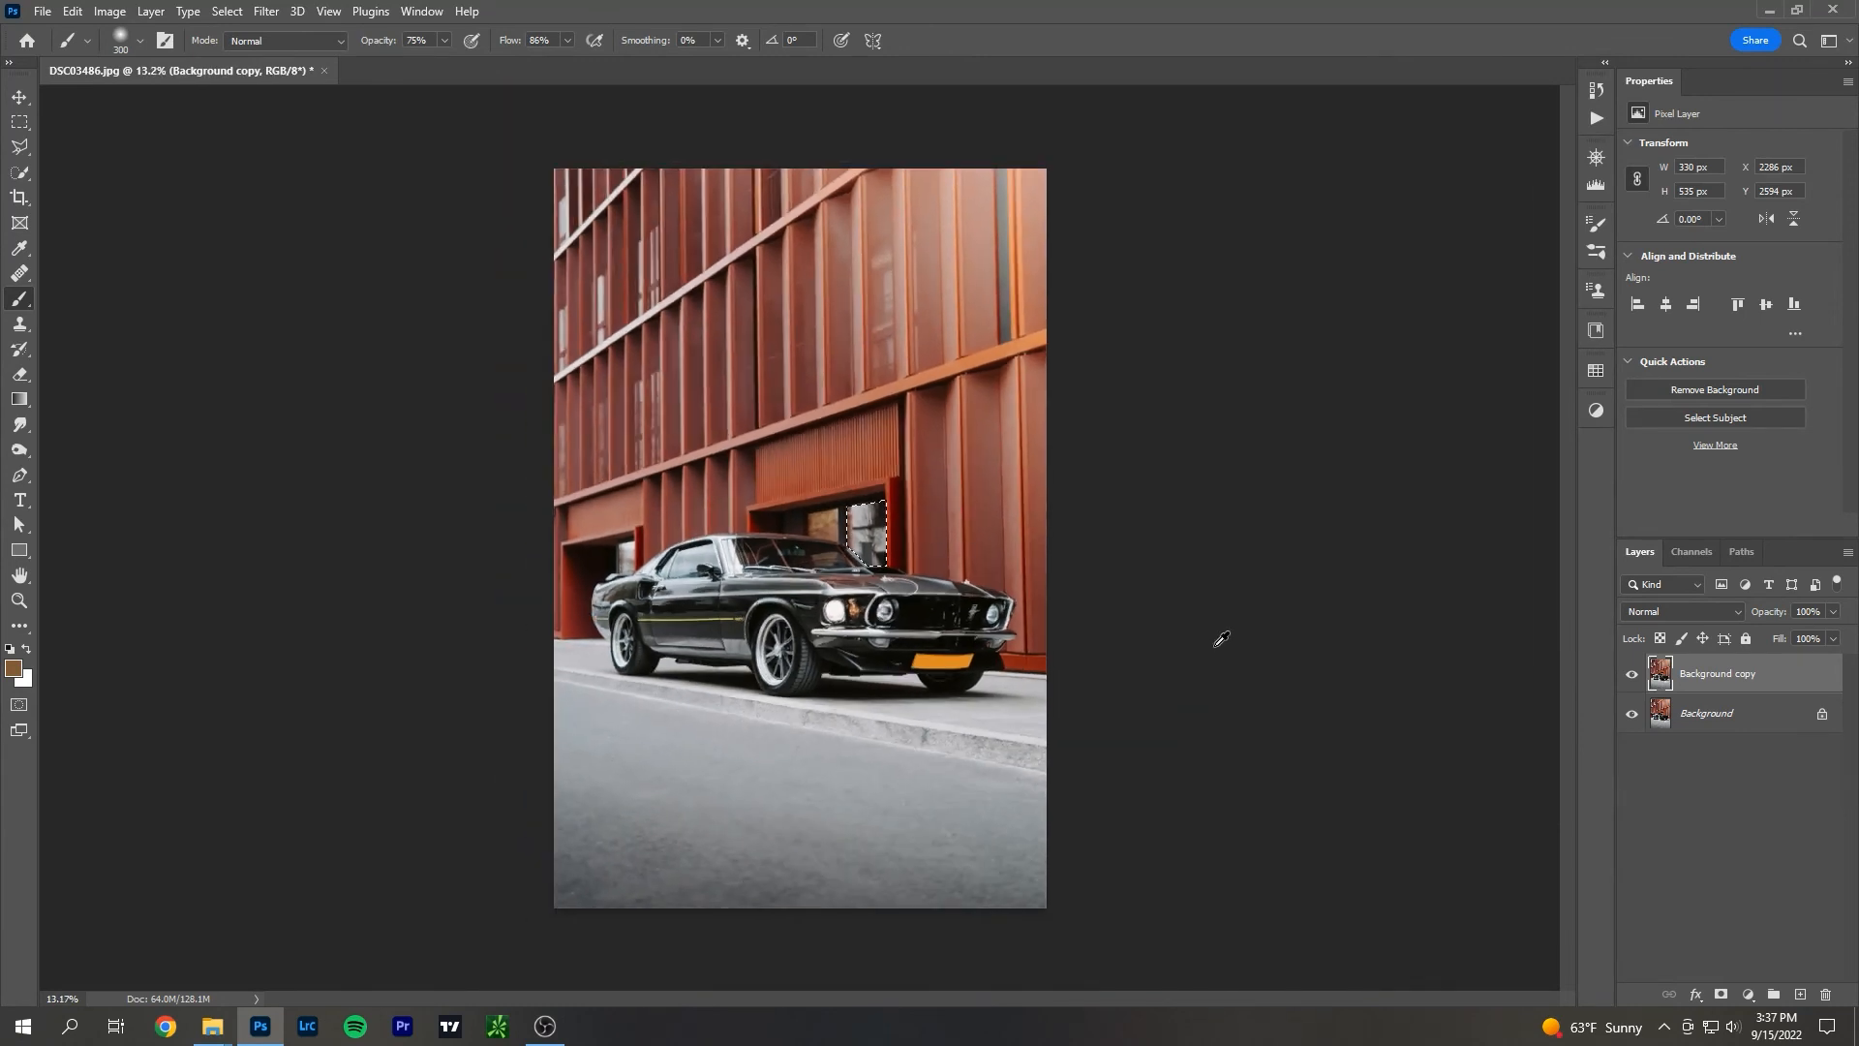
scroll(792, 628, "up", 3)
scroll(792, 627, "up", 3)
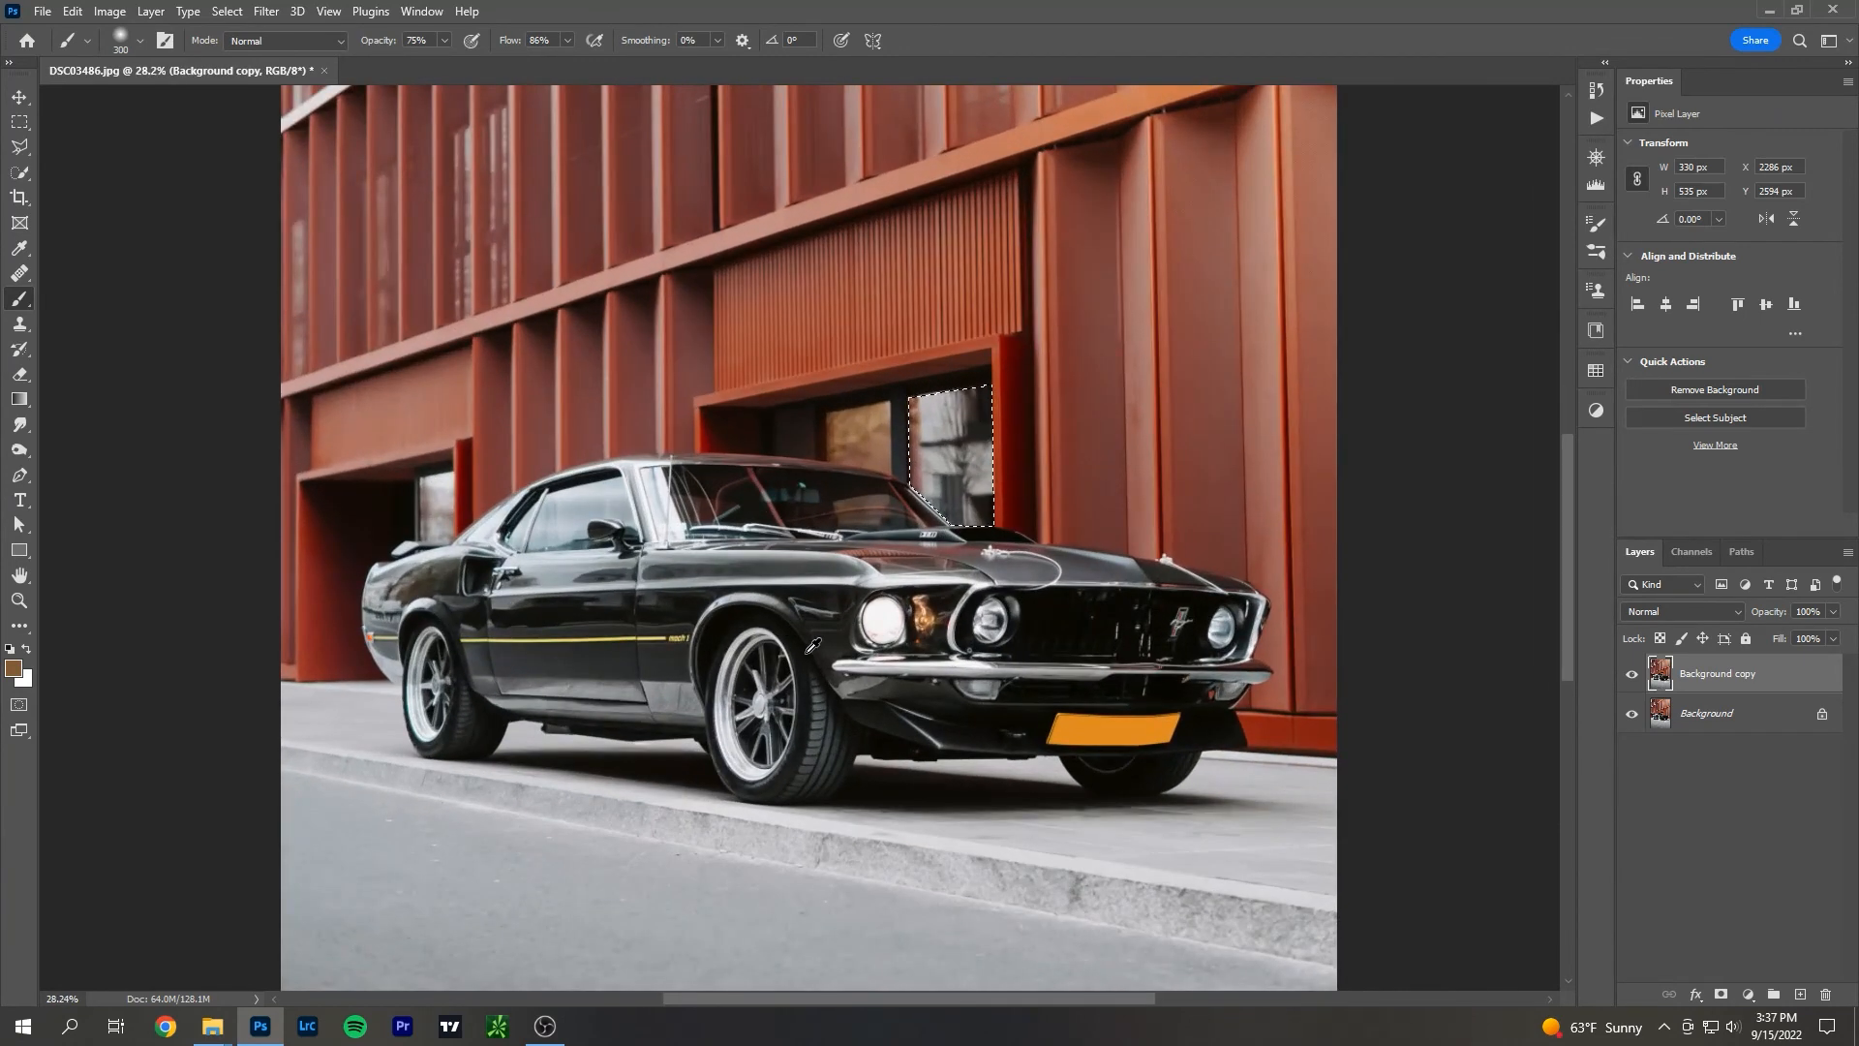
scroll(1183, 792, "down", 3)
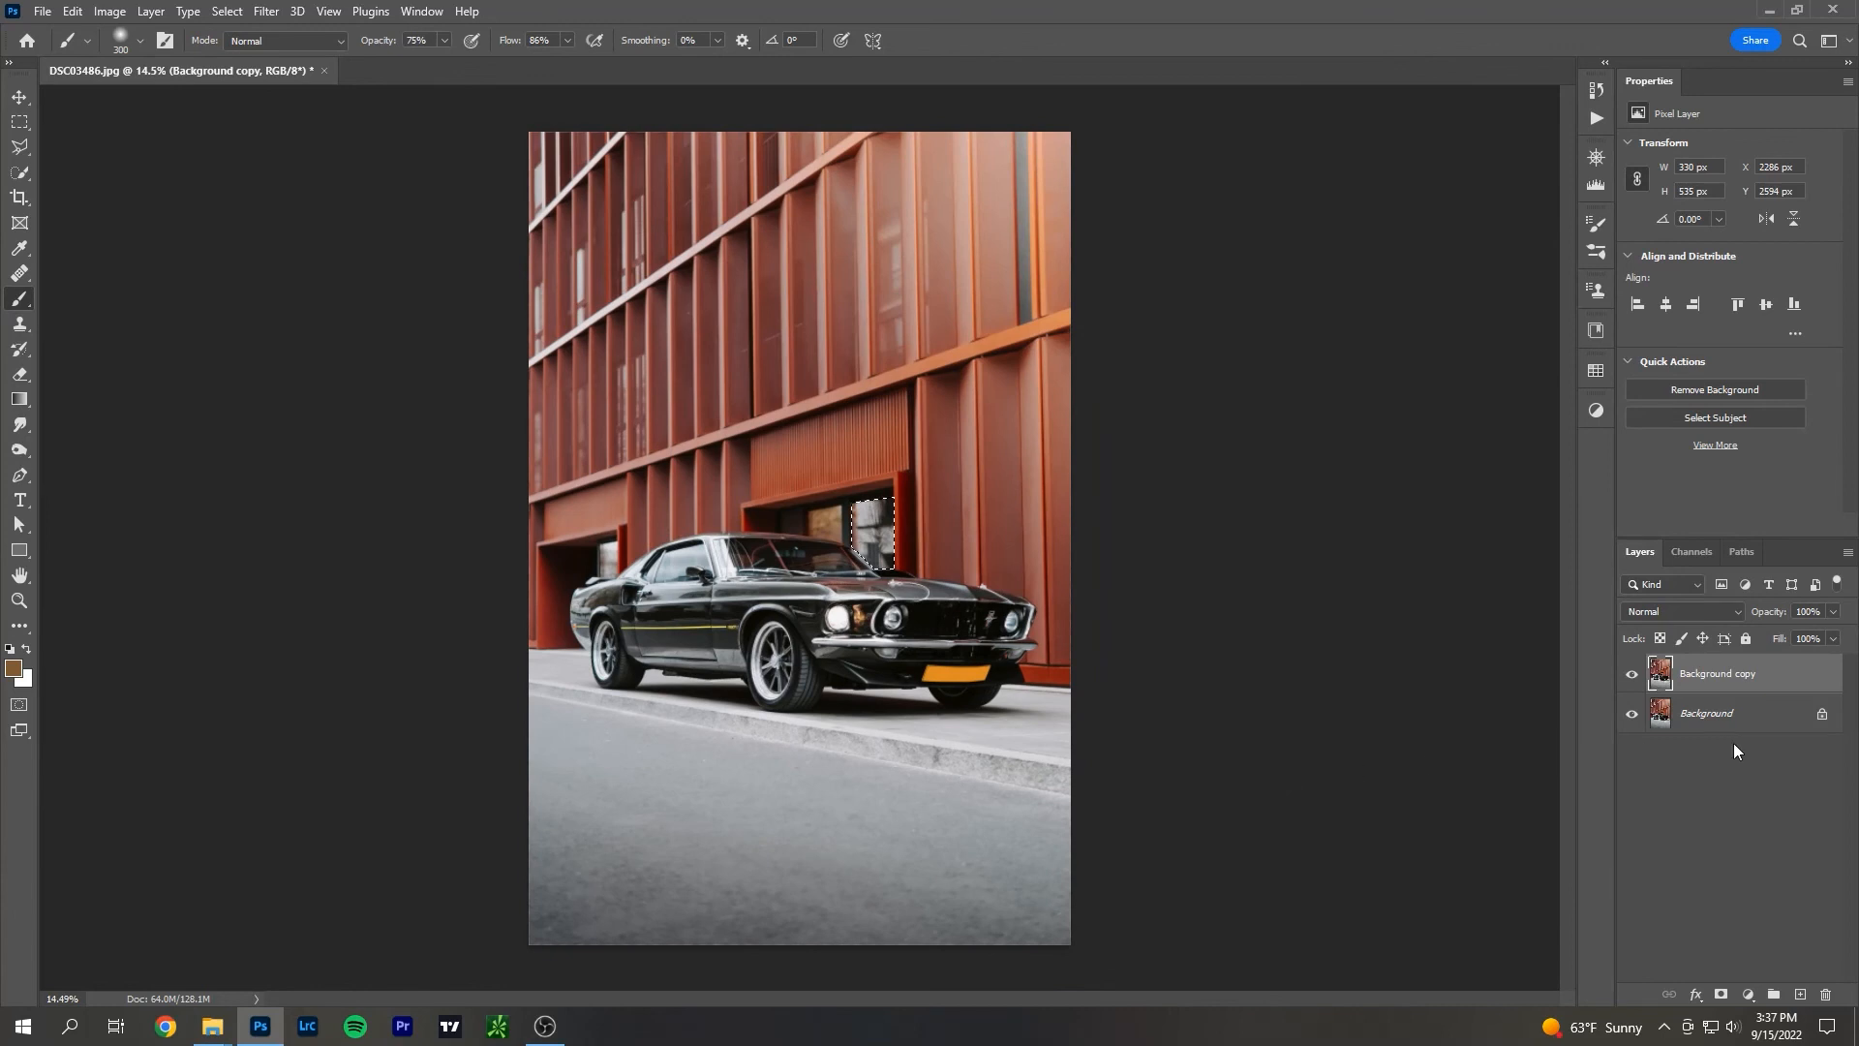
key("ctrl+d")
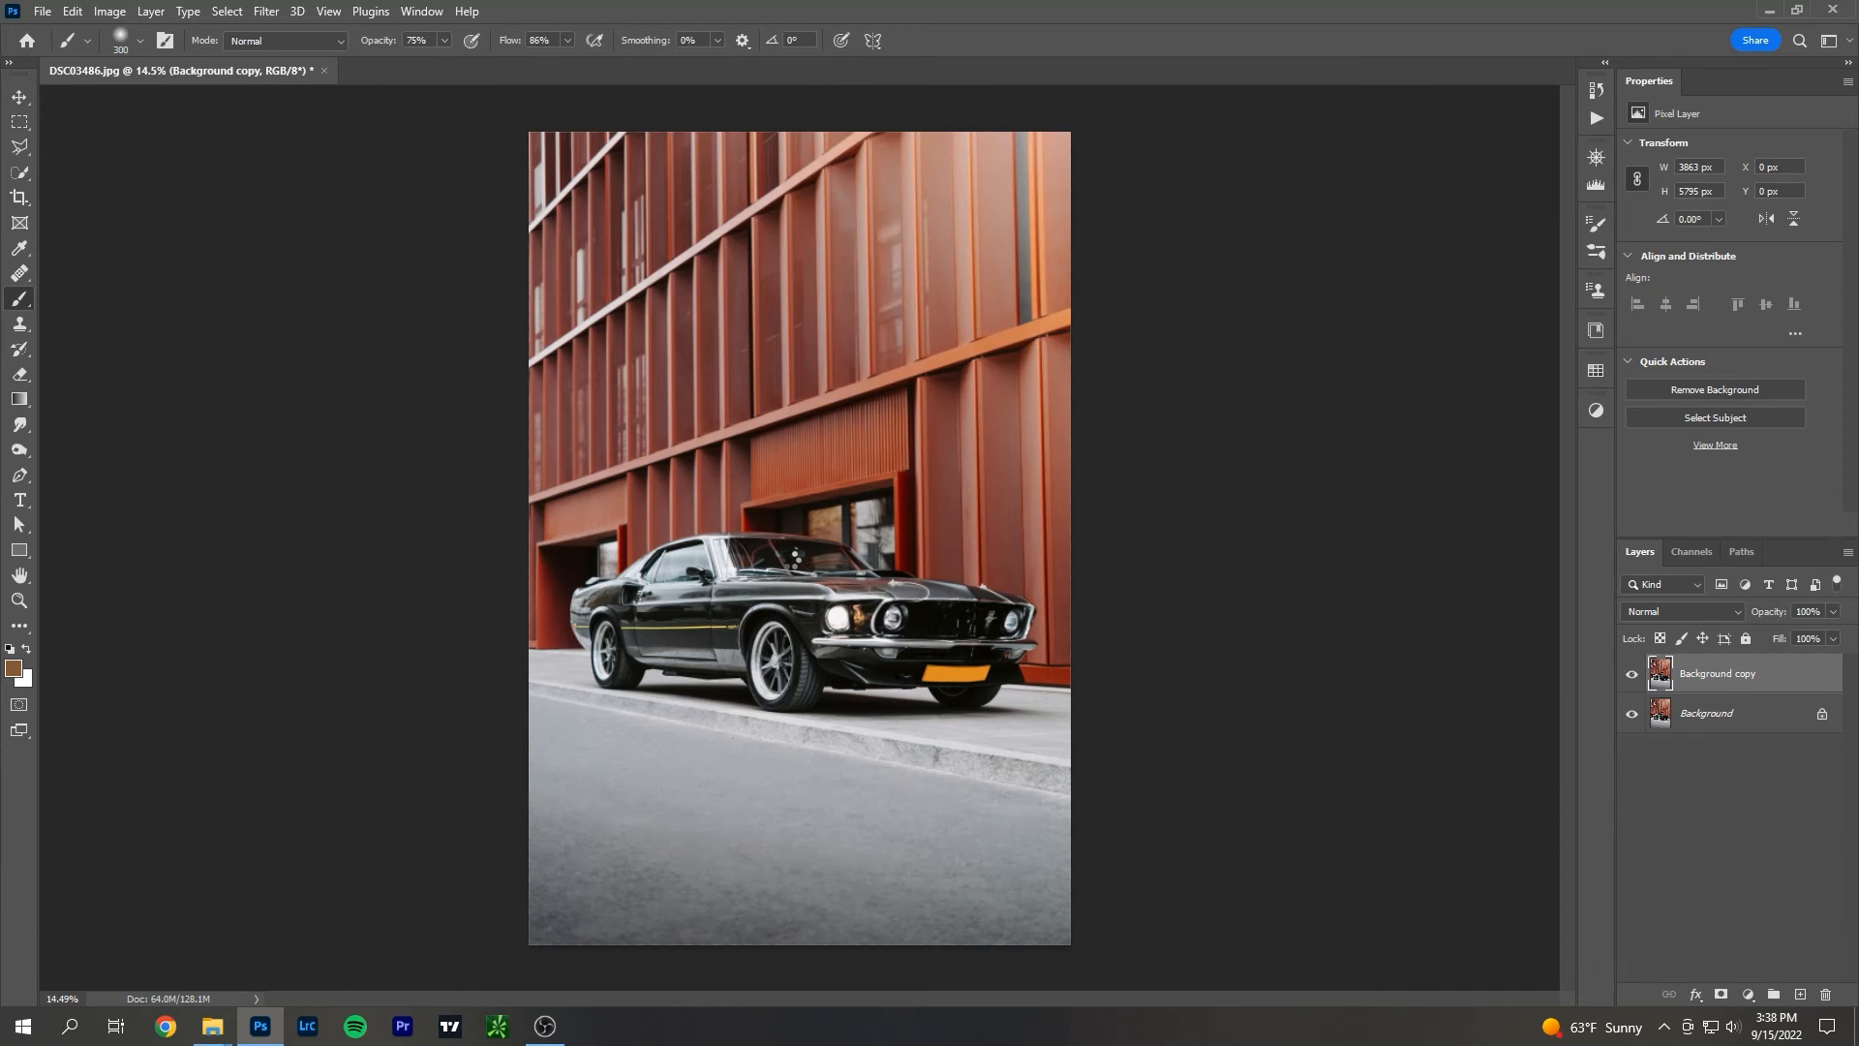
key("ctrl+shift+a")
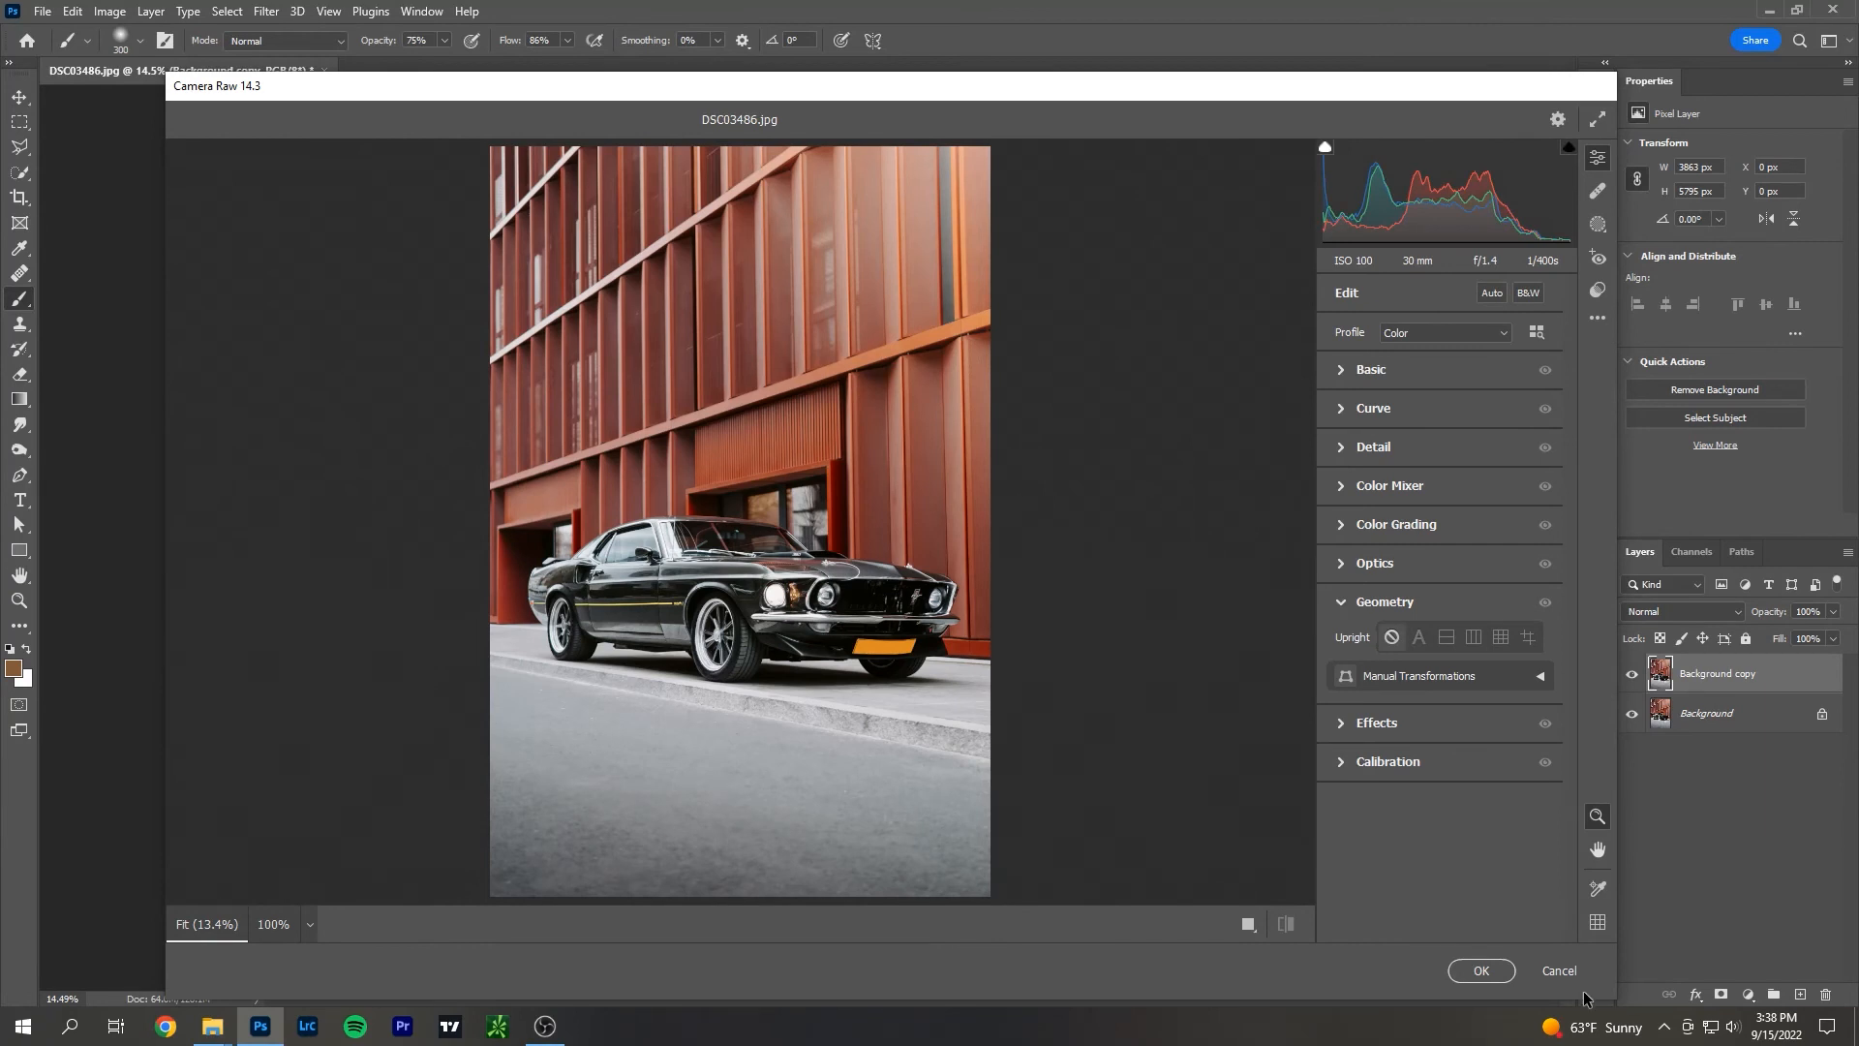
left_click(1561, 972)
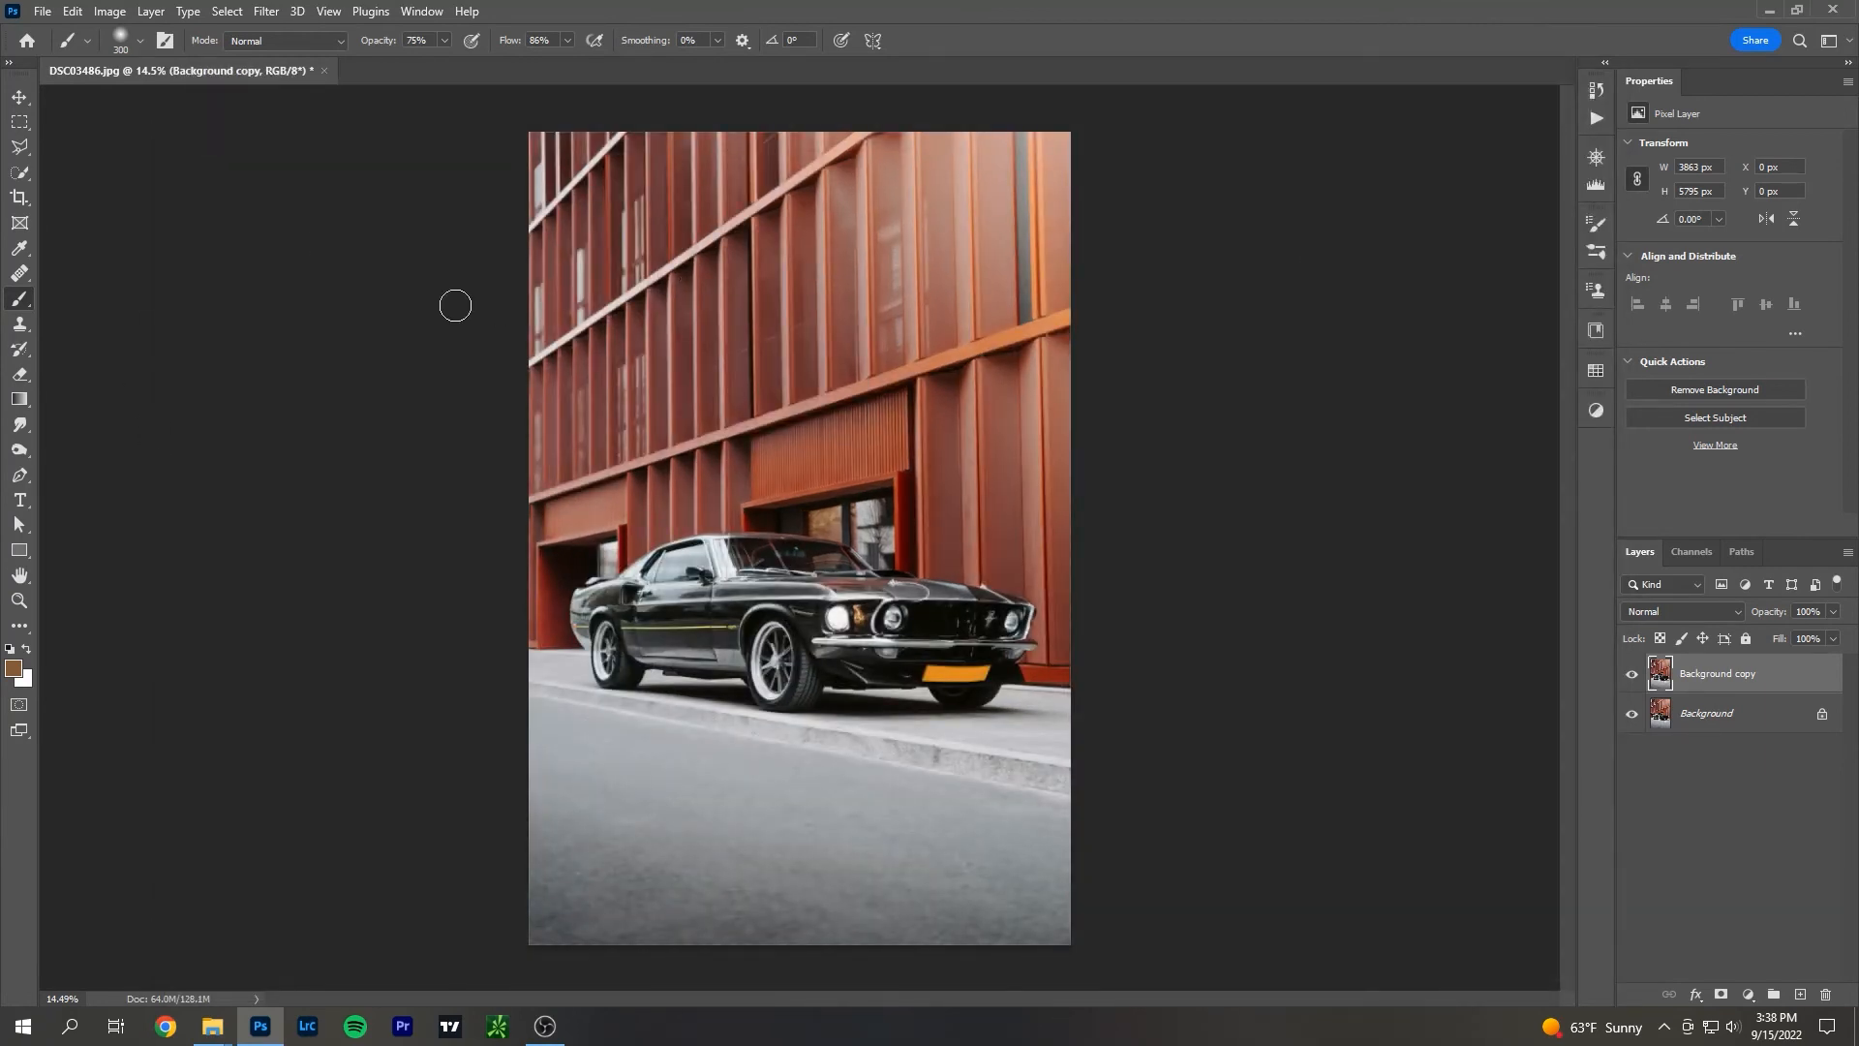
left_click_drag(975, 245, 984, 473)
key("ctrl+z")
Set the foreground colour to a bright green.
left_click(14, 668)
mouse_move(324, 604)
left_mouse_down()
mouse_move(362, 484)
mouse_move(341, 663)
mouse_move(301, 458)
left_mouse_up()
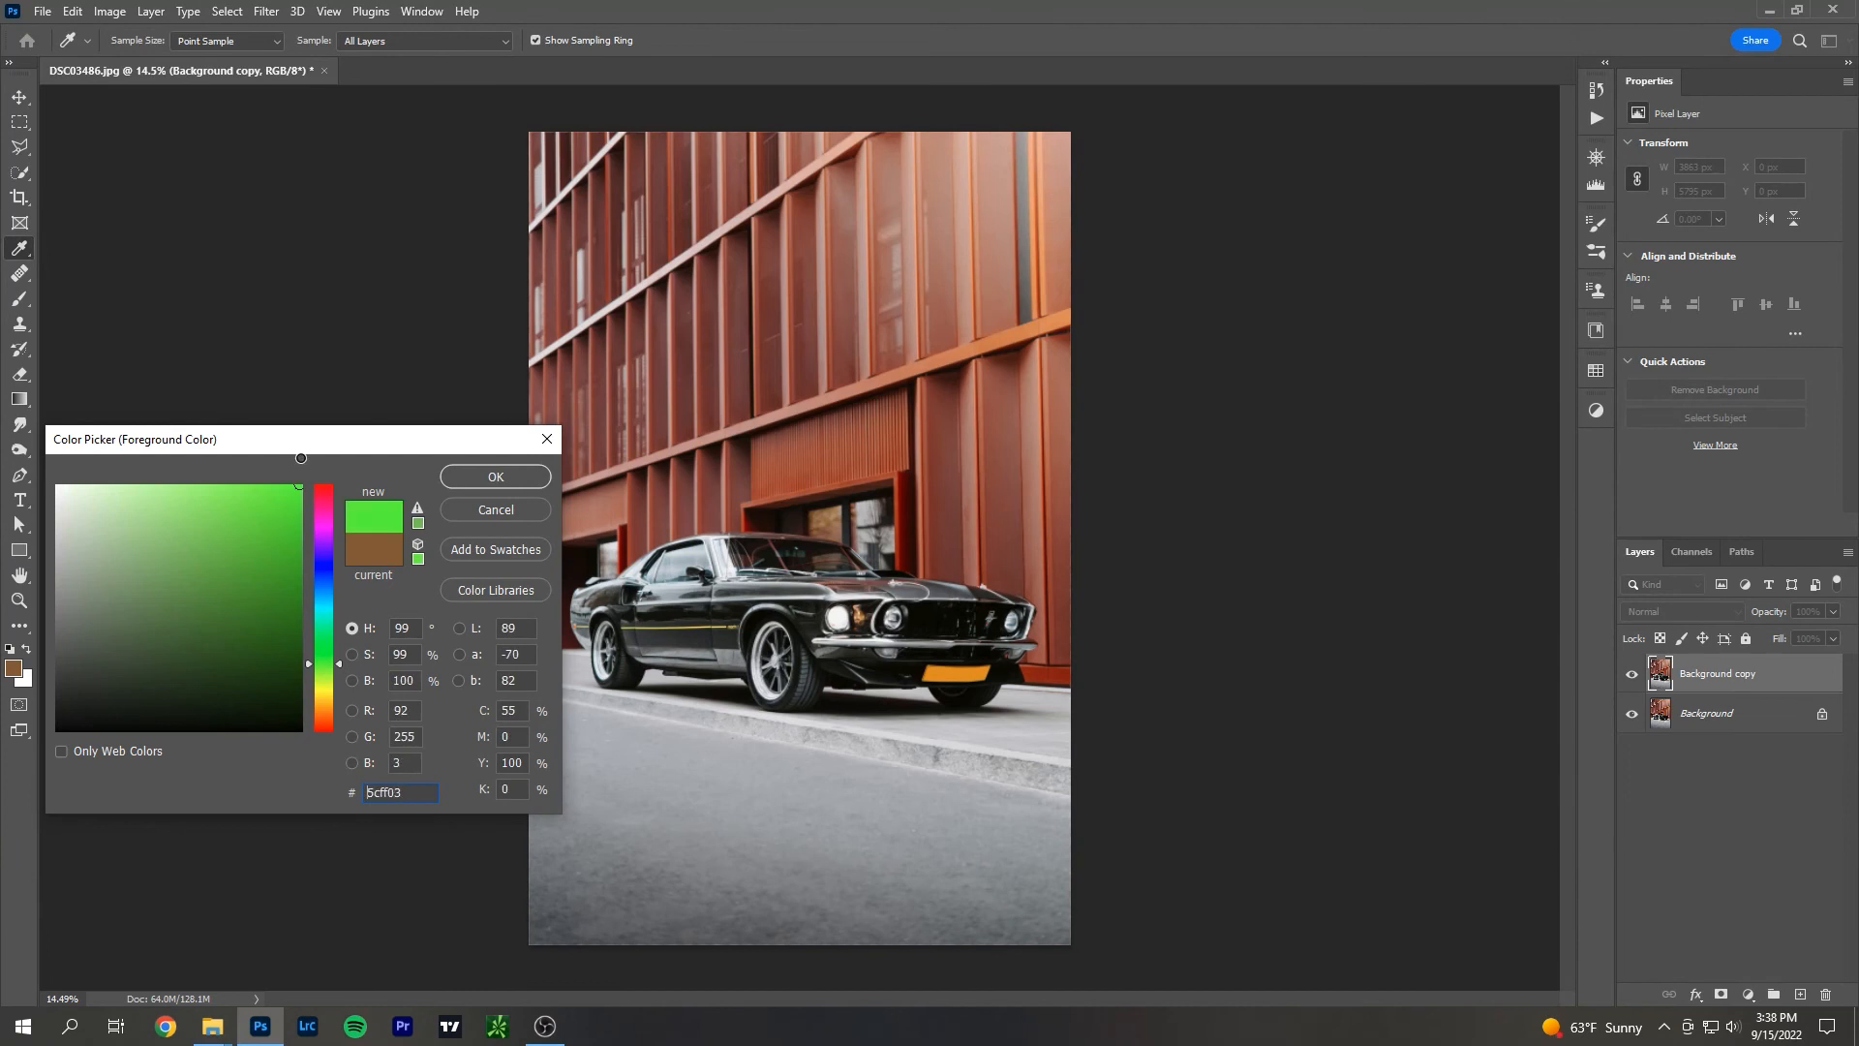
left_click(502, 479)
Brush a long green vertical line on the building's right side plus a short stroke toward the photo's edge, and undo them.
left_click_drag(971, 146, 997, 521)
key("ctrl+z")
key("ctrl+shift+z")
left_click_drag(1006, 251, 1061, 256)
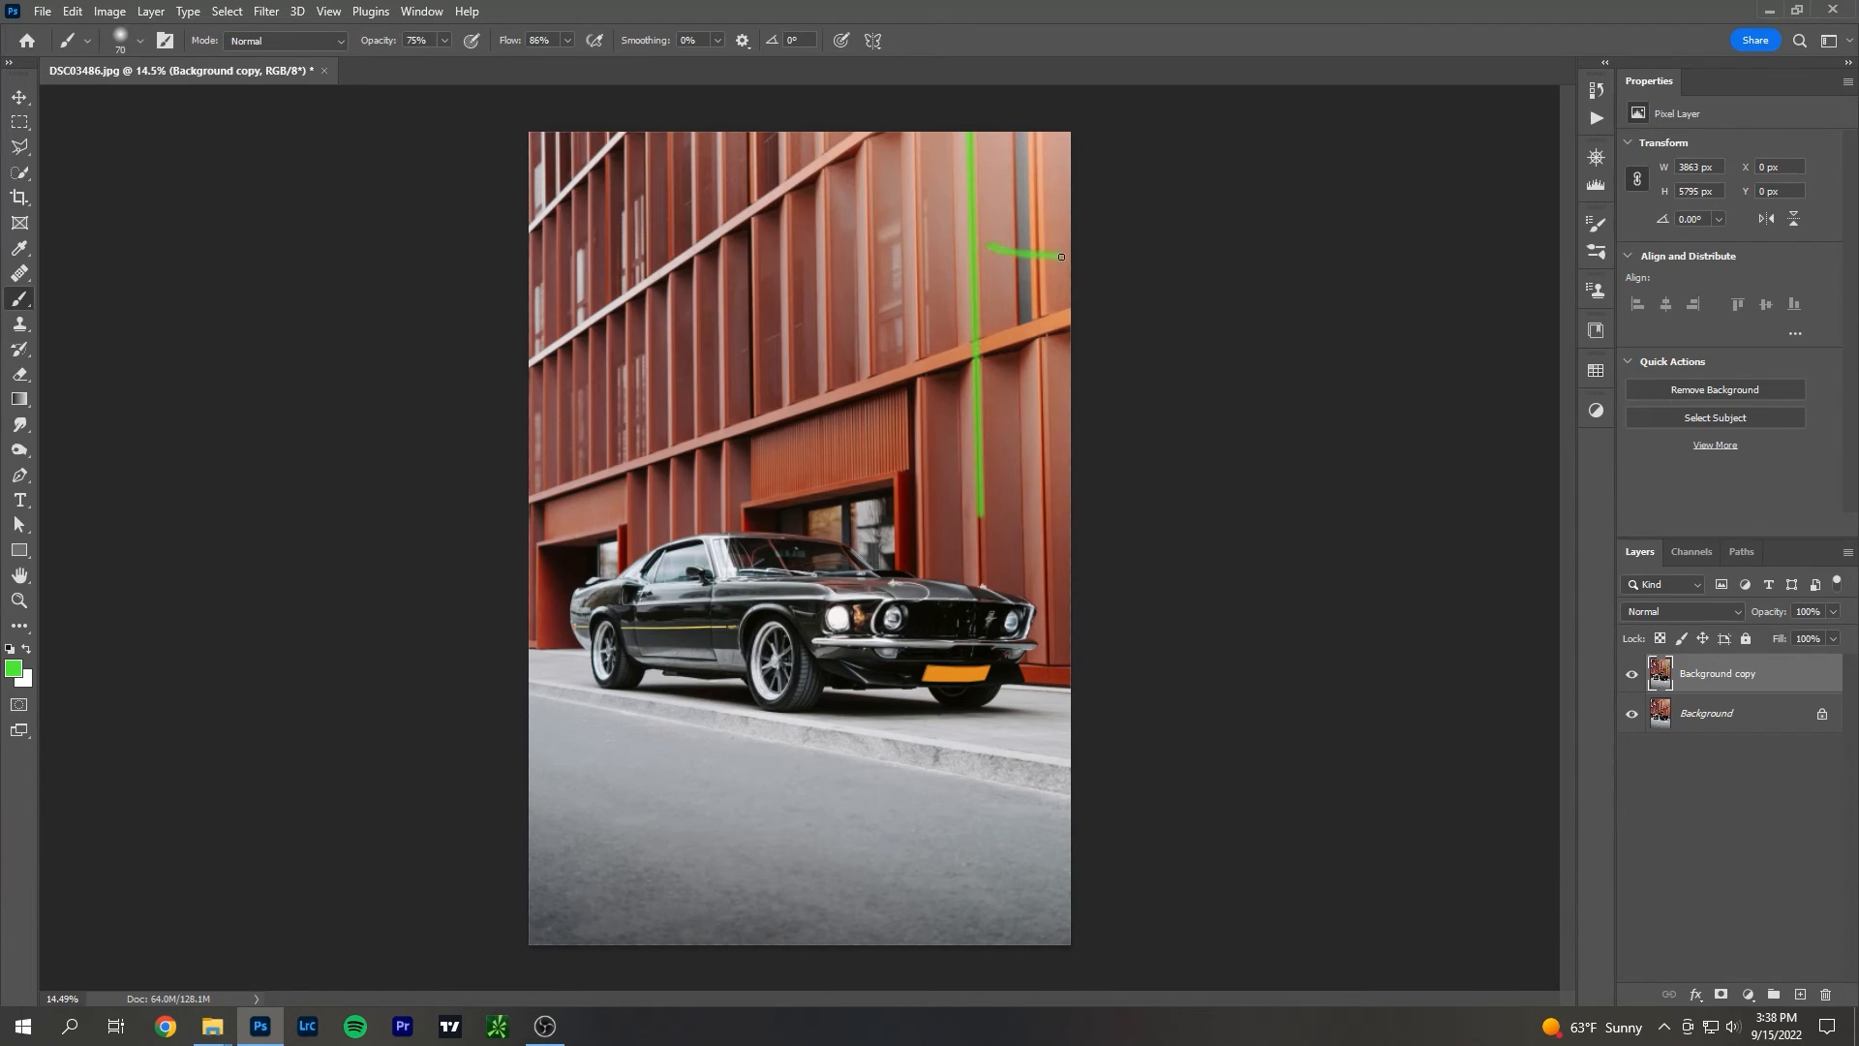
key("ctrl+z")
key("ctrl+z")
key("ctrl+shift+z")
Mark the facade's vertical lines near the photo's right and left edges in green, and undo the marks.
left_click_drag(1065, 667, 1061, 667)
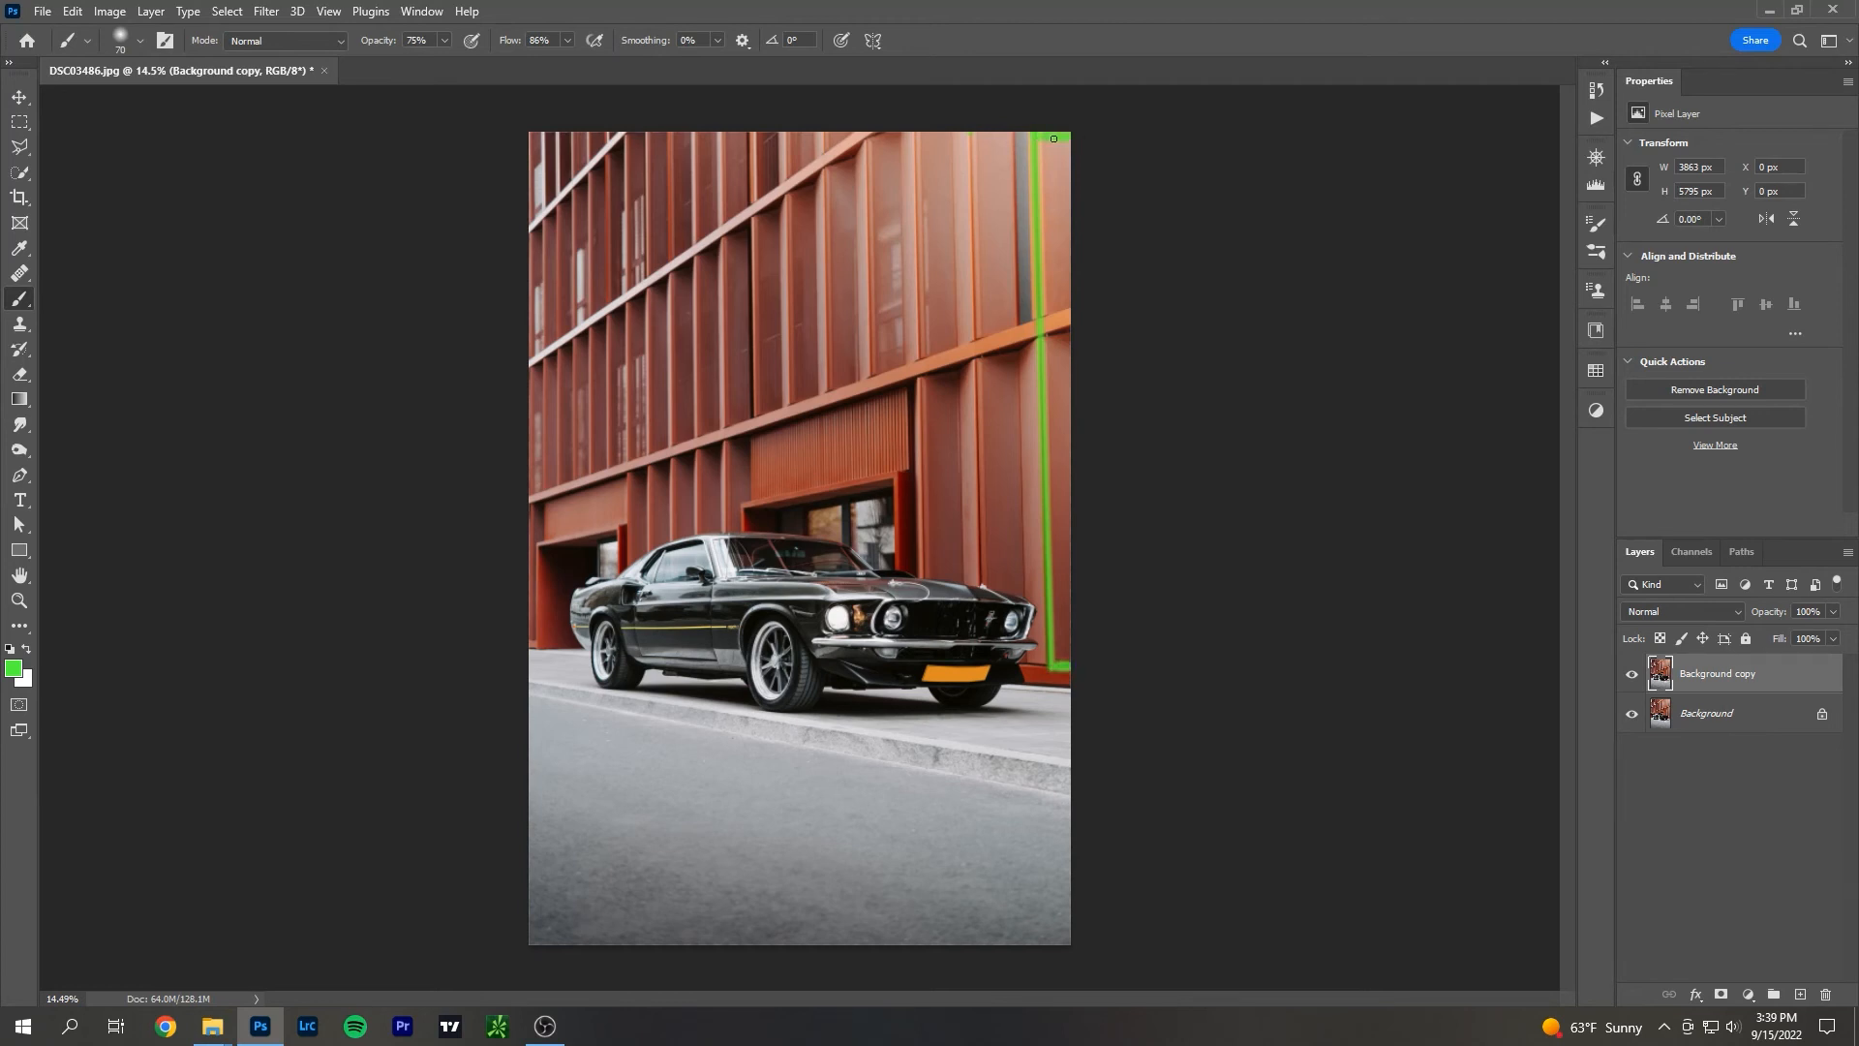
key("ctrl+z")
key("ctrl+z")
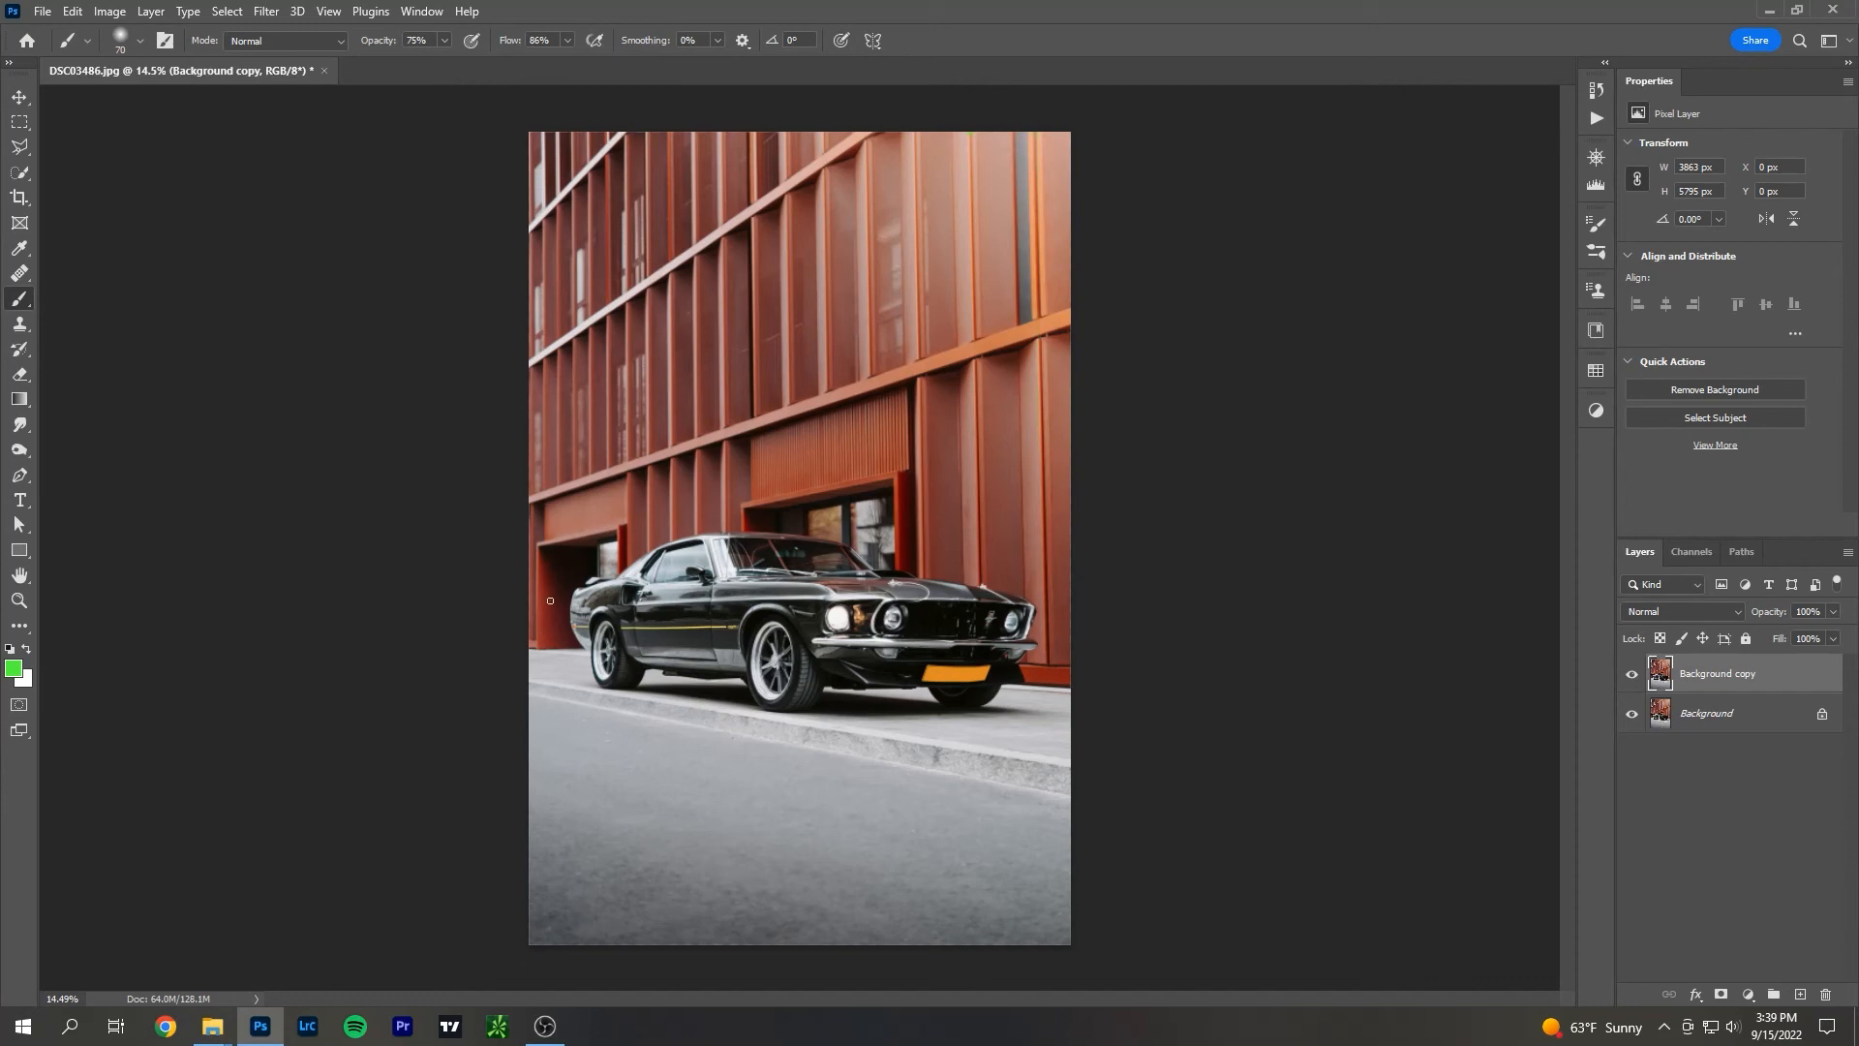
left_click(529, 131, "shift")
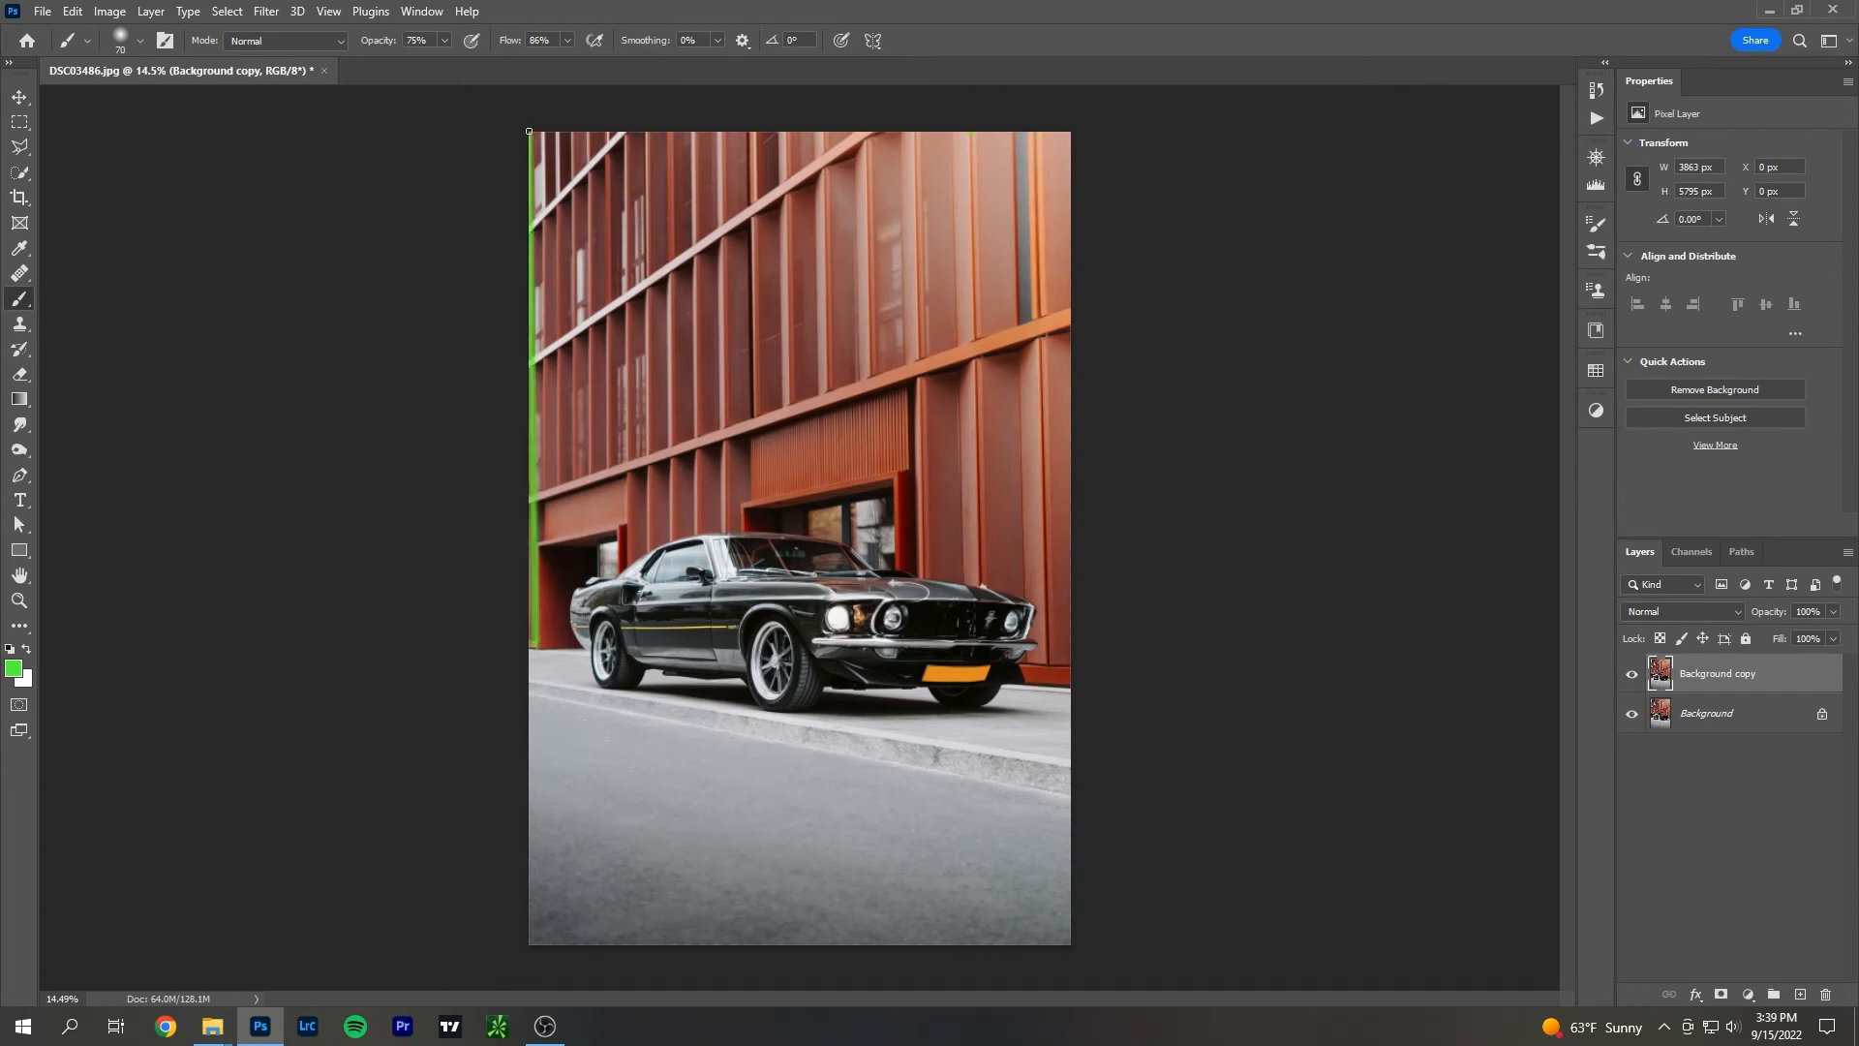
key("ctrl+z")
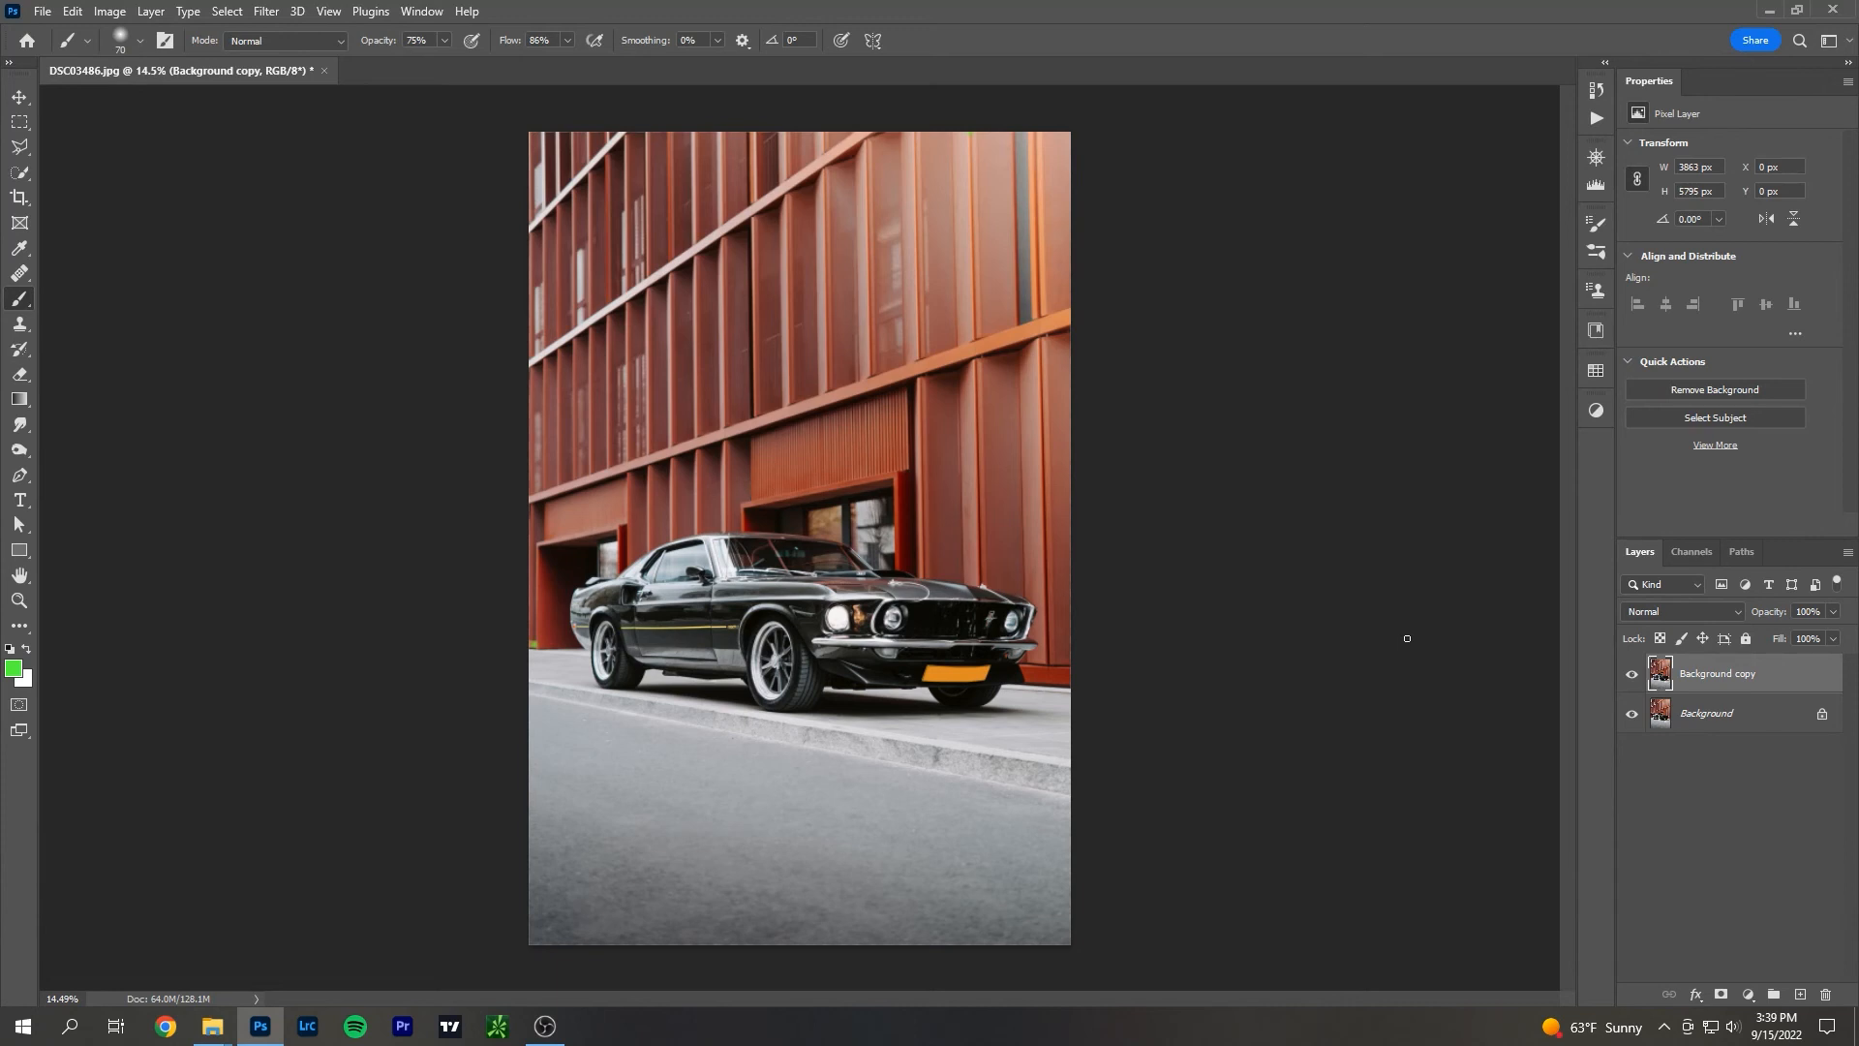
Compare the Auto Upright perspective correction with no correction in the Camera Raw filter's Geometry settings, and discard the changes.
left_click_drag(1051, 173, 1065, 184)
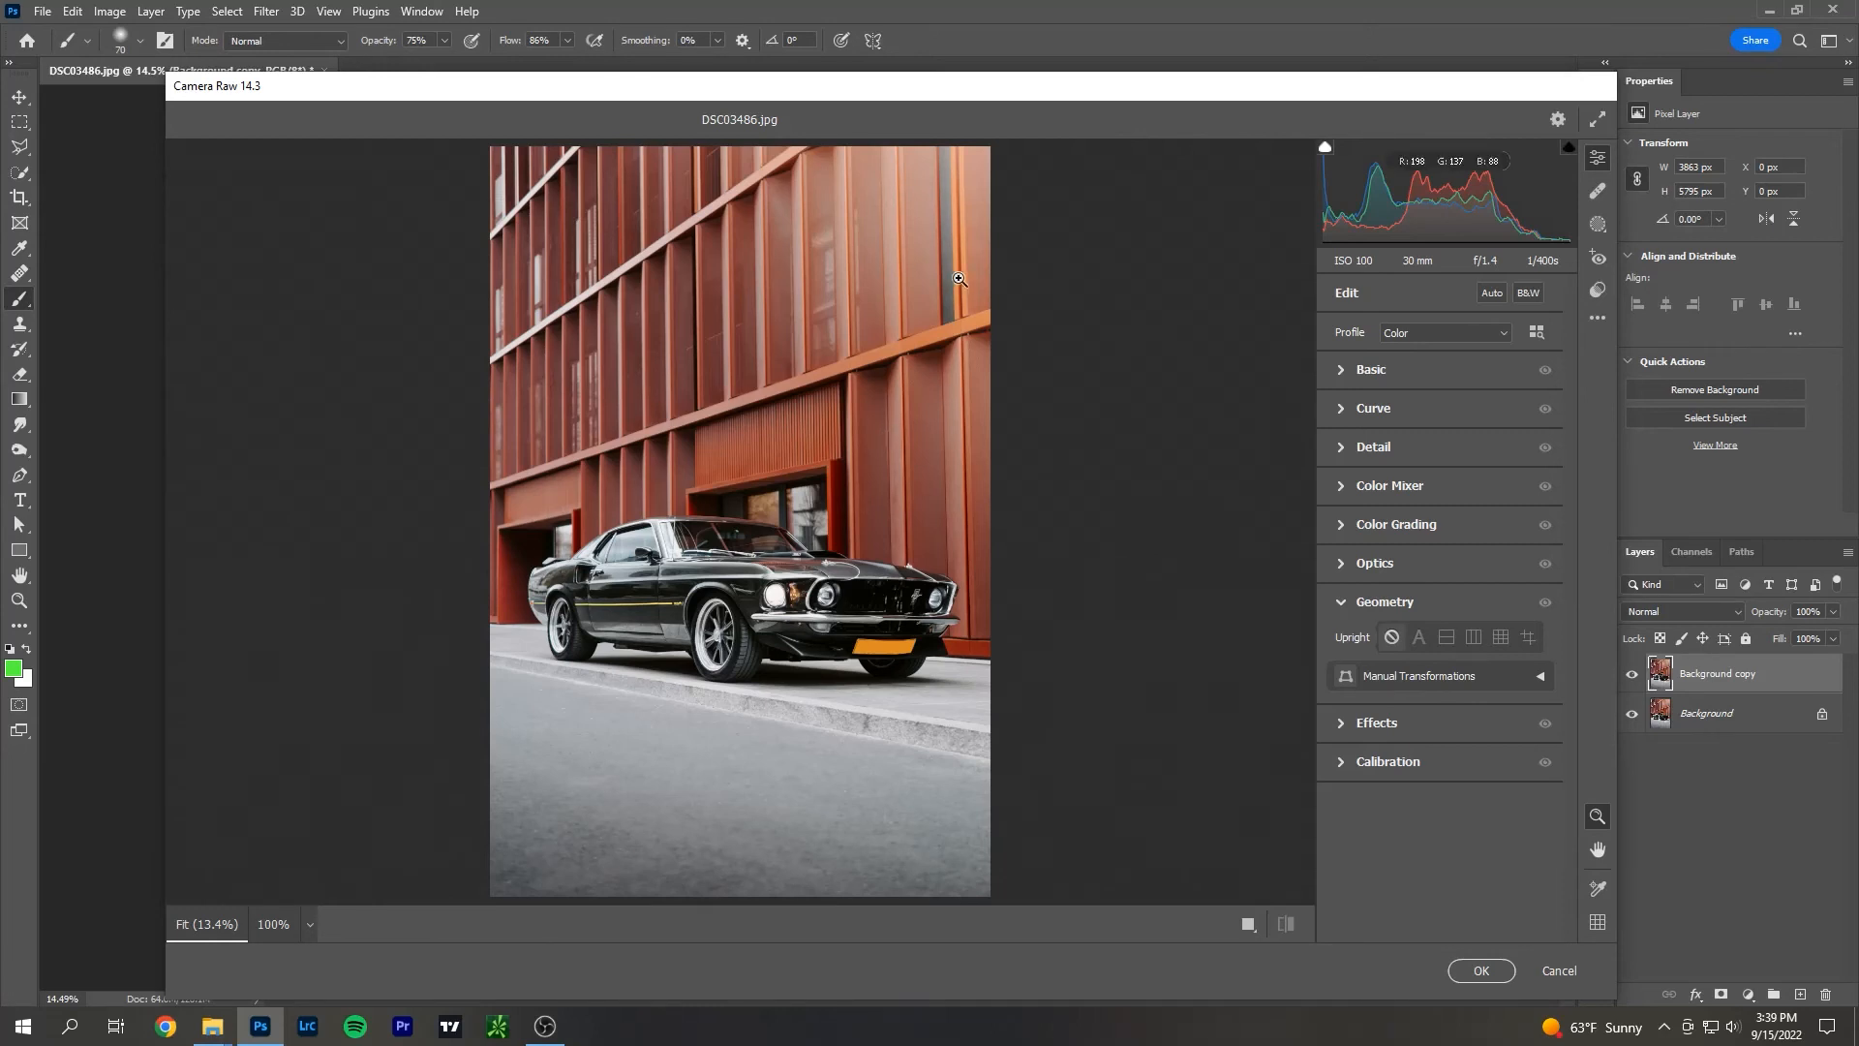
left_click(1418, 638)
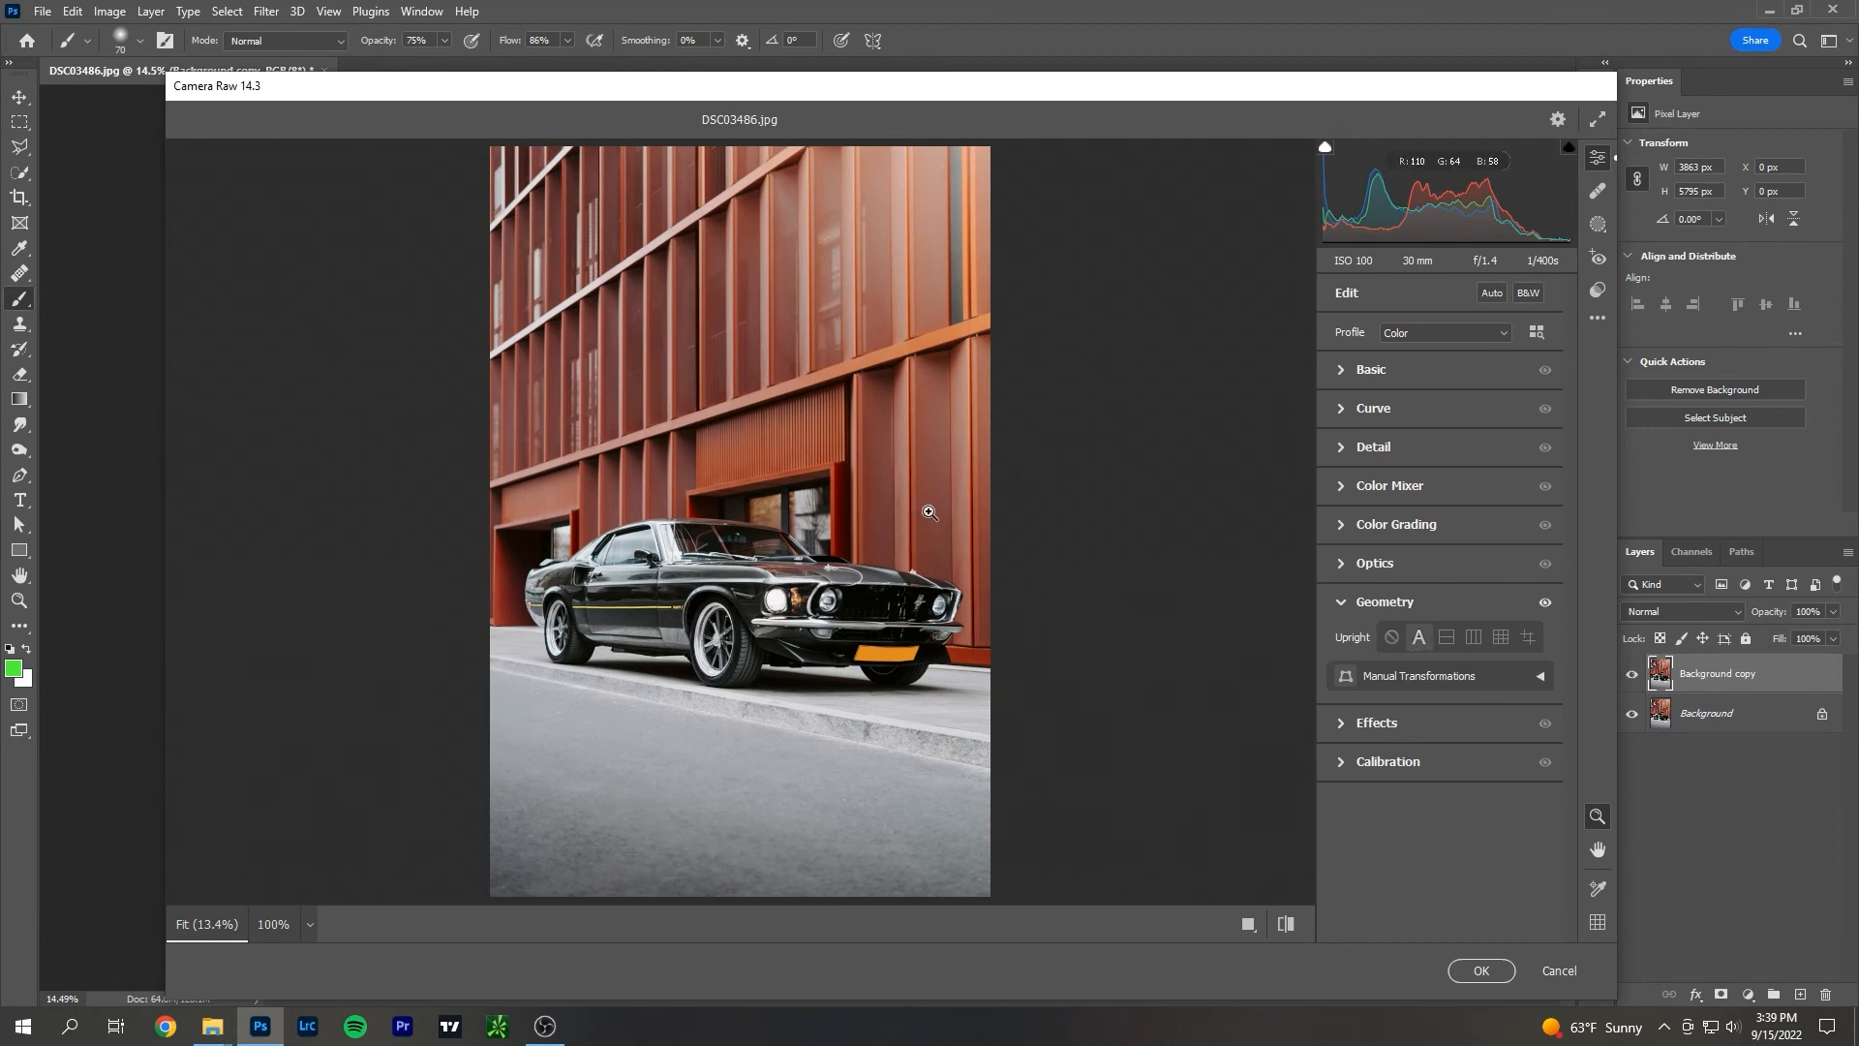
left_click(1390, 639)
left_click(1418, 643)
left_click(1392, 638)
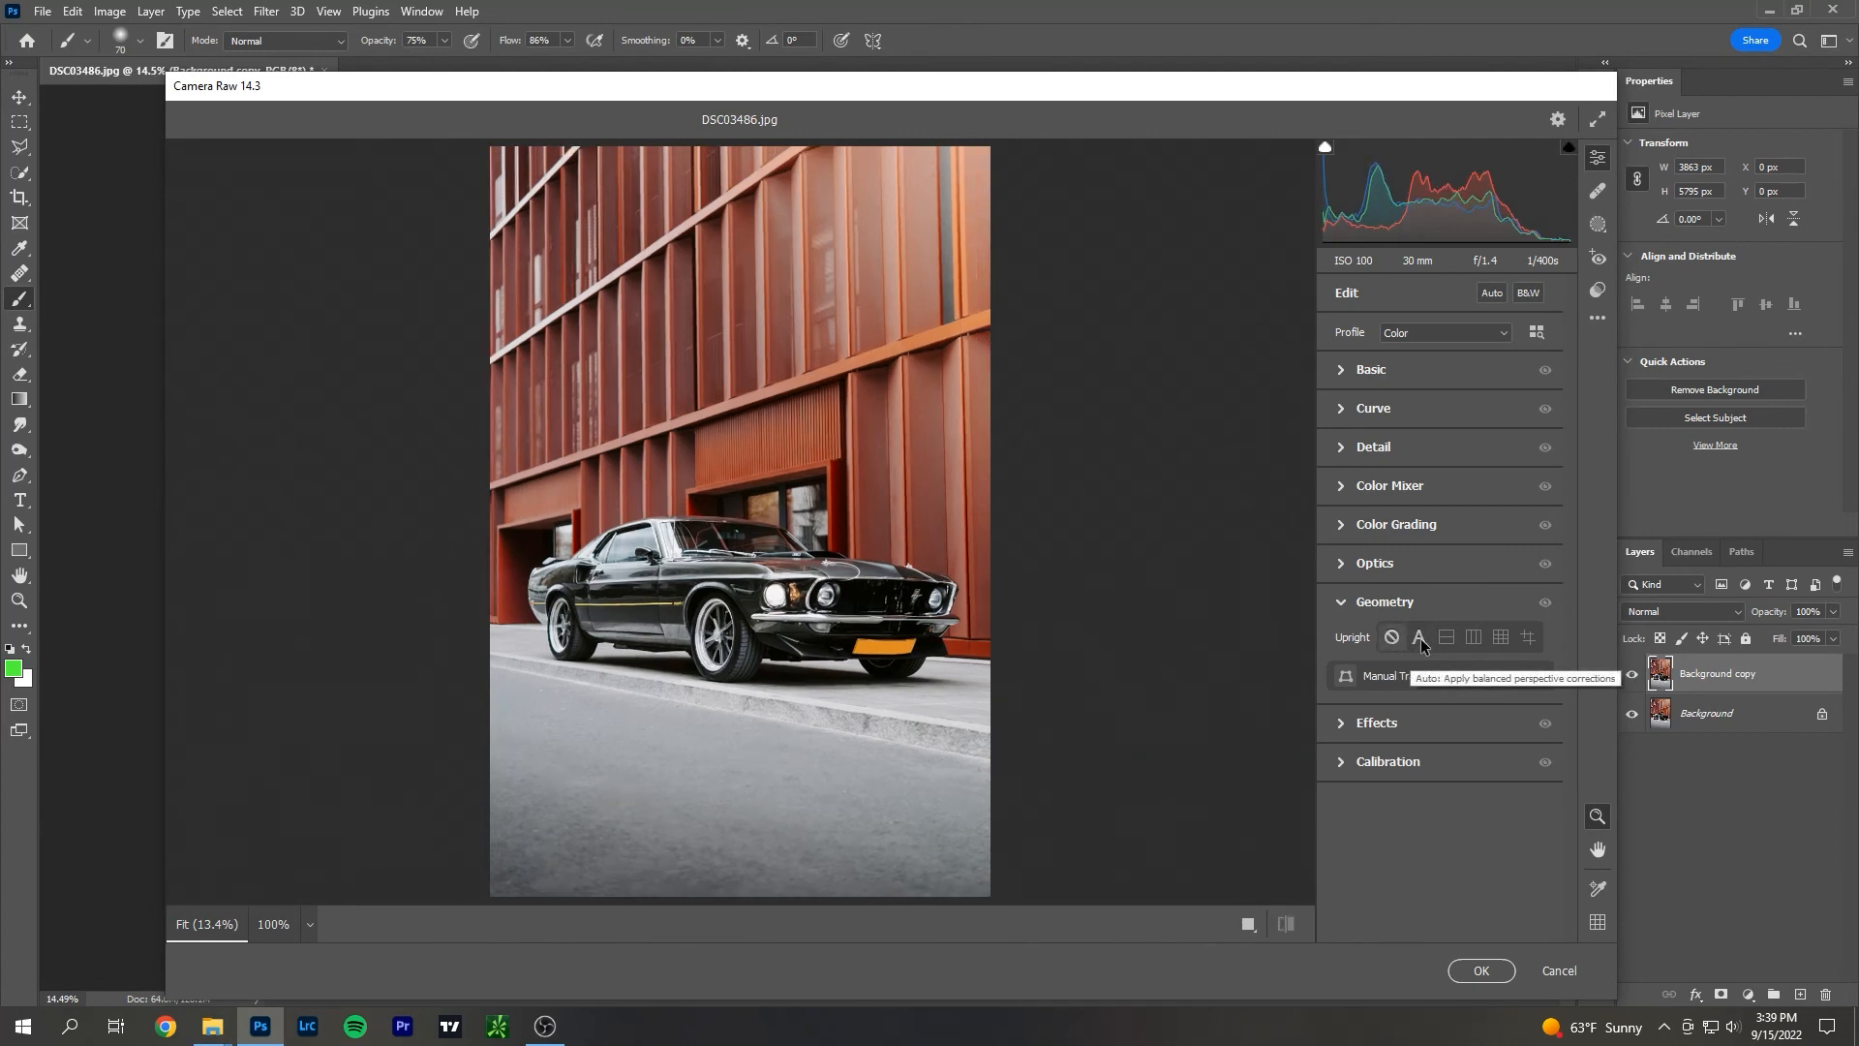
left_click(1420, 639)
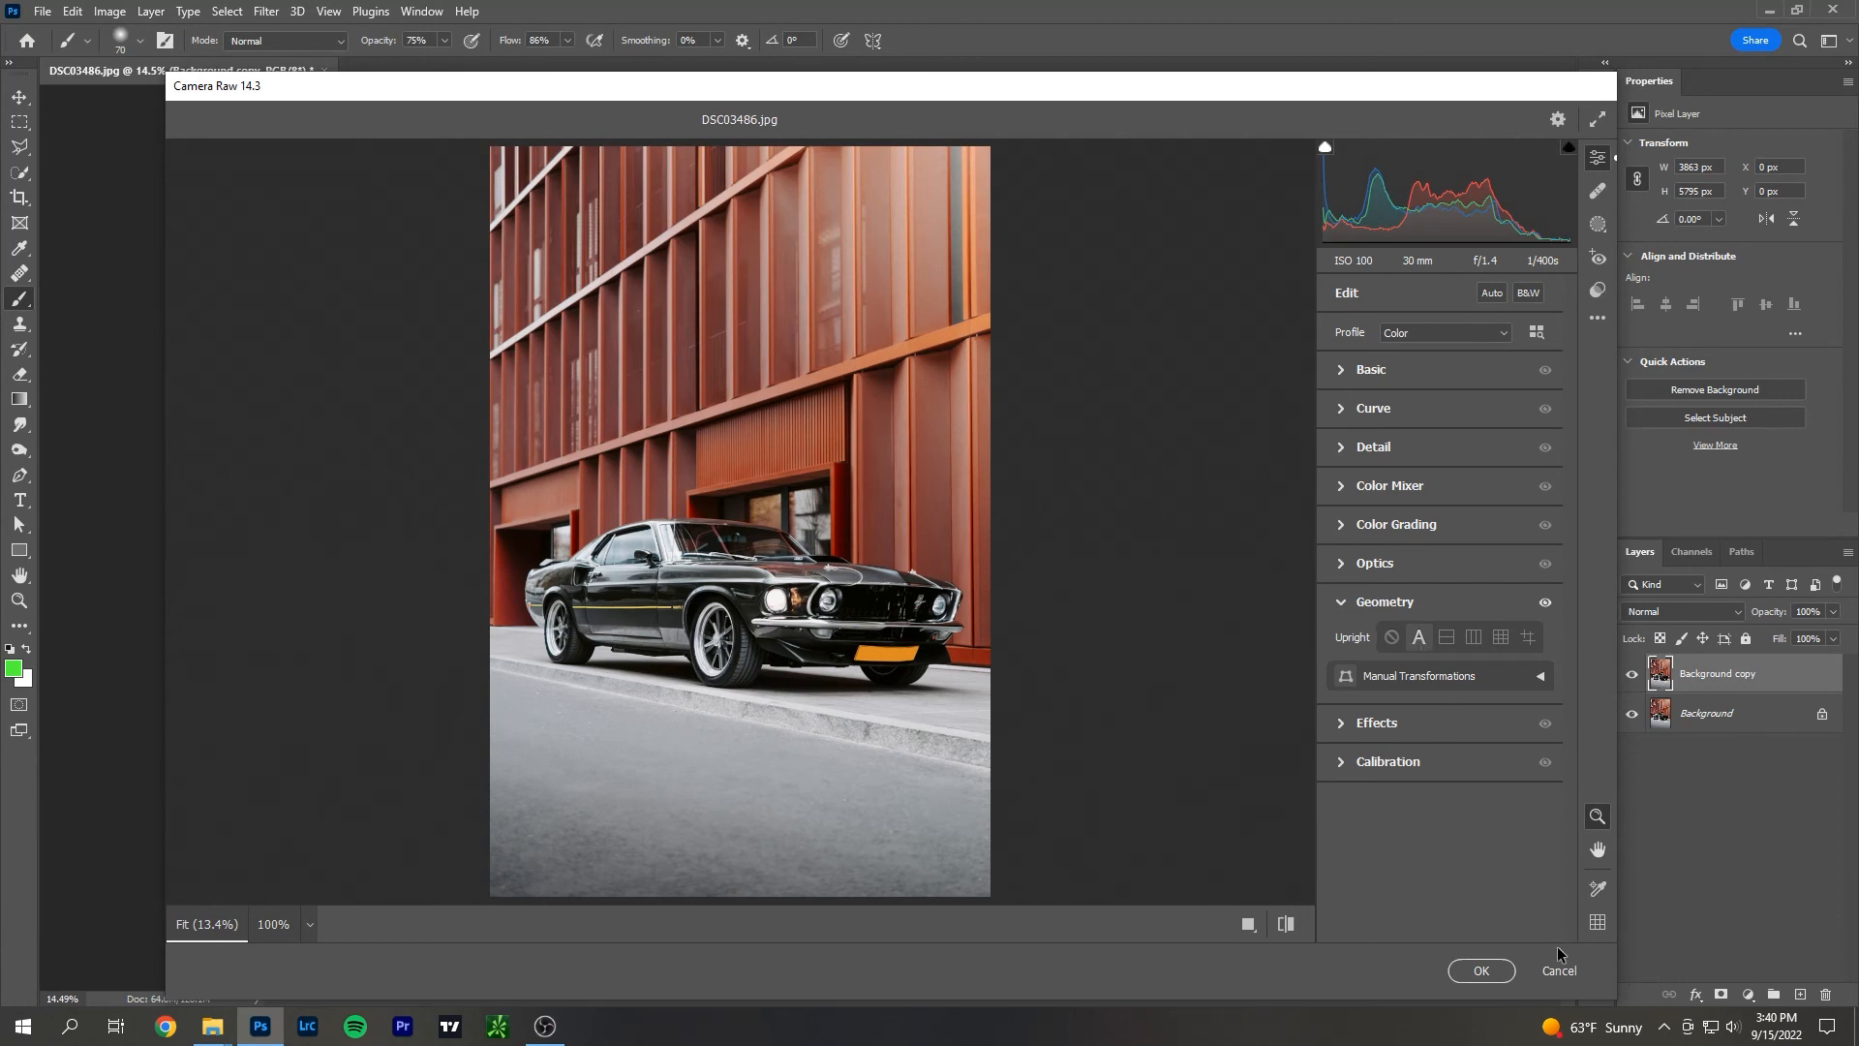
left_click(1558, 971)
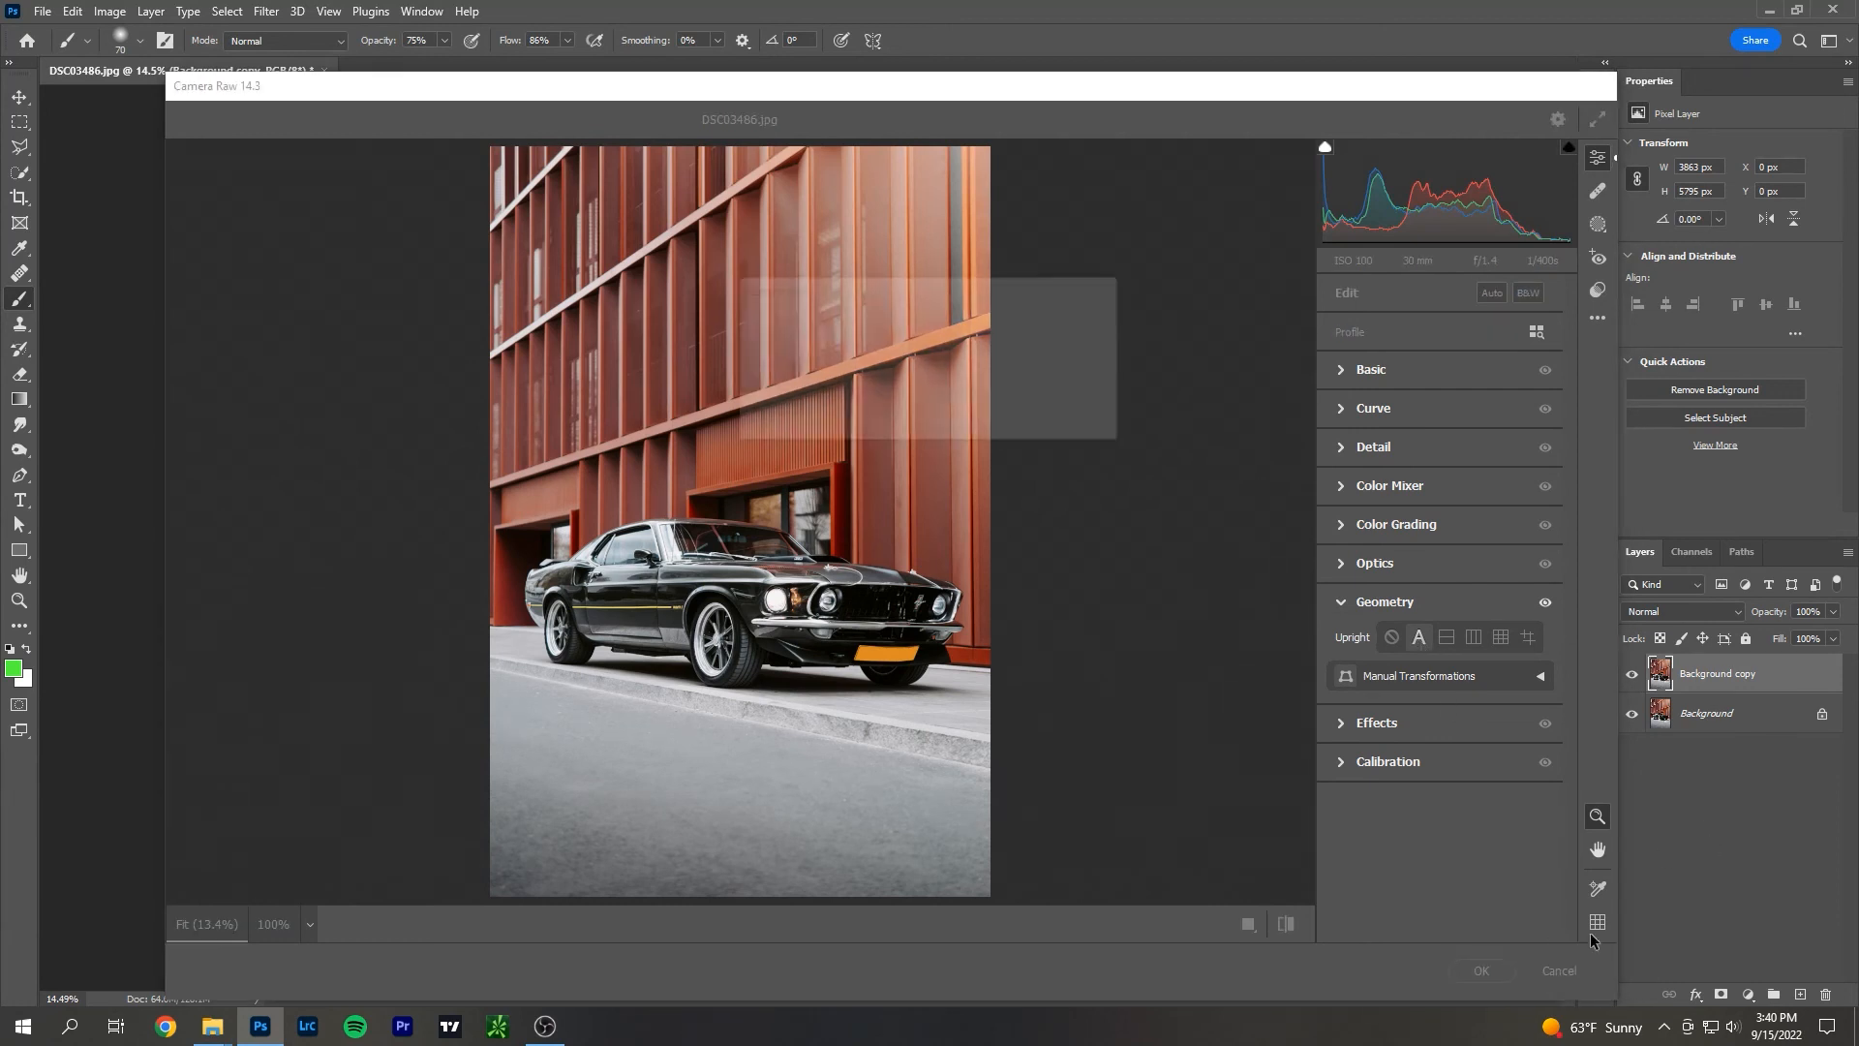
left_click(984, 420)
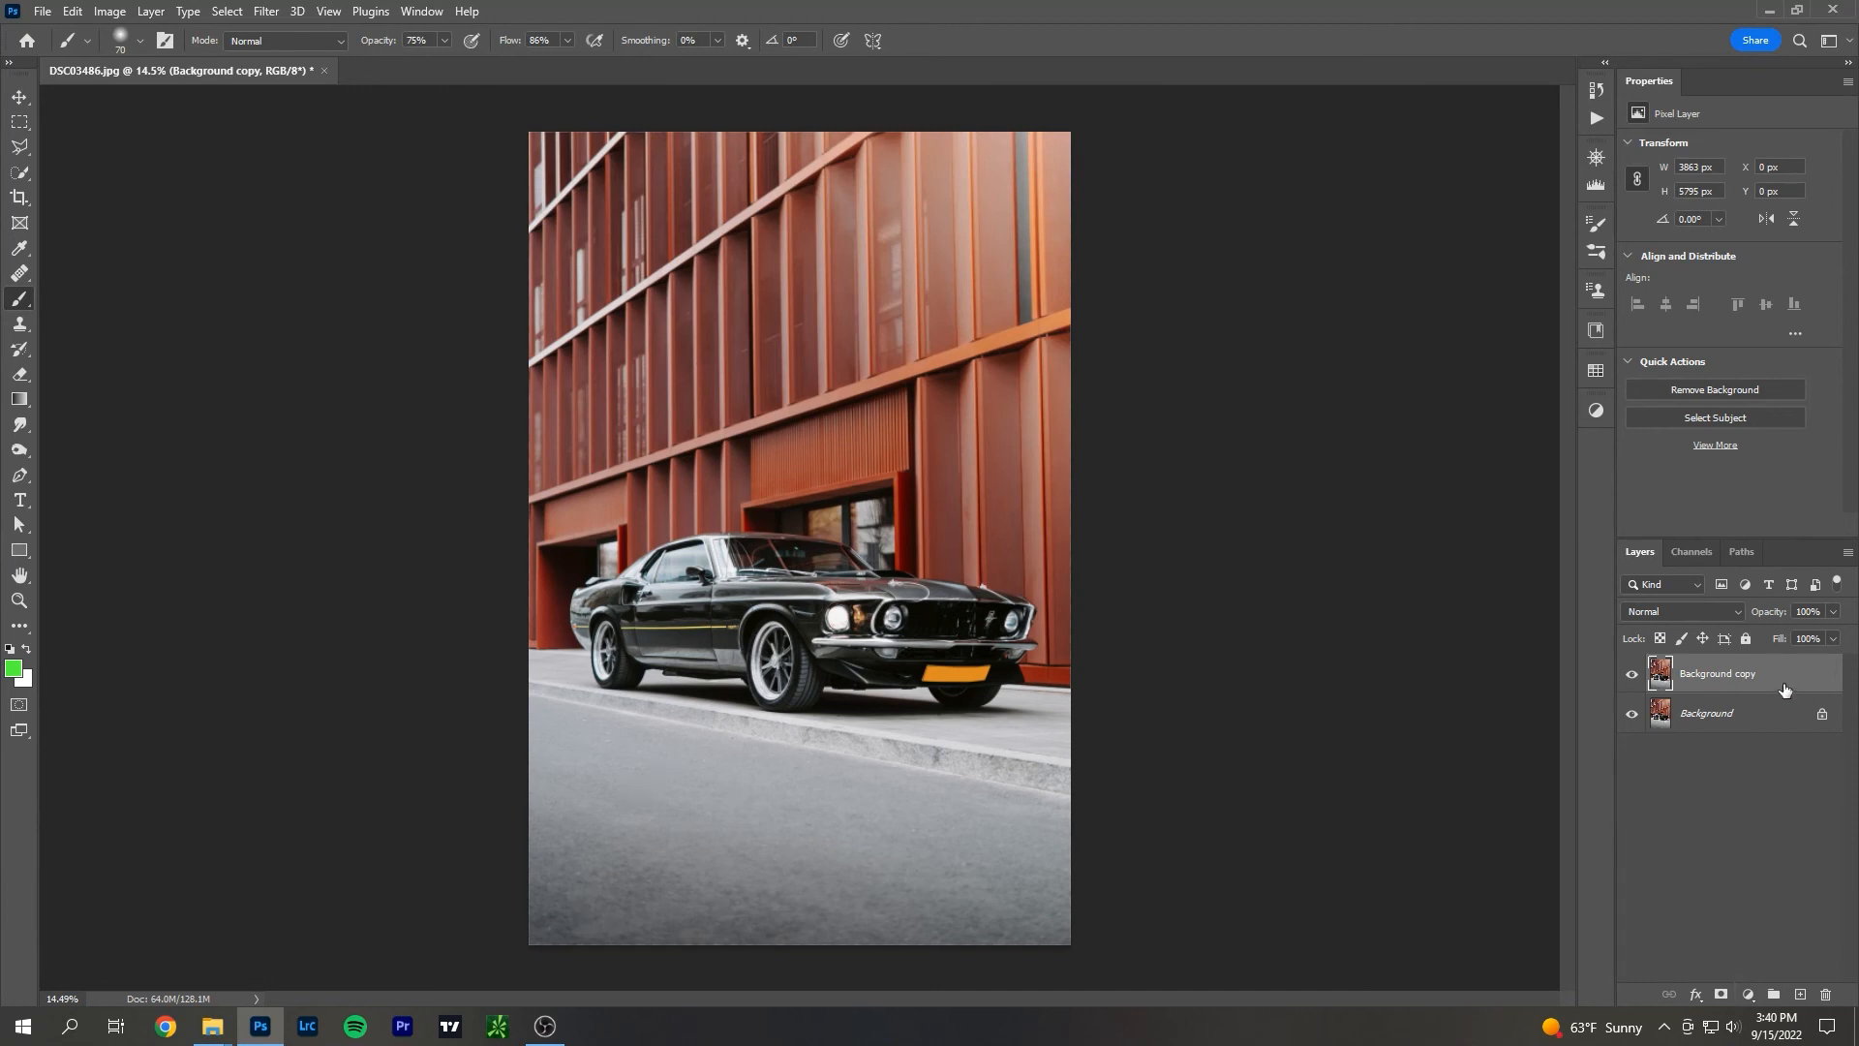
Add a Hue/Saturation adjustment layer and set the Reds to hue -5 and saturation +6.
left_click(1749, 993)
left_click(1739, 811)
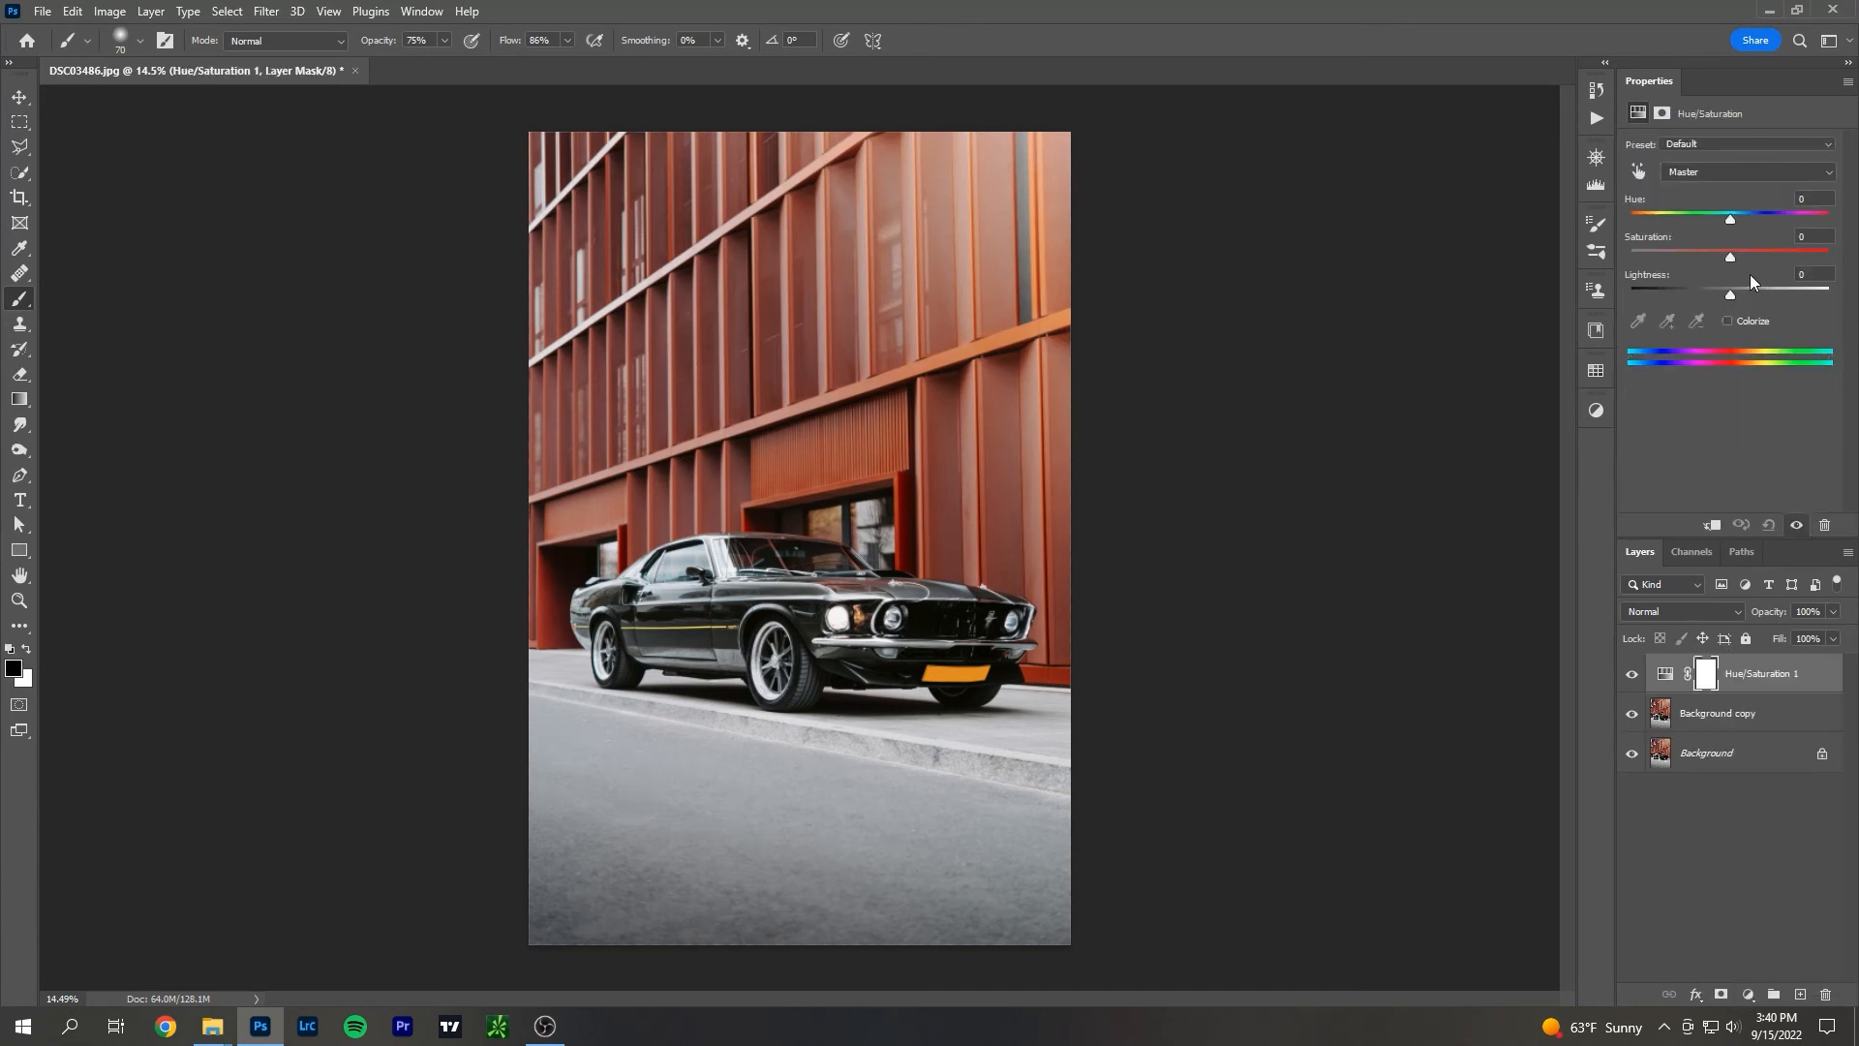
left_click(1748, 171)
left_click(1733, 199)
left_click_drag(1731, 221, 1738, 256)
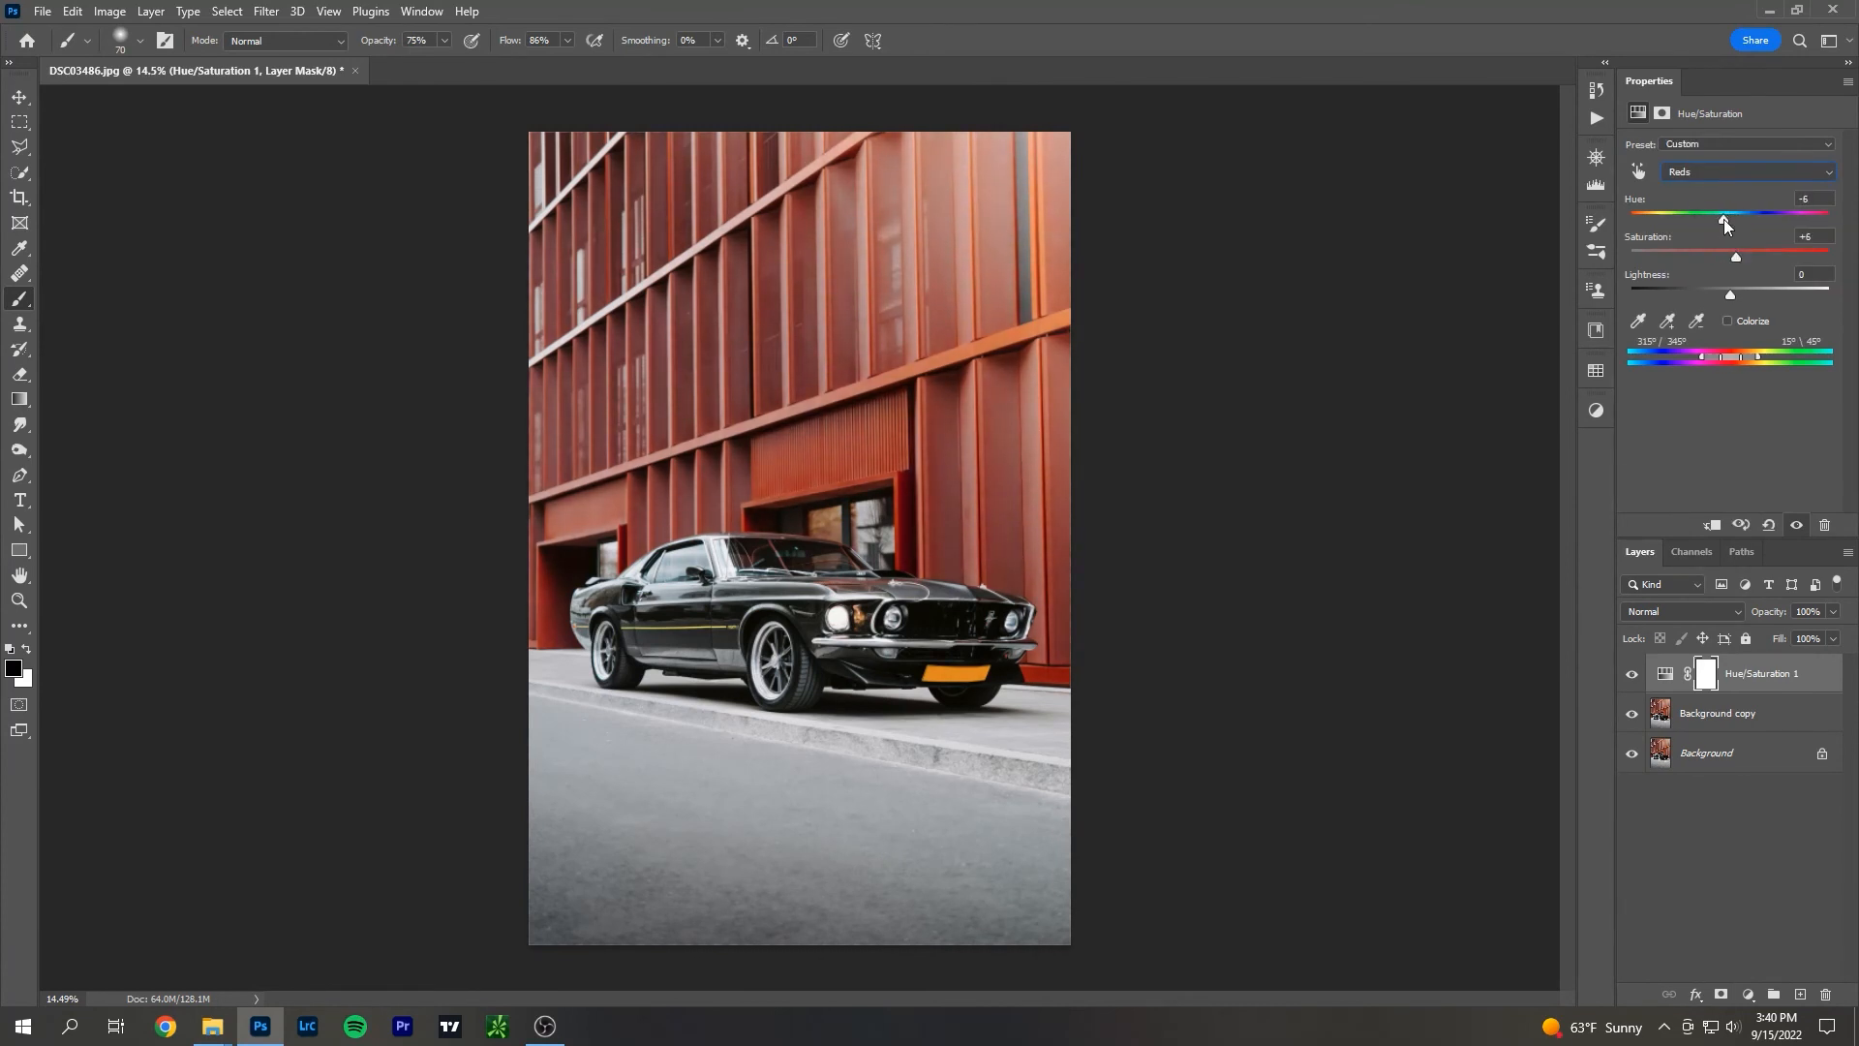
Add a Color Balance adjustment layer and set its Highlights to Red +9, Green +4 and Blue -20.
left_click(1748, 994)
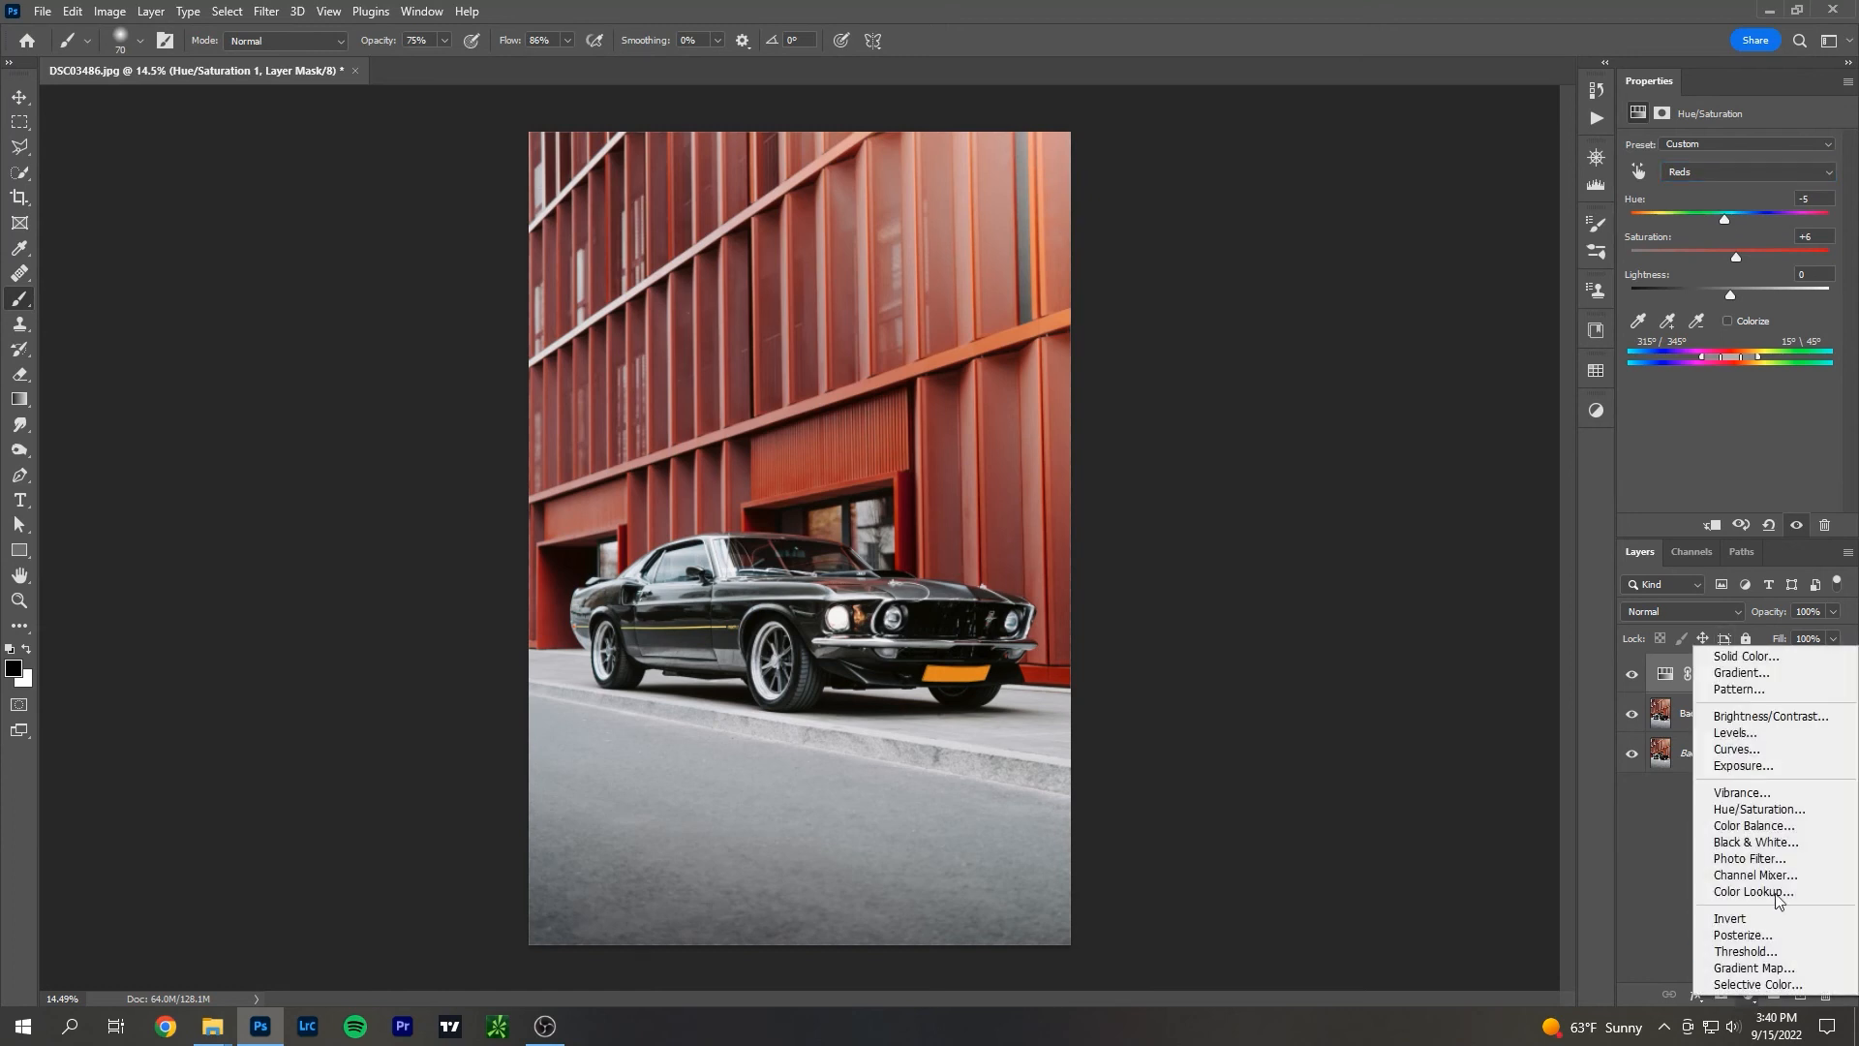
left_click(1774, 828)
left_click(1723, 146)
left_click(1680, 190)
left_click_drag(1704, 252, 1711, 186)
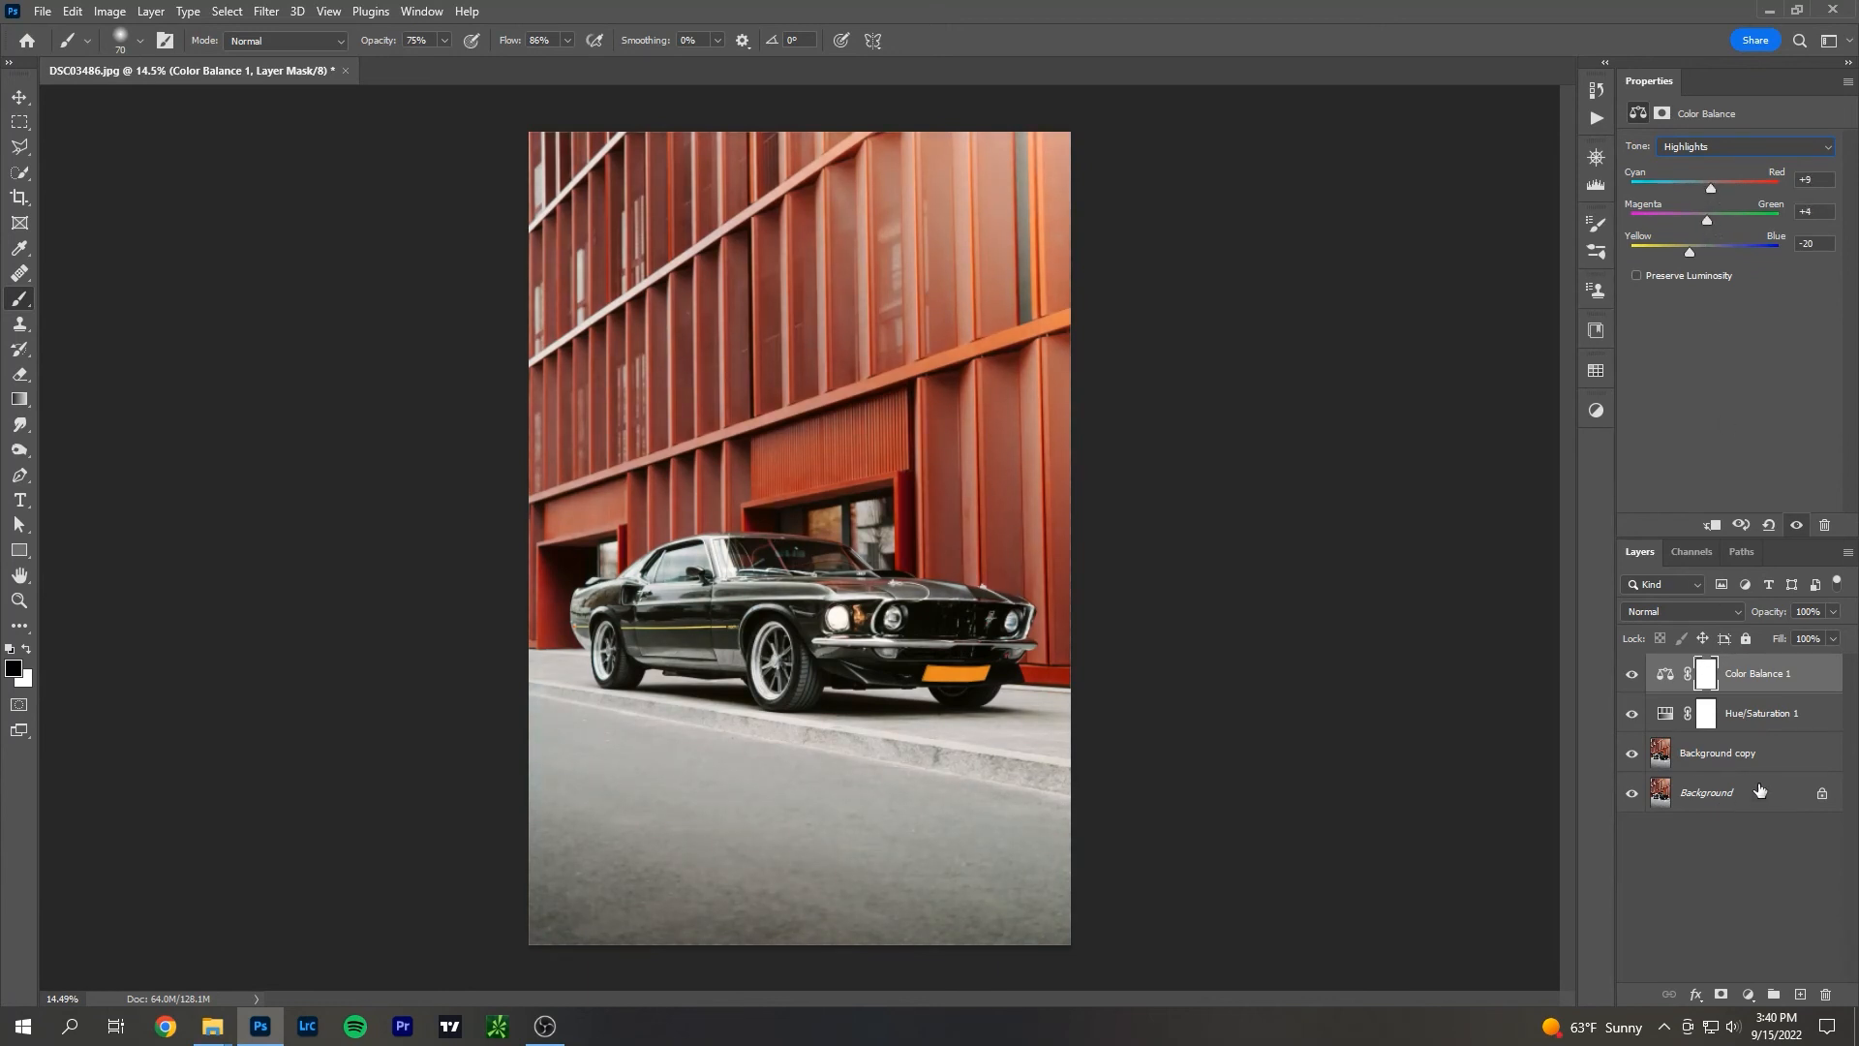
Toggle the visibility of the Color Balance and Hue/Saturation layers to compare the photo with and without them.
left_click(1783, 683)
left_click(1787, 709)
left_click(1754, 680)
left_click(1631, 674)
left_click(1632, 718)
left_click(1632, 681)
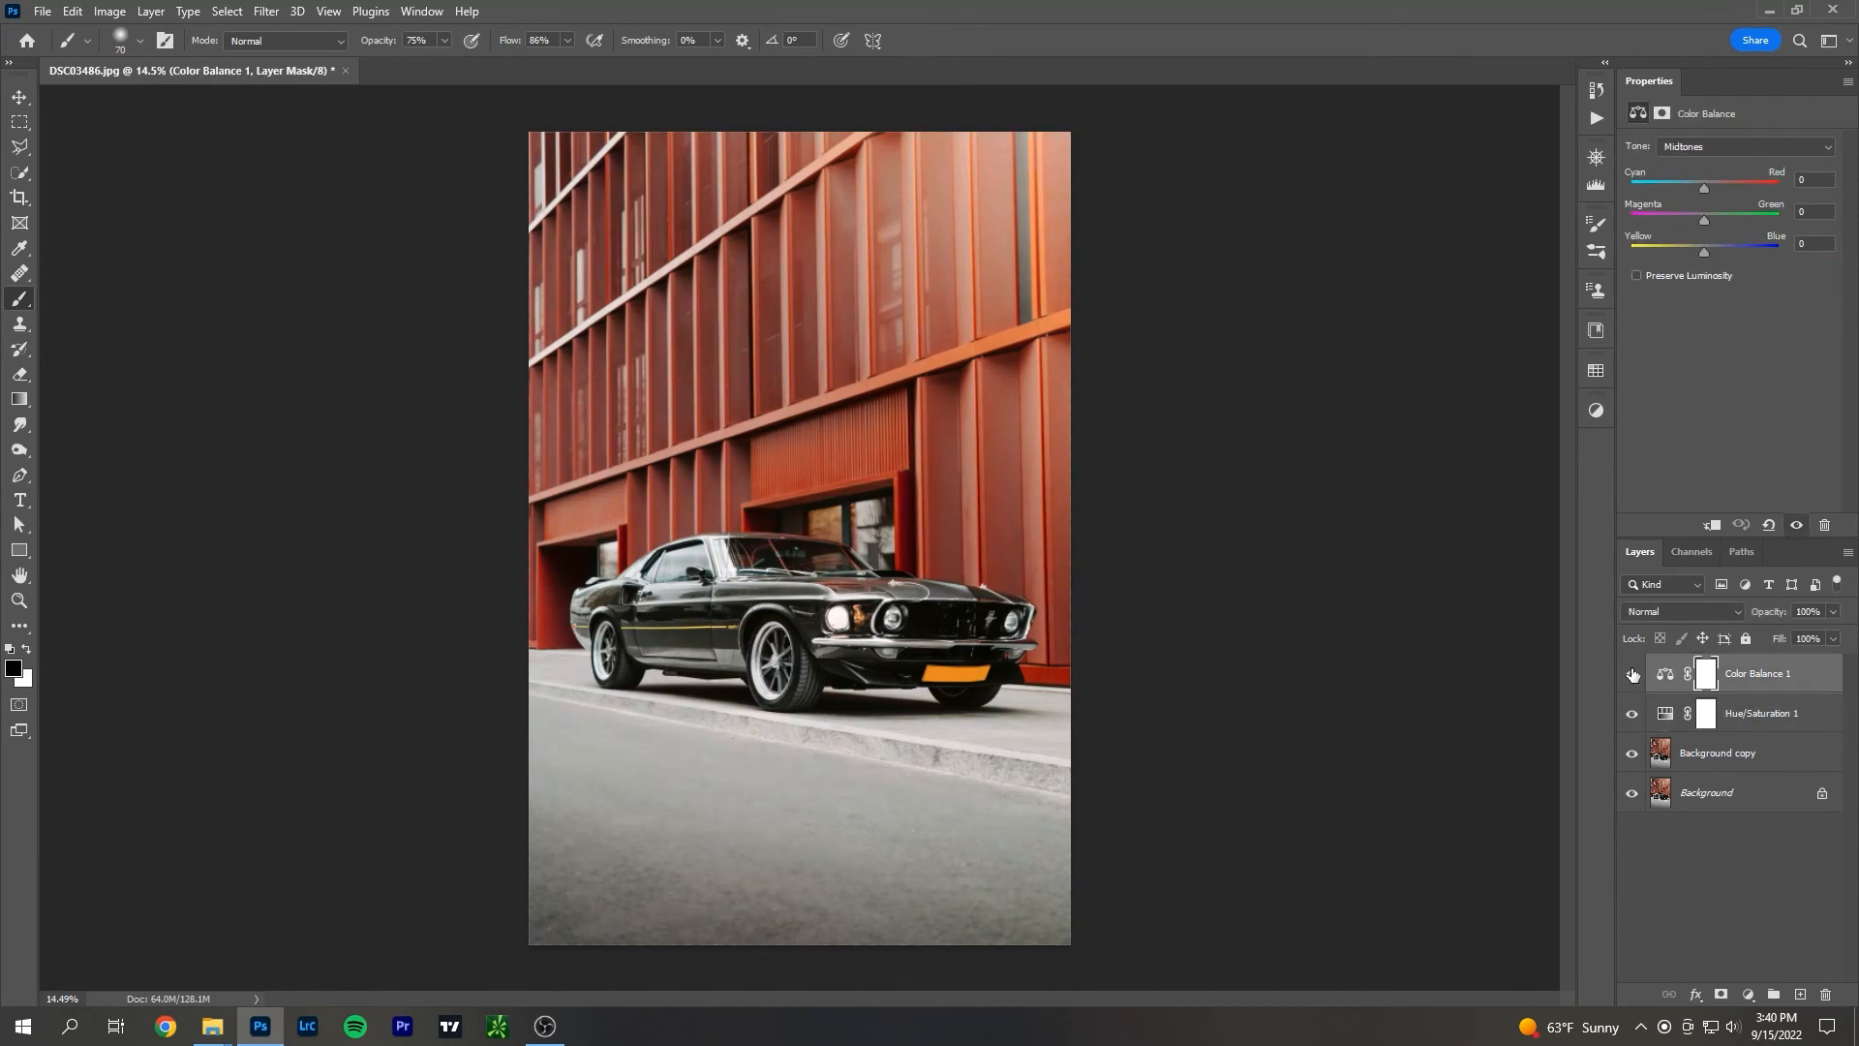
left_click(1635, 684)
left_click(1632, 714)
left_click(1633, 675)
left_click(1634, 677)
left_click(1633, 677)
left_click(1633, 677)
left_click(1633, 676)
left_click(1826, 687)
Add a new layer and draw a dark-to-transparent linear gradient from below the photo up to the car.
left_click(1749, 996)
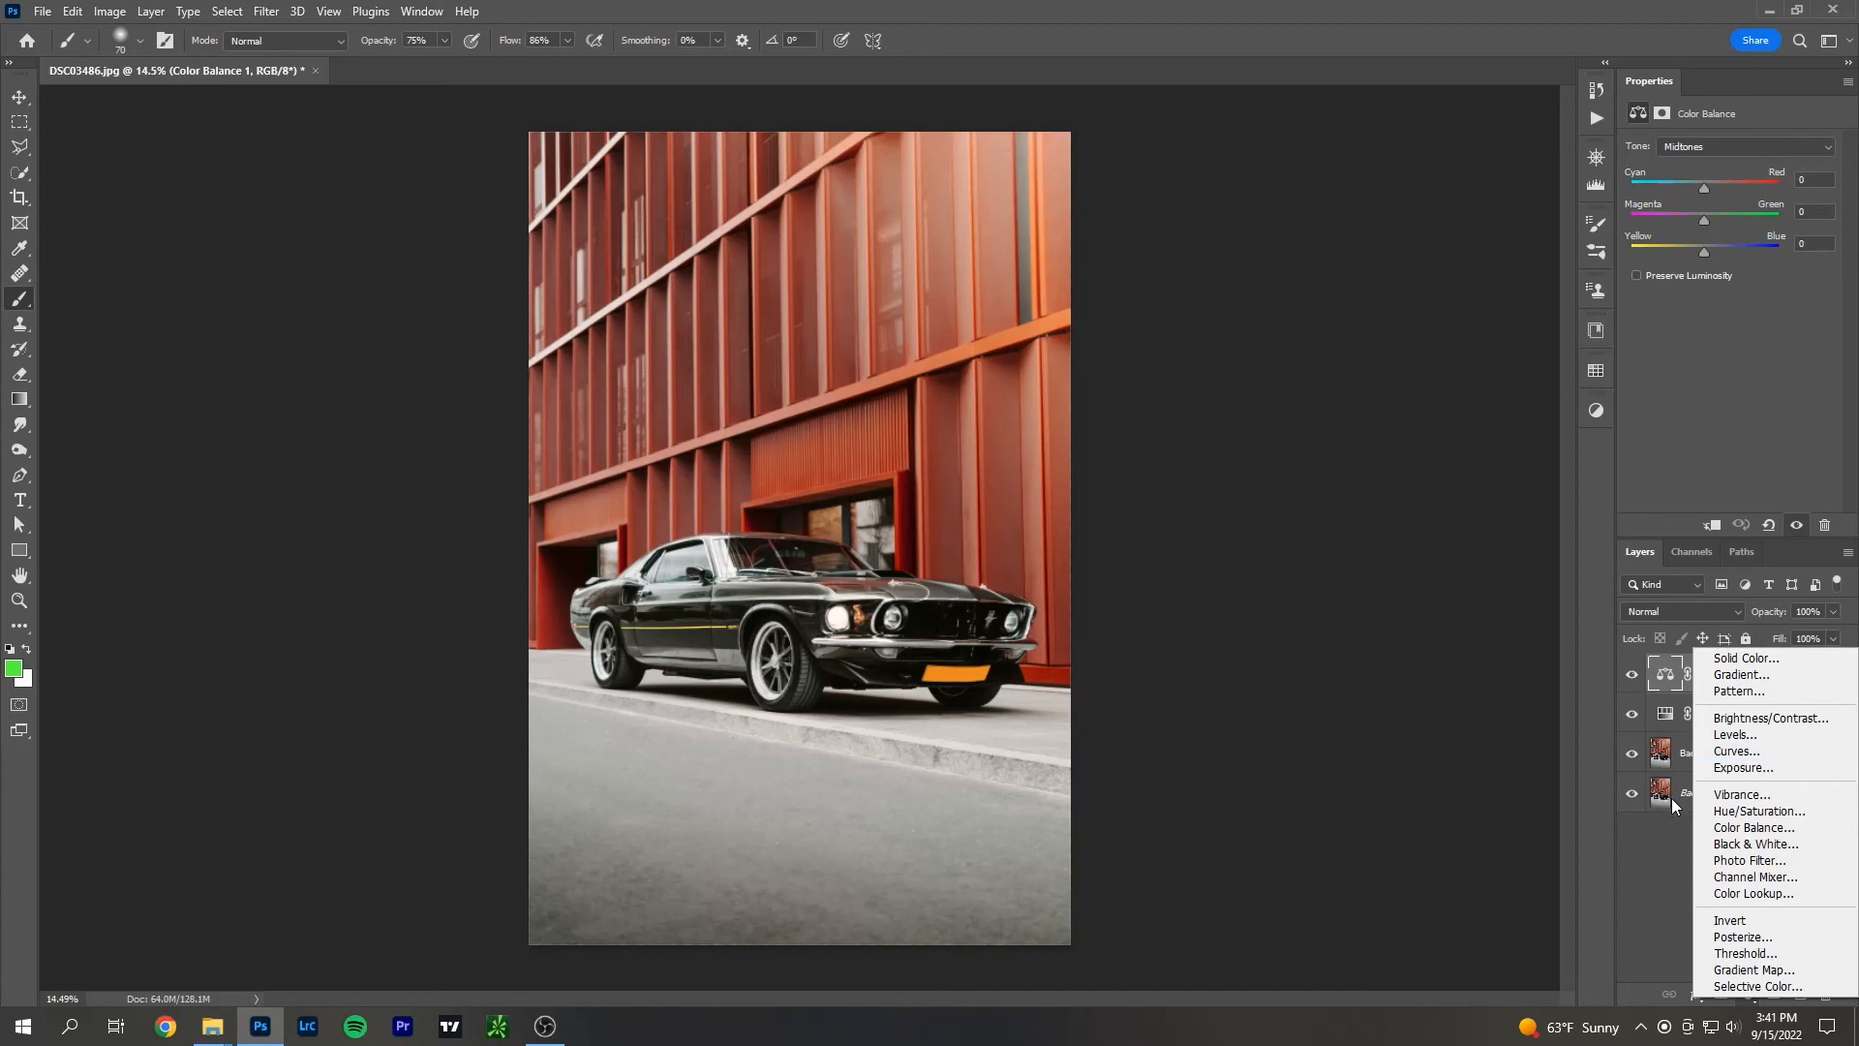
key("Escape")
left_click(1800, 995)
left_click(20, 398)
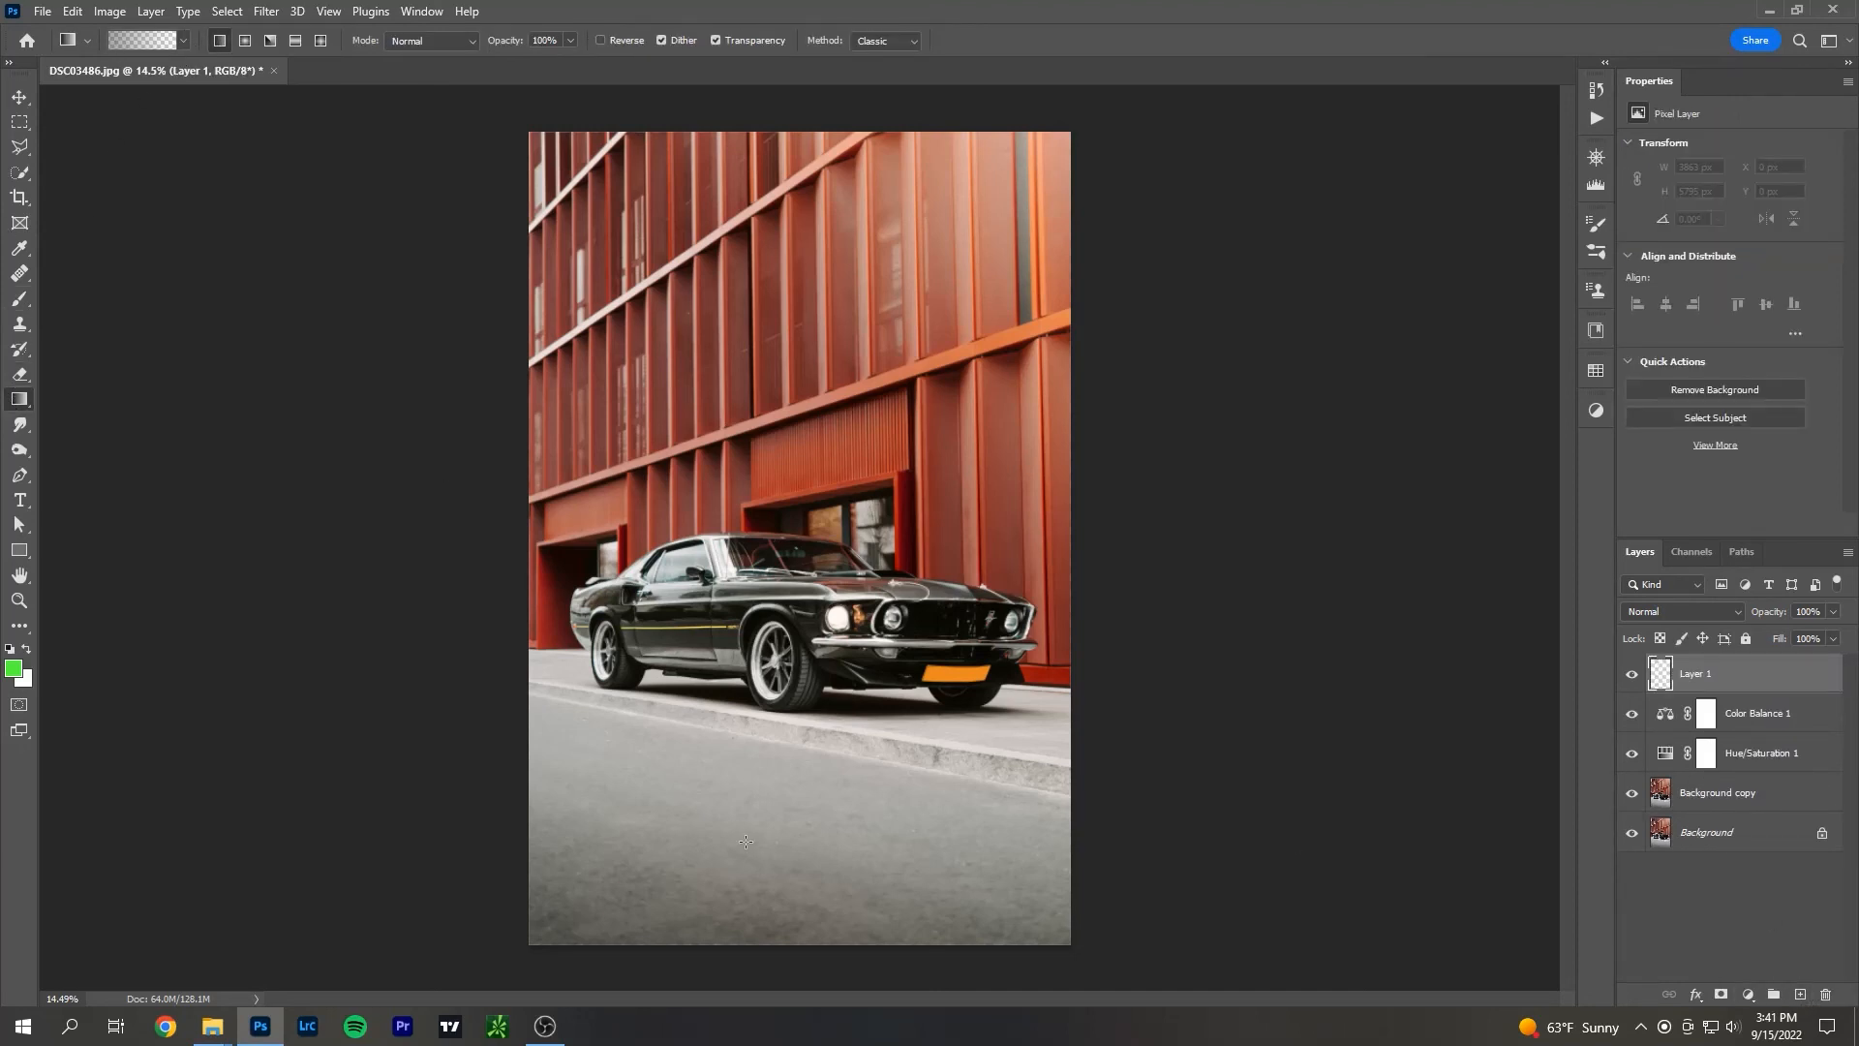
scroll(746, 841, "down", 3)
left_click_drag(771, 850, 769, 500)
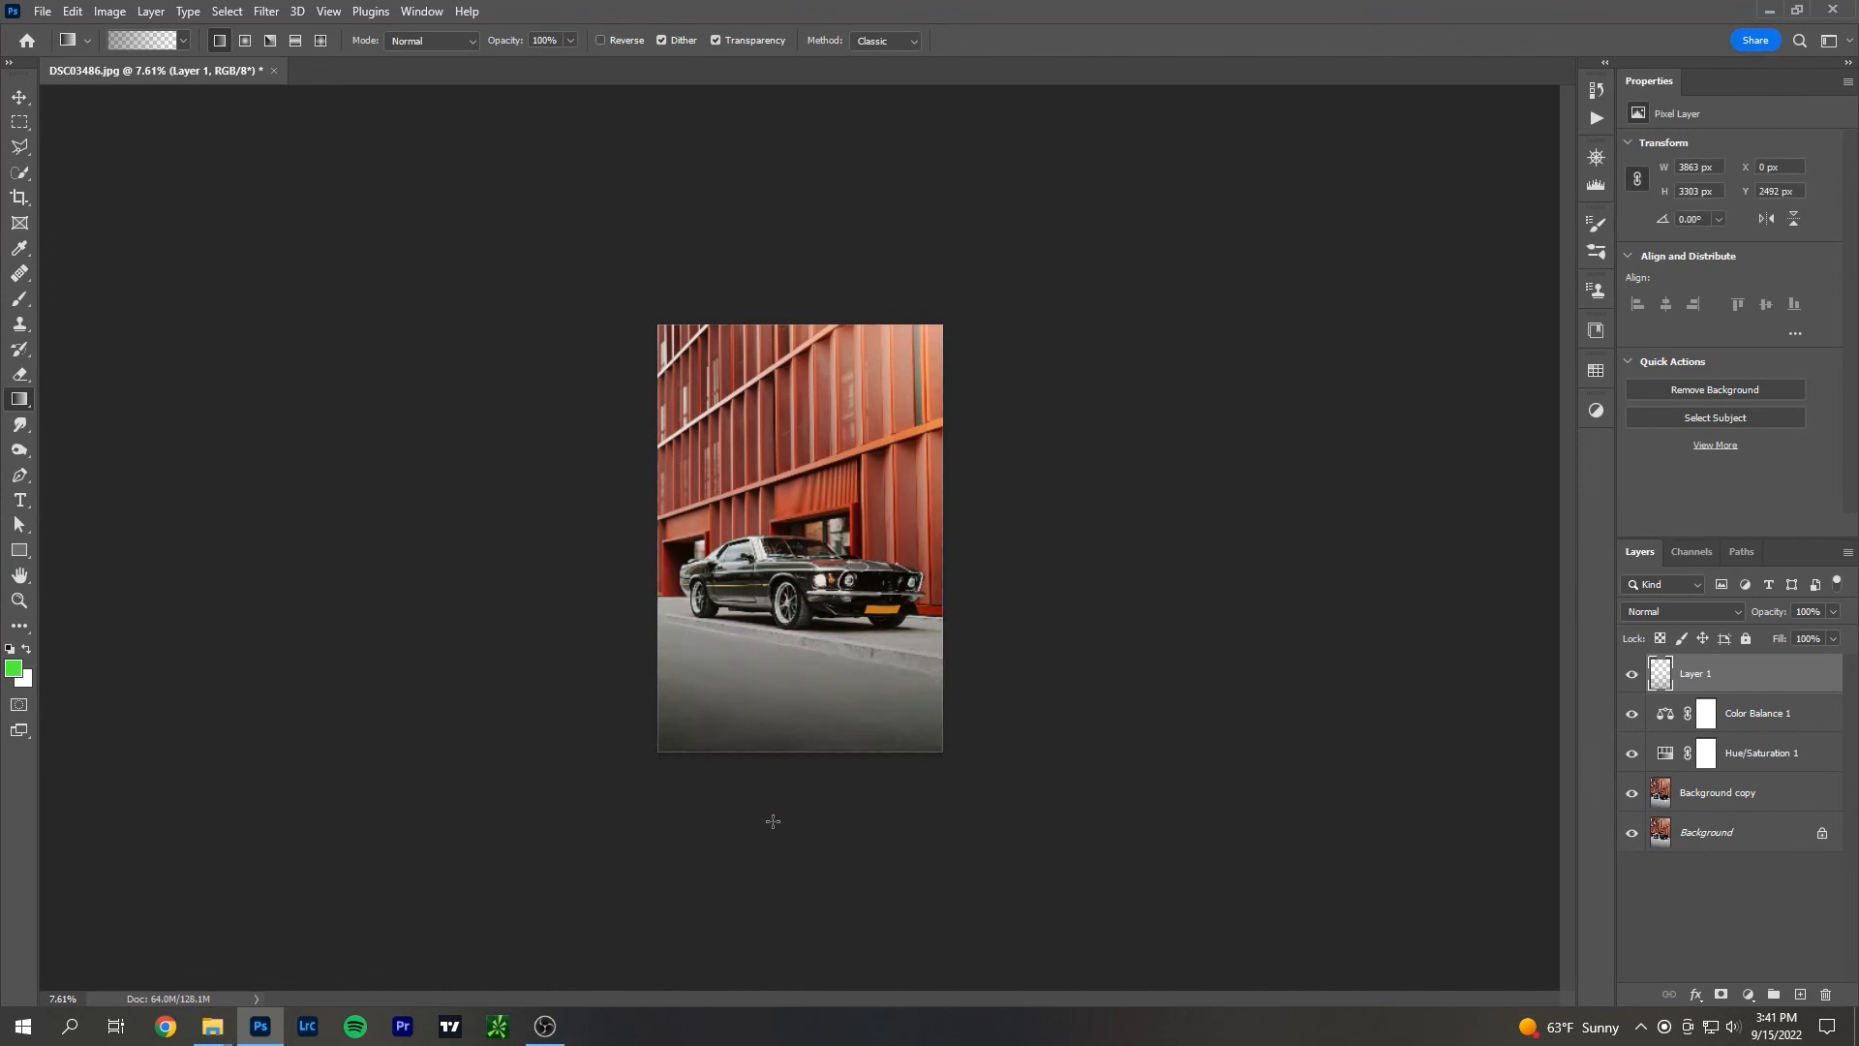
scroll(774, 823, "up", 2)
left_click_drag(768, 888, 785, 553)
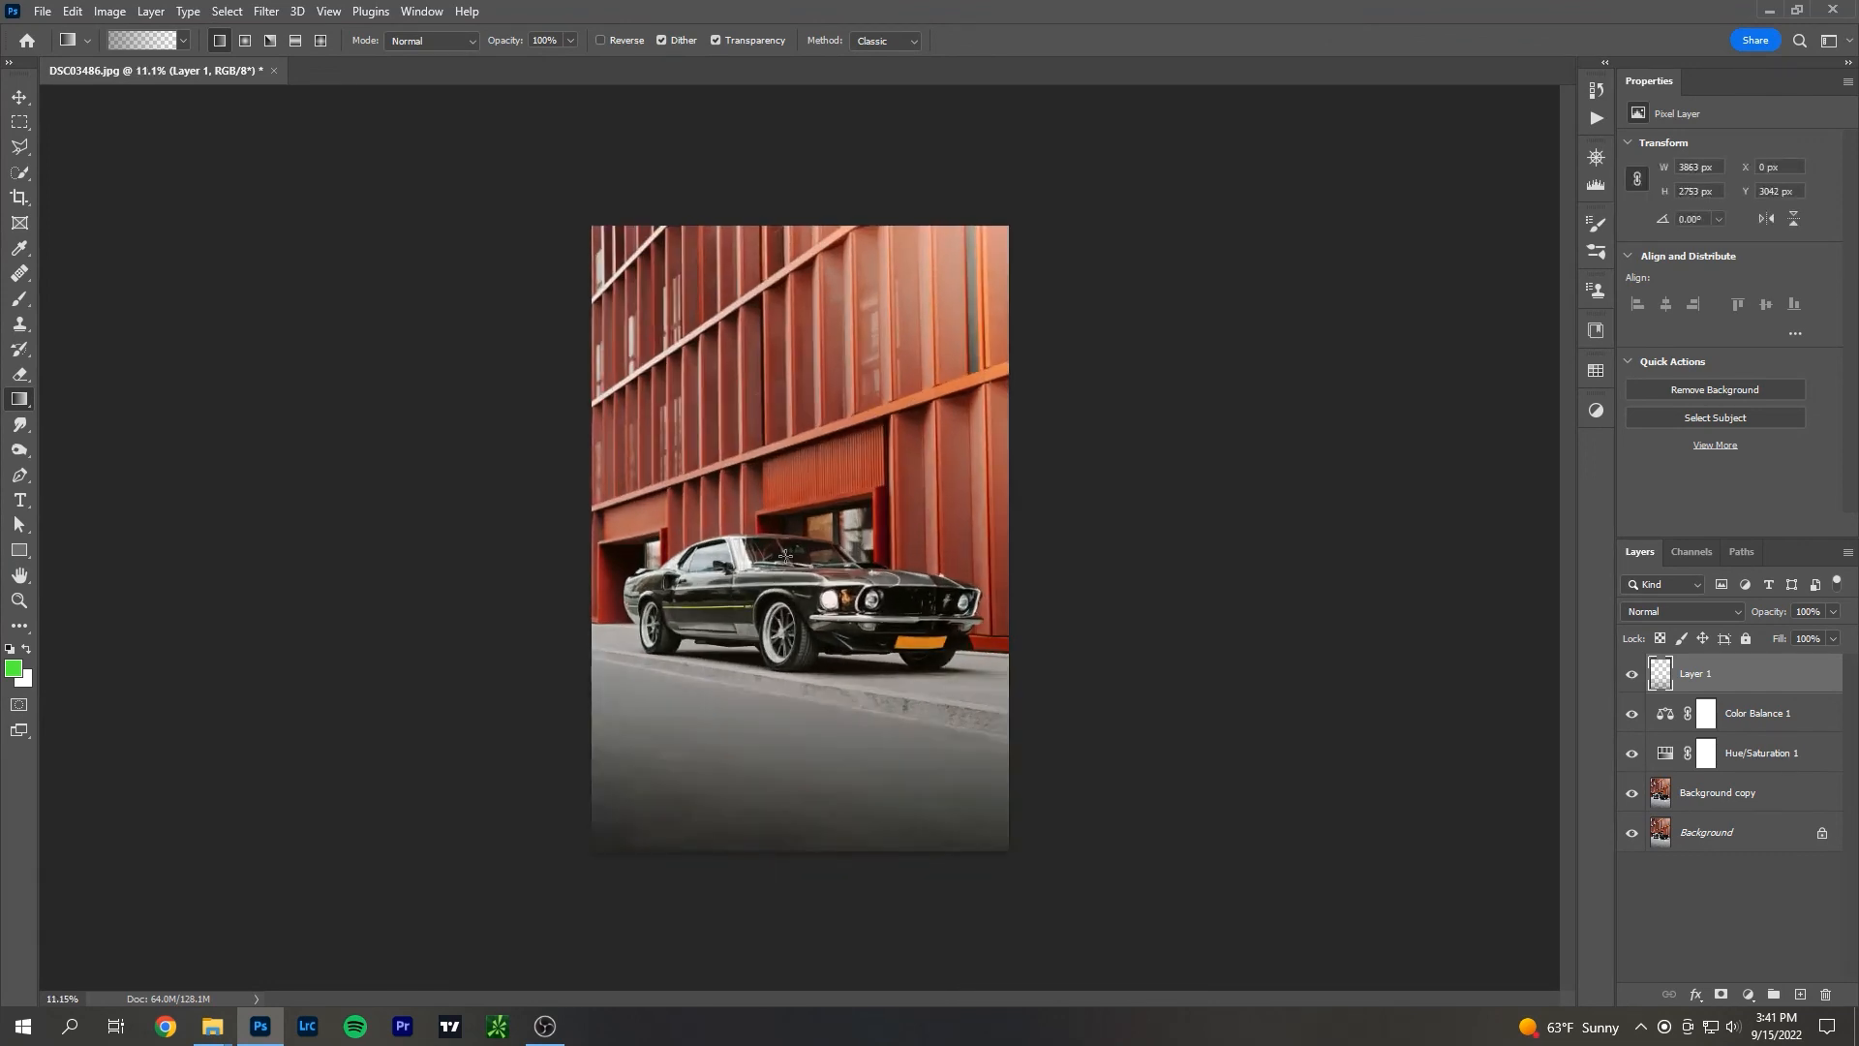
Set the gradient layer's blend mode to Soft Light and extend the dark gradient from below the photo to the upper building.
left_click(1712, 616)
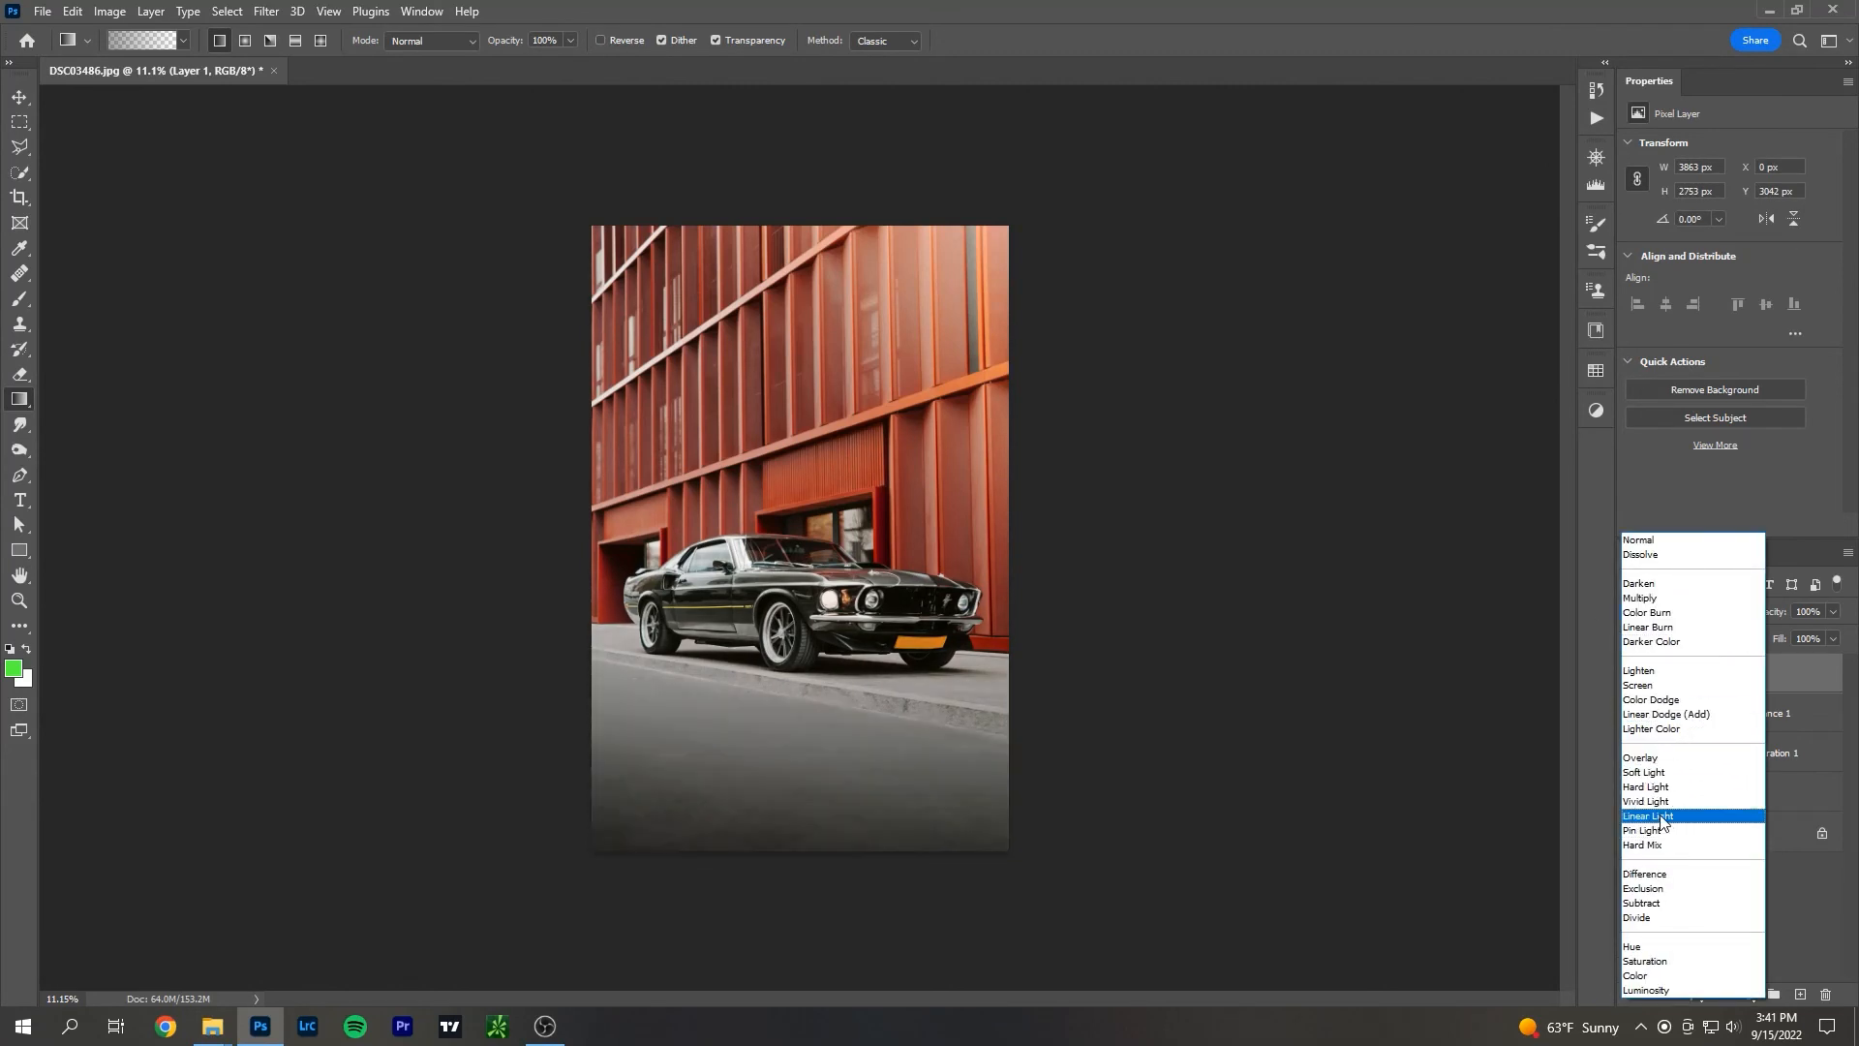
left_click(1651, 772)
left_click_drag(776, 896, 778, 366)
left_click_drag(771, 899, 765, 321)
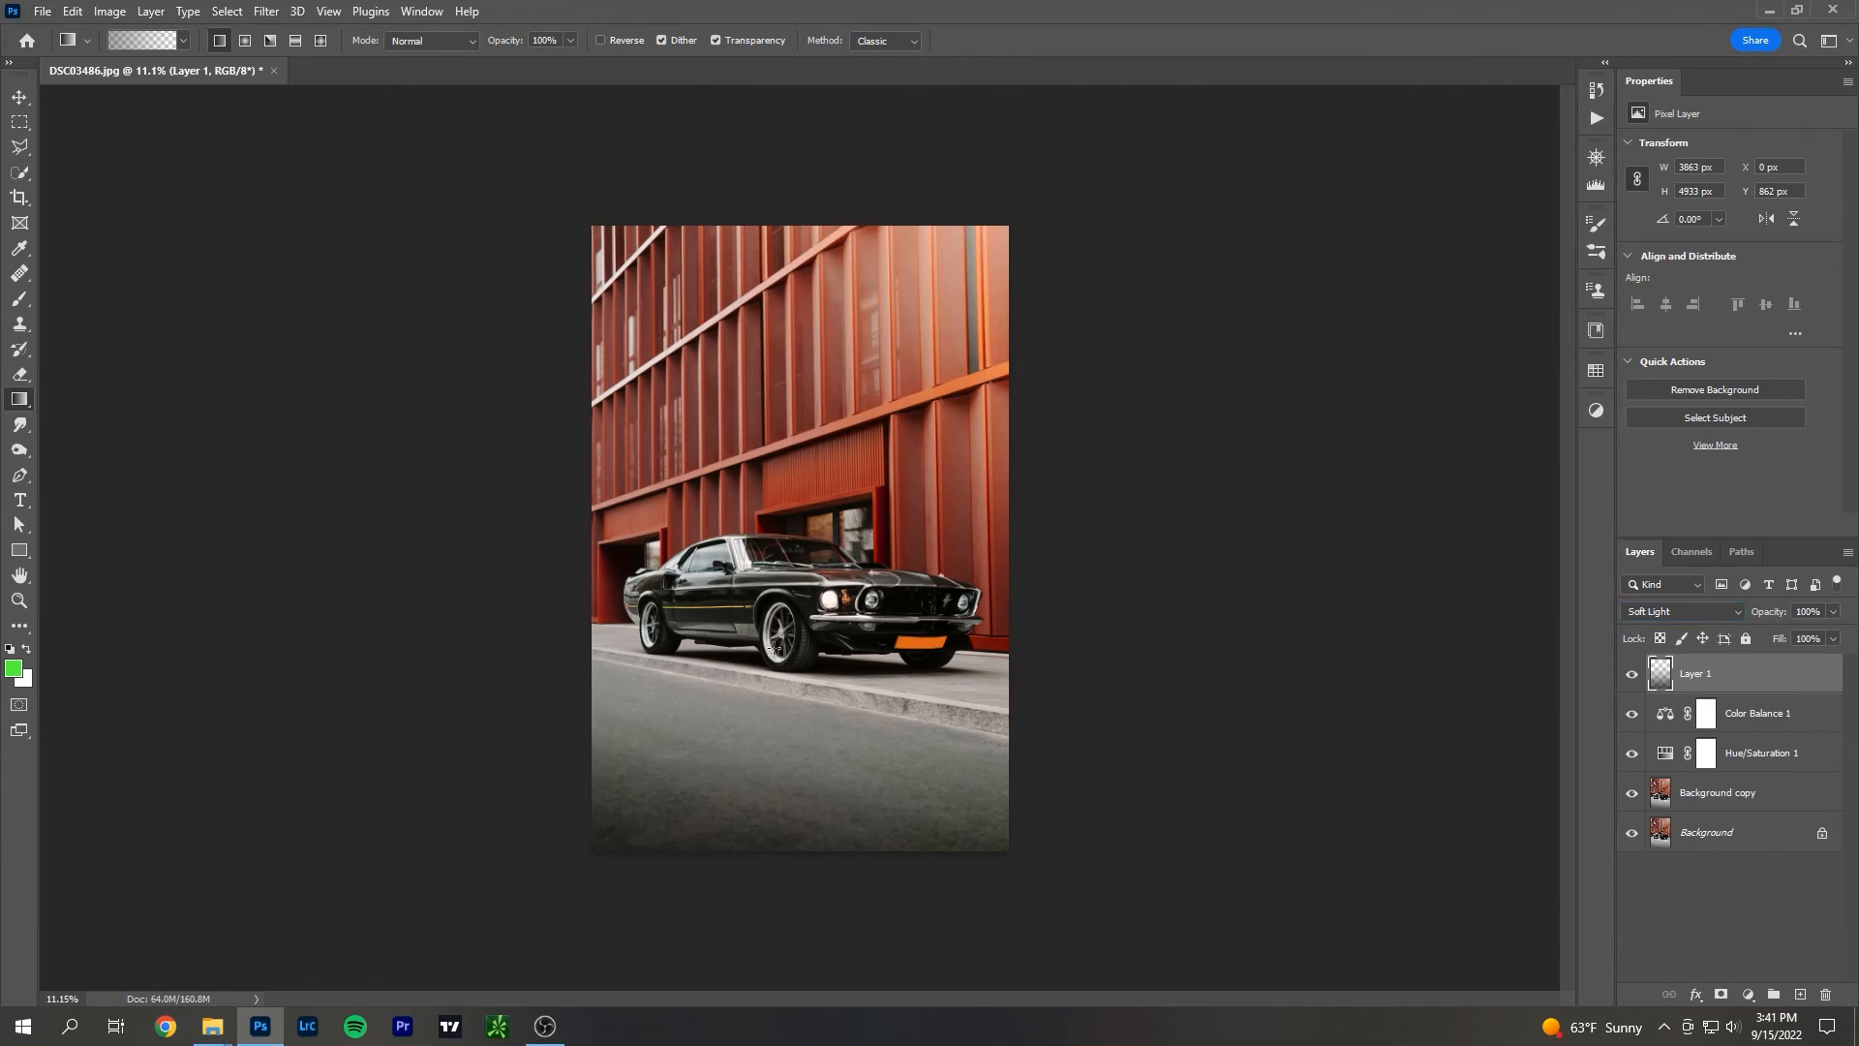
Outline the road and car area with temporary green brush strokes, and undo them.
scroll(781, 655, "up", 2)
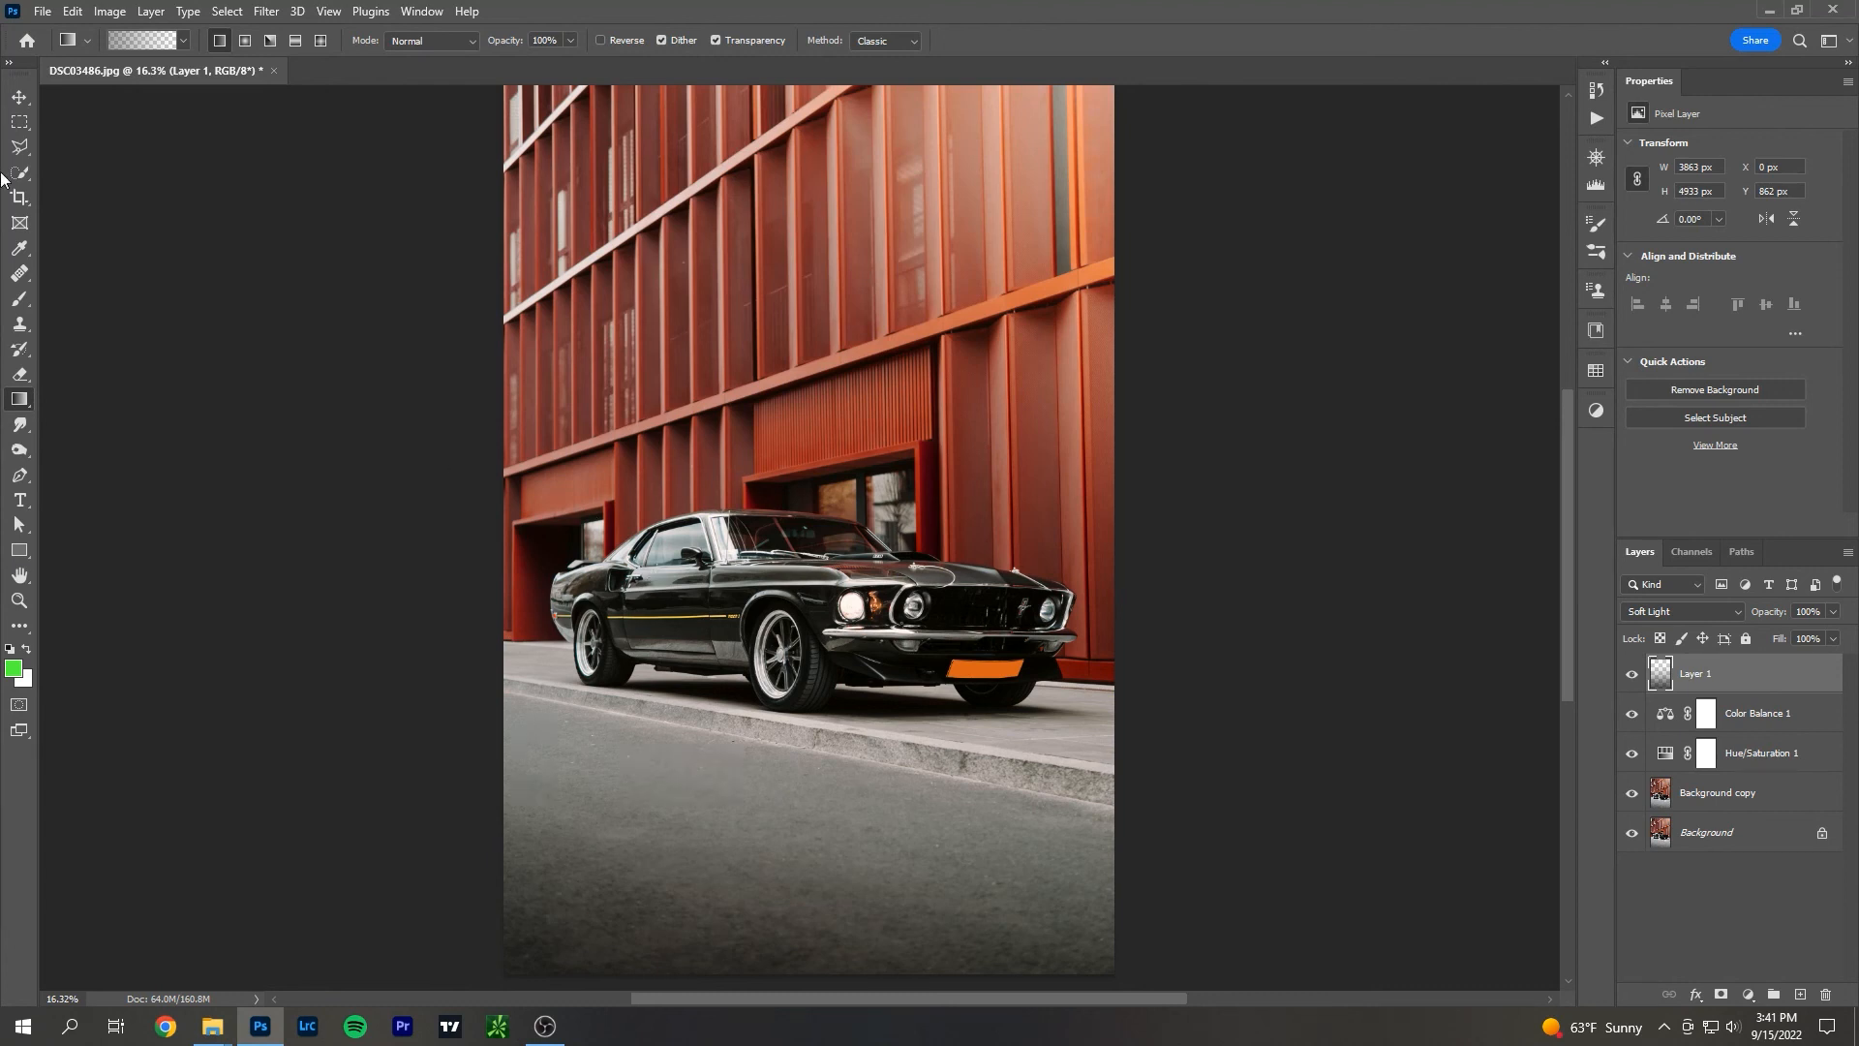
left_click(19, 298)
mouse_move(506, 500)
left_mouse_down()
mouse_move(778, 506)
mouse_move(932, 534)
mouse_move(1050, 591)
mouse_move(1092, 684)
mouse_move(1082, 981)
mouse_move(568, 931)
mouse_move(503, 749)
mouse_move(481, 464)
mouse_move(525, 491)
mouse_move(513, 568)
mouse_move(534, 692)
left_mouse_up()
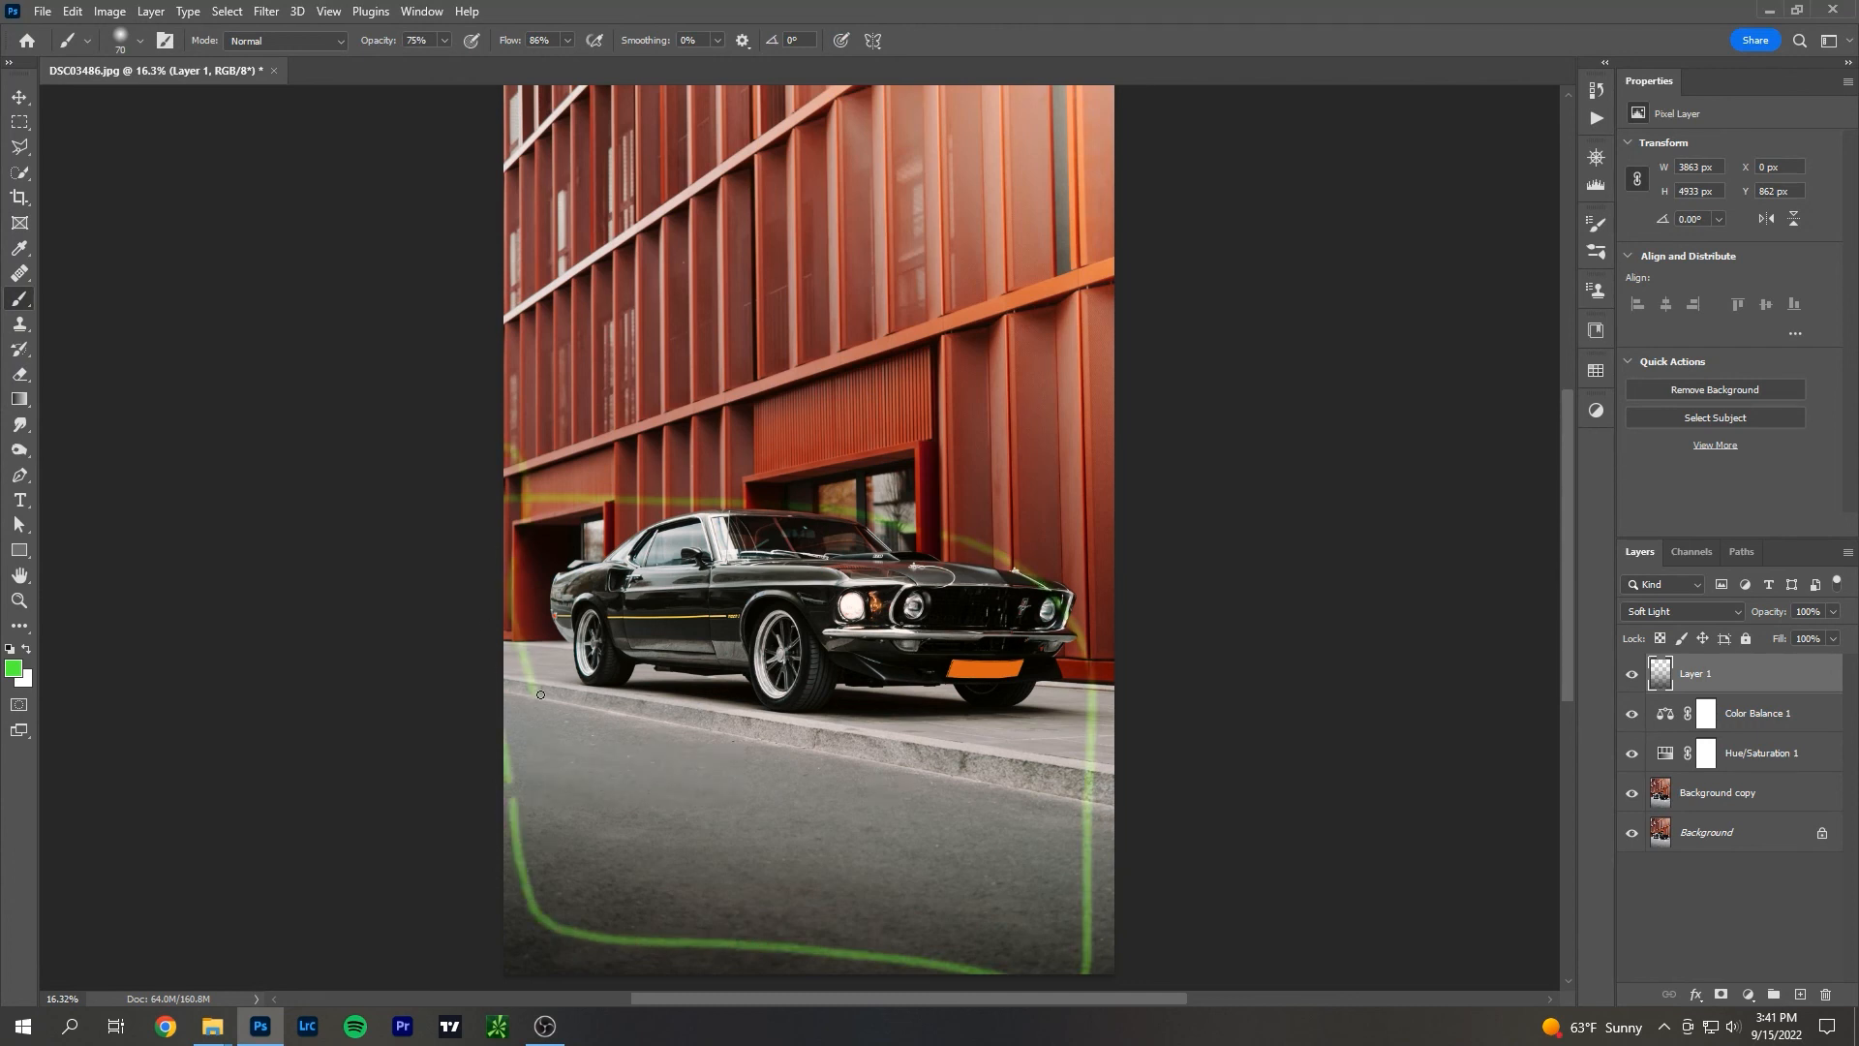
key("ctrl+z")
key("ctrl+z")
key("ctrl+z")
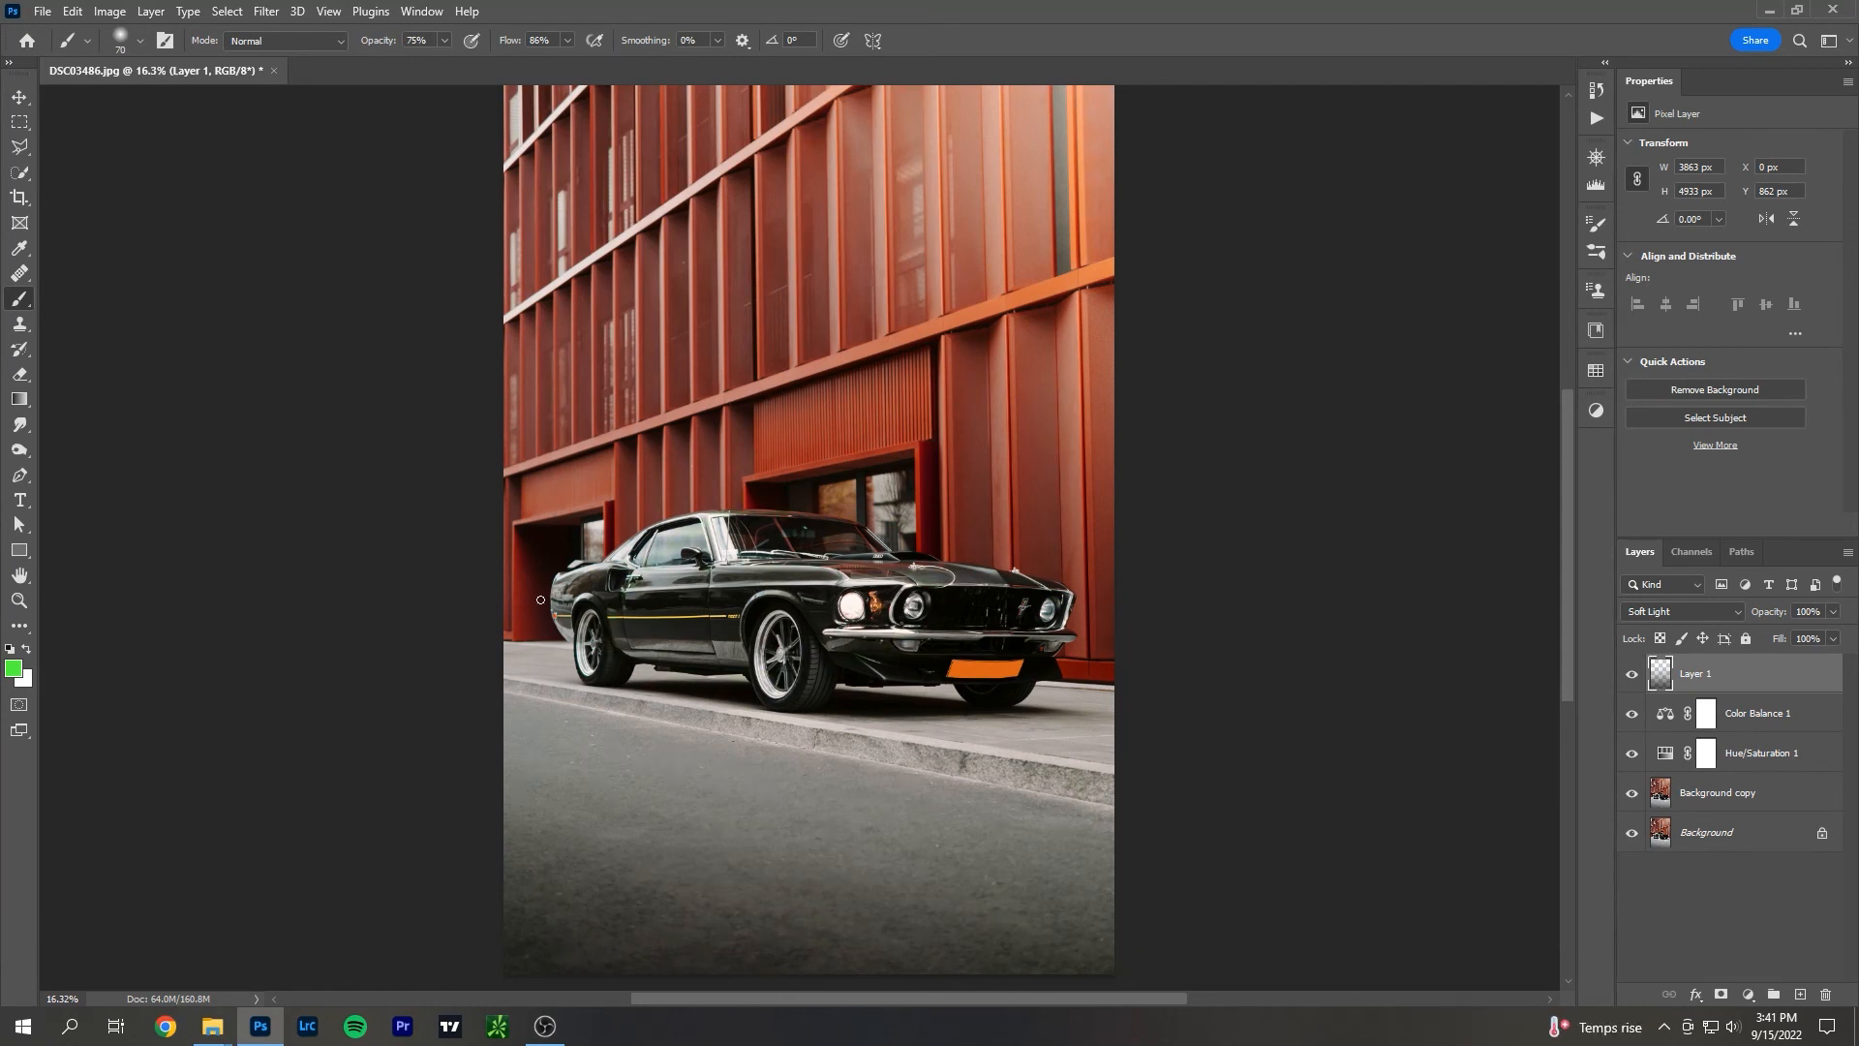
Brush a green line across the building above the car and zigzags over the car and road, and undo the strokes.
left_click_drag(503, 491, 1122, 472)
mouse_move(878, 558)
left_mouse_down()
mouse_move(860, 849)
mouse_move(670, 579)
mouse_move(630, 879)
mouse_move(531, 595)
left_mouse_up()
mouse_move(552, 818)
left_mouse_down()
mouse_move(791, 741)
mouse_move(1034, 873)
mouse_move(1088, 765)
left_mouse_up()
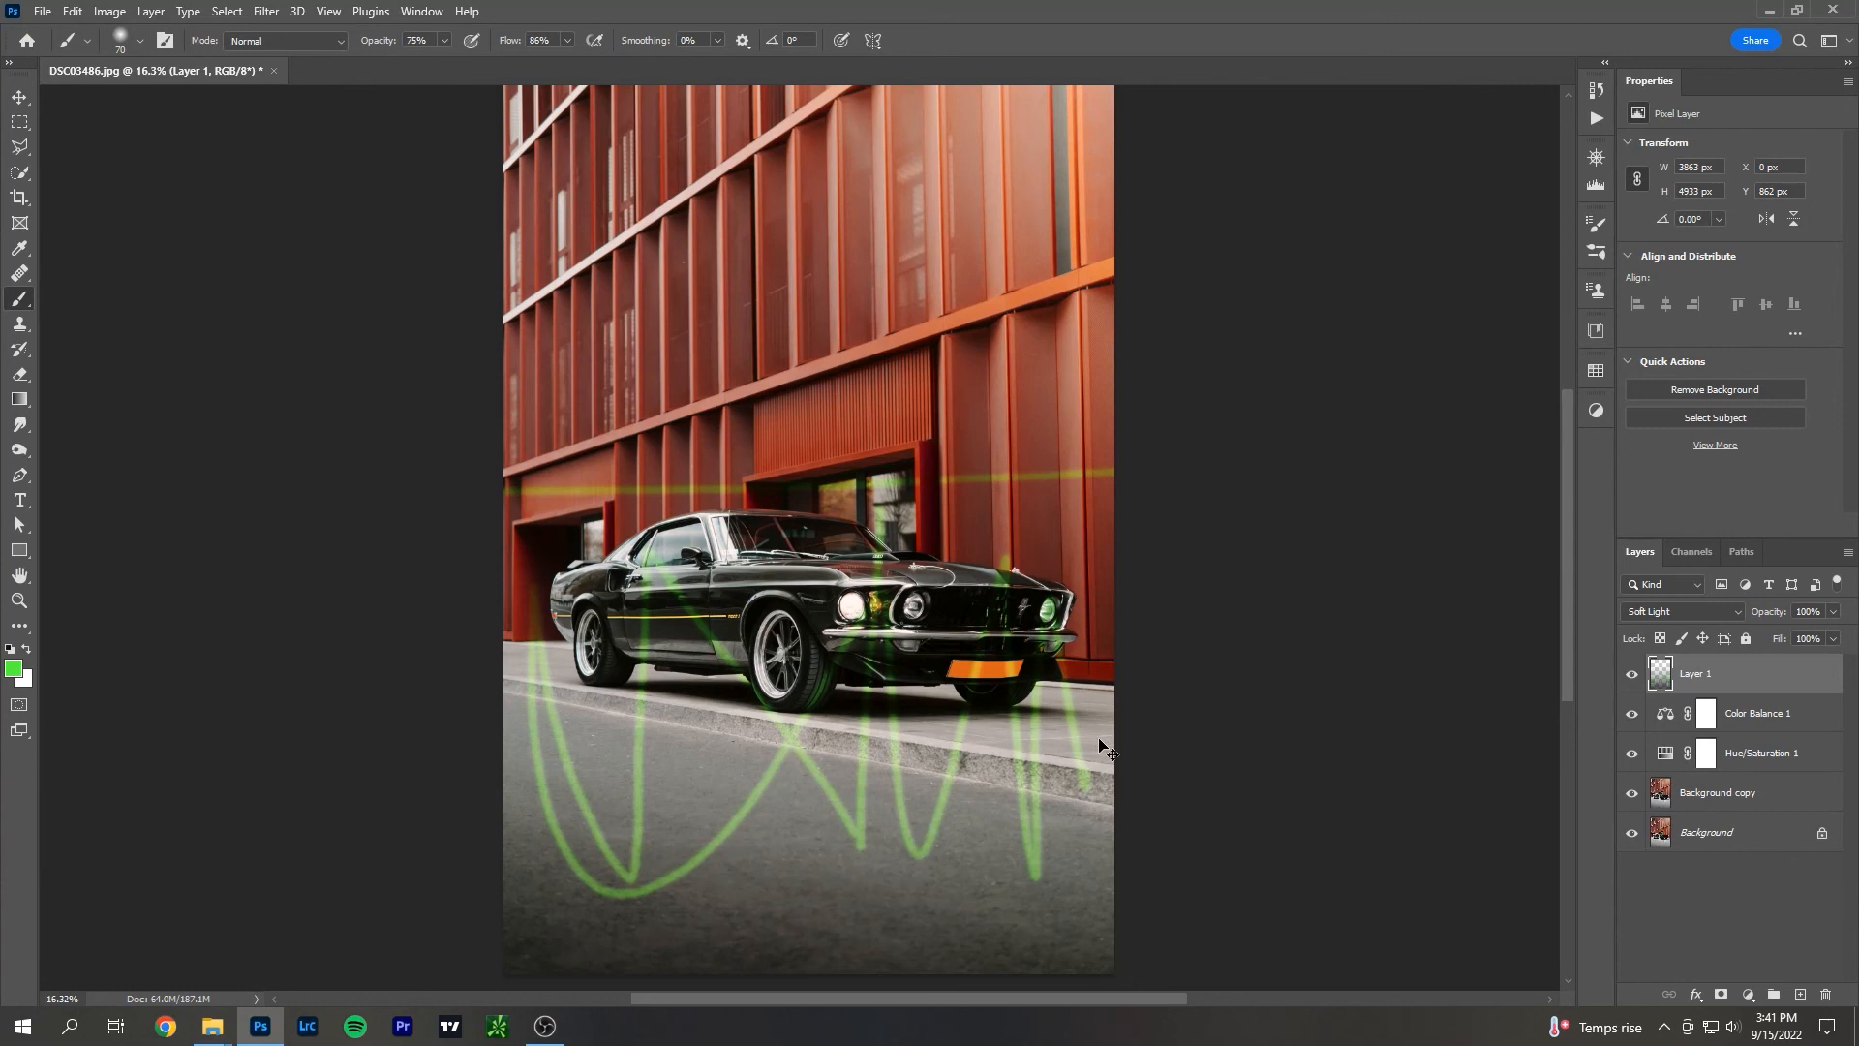
key("ctrl+z")
key("ctrl+z")
key("ctrl+z")
key("ctrl+z")
Toggle the gradient layer's visibility to compare the photo with and without the darkened foreground.
scroll(1113, 710, "down", 1)
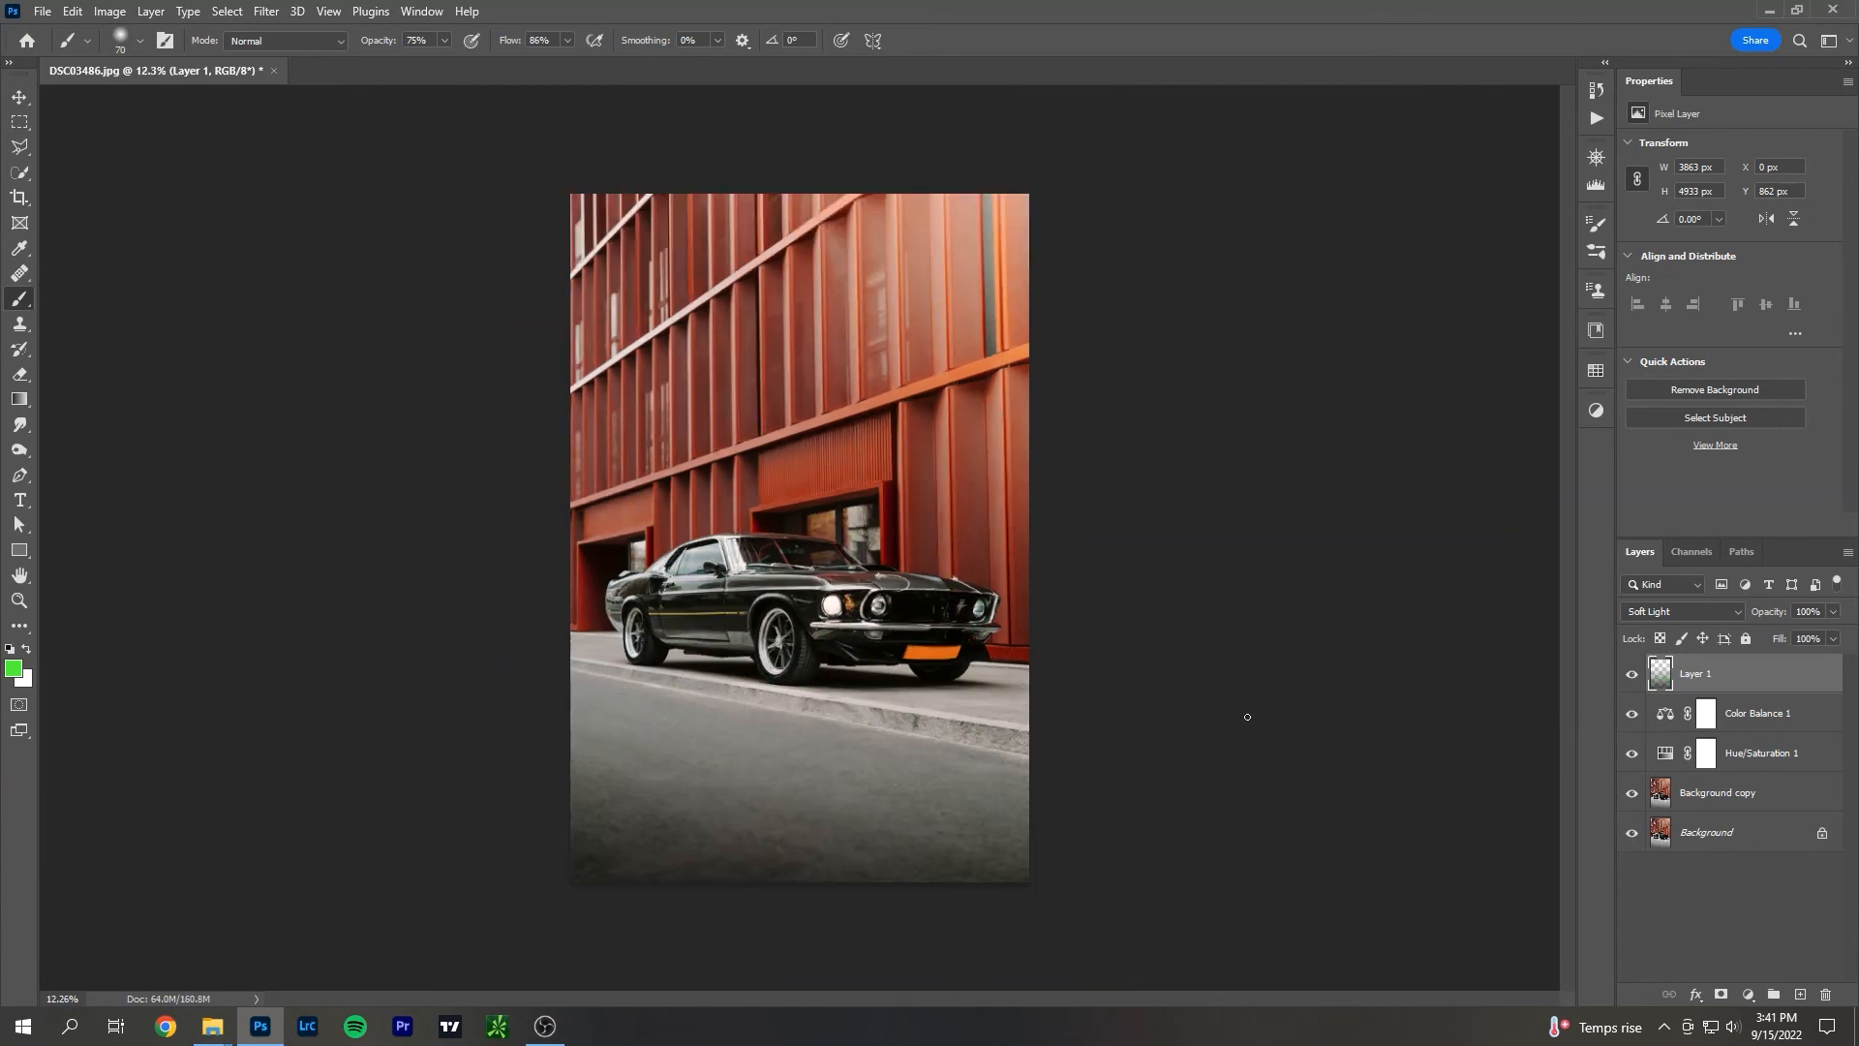
left_click(1632, 674)
left_click(1632, 674)
left_click(1633, 674)
left_click(1632, 674)
left_click(1633, 674)
left_click(1633, 673)
Add a Curves adjustment layer and lift its shadow point to input 6, output 8.
scroll(813, 584, "up", 1)
left_click(1749, 995)
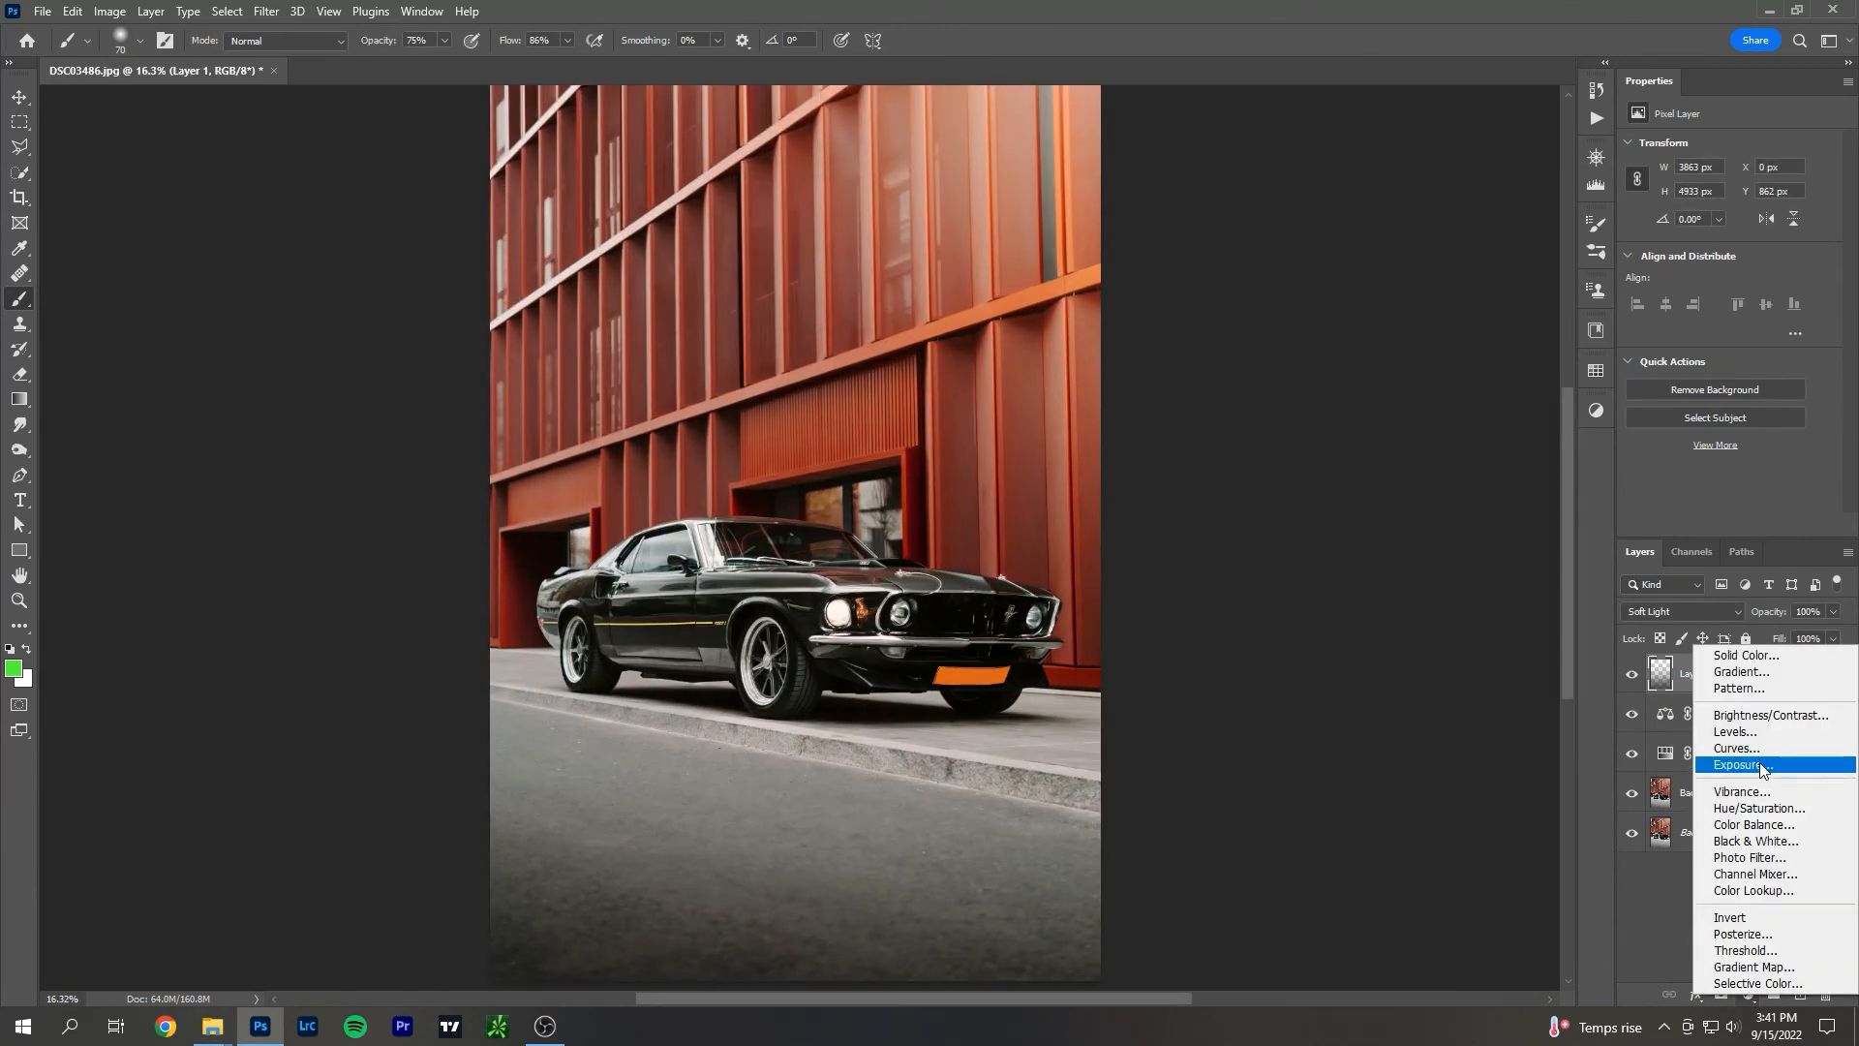
left_click(1738, 748)
left_click_drag(1673, 344, 1676, 341)
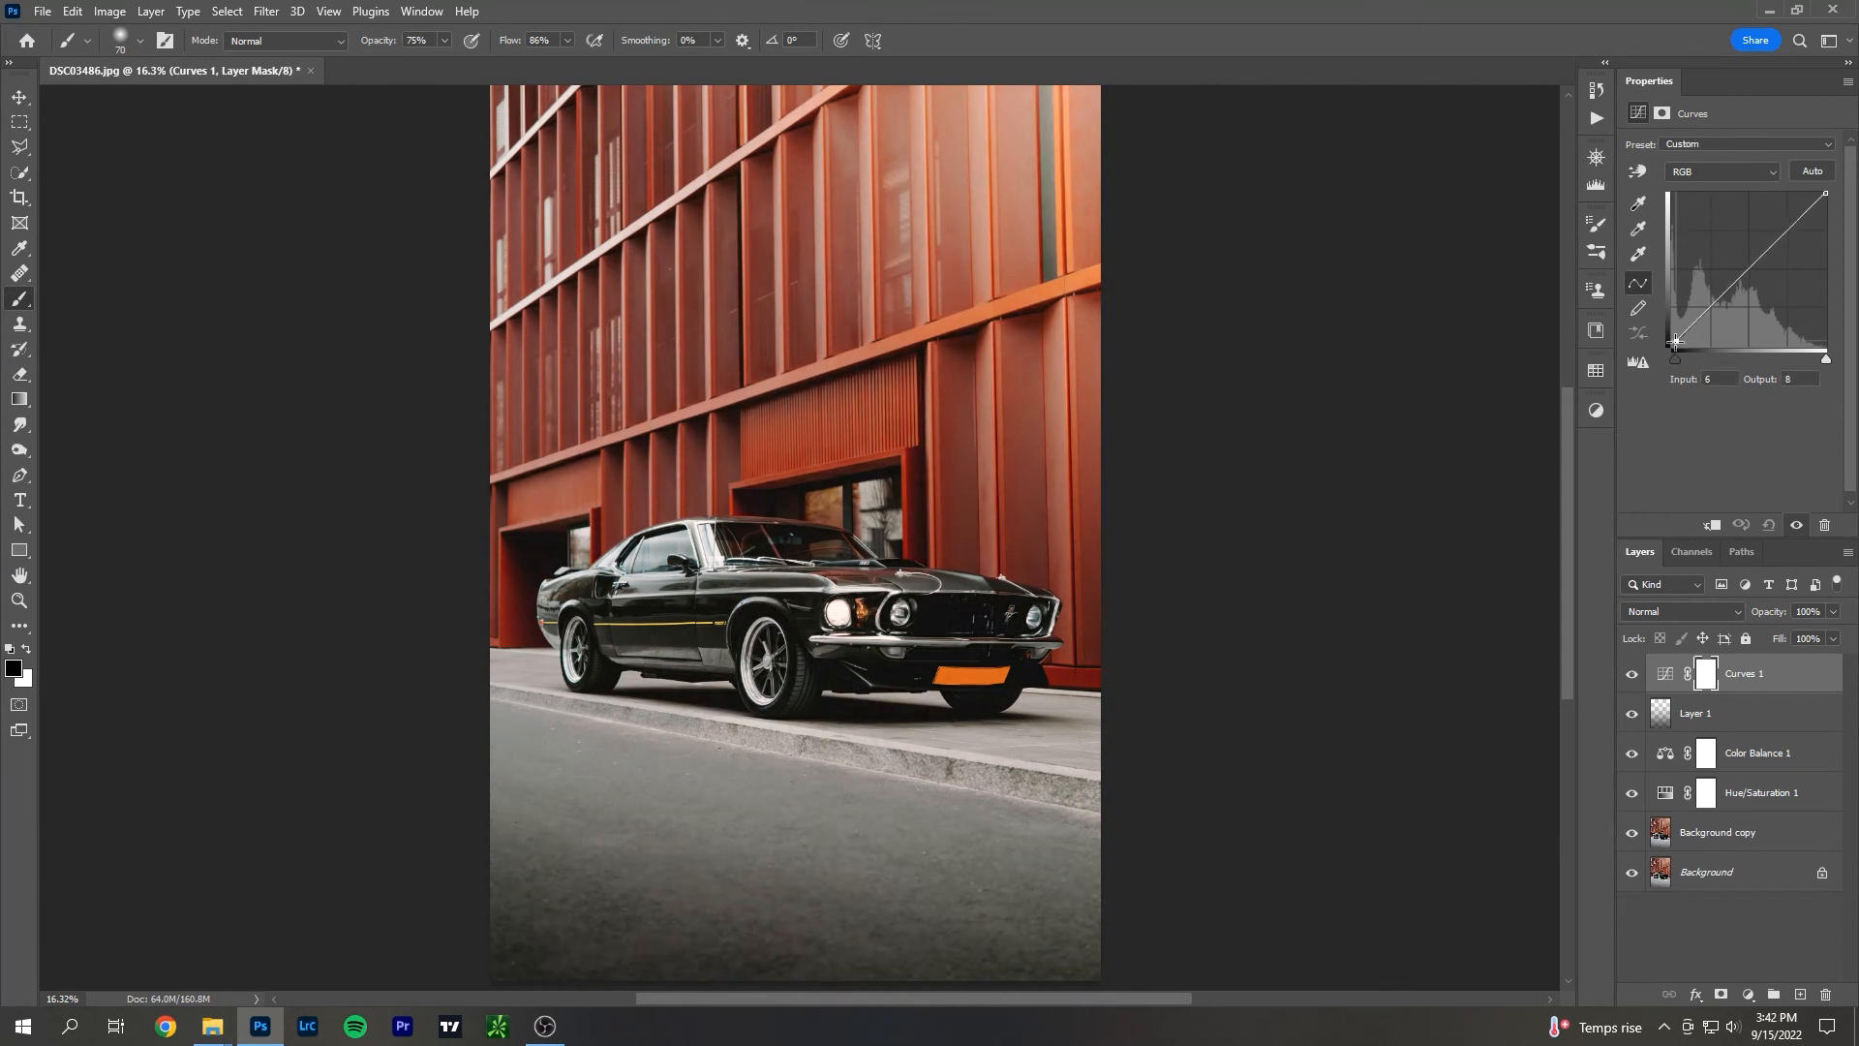
Toggle the Curves layer's visibility to compare the shadows with and without the lifted shadow point.
left_click(1634, 678)
left_click(1634, 678)
left_click(1634, 678)
left_click(1634, 678)
left_click(1634, 678)
left_click(1633, 677)
left_click(1633, 678)
left_click(1634, 678)
Move the curve's shadow point back to input 0, output 0, and compare the photo with the Curves layer hidden and shown.
scroll(934, 613, "up", 3)
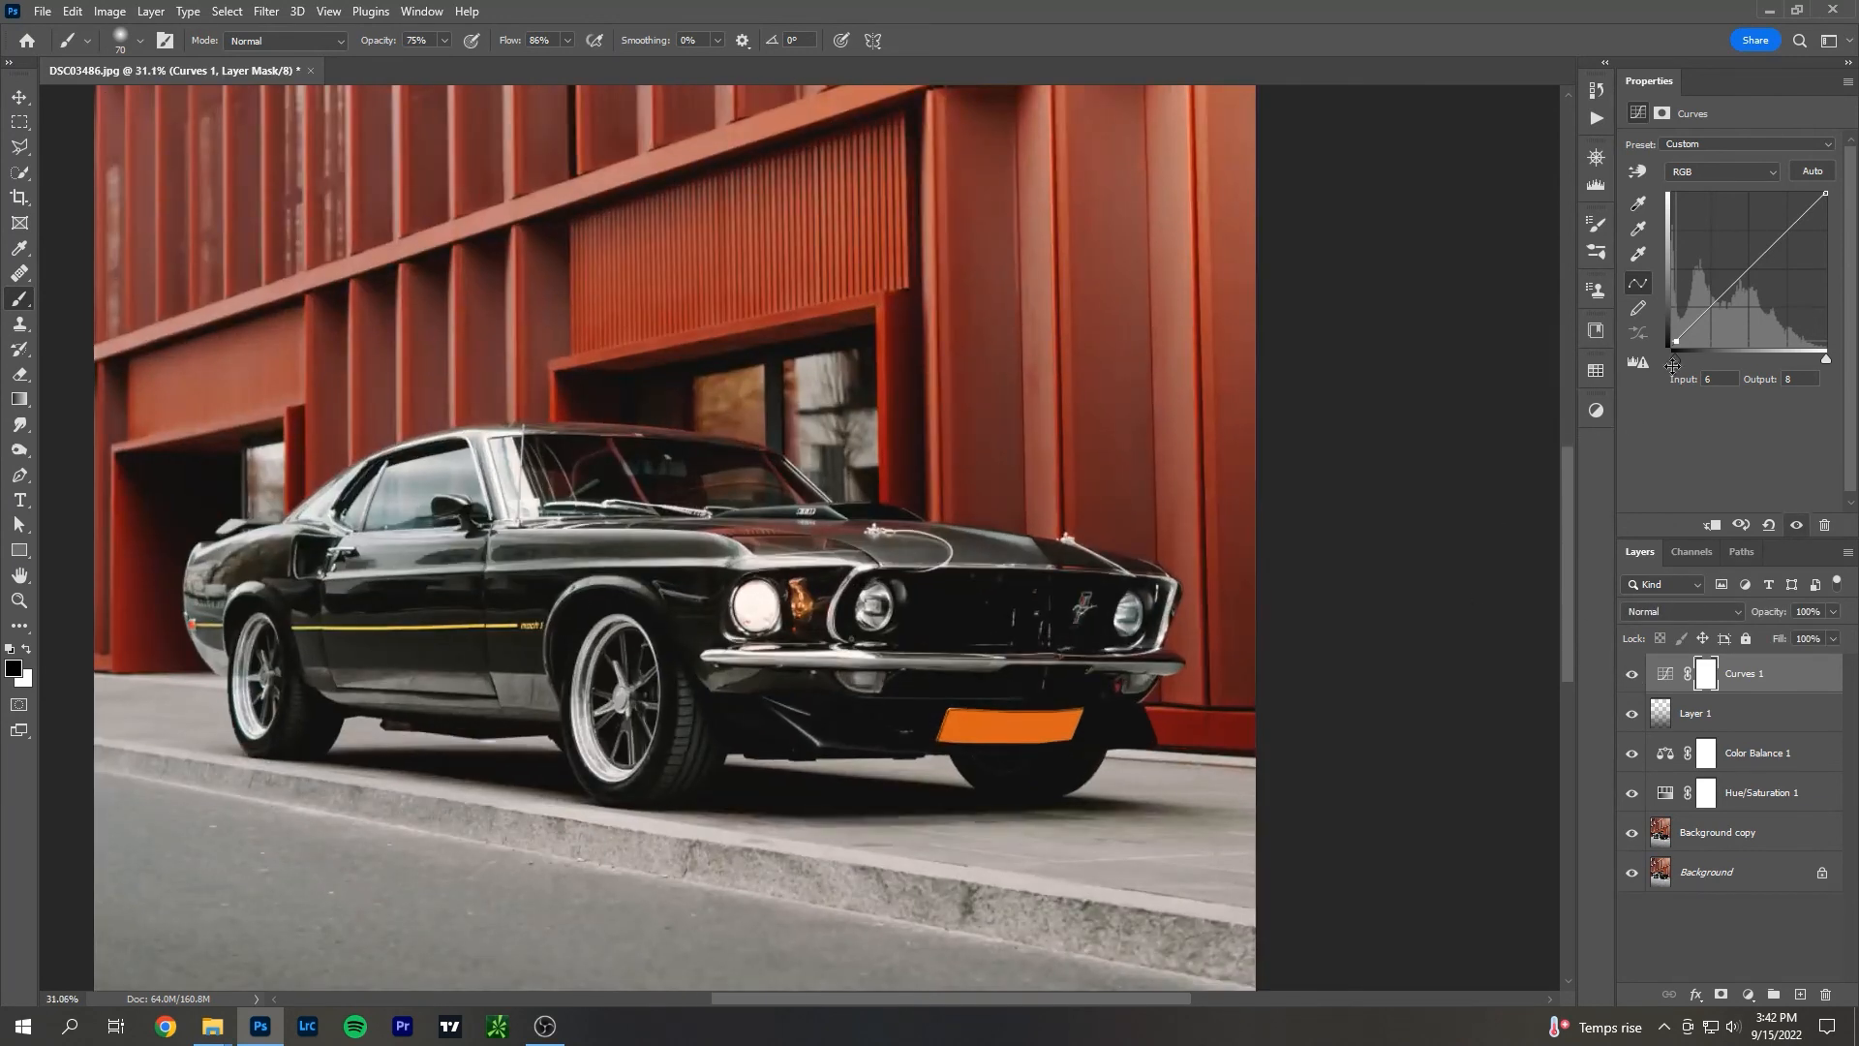
left_click_drag(1676, 342, 1673, 352)
left_click(1630, 670)
left_click(1629, 670)
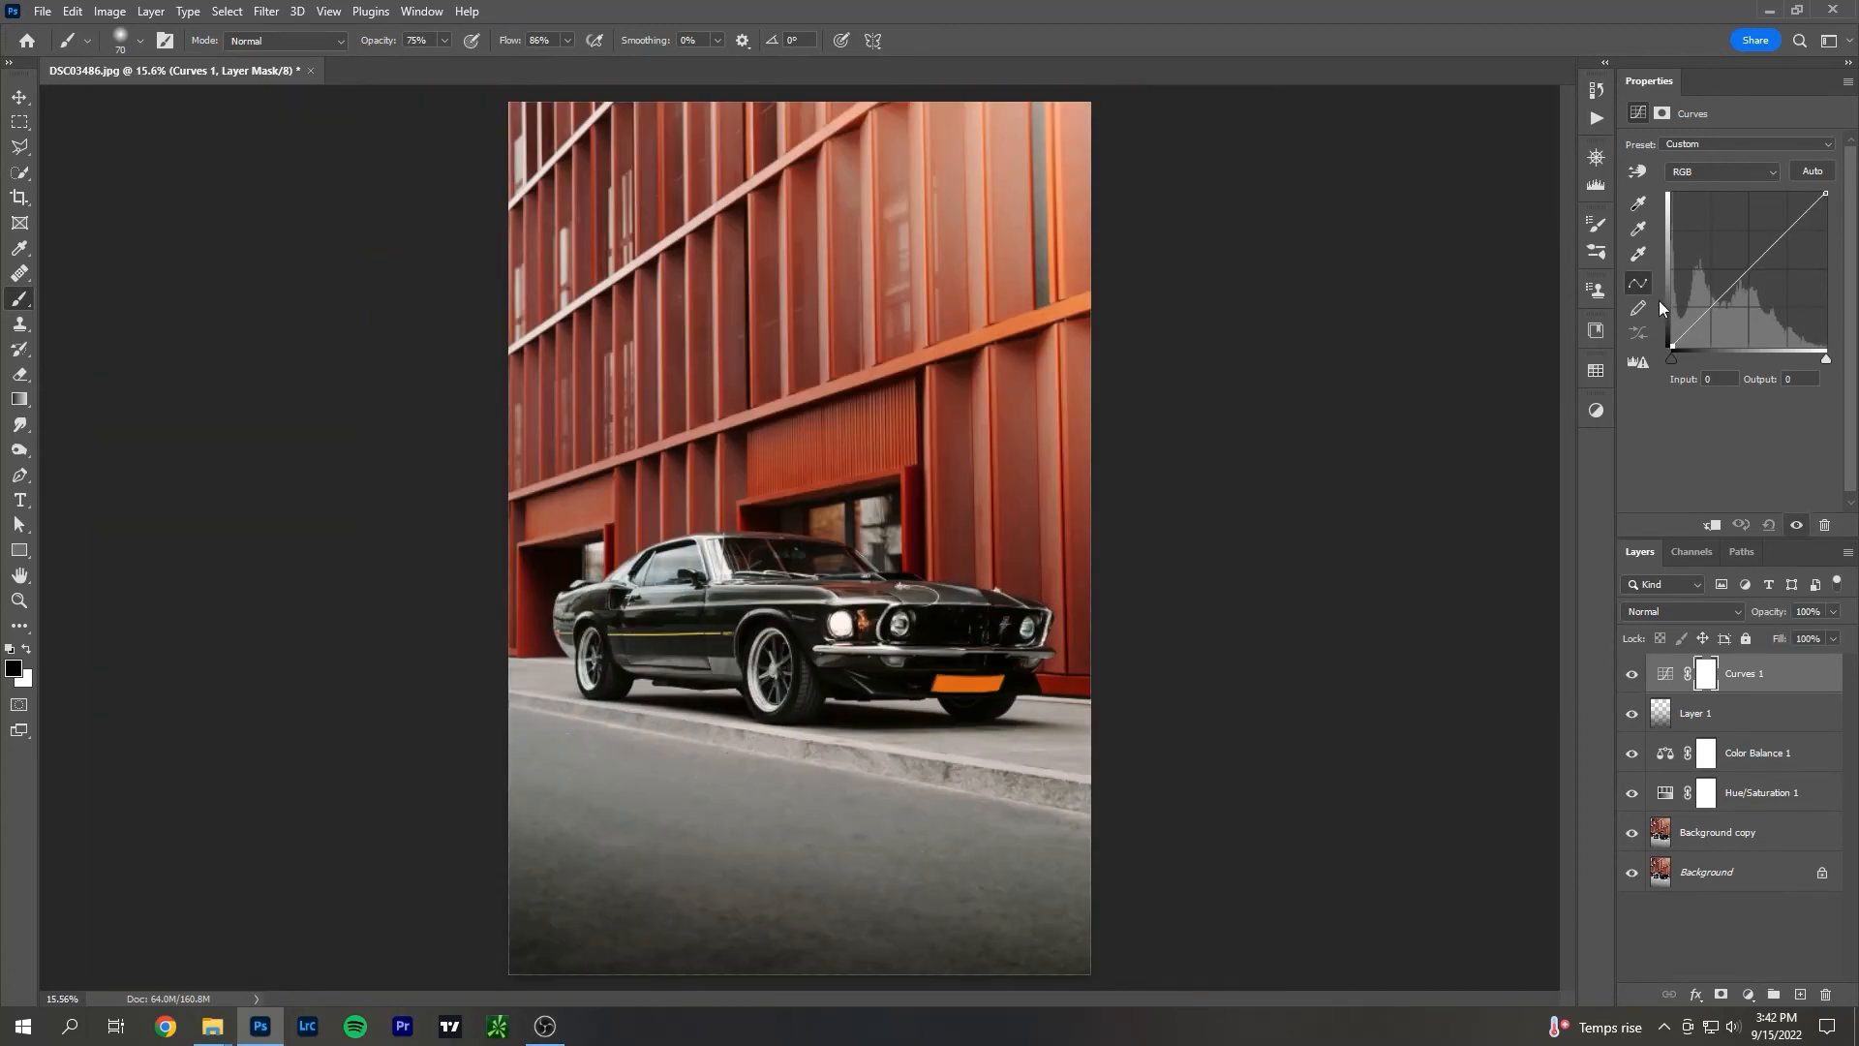
Raise the curve's shadow point slightly above zero and inspect the faded blacks on the car and the whole photo.
left_click_drag(1674, 346, 1673, 344)
scroll(696, 728, "up", 1)
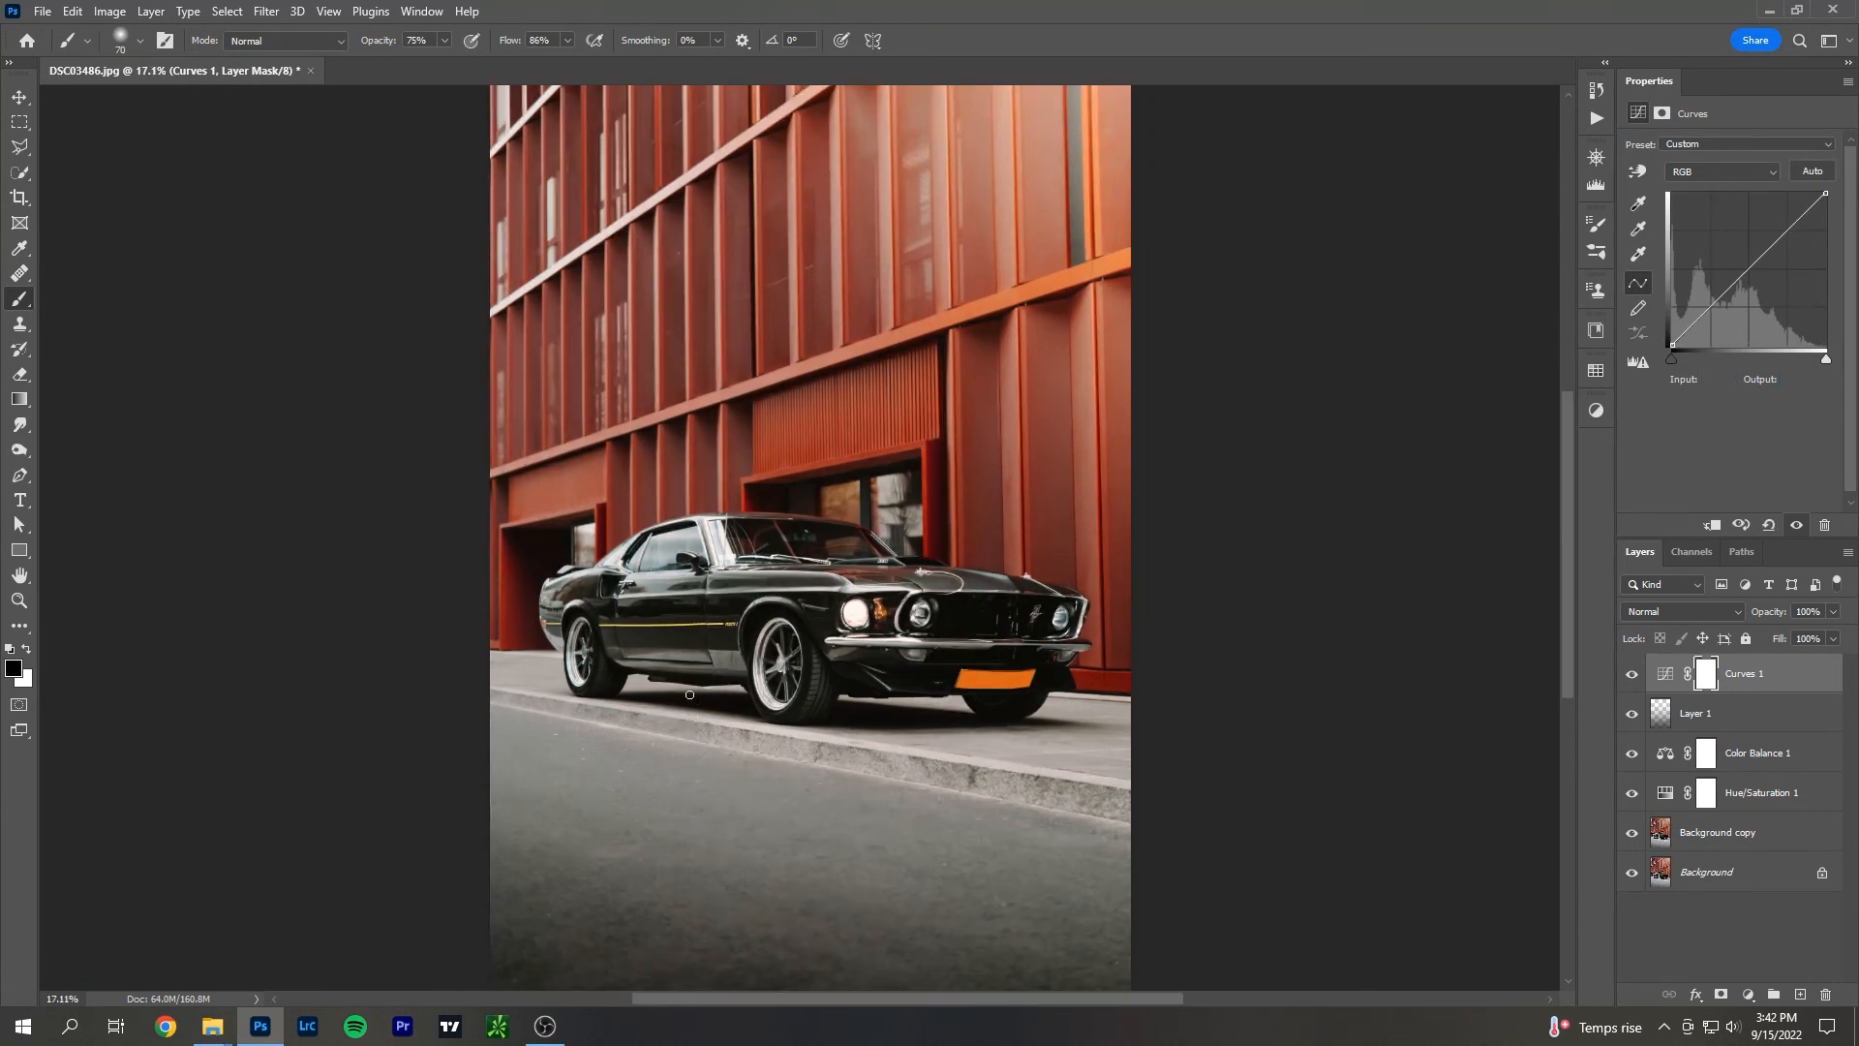
scroll(1116, 450, "up", 2)
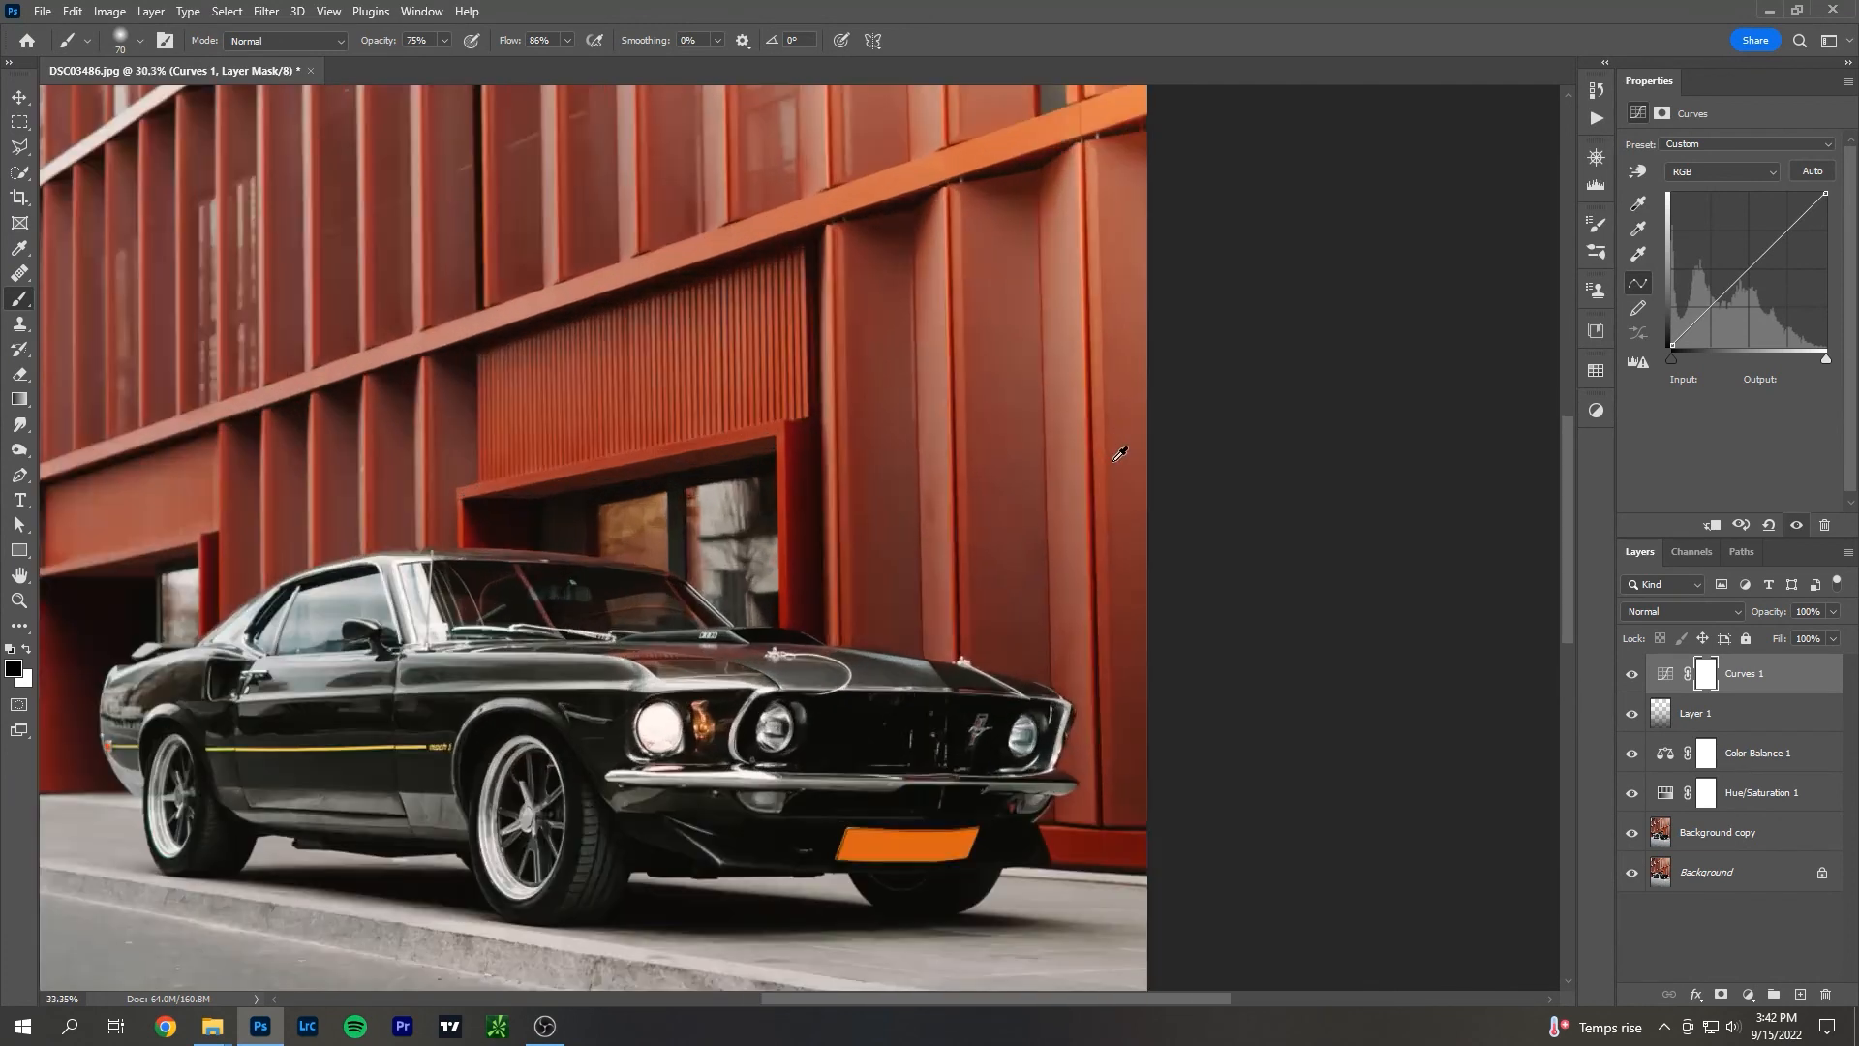
scroll(1116, 455, "down", 3)
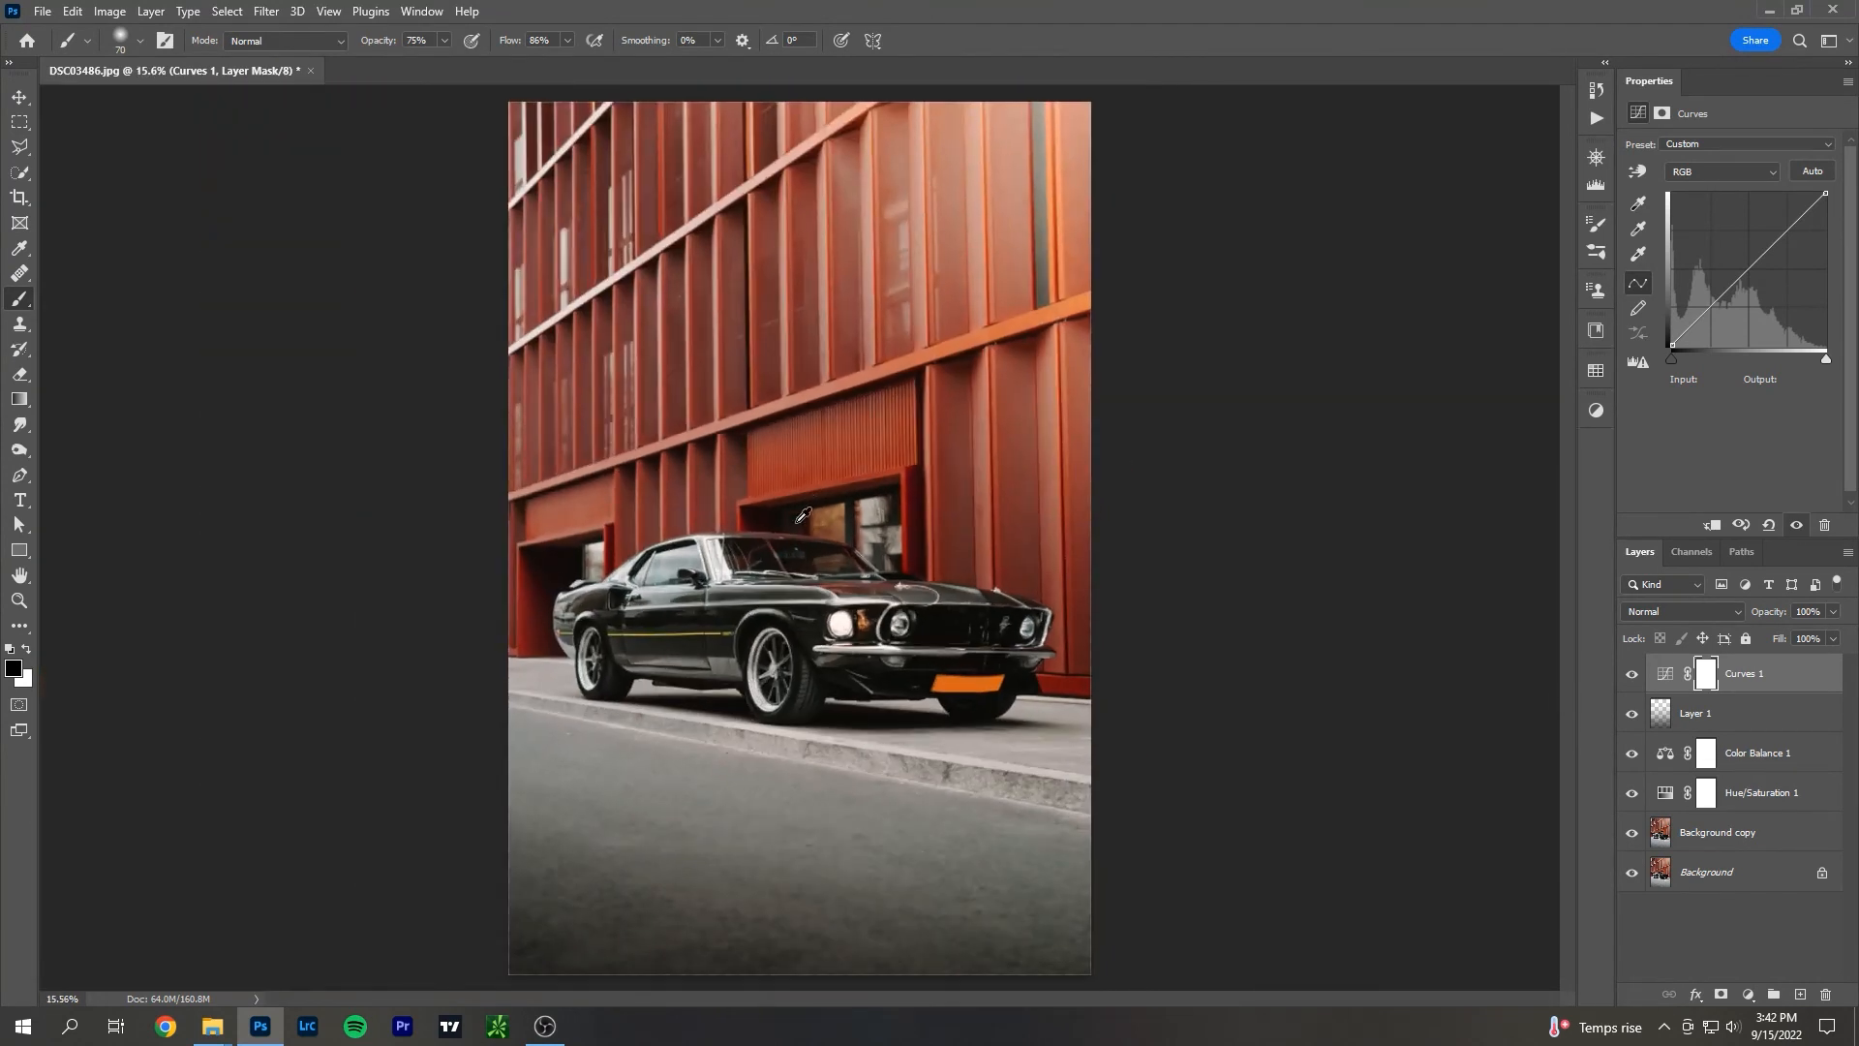
scroll(781, 567, "down", 1)
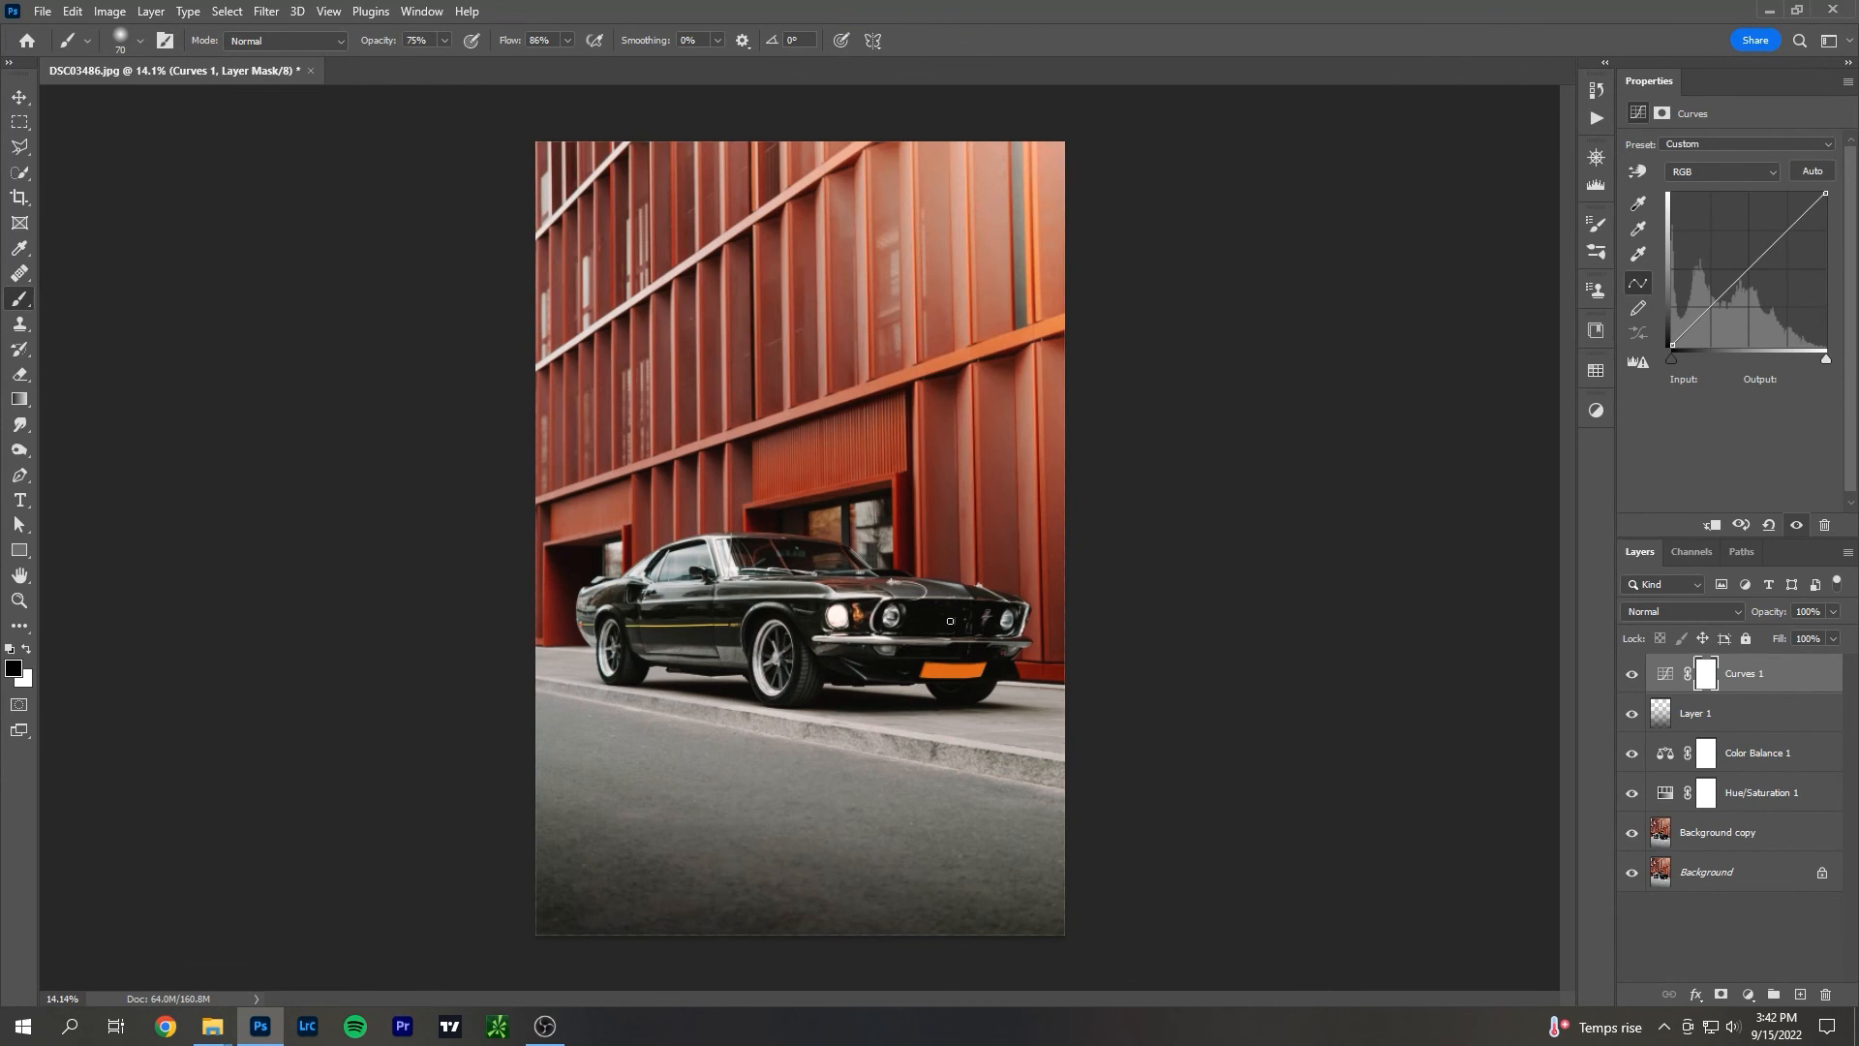